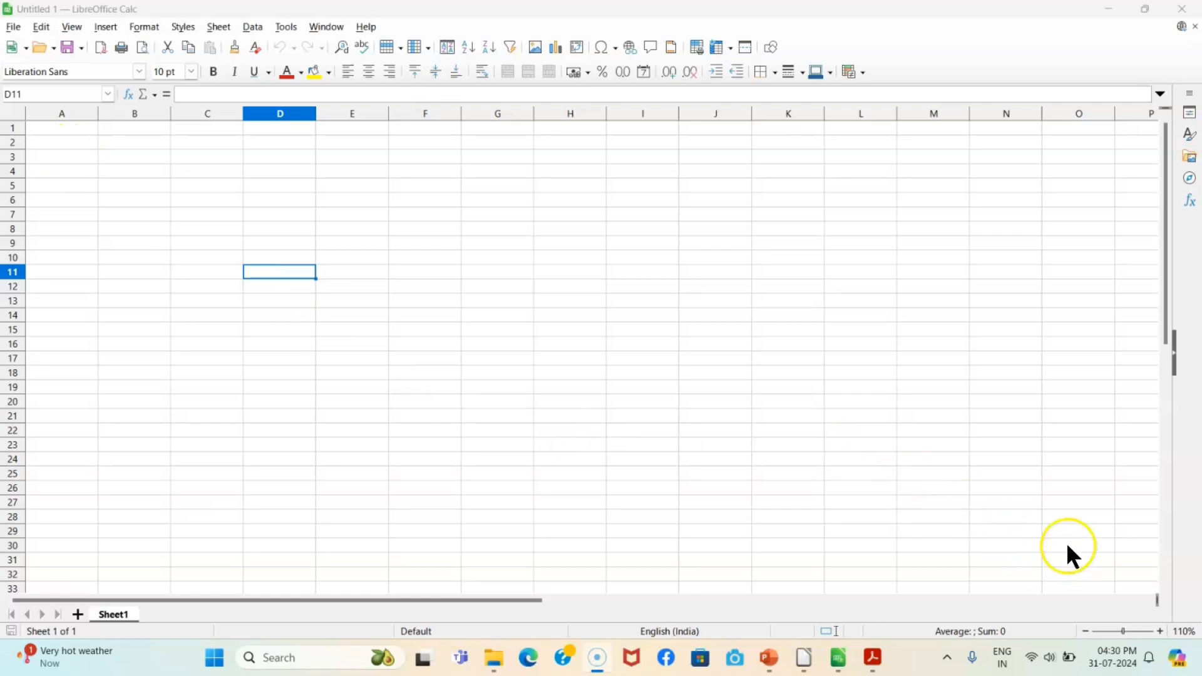
Step: Add two new blank sheets after Sheet1 in the workbook
left_click(1161, 630)
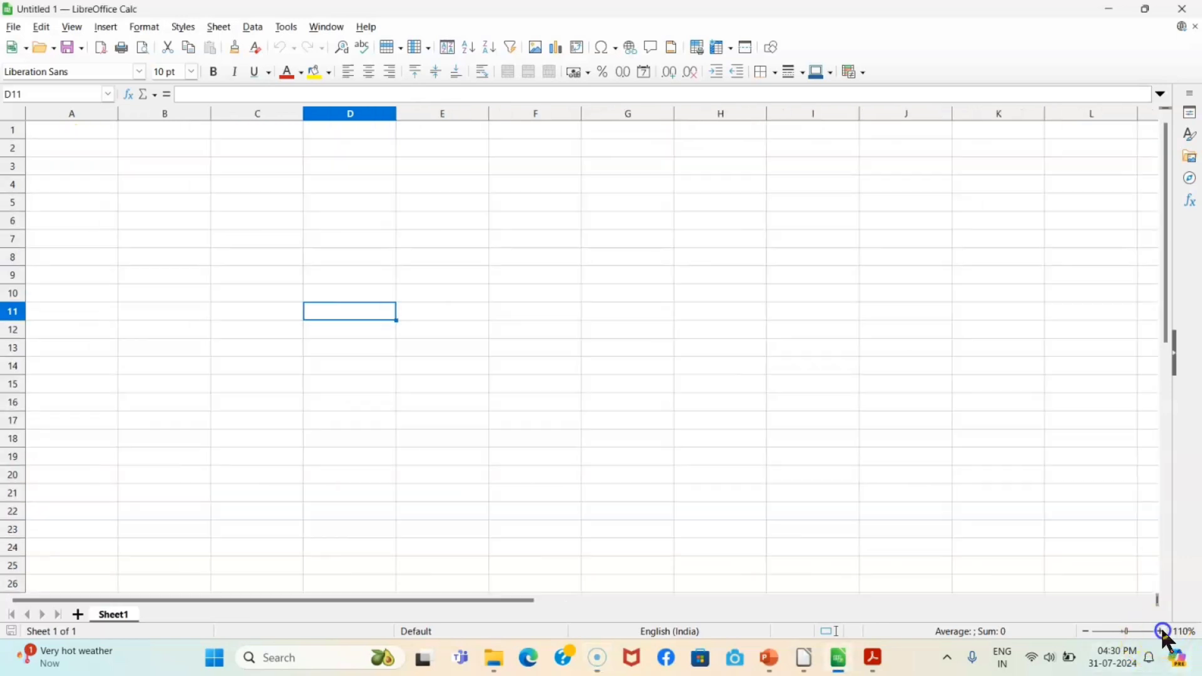
left_click(1162, 630)
left_click(1161, 630)
left_click(1162, 630)
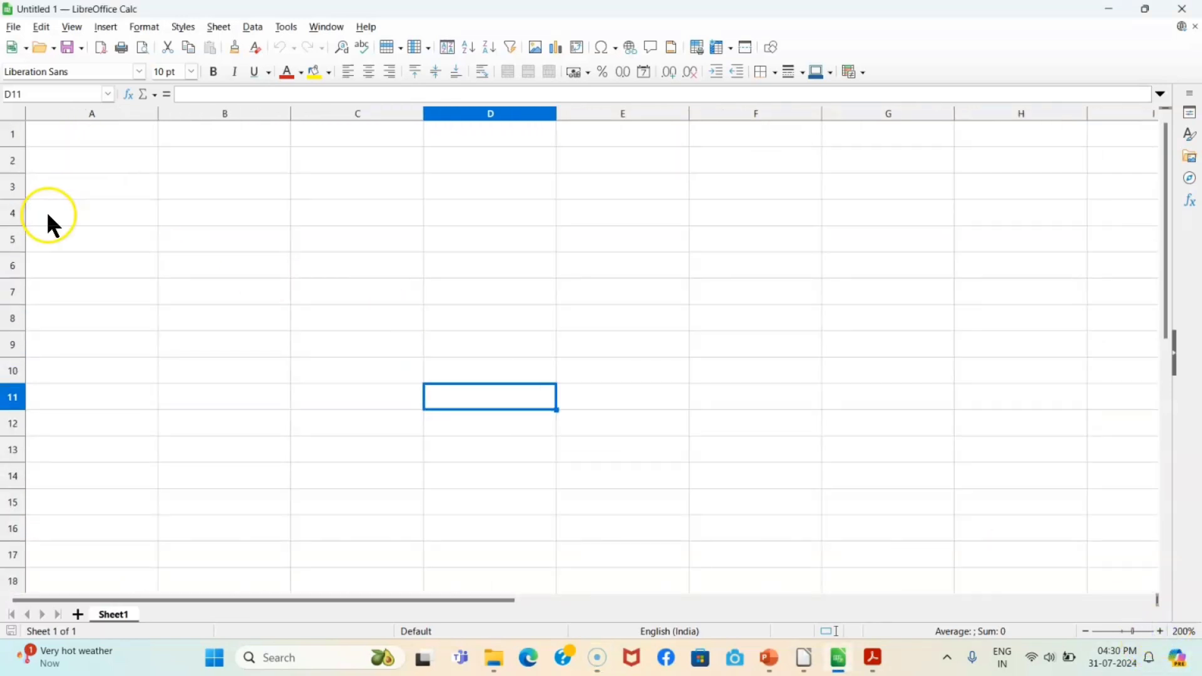
left_click(77, 615)
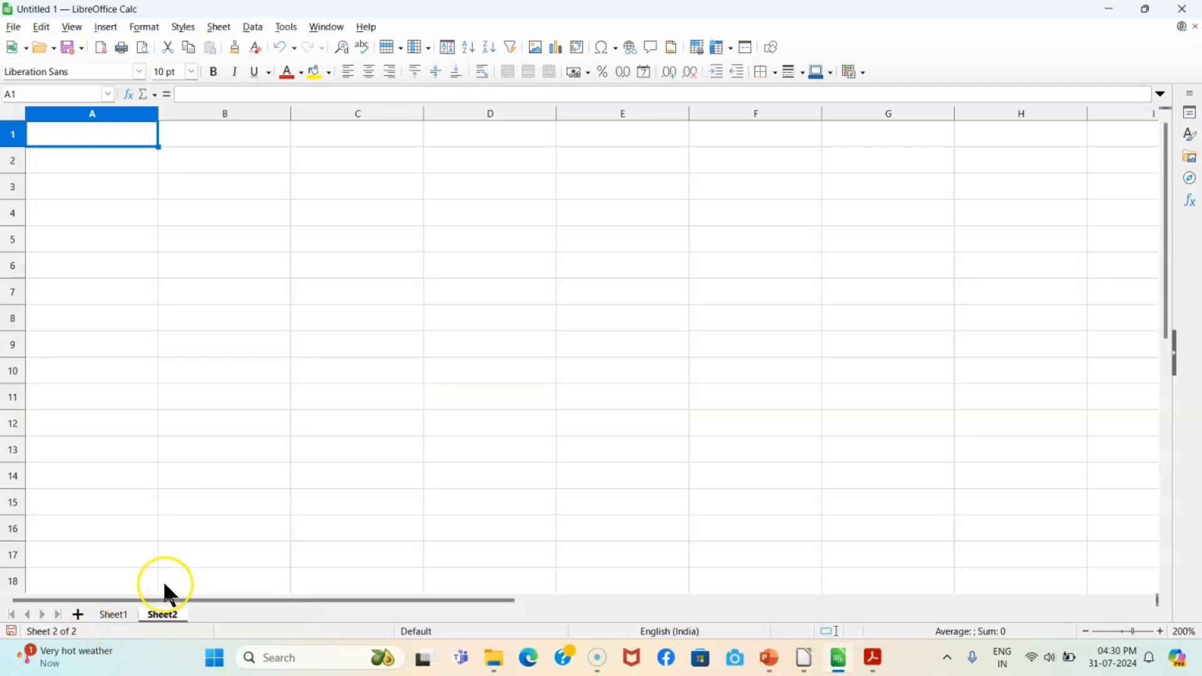
left_click(77, 614)
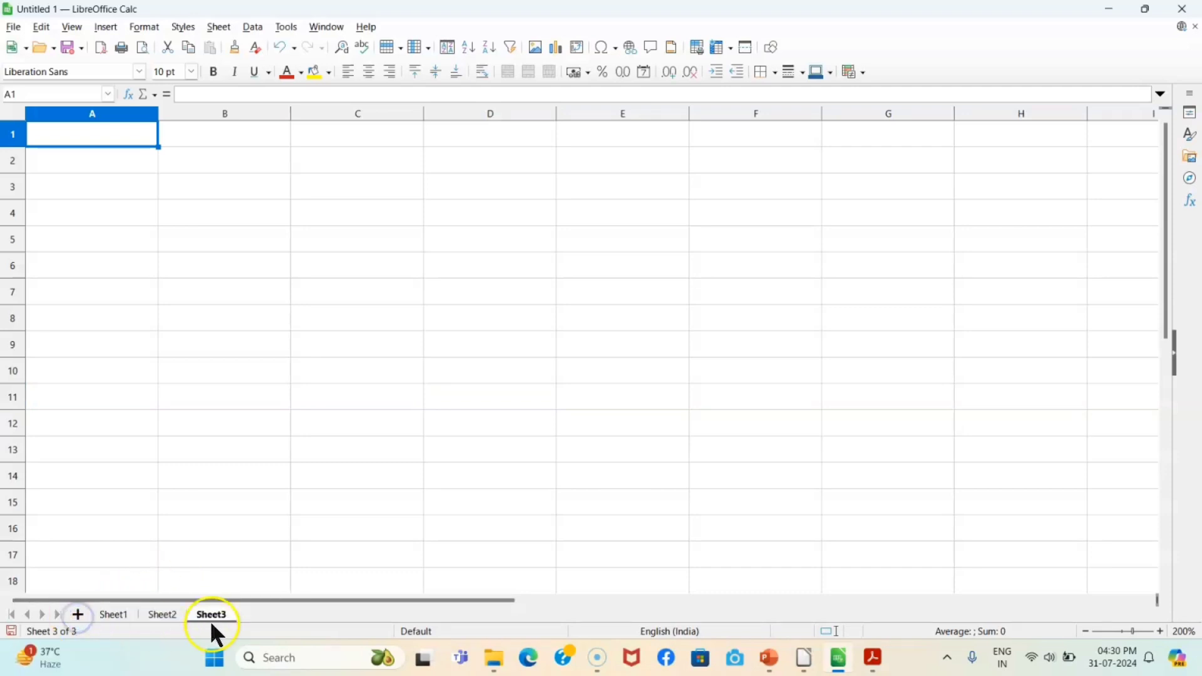
Step: Rename Sheet1 as January
right_click(113, 616)
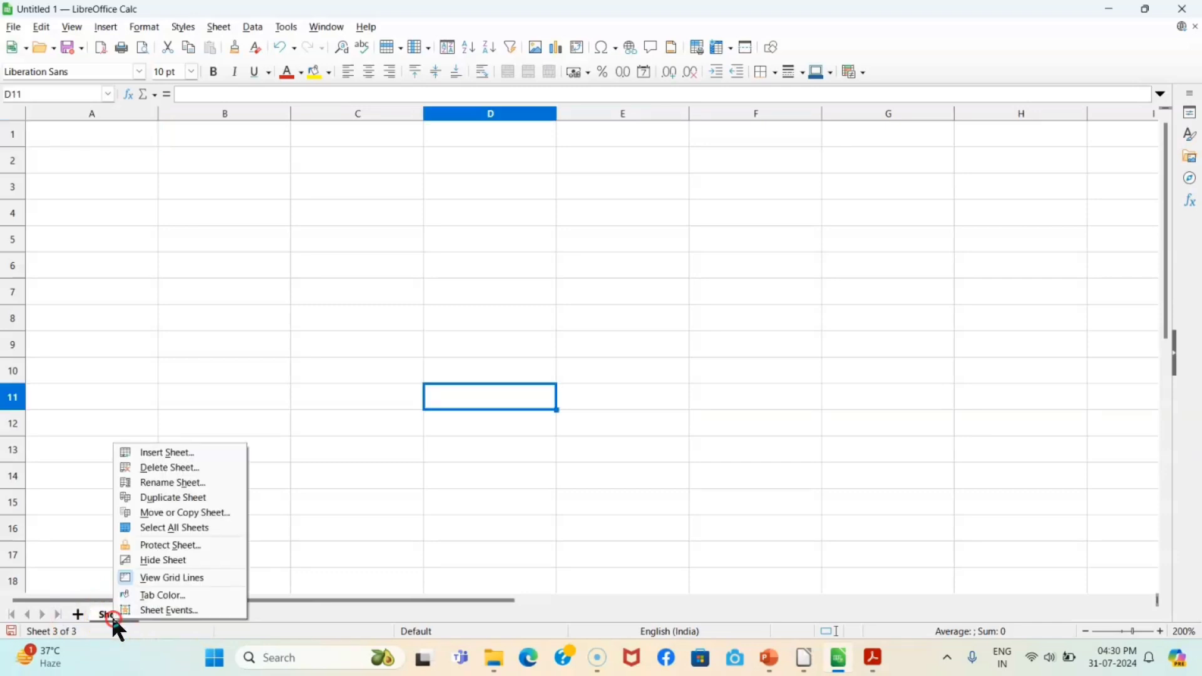
left_click(161, 483)
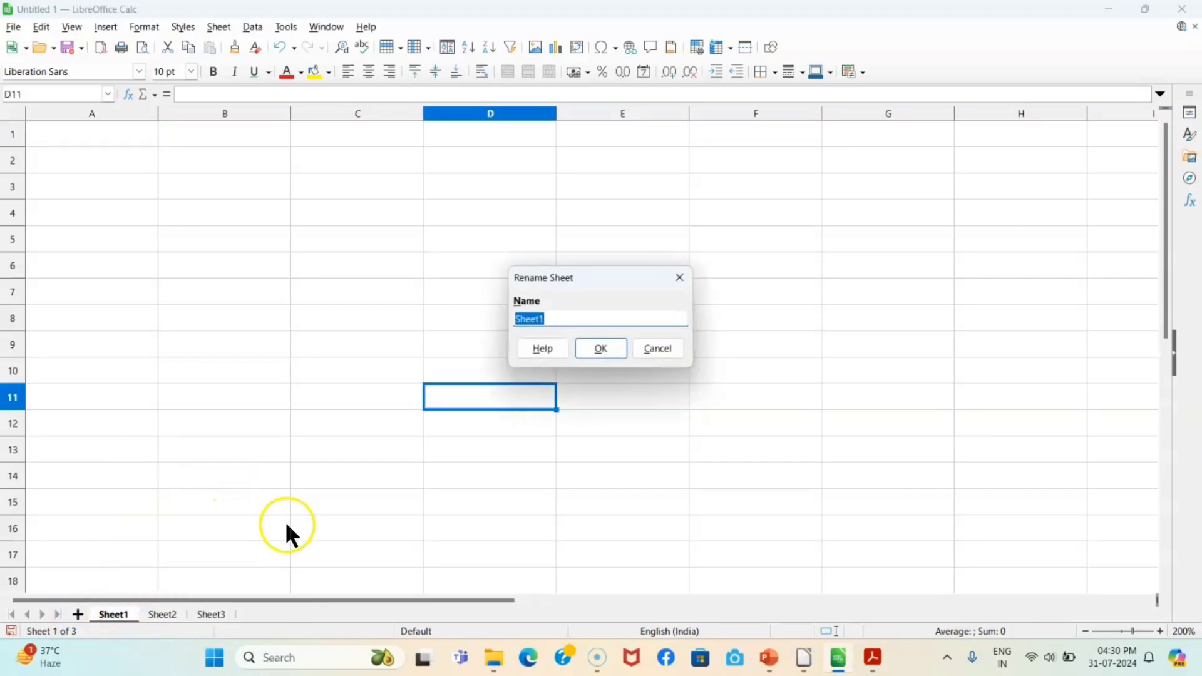
type("Ja")
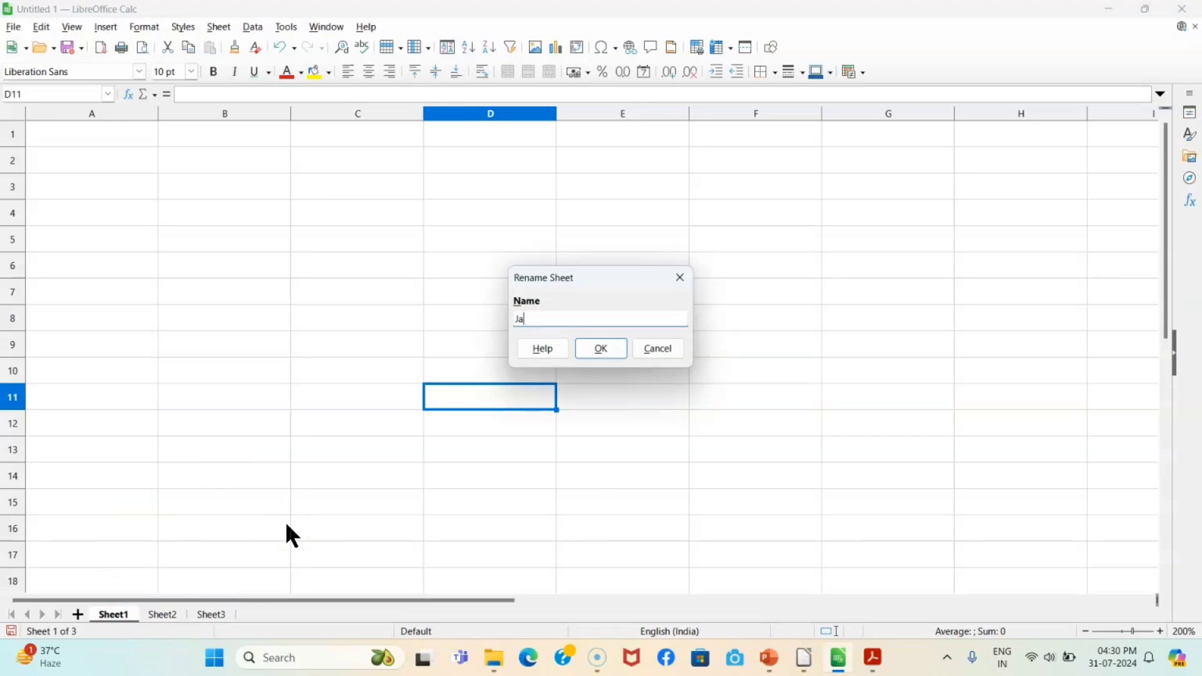
type("nuary")
left_click(601, 345)
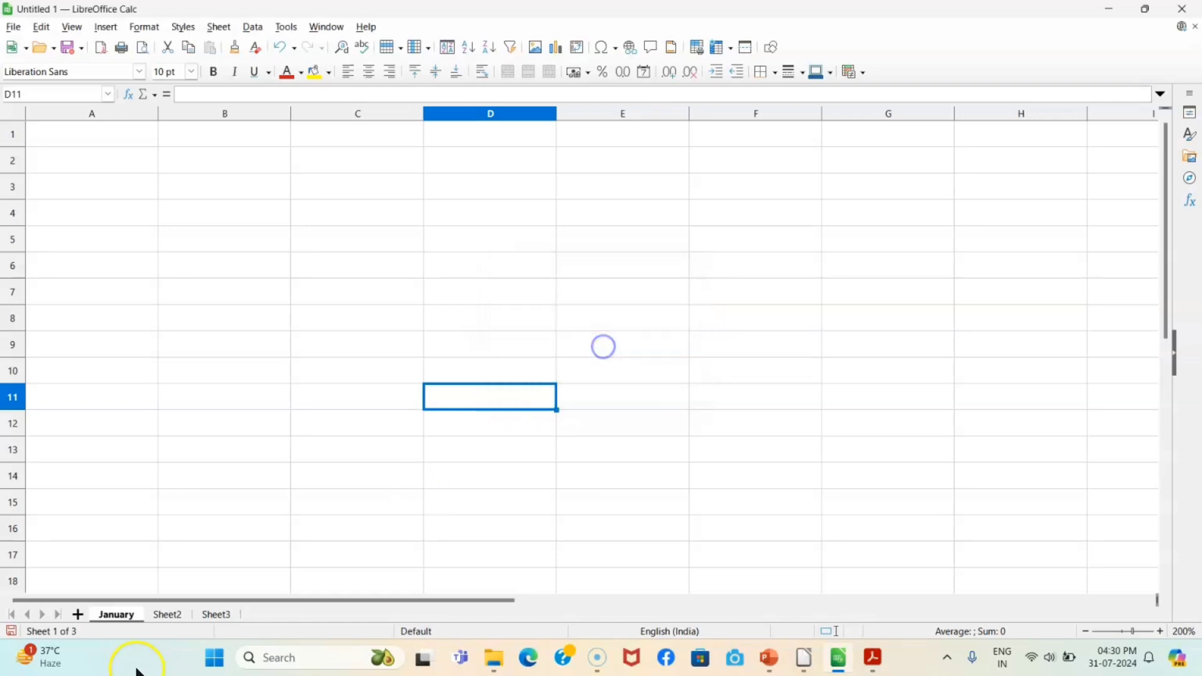
Step: Rename Sheet2 as February
right_click(167, 612)
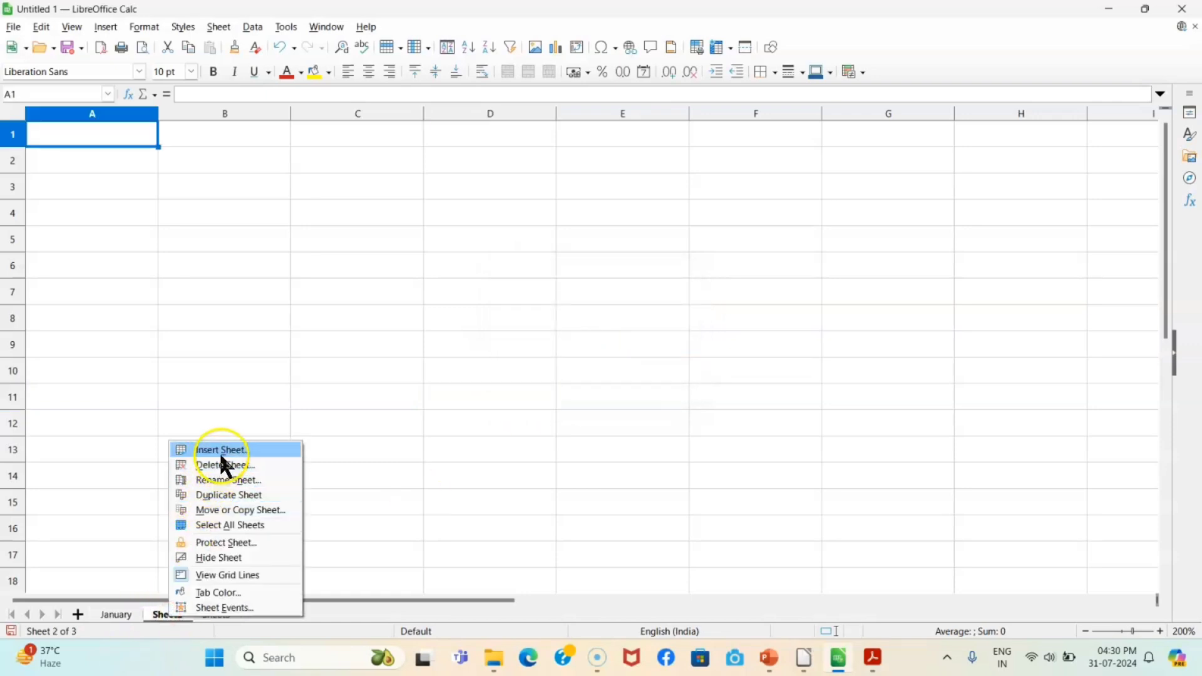
left_click(223, 482)
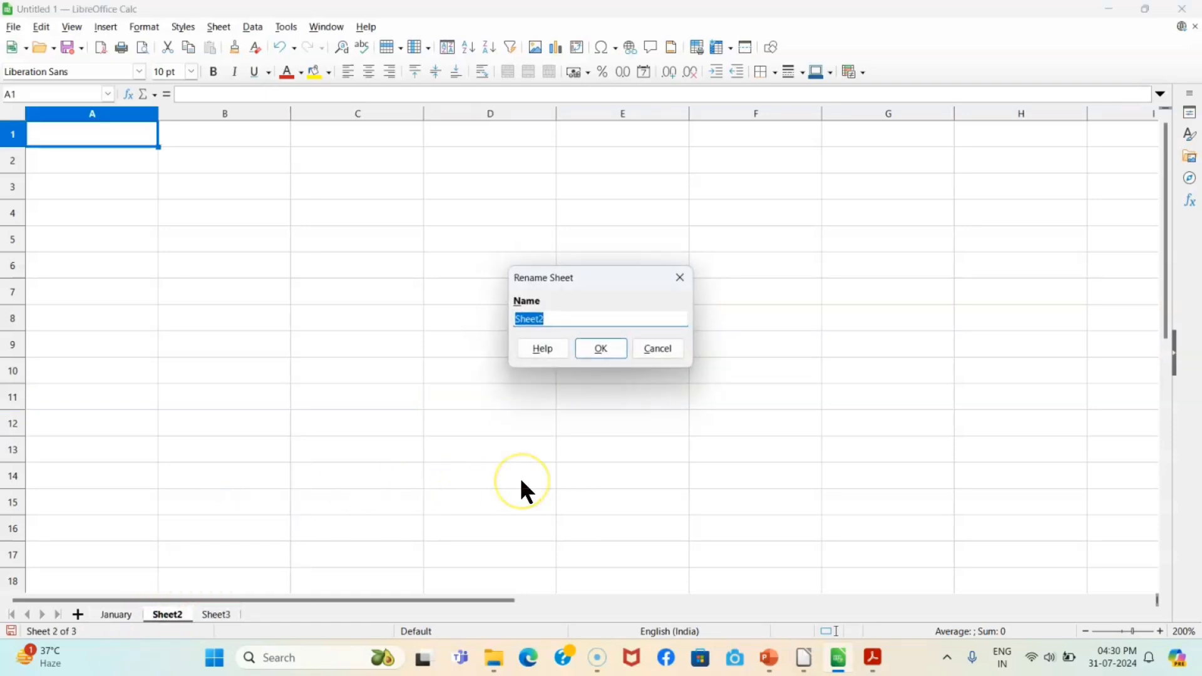
type("Feb")
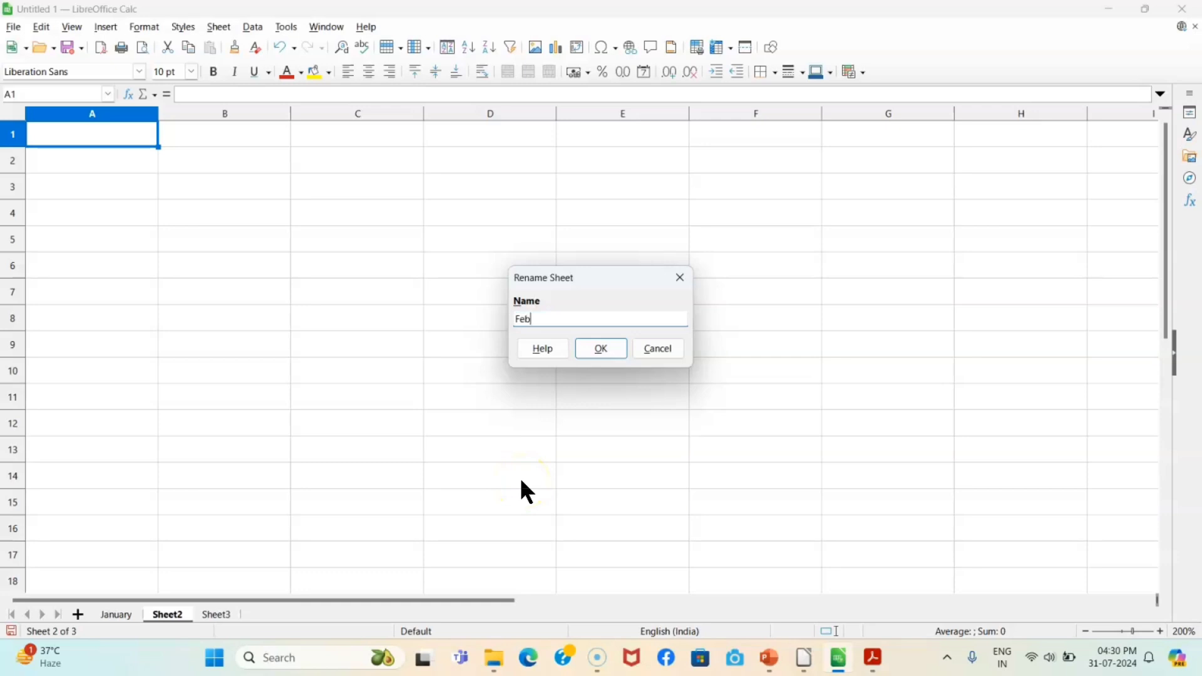
type("ruary")
left_click(598, 347)
Step: Rename Sheet3 as March
left_click(229, 612)
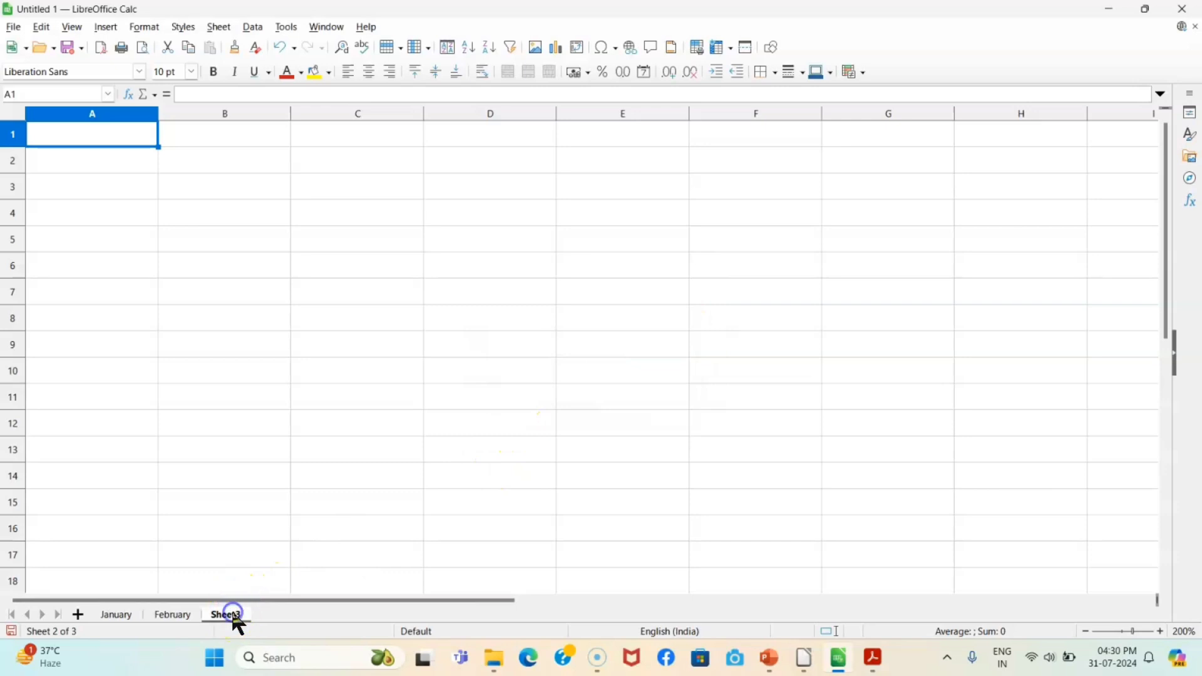
right_click(231, 614)
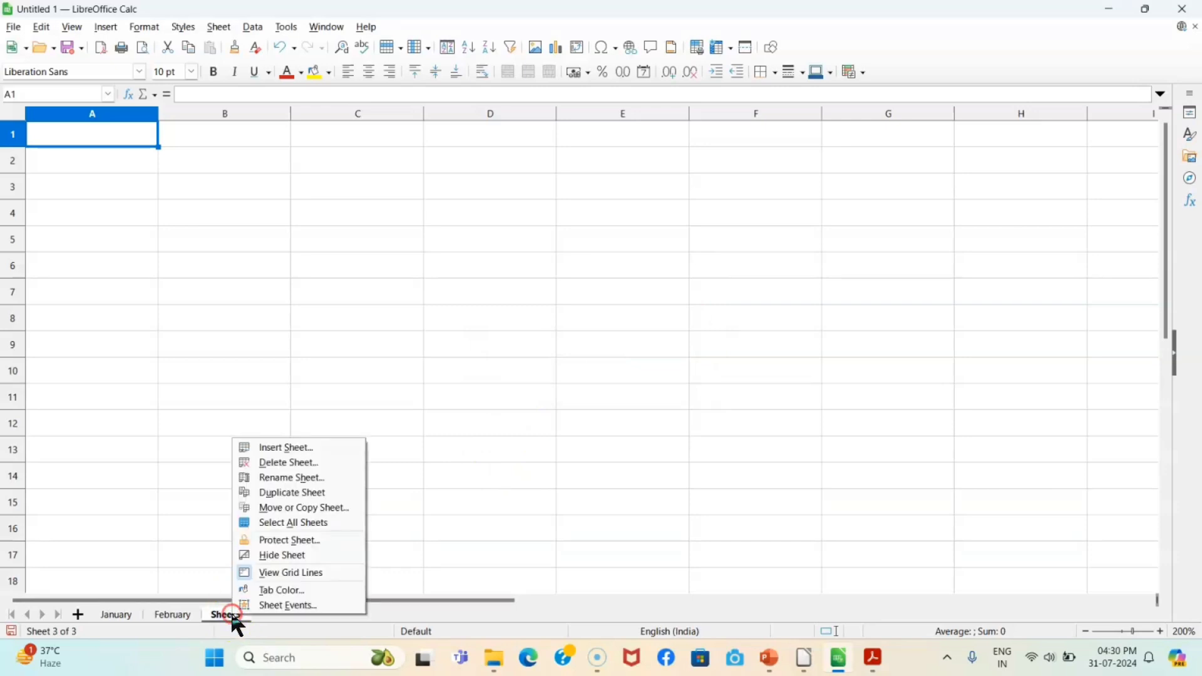
left_click(283, 478)
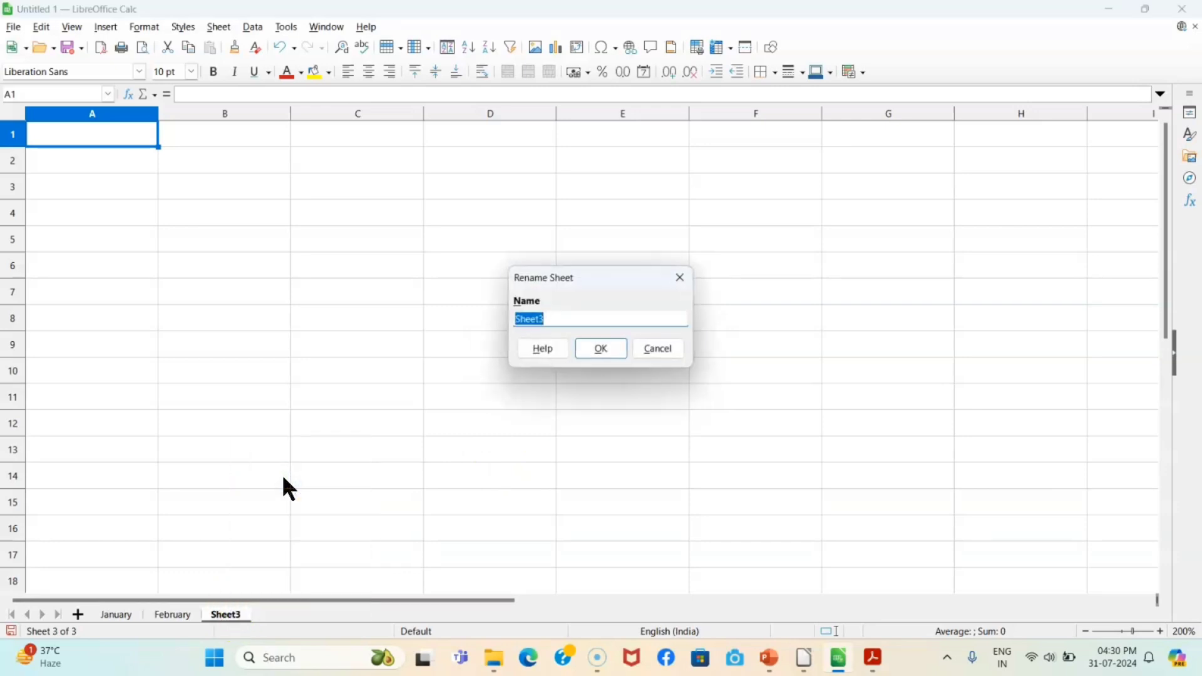
type("March")
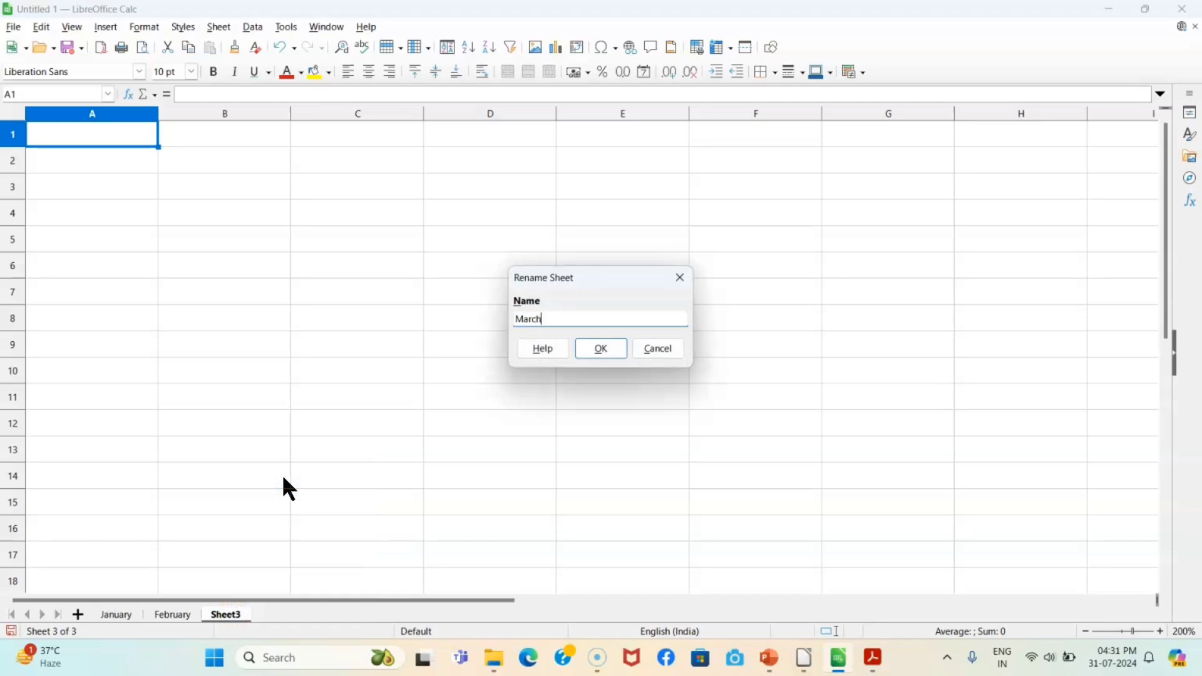
left_click(602, 348)
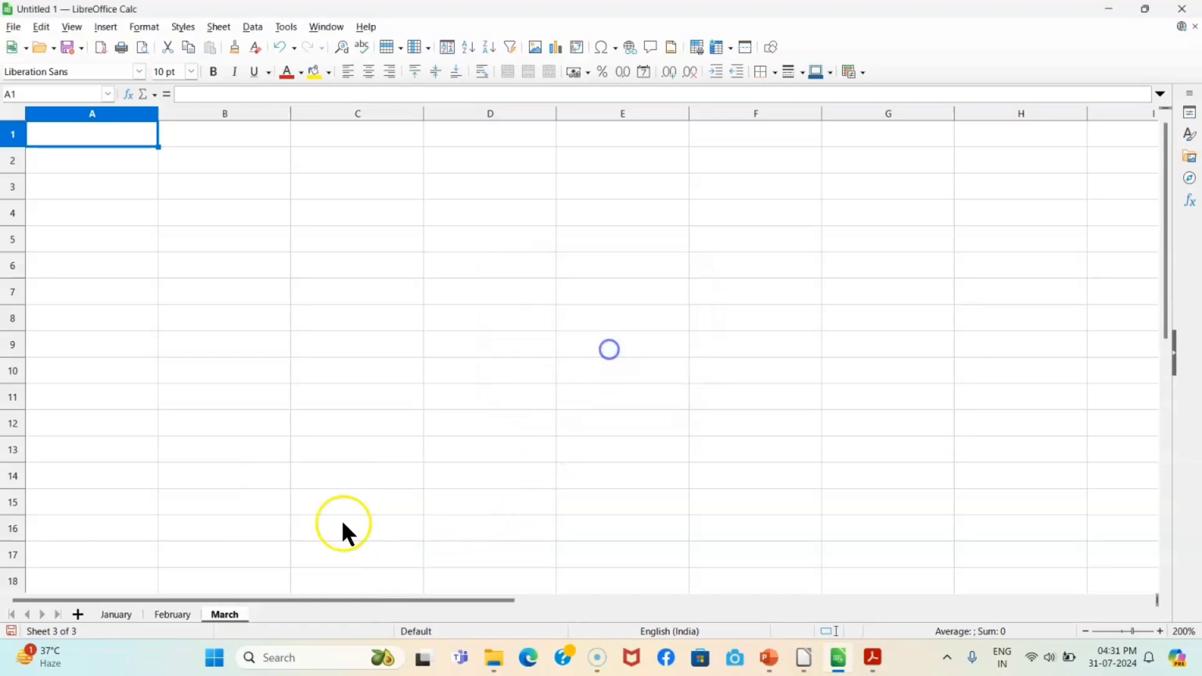
Step: Add a fourth sheet after March and name it Consolidate
left_click(69, 619)
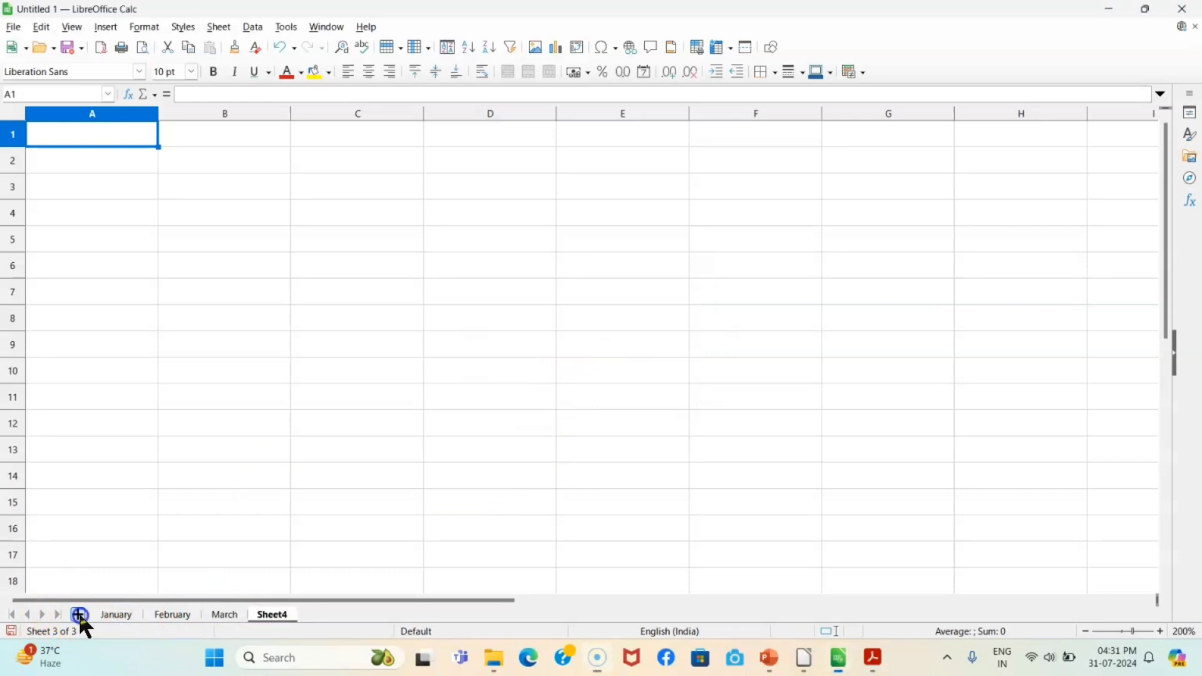
right_click(272, 614)
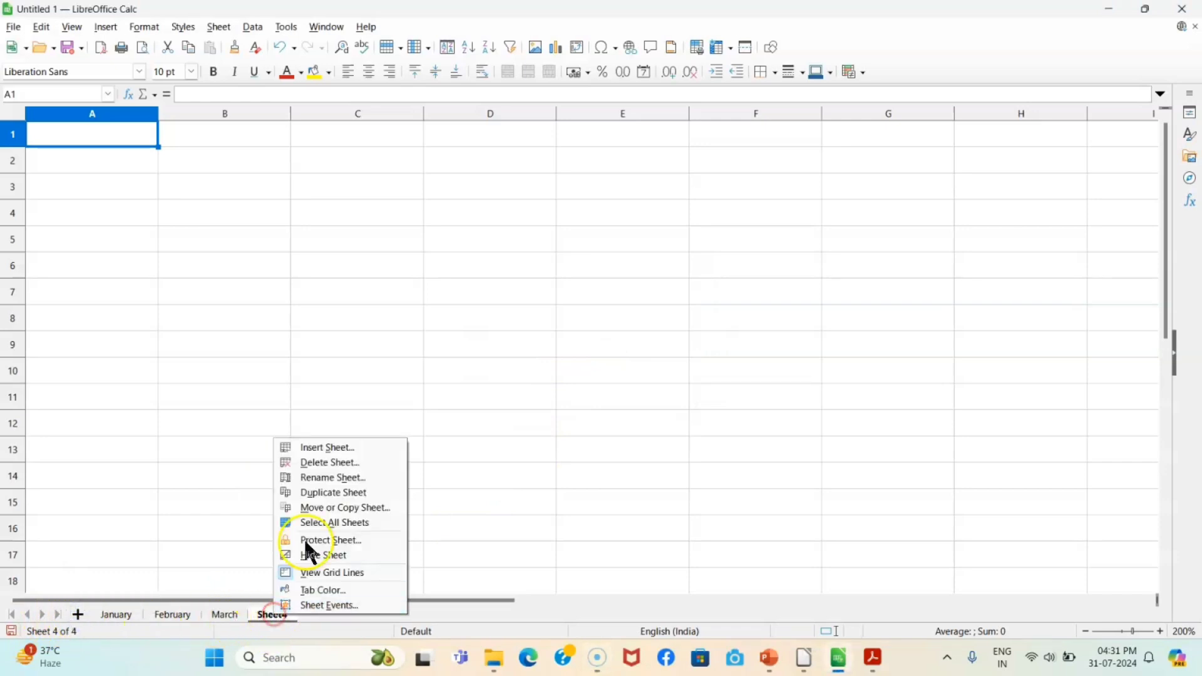
left_click(313, 478)
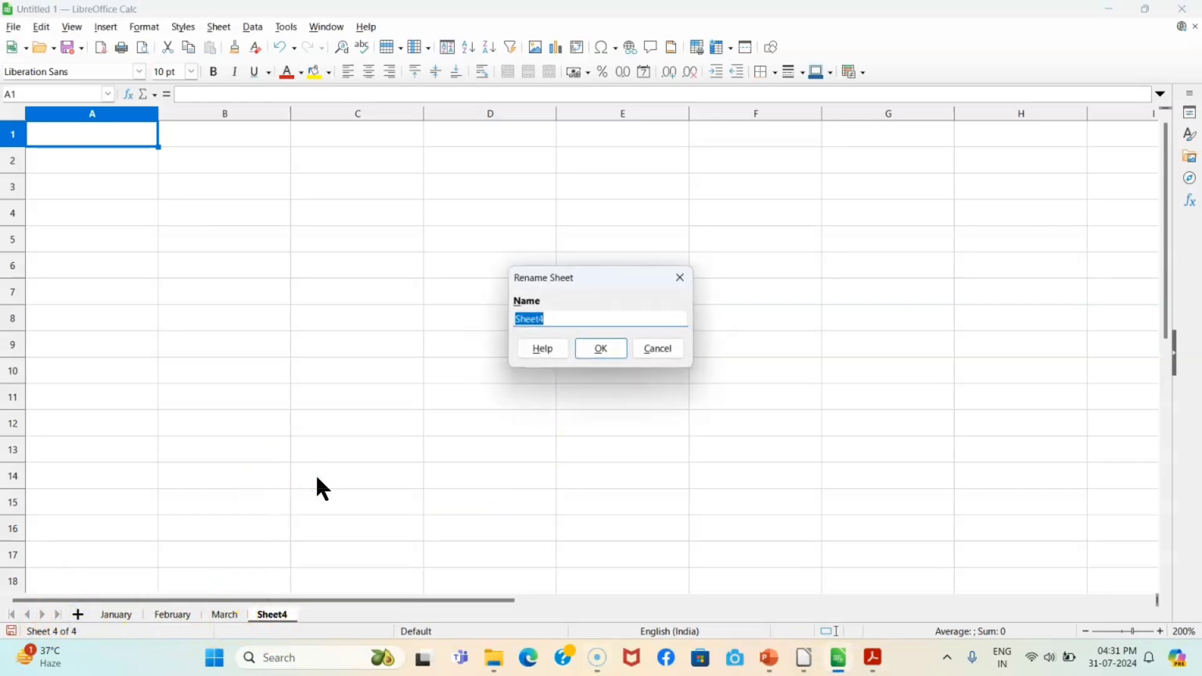
type("Consolidate")
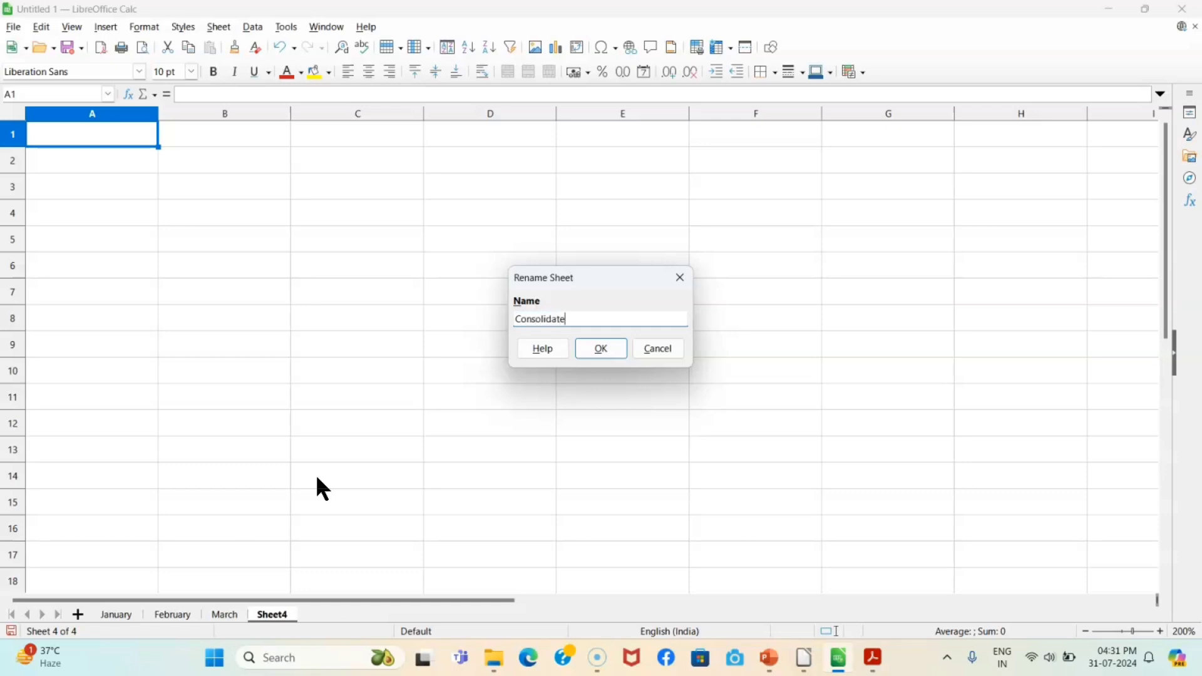
left_click(599, 350)
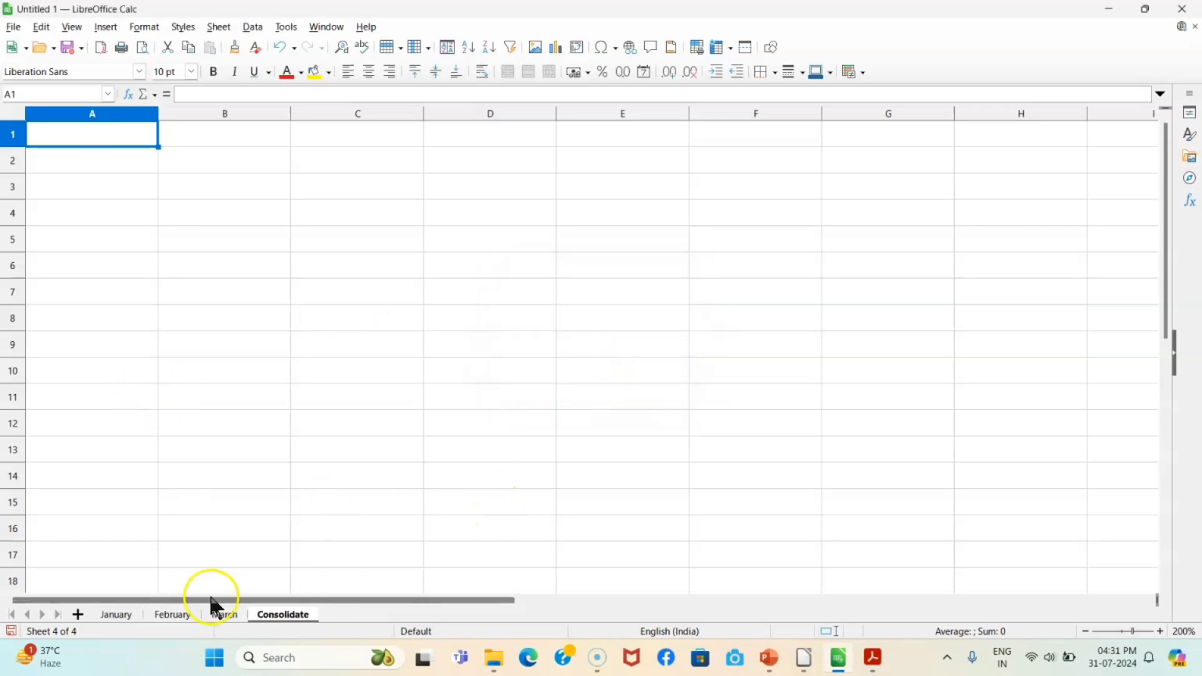
Step: Open cell A1 of the January sheet for editing
left_click(116, 615)
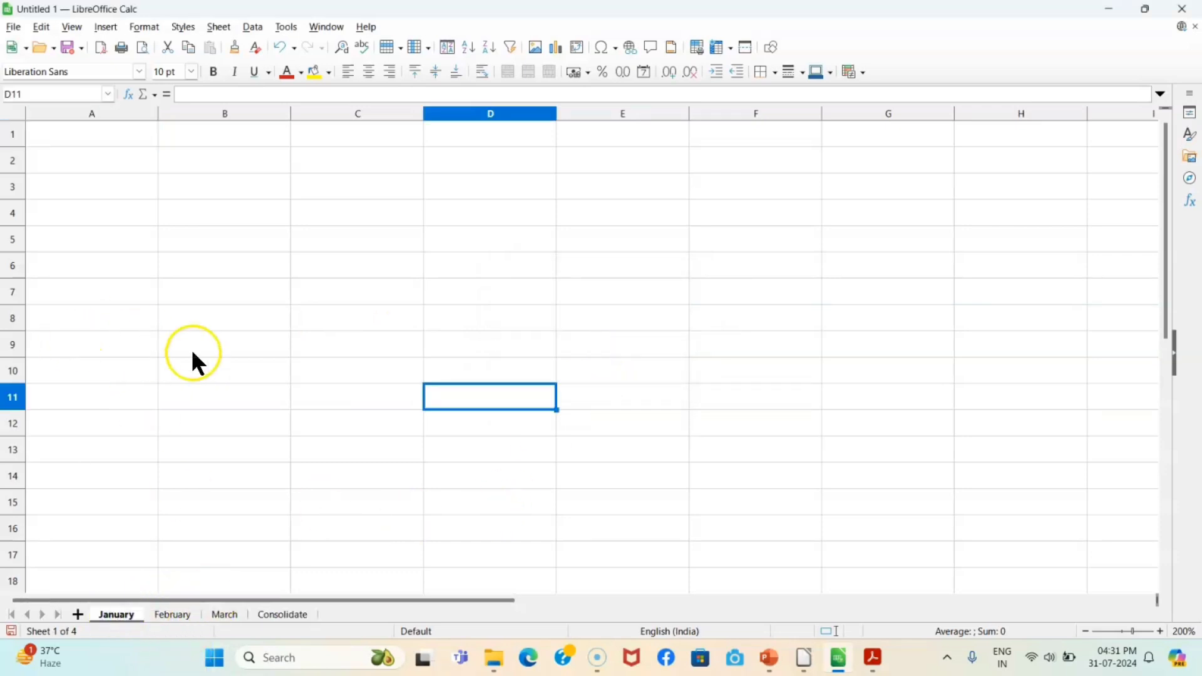
left_click(70, 131)
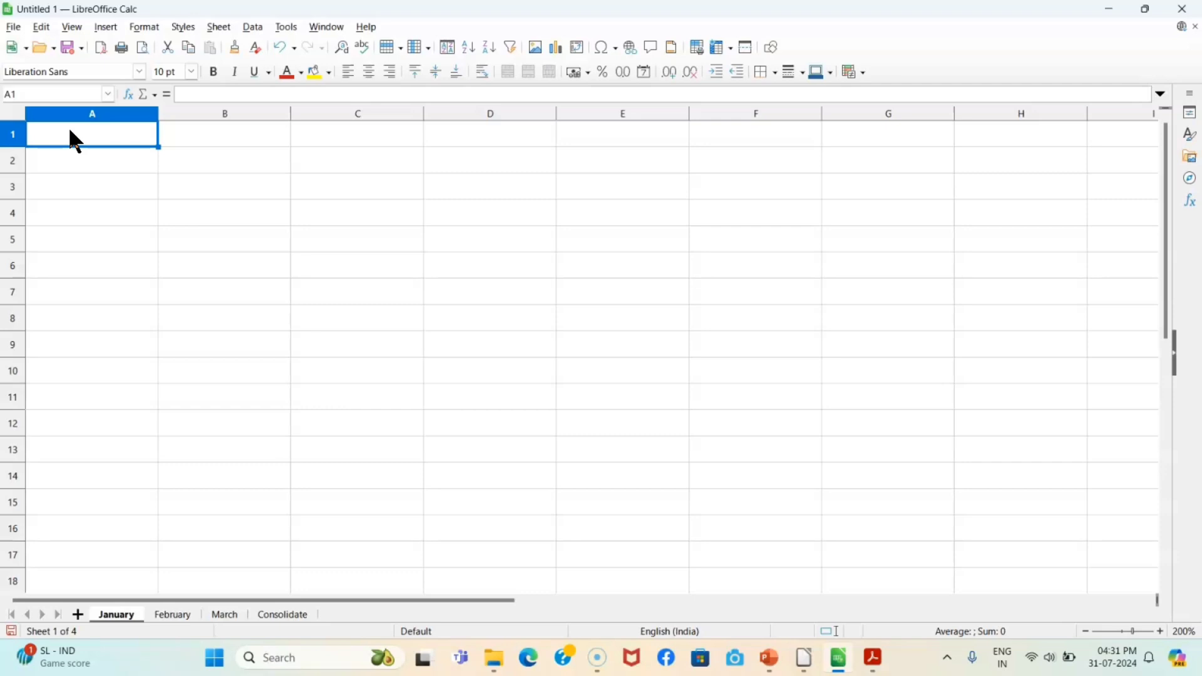
double_click(70, 131)
type("I")
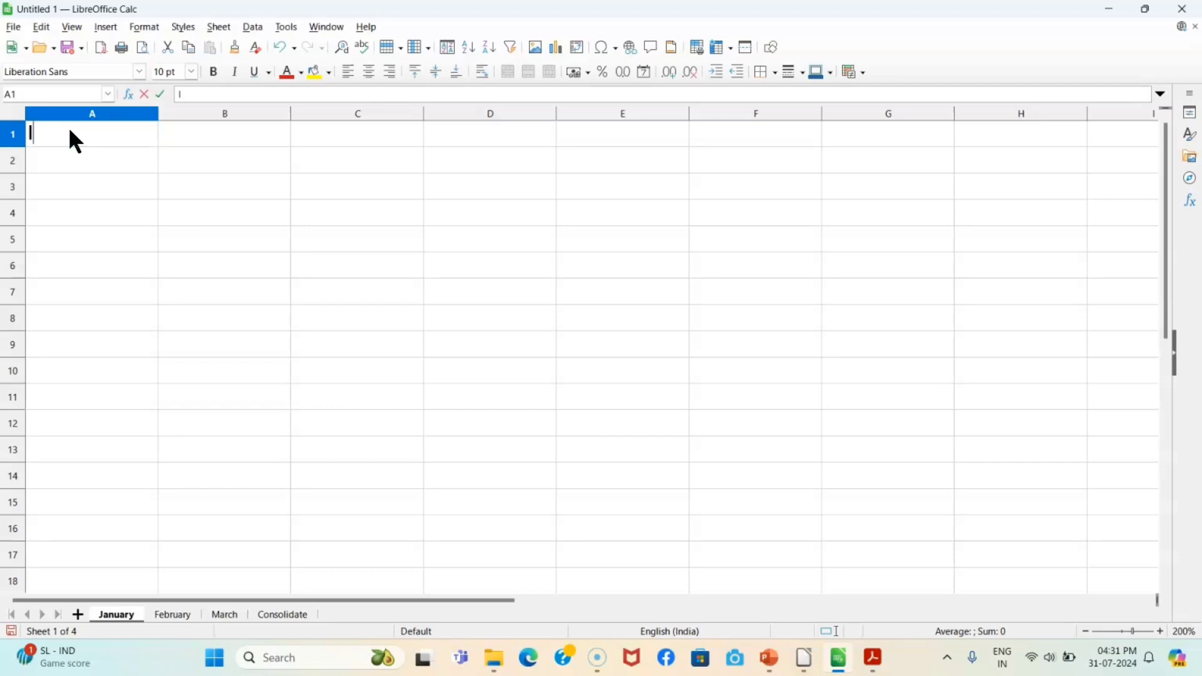
type("te")
key("BackSpace")
key("BackSpace")
key("BackSpace")
Step: Enter the column header SalesMan in cell A1 of the January sheet
type("SalesM")
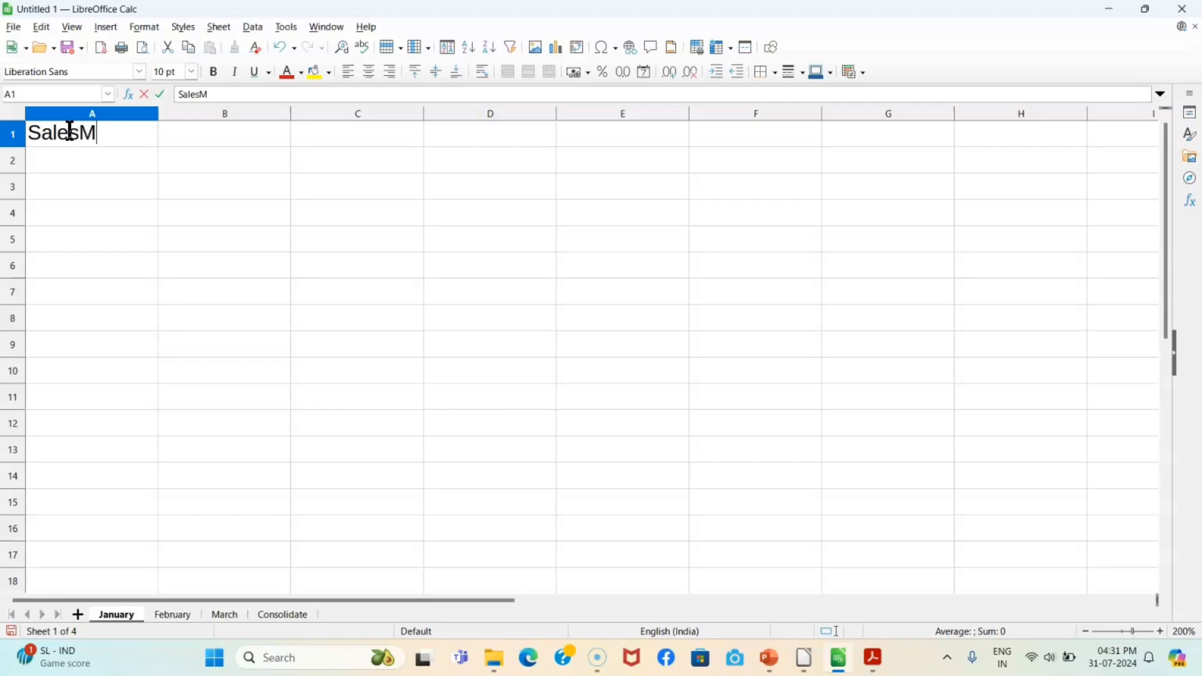
type("an")
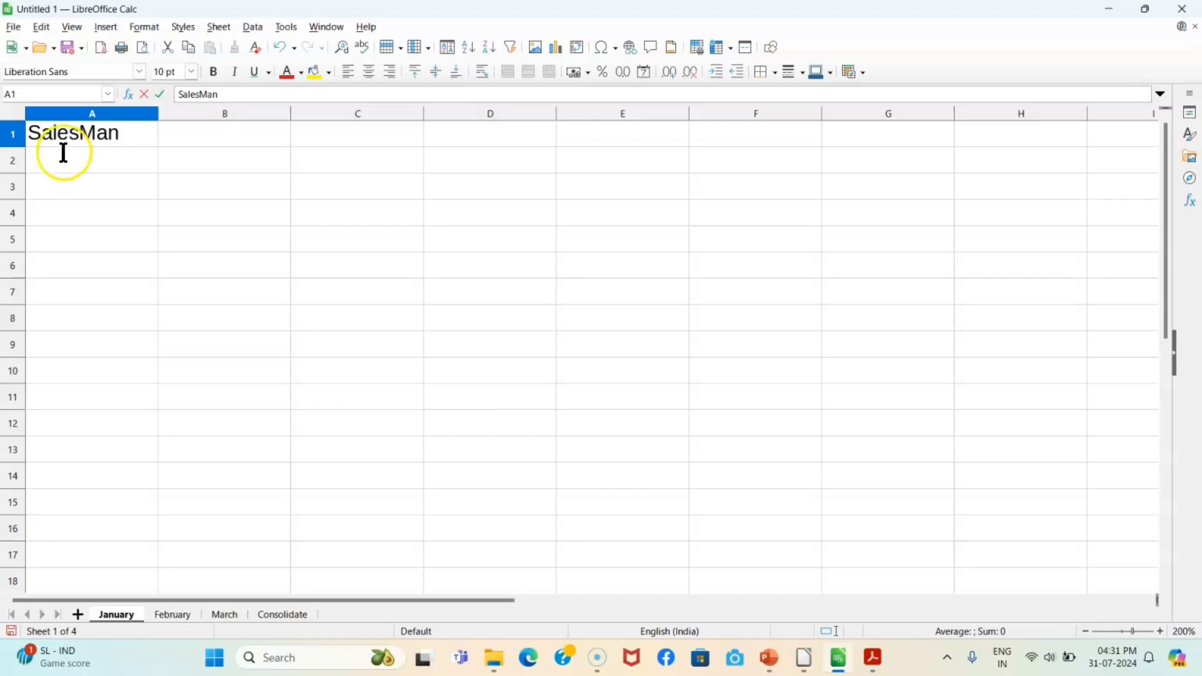
left_click(67, 159)
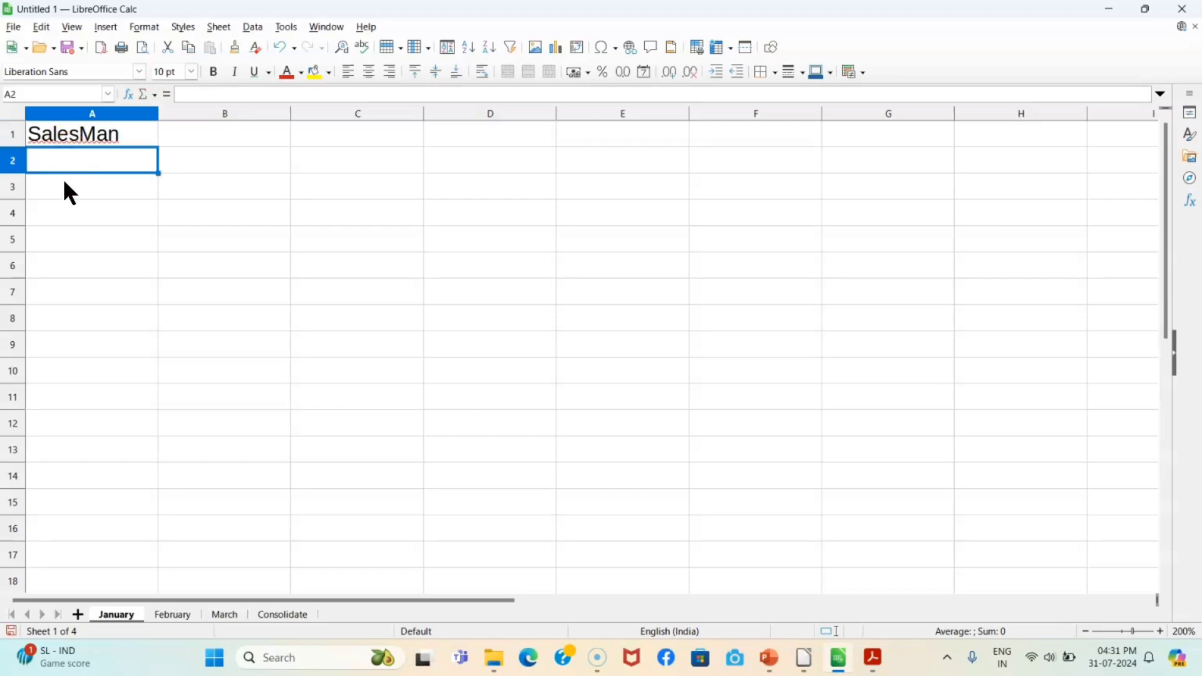
Step: Fill cells A2 to A5 under the SalesMan header with the first names of the four salespeople
type("Amn")
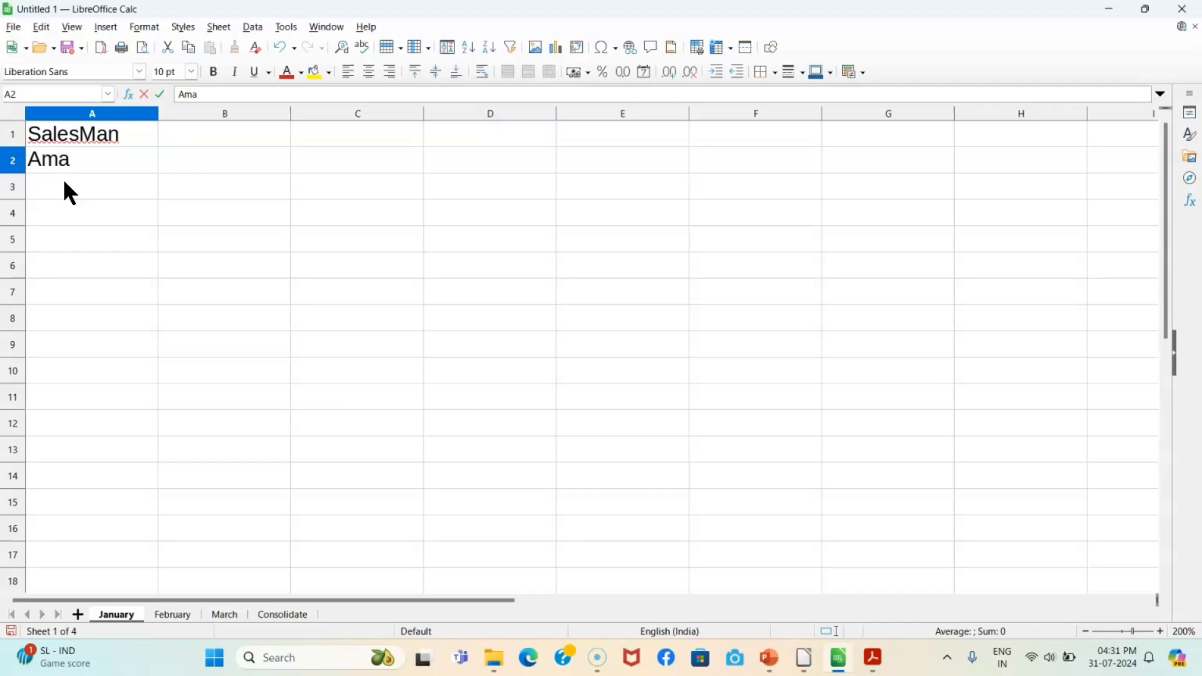
left_click(65, 183)
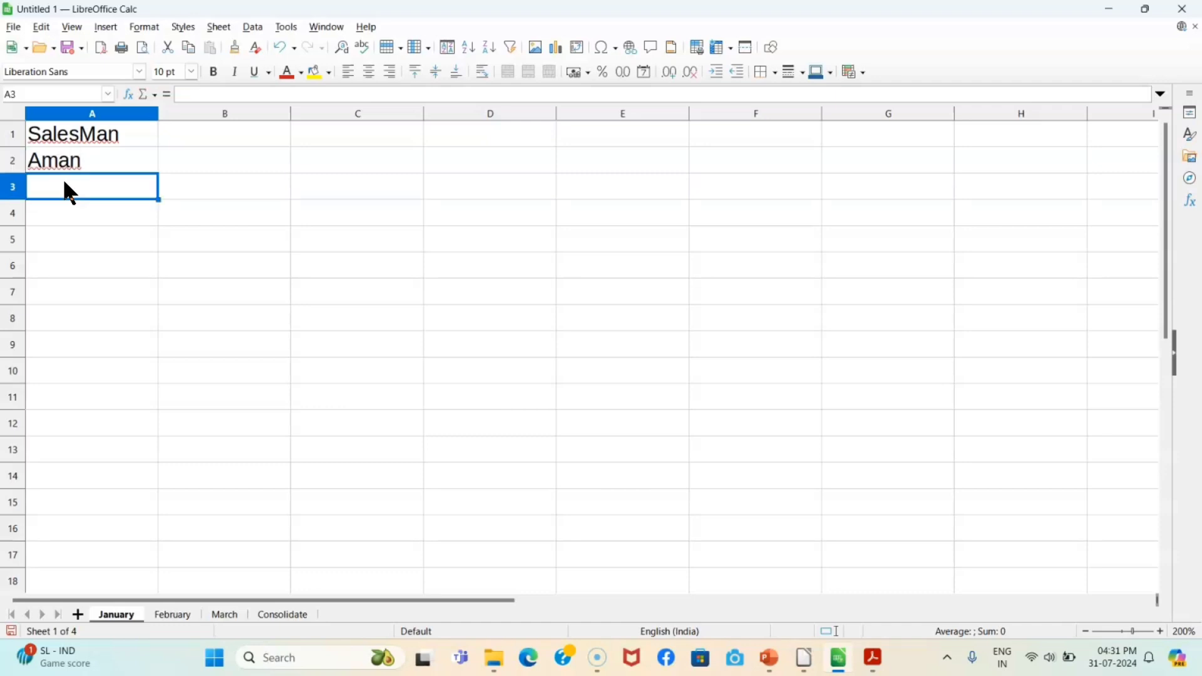
type("Sh")
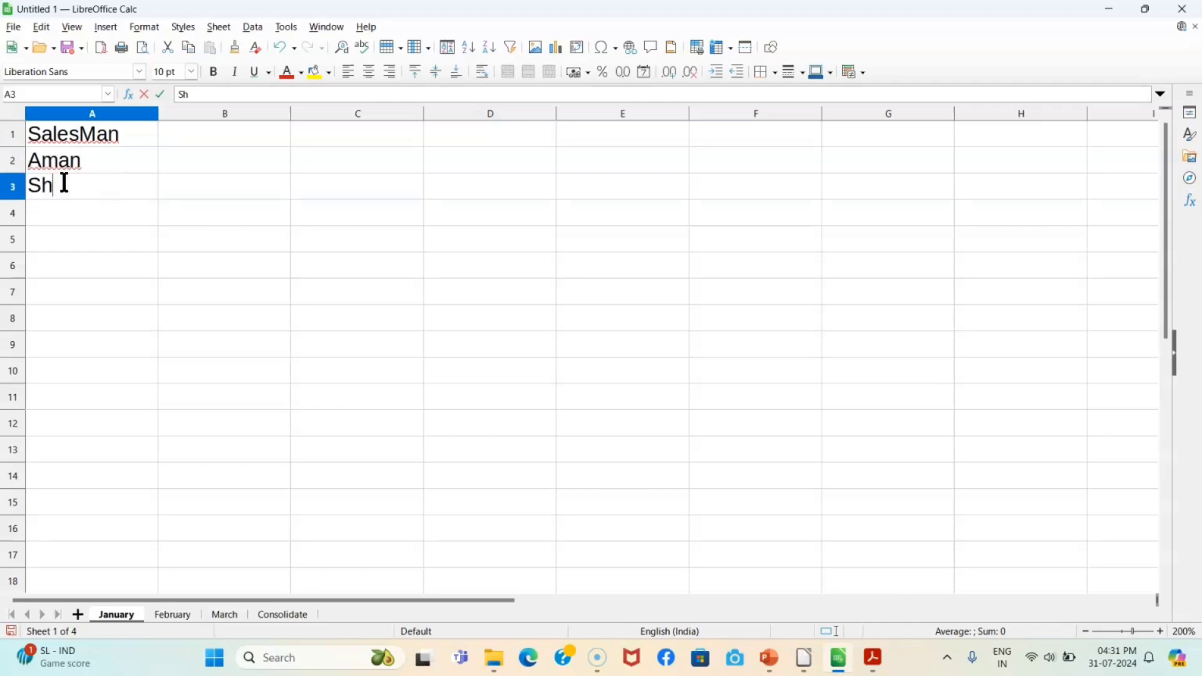
type("reya")
key("Return")
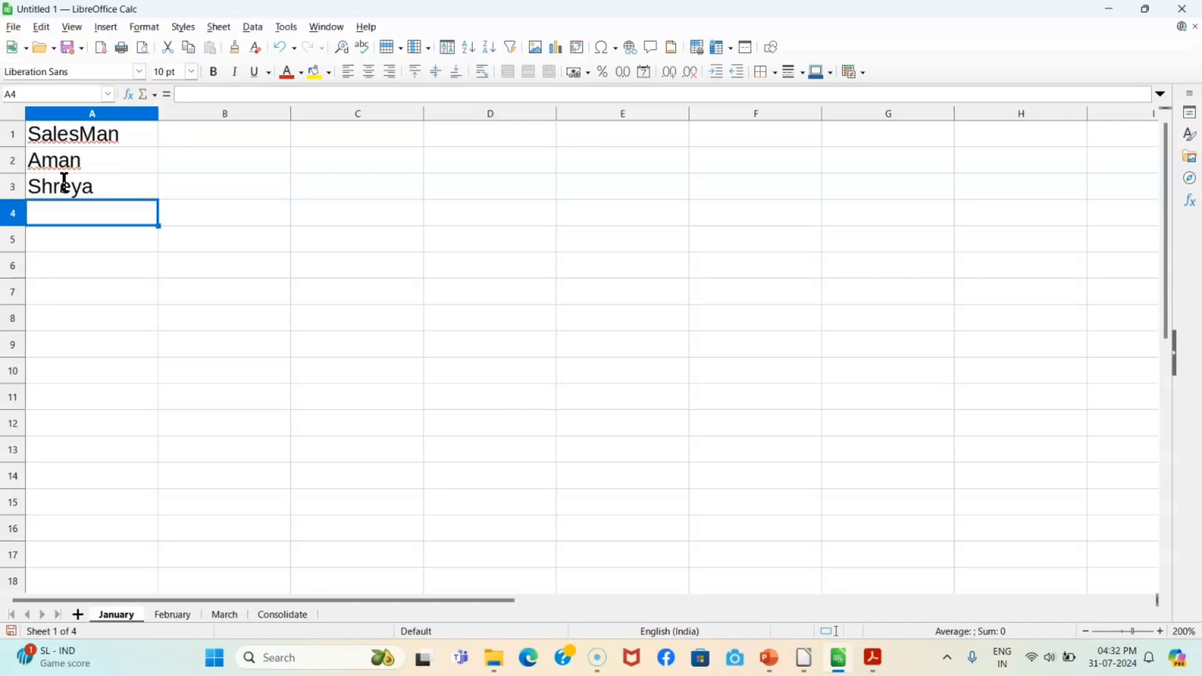
type("Dhe")
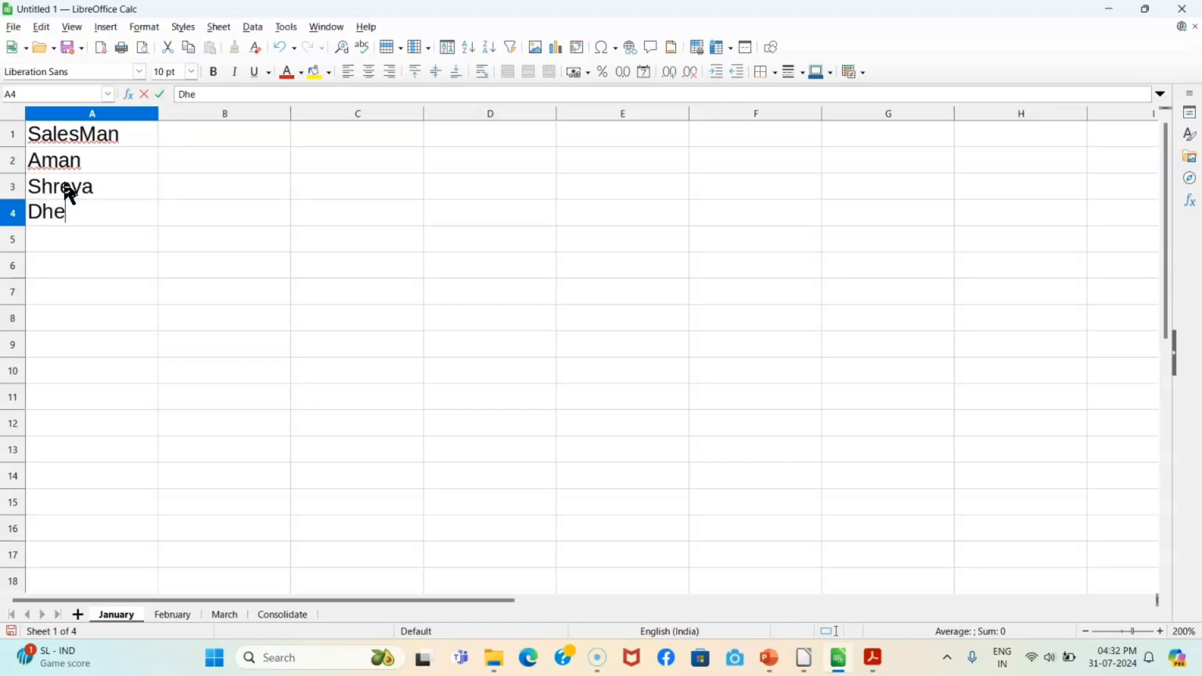
type("eraj")
key("Return")
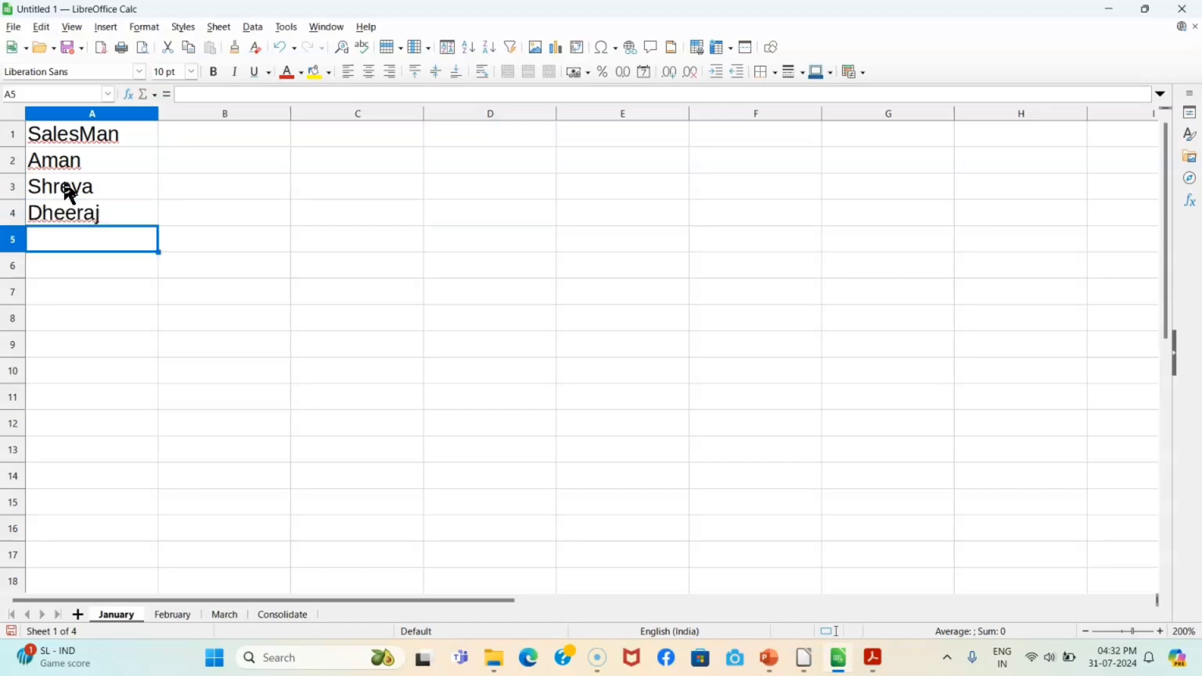
type("Raja")
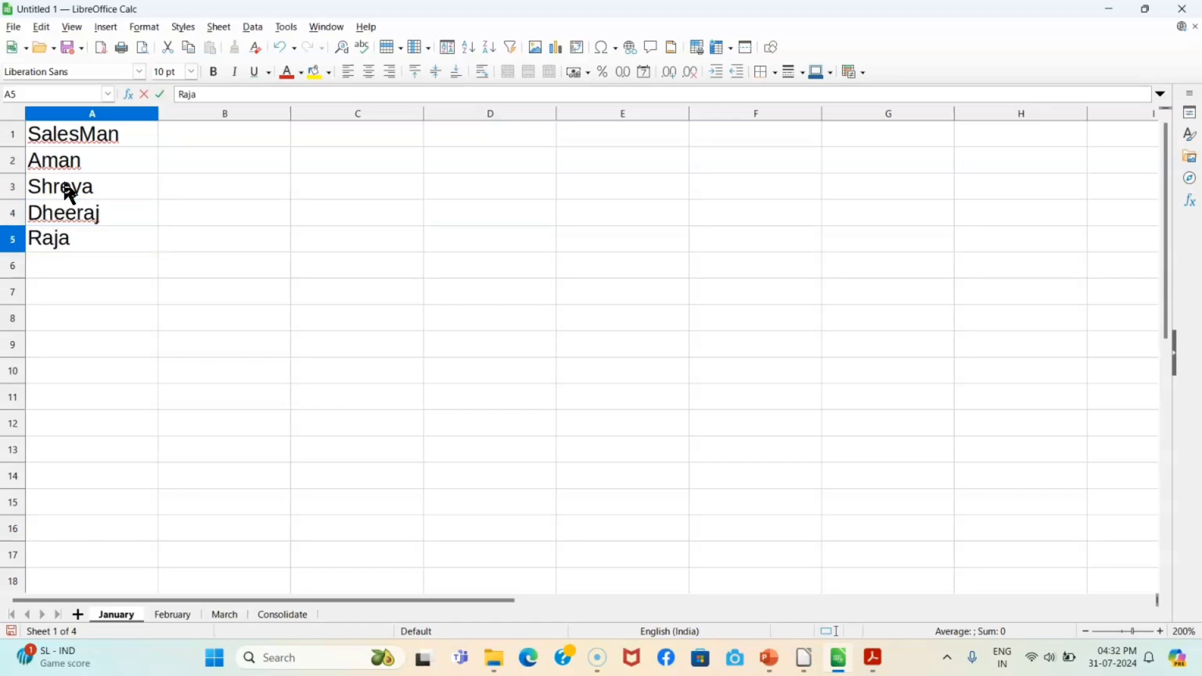
key("Return")
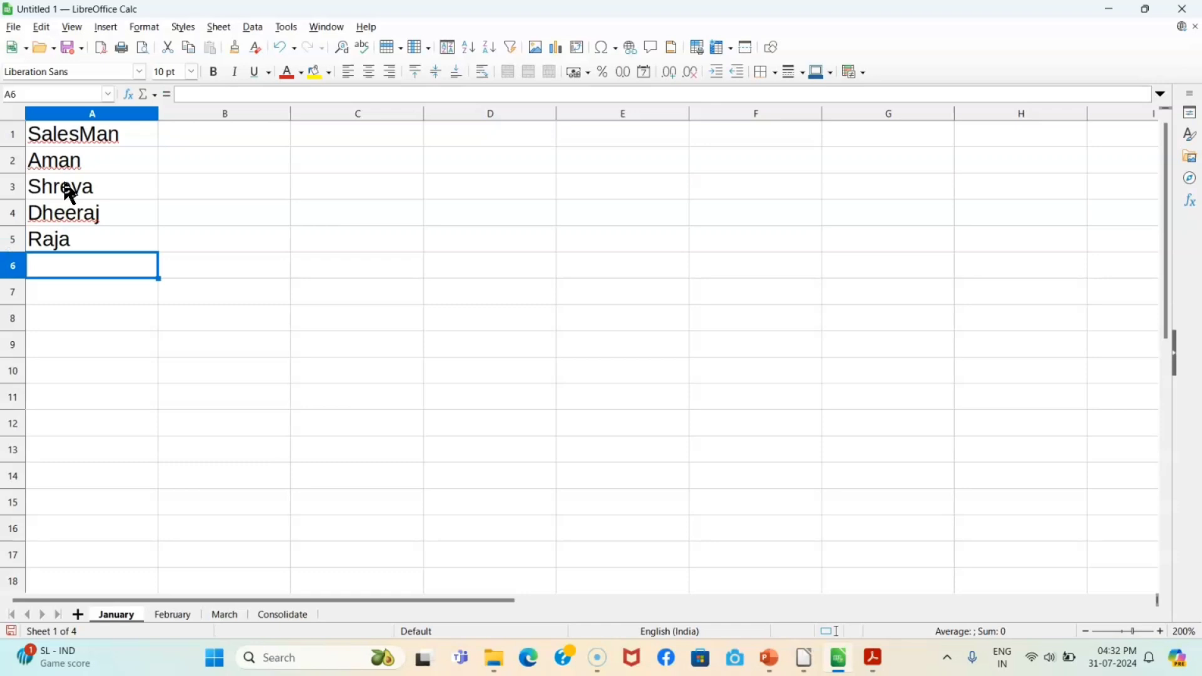
Step: Enter the fifth salesperson's first name in cell A6 of the January sheet
left_click(83, 134)
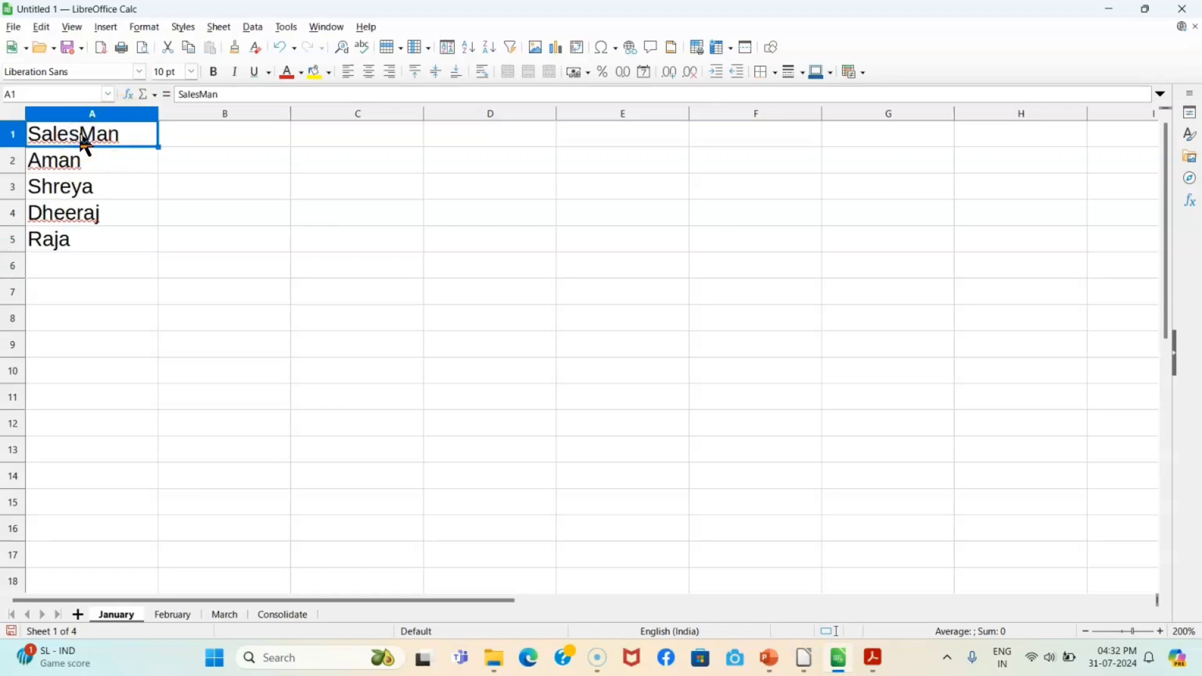
left_click(70, 266)
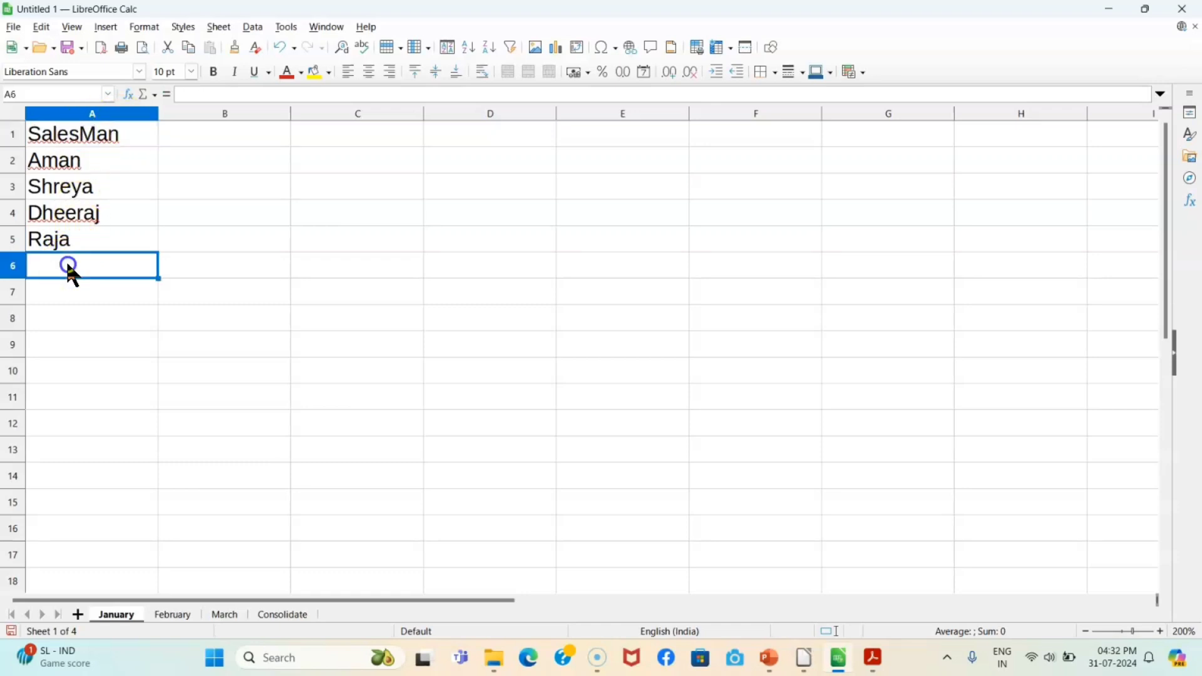
type("Raja")
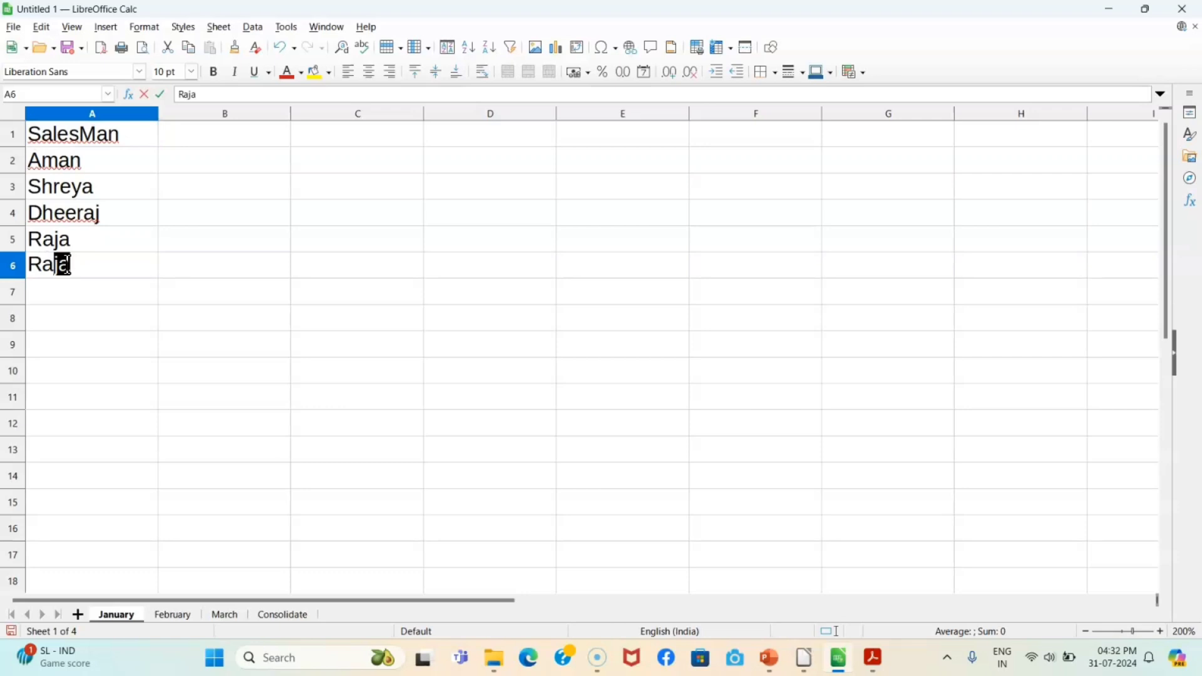
type("m")
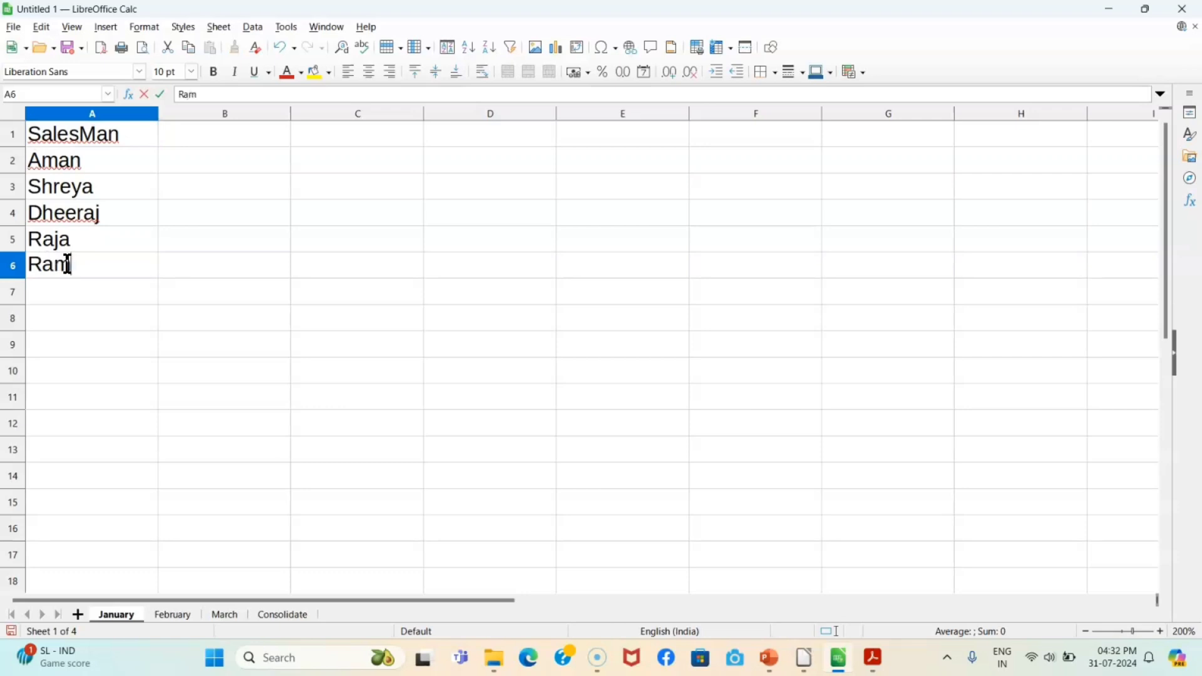
Step: Enter the column header Sale in cell B1 of the January sheet
left_click(252, 141)
type("Sale")
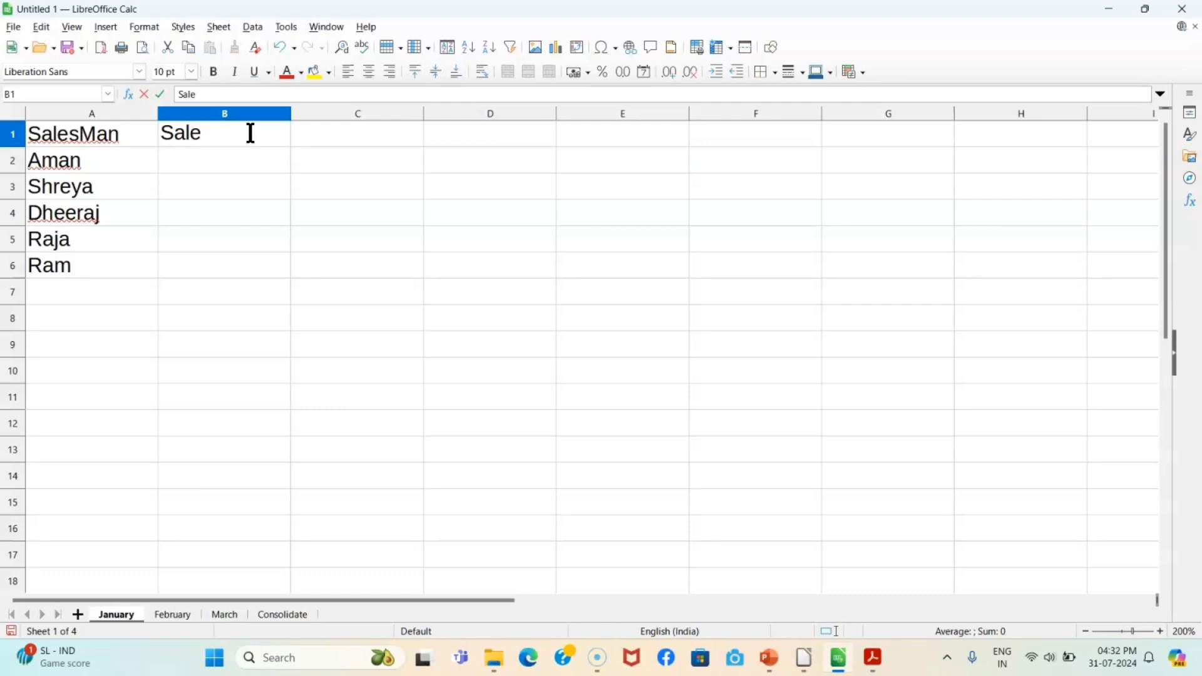
key("Return")
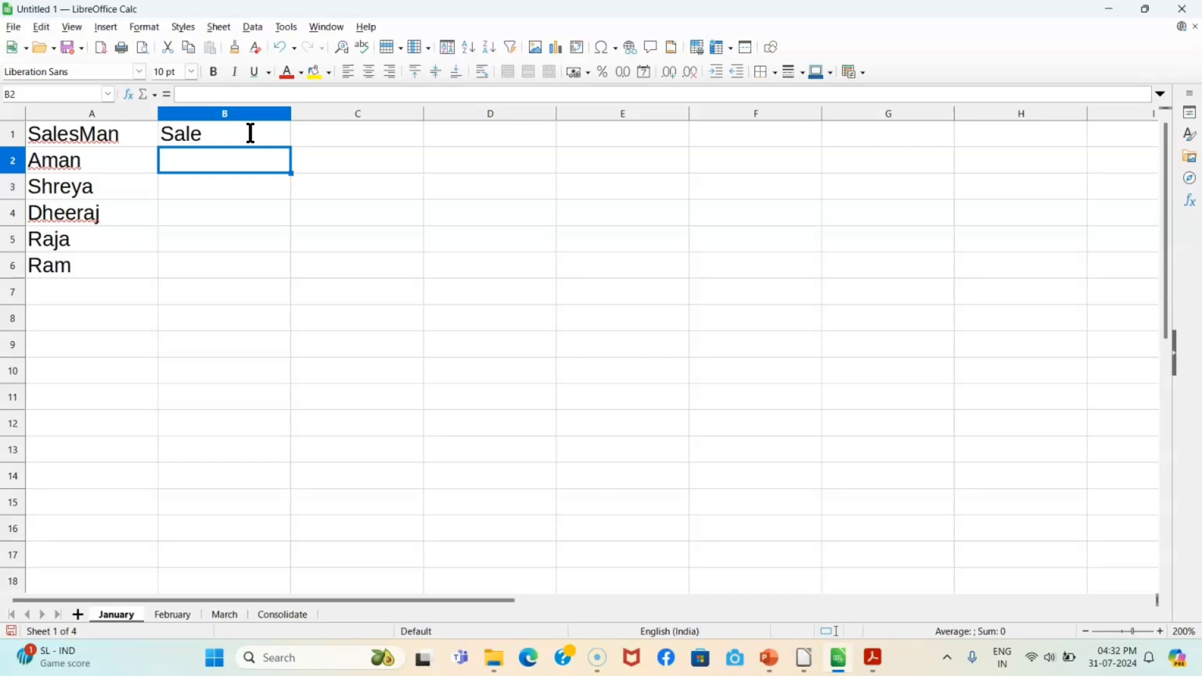
Step: Fill cells B2 to B6 of the January sheet with the sales 50000, 75000, 74000, 25000 and 40000
type("50")
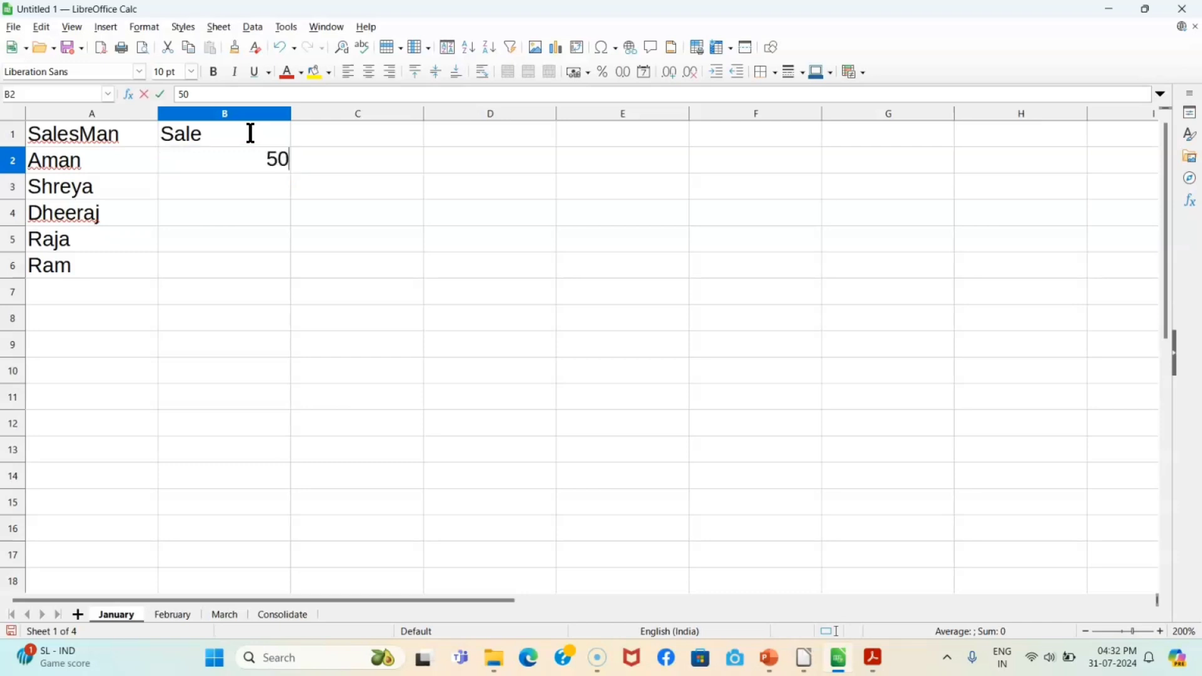
type("000")
key("Return")
type("75")
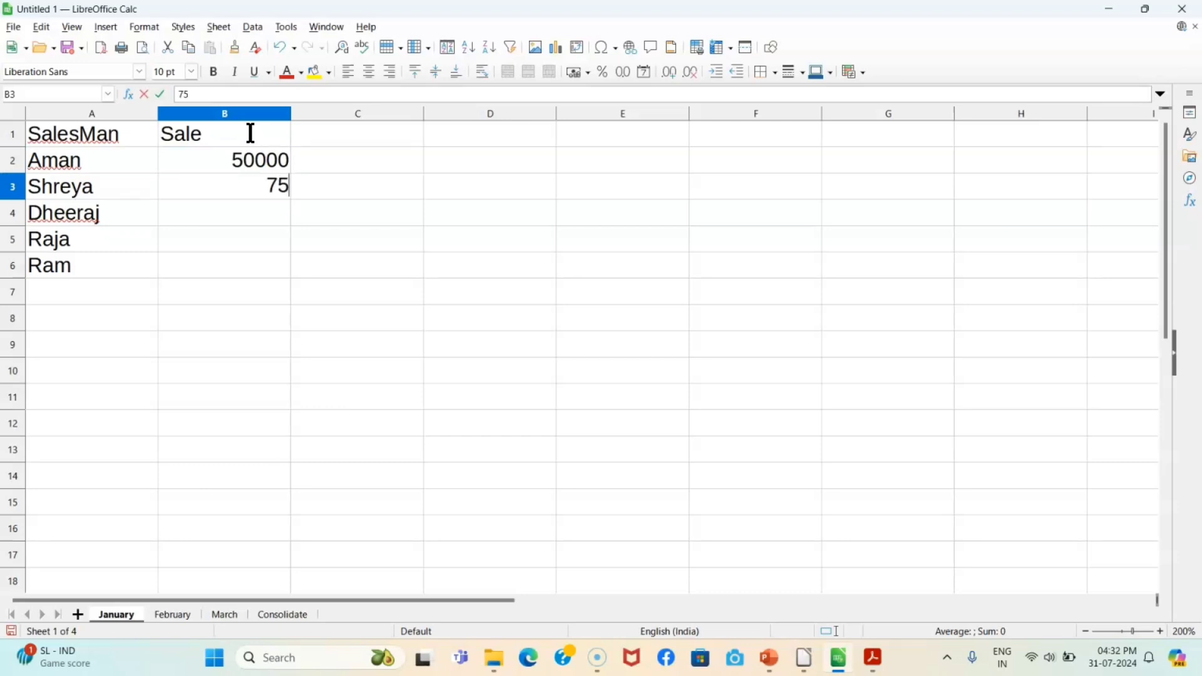
type("000")
key("Return")
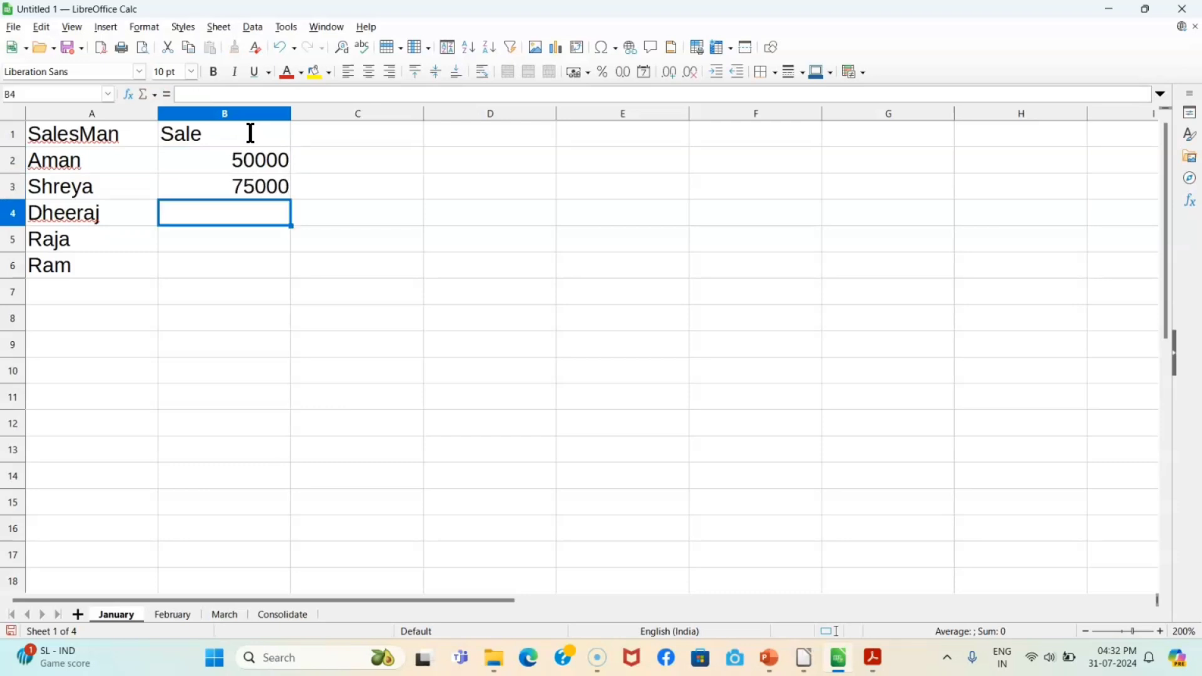
type("7")
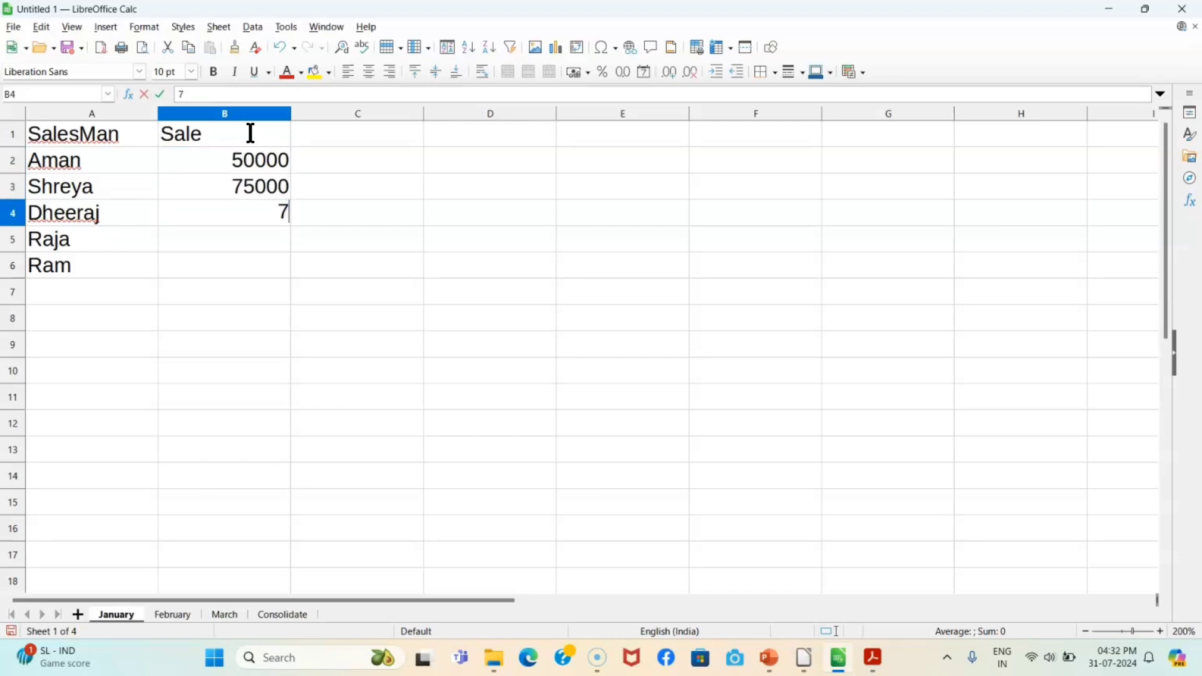
type("4000")
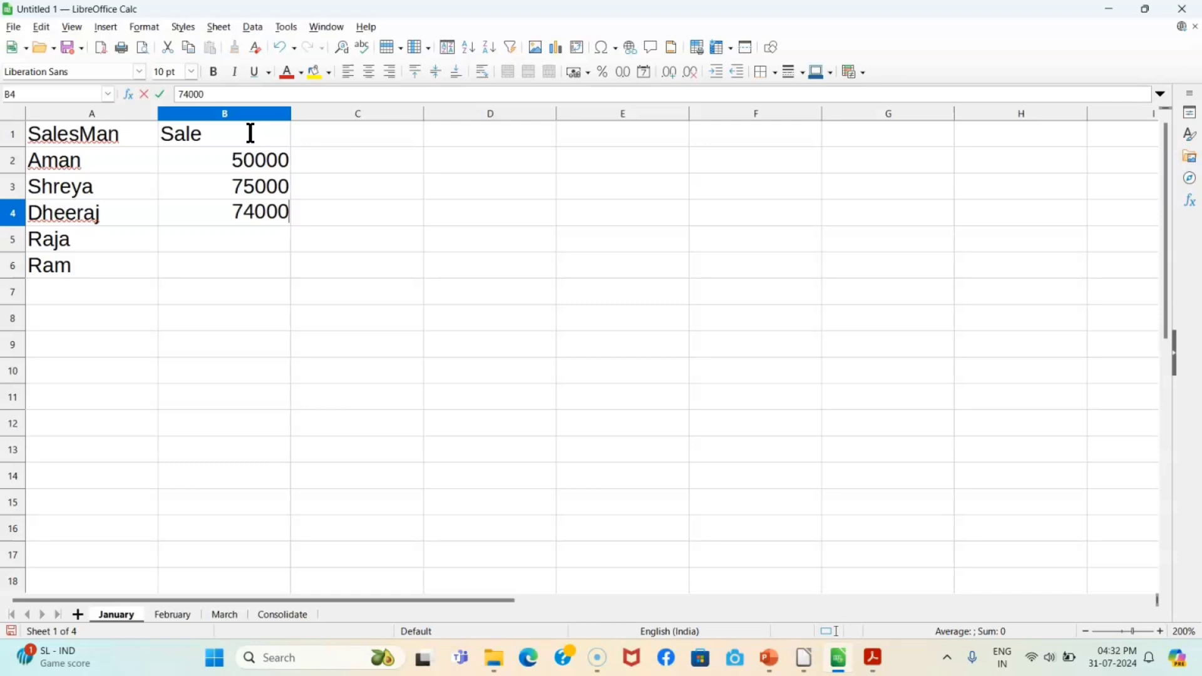
key("Return")
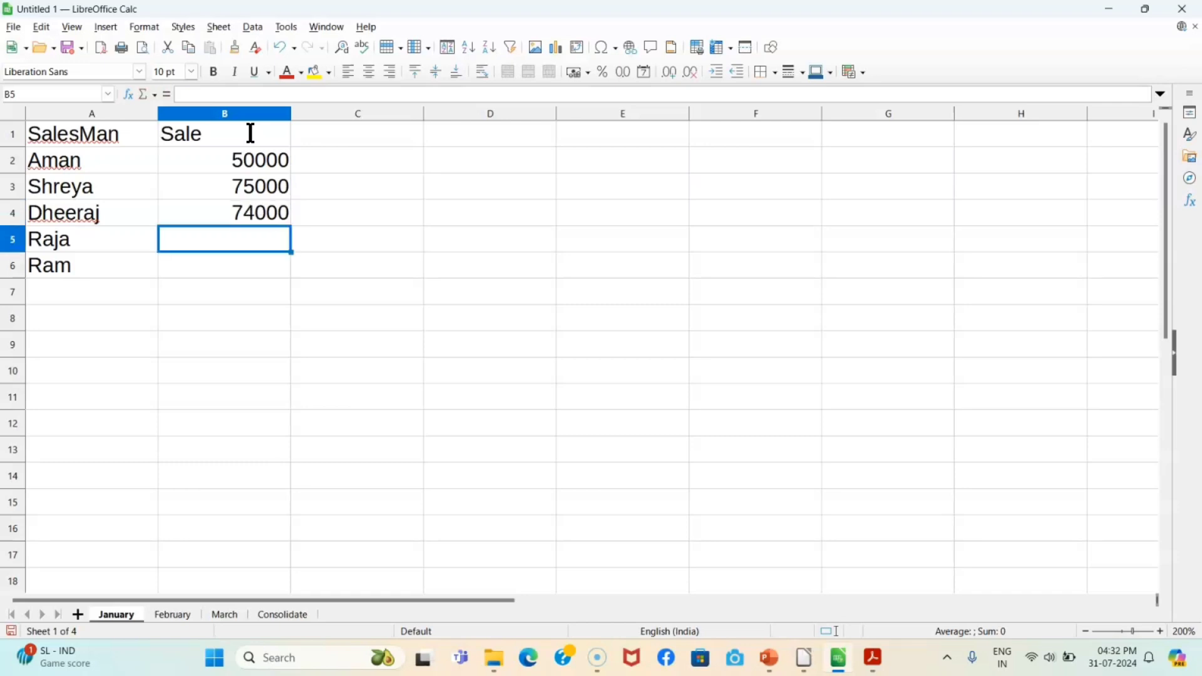
type("25000")
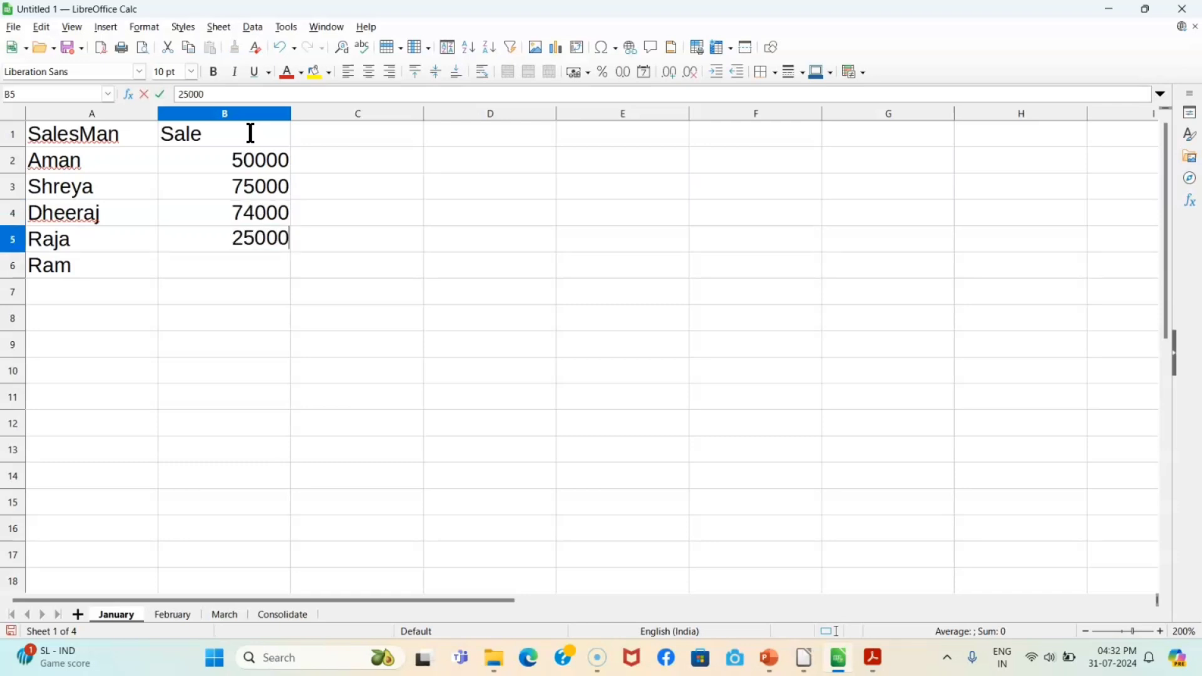
key("Return")
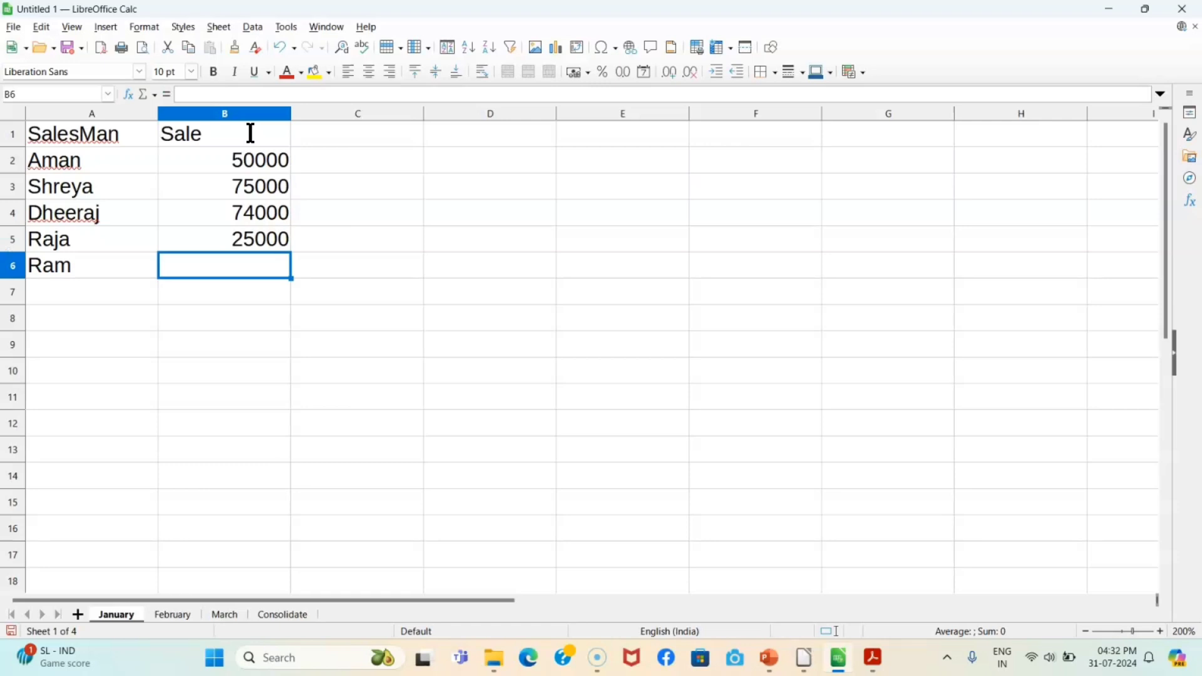
type("40000")
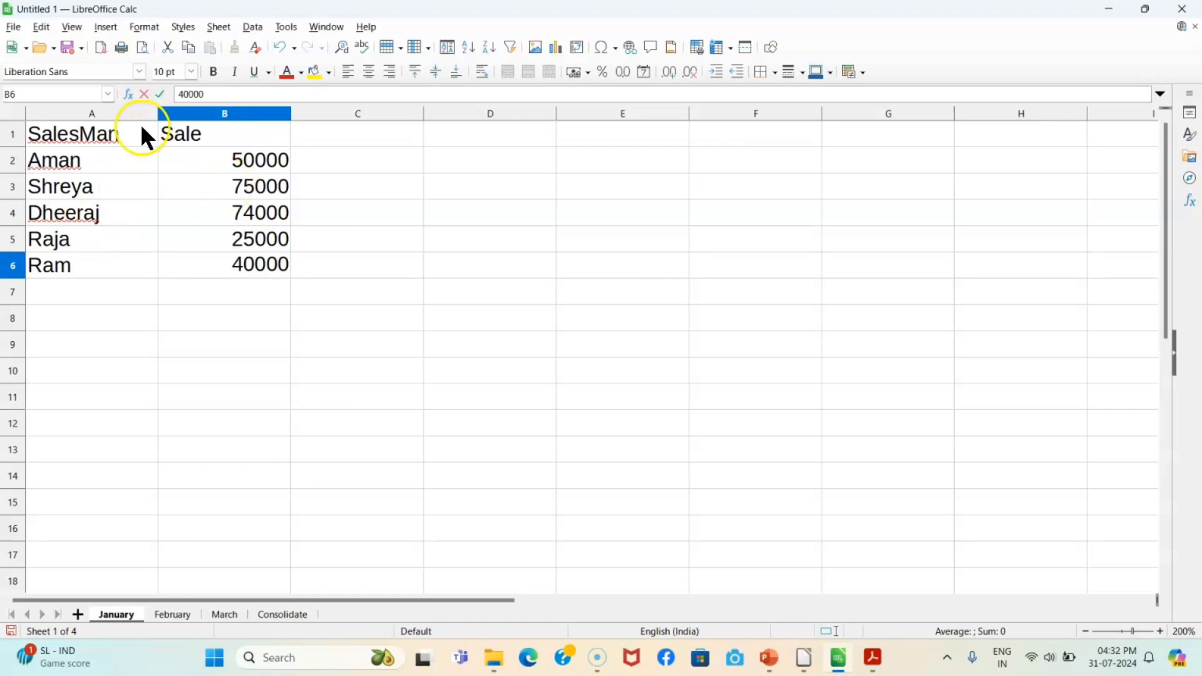
left_click(146, 330)
Step: Copy the January table A1:B6 and paste it at cell A1 of the February sheet
left_click_drag(122, 126, 222, 277)
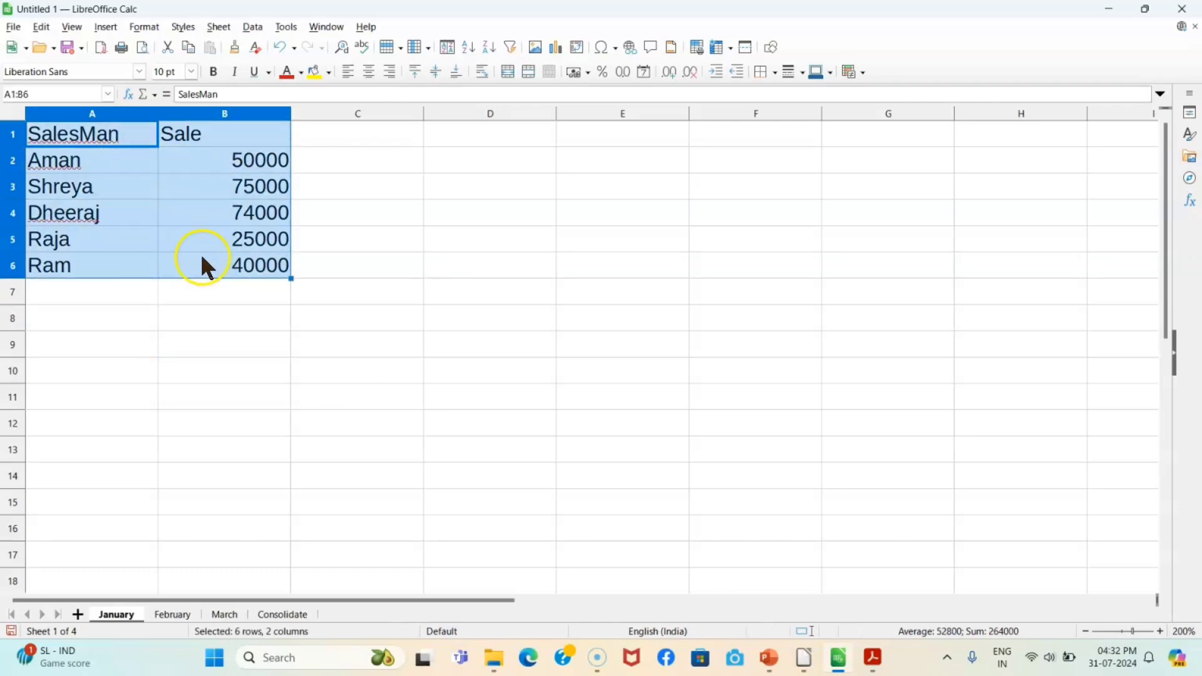
right_click(201, 263)
left_click(235, 282)
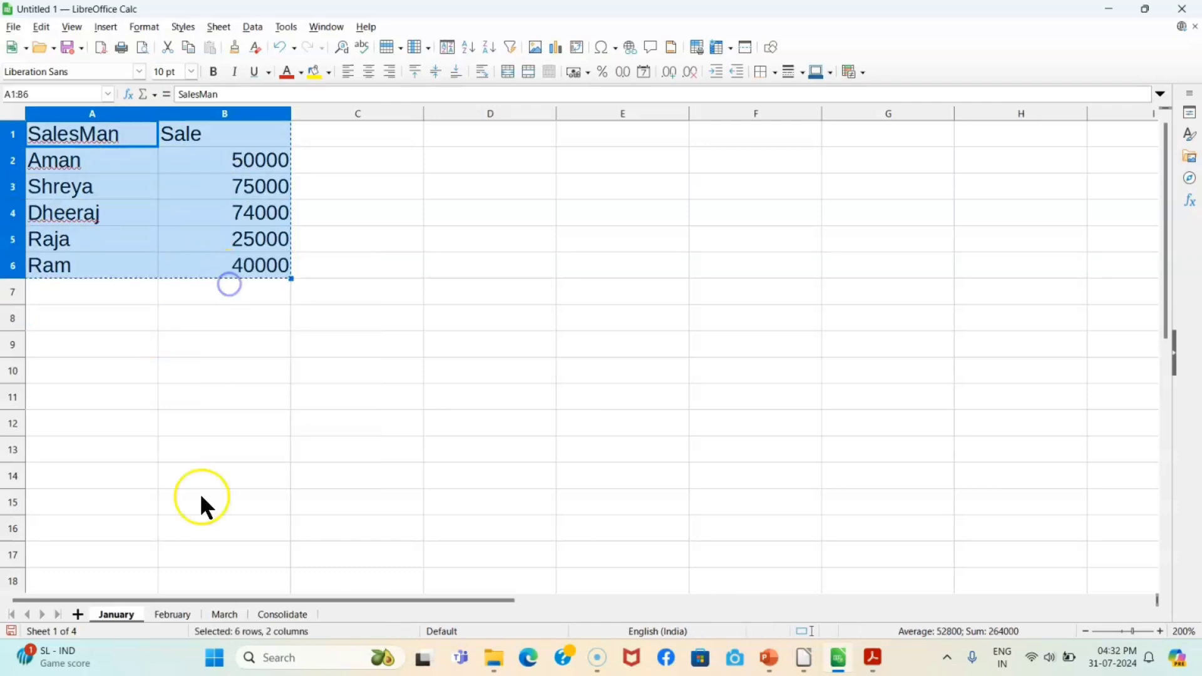
left_click(173, 614)
right_click(83, 149)
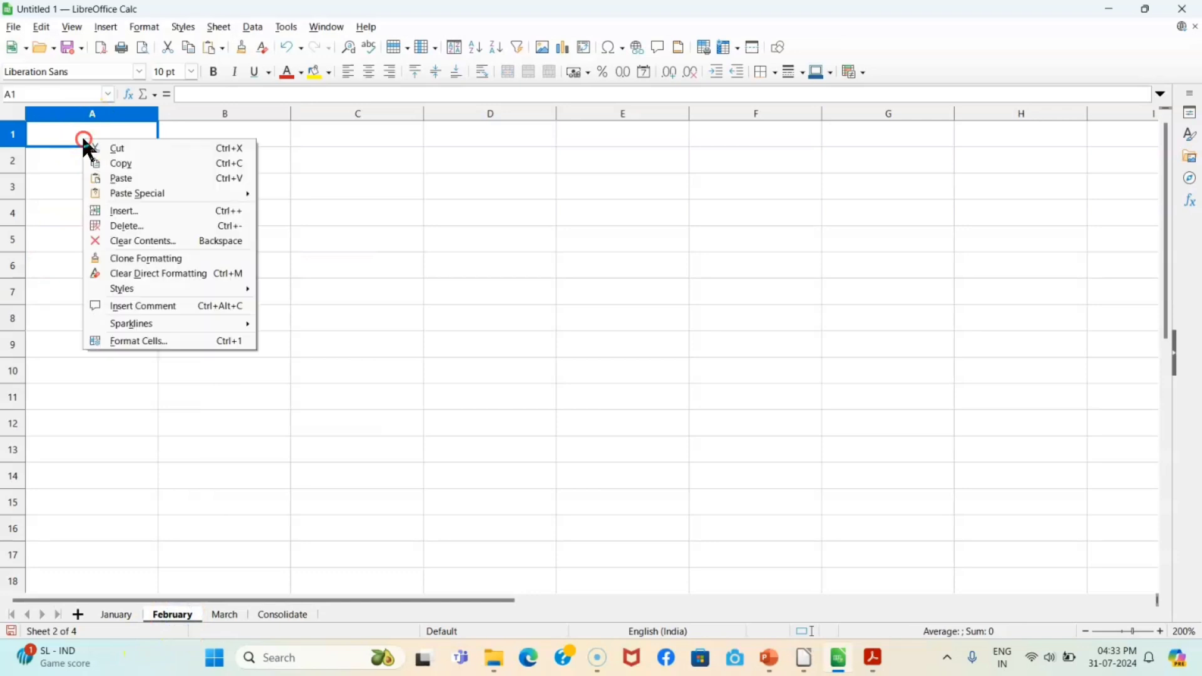
left_click(143, 177)
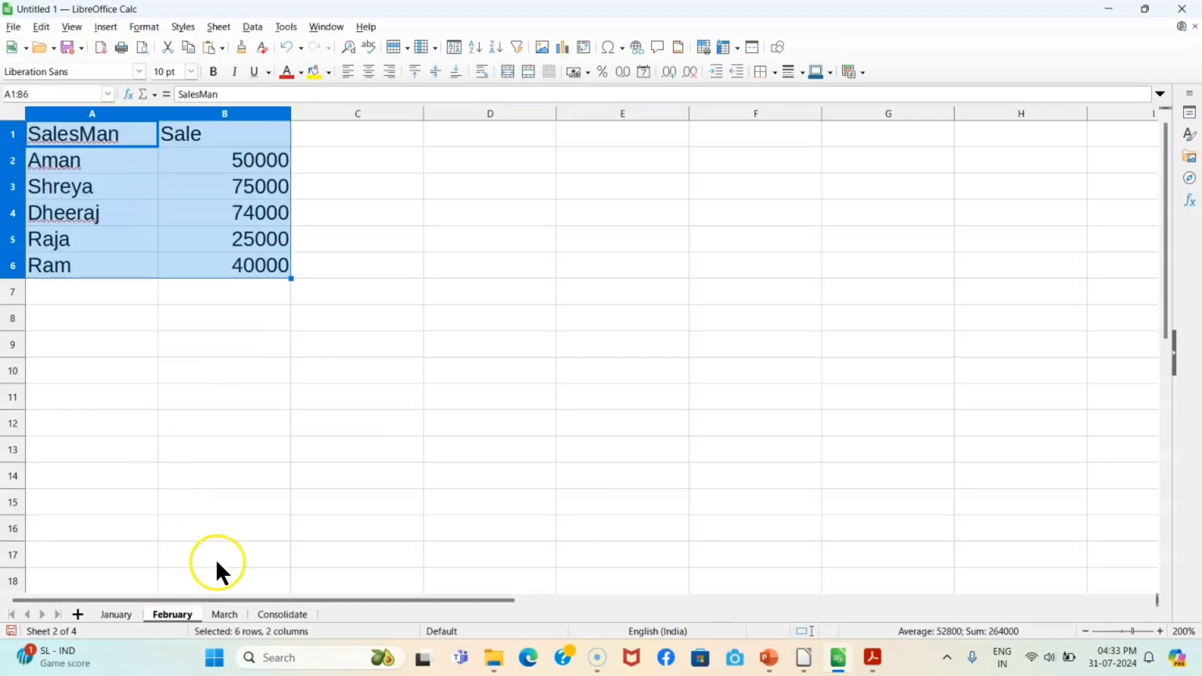
Step: Paste the copied January table at cell A1 of the March sheet
left_click(226, 616)
right_click(115, 133)
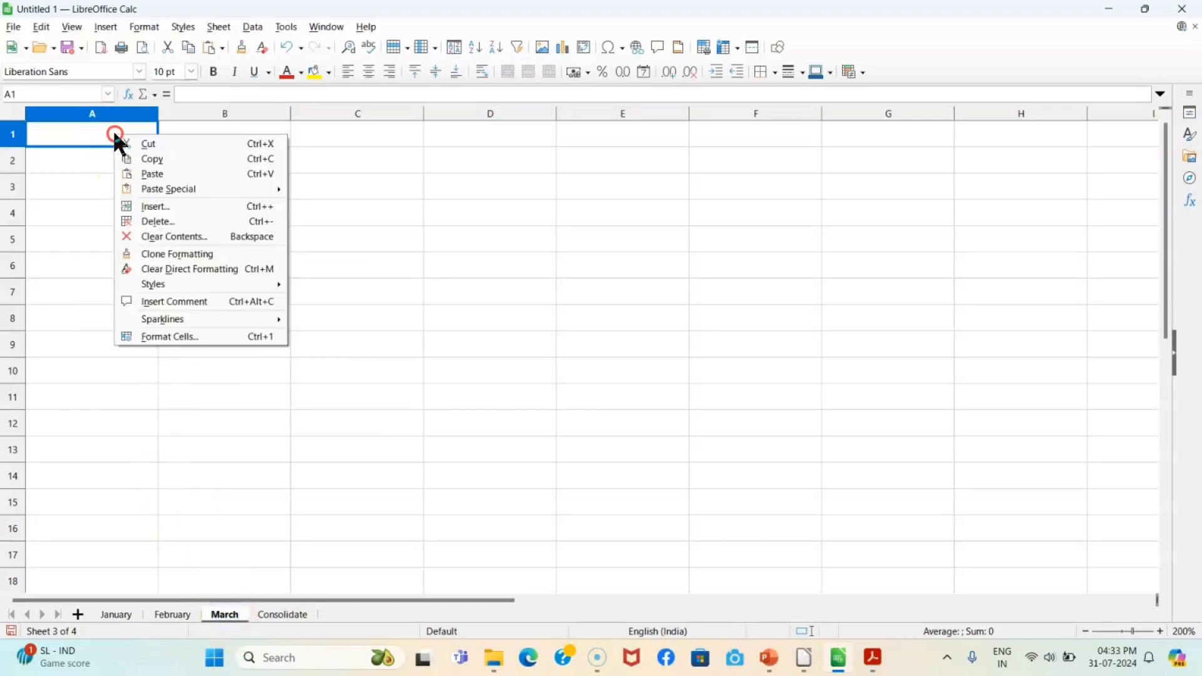
left_click(142, 174)
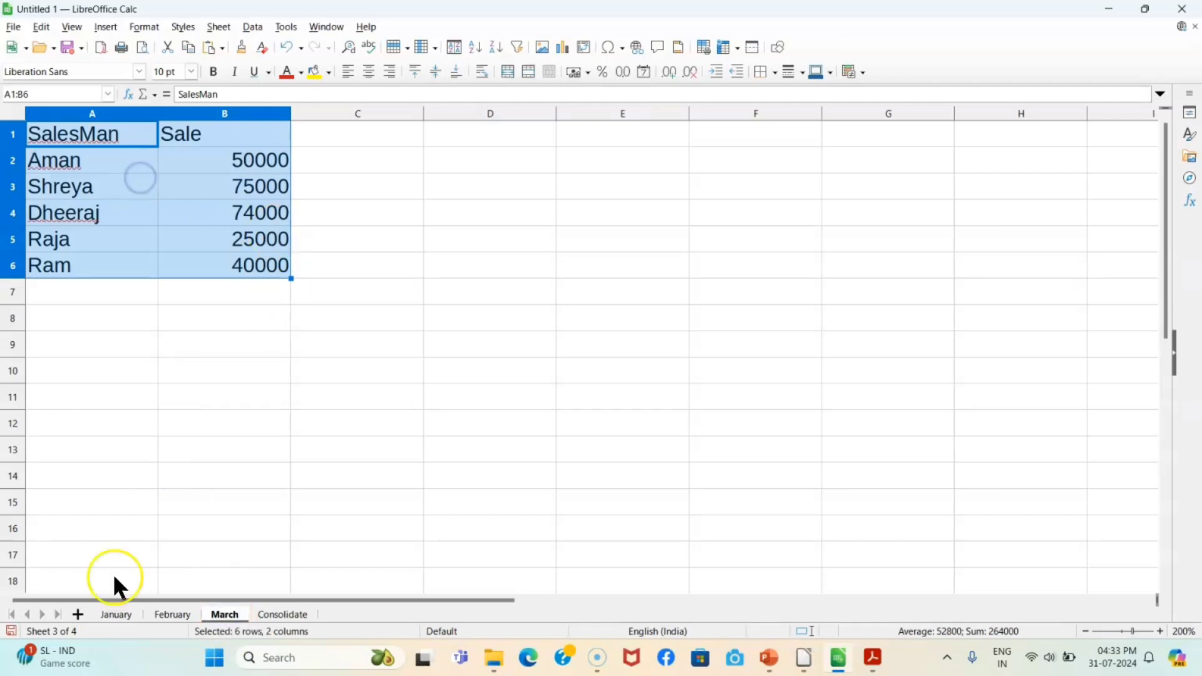
Step: Add a sixth salesperson's first name with a sale of 26000 in row 7 of the February sheet
left_click(176, 615)
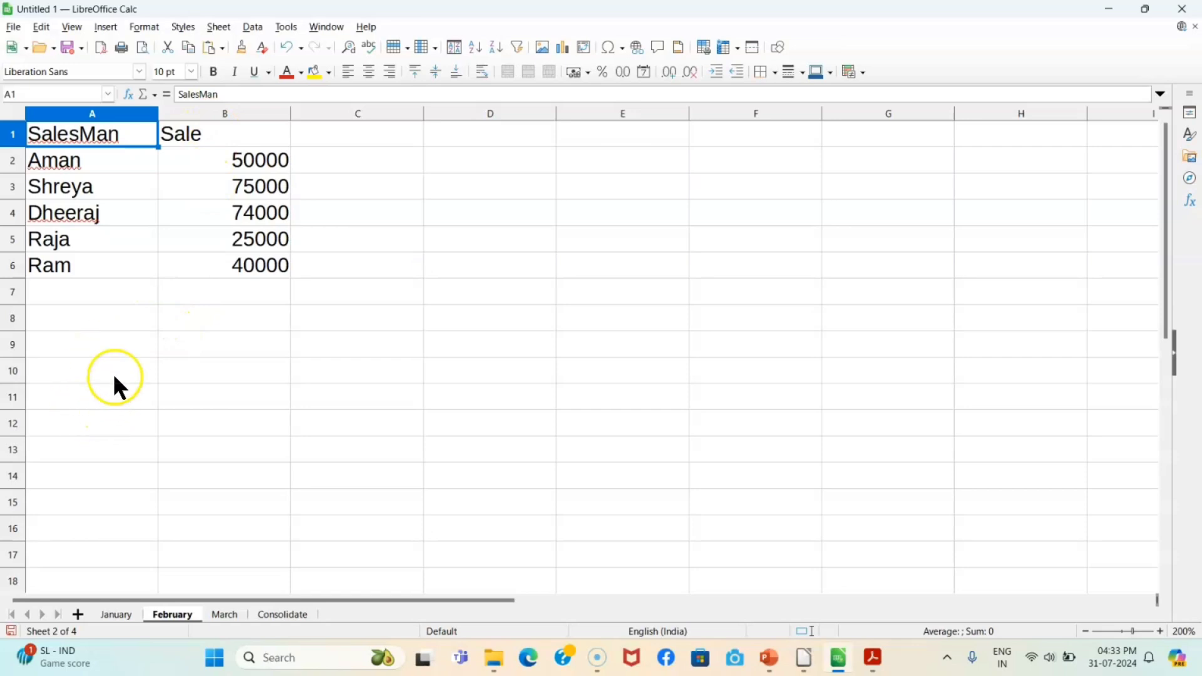
left_click(103, 295)
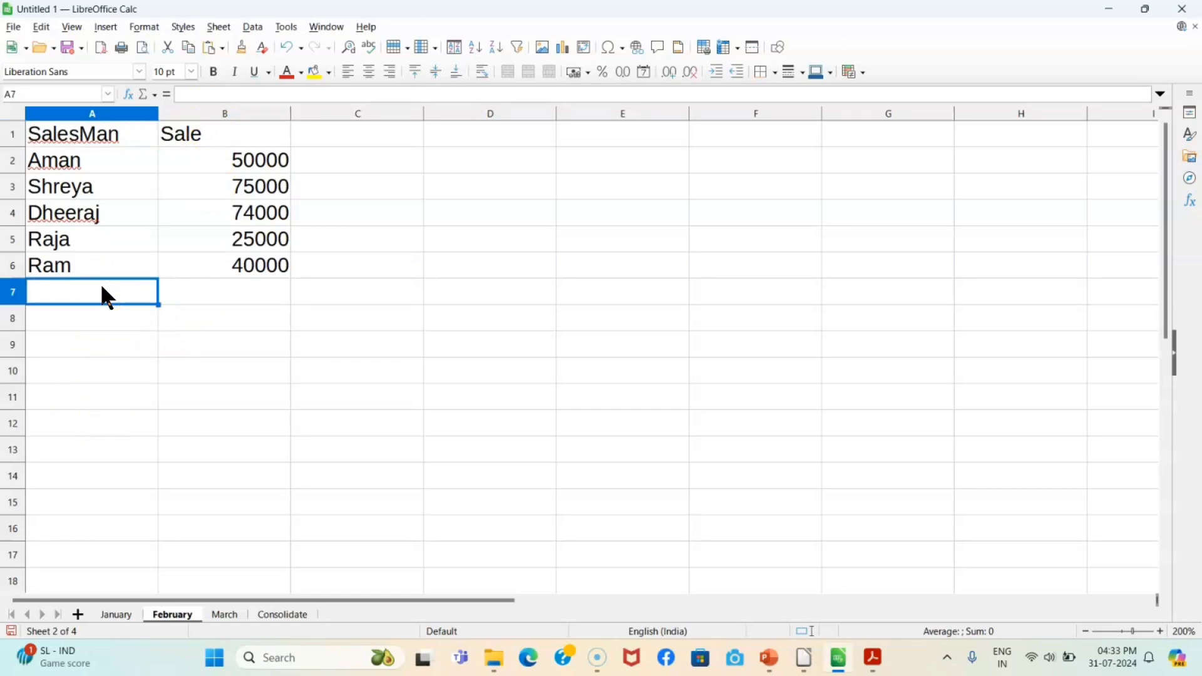
type("Arun")
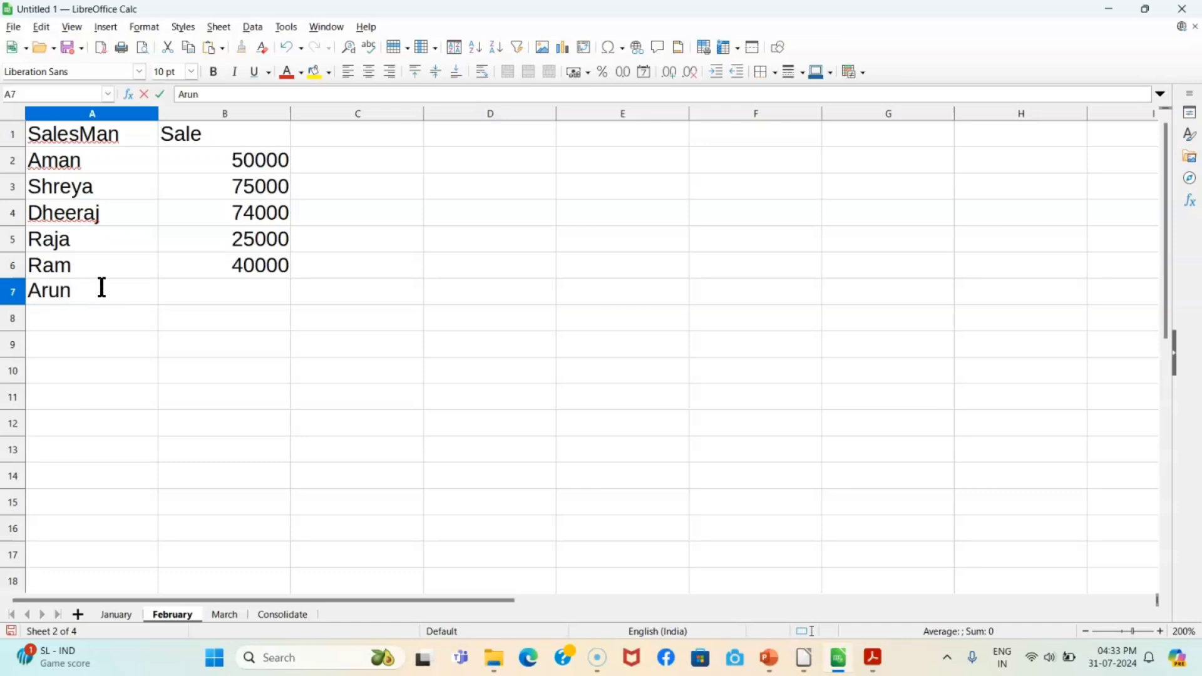
key("Tab")
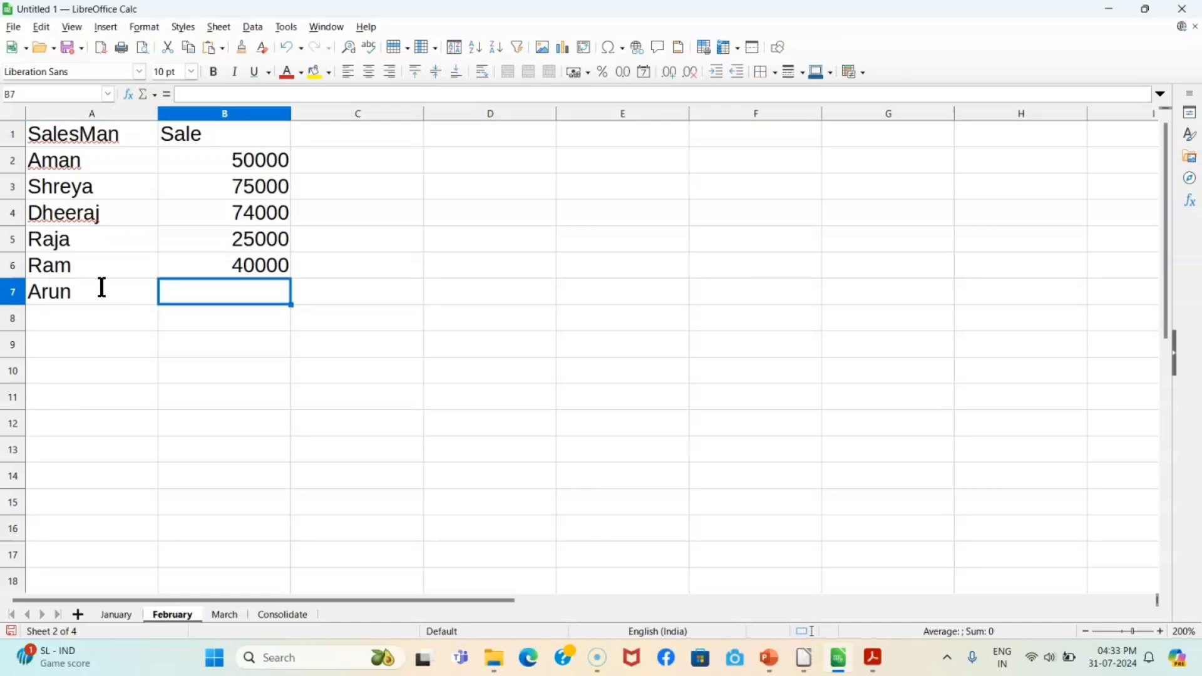
type("26000")
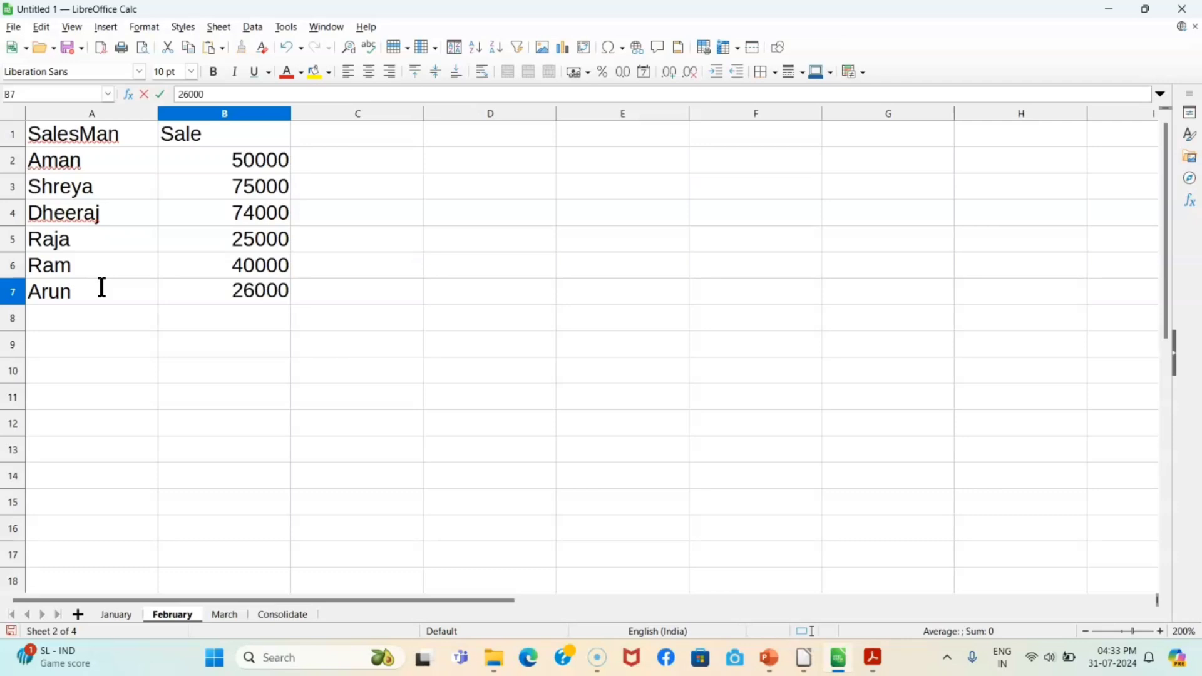
Step: Change the February sheet's sales in cells B2 to B6 to 45000, 55000, 60000, 40000 and 50000
left_click(261, 164)
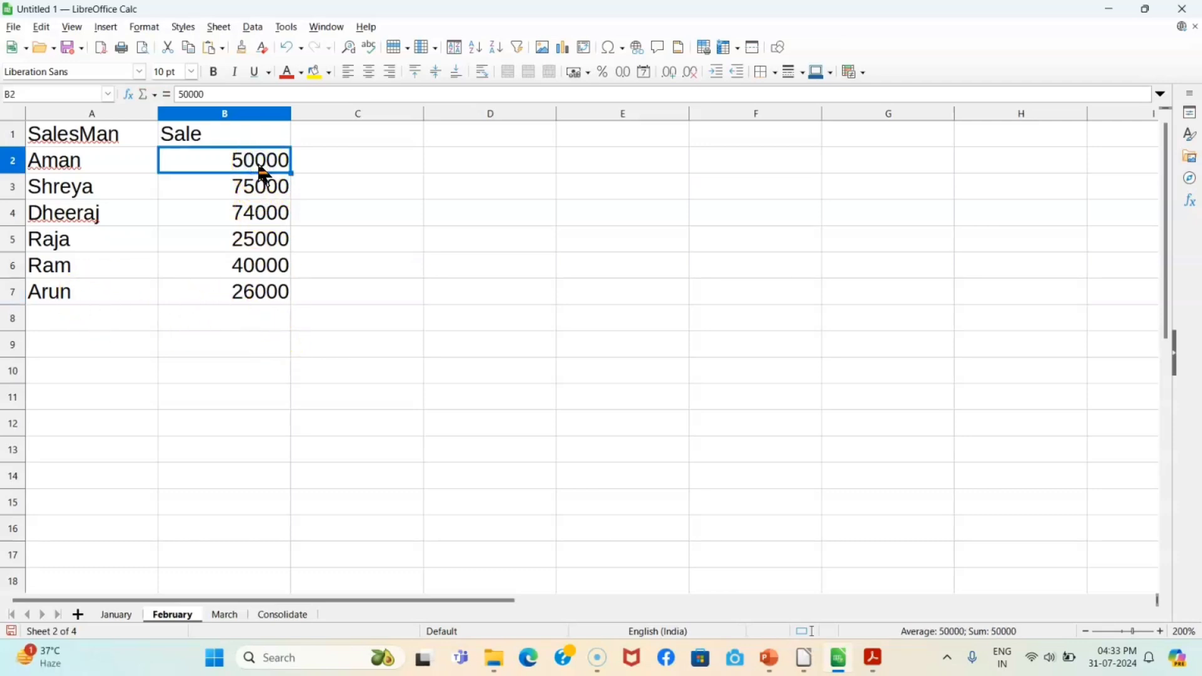
type("45000")
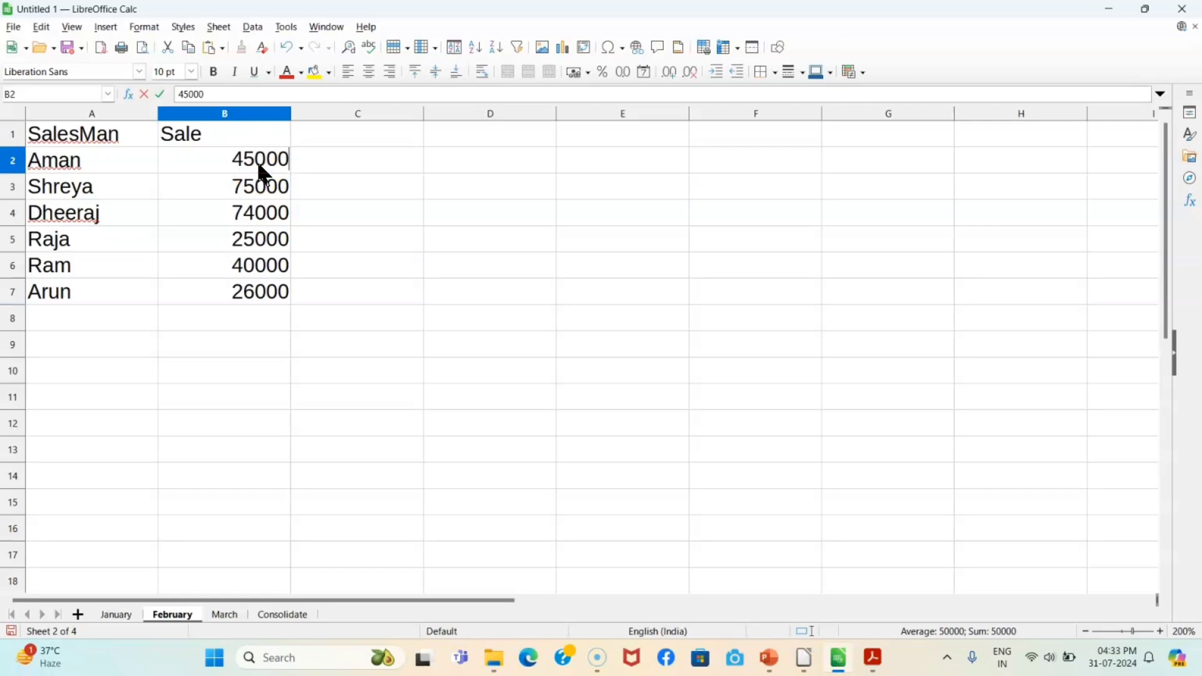
key("Return")
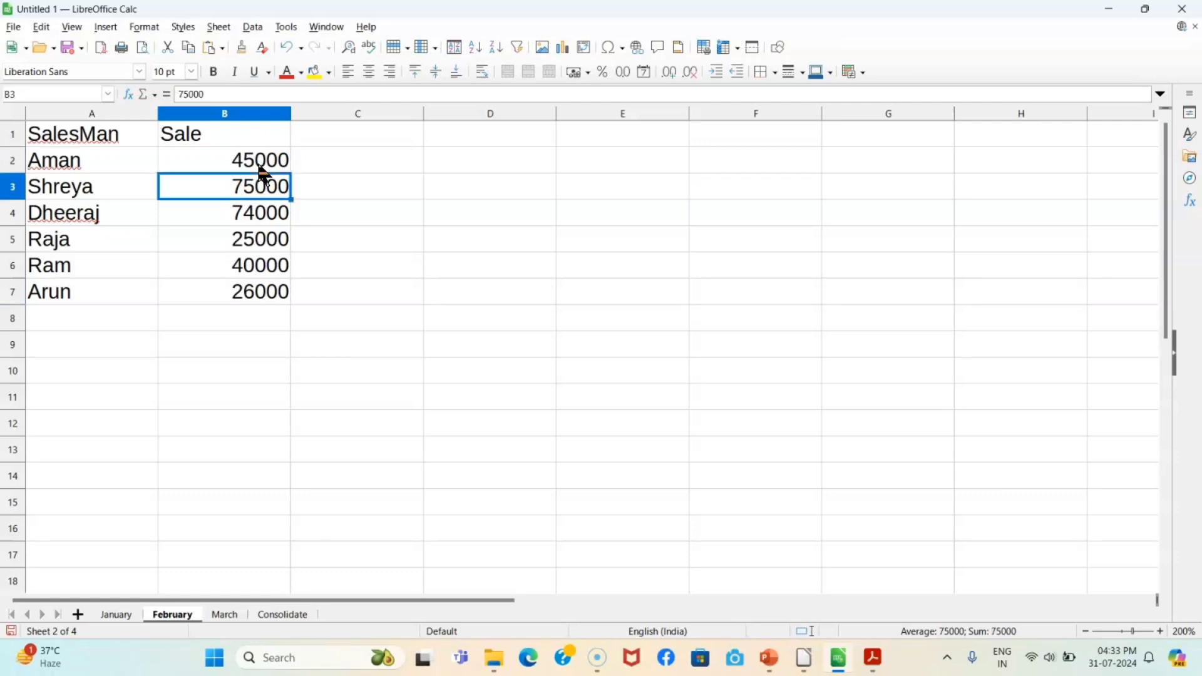
type("55000")
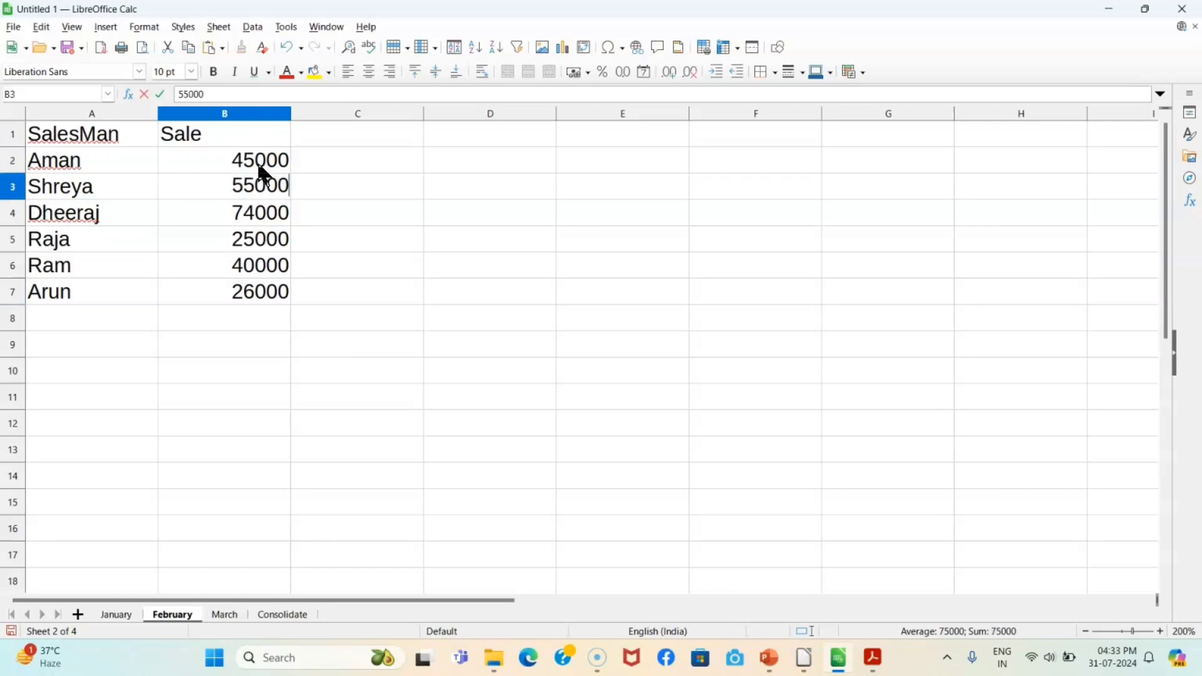
key("Return")
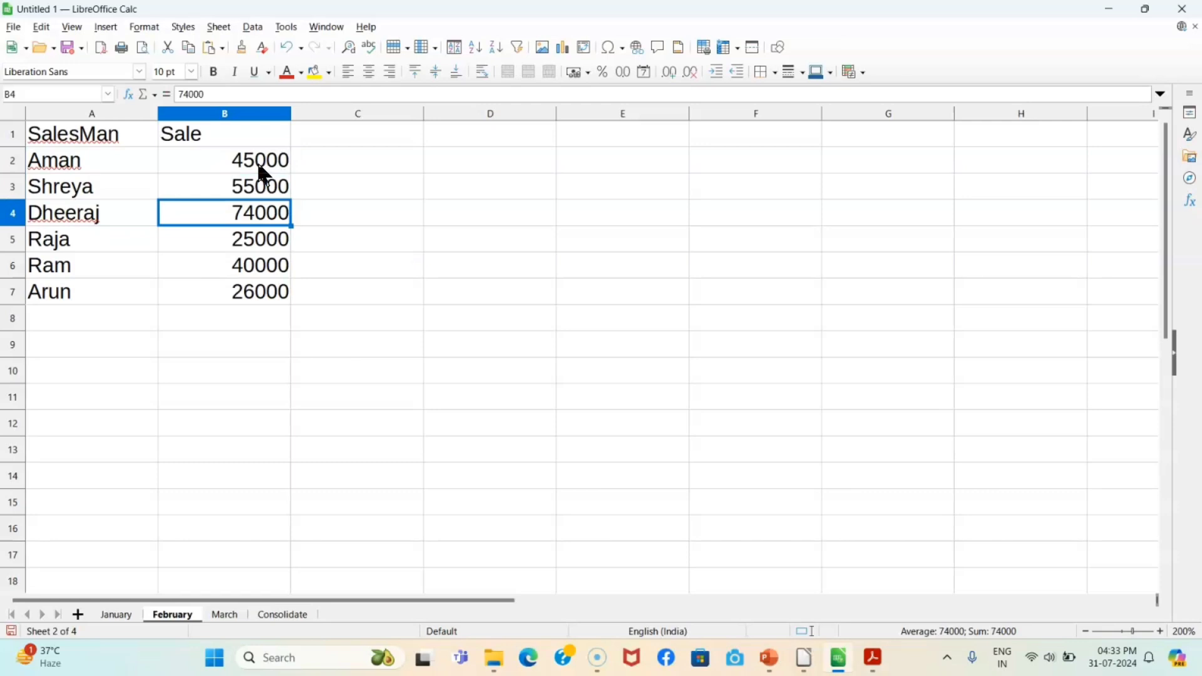
type("60000")
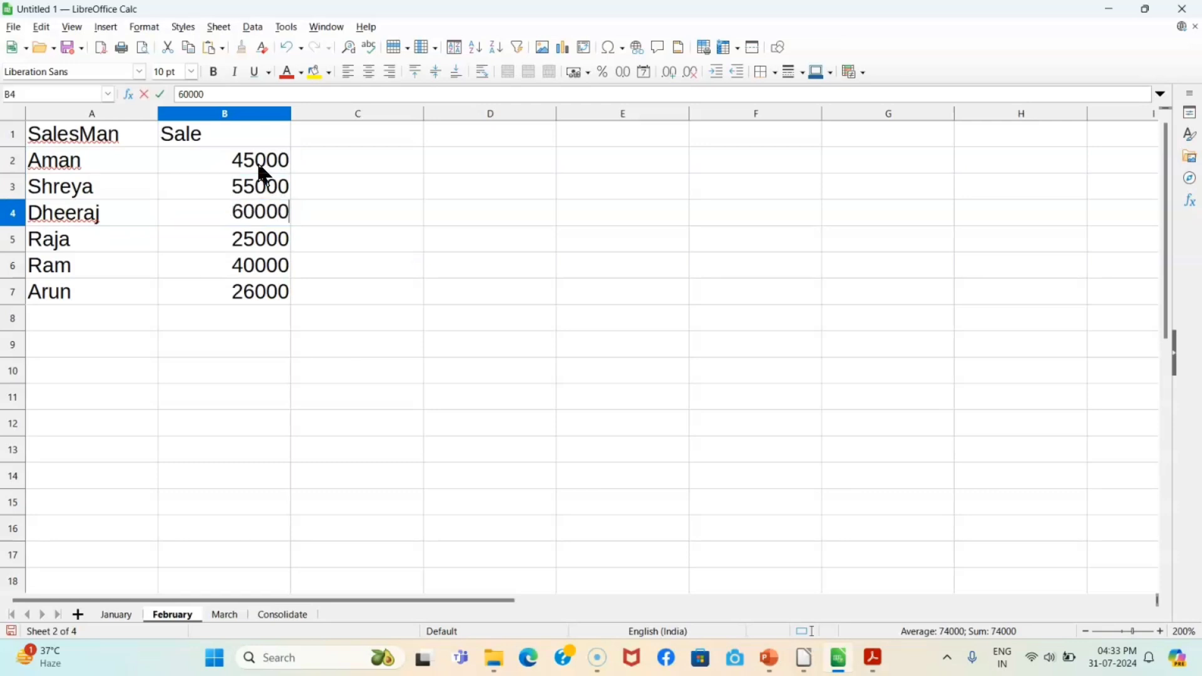
key("Return")
type("40000")
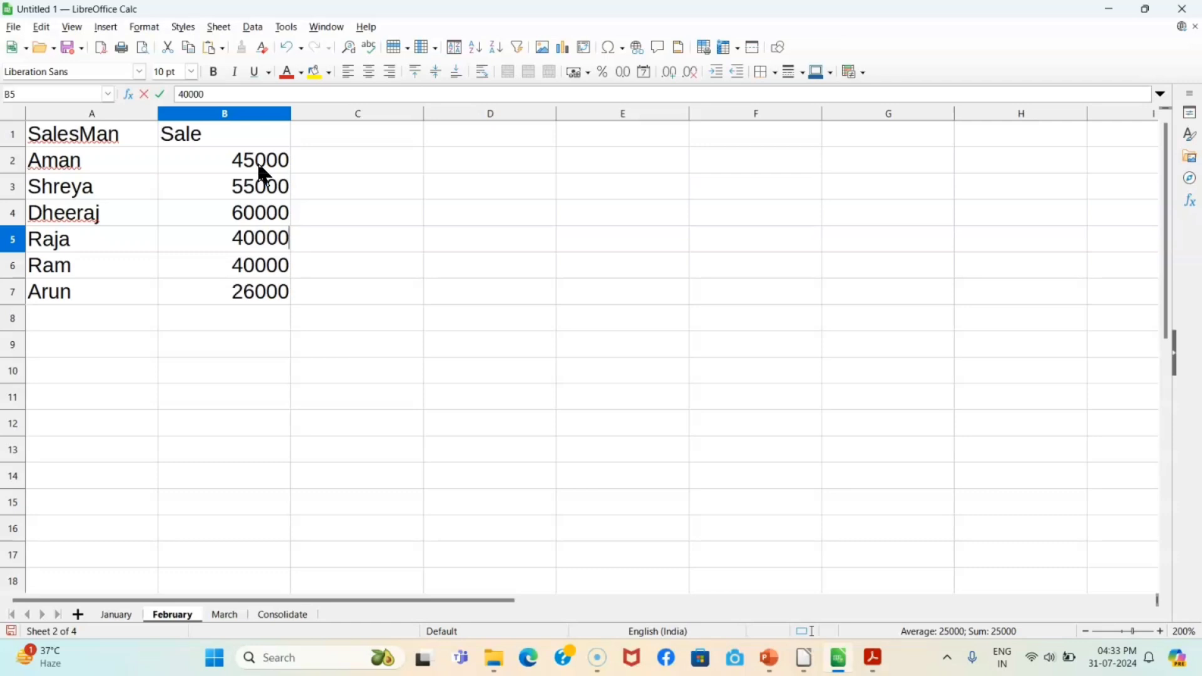
key("Return")
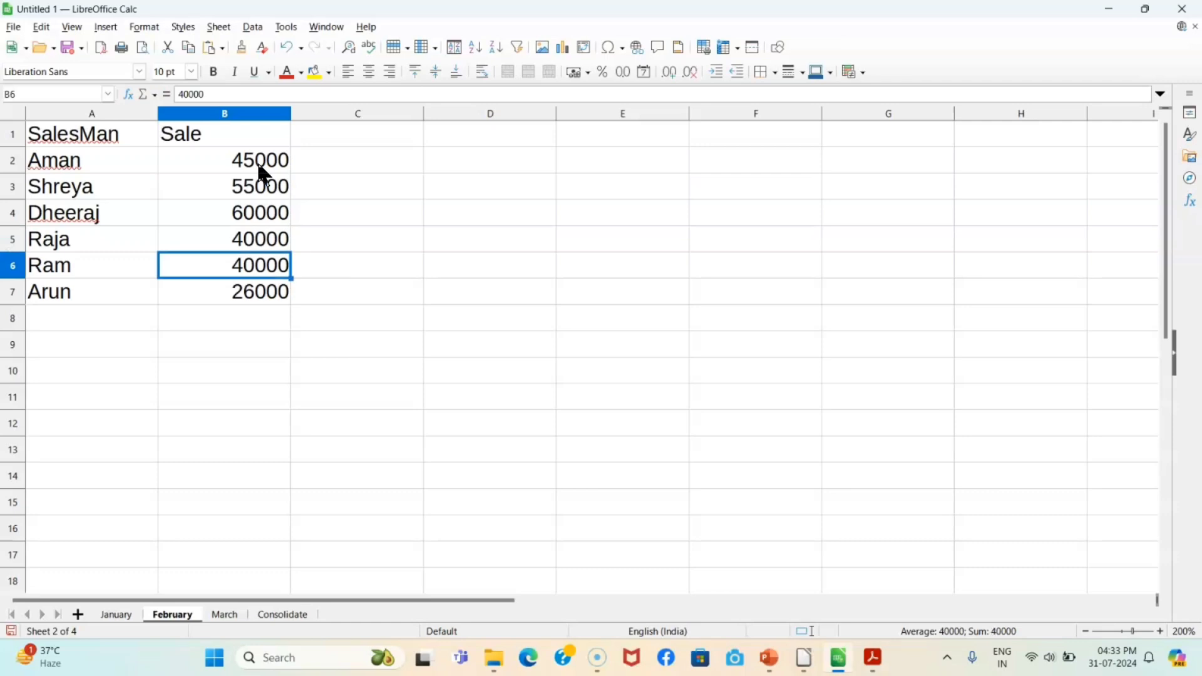
type("50000")
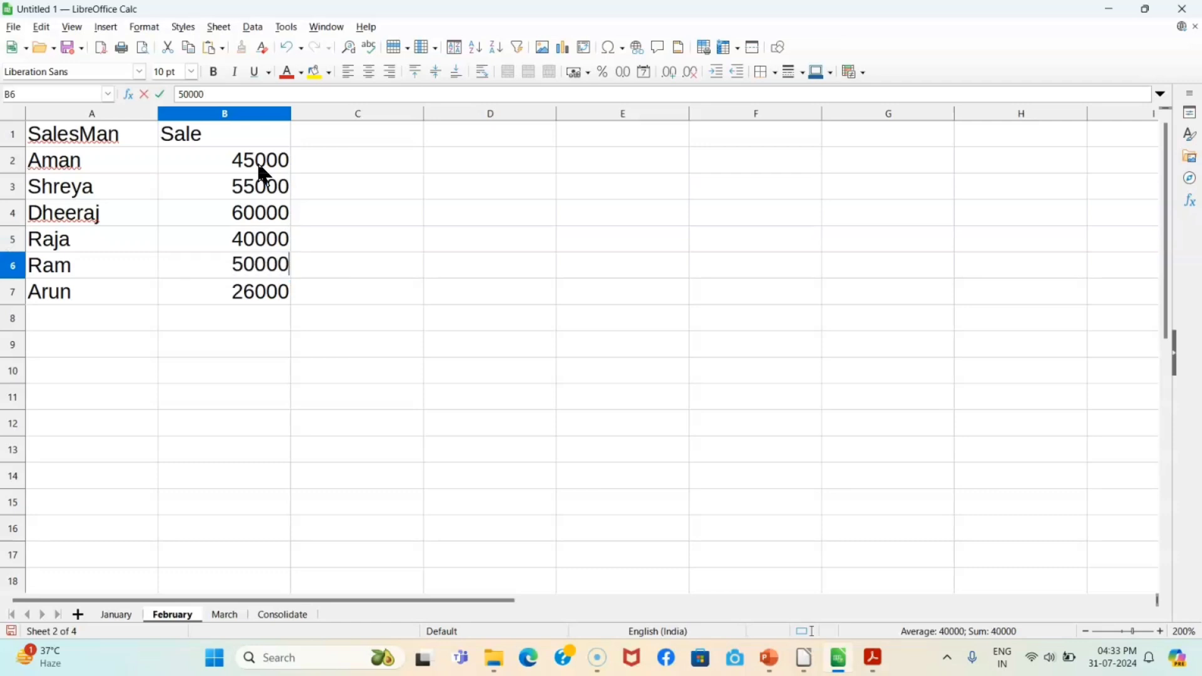
Step: Add the sixth salesperson's first name with a sale of 35000 in row 7 of the March sheet
left_click(222, 613)
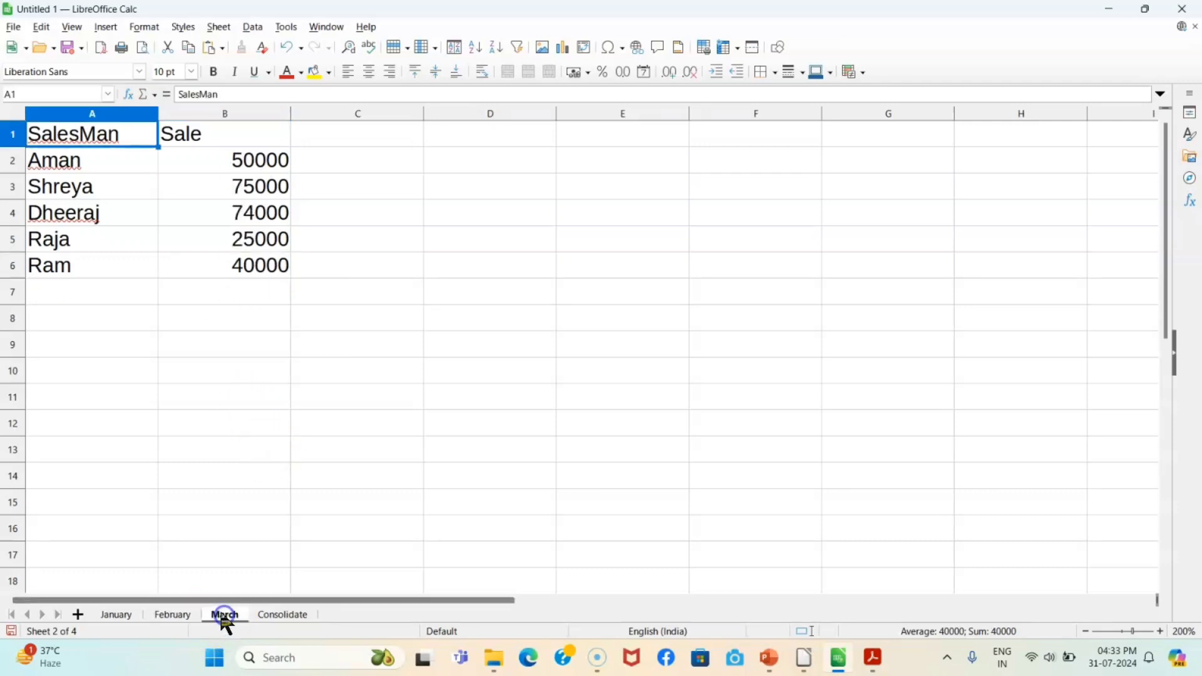
left_click(93, 291)
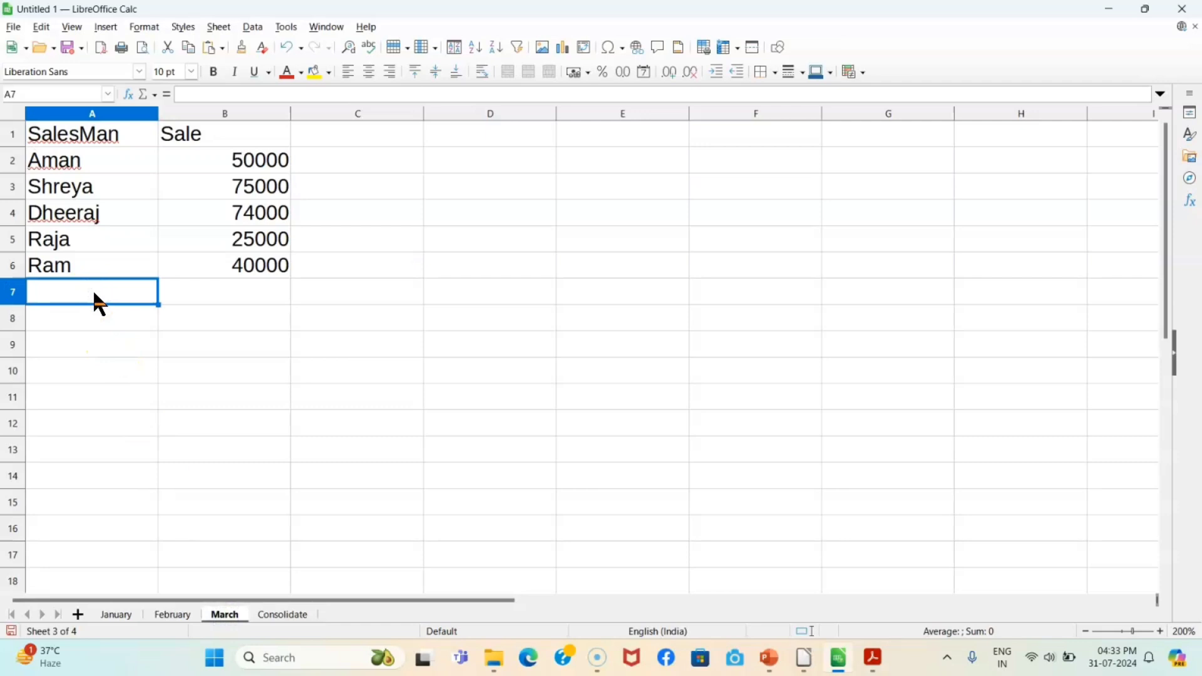
type("Arun")
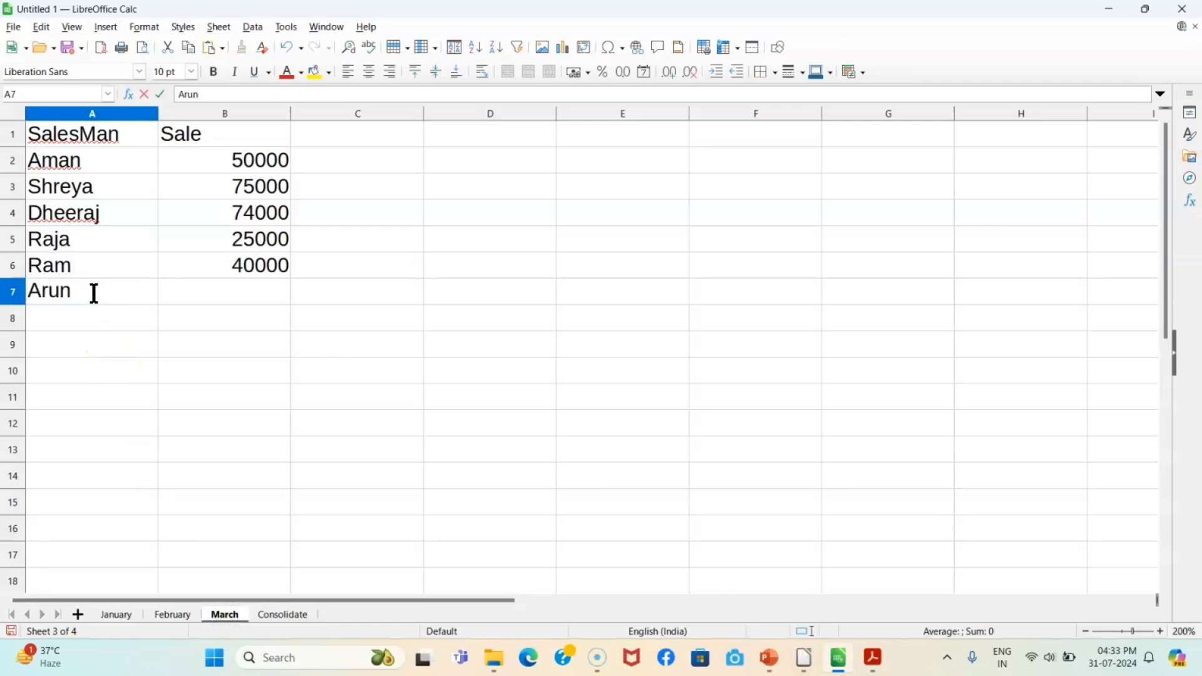
key("Tab")
type("35000")
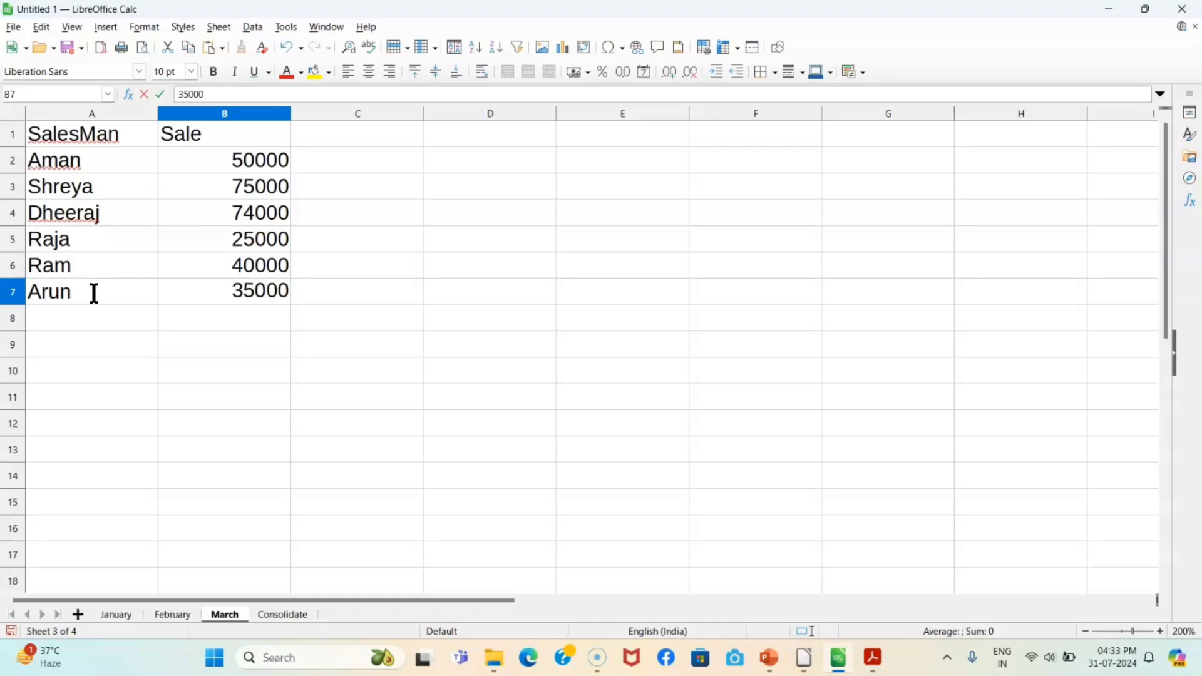
Step: Change the header in cell B1 of the January sheet to Sales
left_click(117, 613)
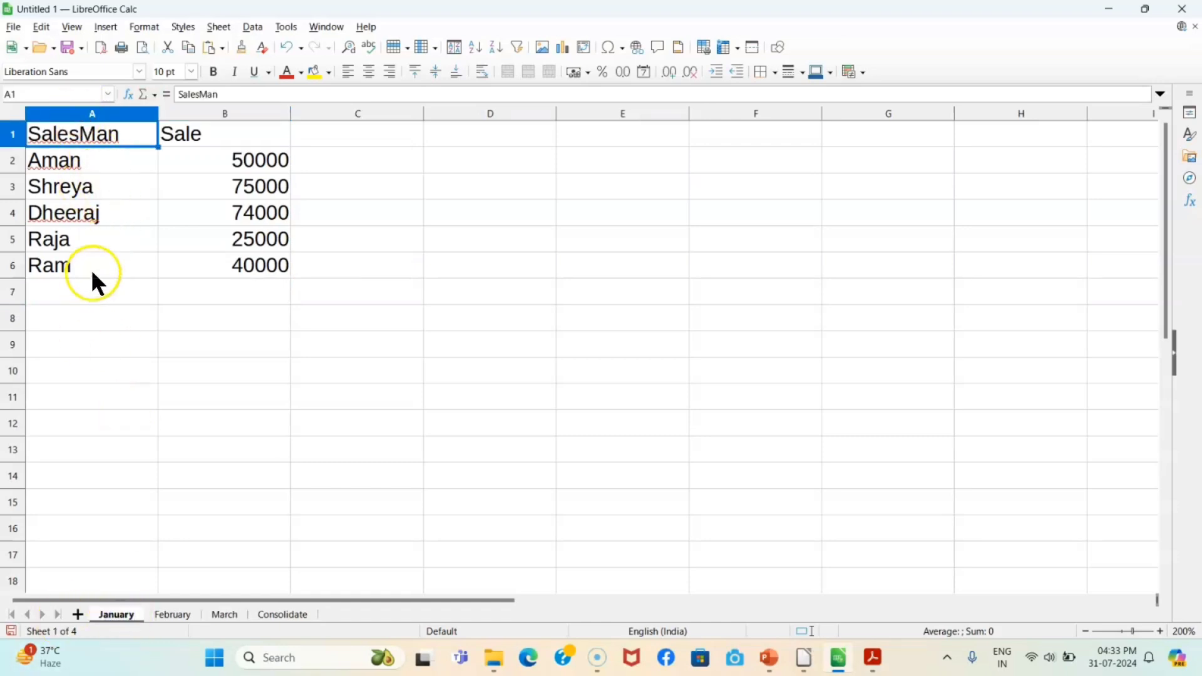
left_click(205, 132)
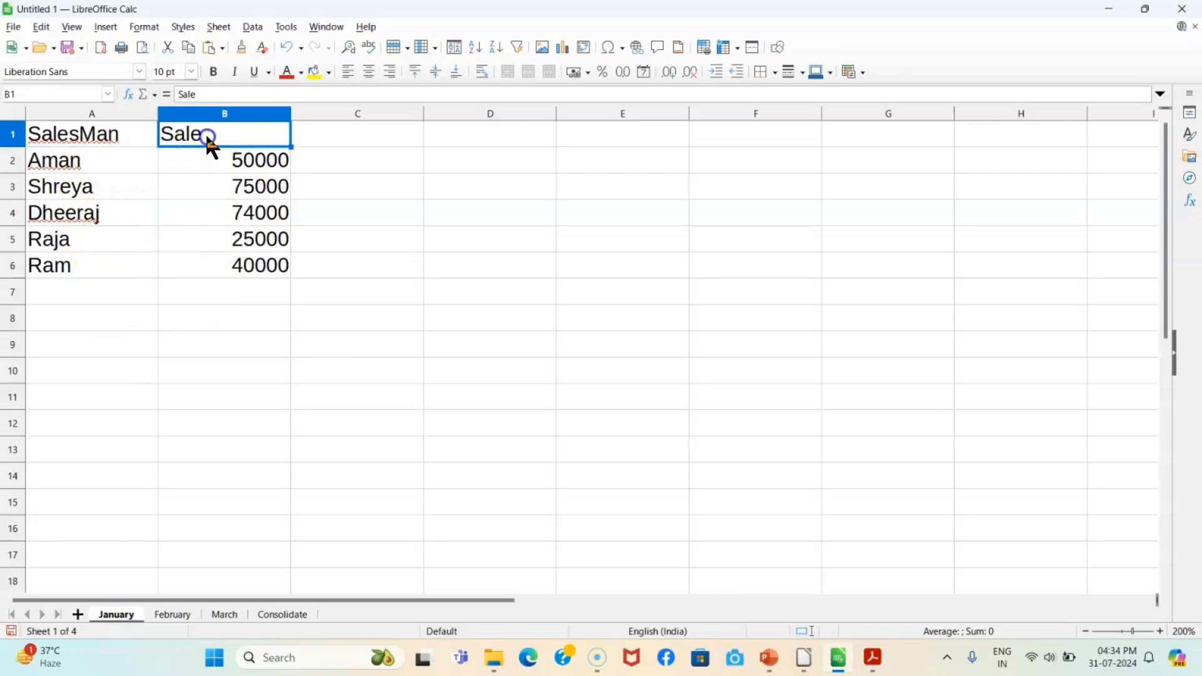
left_click(204, 94)
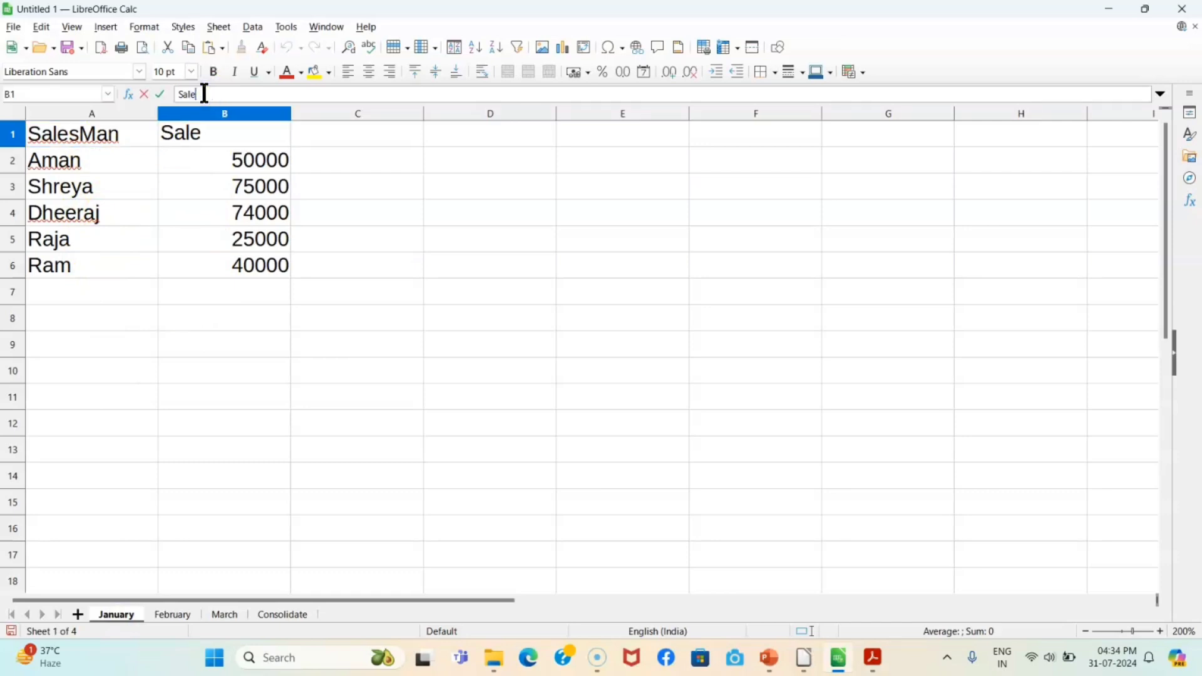
type("s")
left_click(209, 194)
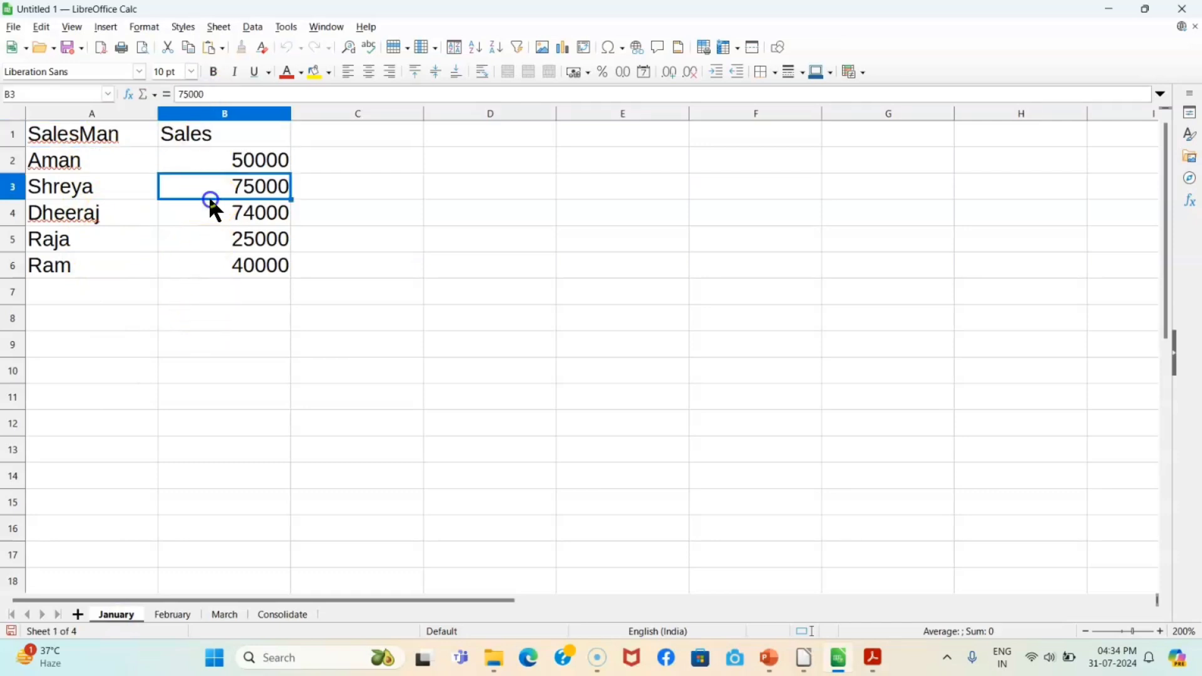
Step: Restore the January sheet's B1 header to Sale
left_click(201, 133)
left_click(218, 94)
key("BackSpace")
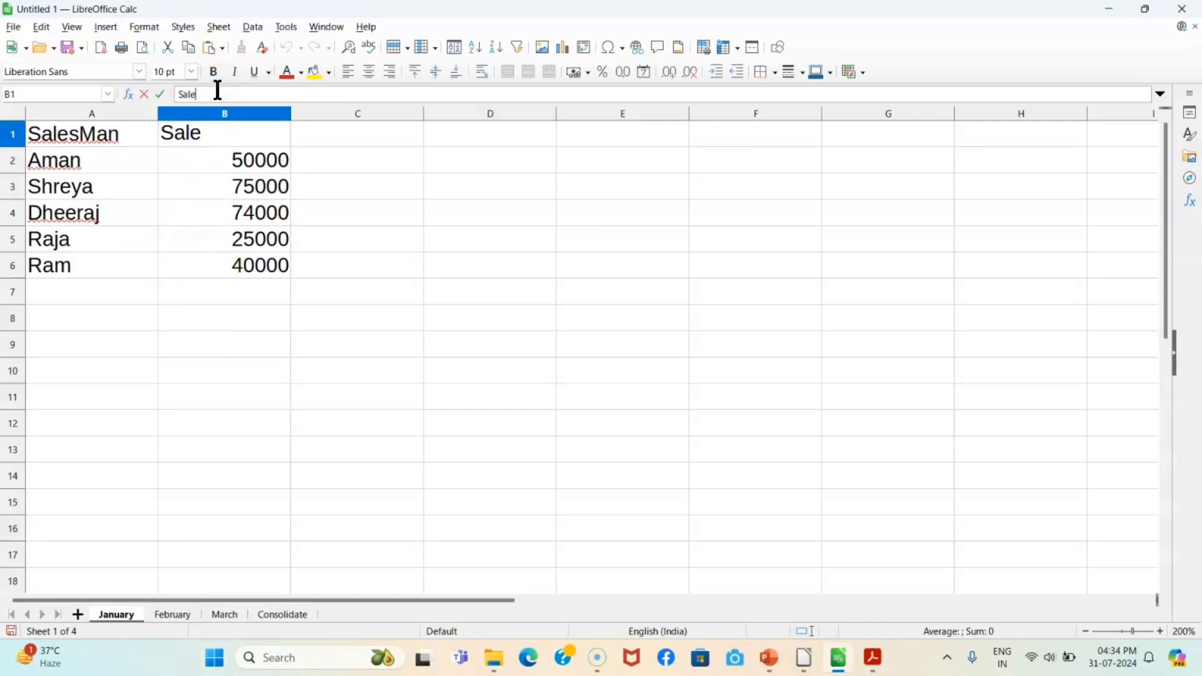
Step: Start a data consolidation at cell A1 of the Consolidate sheet using the Sum function
left_click(158, 617)
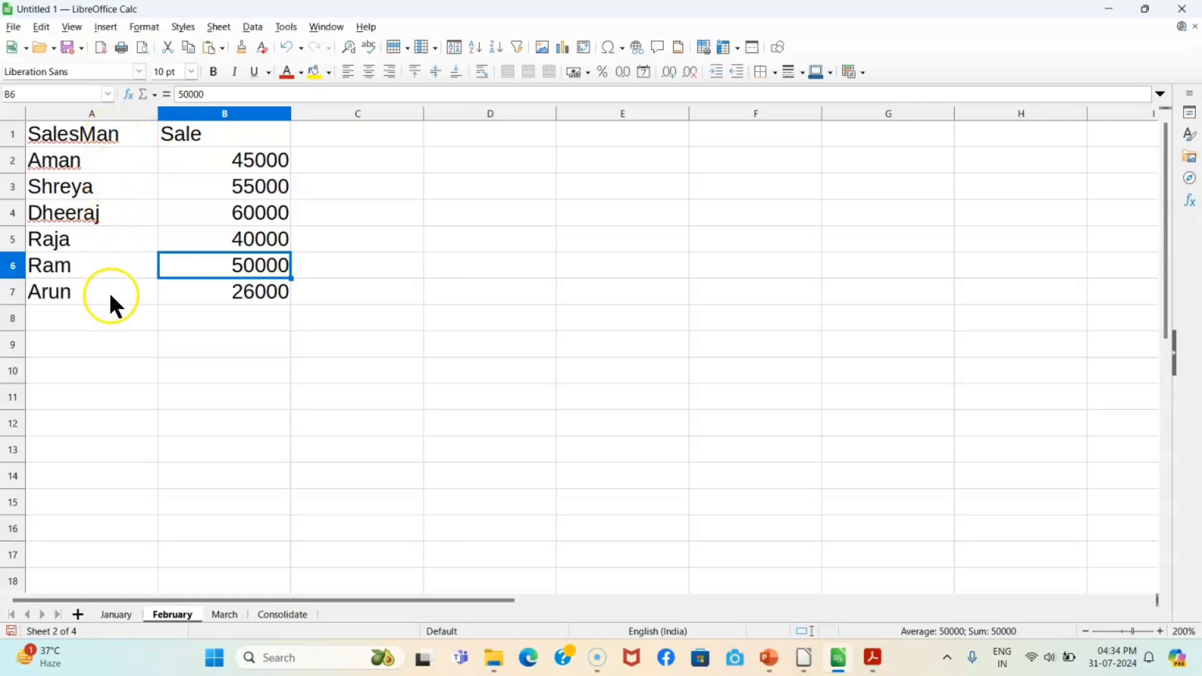
left_click(223, 614)
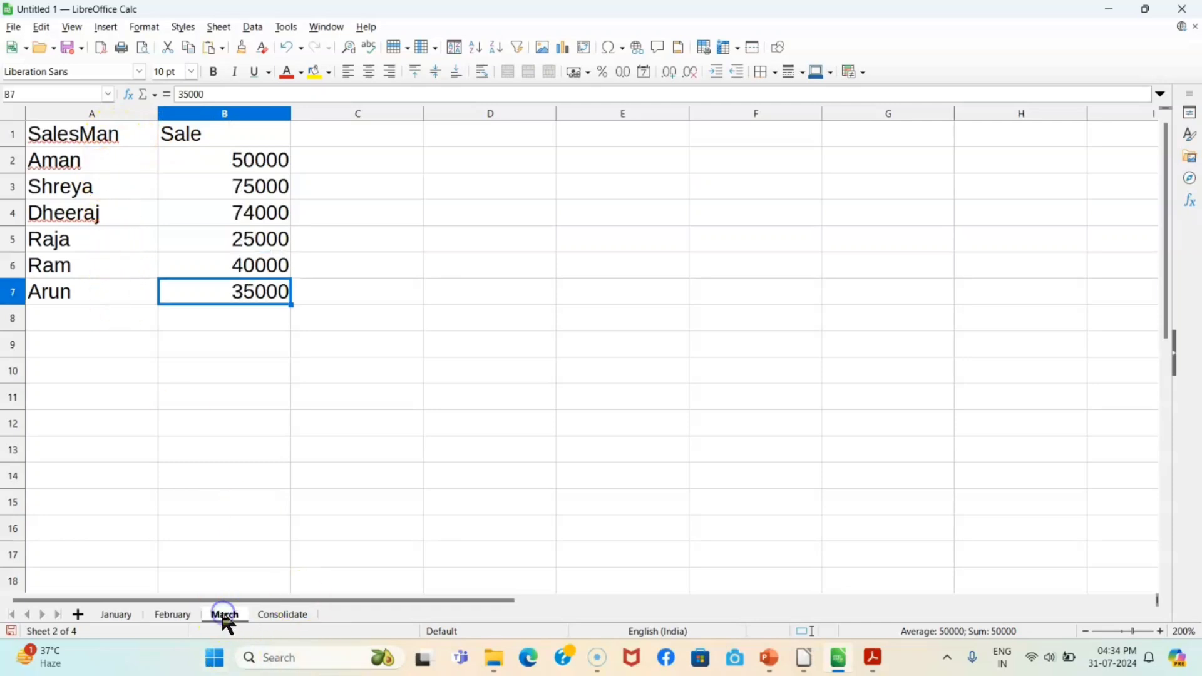
left_click(277, 626)
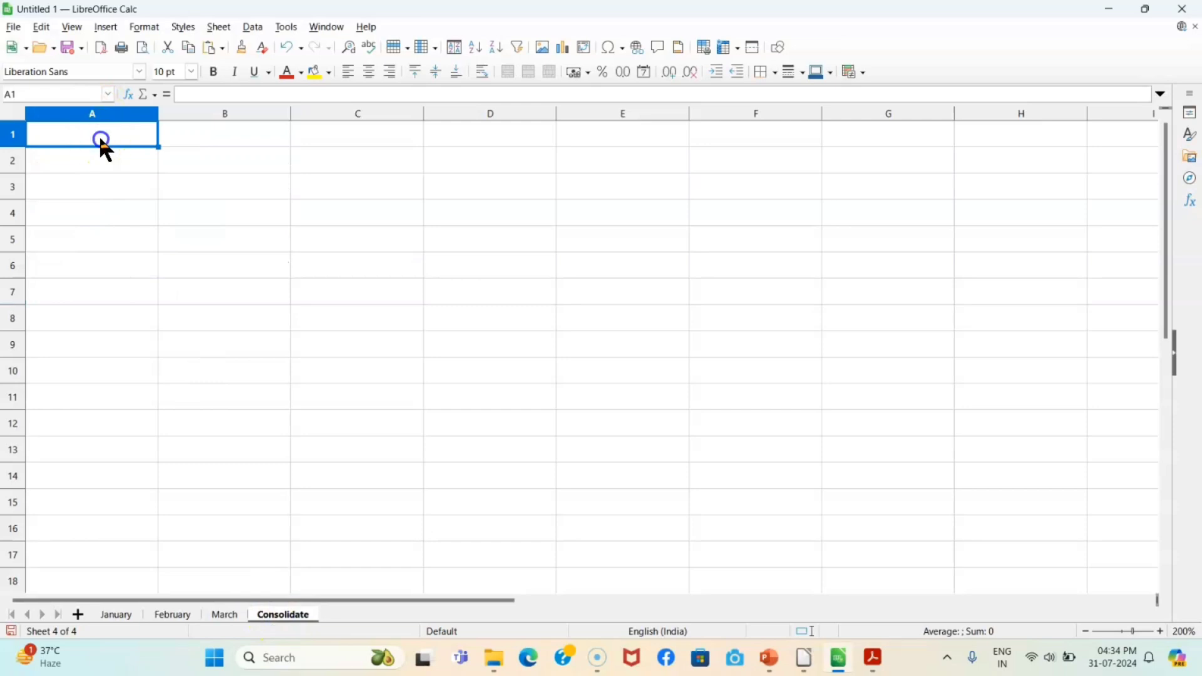
left_click(68, 144)
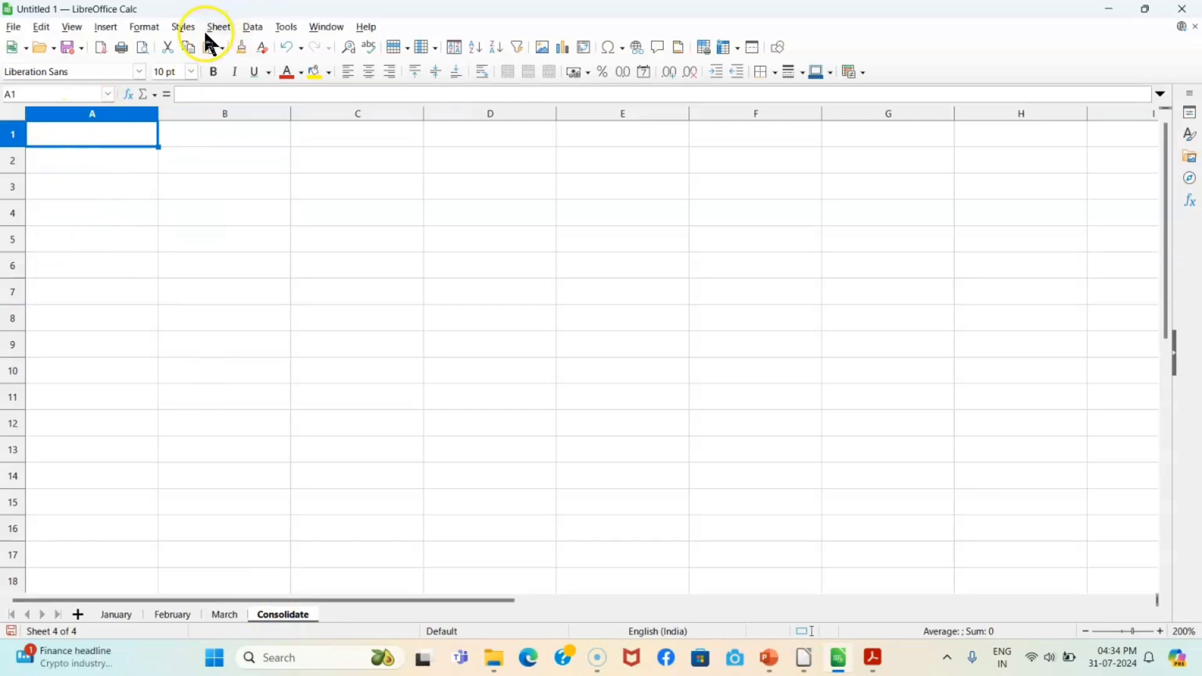
left_click(254, 28)
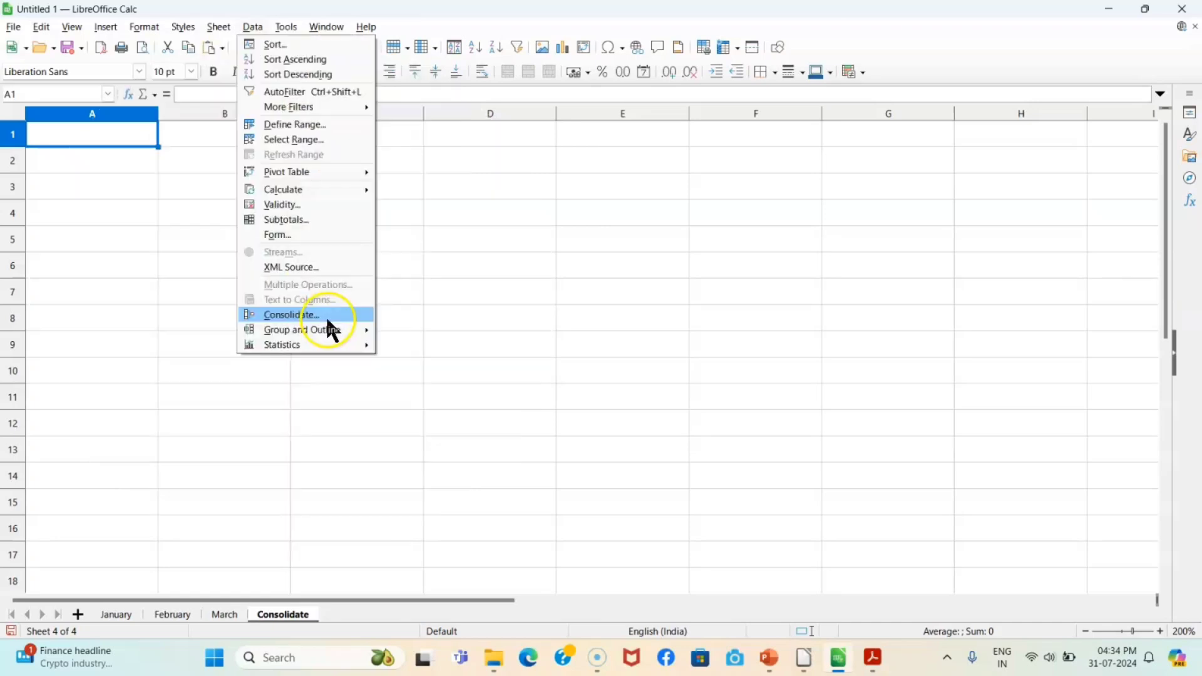
left_click(326, 316)
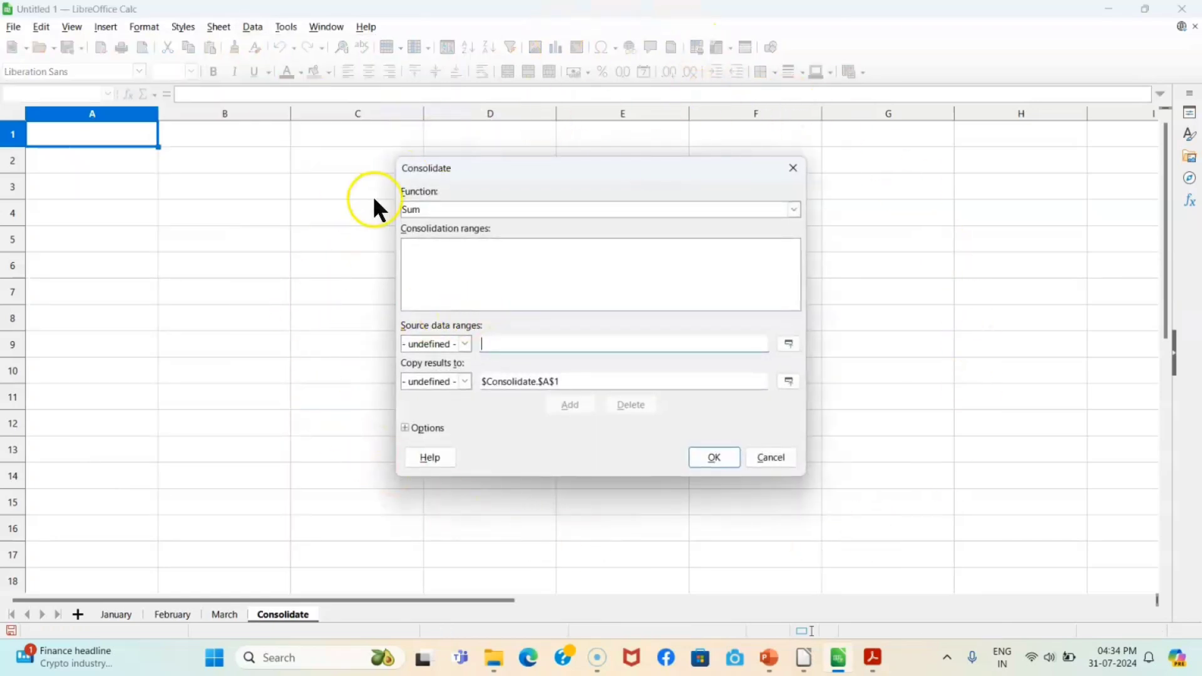
left_click(481, 211)
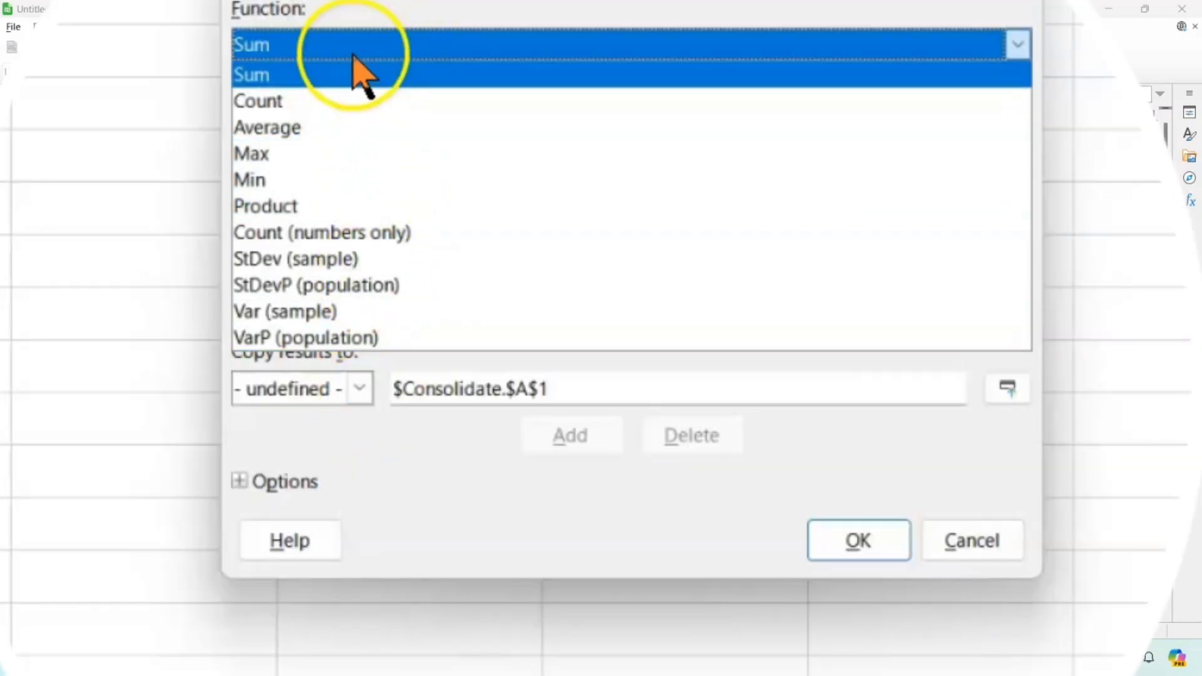
left_click(349, 74)
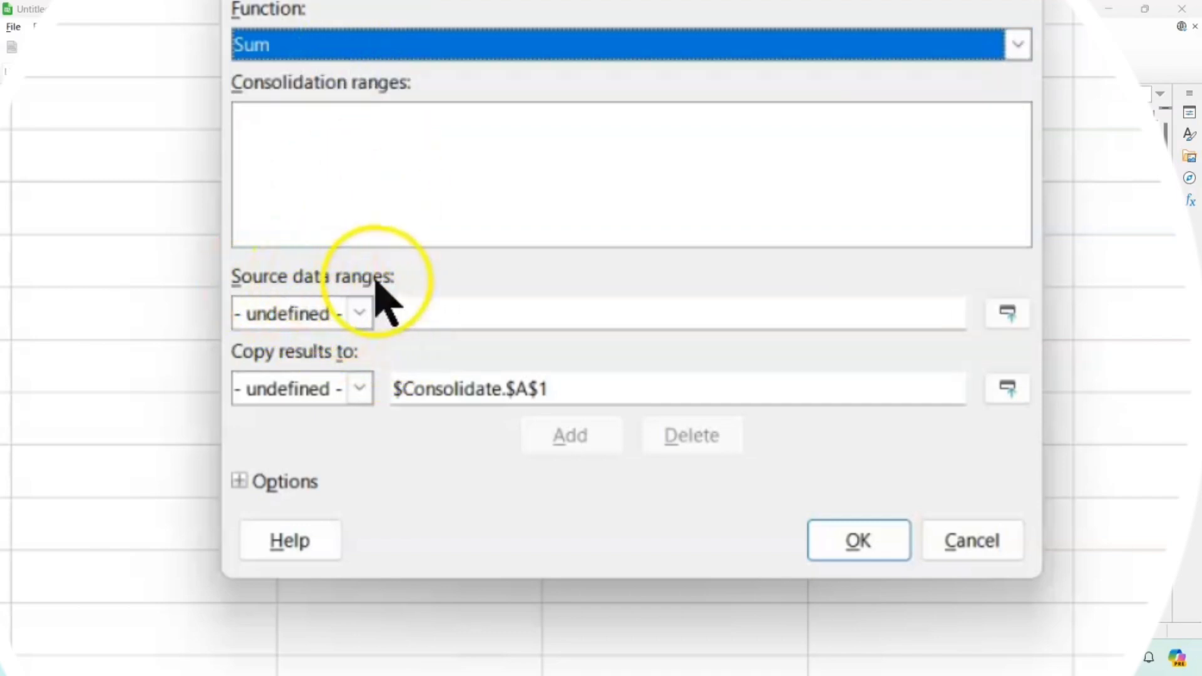
Step: Add the January sheet's range A1:B6 to the consolidation ranges
left_click(416, 318)
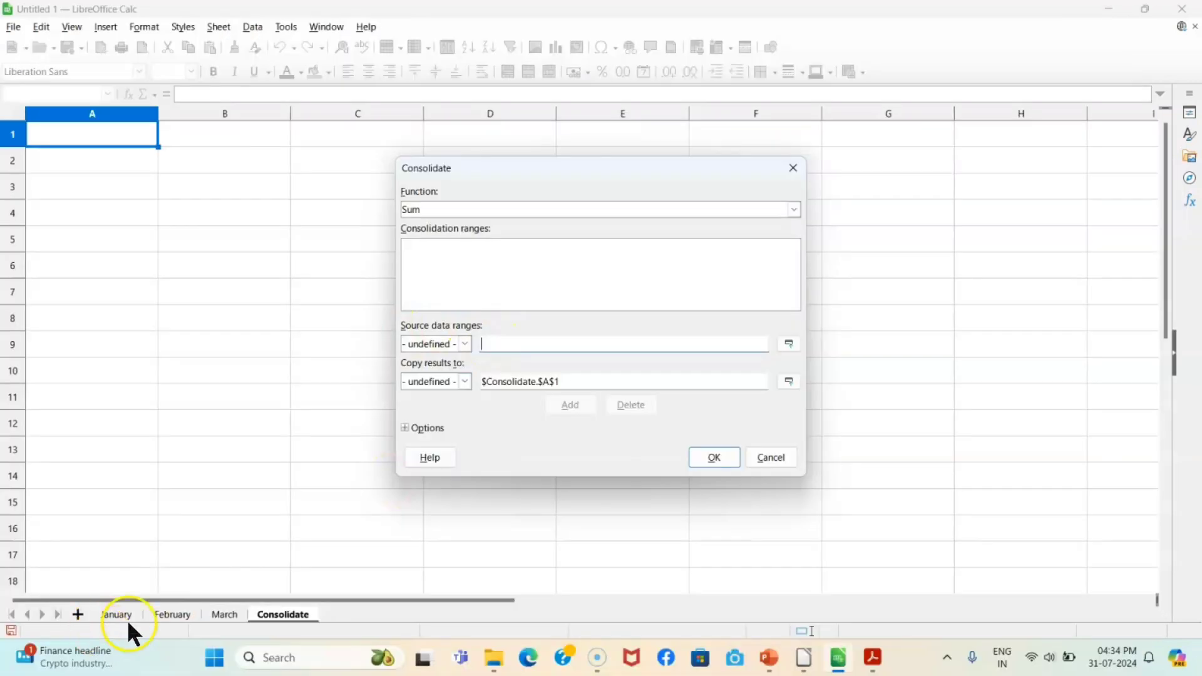
left_click(122, 617)
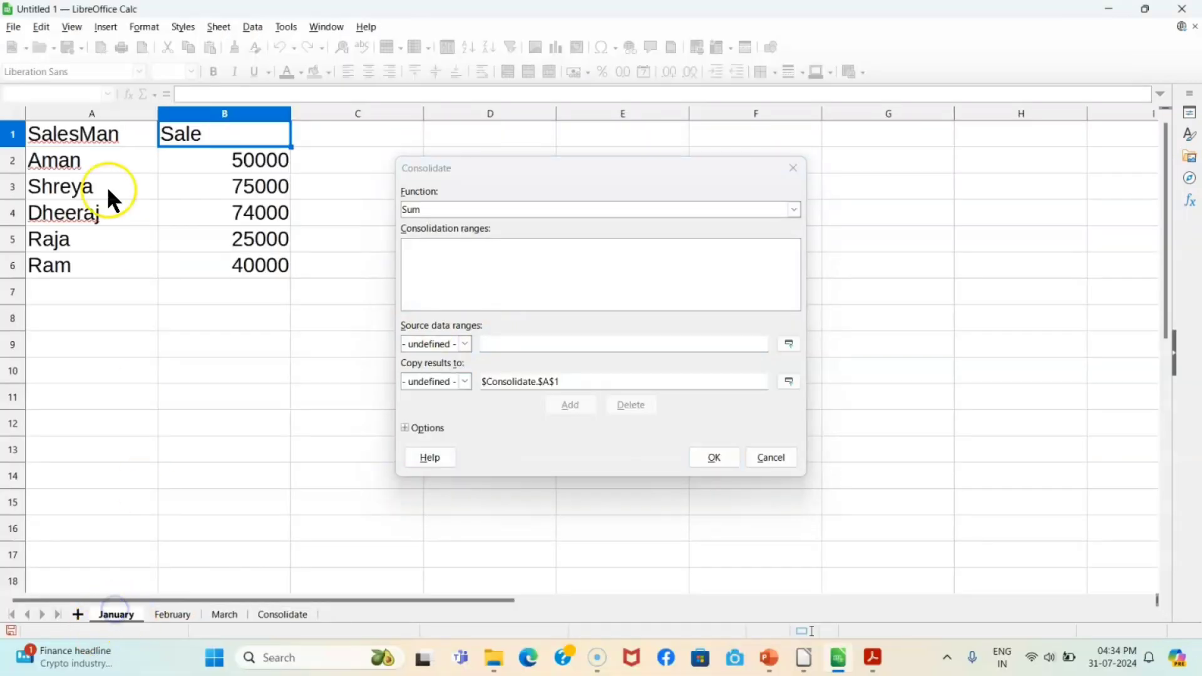
left_click_drag(85, 138, 239, 270)
left_click(571, 408)
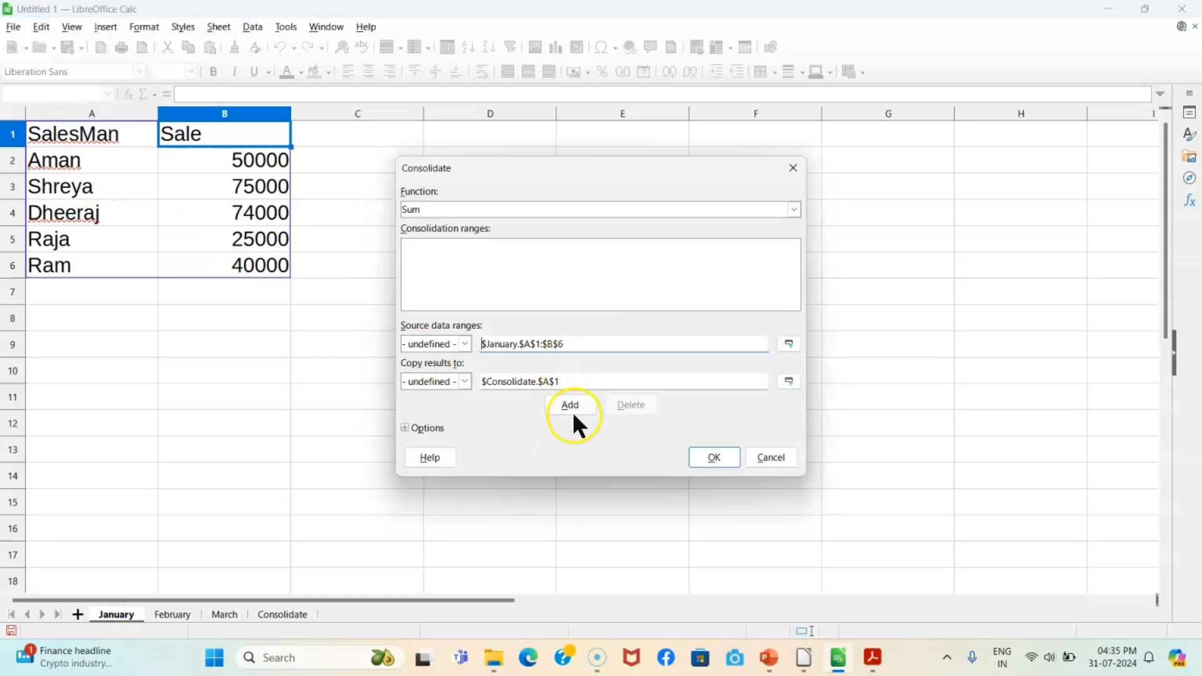
left_click(574, 407)
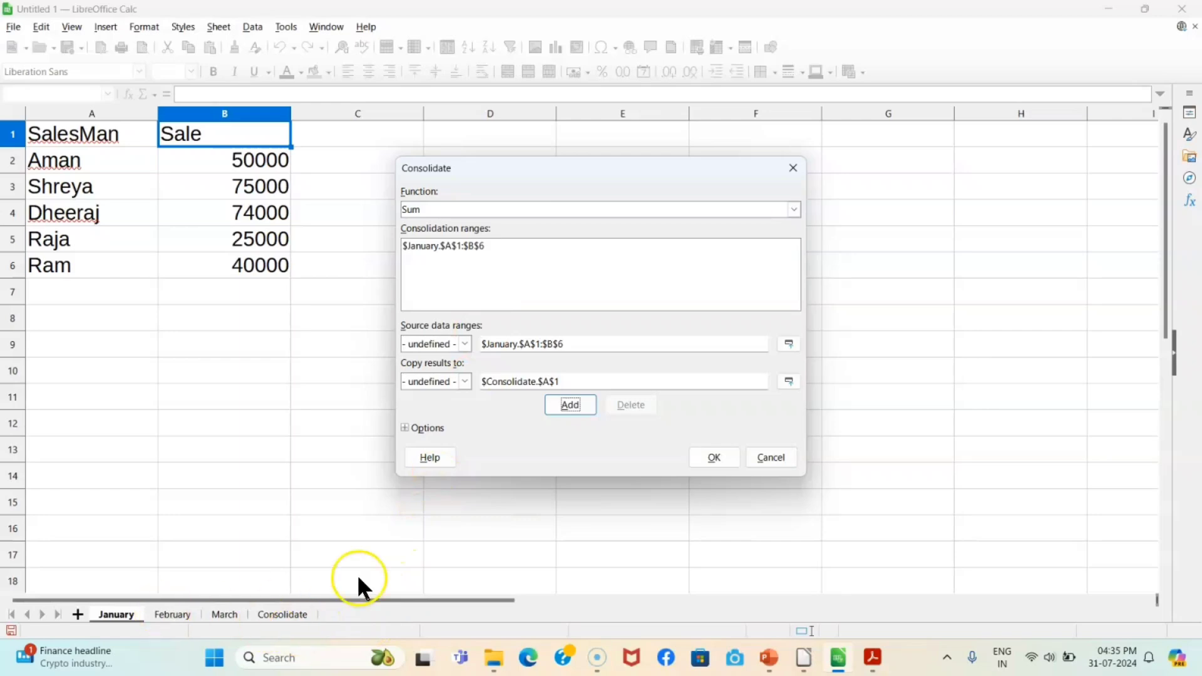
Step: Add the February sheet's range A1:B7 to the consolidation ranges
left_click(172, 614)
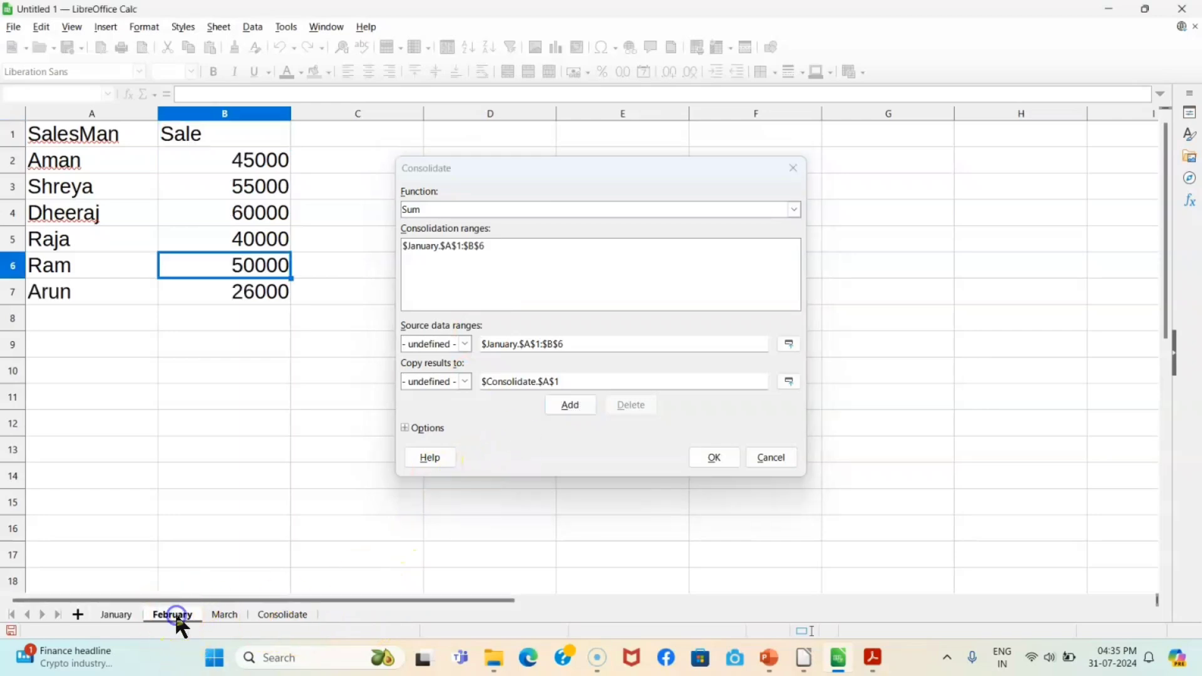
left_click(588, 341)
left_click_drag(587, 341, 461, 337)
left_click_drag(88, 130, 243, 297)
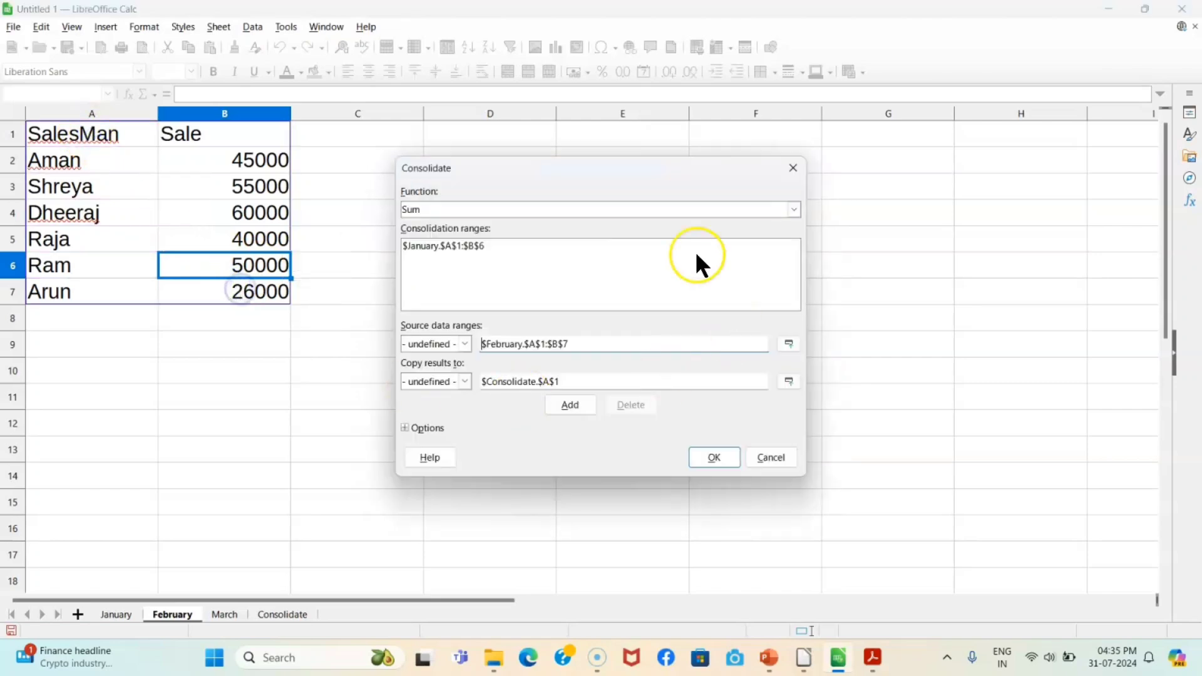
left_click(570, 408)
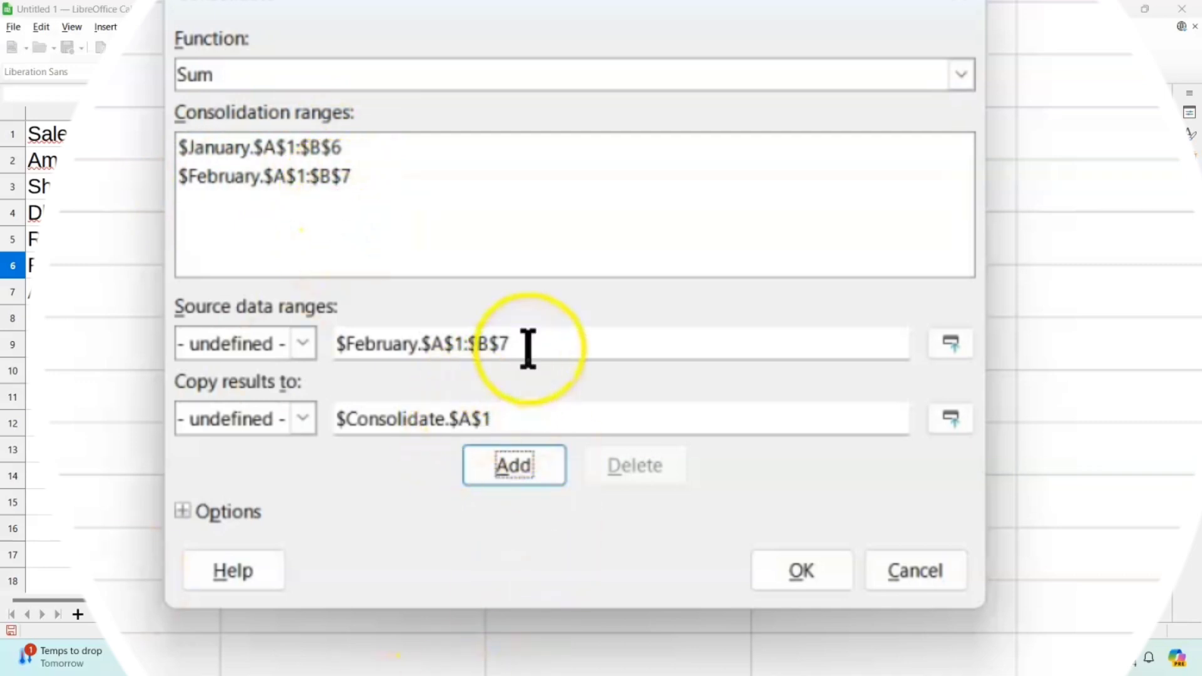
Step: Add the March sheet's range A1:B7 to the consolidation ranges
left_click_drag(527, 348, 327, 351)
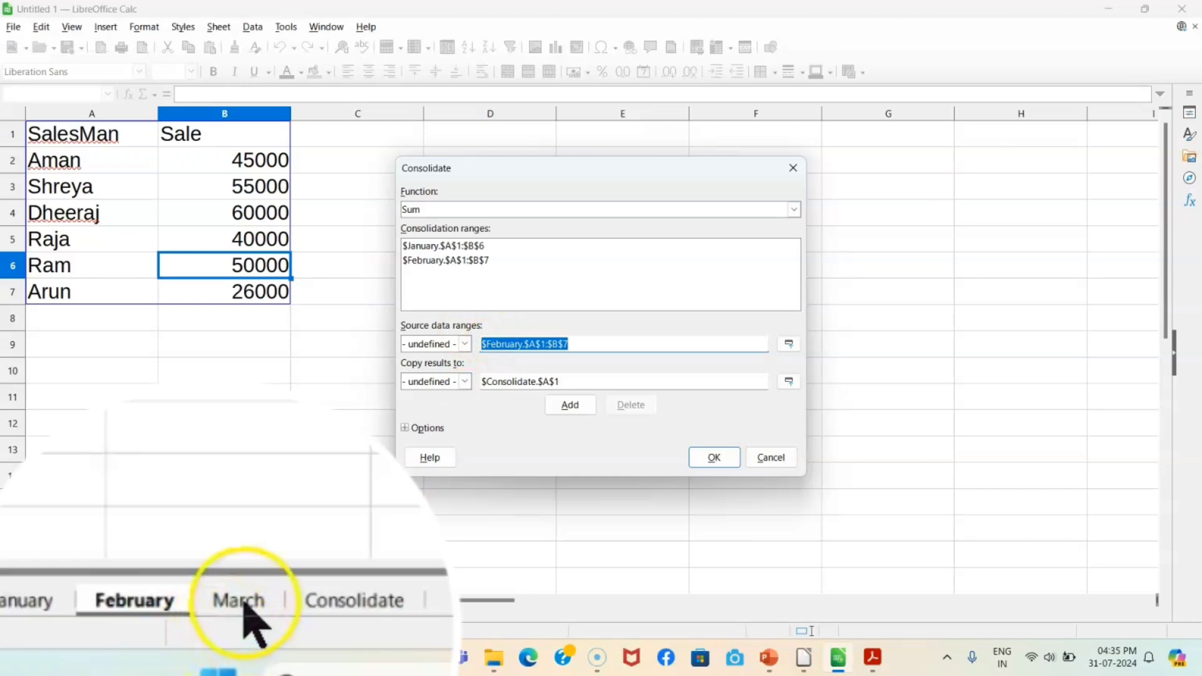
left_click(224, 615)
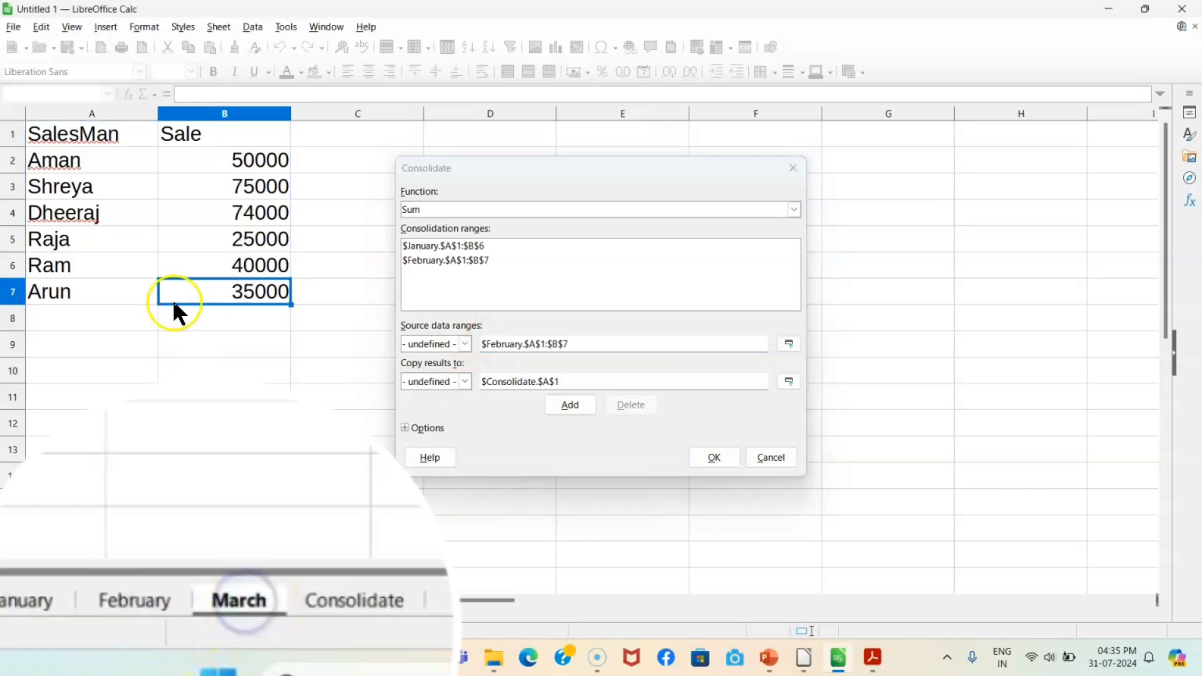
left_click(71, 137)
left_click_drag(71, 138, 219, 286)
left_click(569, 405)
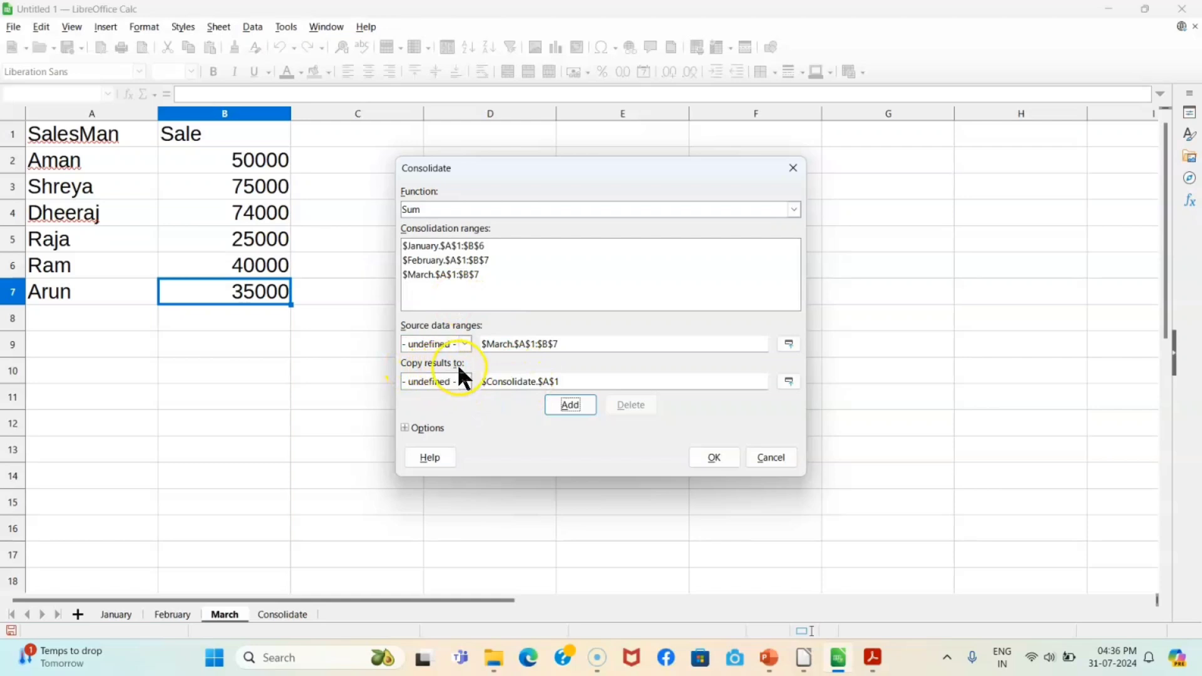
Step: Set the consolidation results to be copied to cell A1 of the Consolidate sheet
left_click(536, 381)
left_click_drag(563, 381, 470, 379)
left_click(282, 616)
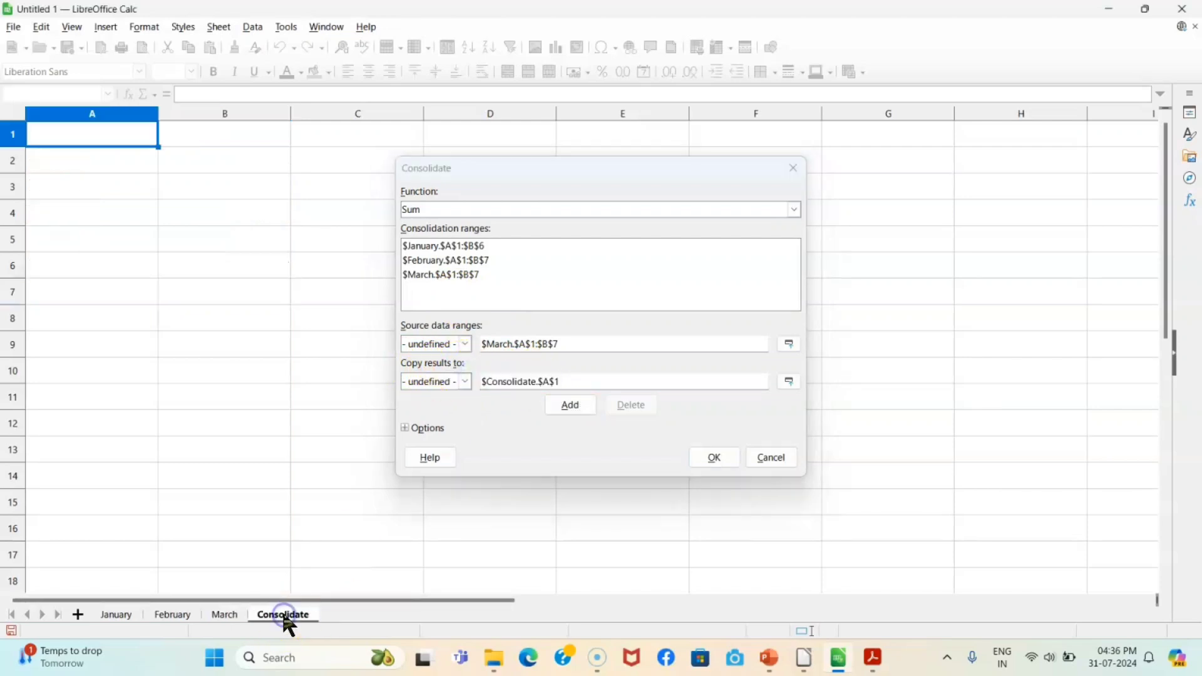
left_click(80, 135)
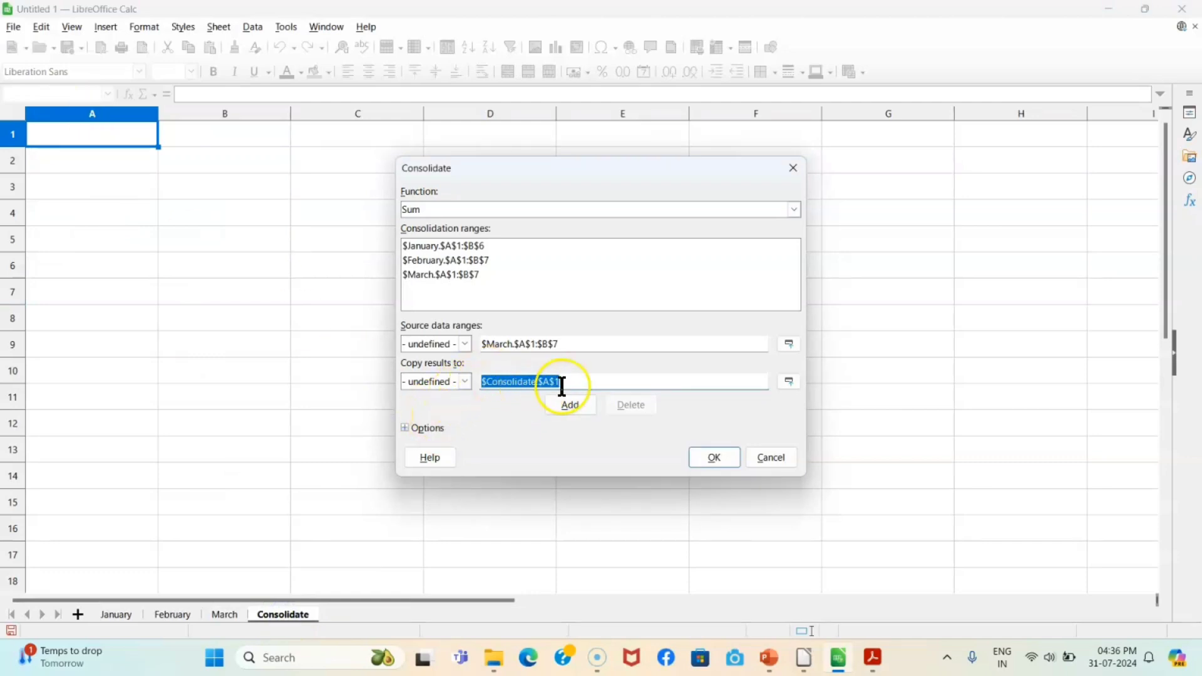
Step: Consolidate by row labels and column labels with a link to the source data, and run the consolidation
left_click(405, 429)
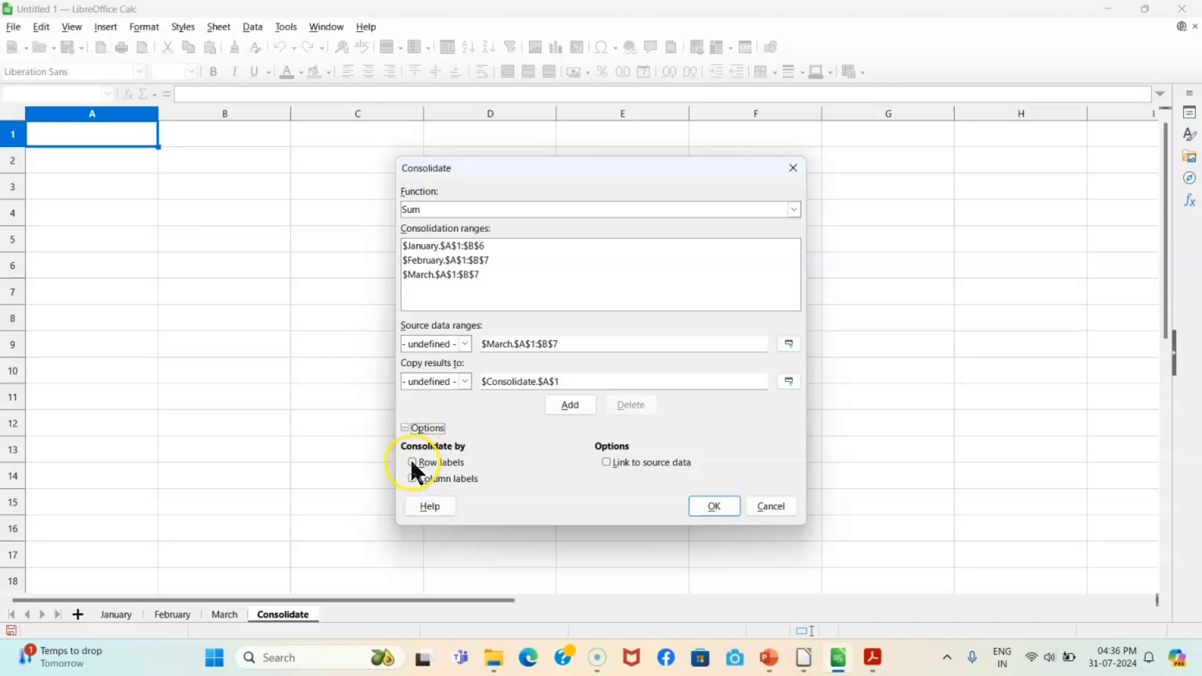
left_click(413, 462)
left_click(413, 478)
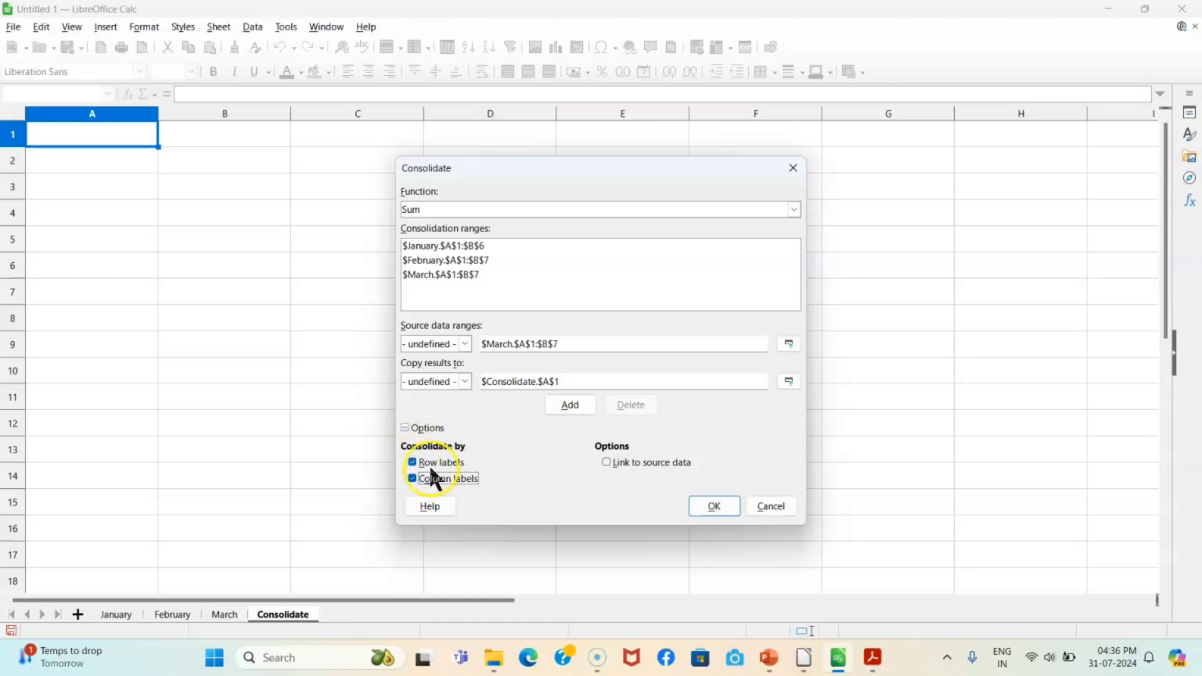
left_click(224, 614)
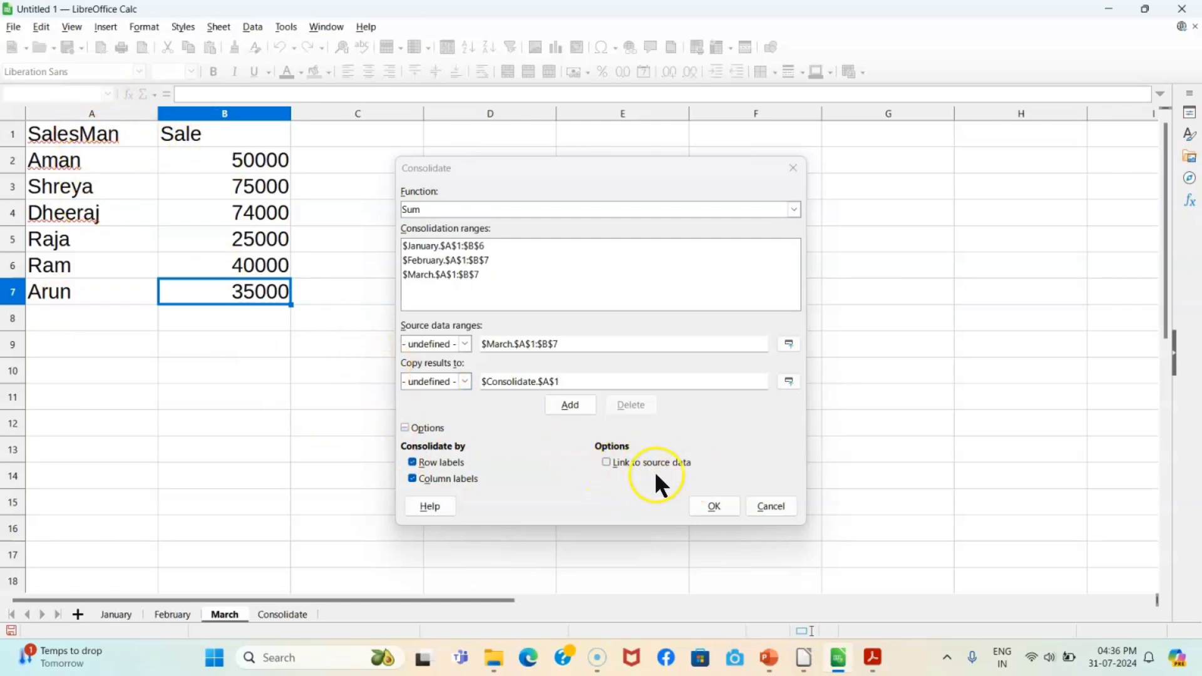
left_click(607, 463)
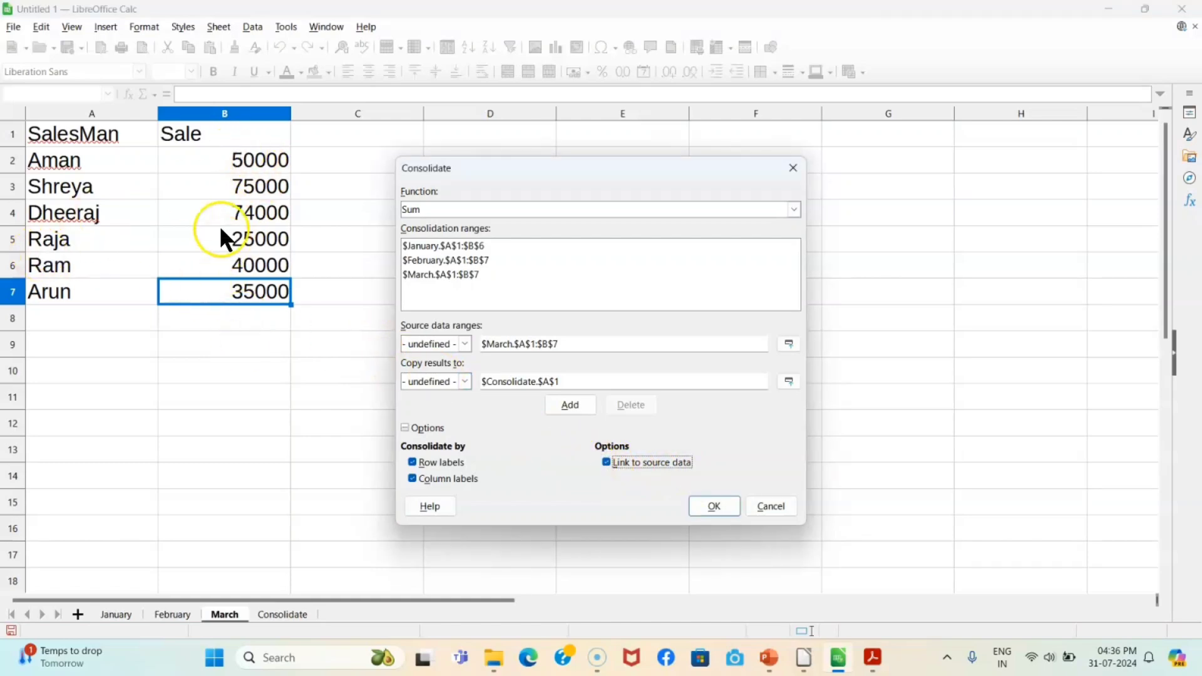
left_click(284, 616)
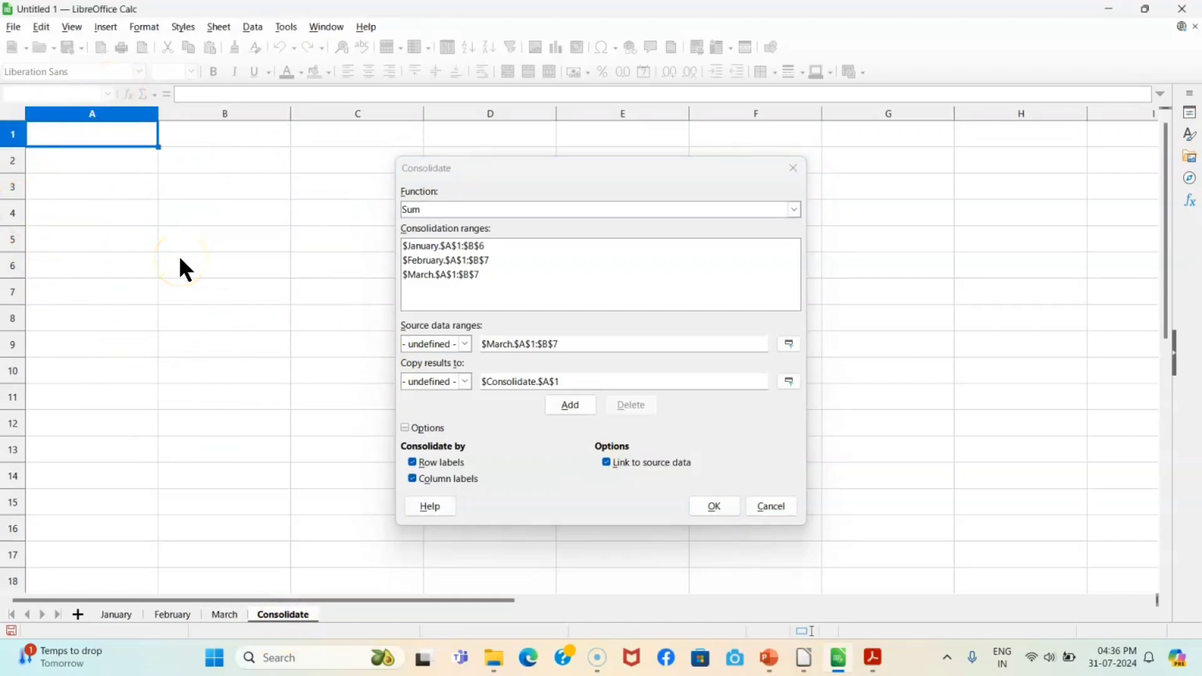
left_click(716, 505)
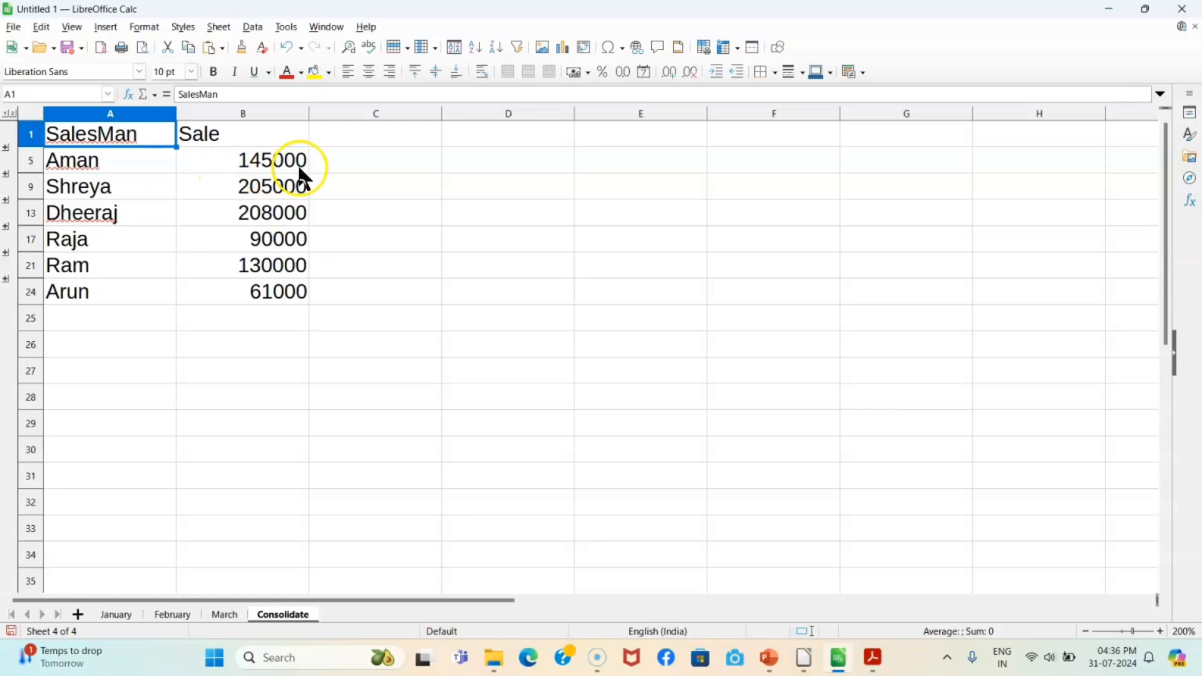
Step: Open the Windows Calculator and place it beside the consolidated sales figures
left_click(292, 658)
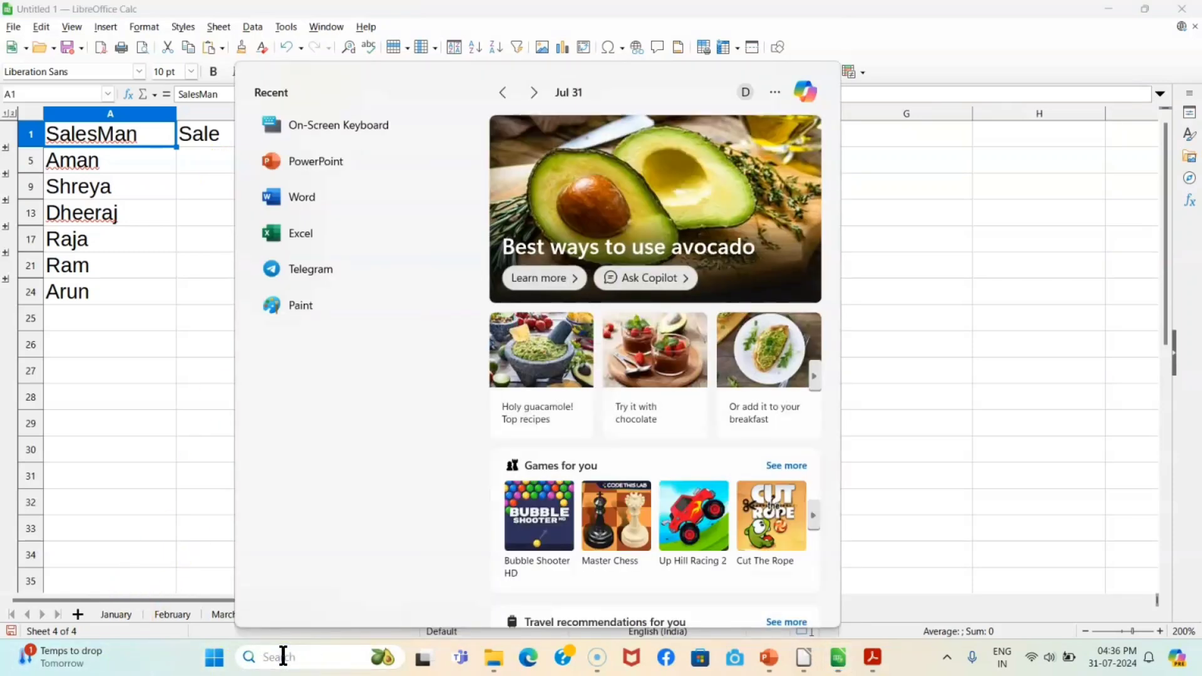
type("ca")
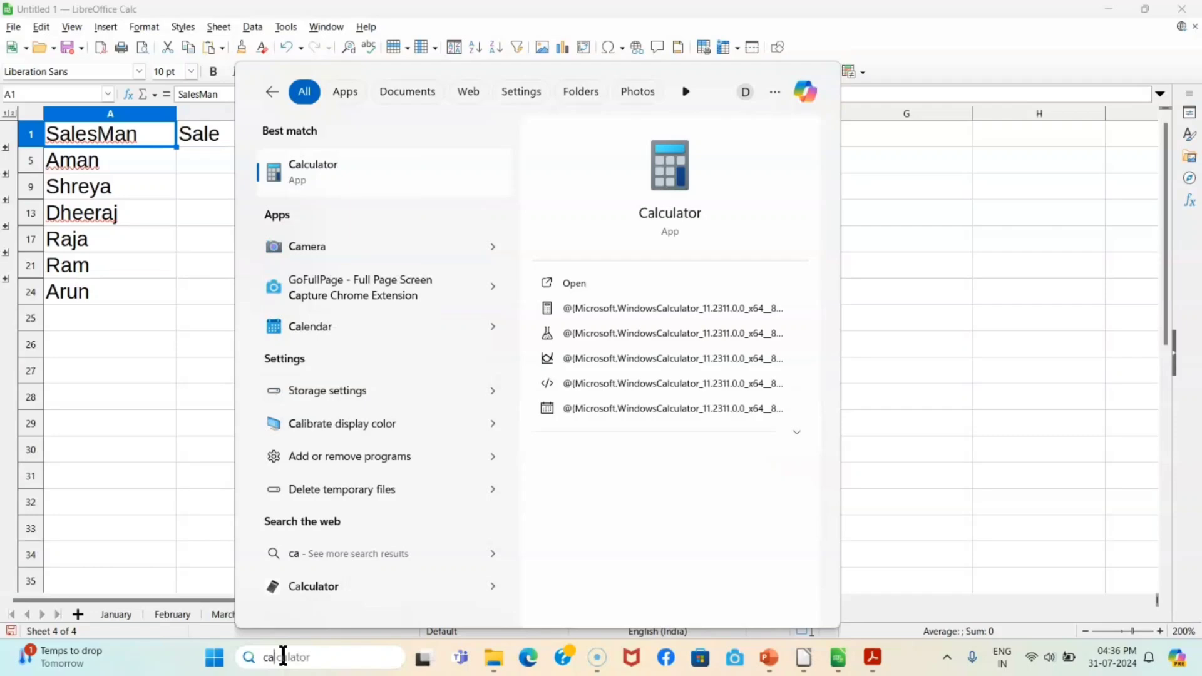
left_click(321, 164)
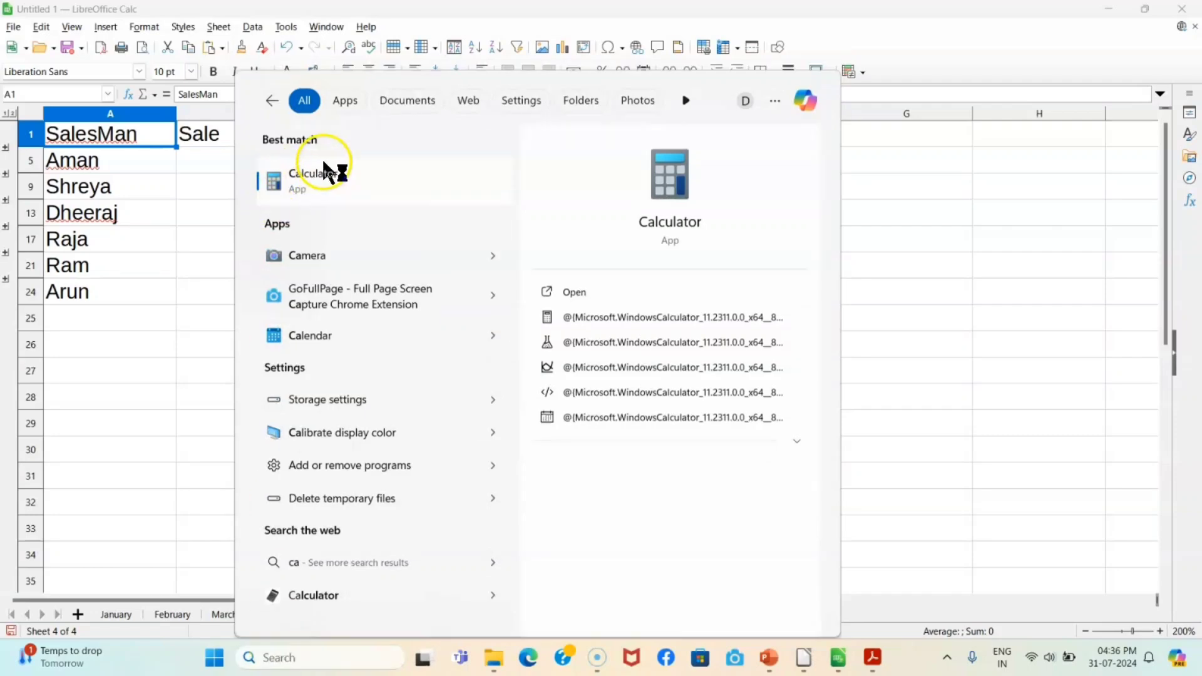
left_click_drag(150, 14, 798, 132)
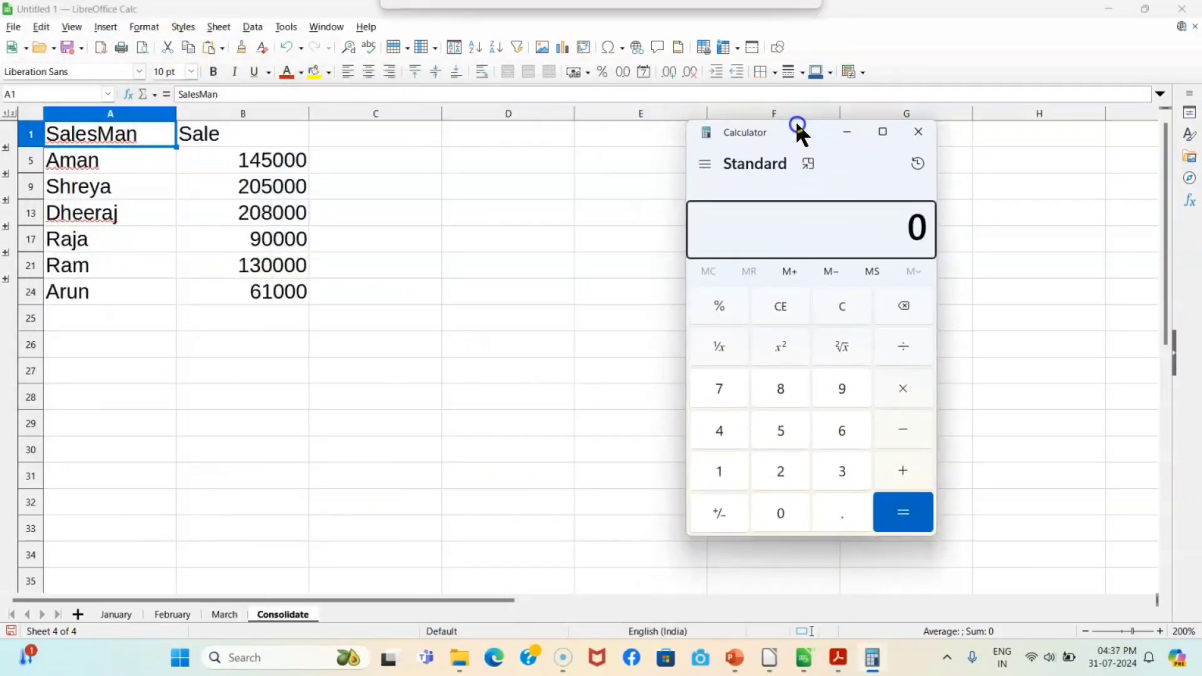
Step: Start a check sum in Calculator with the first salesman's January sale of 50000
left_click(114, 614)
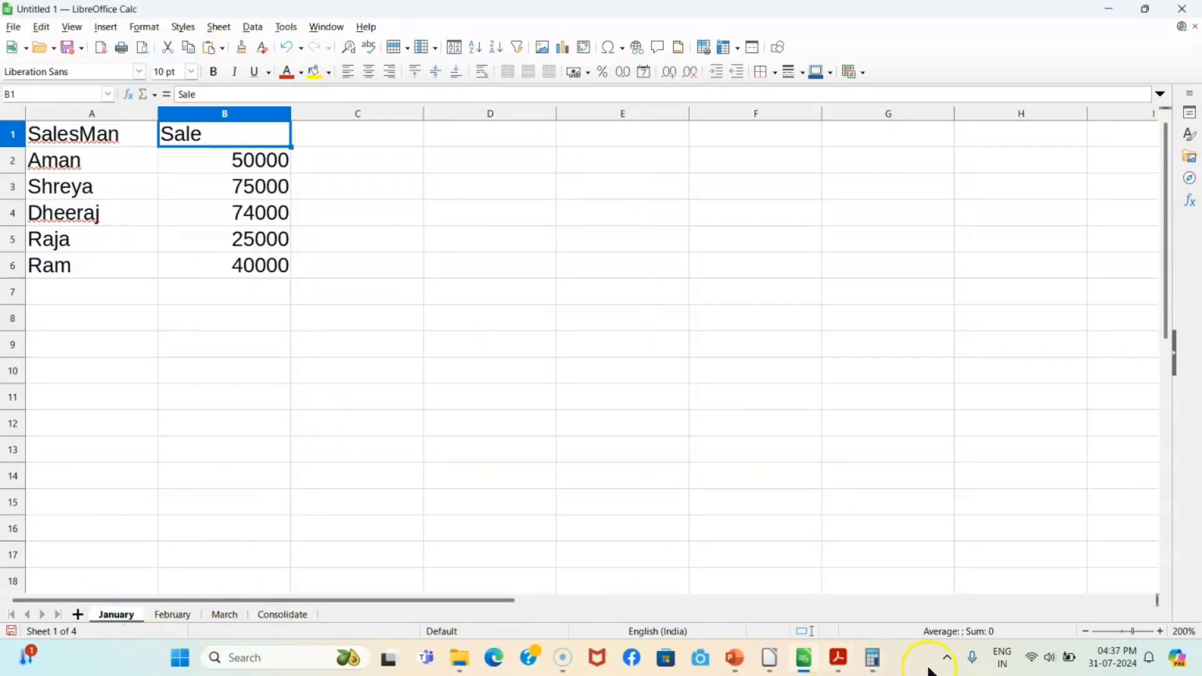
left_click(872, 657)
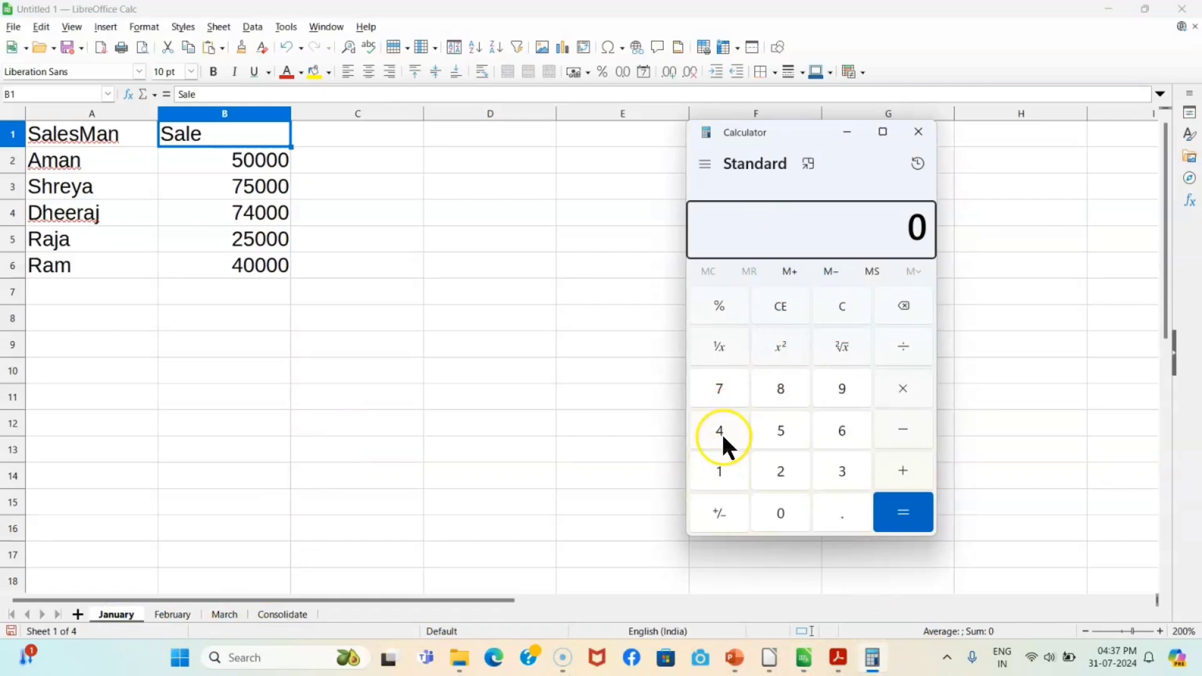
left_click(780, 432)
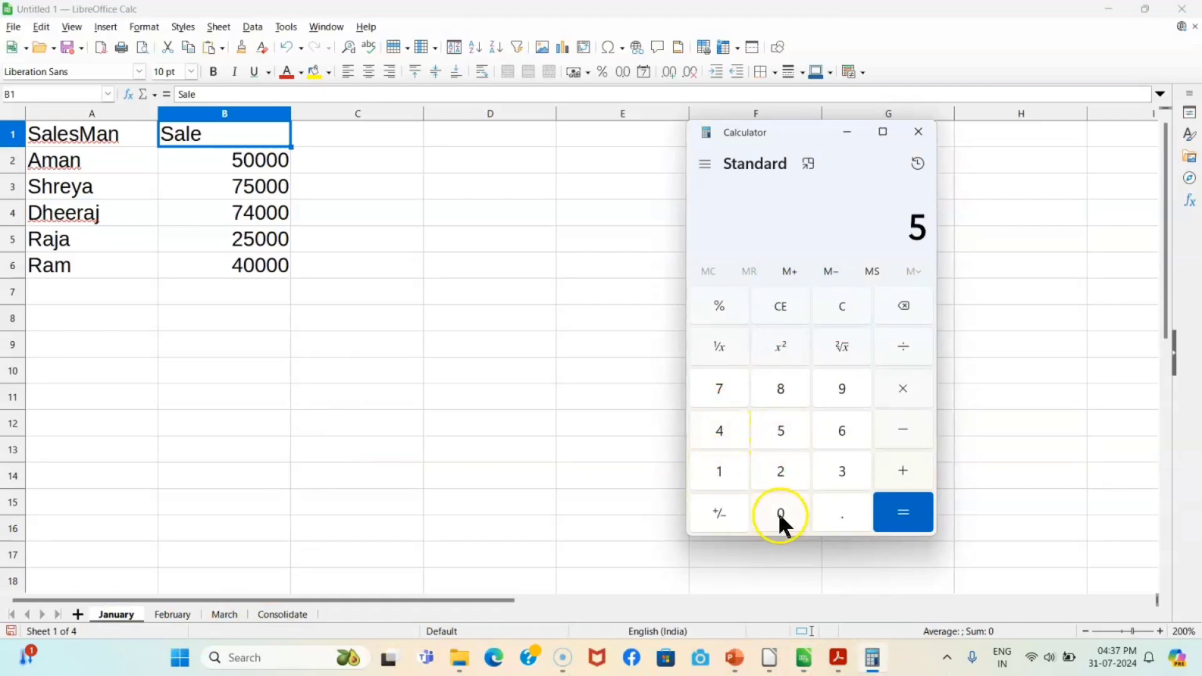
left_click(781, 513)
left_click(781, 514)
left_click(781, 513)
left_click(780, 513)
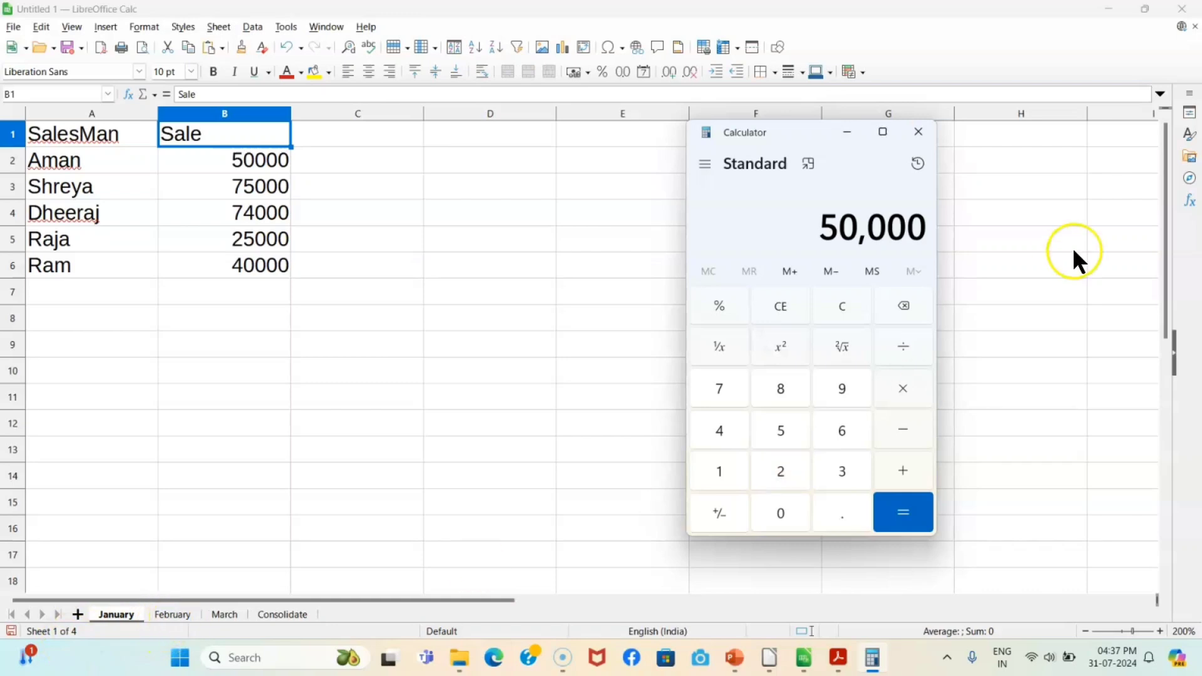
left_click(902, 468)
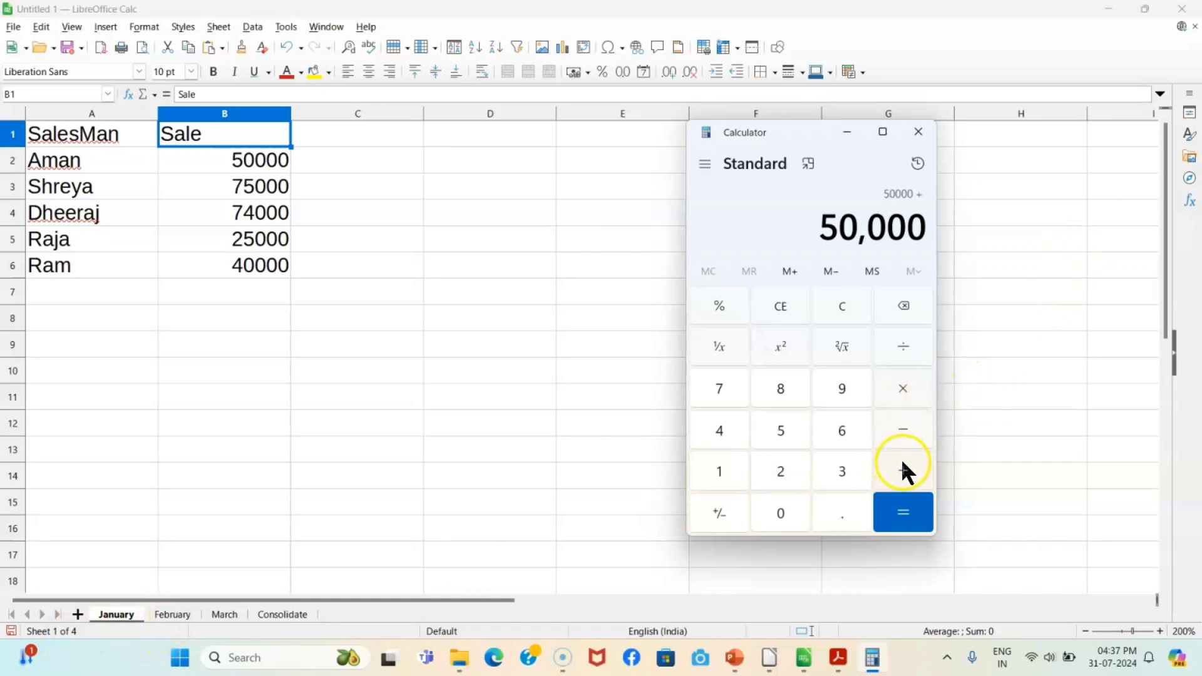
Step: Add the first salesman's February sale of 45000 from the February sheet to the Calculator sum
left_click(172, 614)
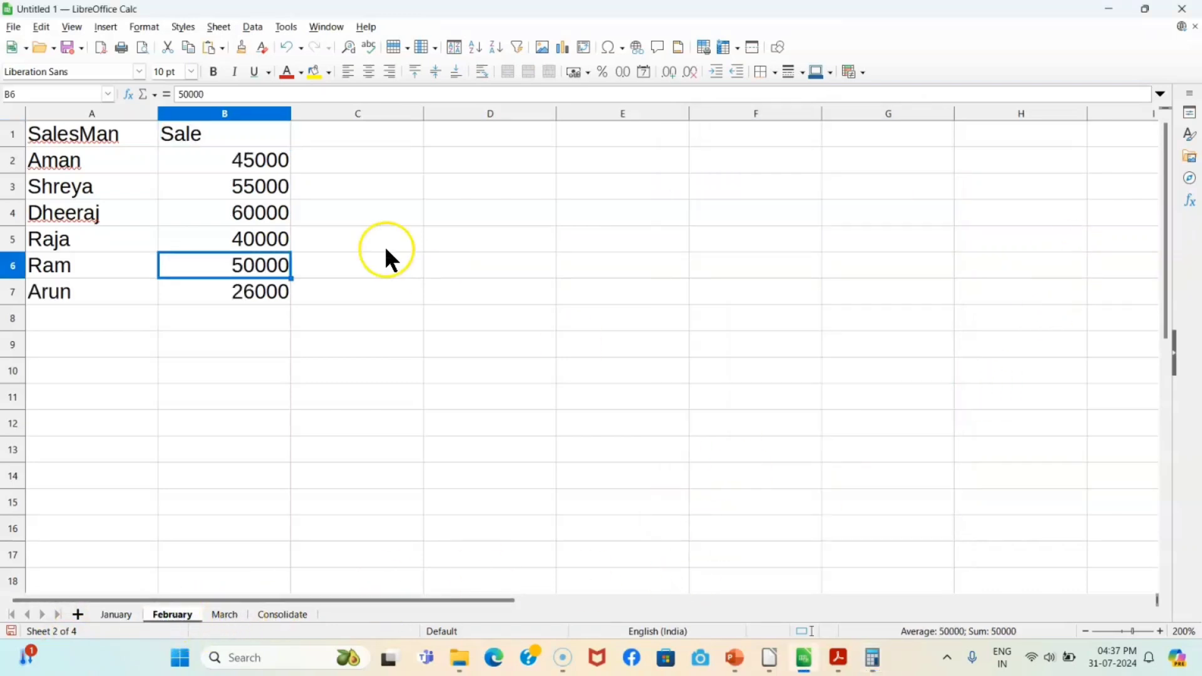
left_click(242, 166)
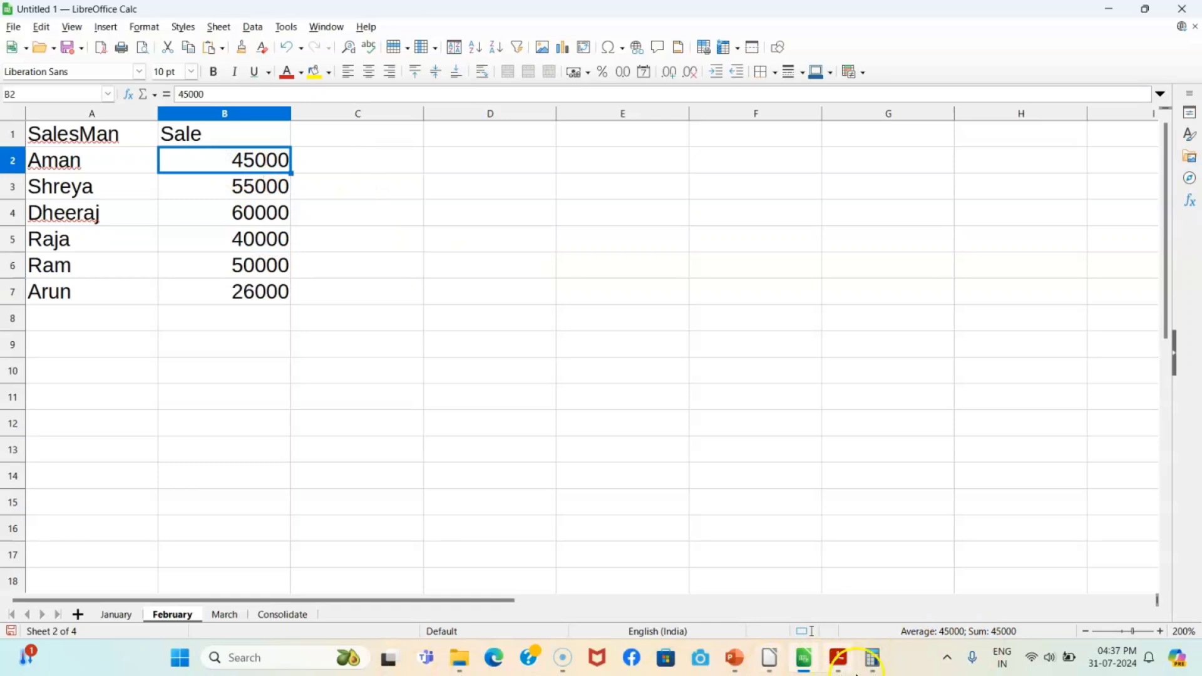
left_click(874, 661)
left_click(718, 431)
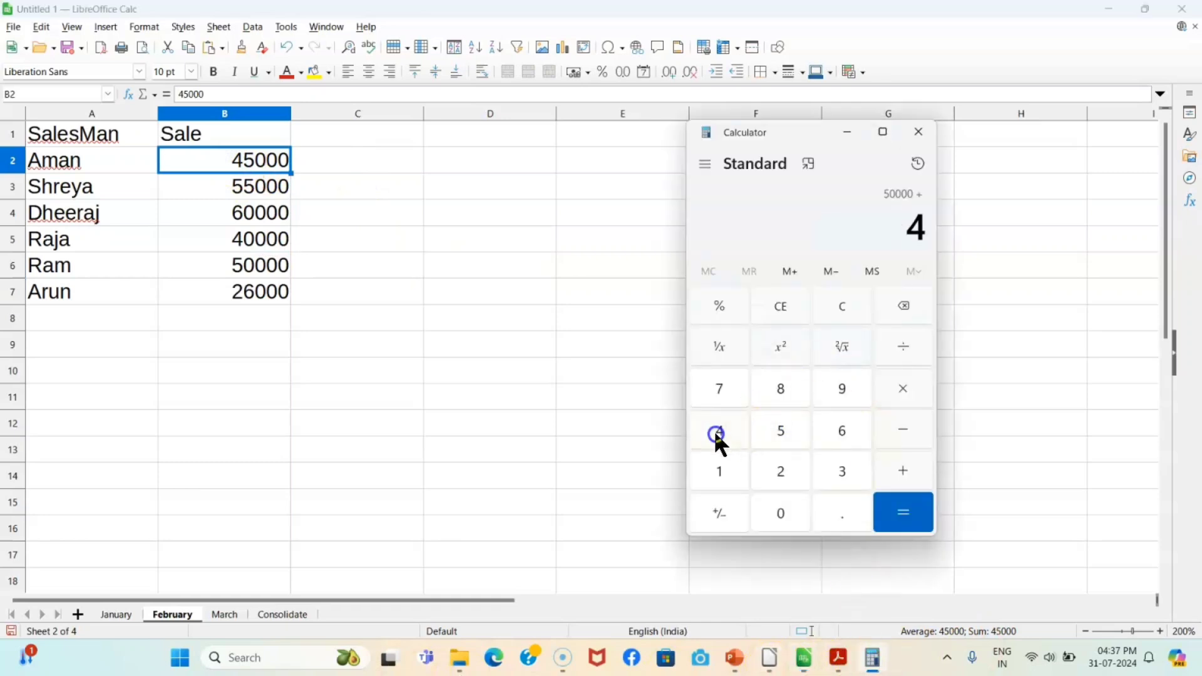
left_click(782, 431)
left_click(781, 513)
left_click(781, 513)
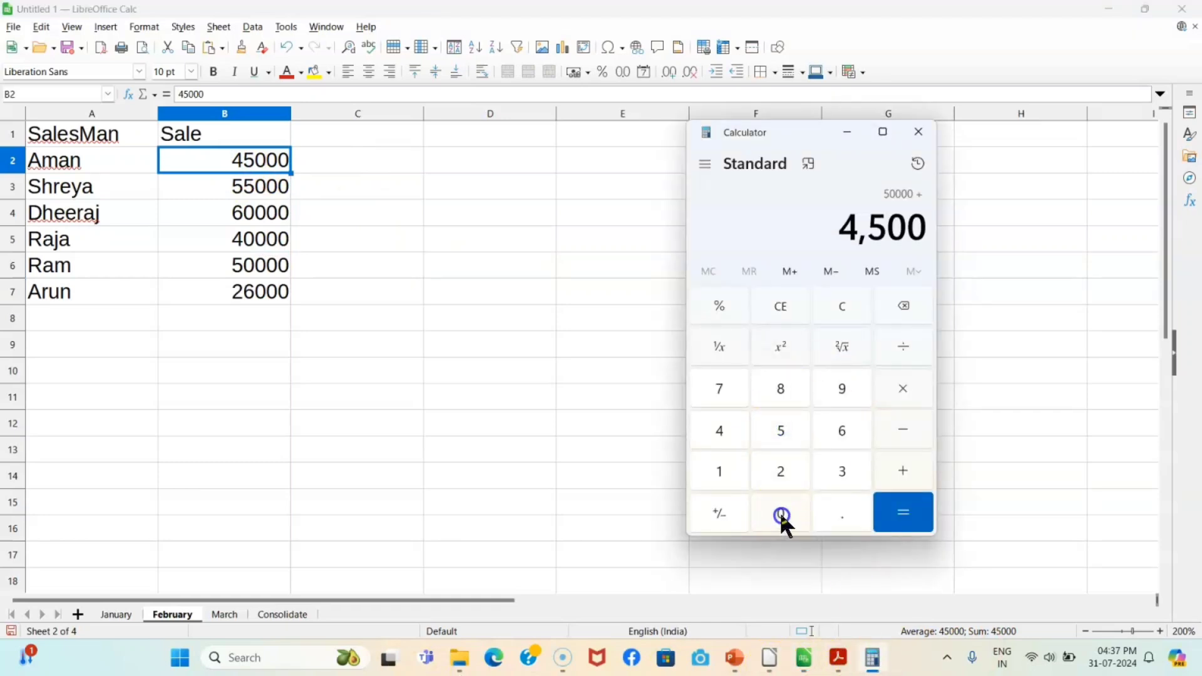
left_click(780, 514)
left_click(907, 474)
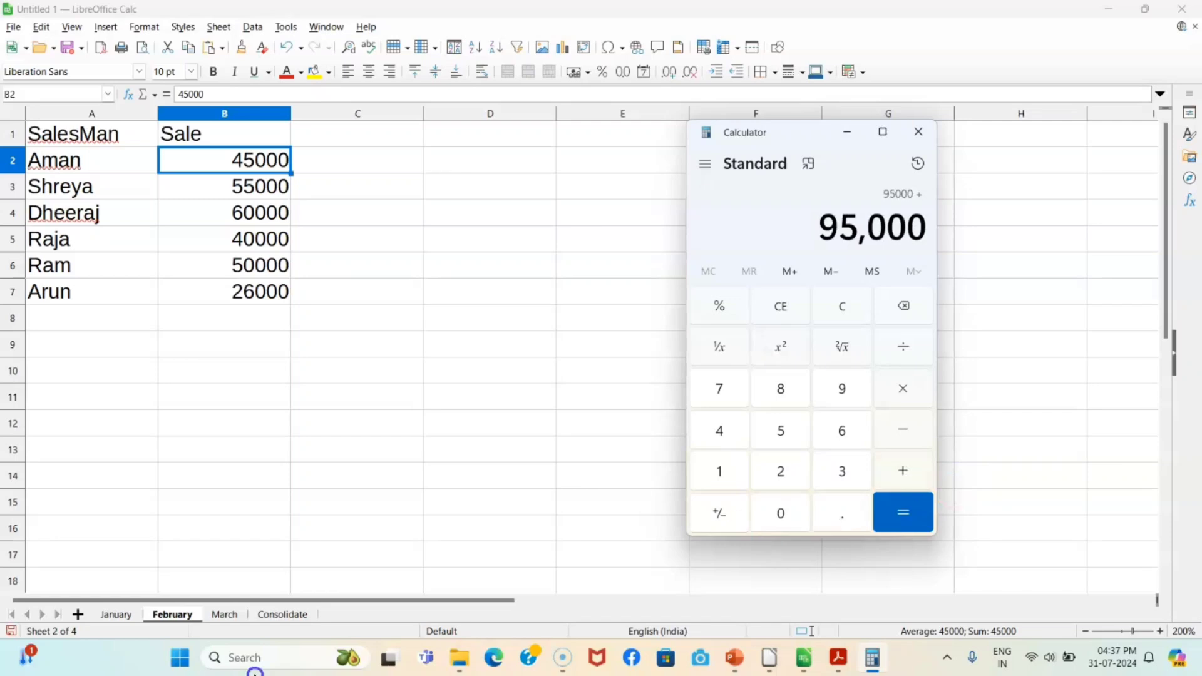
Step: Add the first salesman's March sale of 50000 in Calculator and compute the total to compare with the Consolidate sheet
left_click(226, 617)
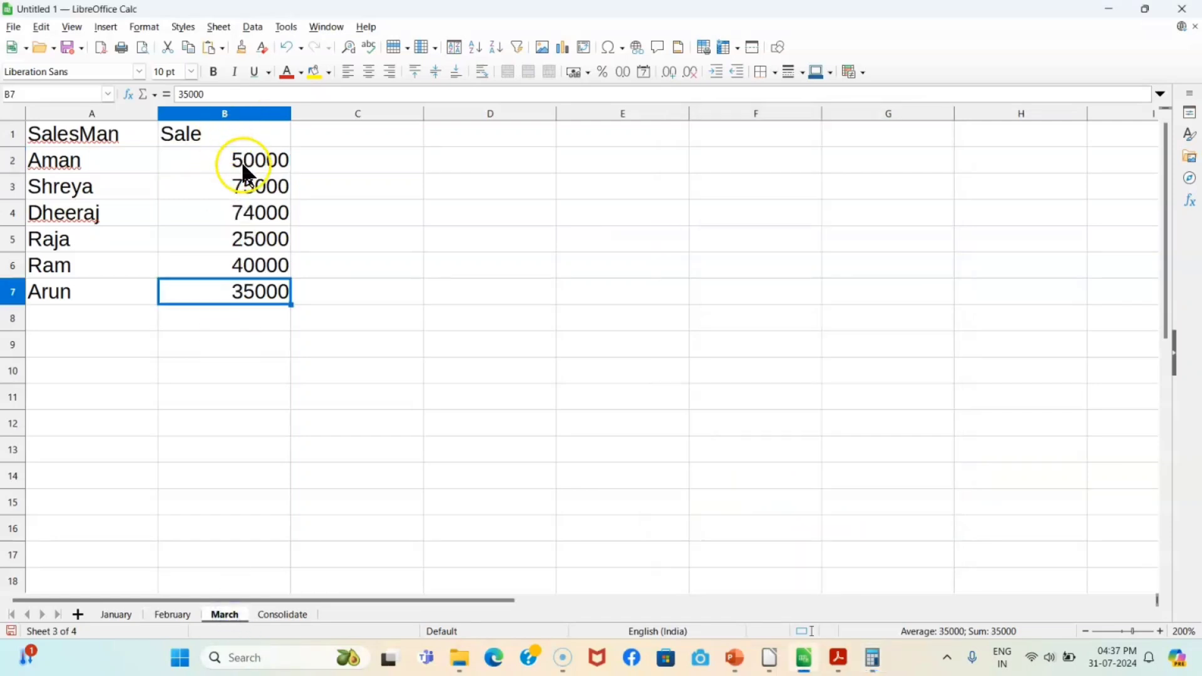
left_click(242, 161)
left_click(874, 659)
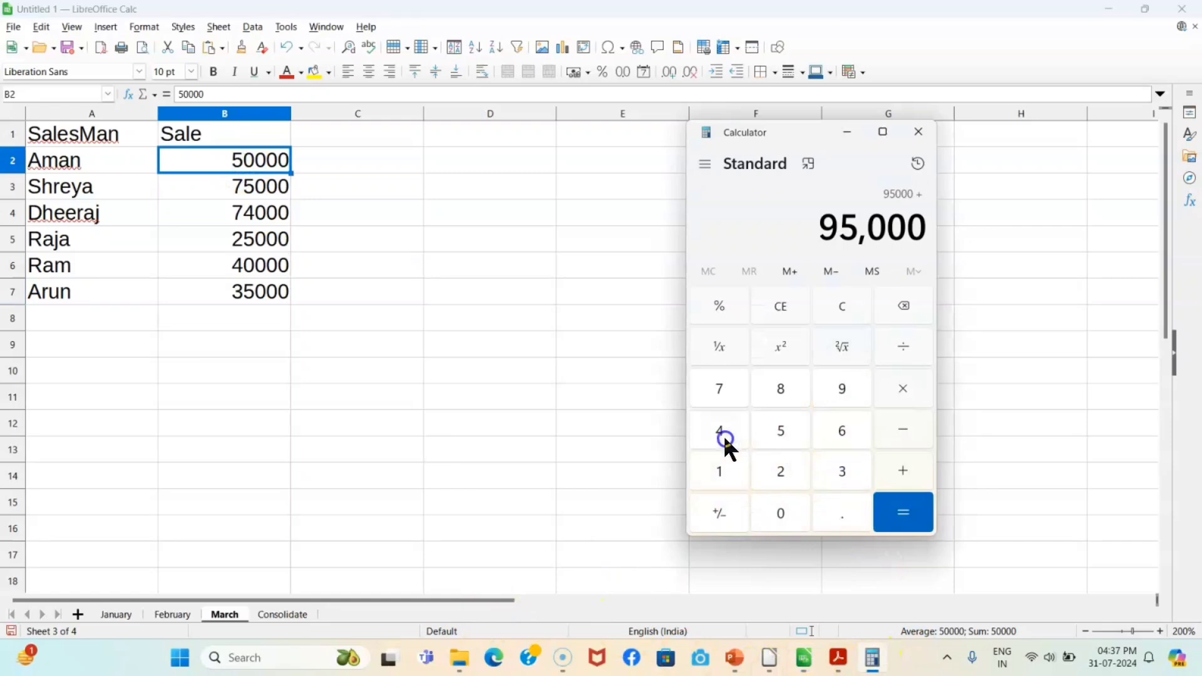
left_click(772, 433)
left_click(772, 511)
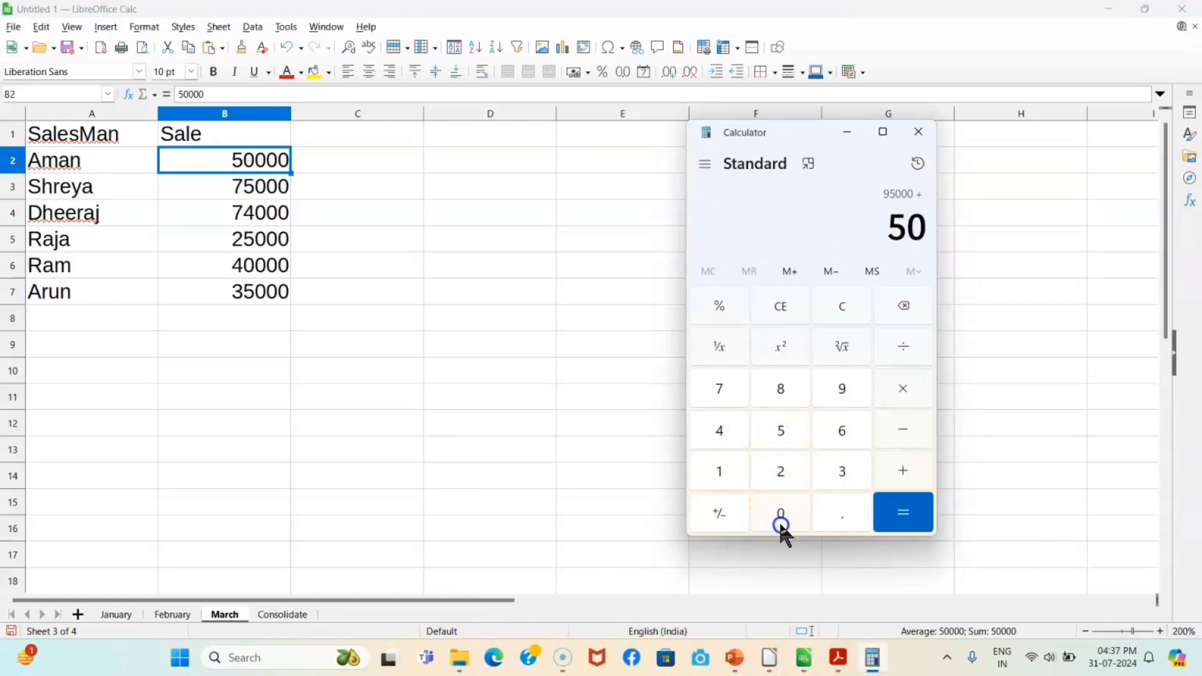
left_click(782, 522)
left_click(783, 518)
left_click(783, 518)
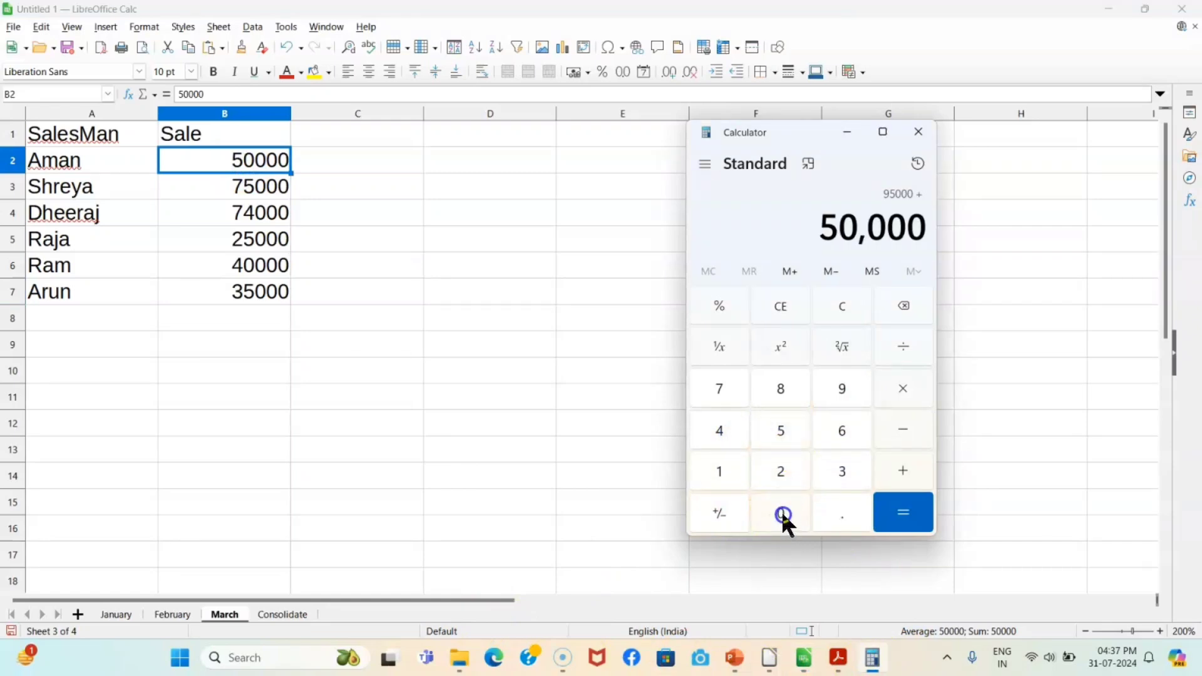
left_click(278, 614)
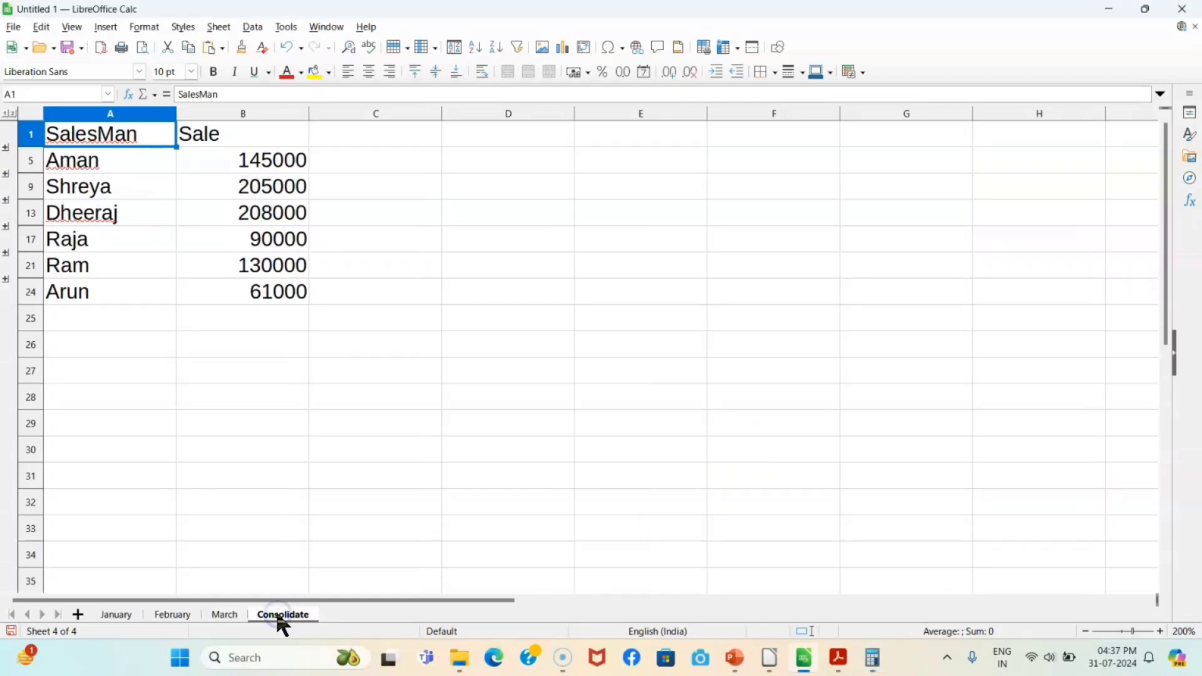
left_click(873, 657)
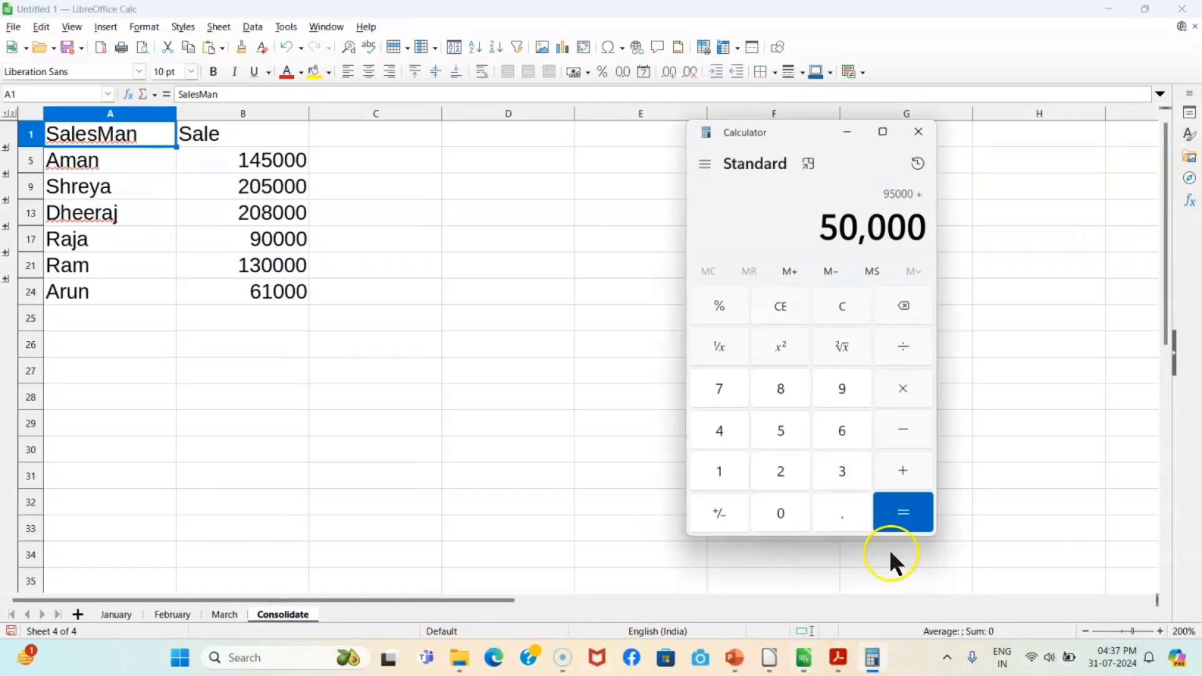
left_click(903, 510)
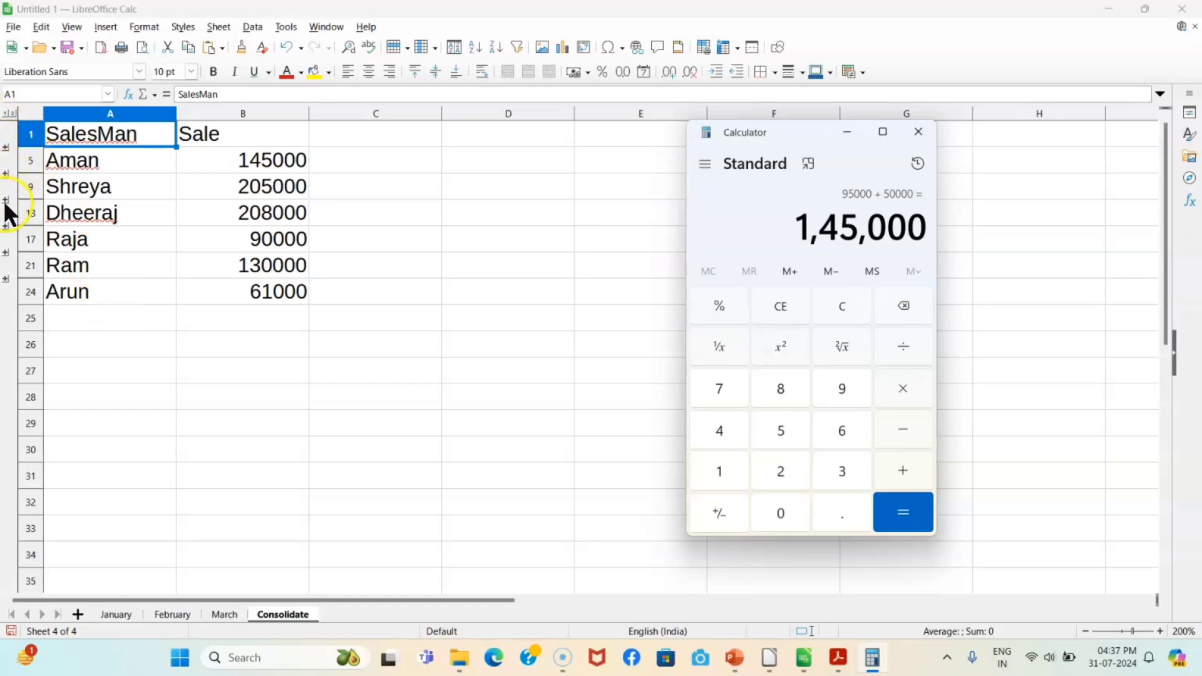
Step: Expand the outline groups of the first three salesmen on the Consolidate sheet to show their monthly sales
left_click(7, 150)
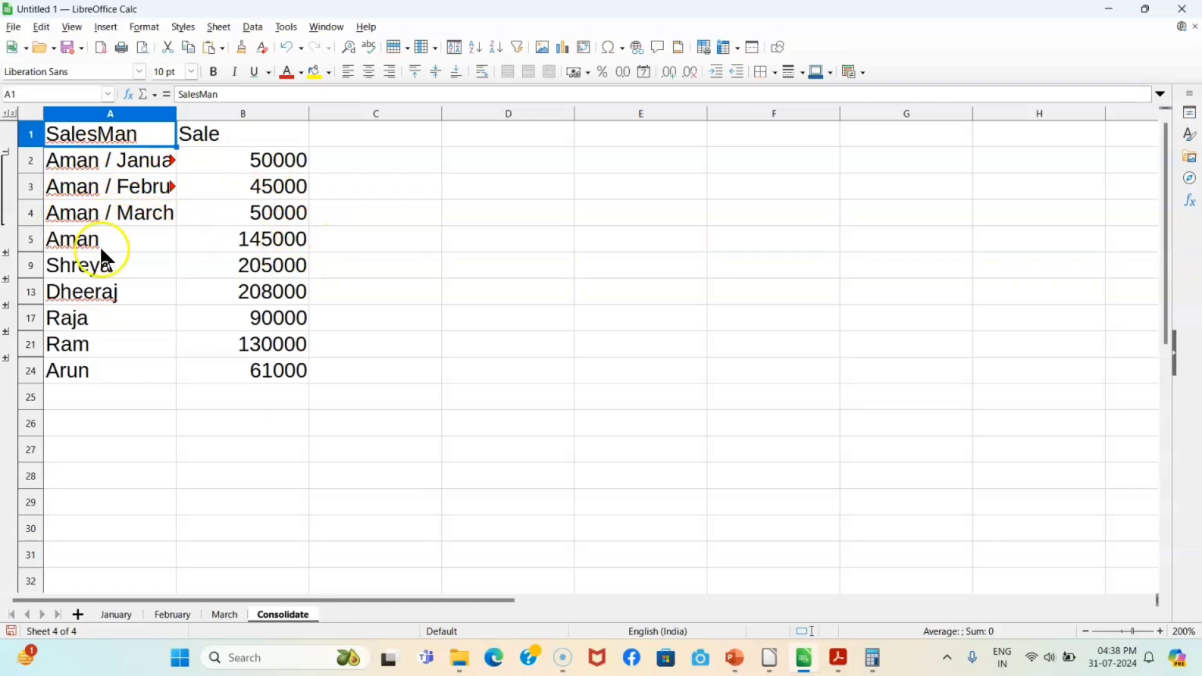
left_click(6, 252)
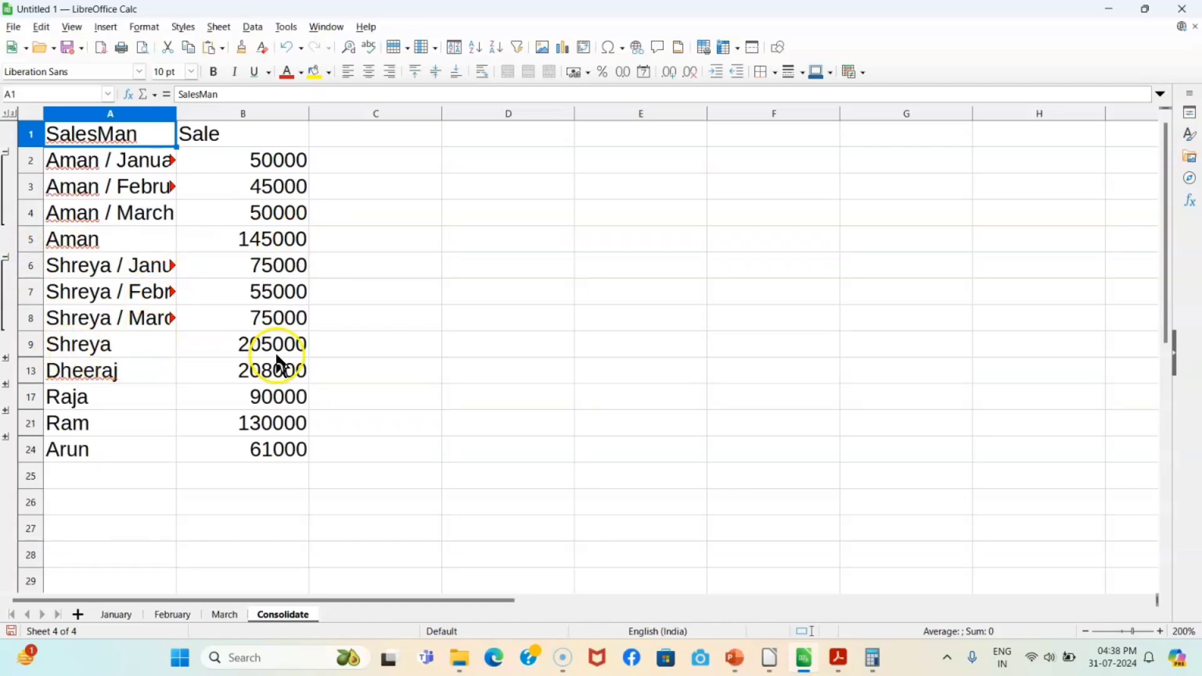
left_click(6, 358)
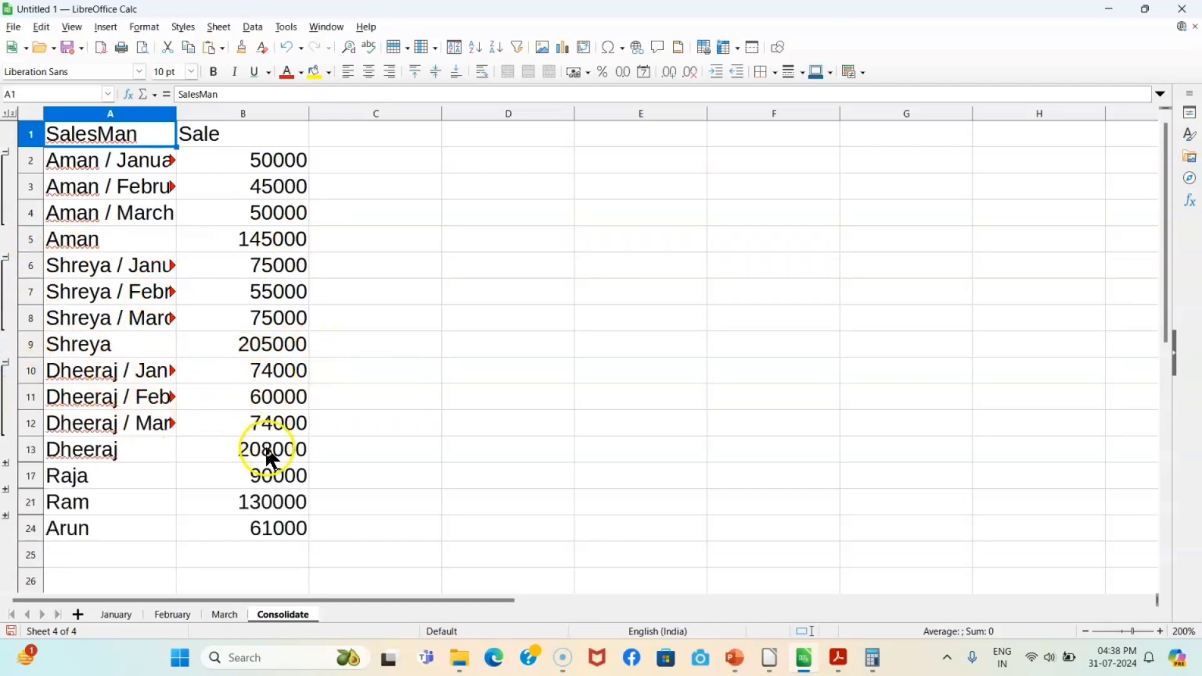
Step: Collapse the third salesman's outline group and expand the last salesman's group on the Consolidate sheet
left_click(7, 463)
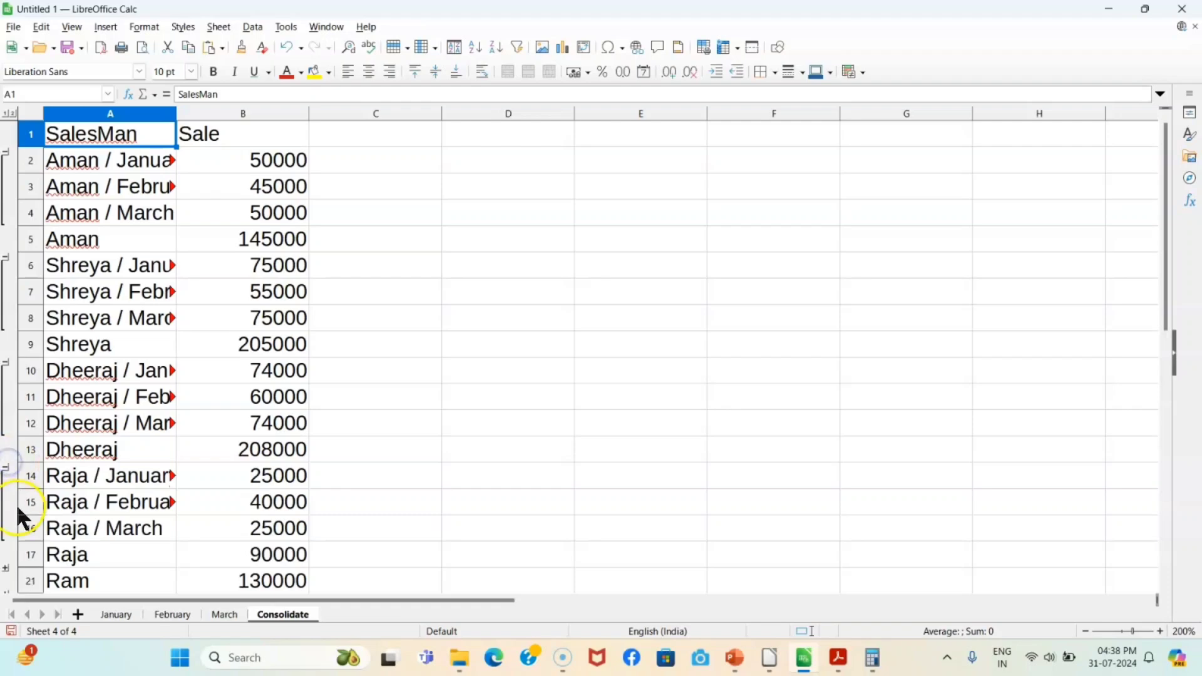
left_click(6, 465)
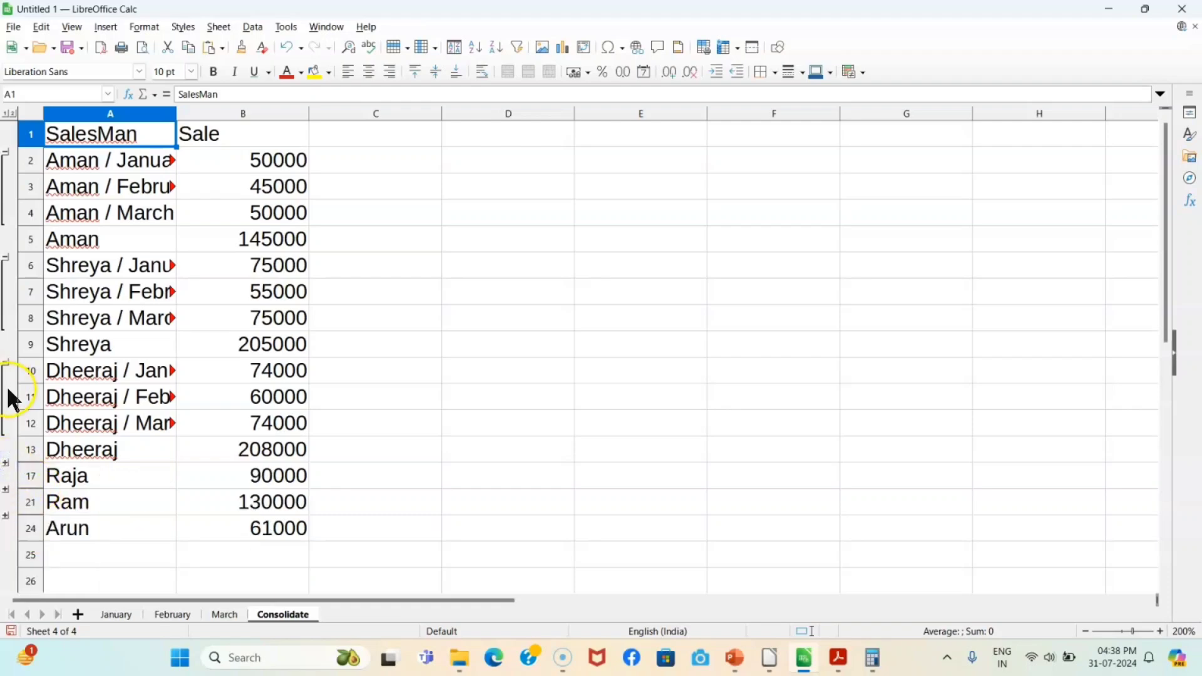
left_click(7, 363)
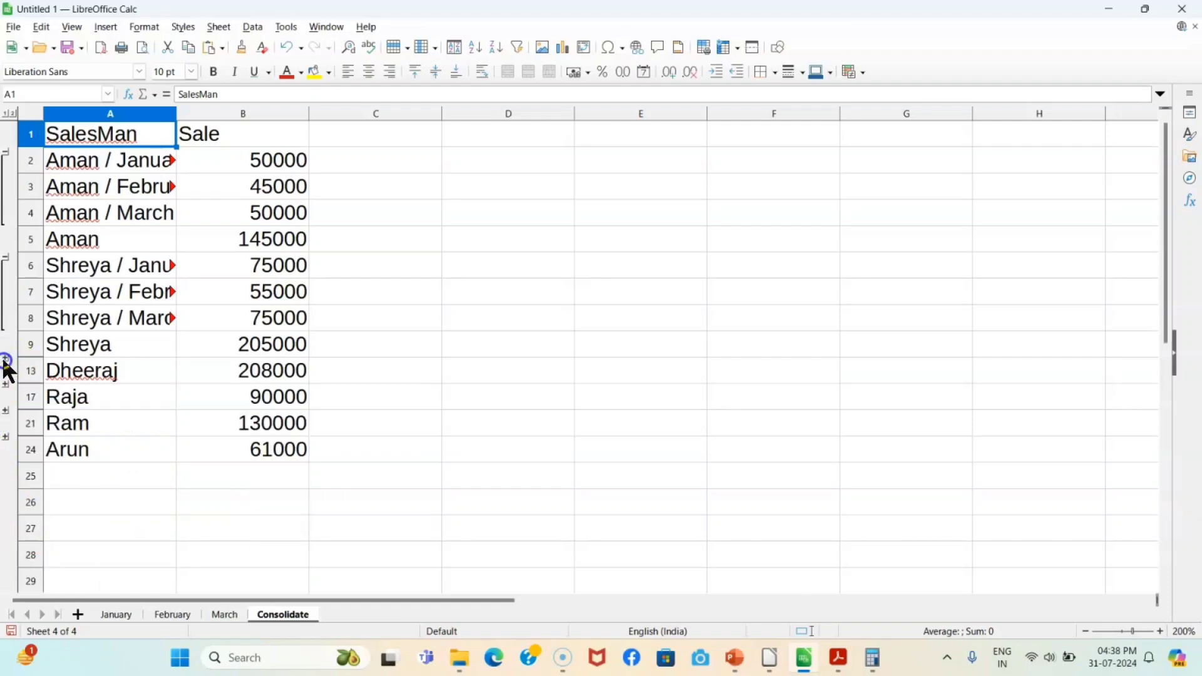
left_click(6, 436)
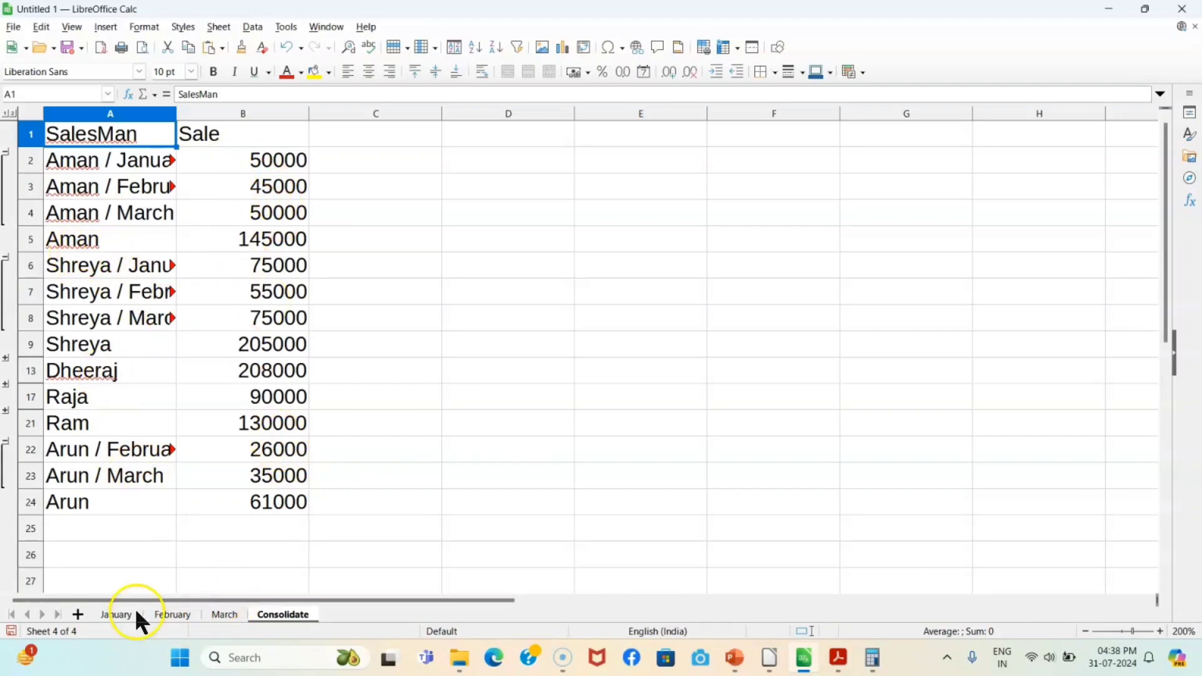
Step: Set the first salesman's sale on the January sheet to 10000 and save the spreadsheet as Untitled 1 on the Desktop
left_click(117, 614)
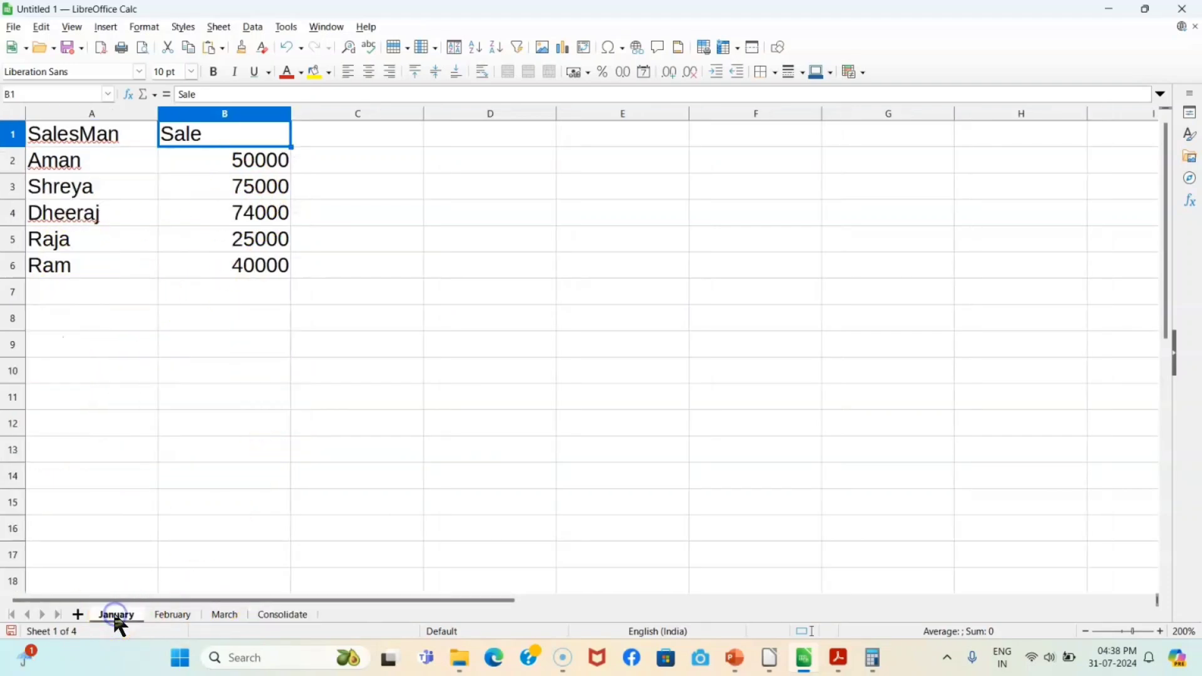
left_click(268, 163)
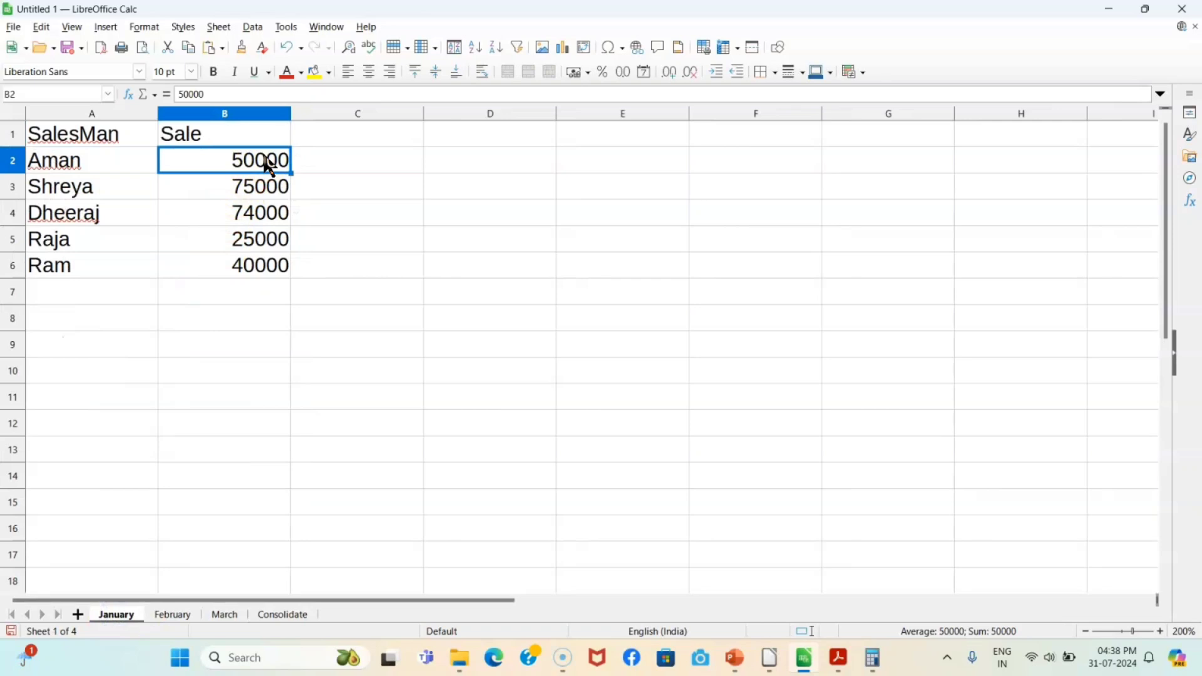
type("10")
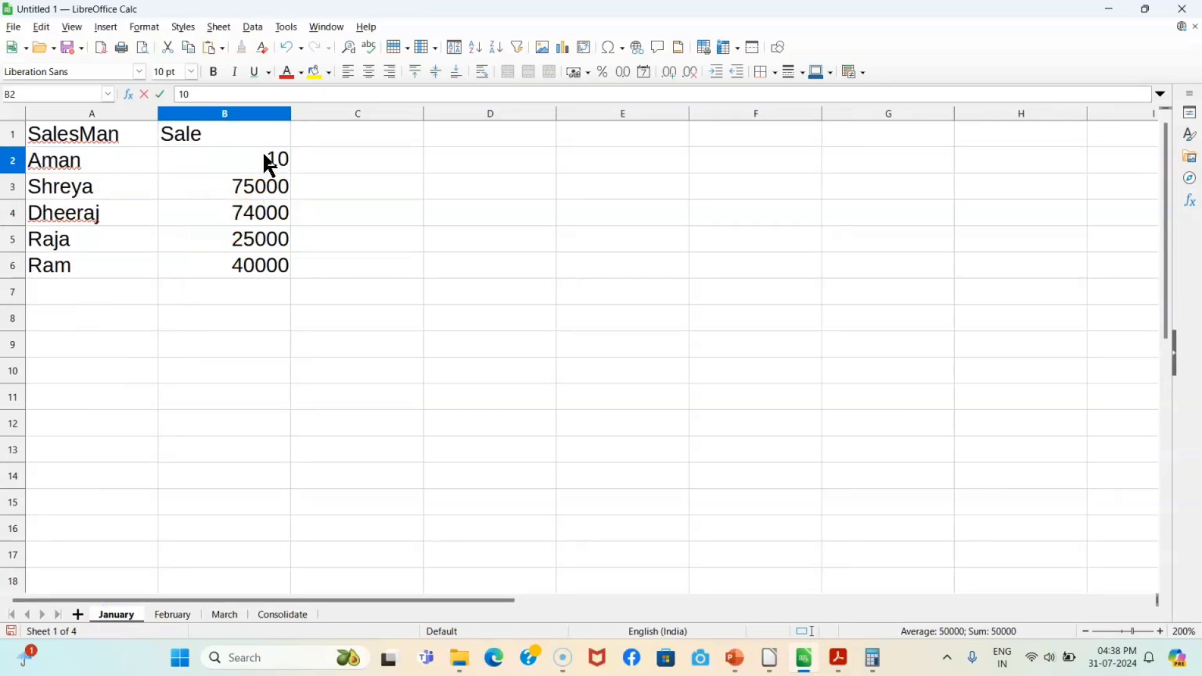
type("000")
left_click(69, 48)
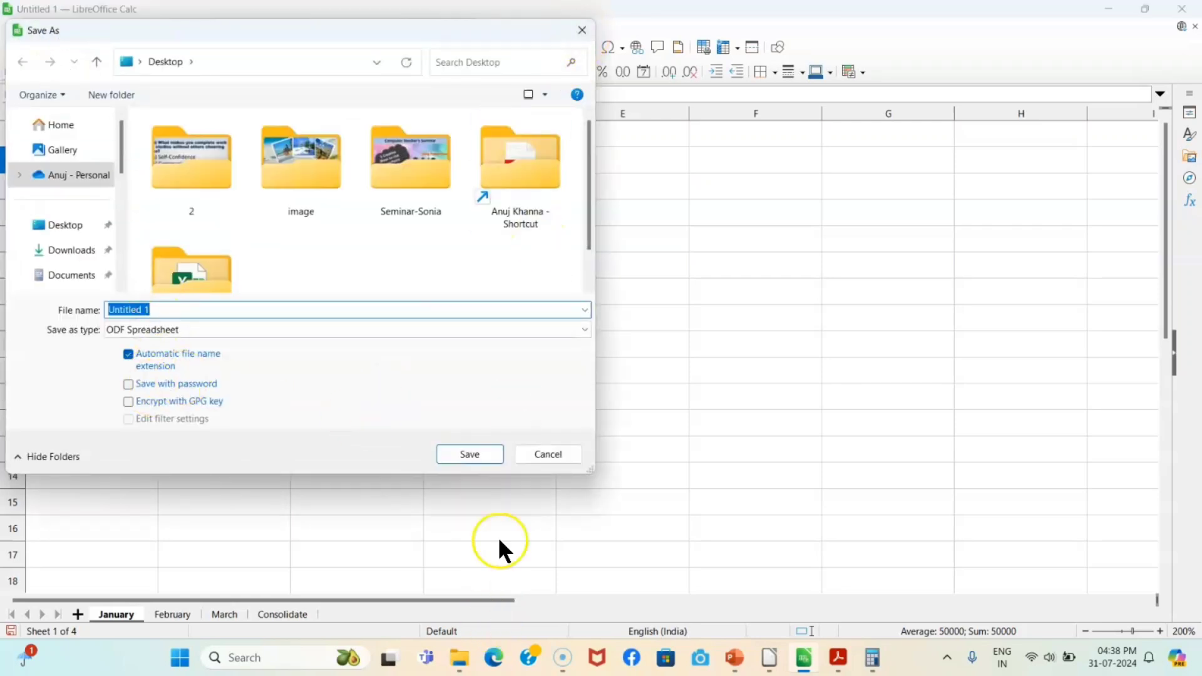
left_click(473, 457)
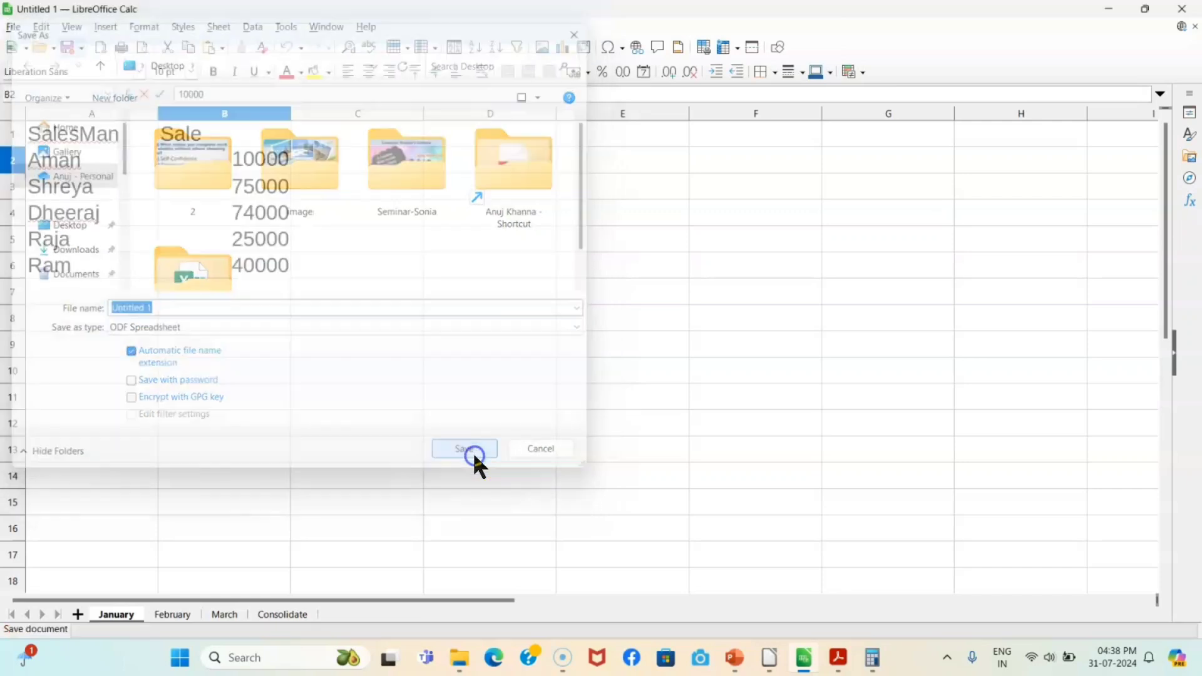
Step: Check the first salesman's January sale and total on the Consolidate sheet against the edited source value
left_click(173, 614)
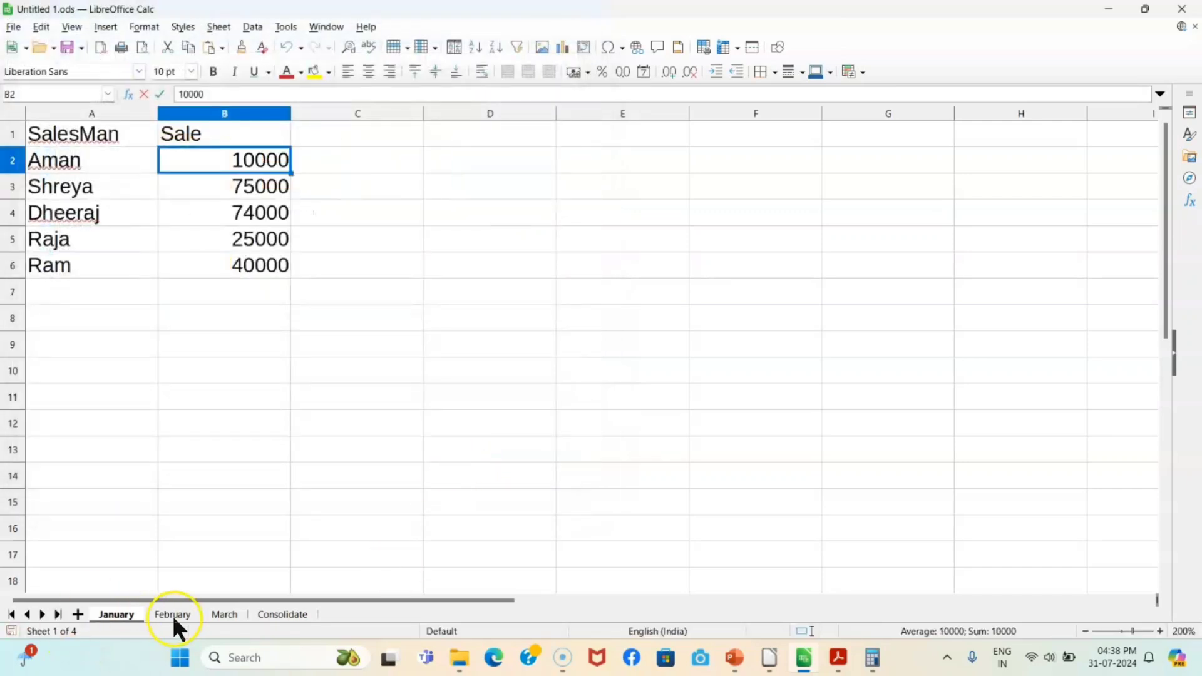
left_click(279, 613)
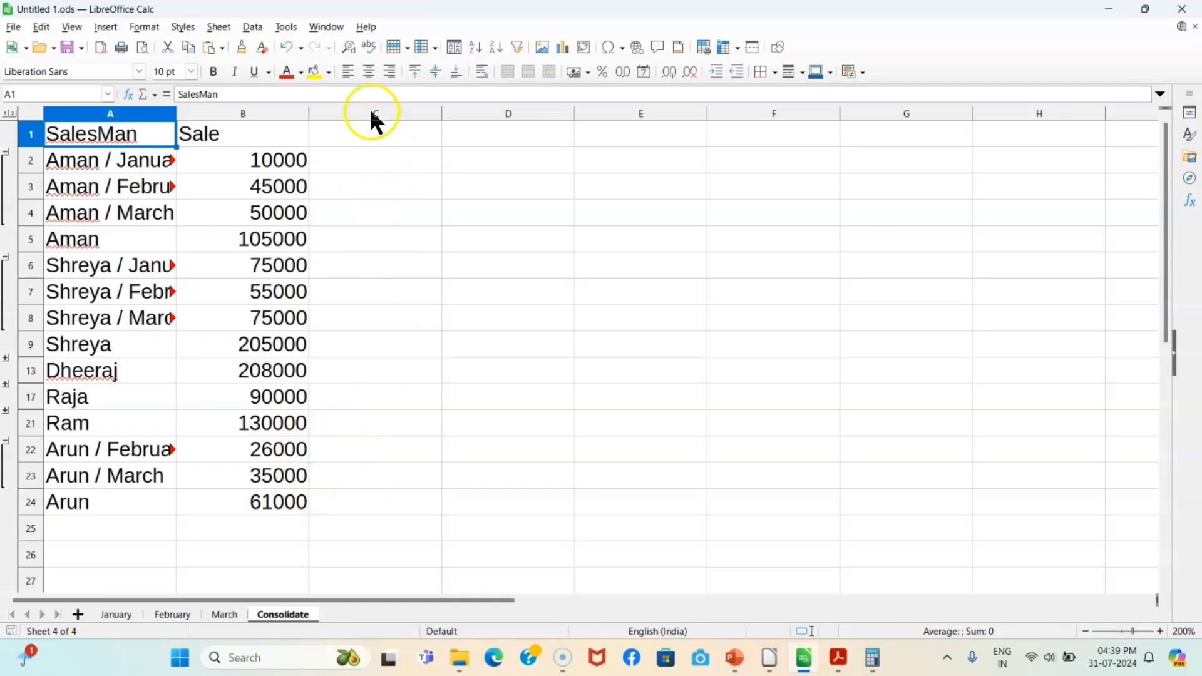
left_click(252, 26)
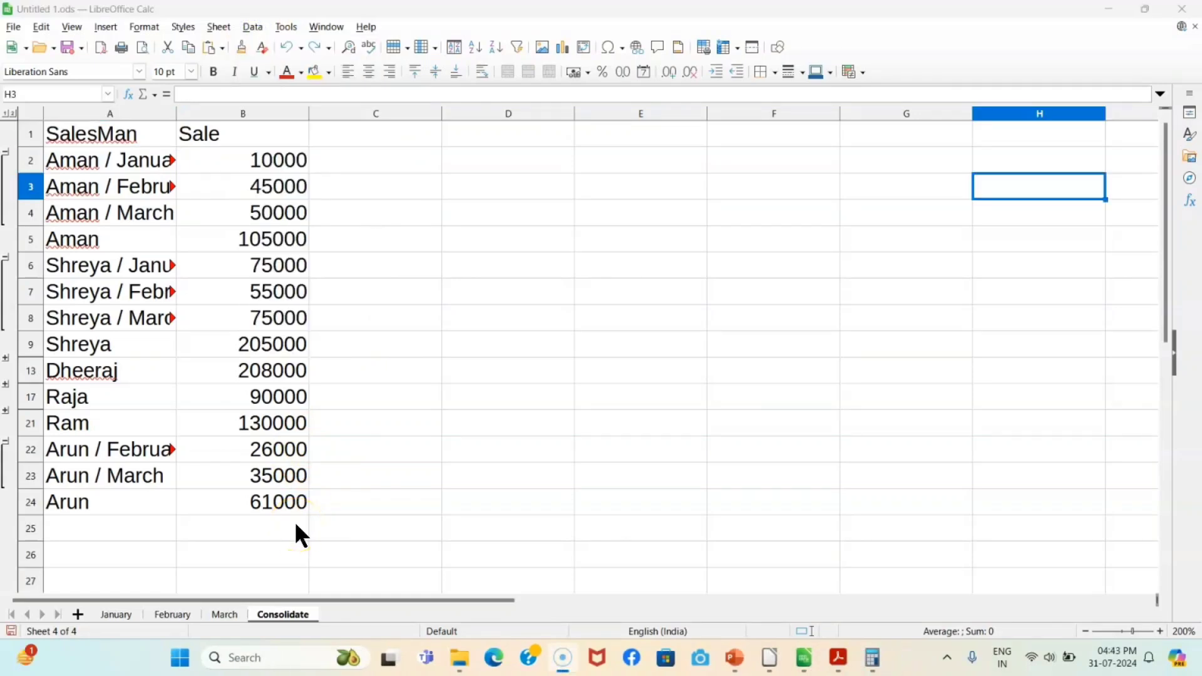
Step: Add a new sheet after Consolidate and name it "Without link"
left_click(77, 614)
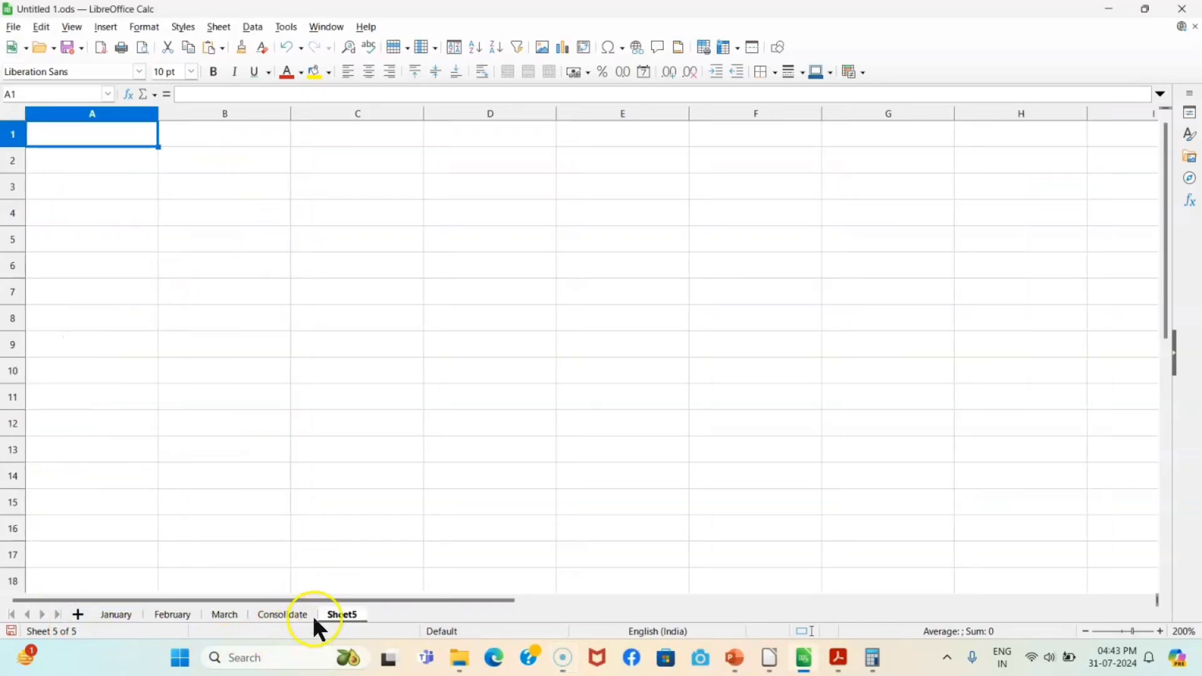
right_click(340, 614)
left_click(413, 481)
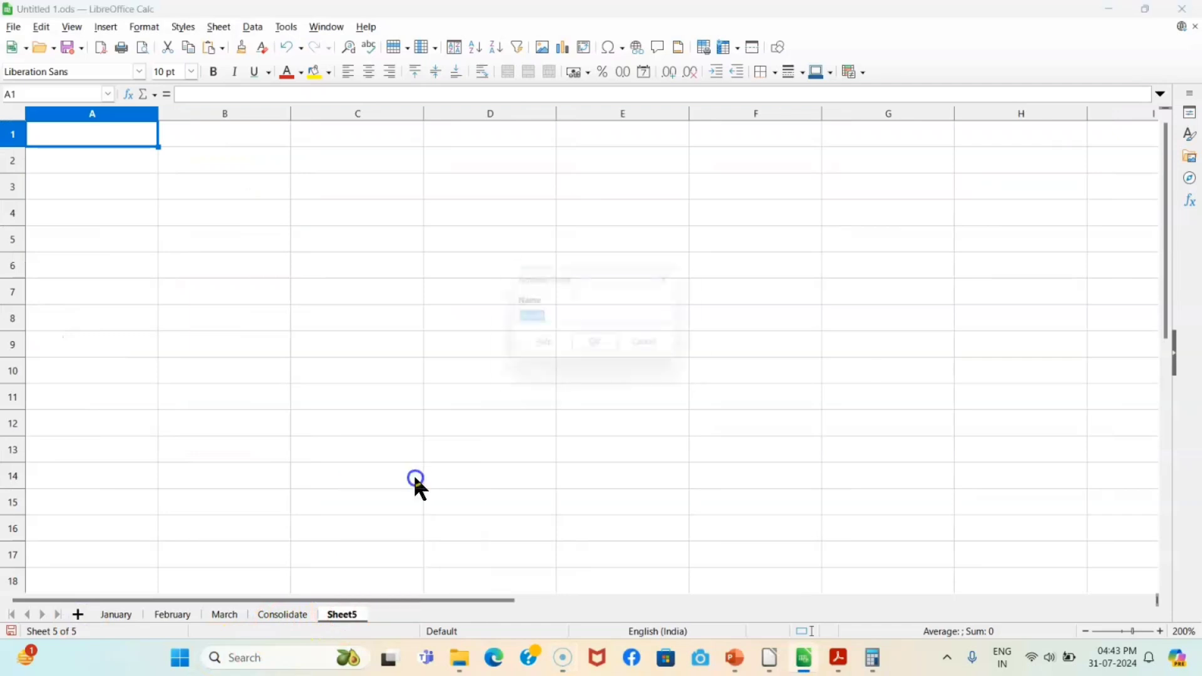
type("W")
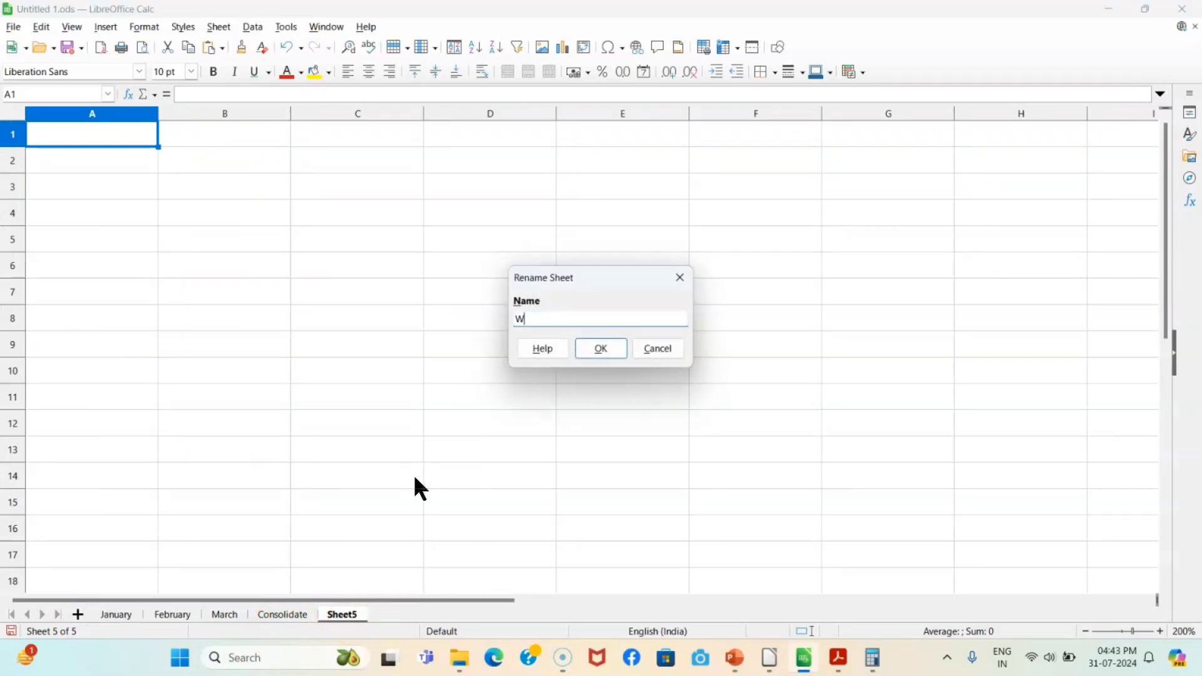
type("ithout link")
left_click(599, 351)
Step: Start a new consolidation from the Without link sheet and remove the existing January, February and March consolidation ranges
left_click(288, 615)
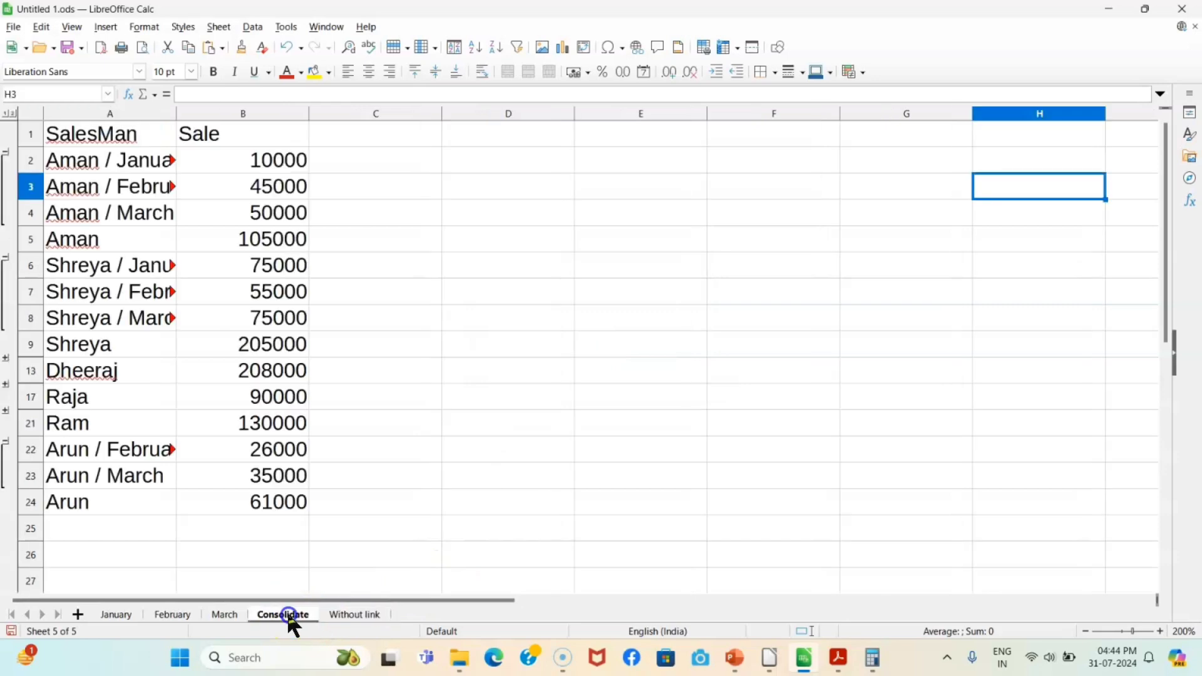
left_click(367, 615)
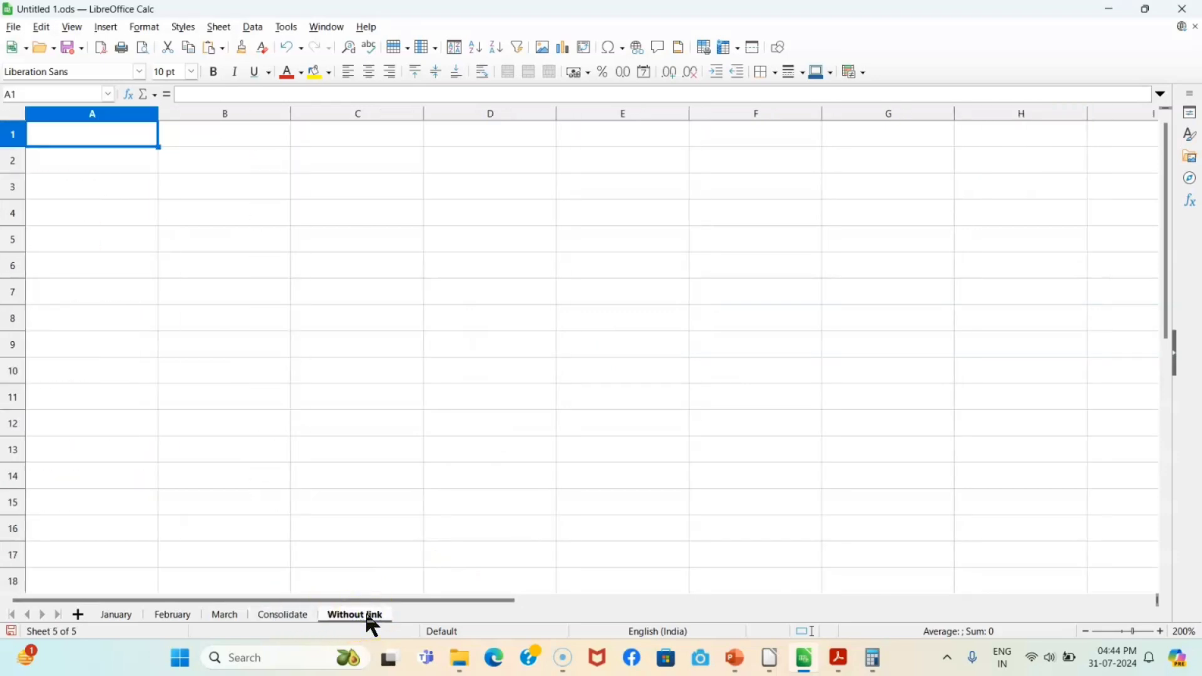
left_click(253, 27)
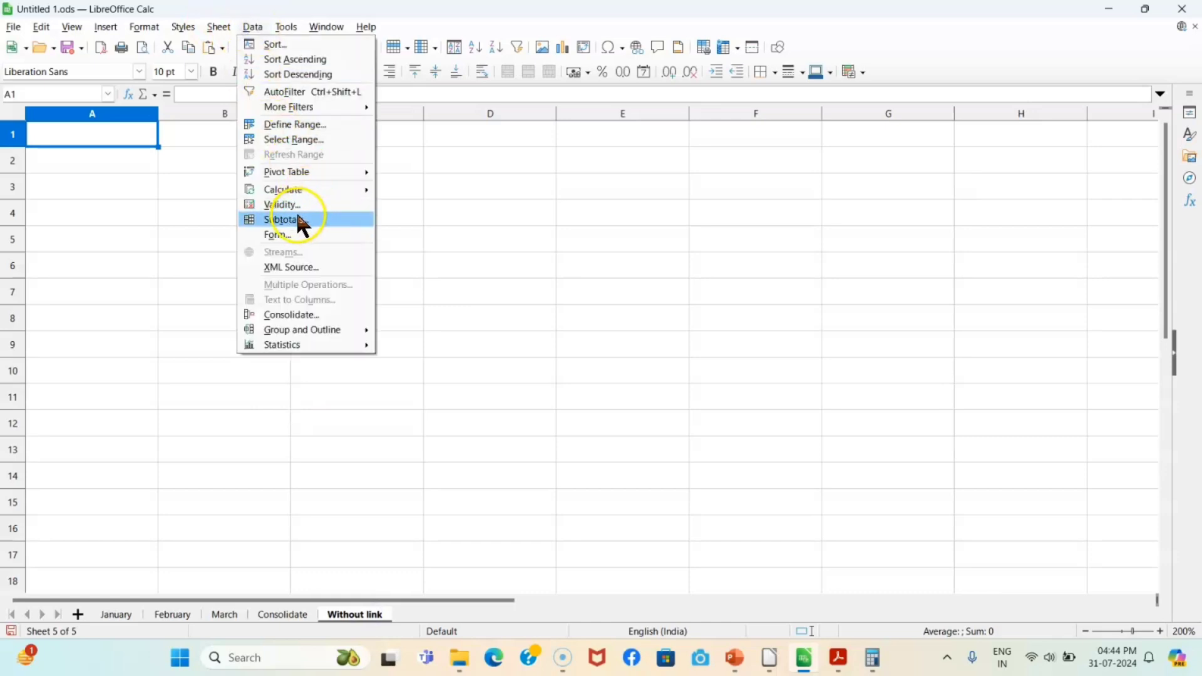
left_click(298, 314)
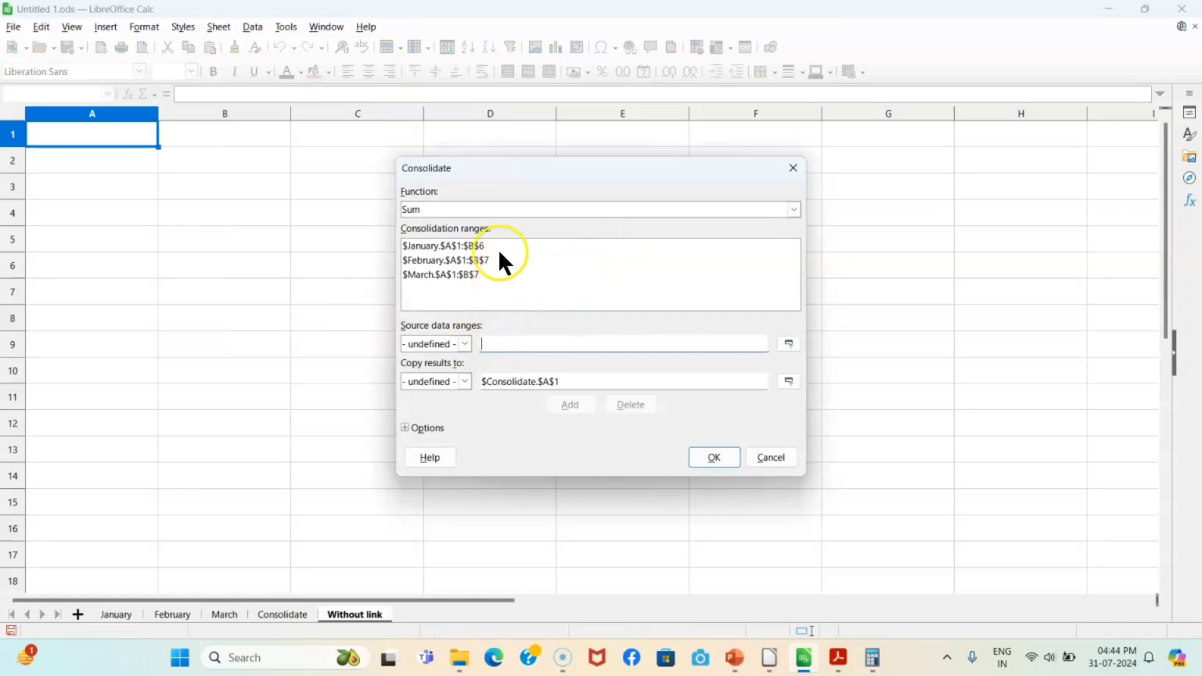
left_click(477, 246)
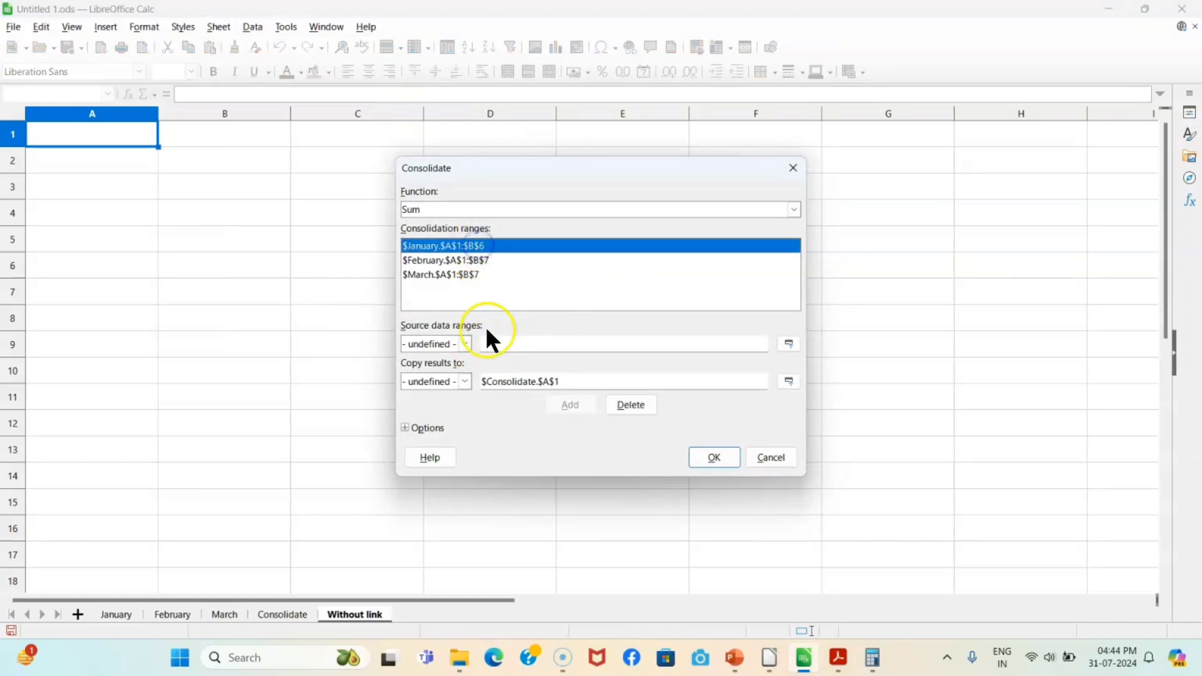
left_click(631, 405)
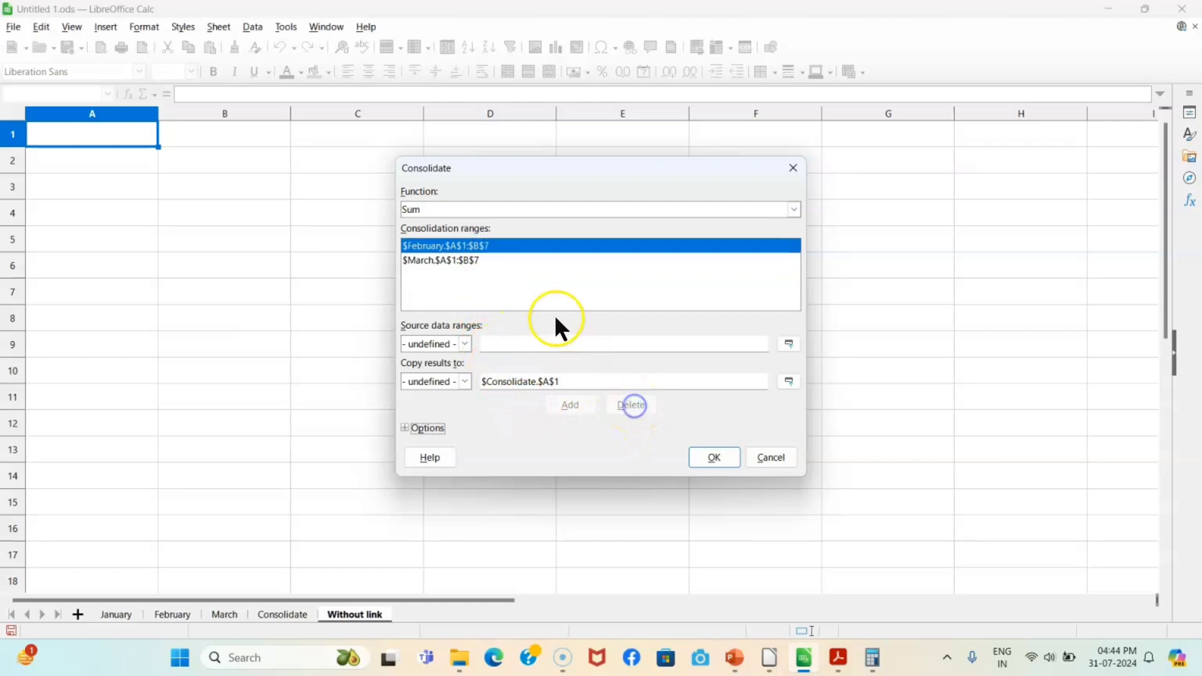
left_click(490, 247)
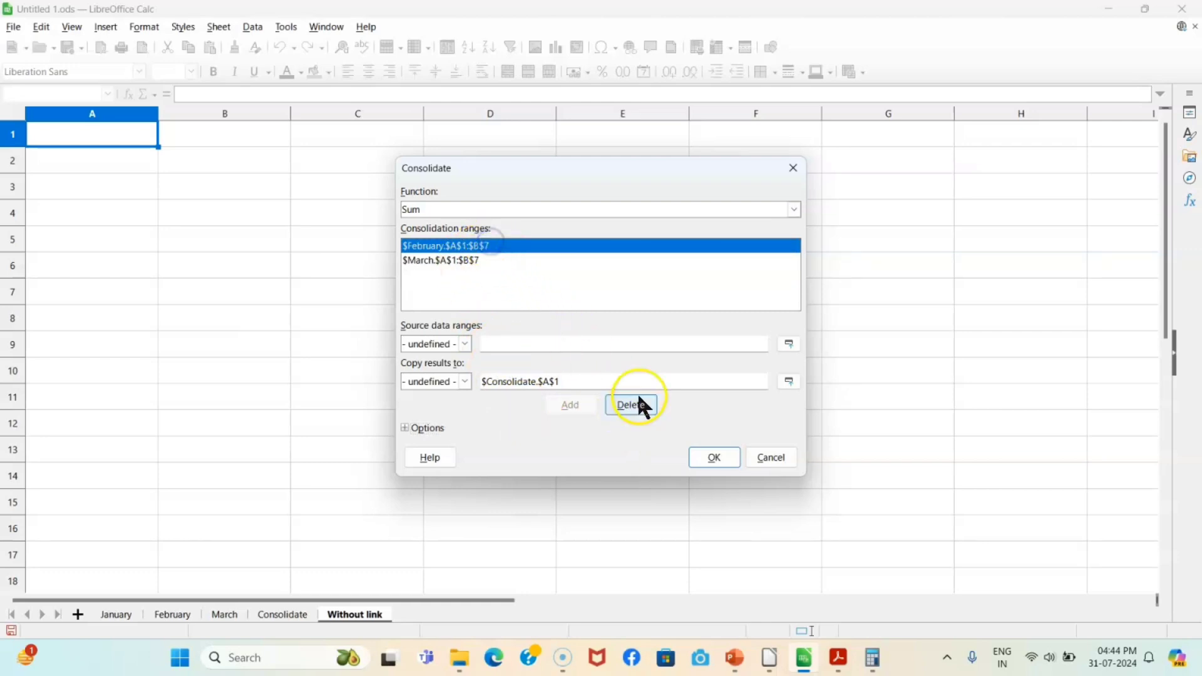
left_click(632, 404)
left_click(488, 246)
left_click(631, 405)
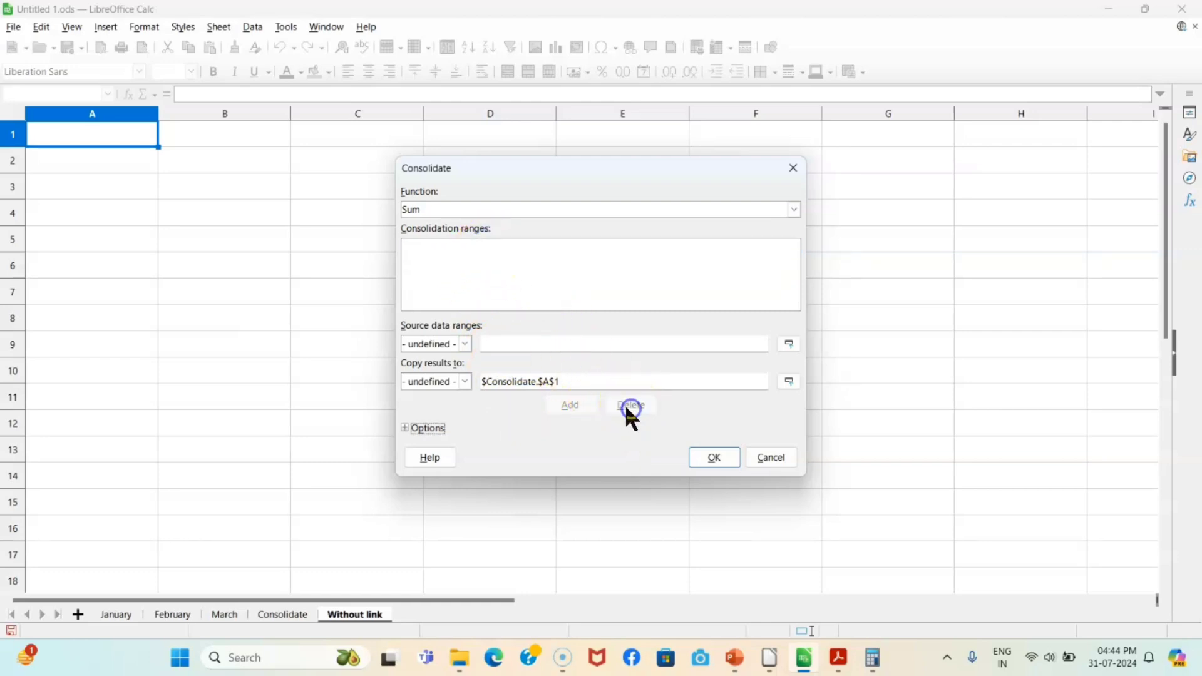
Step: Add the January sheet's range A1:B6 to the consolidation ranges
left_click(512, 344)
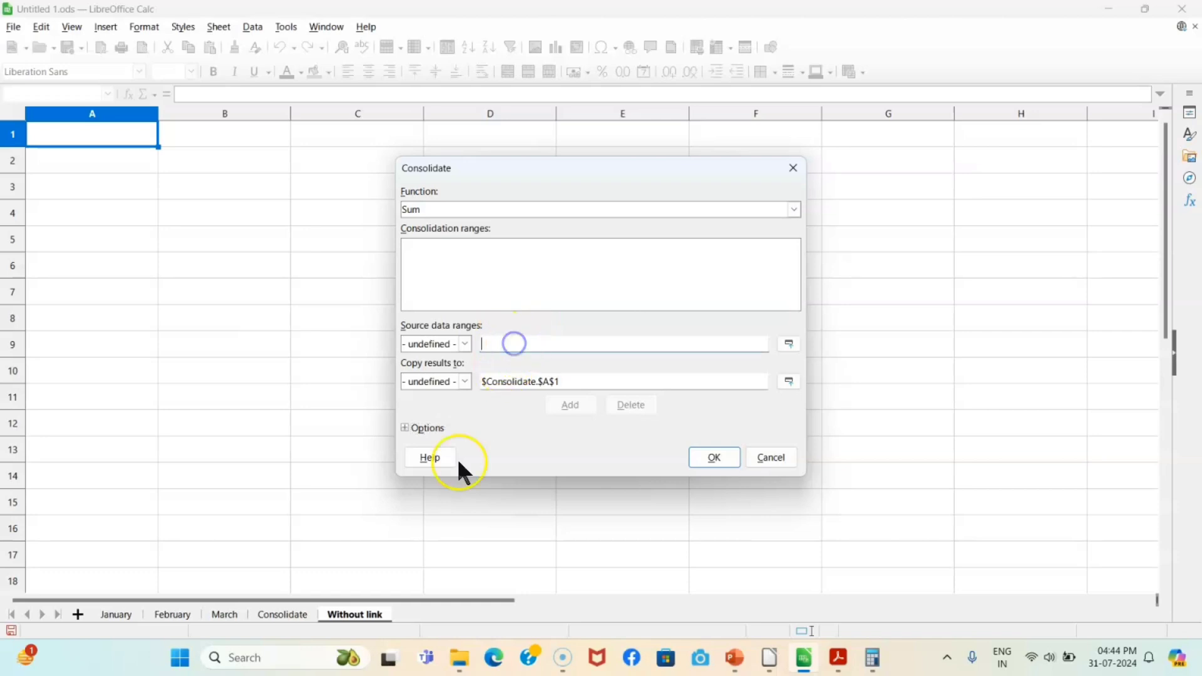
left_click(113, 614)
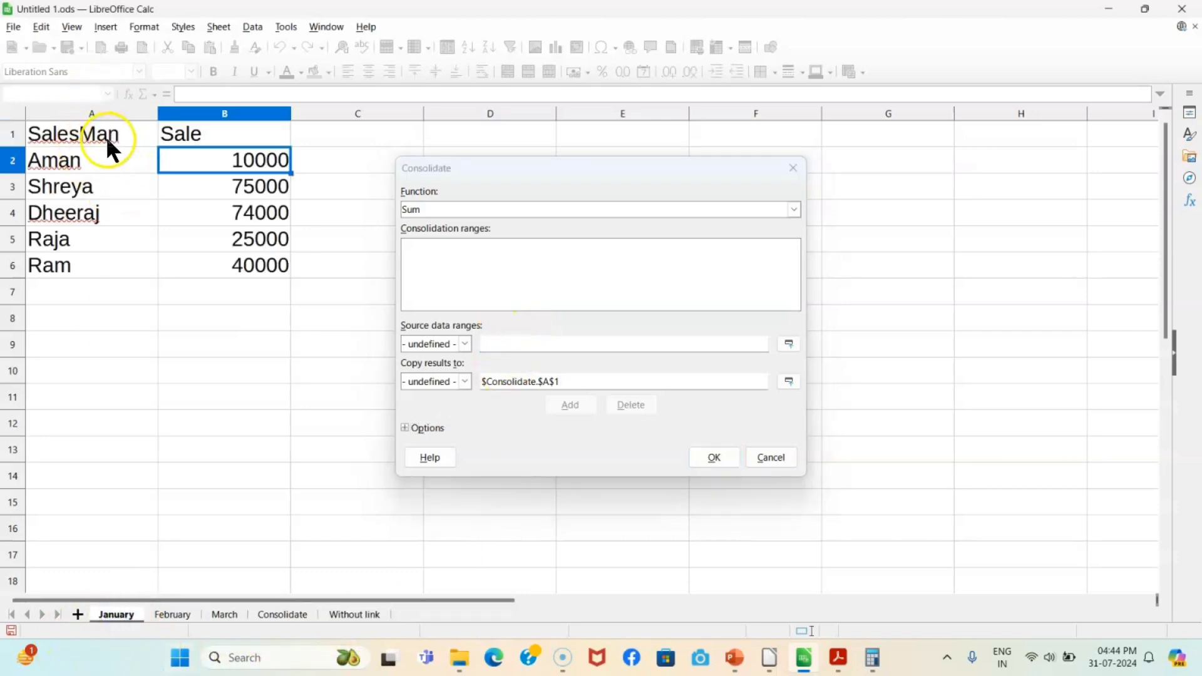
left_click_drag(103, 134, 213, 226)
left_click_drag(224, 270, 225, 271)
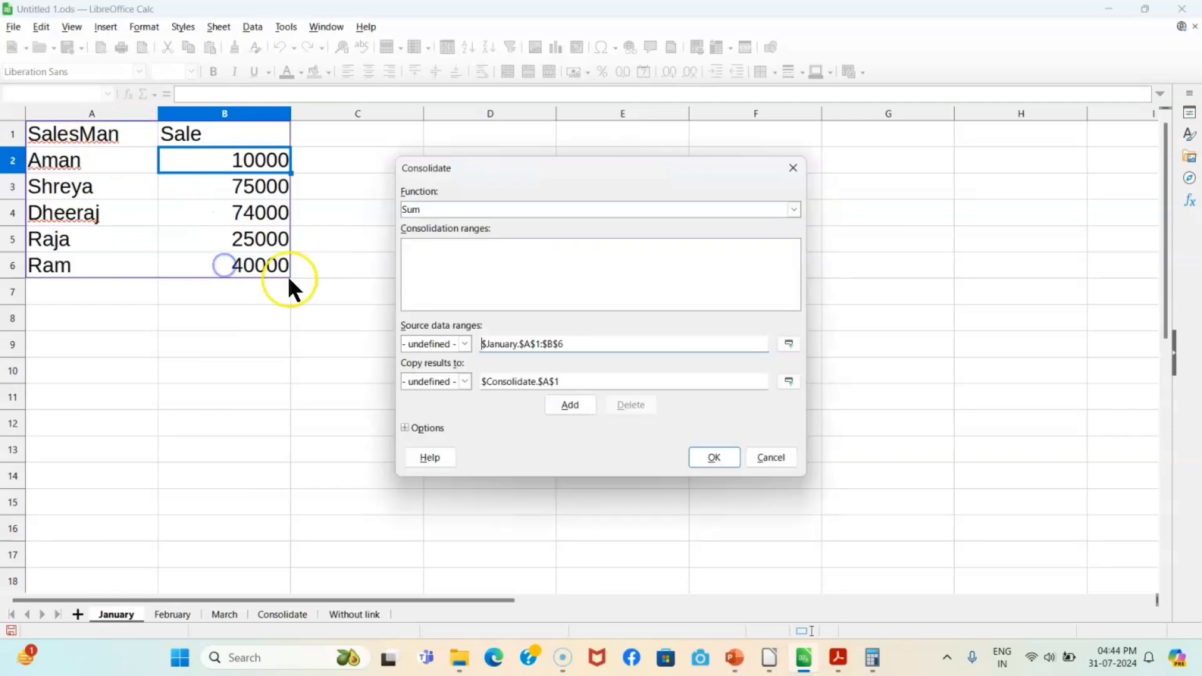
left_click(568, 404)
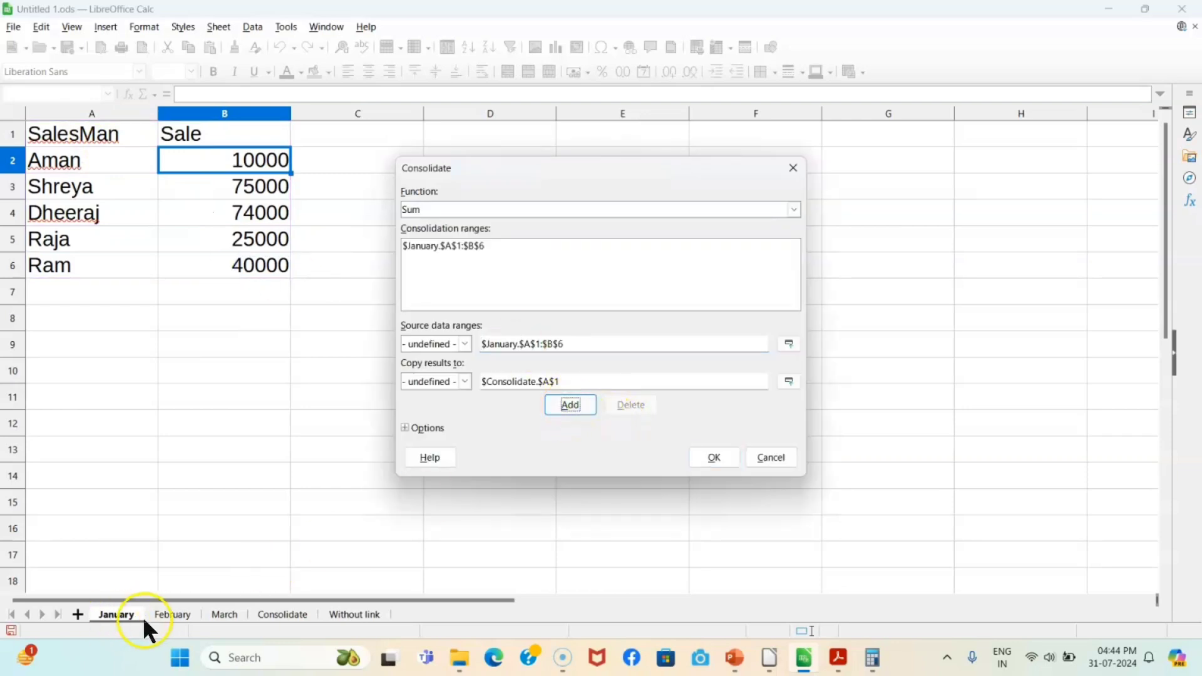
Step: Add range A1:B7 from both the February and March sheets to the consolidation ranges
left_click(175, 612)
left_click_drag(85, 129, 205, 287)
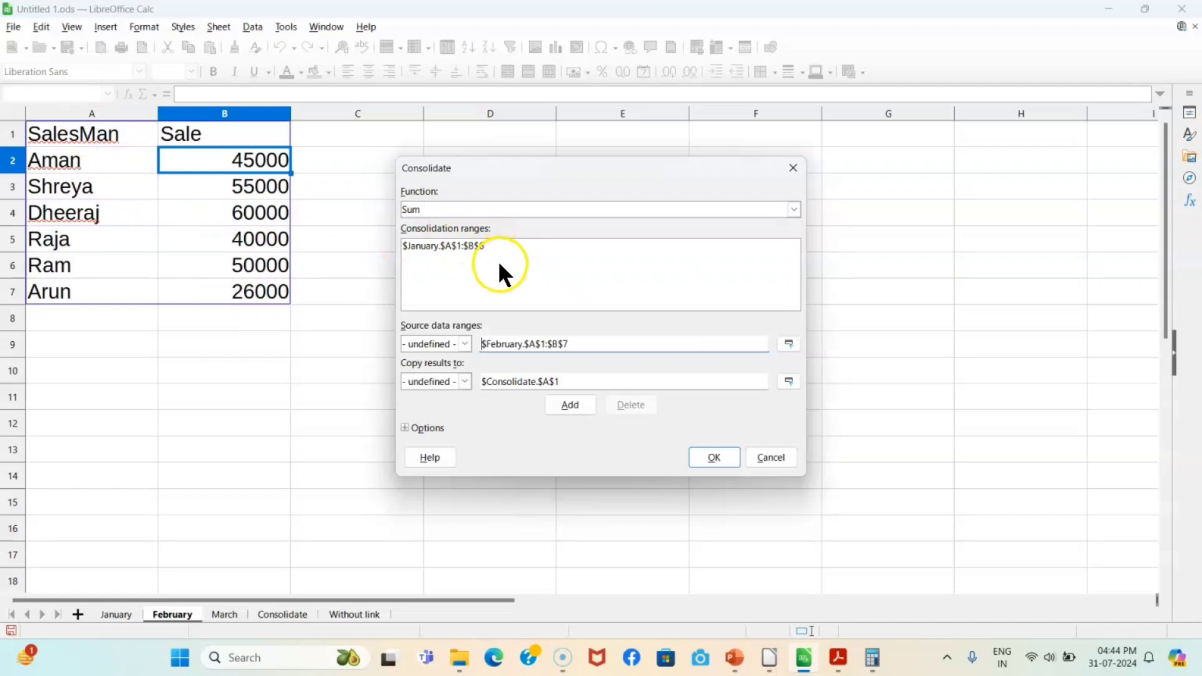
left_click(569, 406)
left_click(224, 614)
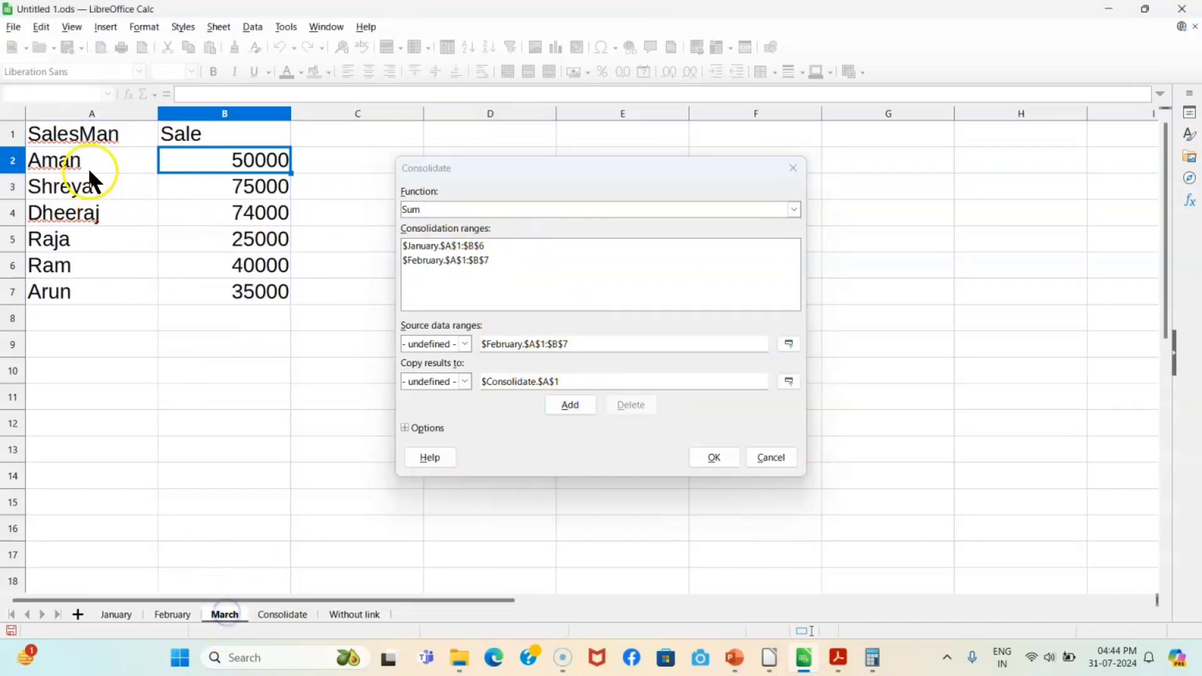
left_click_drag(88, 130, 187, 291)
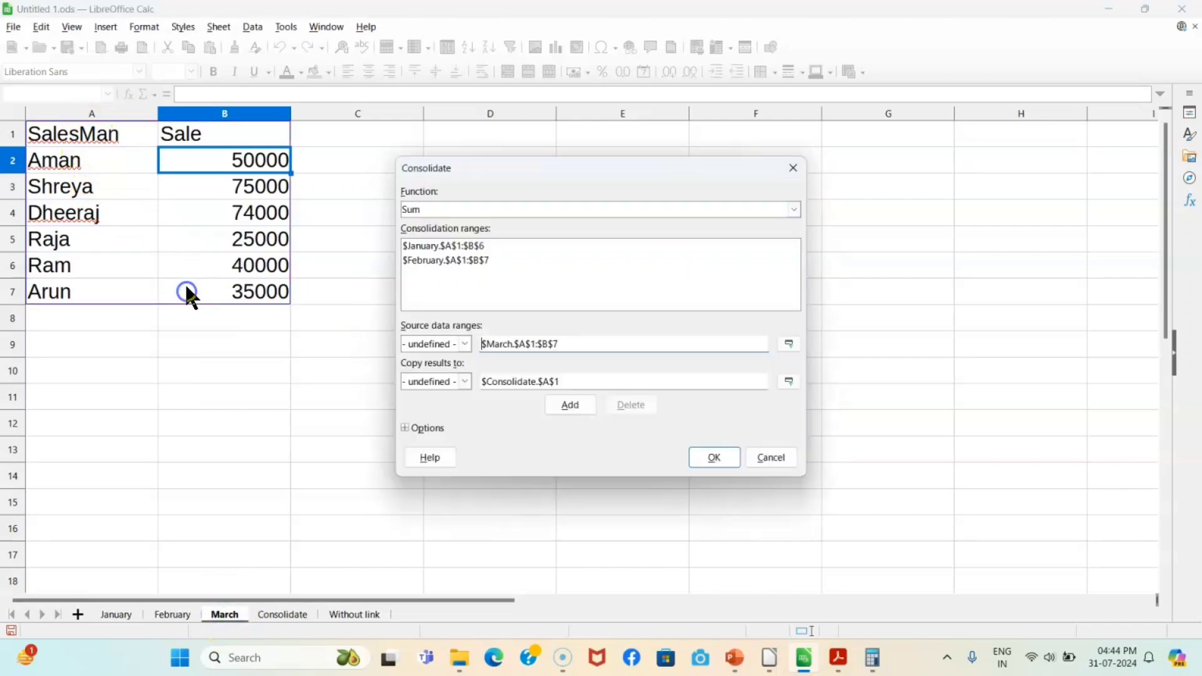
left_click(569, 404)
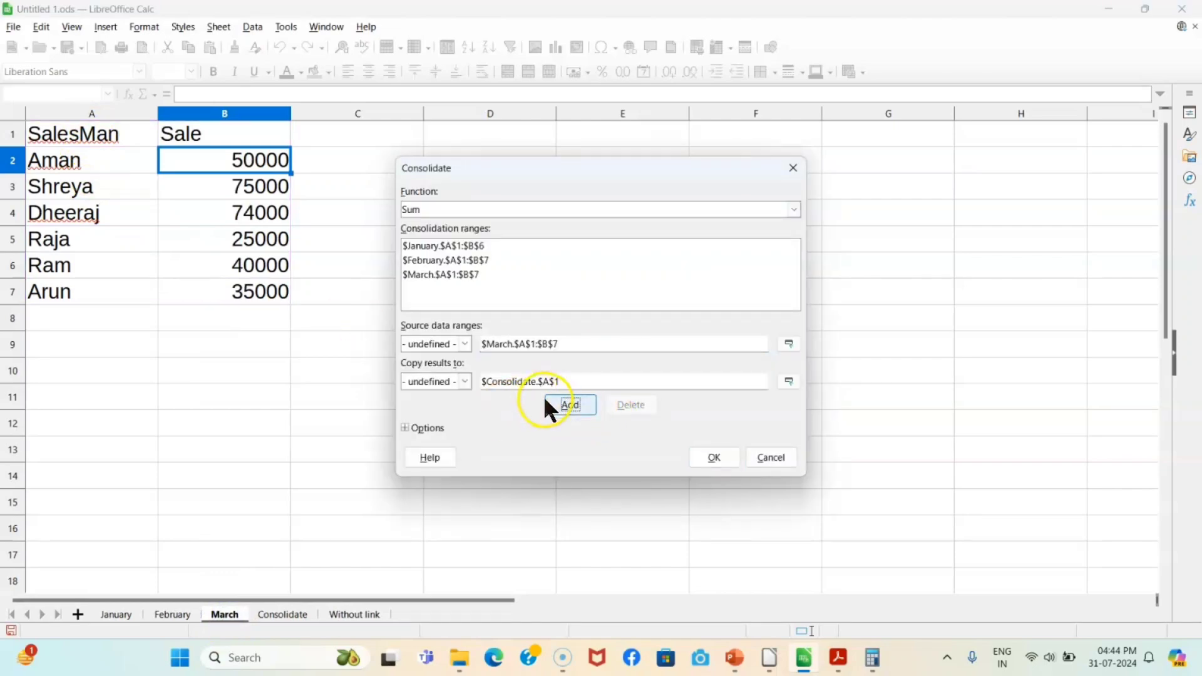
Step: Consolidate the ranges by sum into cell A1 of the Without link sheet, leaving the link to source data off
left_click_drag(567, 381, 468, 389)
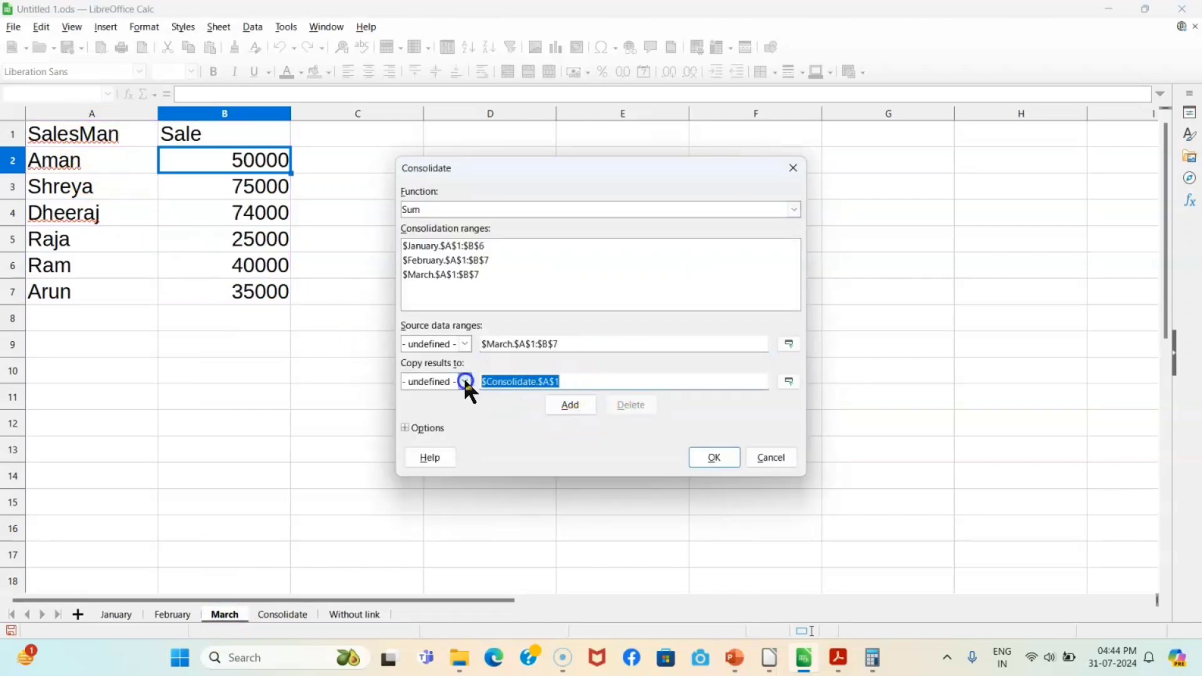
left_click(355, 614)
left_click(80, 130)
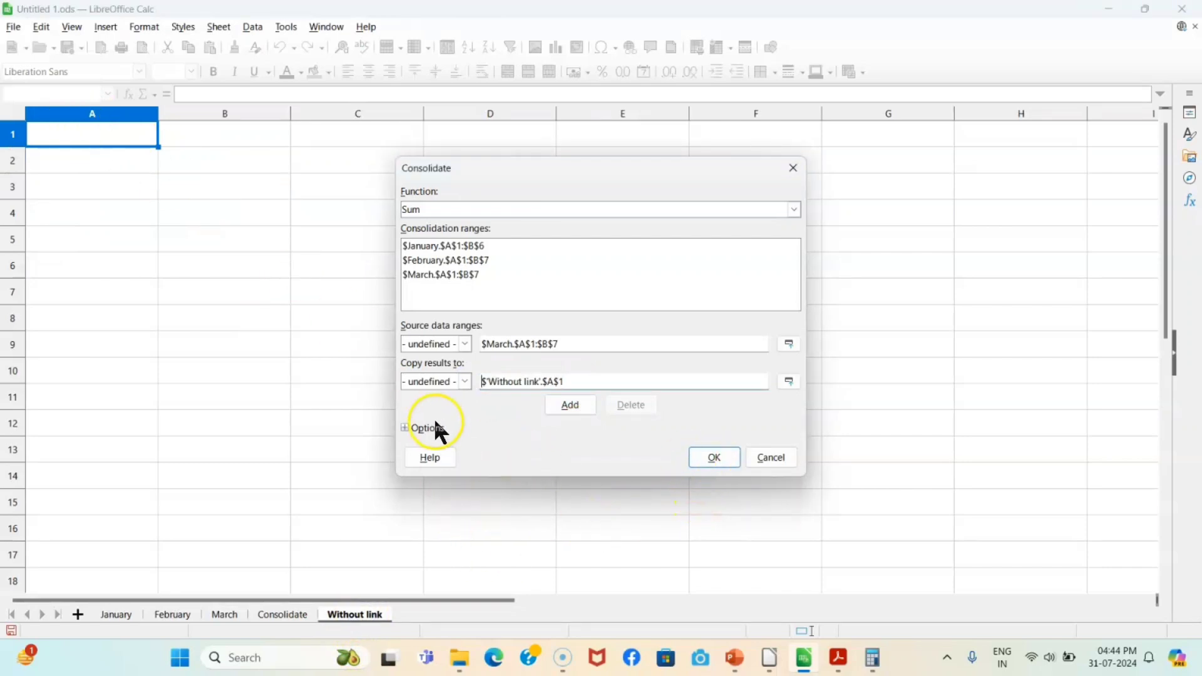
left_click(406, 428)
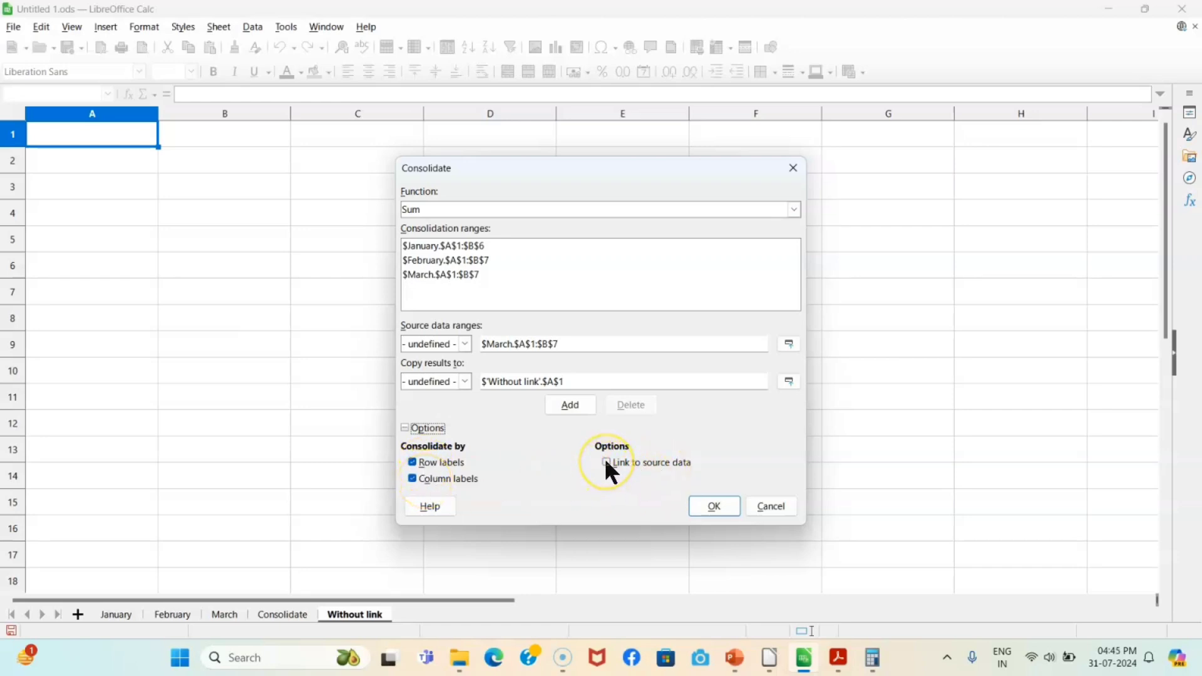
left_click(700, 514)
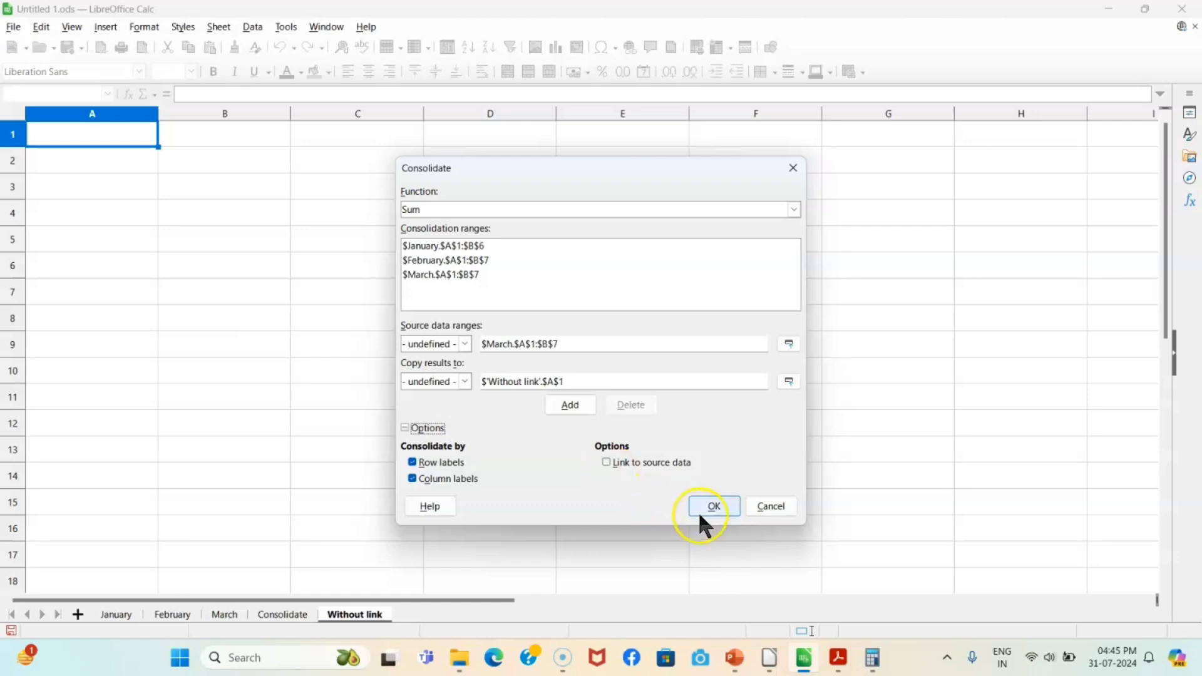
Step: Run the unlinked consolidation, and collapse the monthly details of the first two salesmen on the Consolidate sheet
left_click(715, 505)
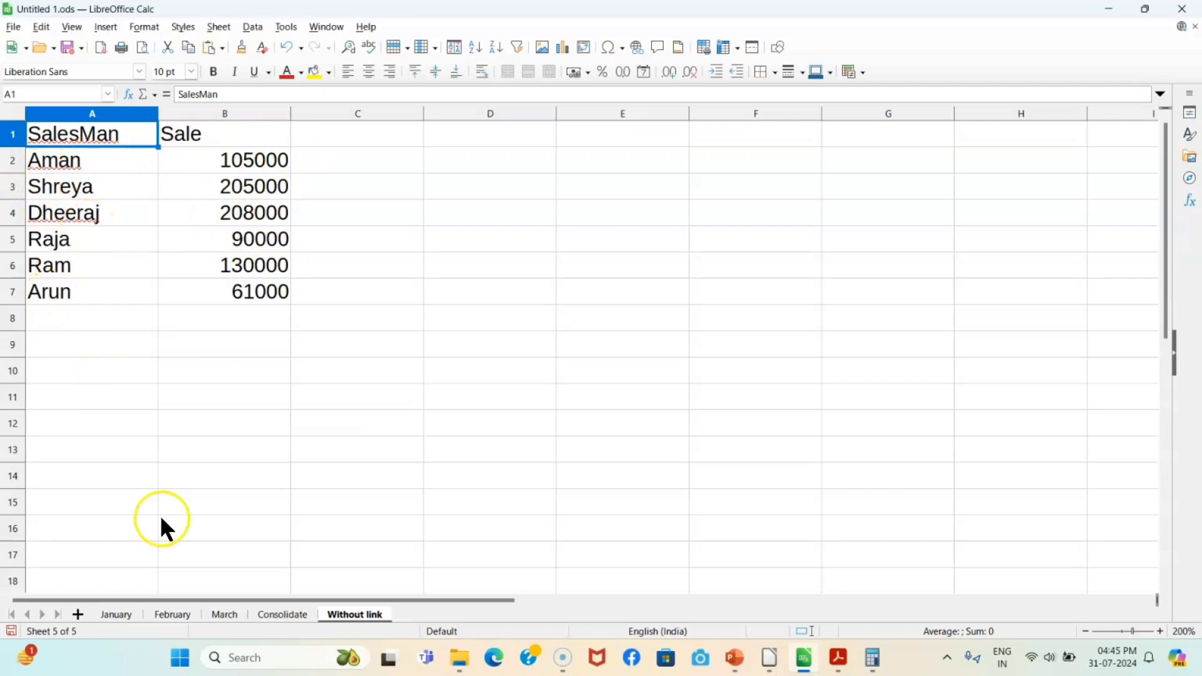
left_click(279, 615)
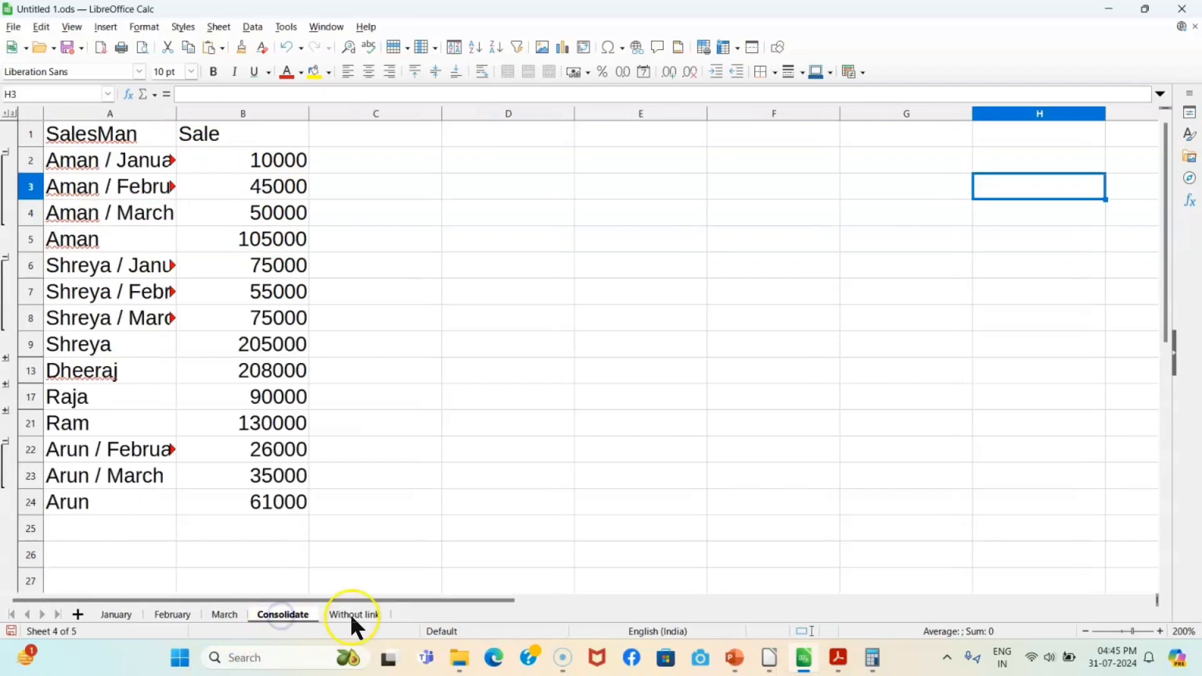
left_click(5, 152)
left_click(177, 165)
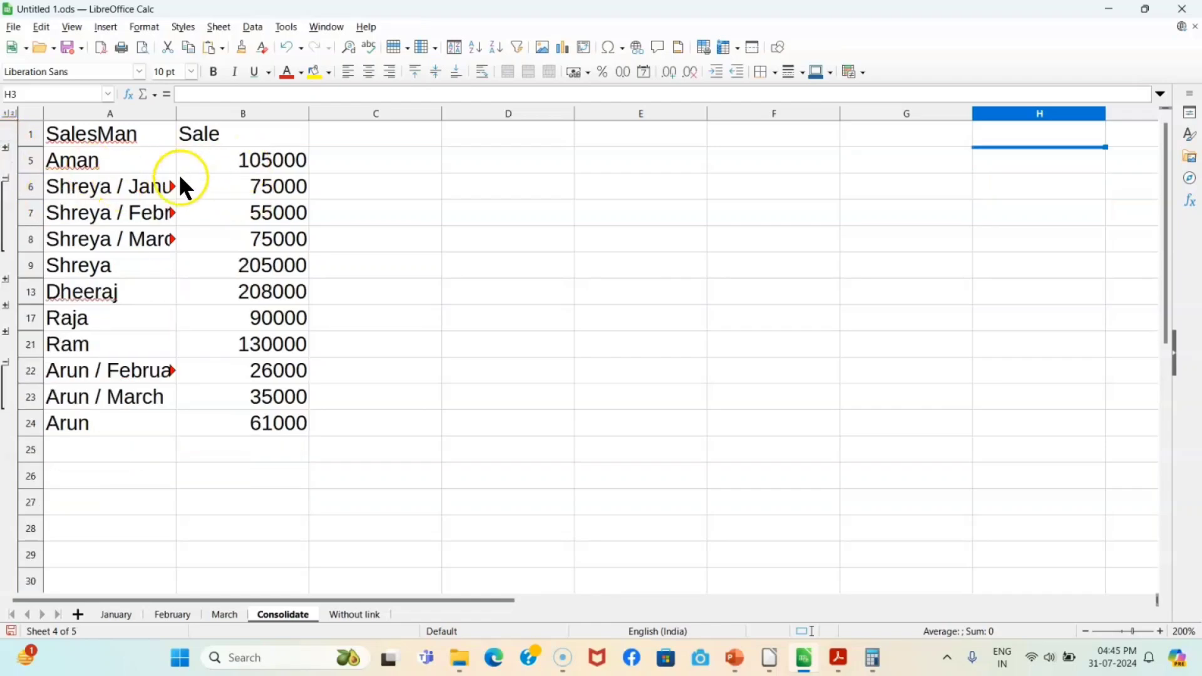
left_click(6, 179)
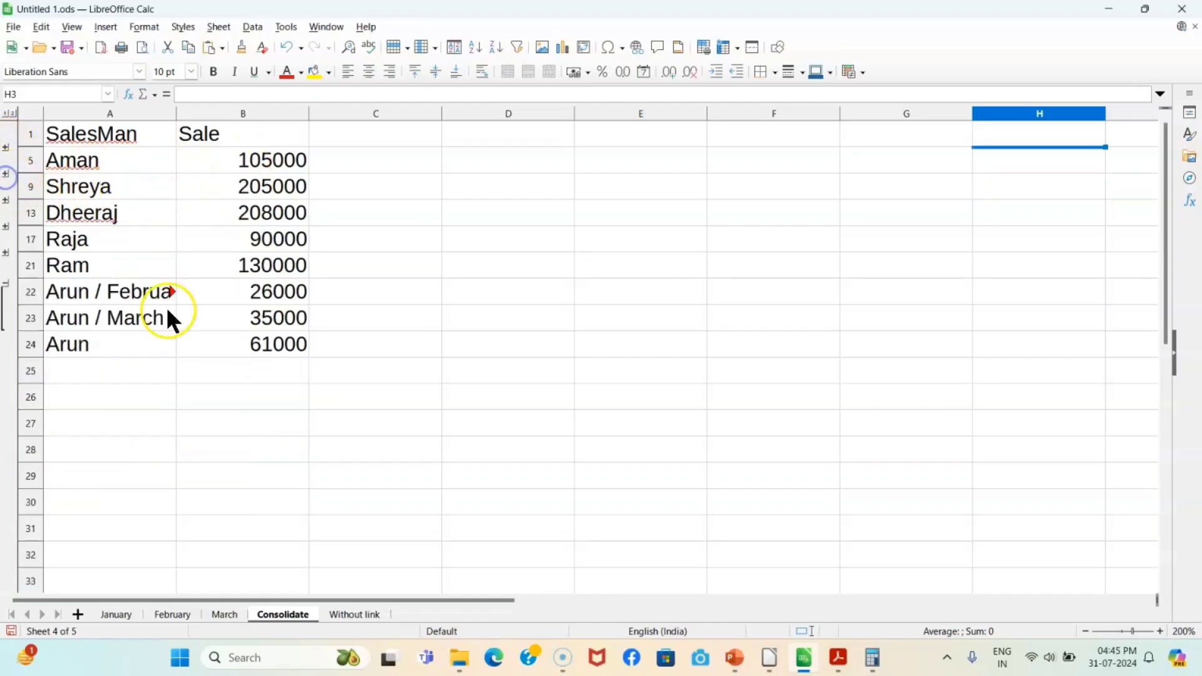
Step: Change the first salesman's sale in cell B2 of the January sheet to 700 and save the spreadsheet
left_click(352, 615)
left_click(119, 616)
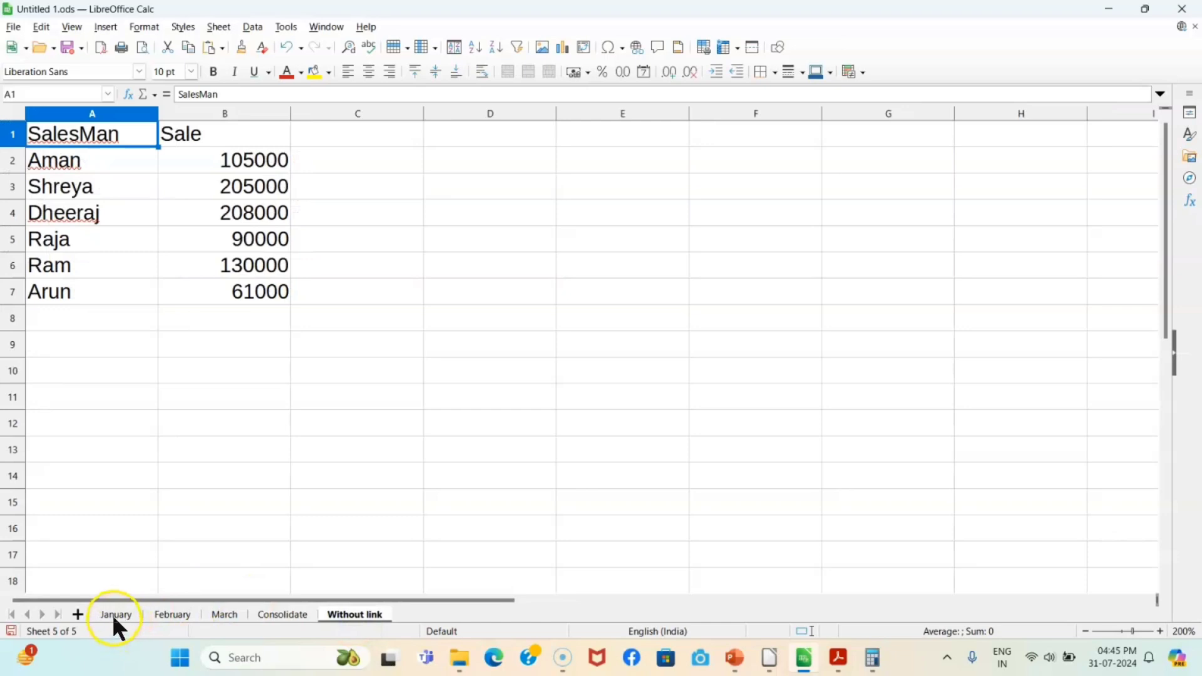
left_click(275, 164)
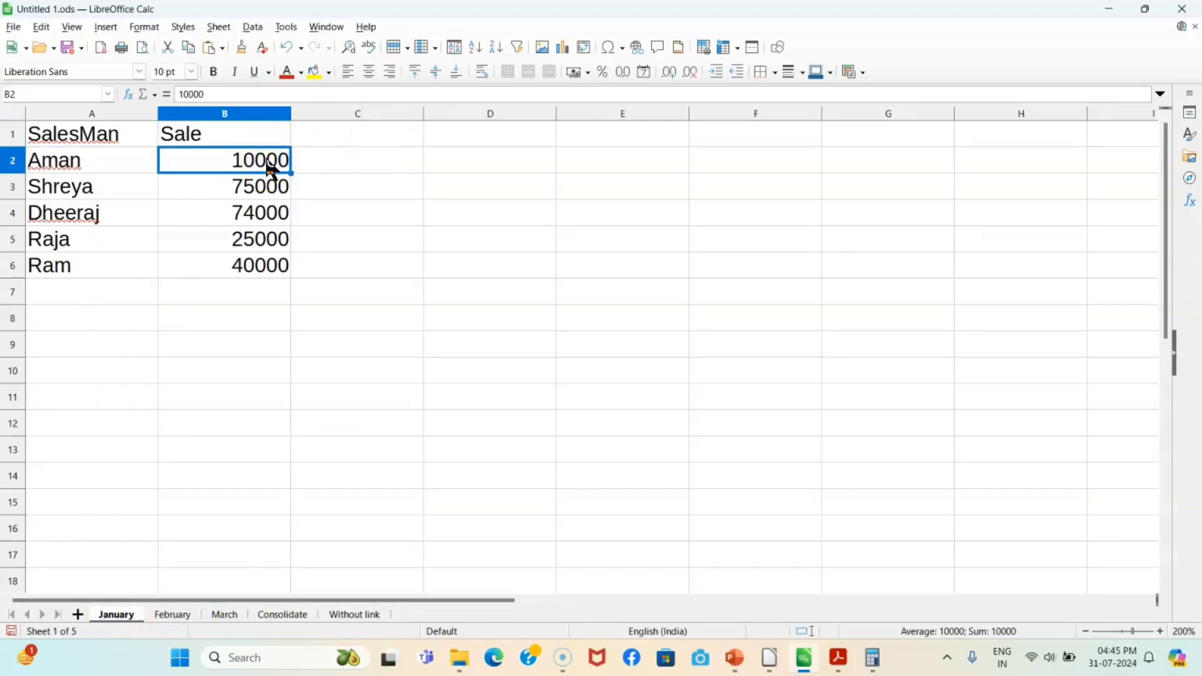
type("700")
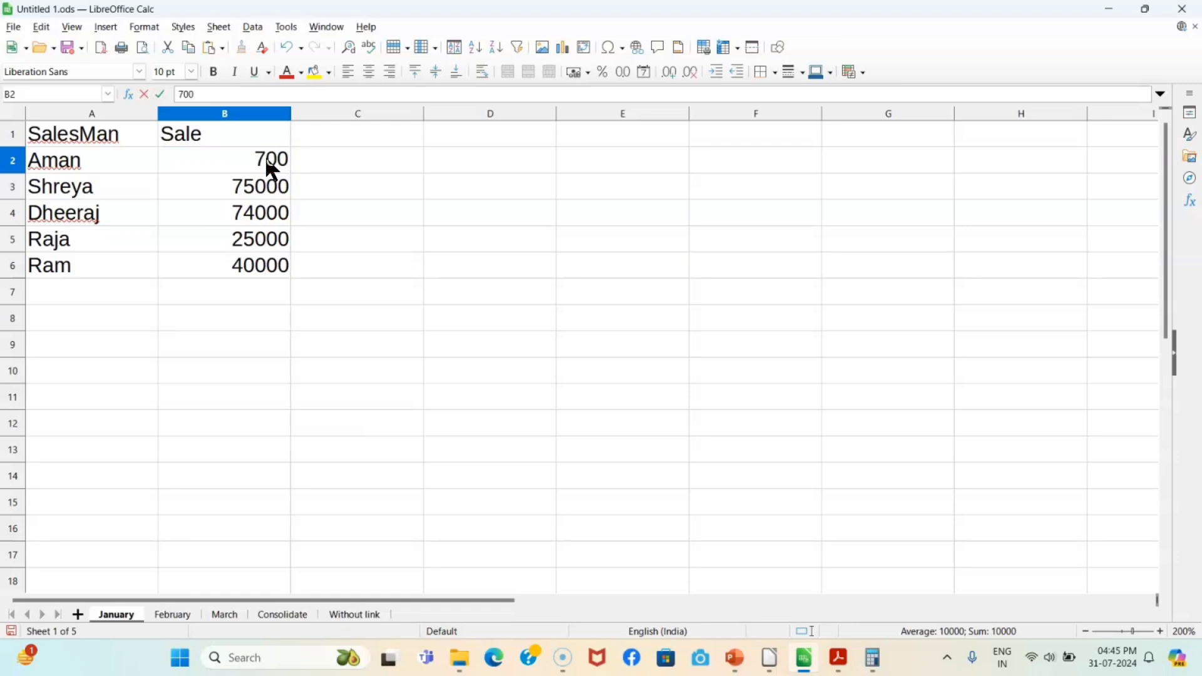
key("Return")
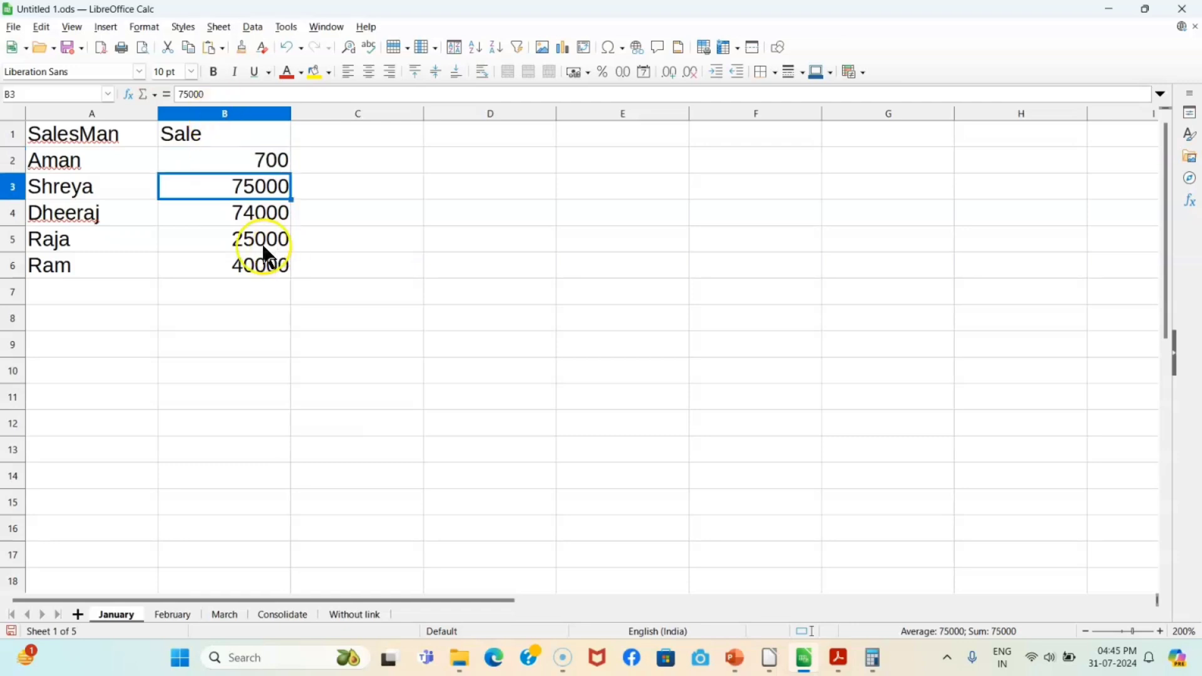
left_click(67, 49)
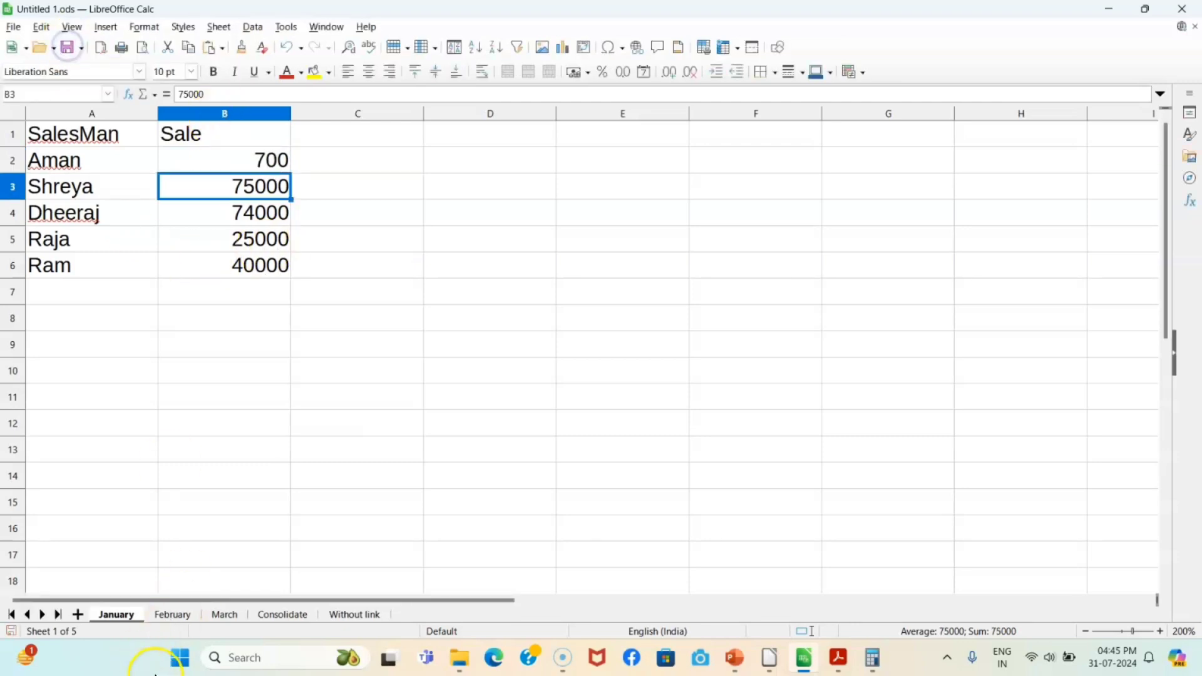
Step: Compare the first salesman's total on the Consolidate and Without link sheets, expanding his monthly details on the linked sheet
left_click(295, 615)
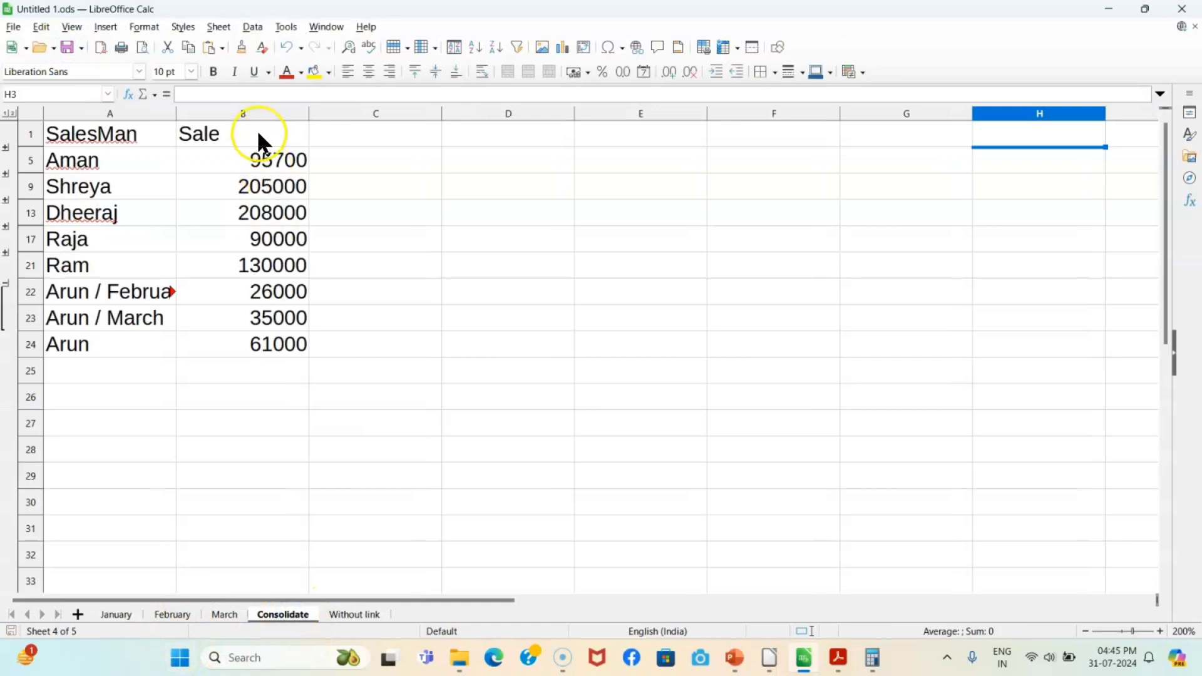
left_click(262, 167)
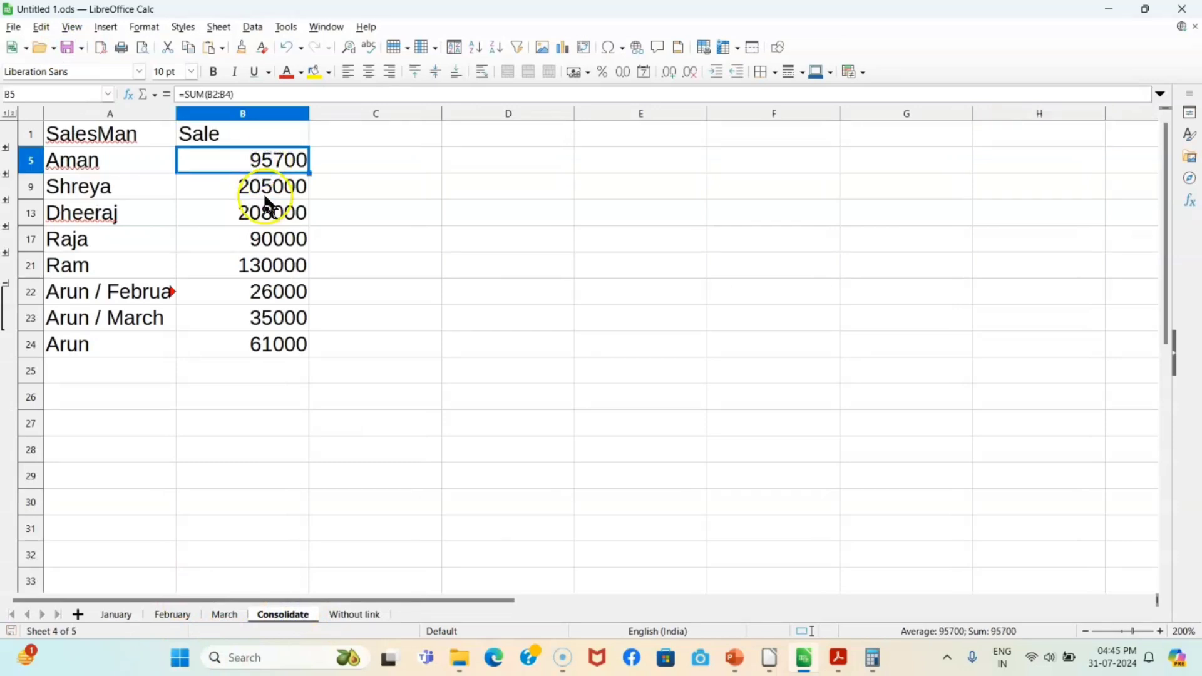
left_click(355, 604)
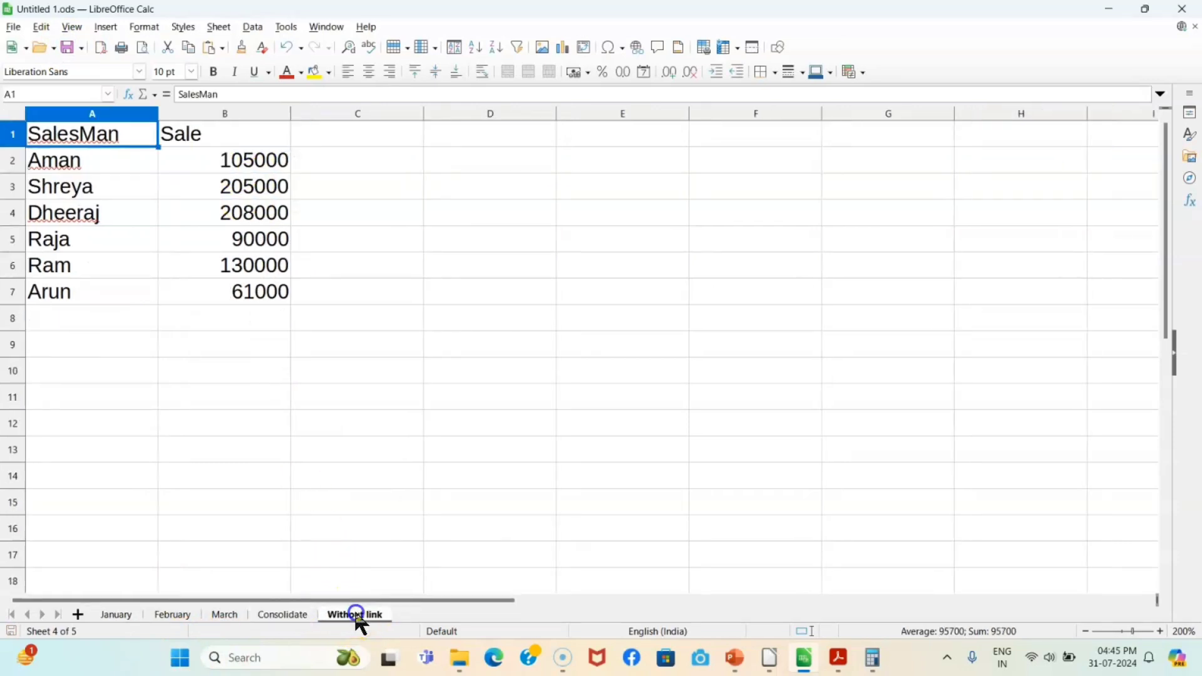
left_click(268, 172)
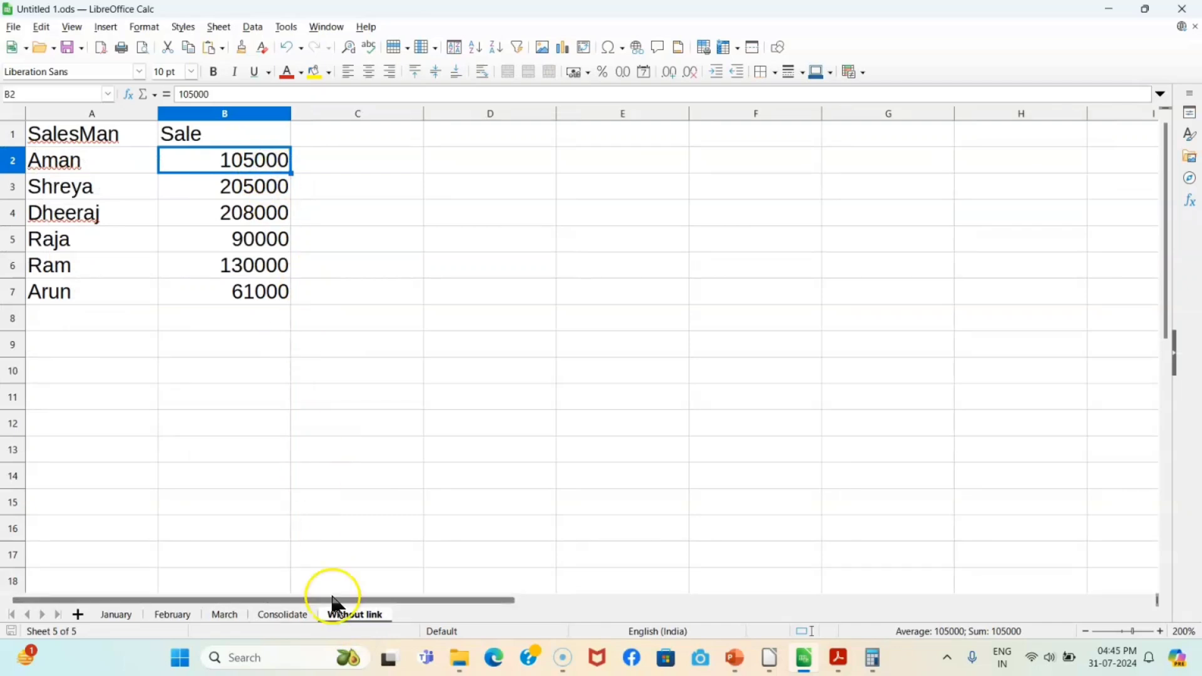
left_click(282, 620)
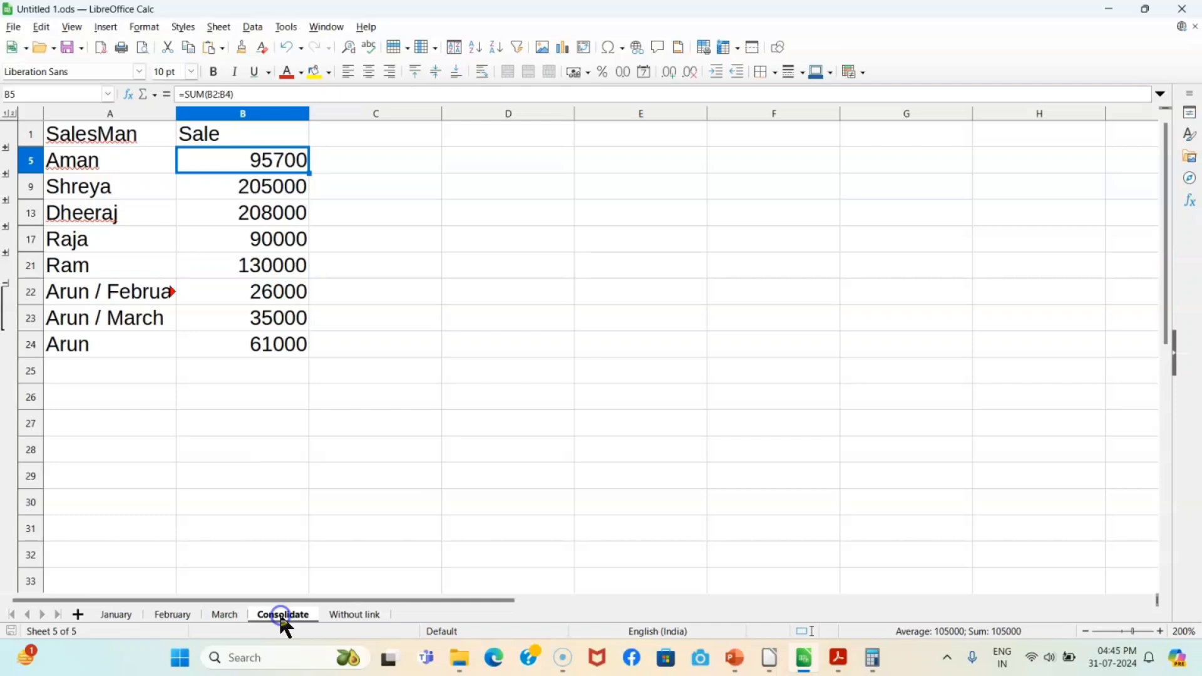
left_click(269, 168)
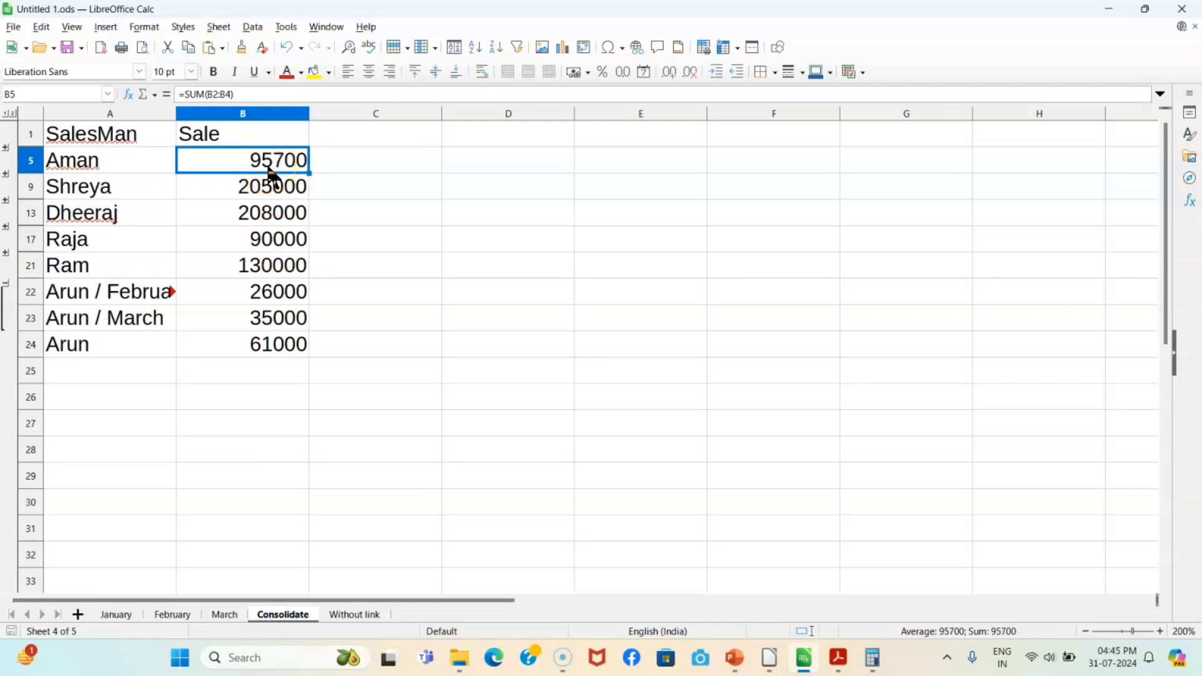
left_click(9, 152)
left_click(294, 161)
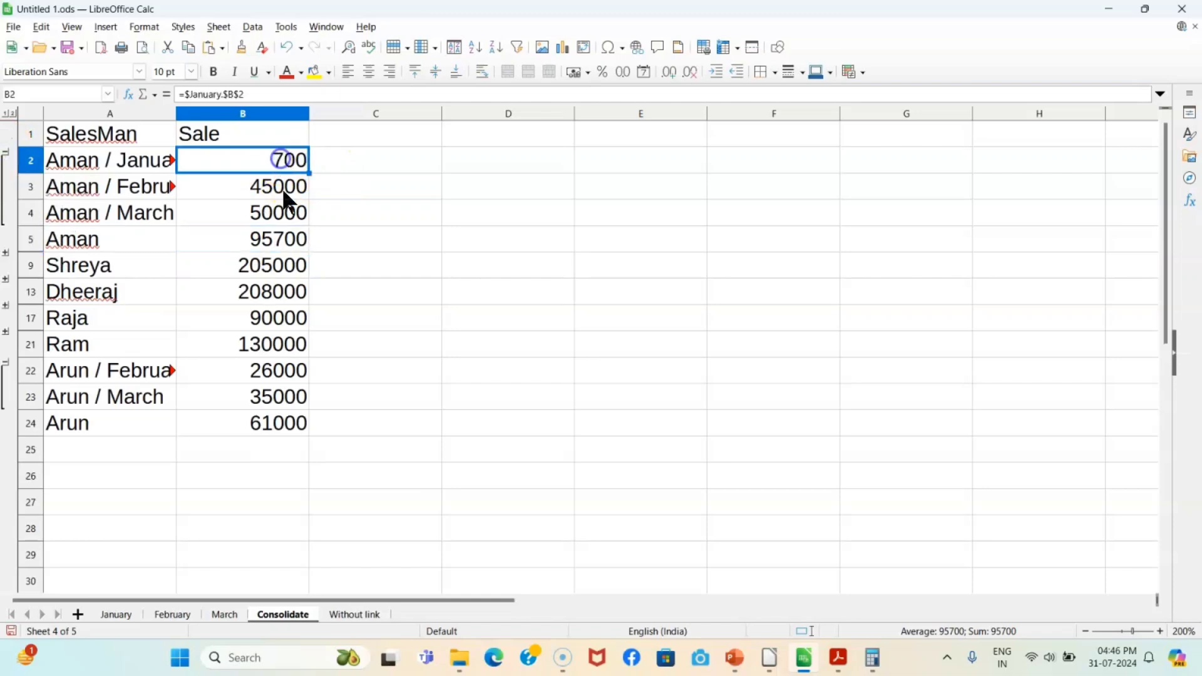
left_click(355, 616)
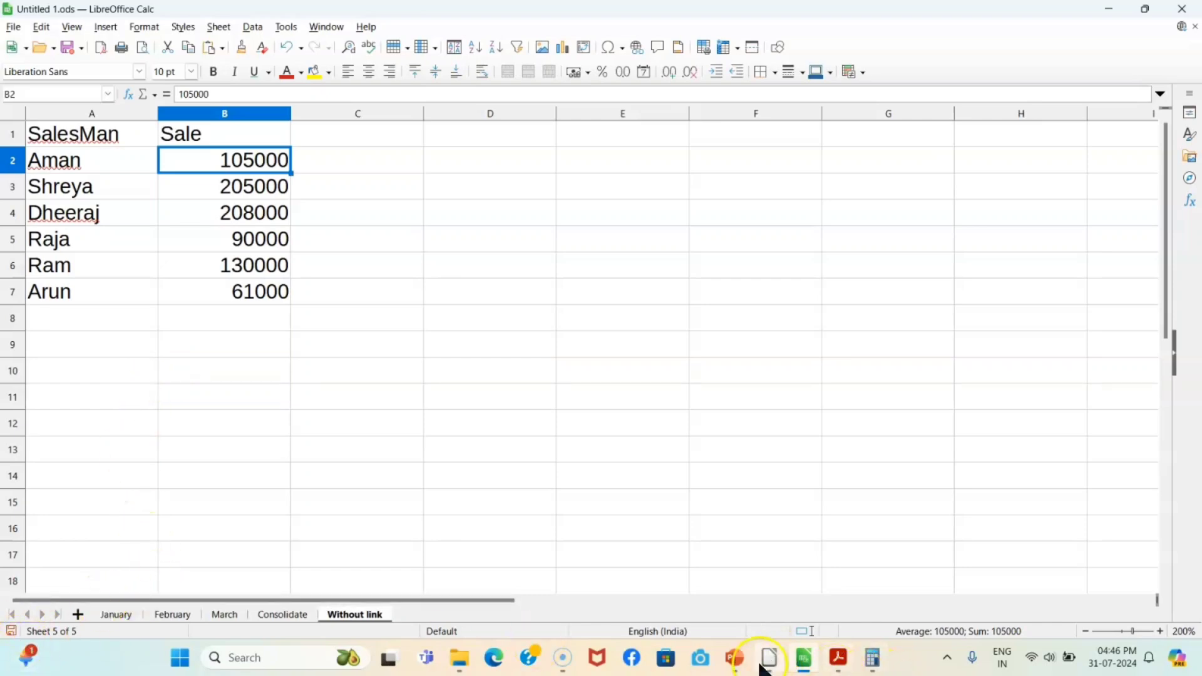
Step: Switch to PowerPoint and present the Subtotals slide as a full-screen slide show
left_click(733, 664)
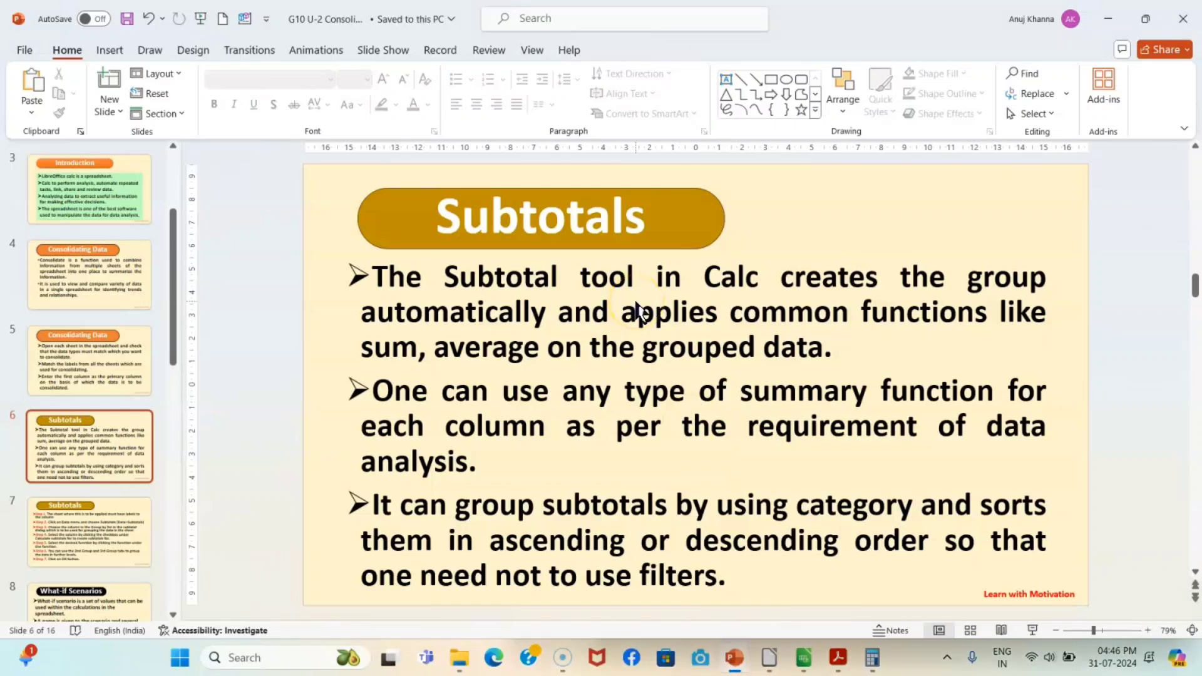
key("shift+F5")
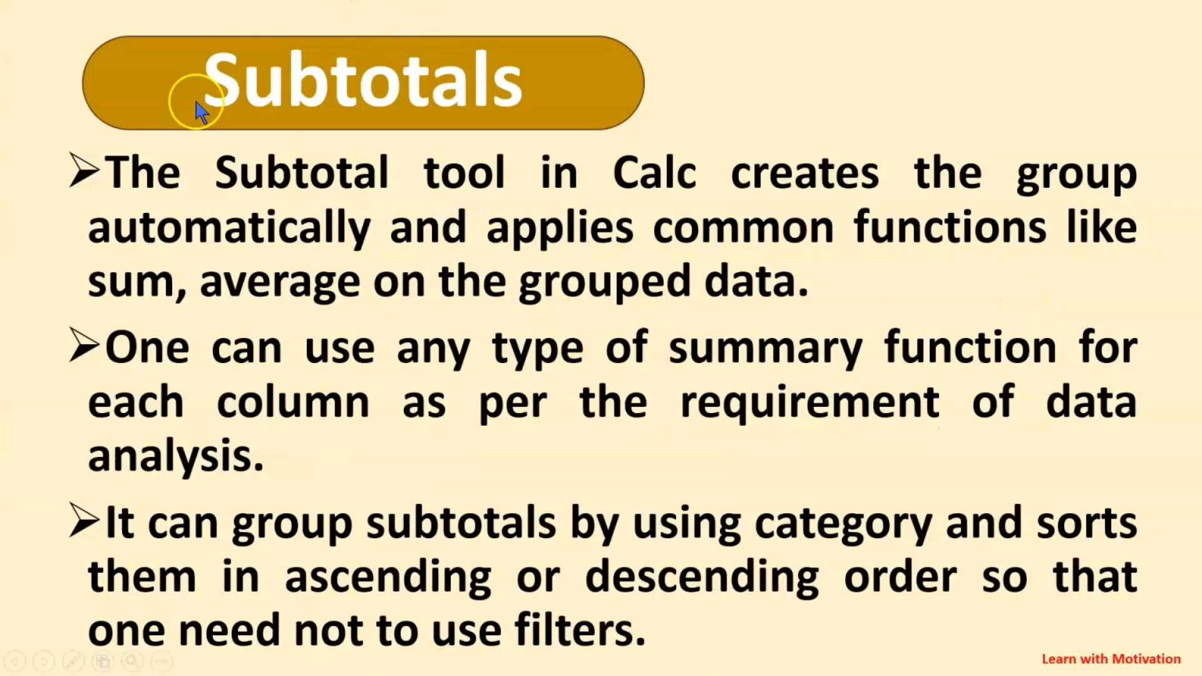
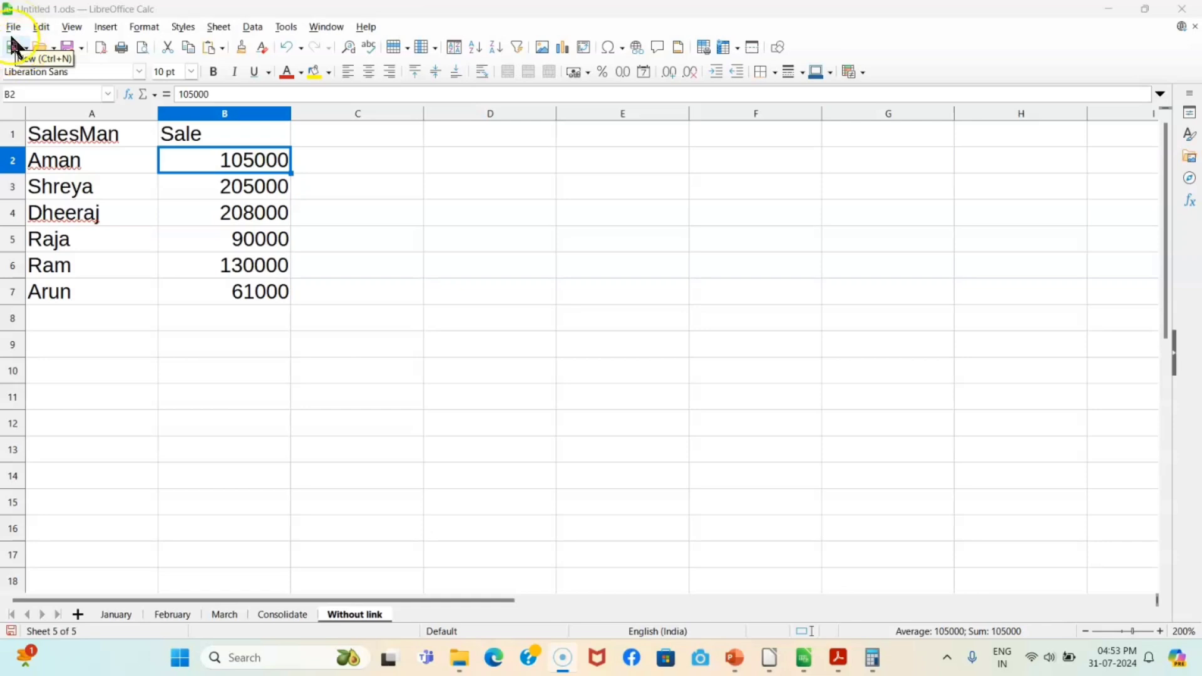
Step: Create a new spreadsheet in LibreOffice Calc and rename its only sheet Subtotal
left_click(25, 48)
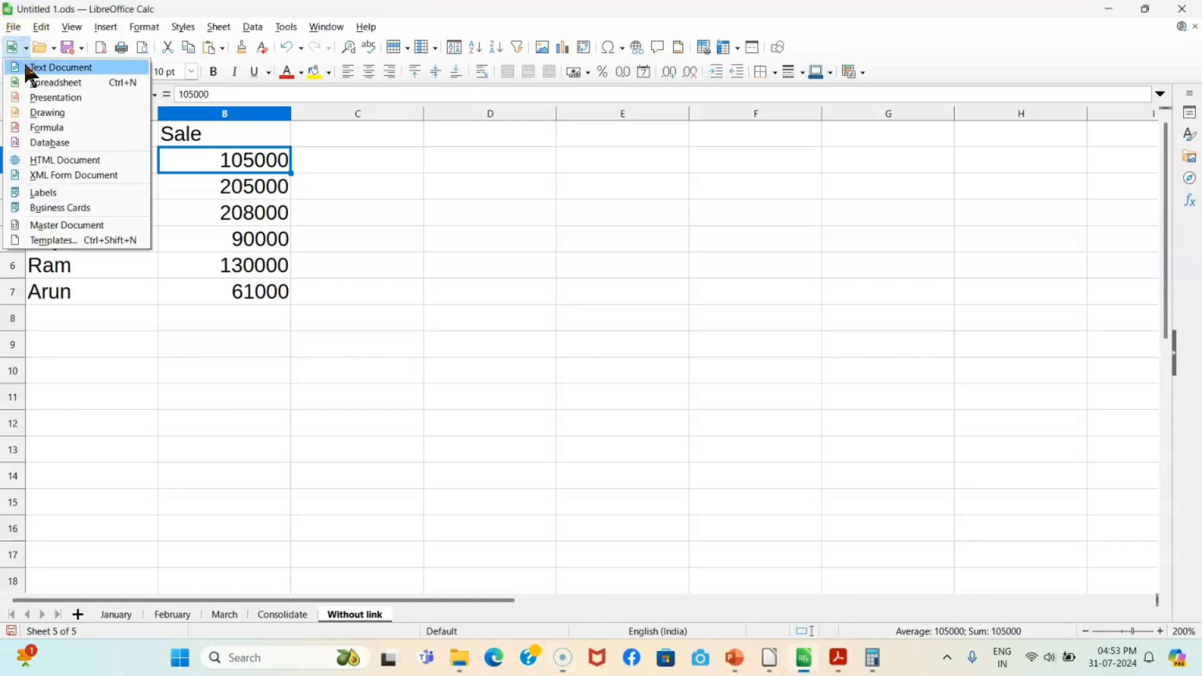
left_click(28, 82)
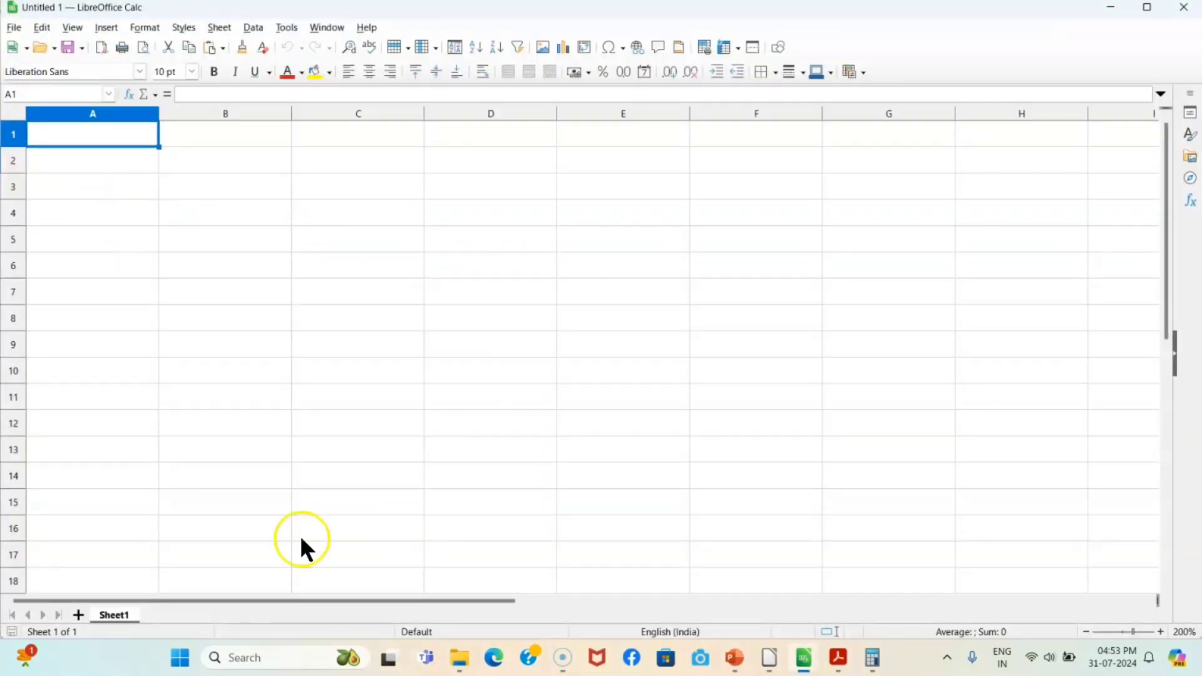
right_click(113, 610)
left_click(169, 493)
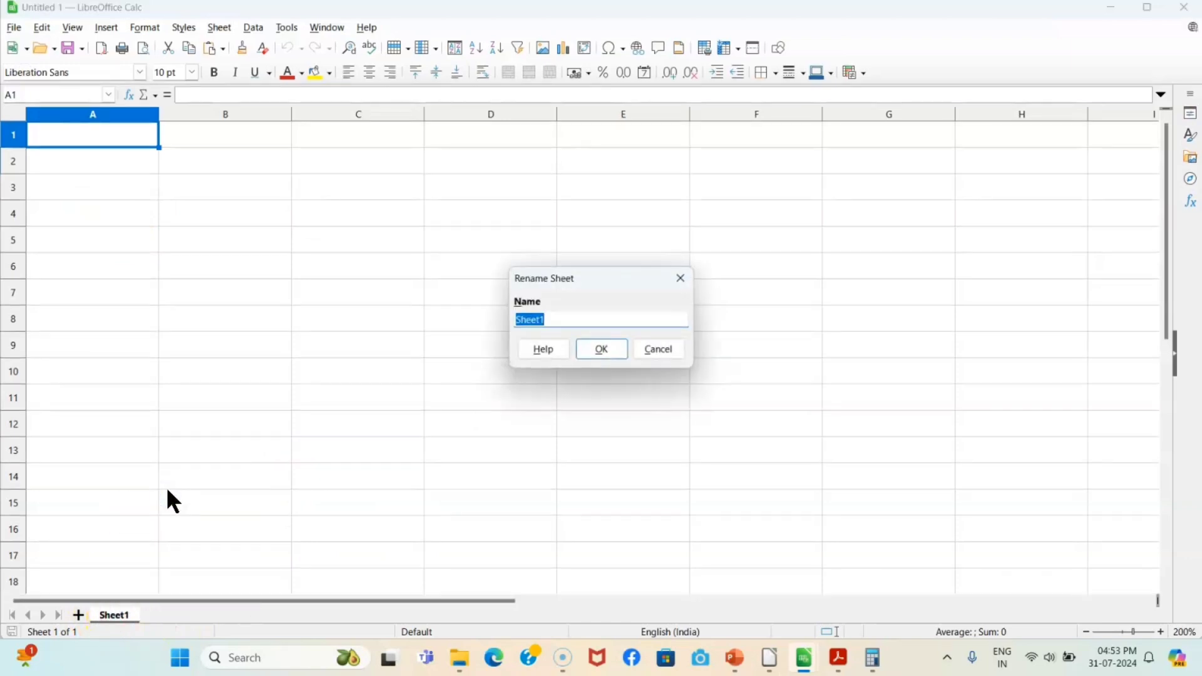
type("Subto")
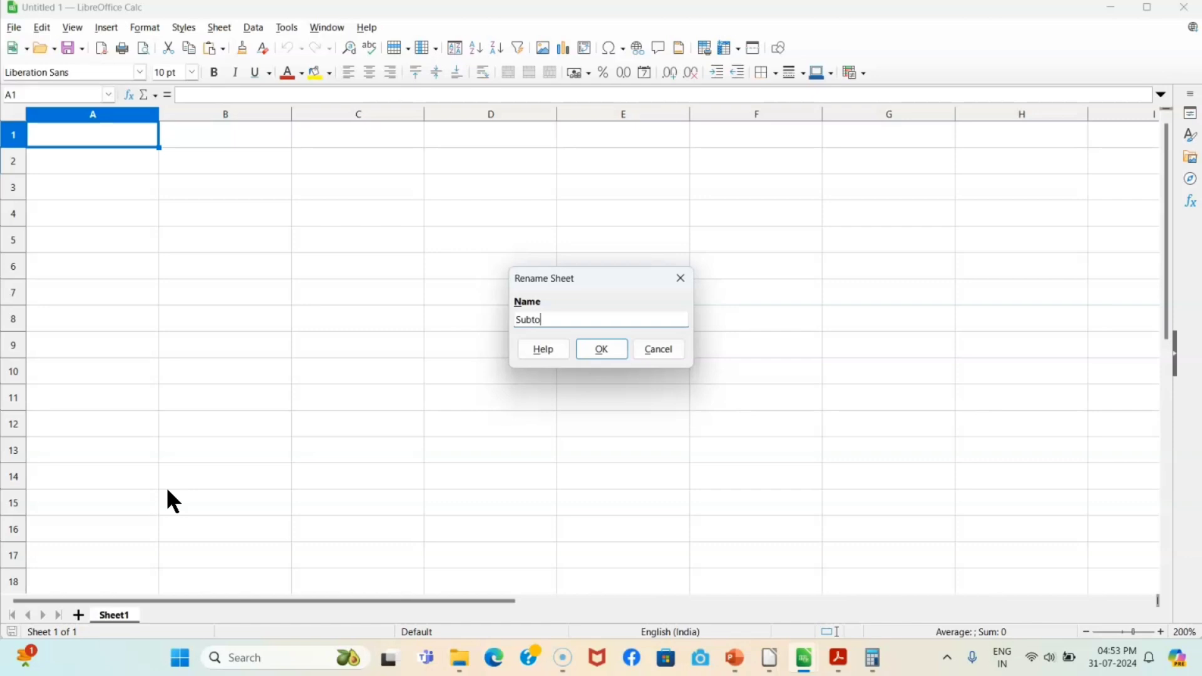
type("tal")
key("Return")
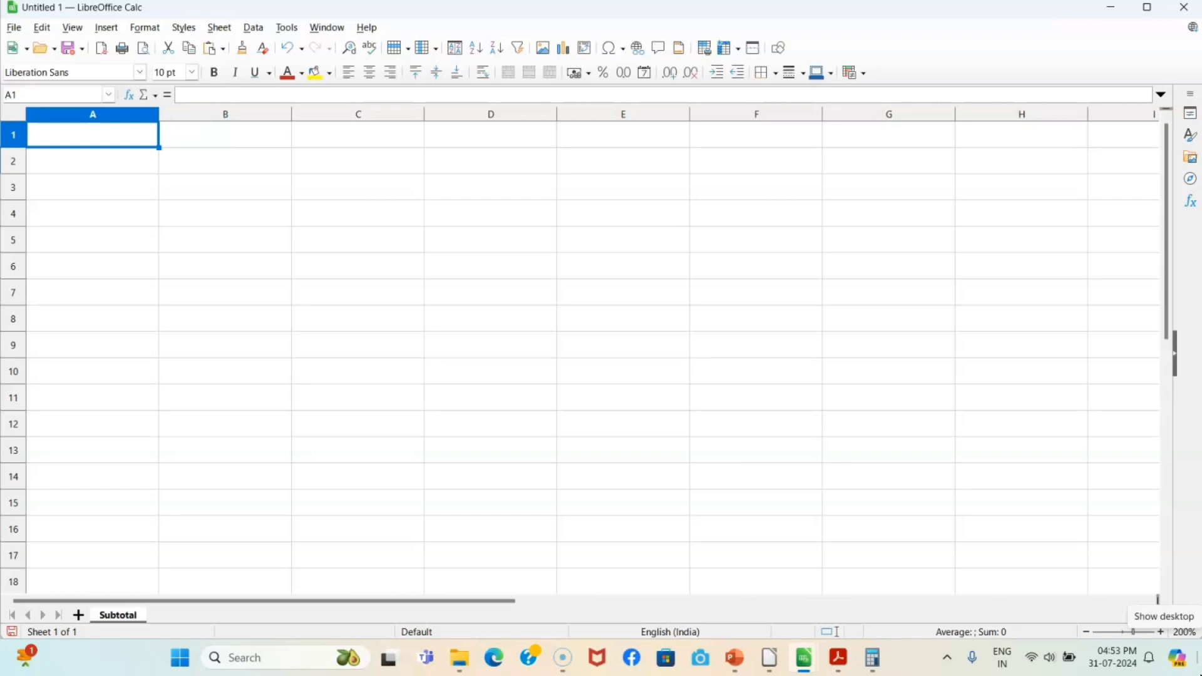
Step: Enter the heading Items Name in cell A1 and list Mouse, Keyboard, CPU and Monitor in A2:A5
type("Item")
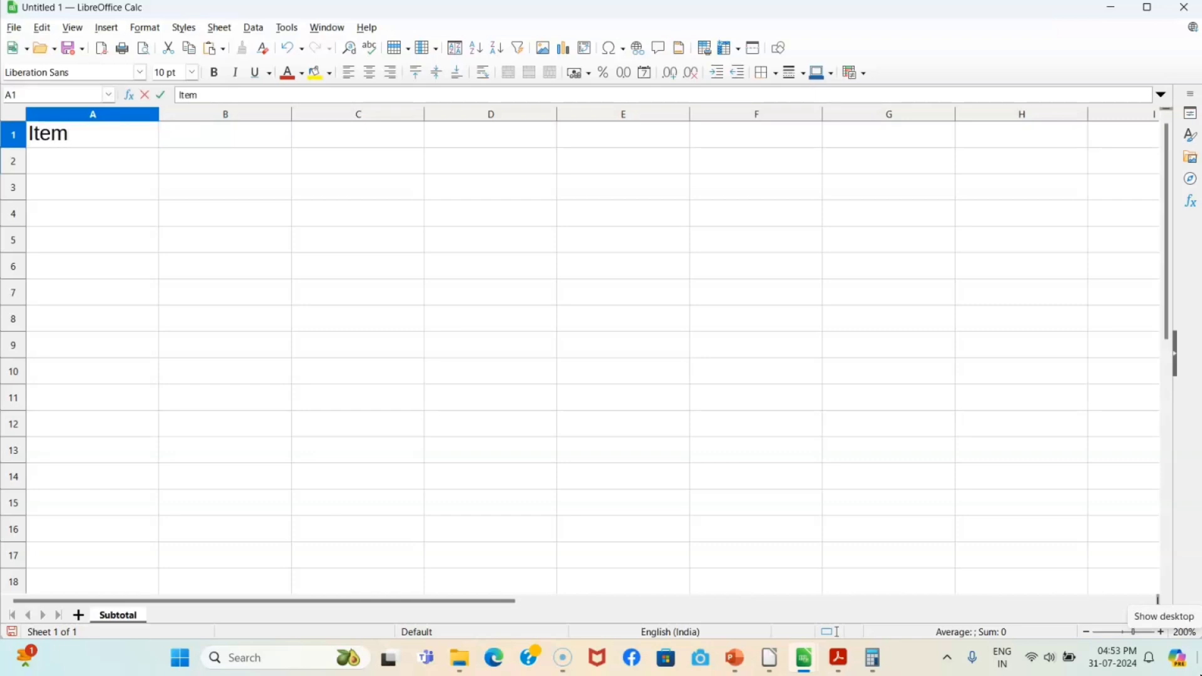
type("s Name")
key("Return")
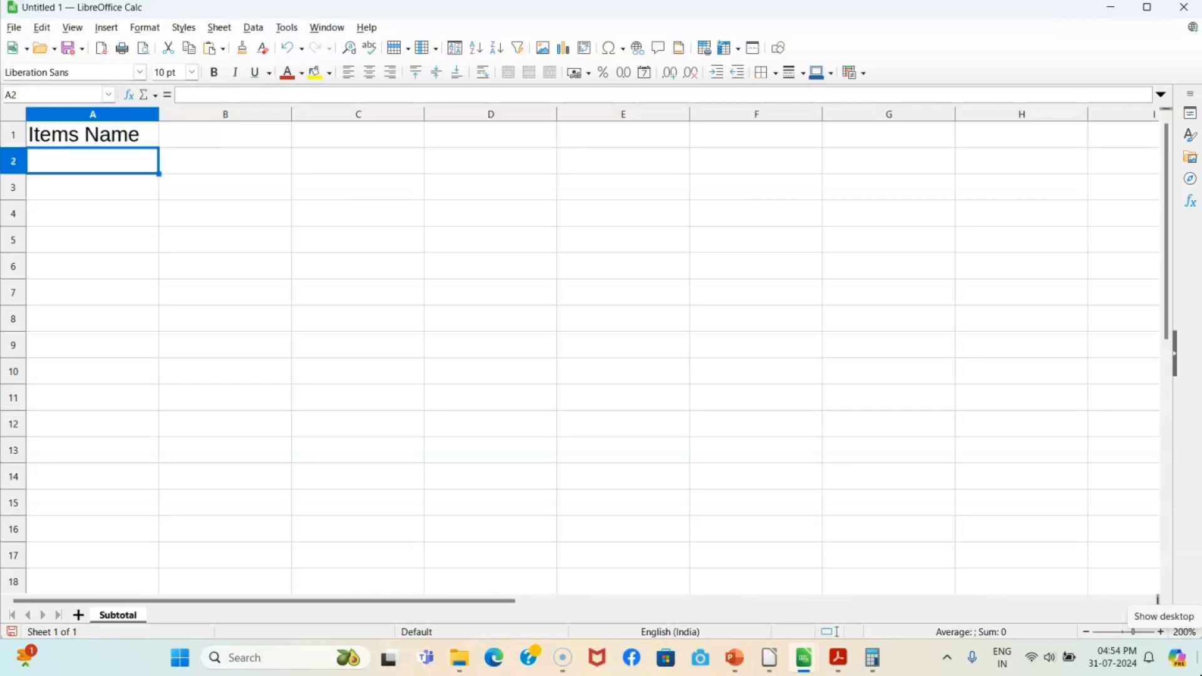
type("Mouse")
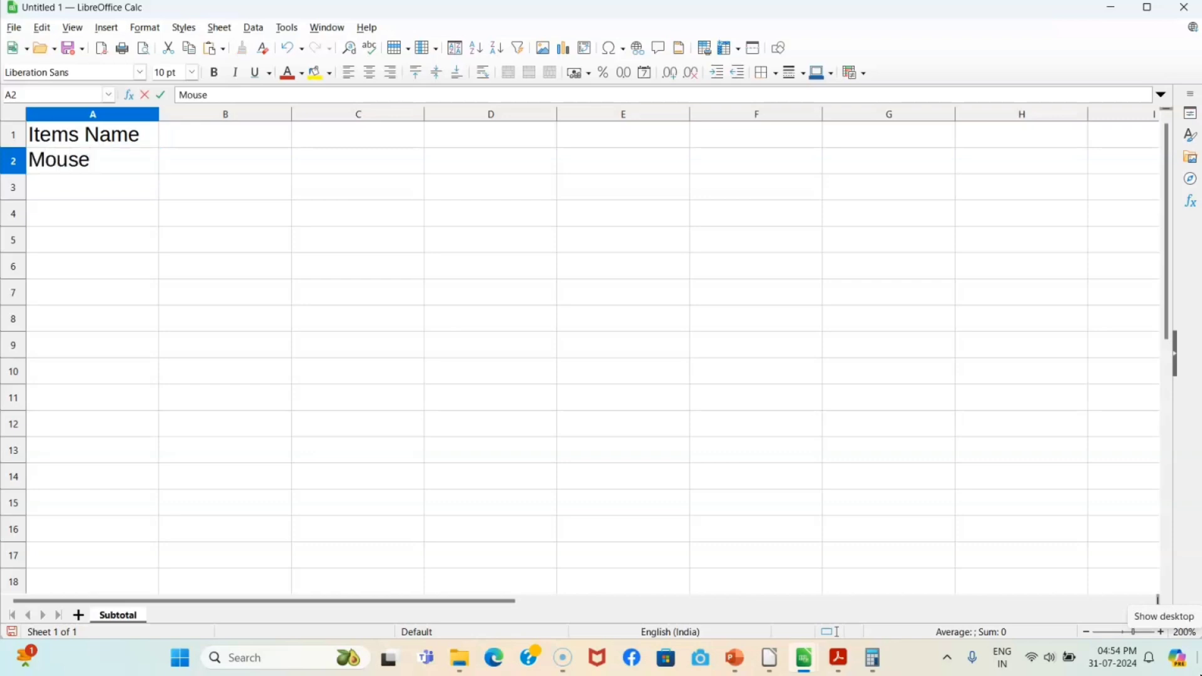
key("Return")
type("K")
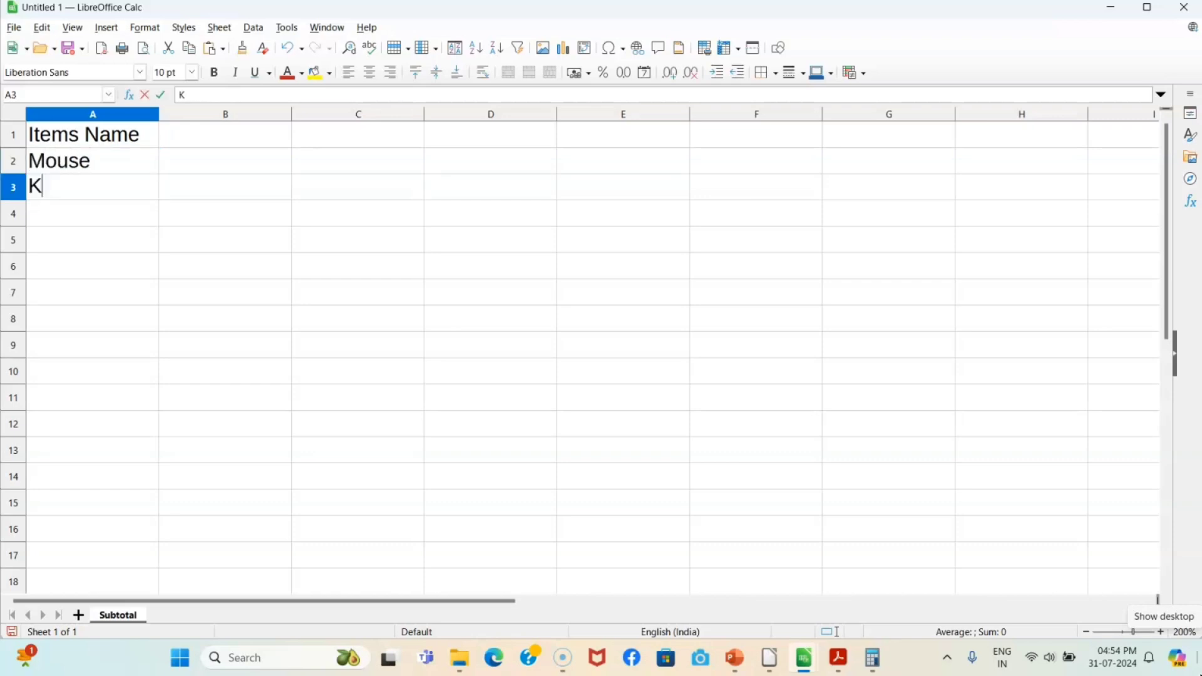
type("eyboard")
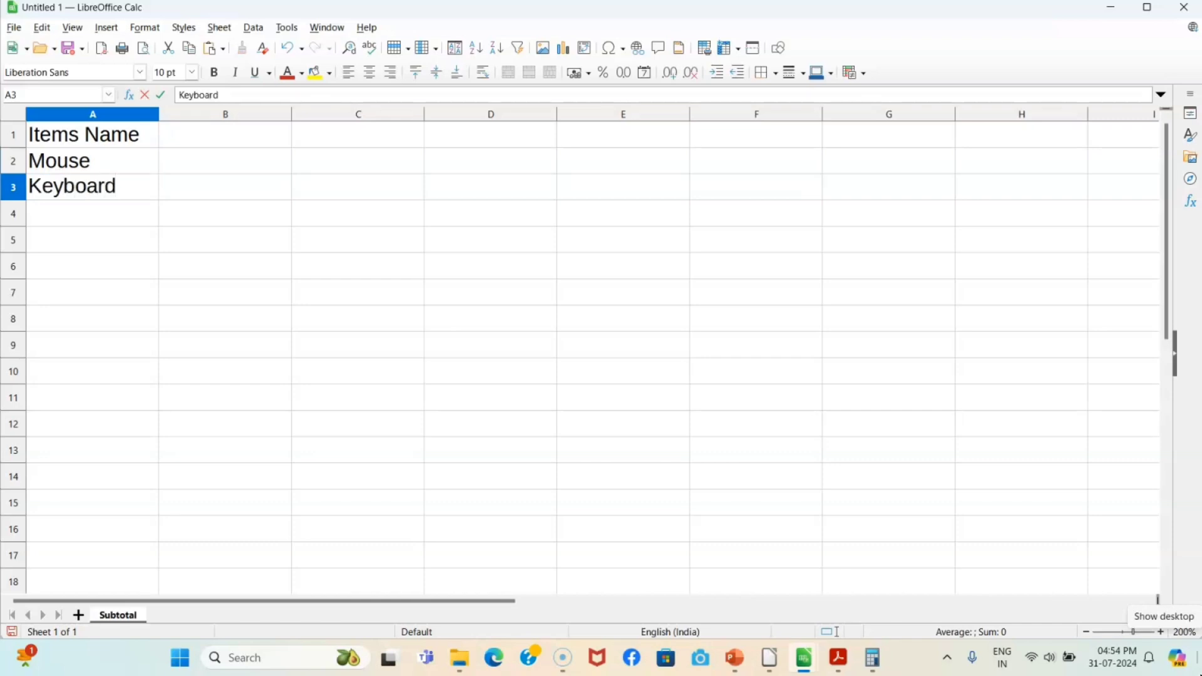
key("Return")
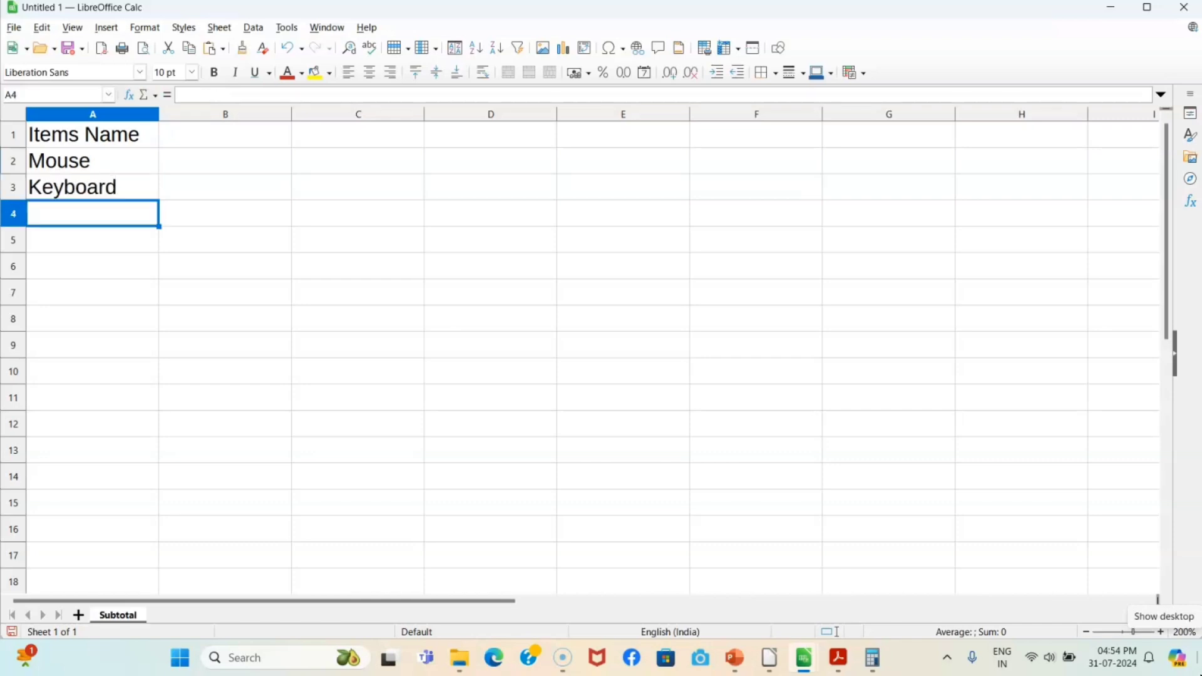
type("CP")
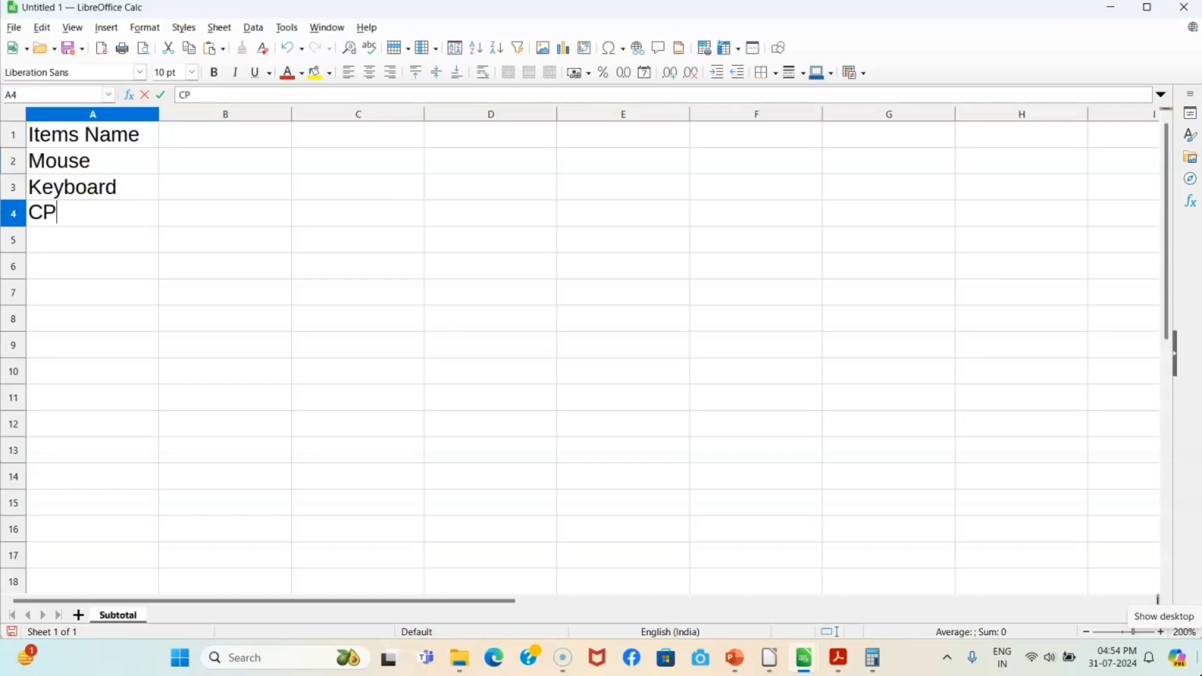
type("U")
key("Return")
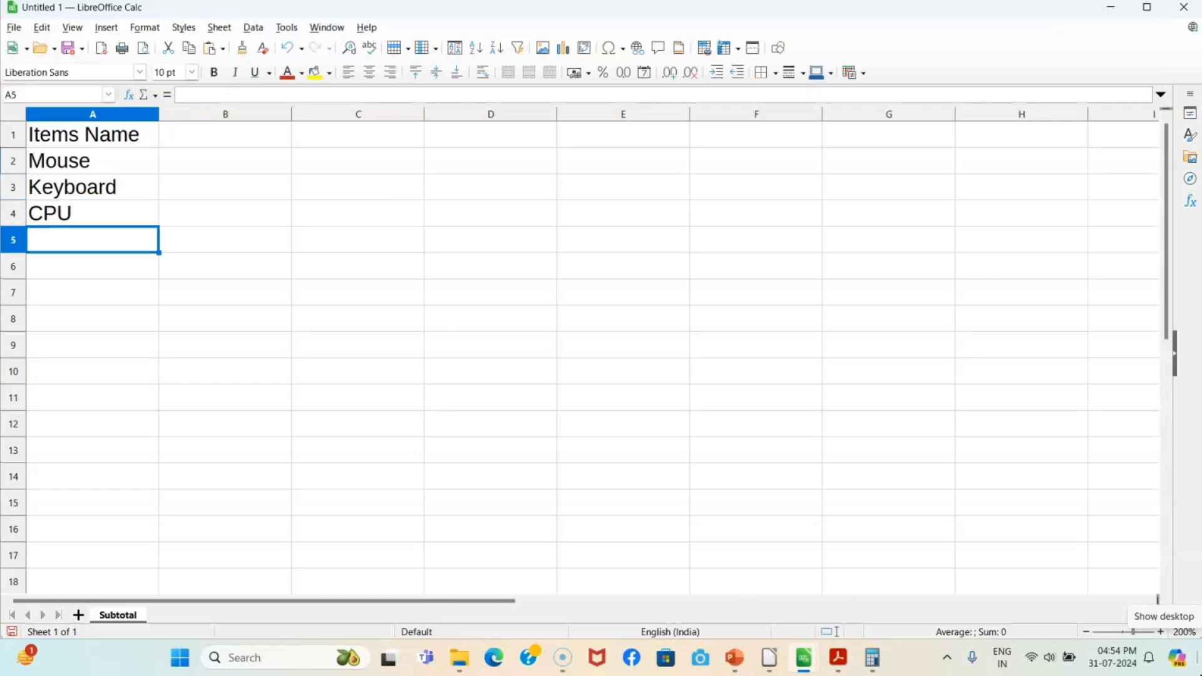
type("Monit")
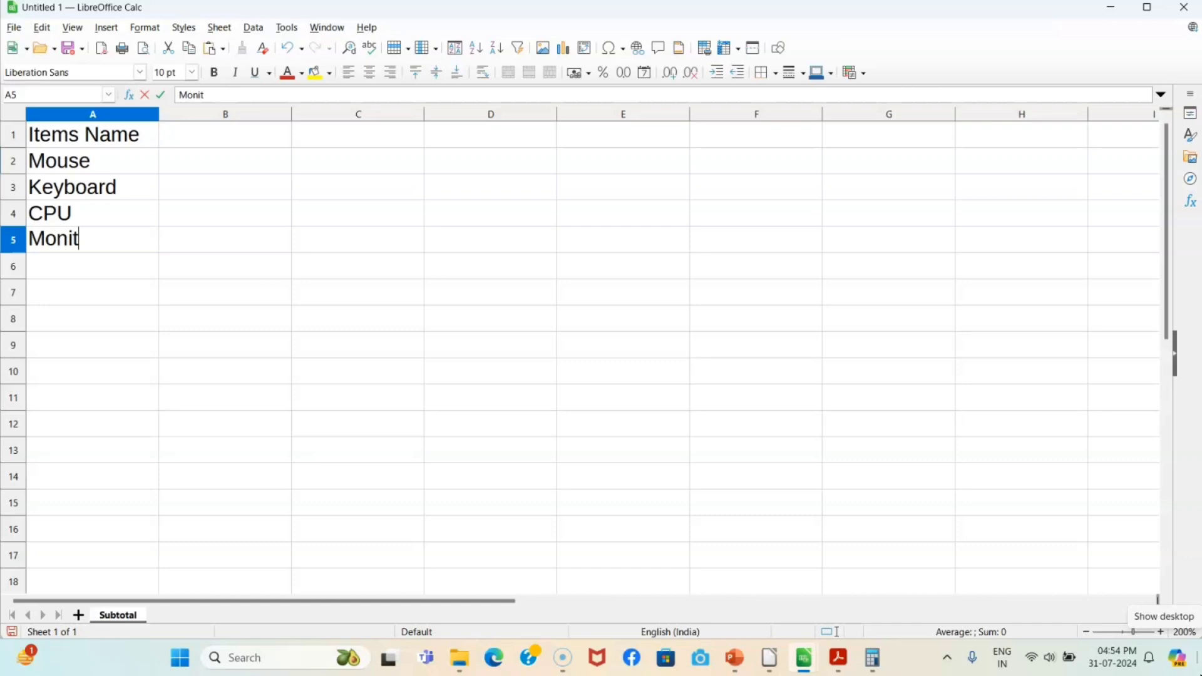
type("or")
key("Return")
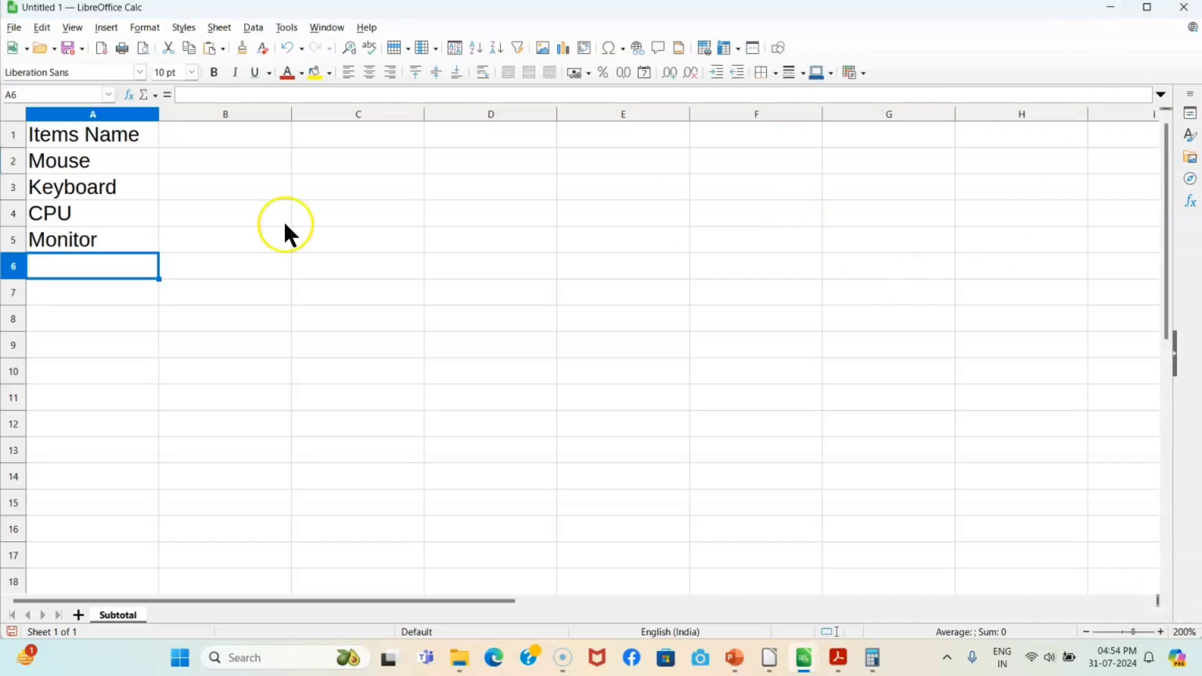
Step: Copy the four item names in A2:A5 and paste them into A6:A9 and A10:A13
left_click(88, 164)
left_click_drag(88, 162, 97, 243)
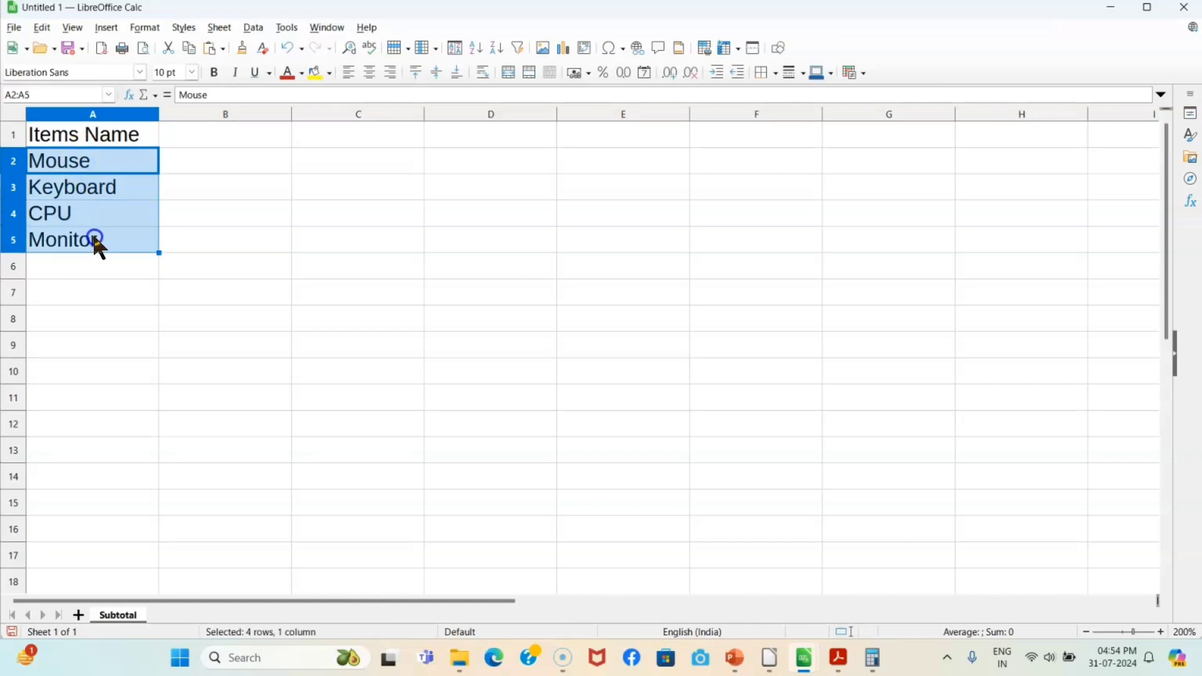
right_click(104, 239)
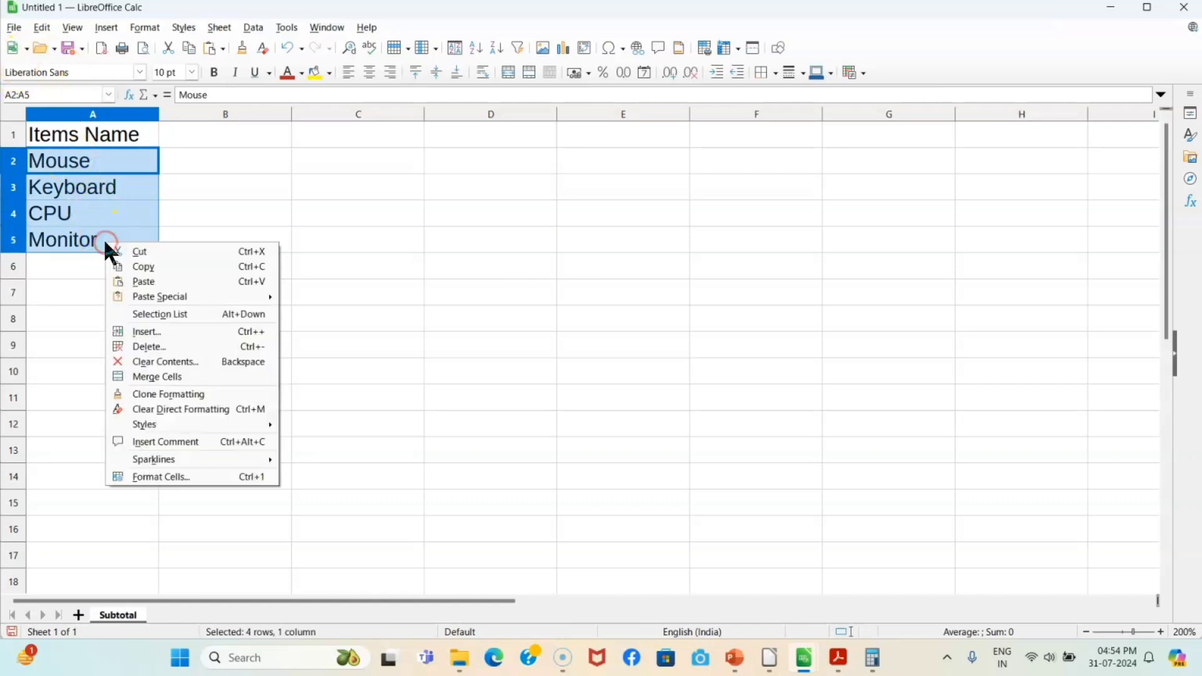
left_click(134, 261)
left_click(104, 267)
right_click(103, 264)
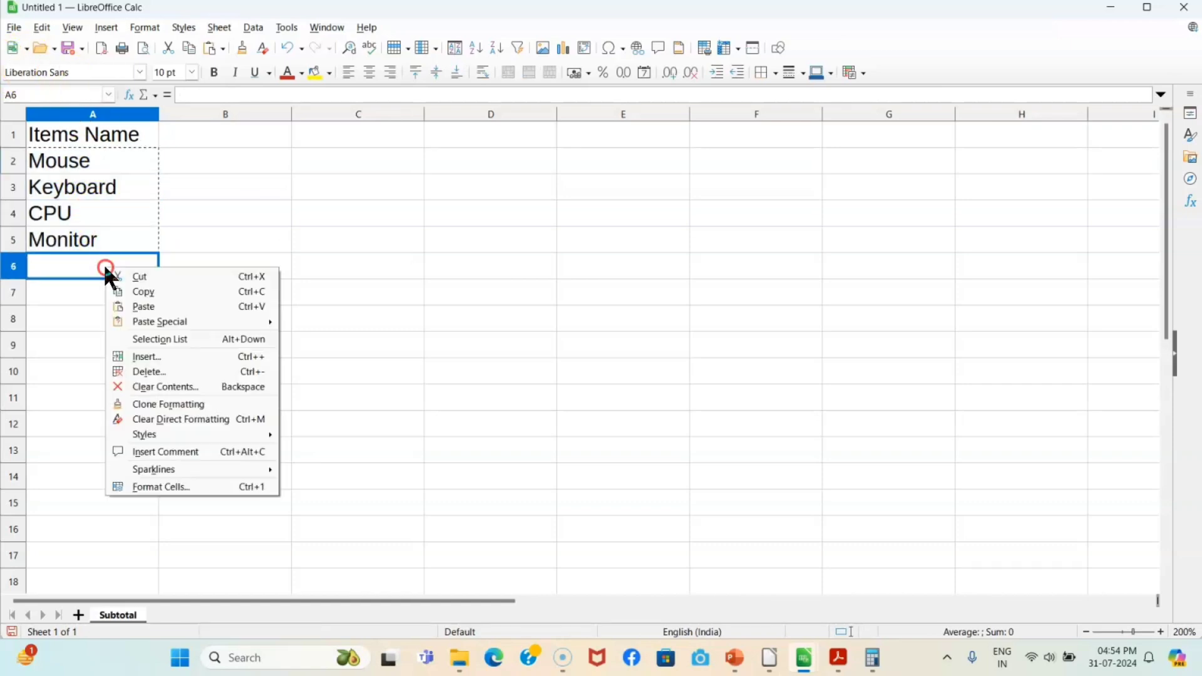
left_click(157, 307)
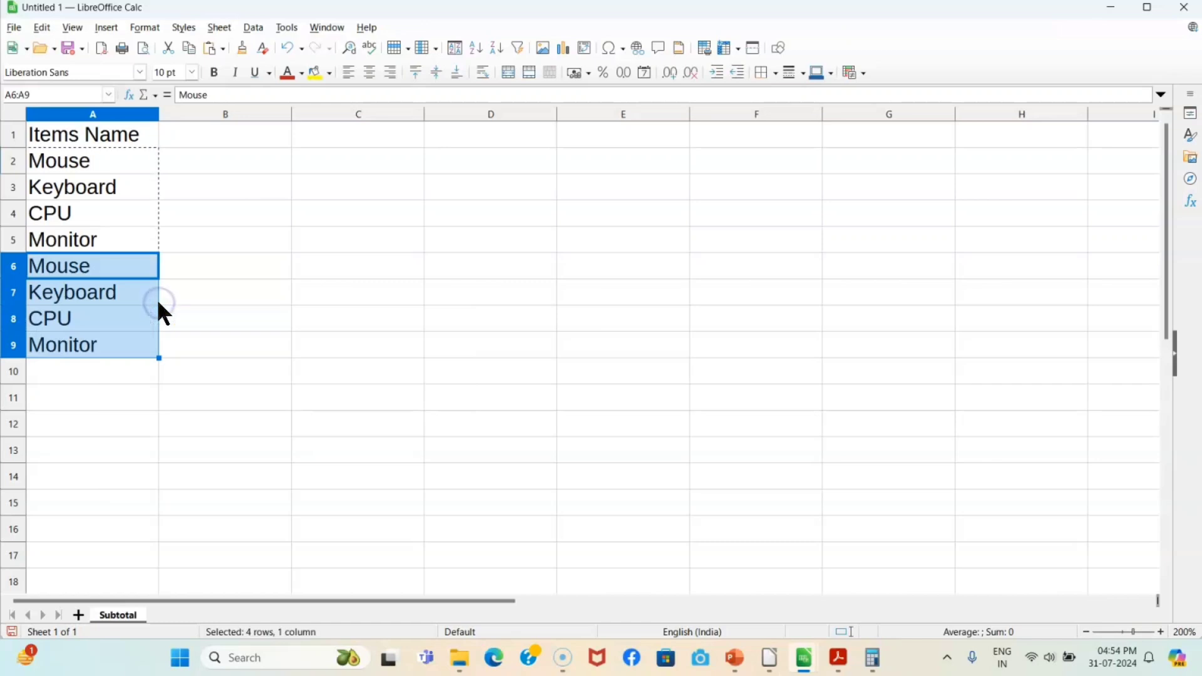
left_click(133, 371)
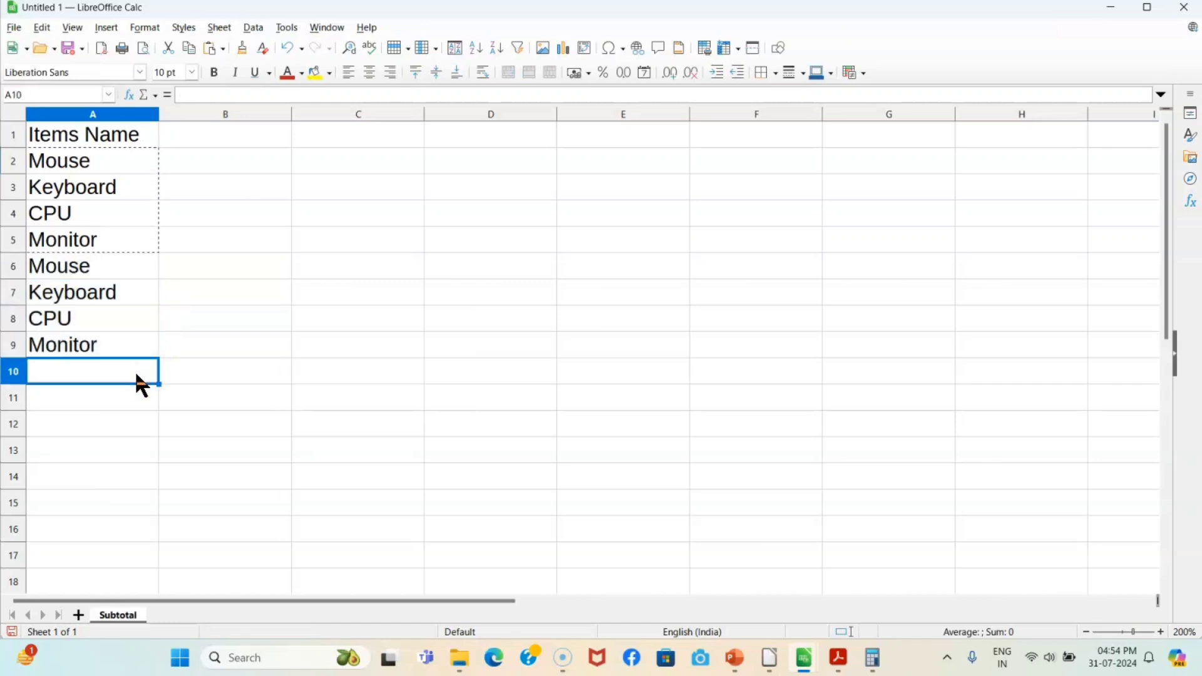
key("ctrl+v")
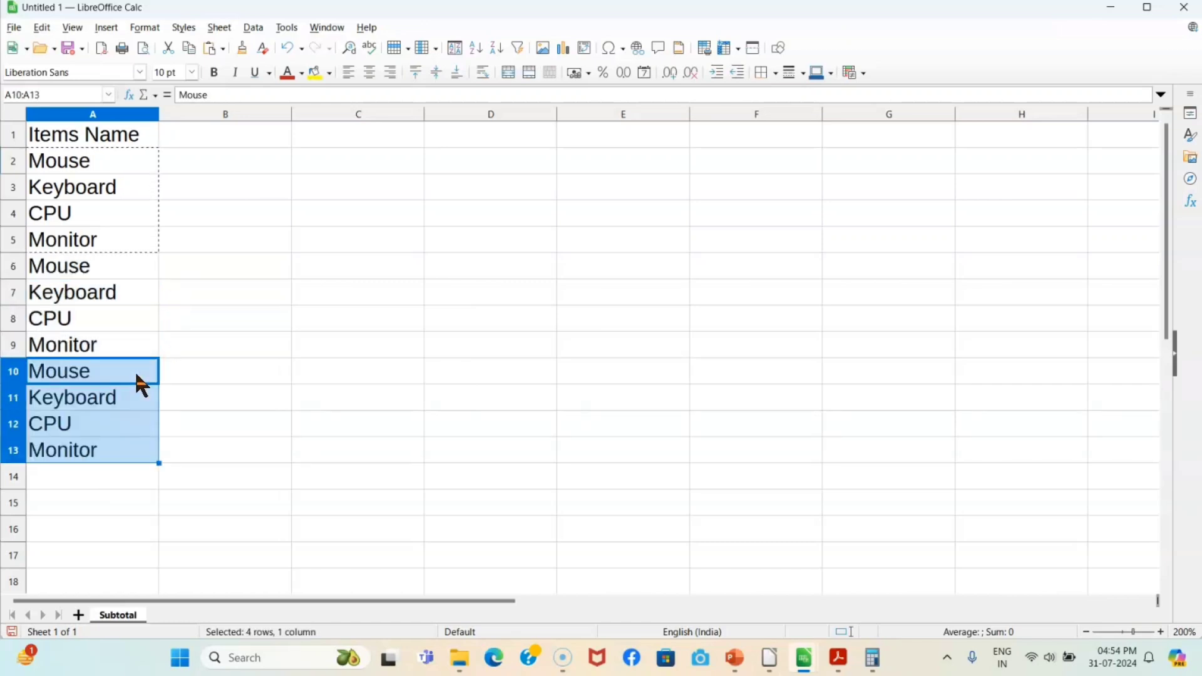
Step: Enter the heading Company in B1 and fill B2:B13 with HP
left_click(208, 137)
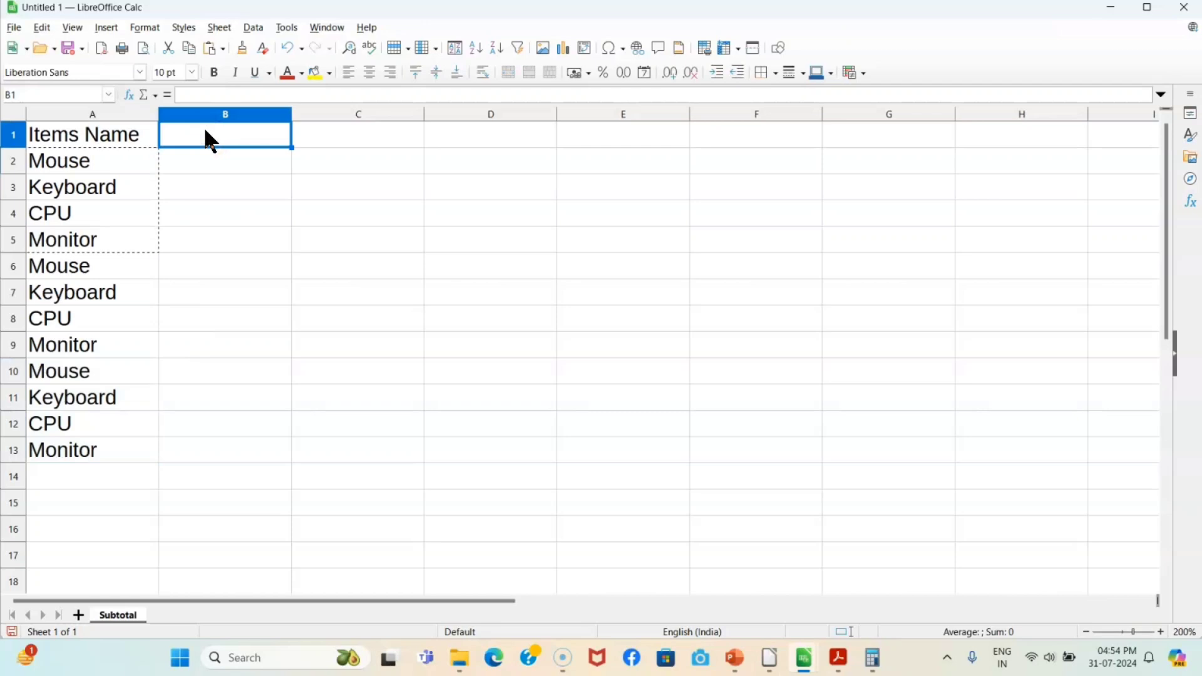
type("Compam")
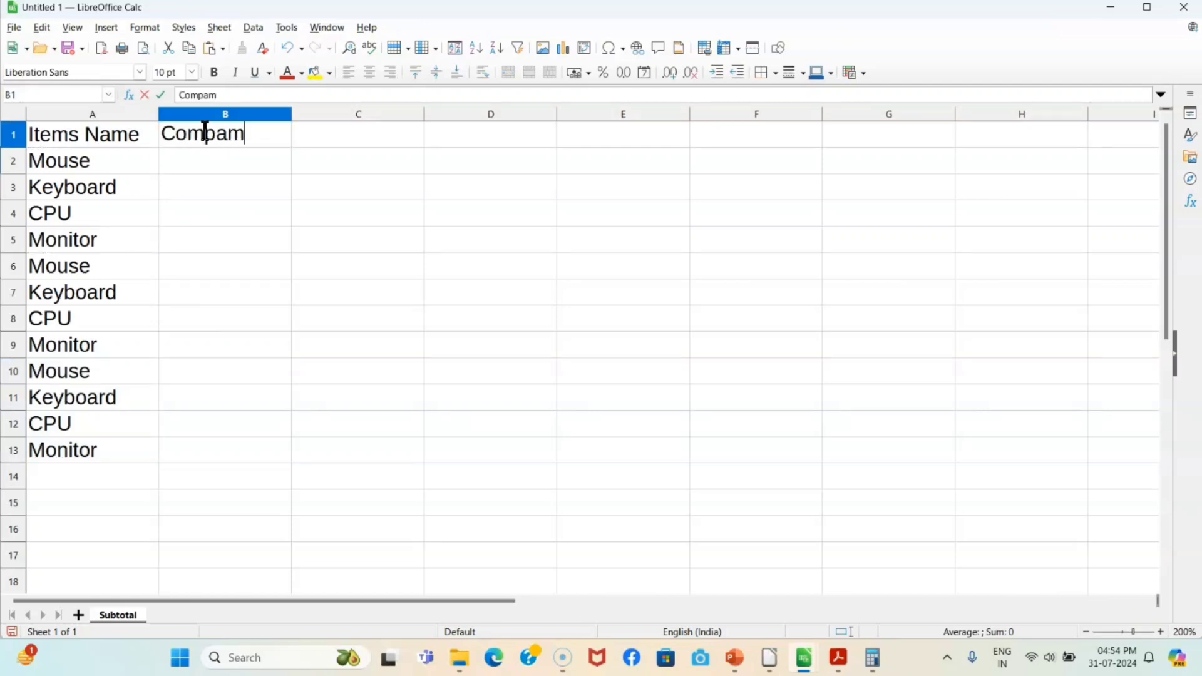
key("BackSpace")
type("ny")
left_click(208, 154)
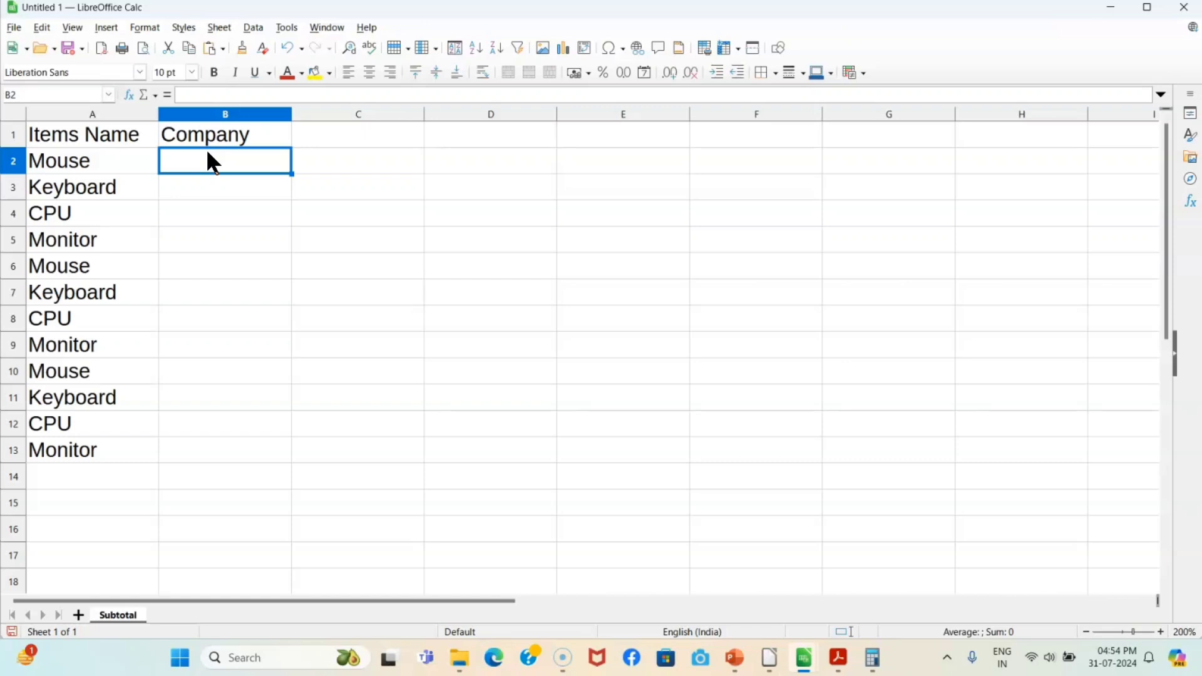
type("HP")
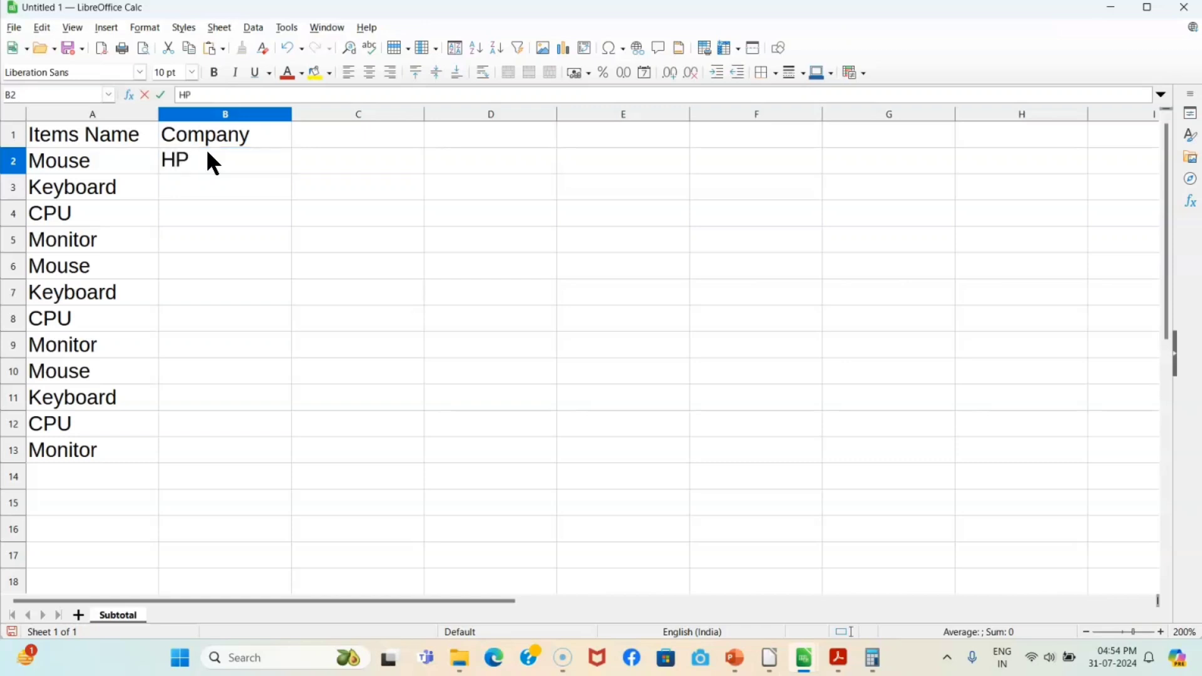
key("Return")
left_click(213, 161)
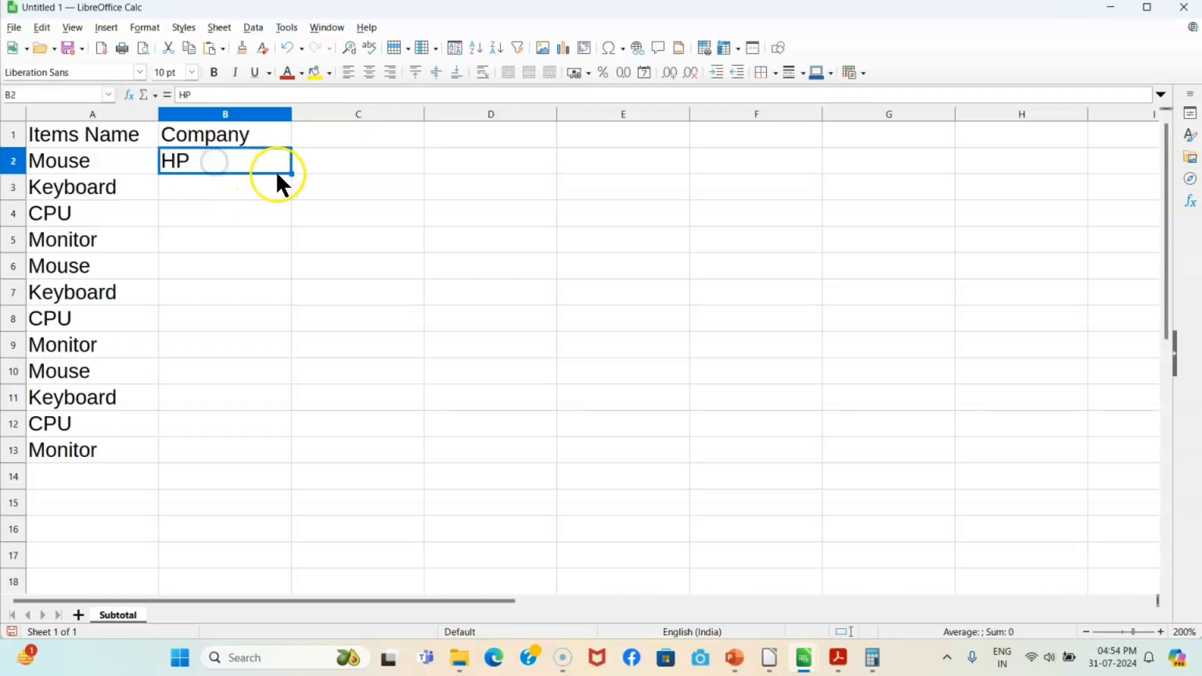
left_click_drag(292, 172, 266, 452)
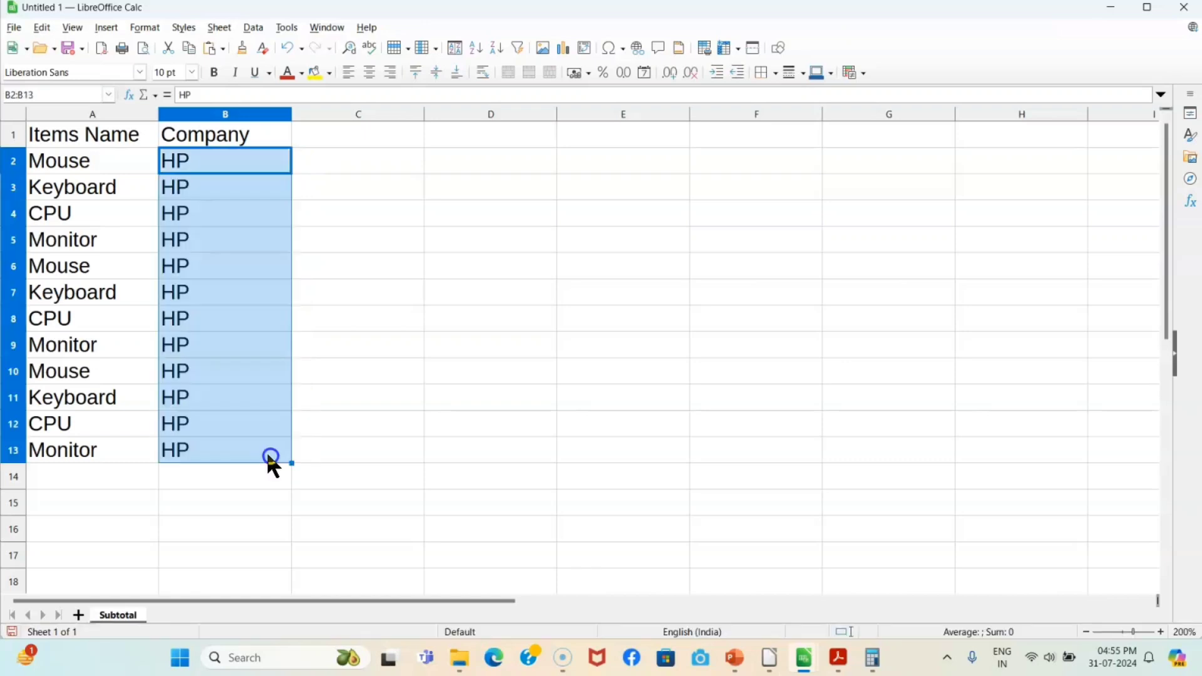
Step: Change the company to DELL in cells B4, B6, B9 and B12
left_click(192, 206)
type("DE")
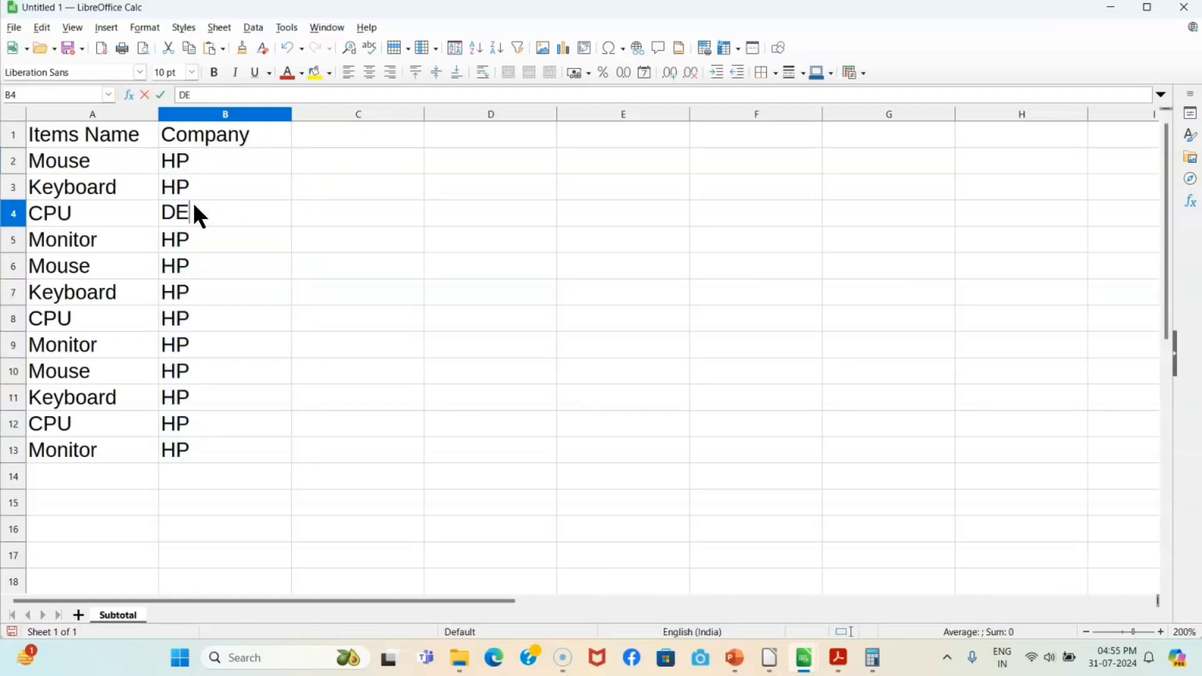
type("LL")
key("Return")
key("Return")
type("DE")
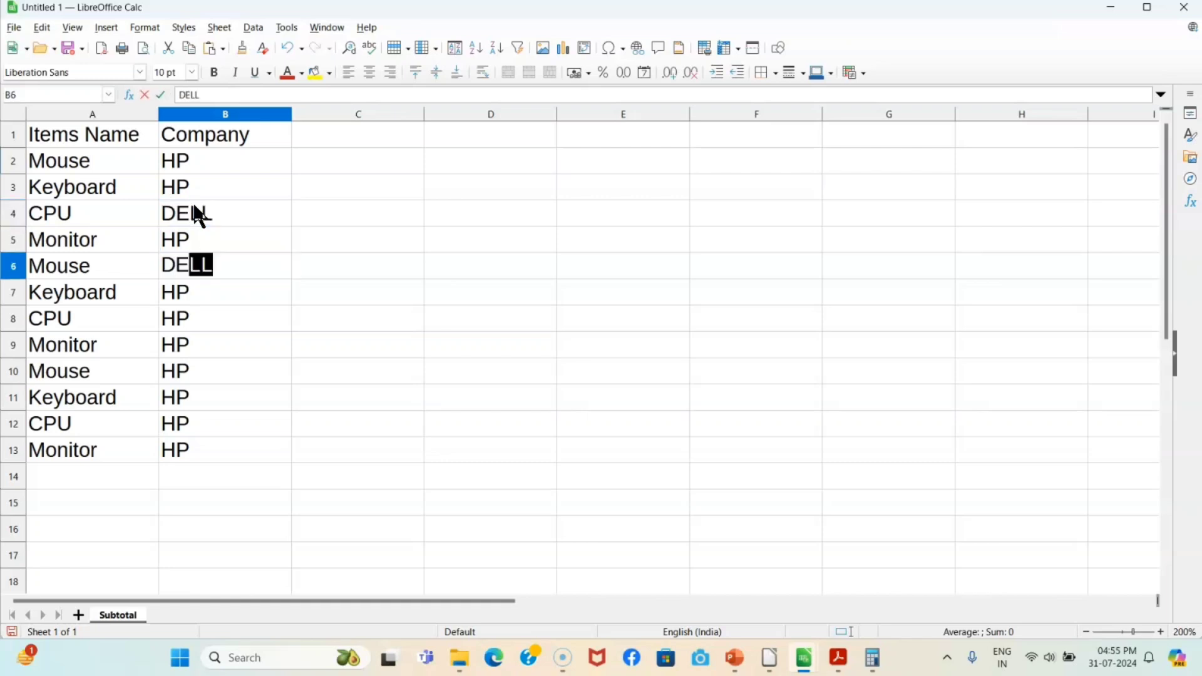
type("LL")
key("Return")
key("Return")
key("Return")
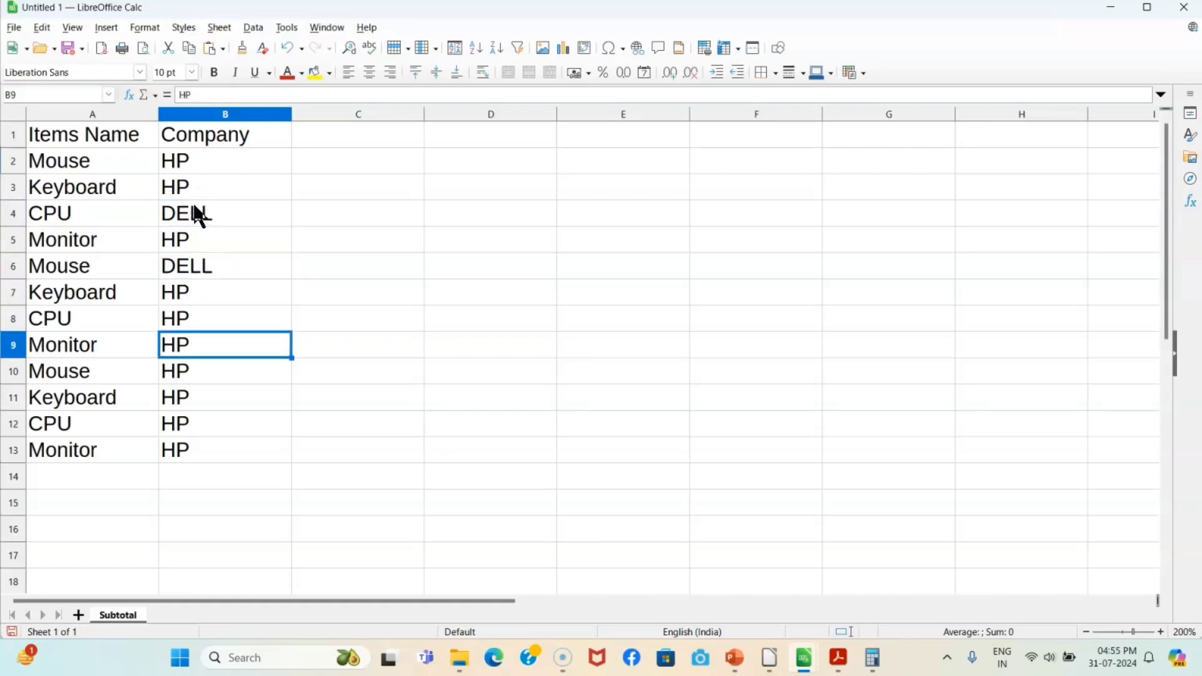
type("DELL")
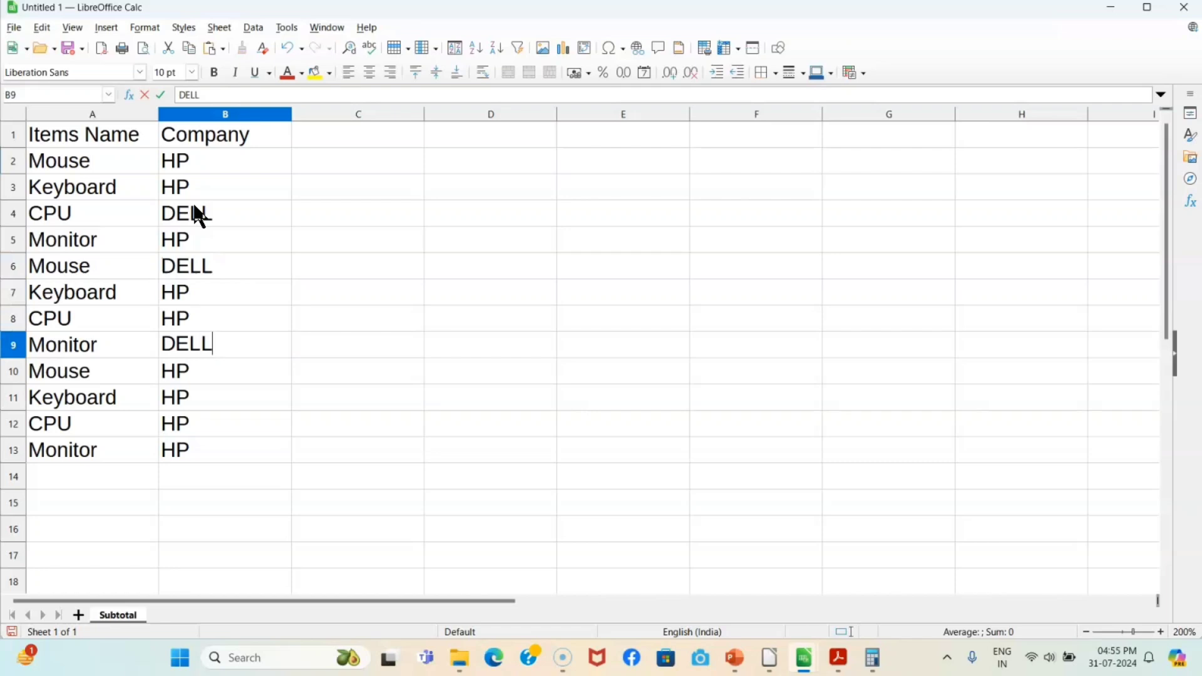
key("Return")
key("Return")
key("Return")
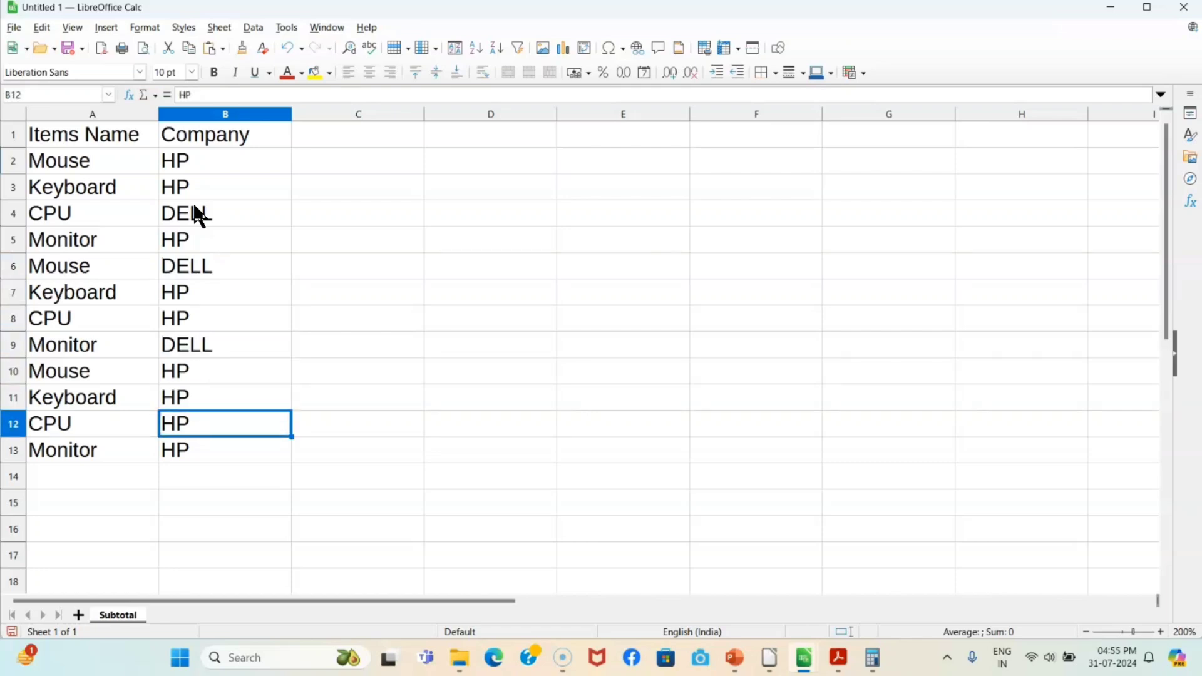
type("DELL")
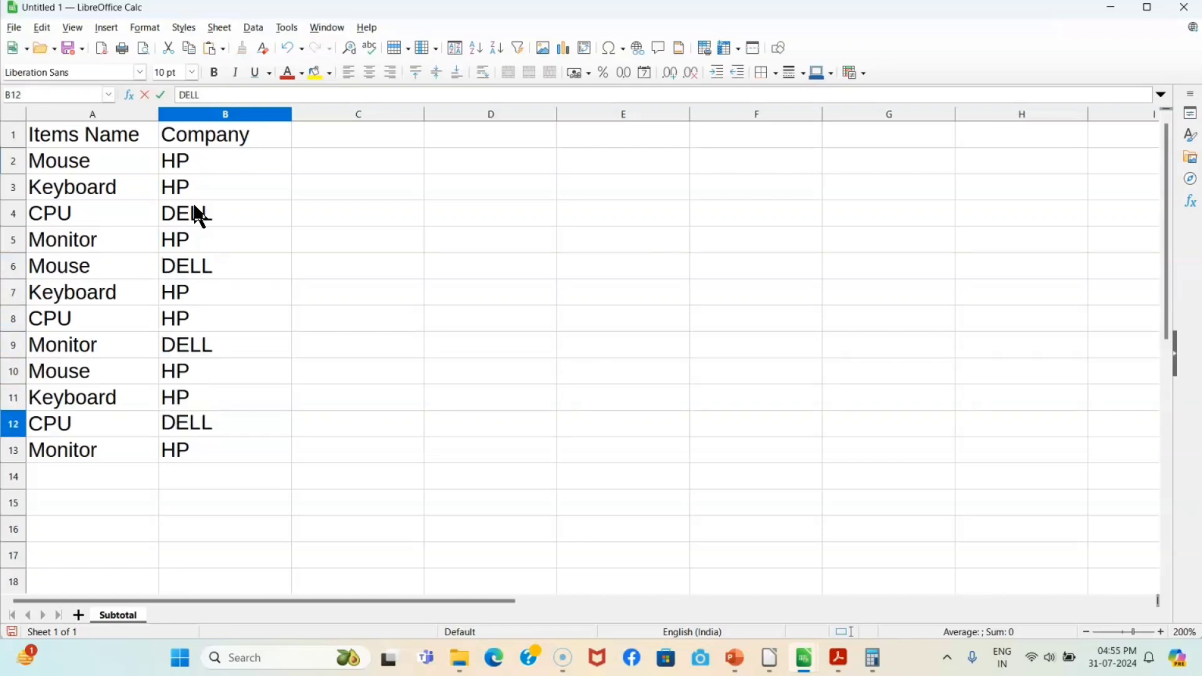
Step: Enter the headings Quant. in C1 and Amount in D1
left_click(346, 138)
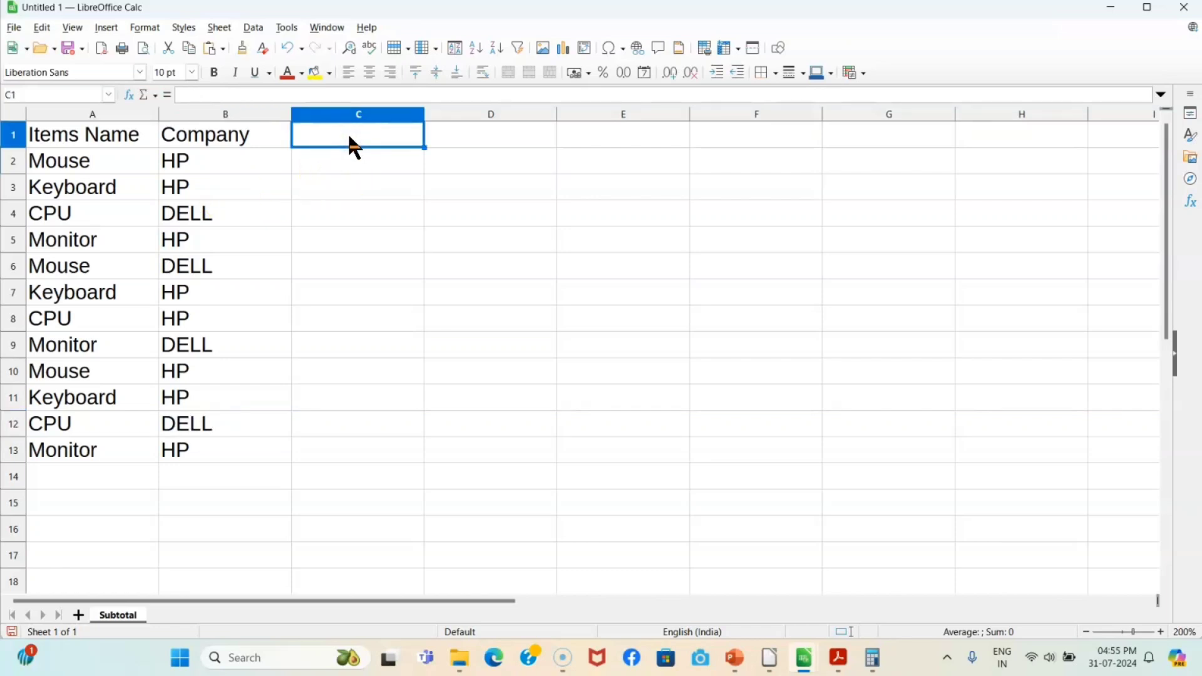
type("qU")
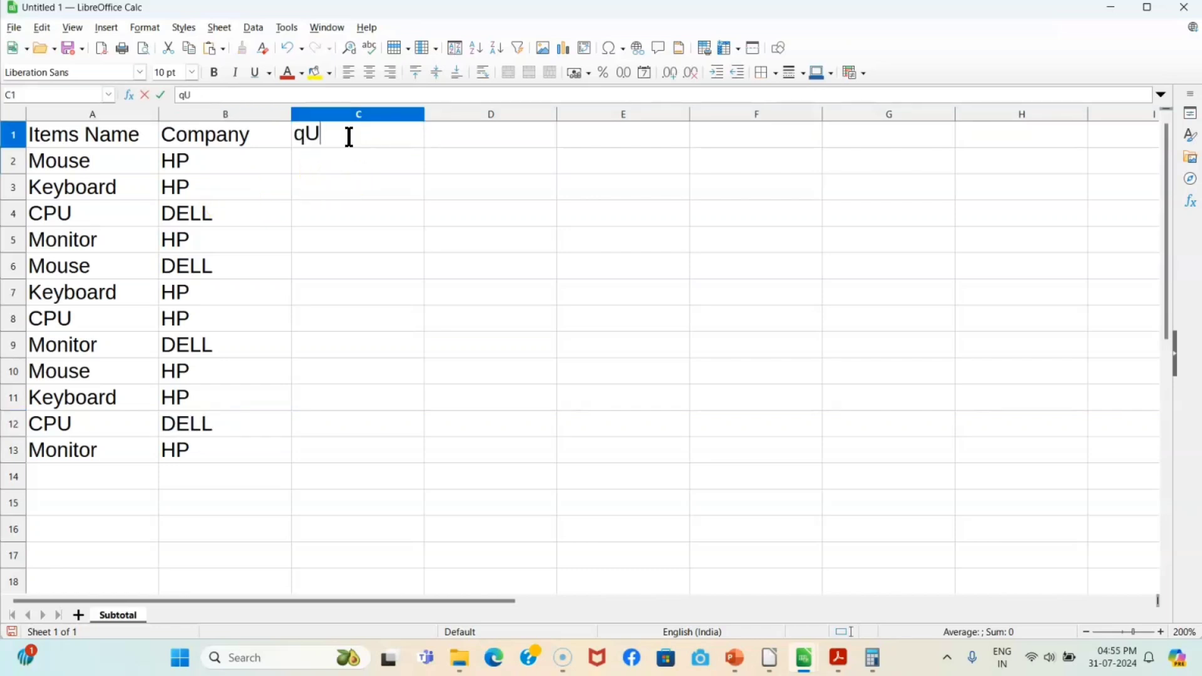
type("AN")
key("BackSpace")
key("BackSpace")
key("BackSpace")
key("BackSpace")
type("Quant")
key("Tab")
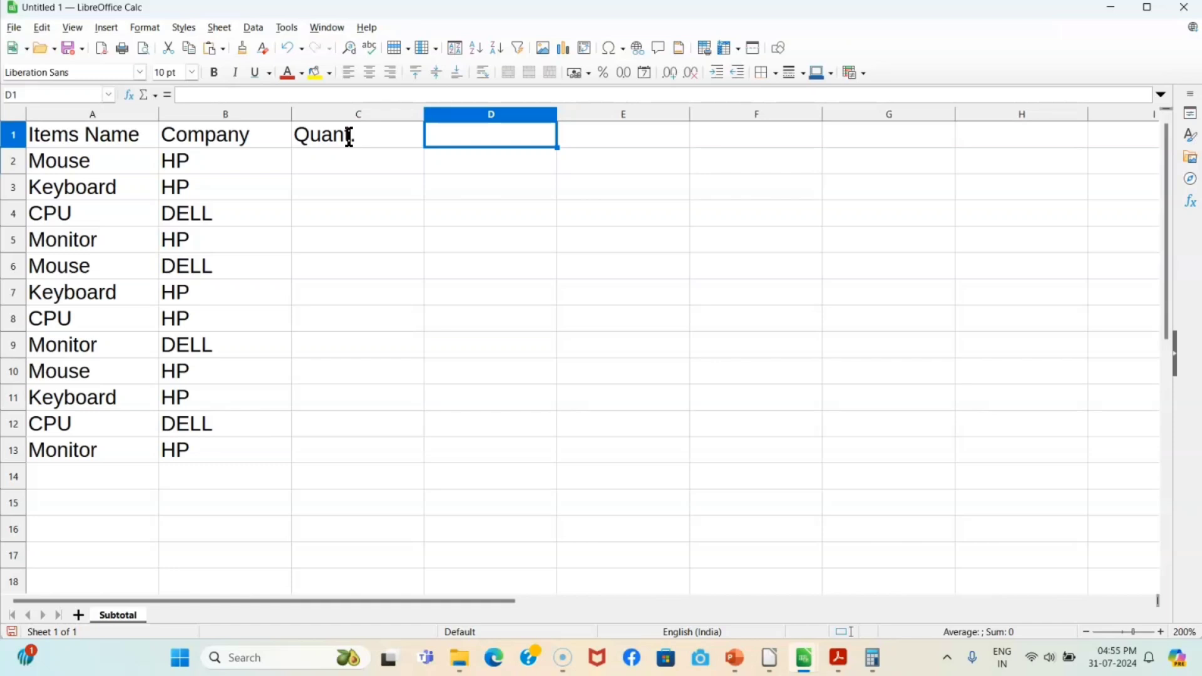
type("Amo")
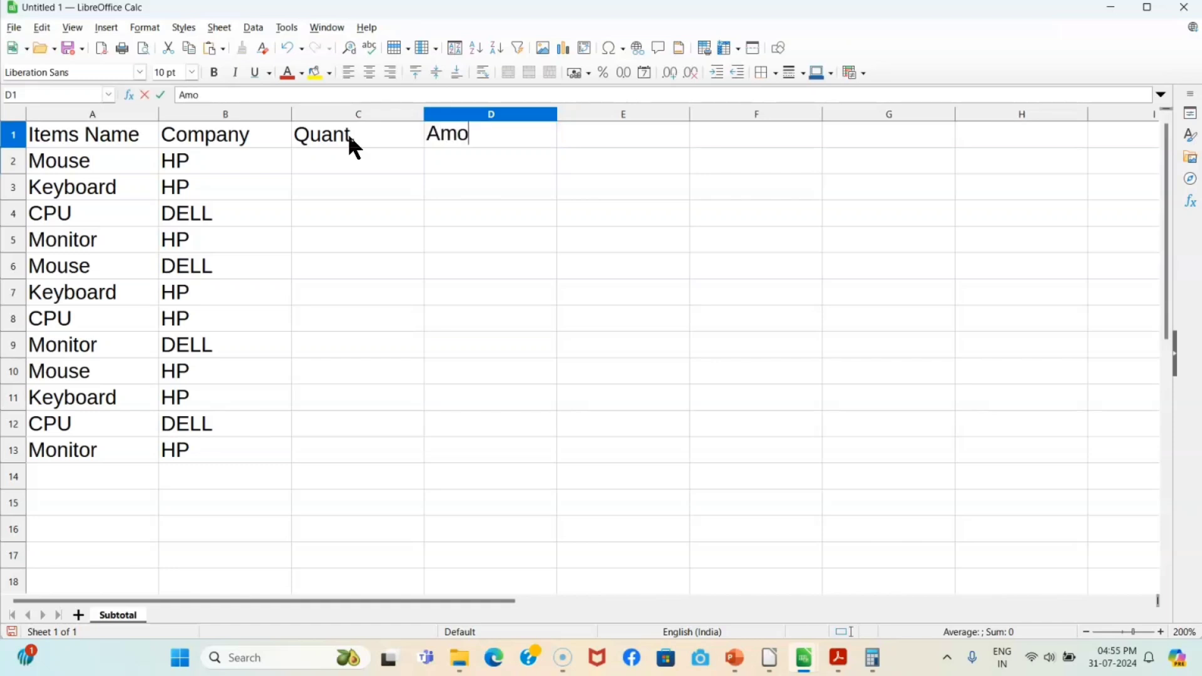
type("unt")
Step: Enter the quantities 20, 10, 15, 16 and 17 in cells C2:C6
left_click(369, 160)
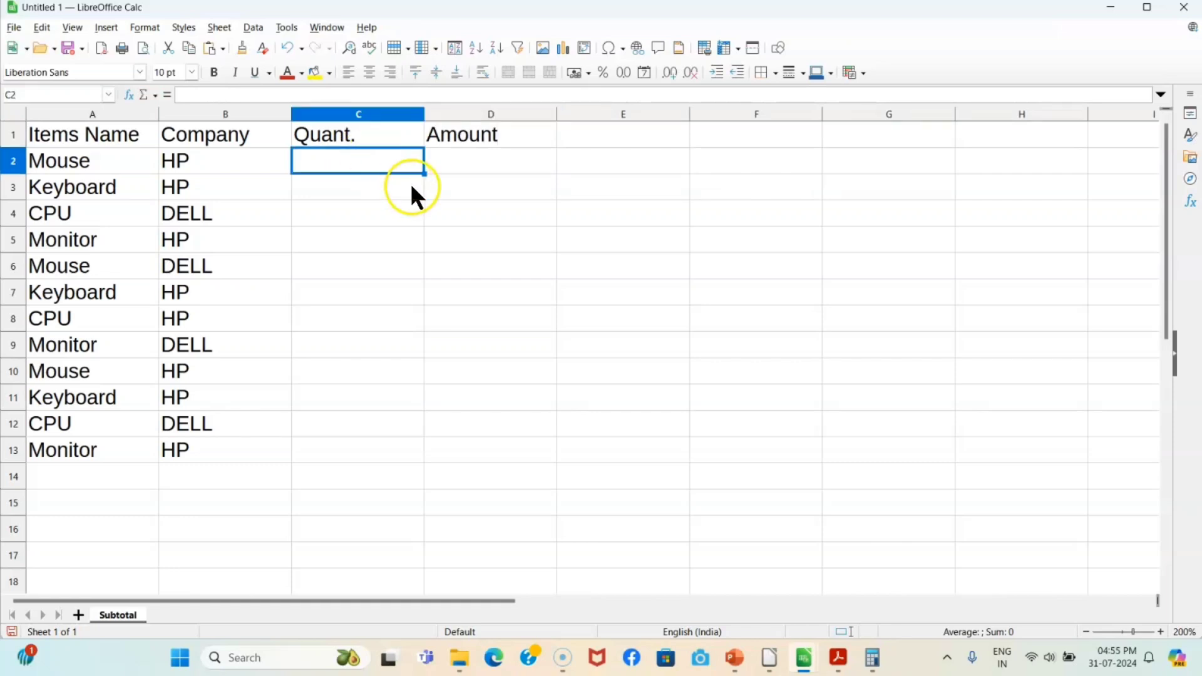
type("20")
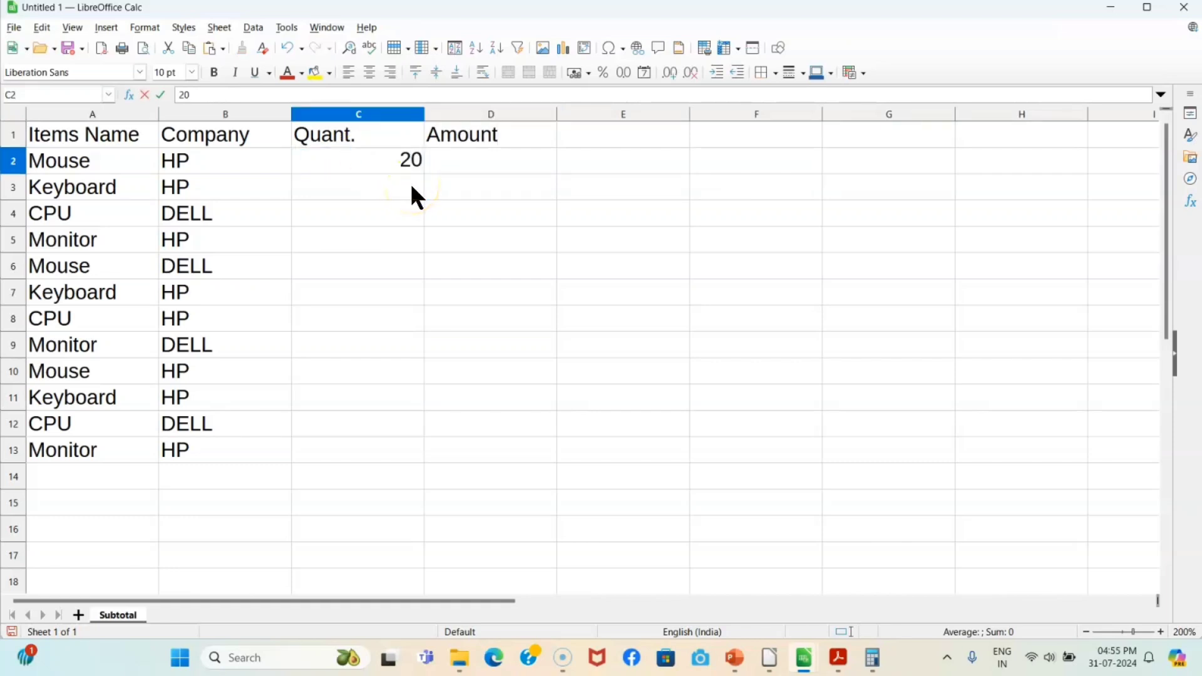
left_click(414, 189)
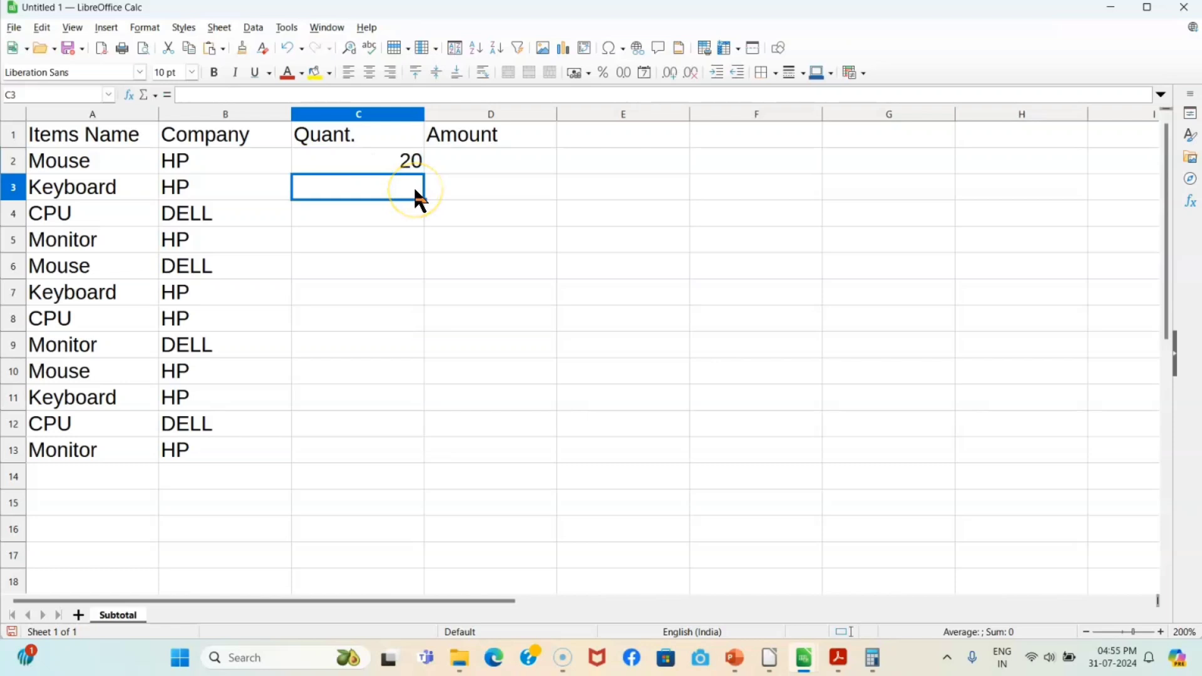
type("10")
key("Return")
type("15")
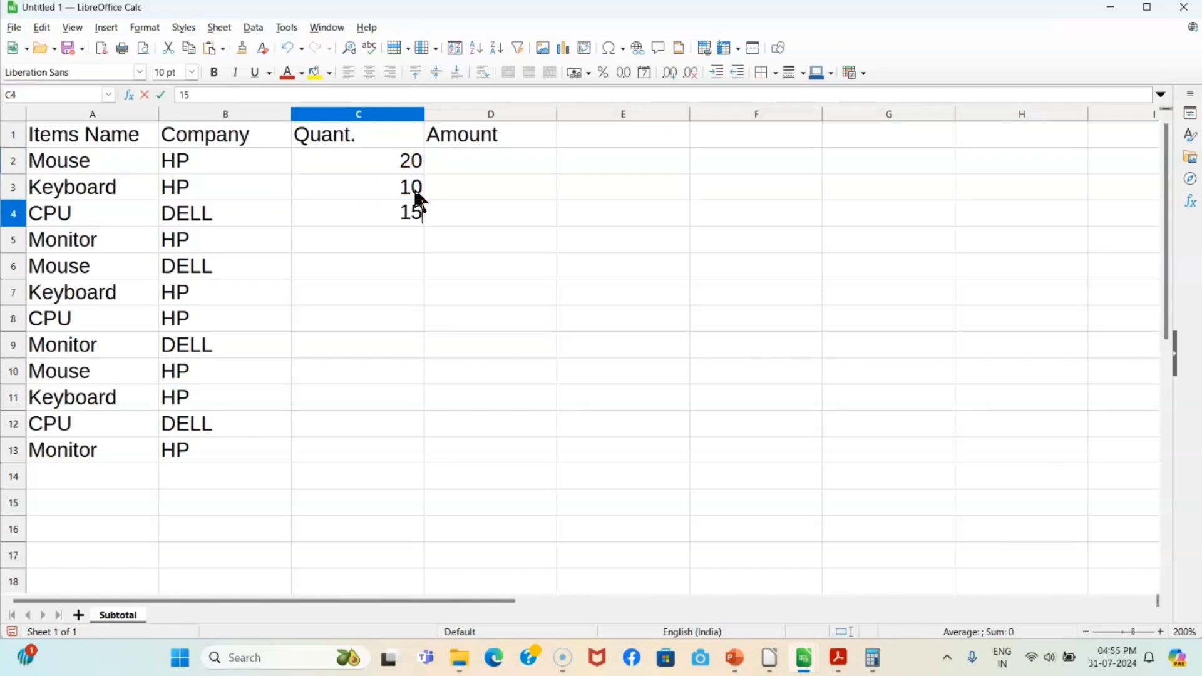
key("Return")
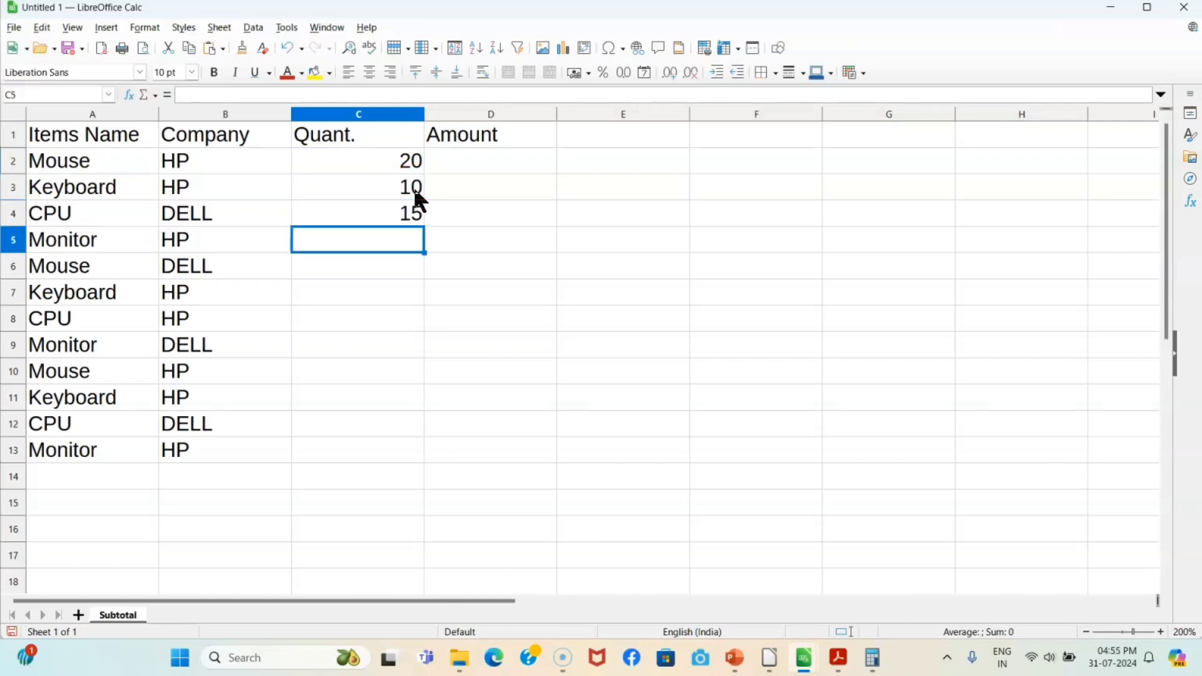
type("16")
key("Return")
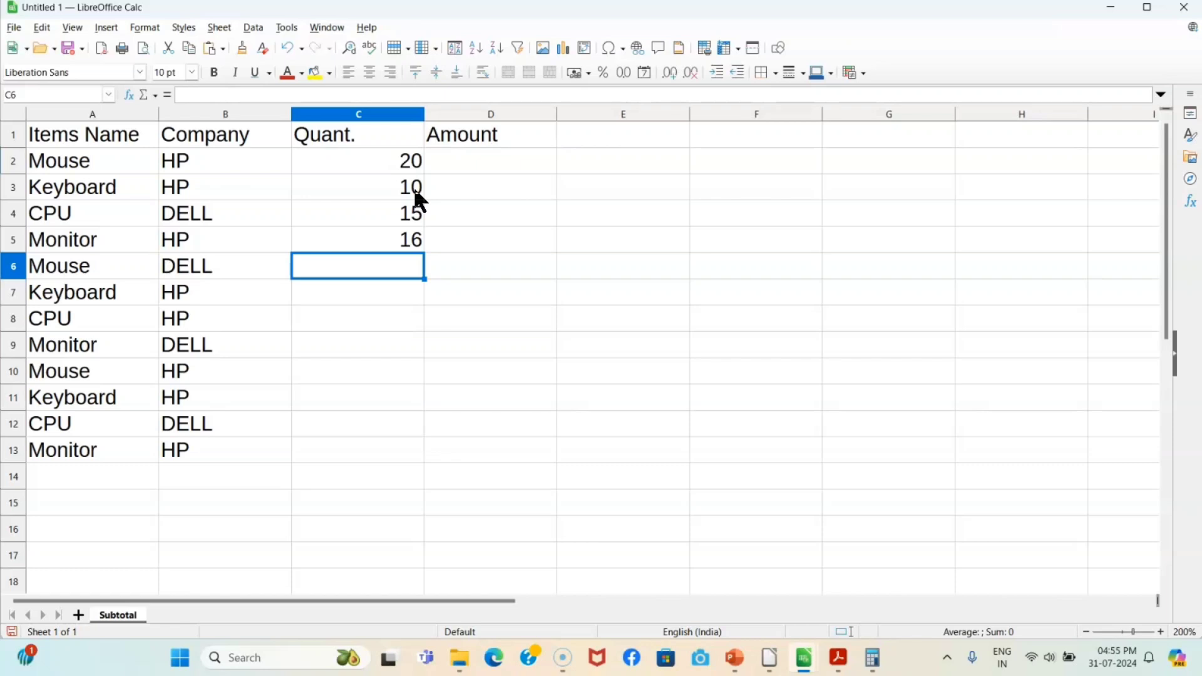
type("17")
key("Return")
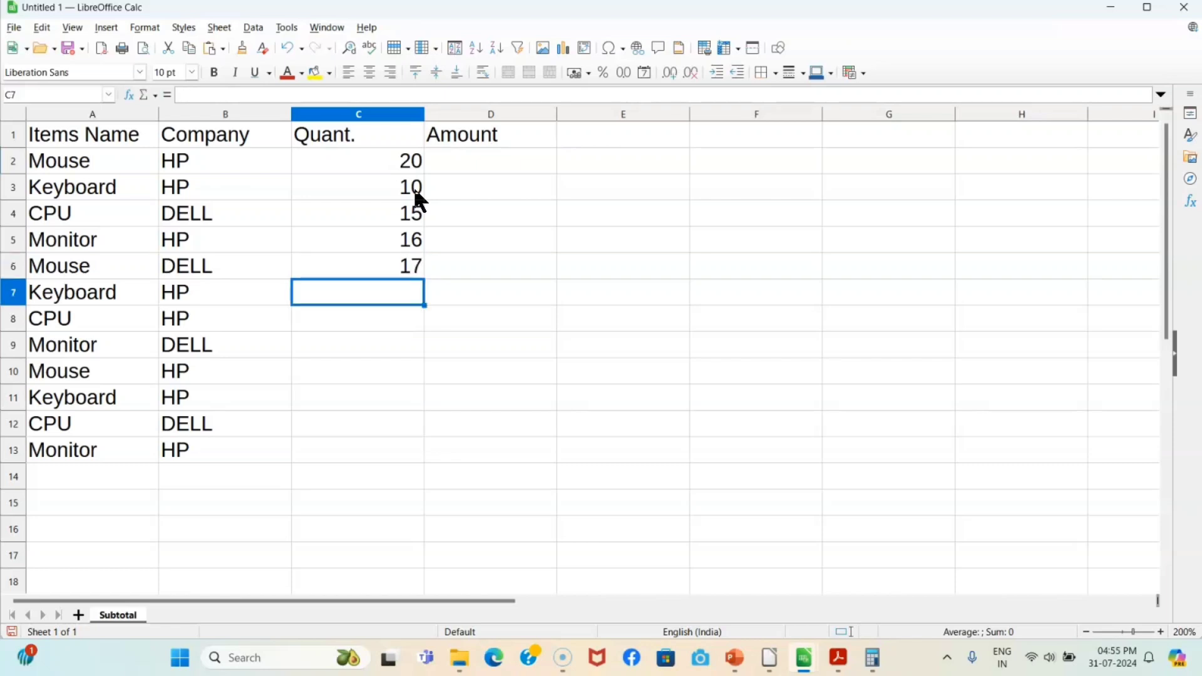
Step: Enter the quantities 12, 23, 15, 11 and 10 in cells C7:C11
type("12")
key("Return")
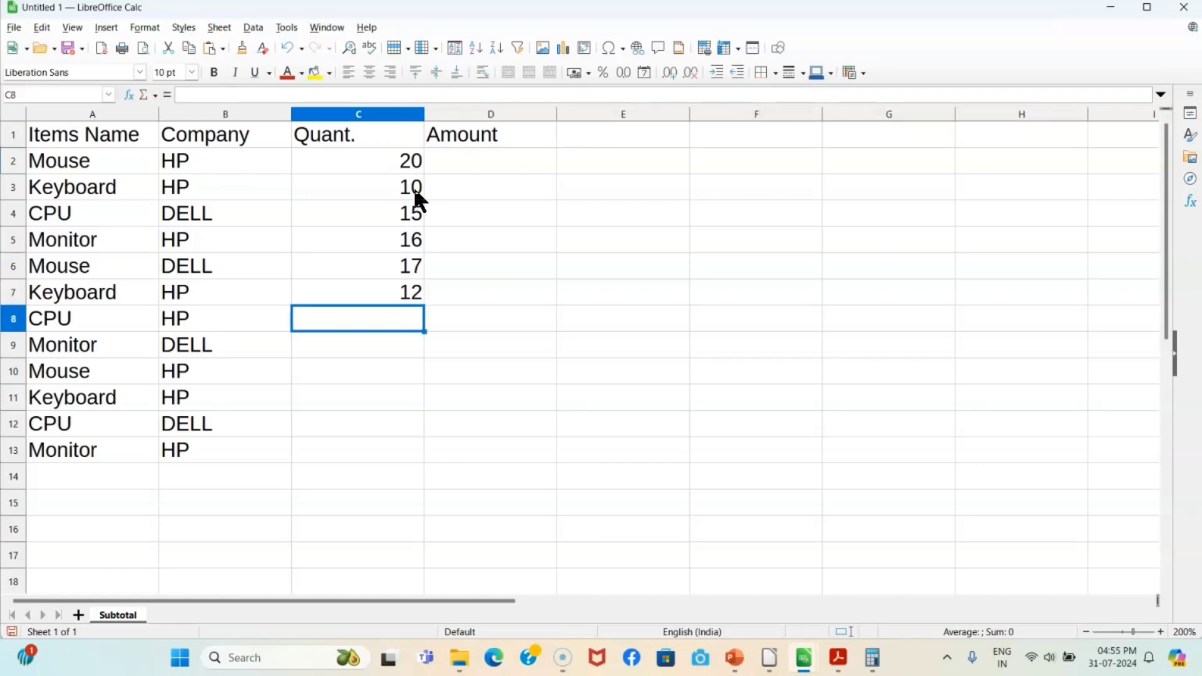
type("23")
key("Return")
type("15")
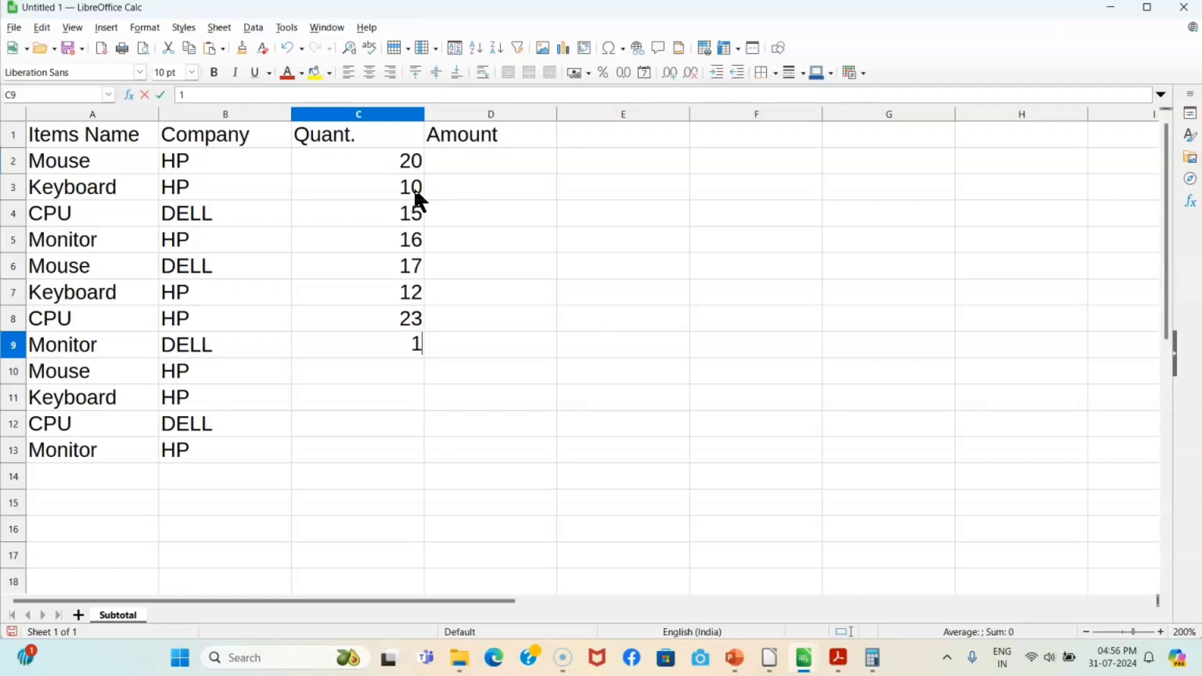
key("Return")
type("11")
key("Return")
type("10")
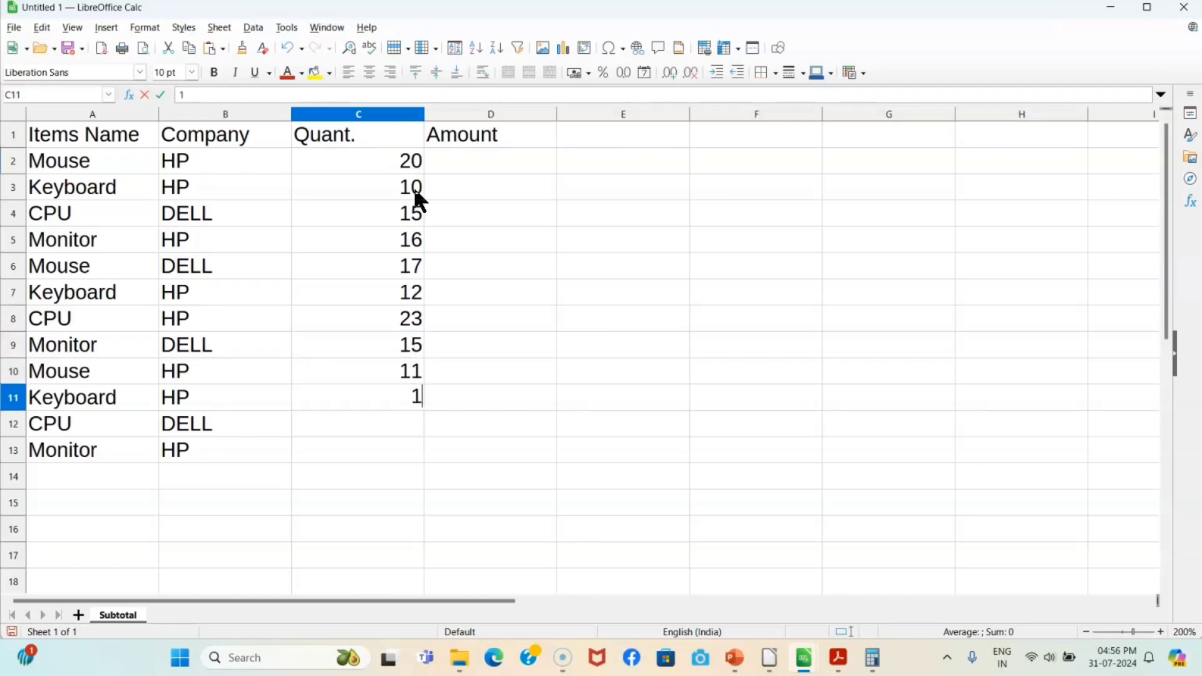
key("Return")
Step: Enter the quantities 8 and 9 in cells C12 and C13
type("9")
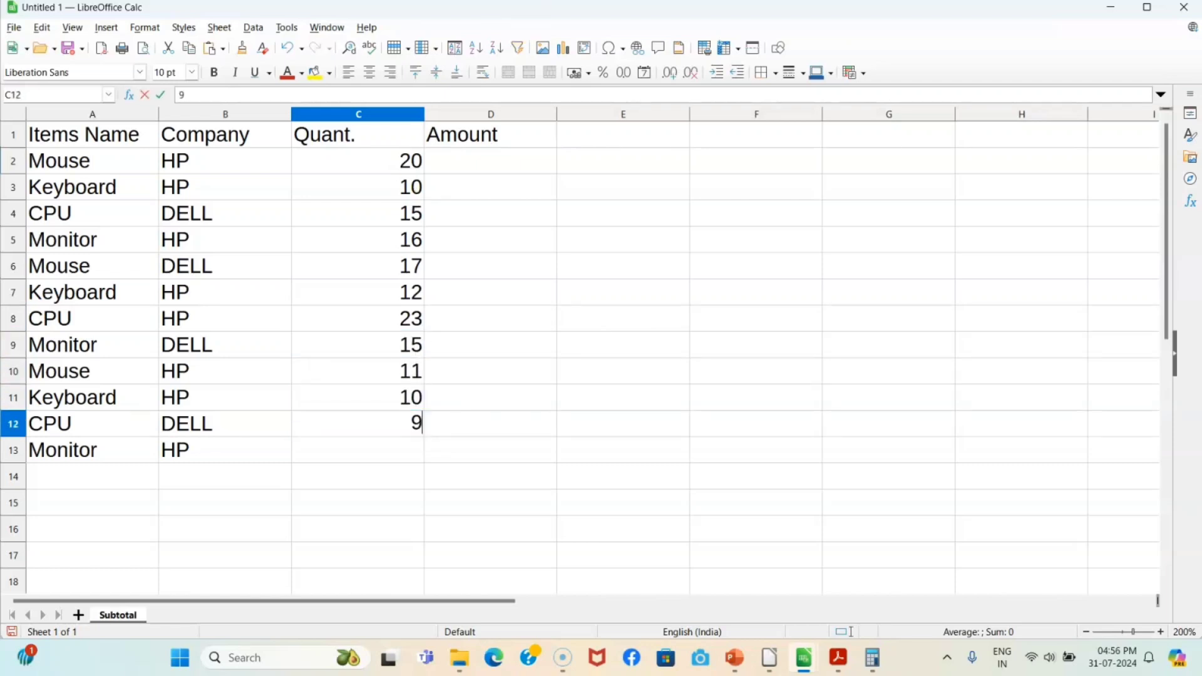
type("8")
key("Return")
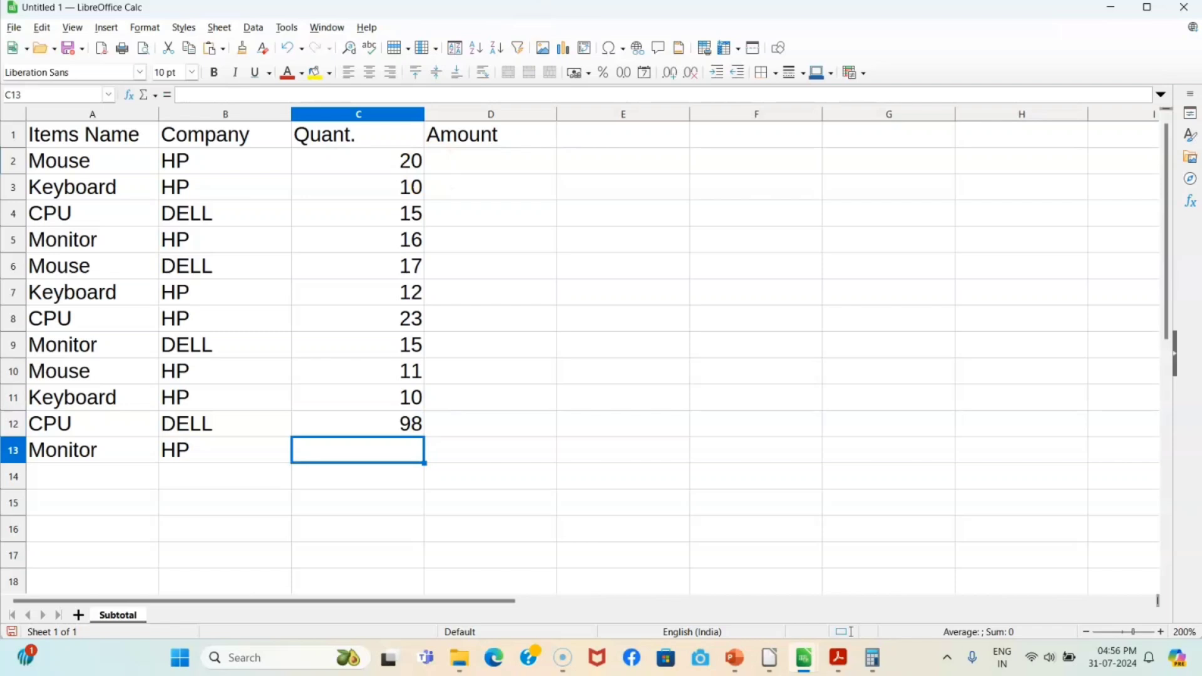
key("Up")
type("8")
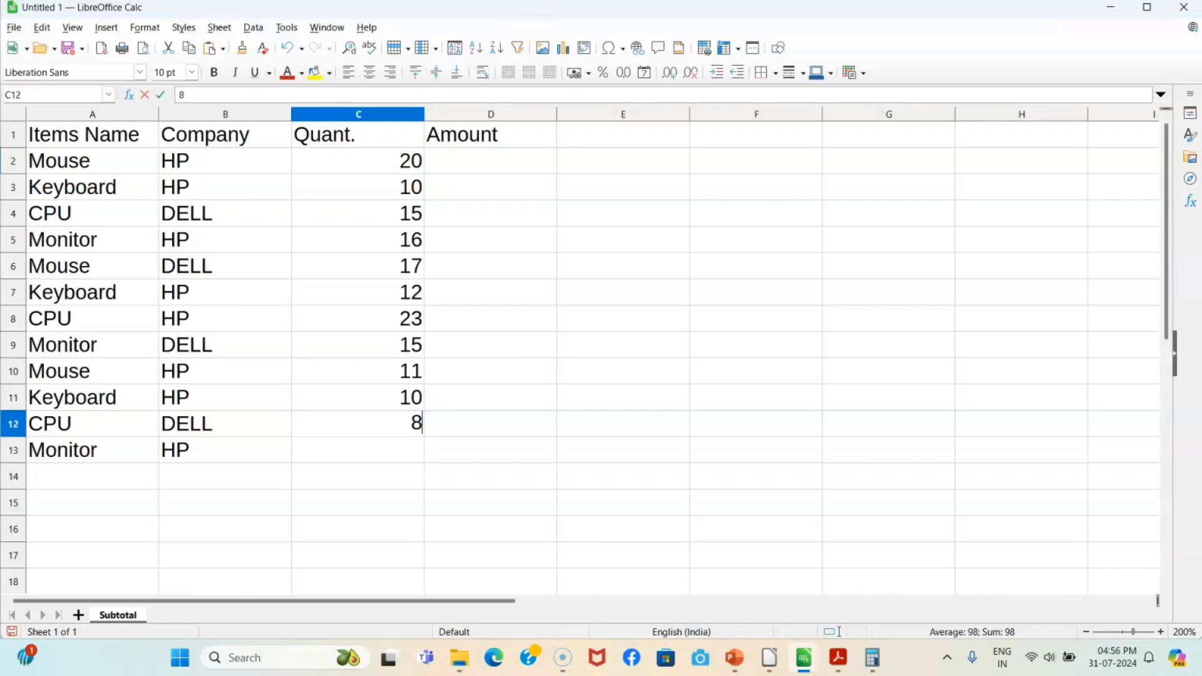
key("Return")
type("9")
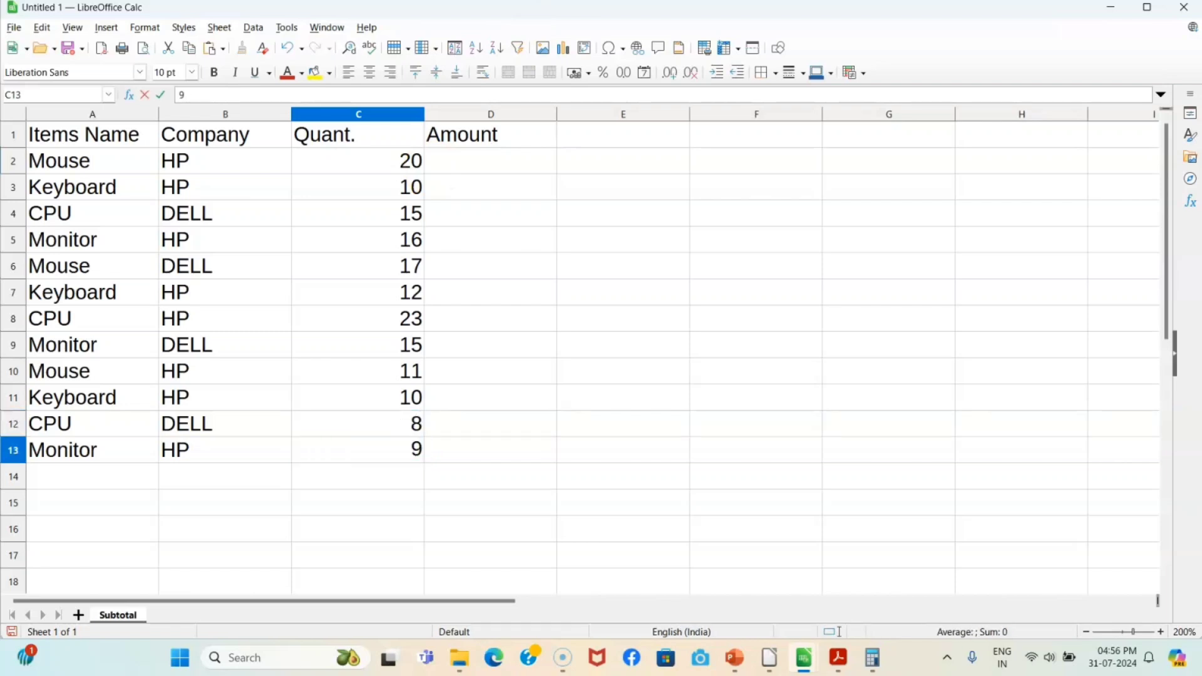
Step: Enter the amounts 4000, 5000 and 50000 in cells D2:D4
left_click(489, 160)
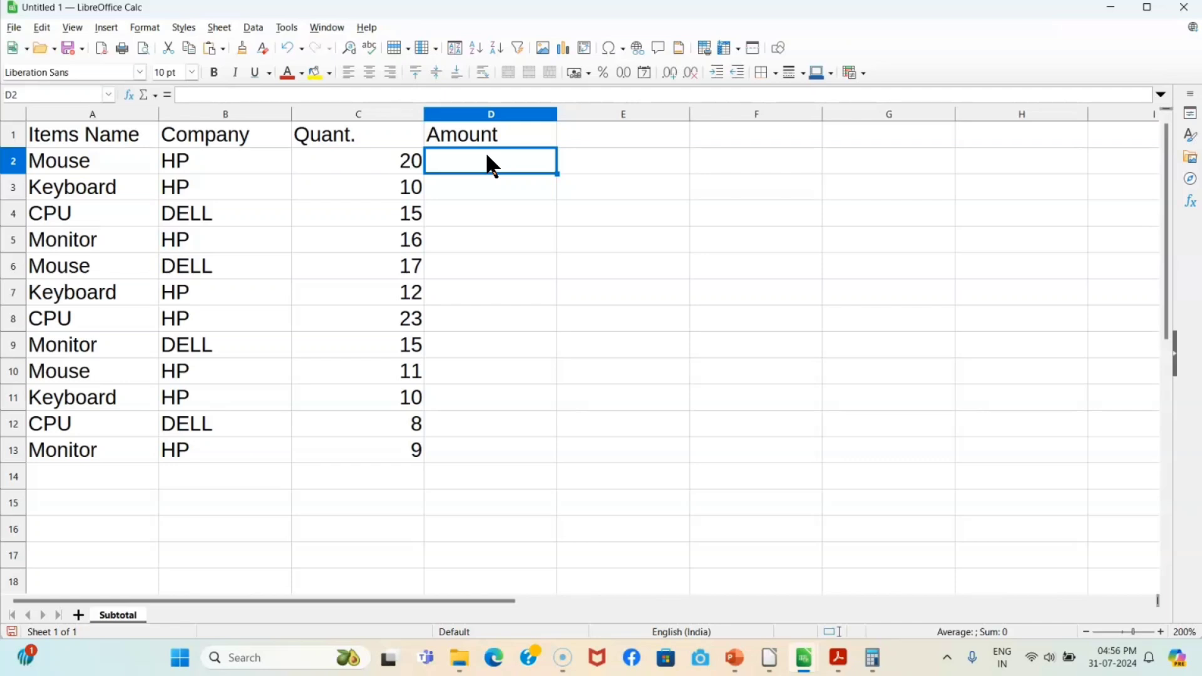
type("4")
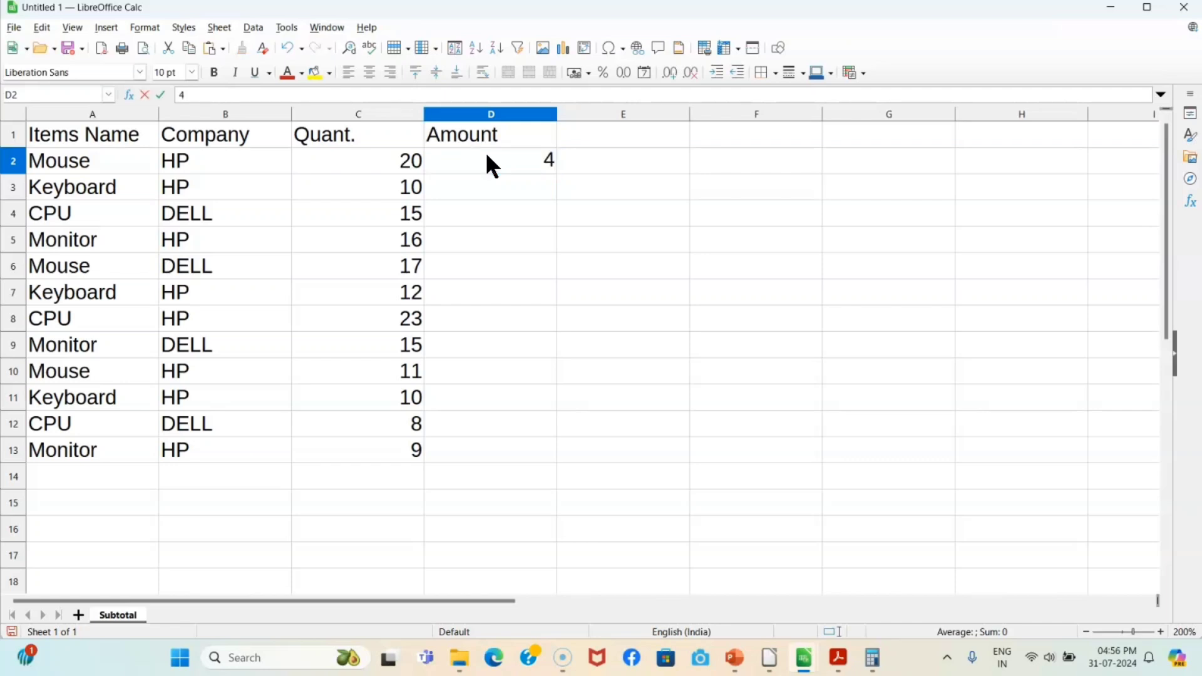
type("000")
key("Return")
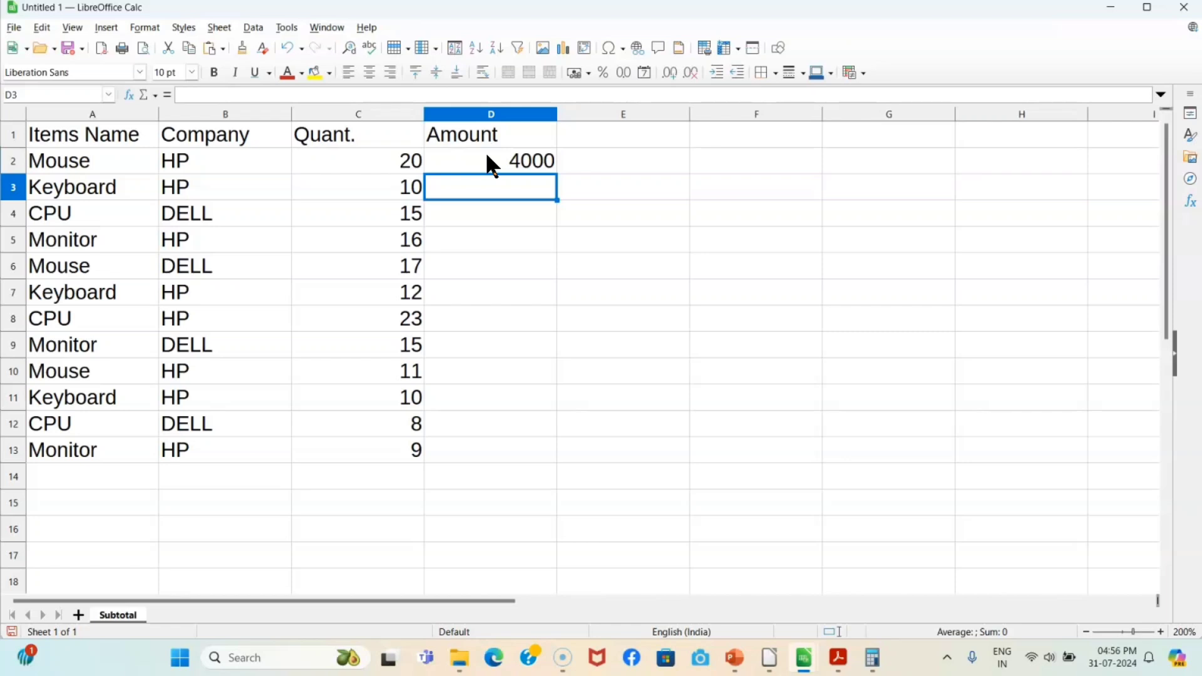
type("500")
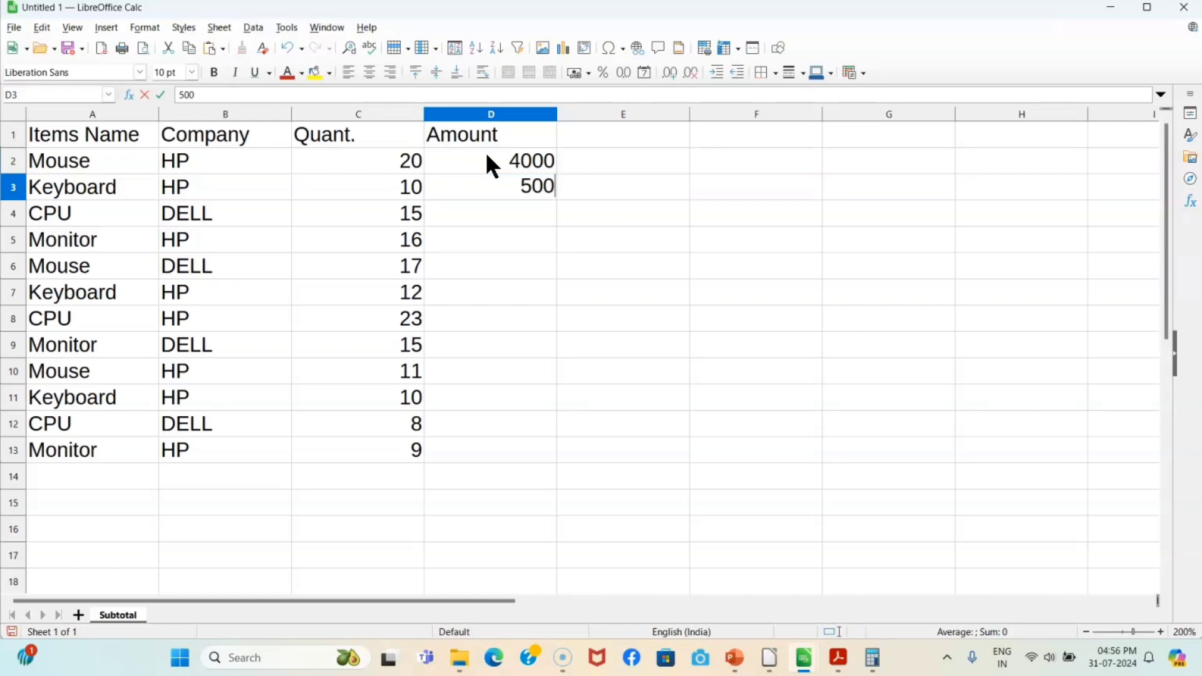
type("0")
key("Return")
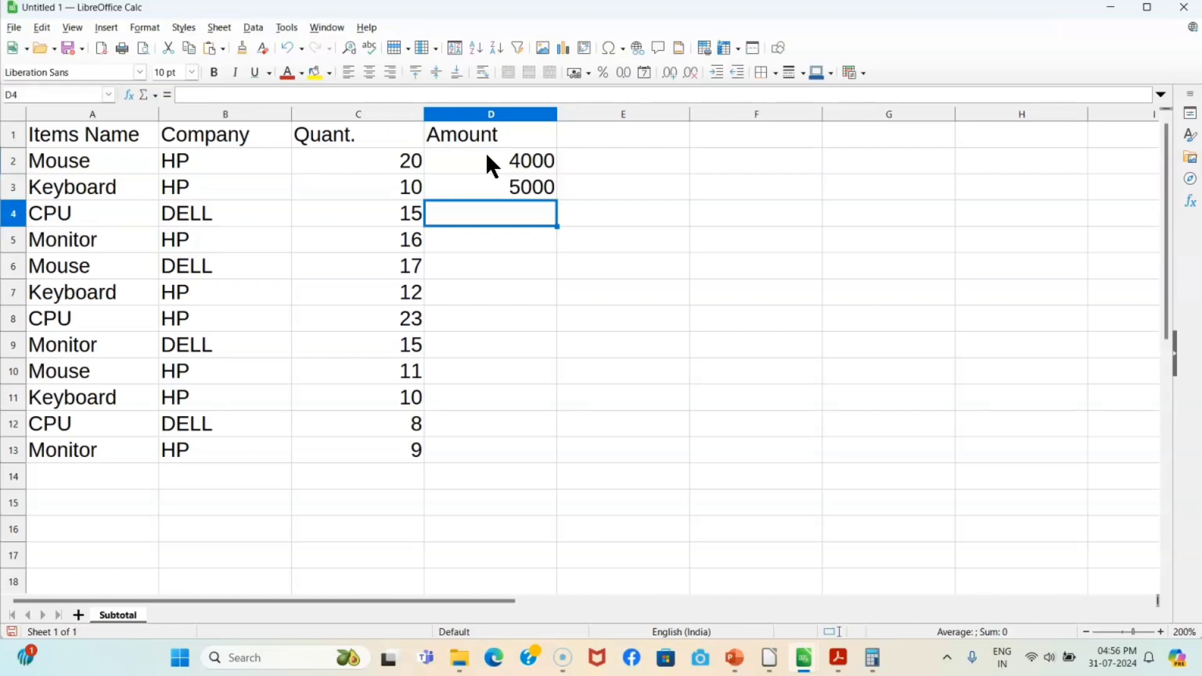
type("5")
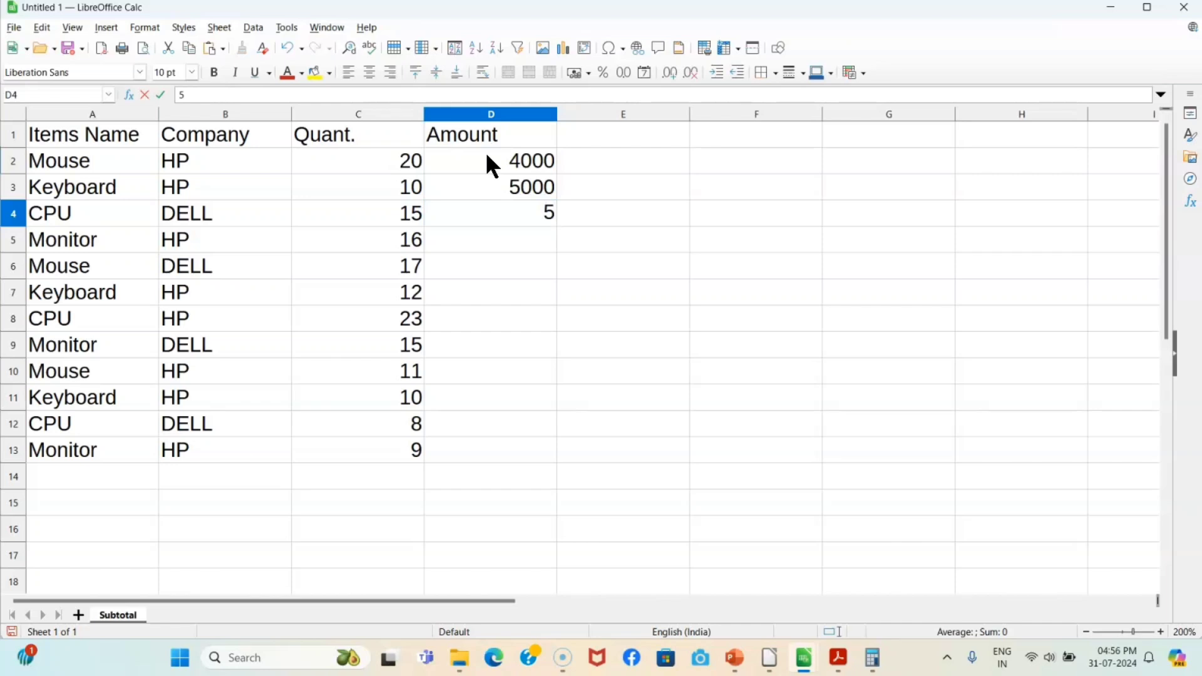
type("0000")
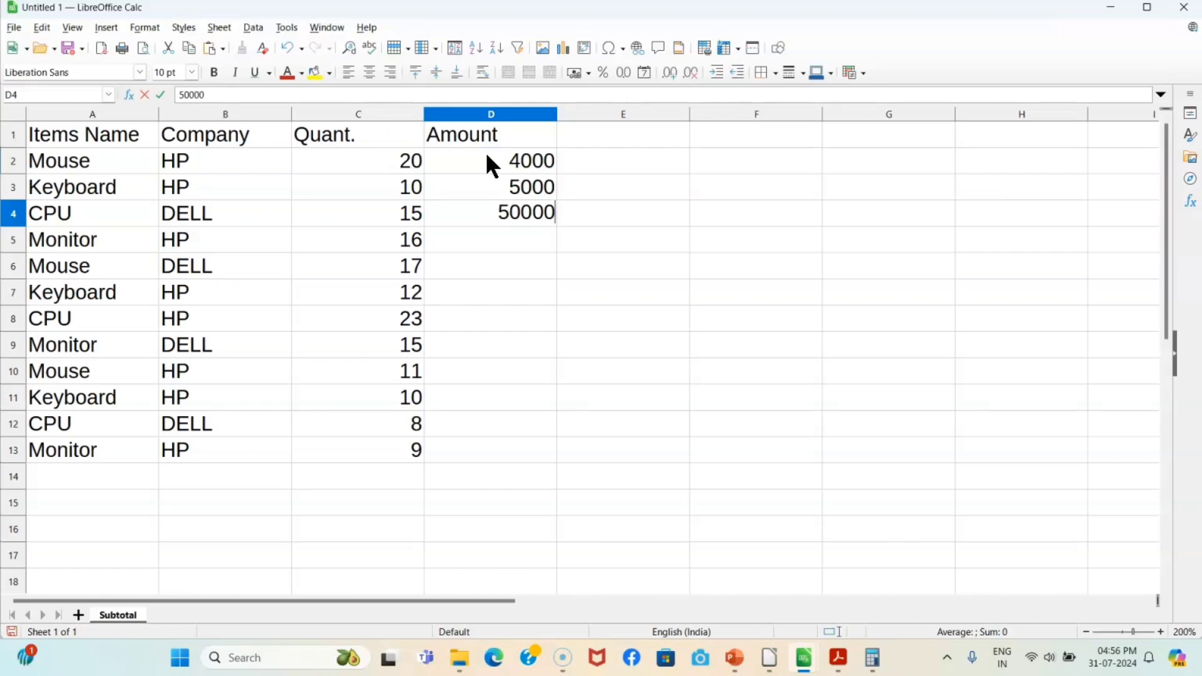
key("Return")
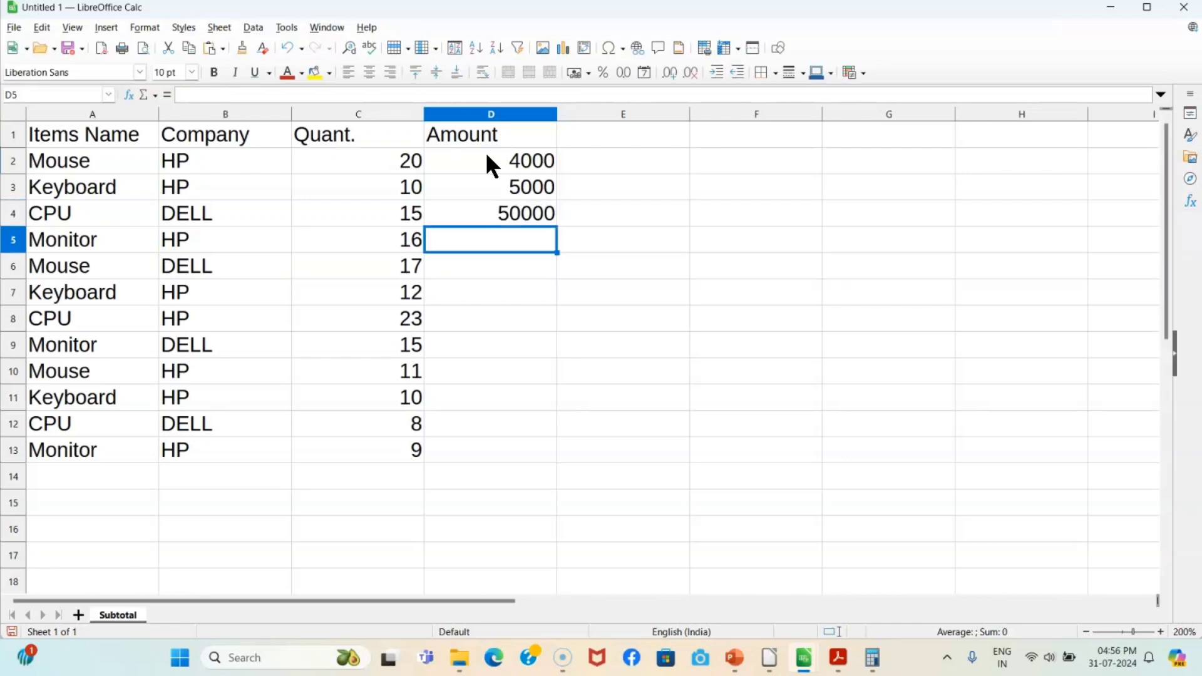
Step: Change the CPU quantity in C4 to 5, and enter the amounts 25000 and 10000 in cells D5 and D6
left_click(419, 211)
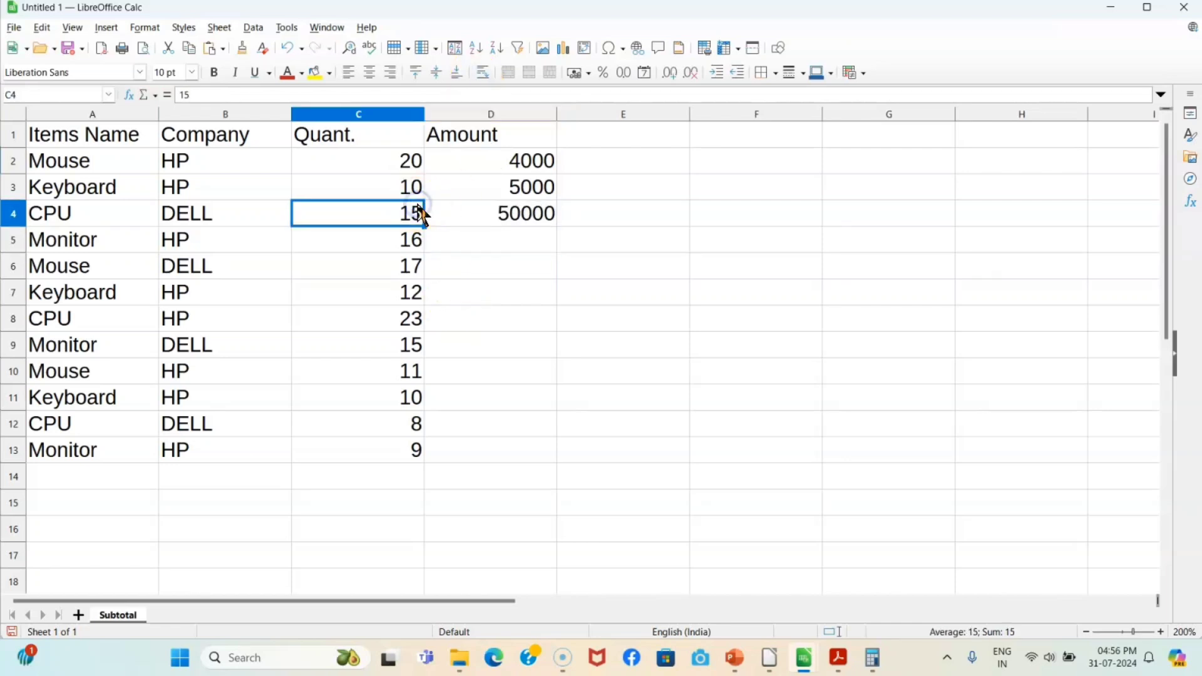
type("5")
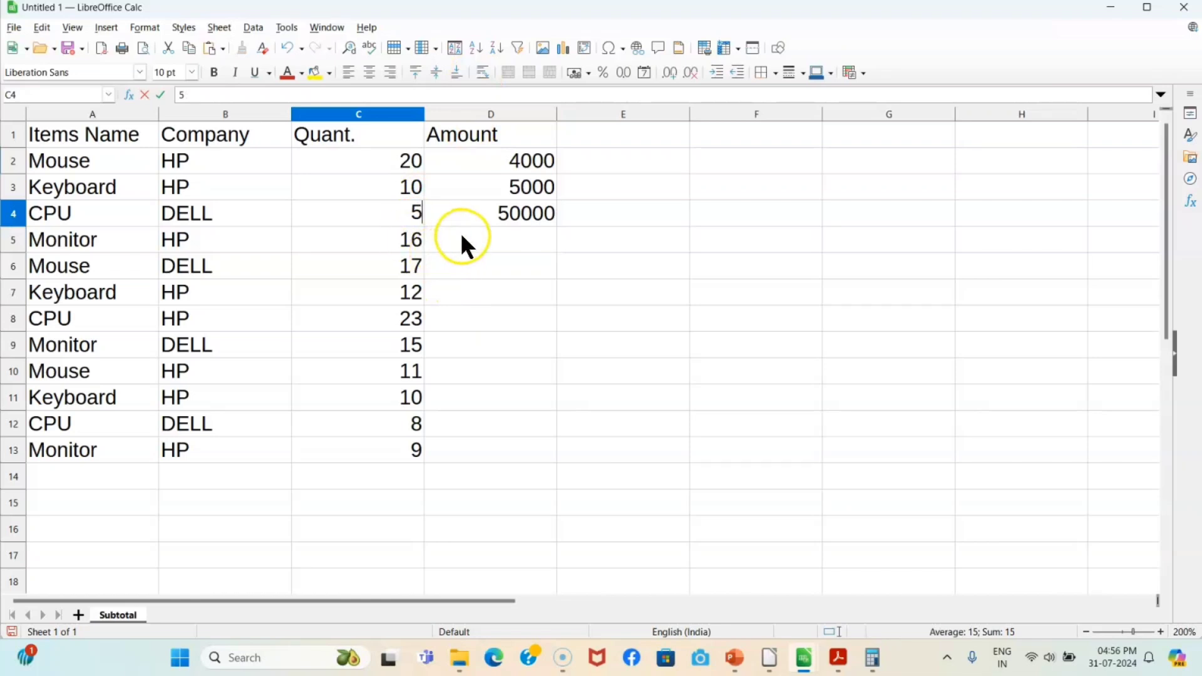
left_click(469, 238)
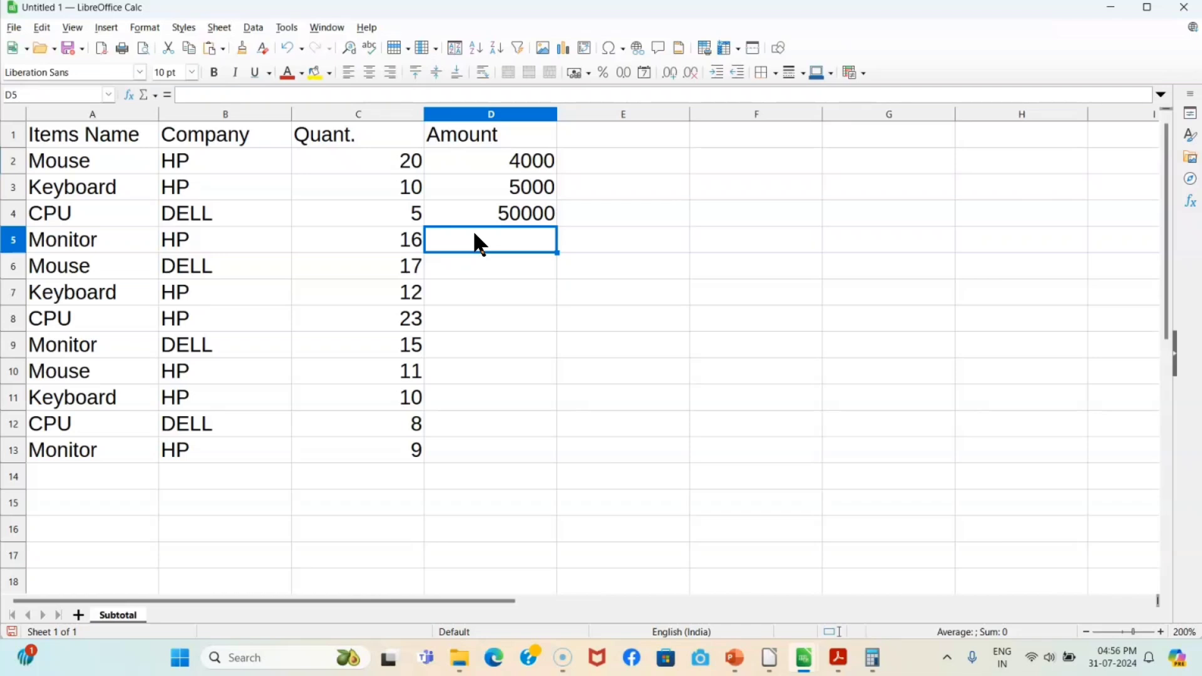
type("25")
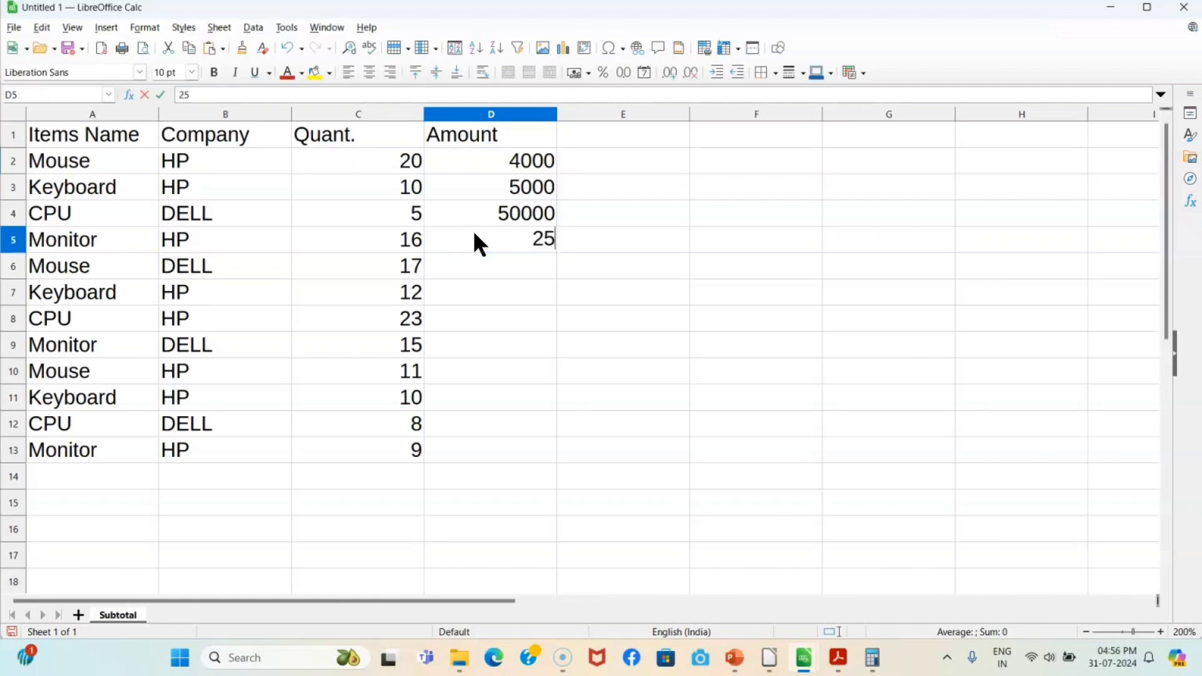
type("000")
key("Return")
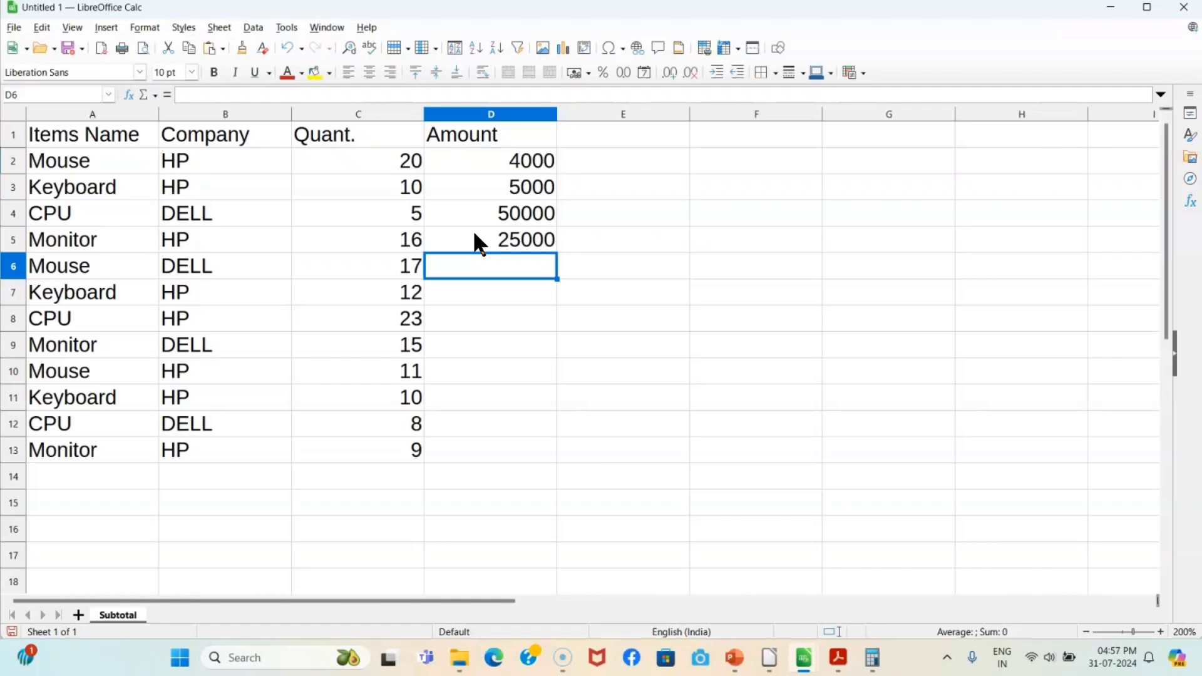
type("10000")
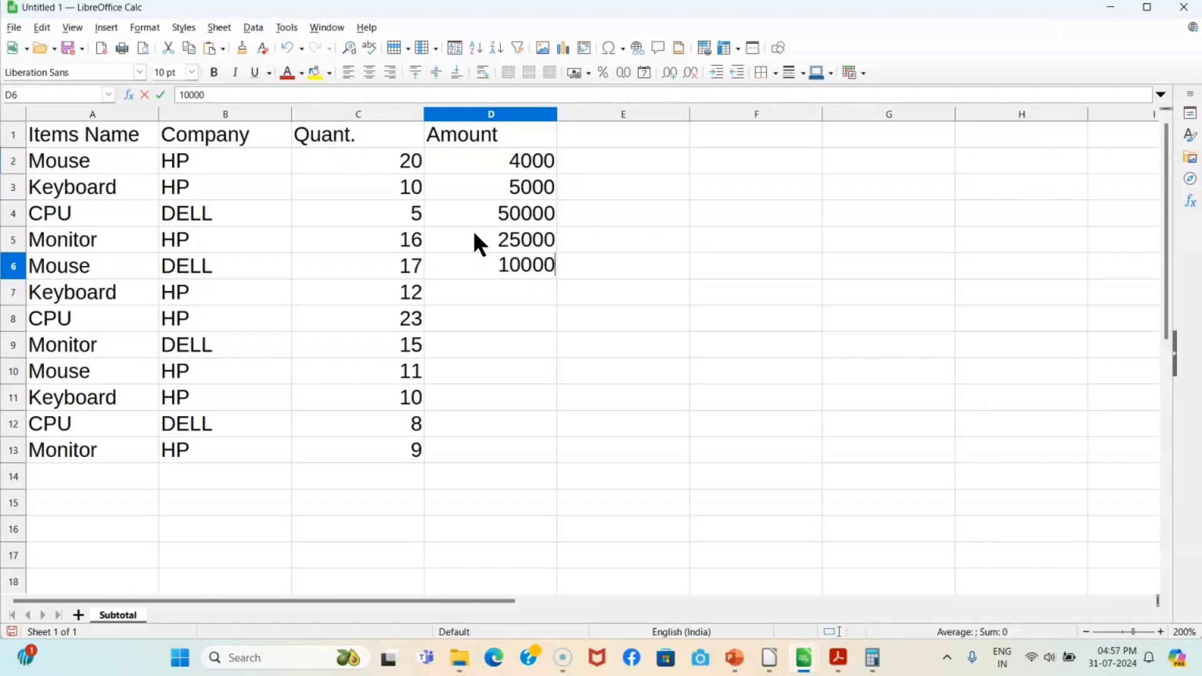
key("Return")
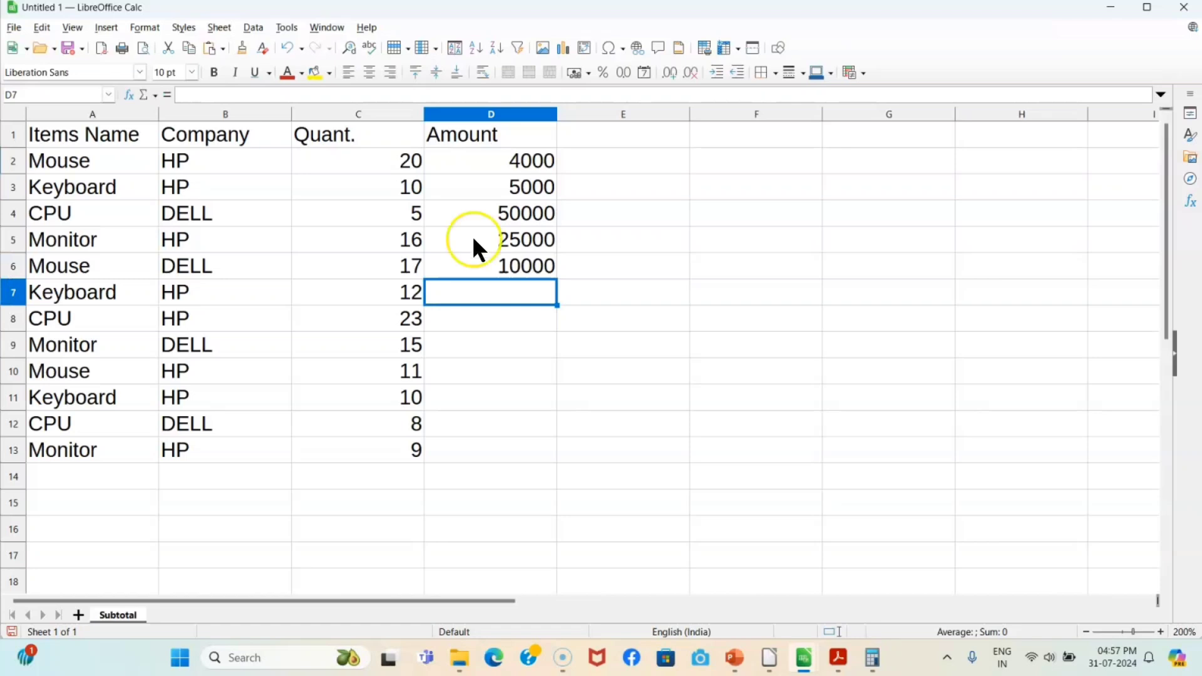
Step: Fill the Amount column as a series from cell D6 down to D13
left_click(517, 268)
left_click_drag(557, 278, 544, 467)
Step: Set the amounts in cells D12 and D13 to 8000 and 40000
left_click(500, 432)
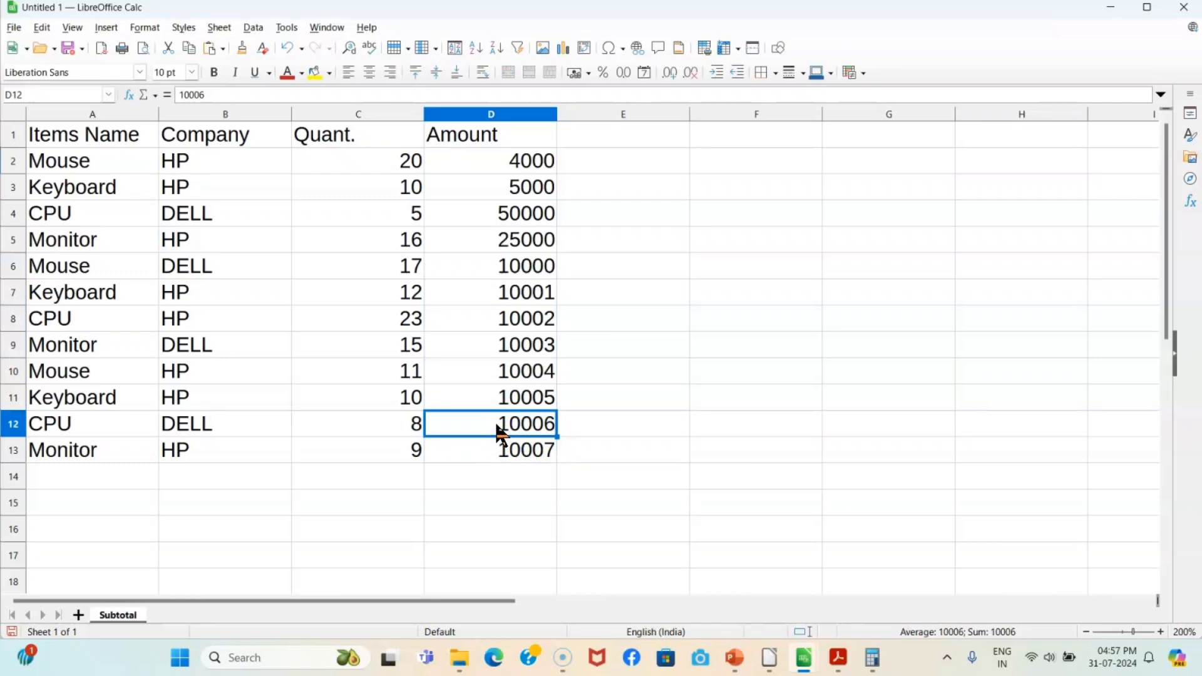
type("8000")
key("Return")
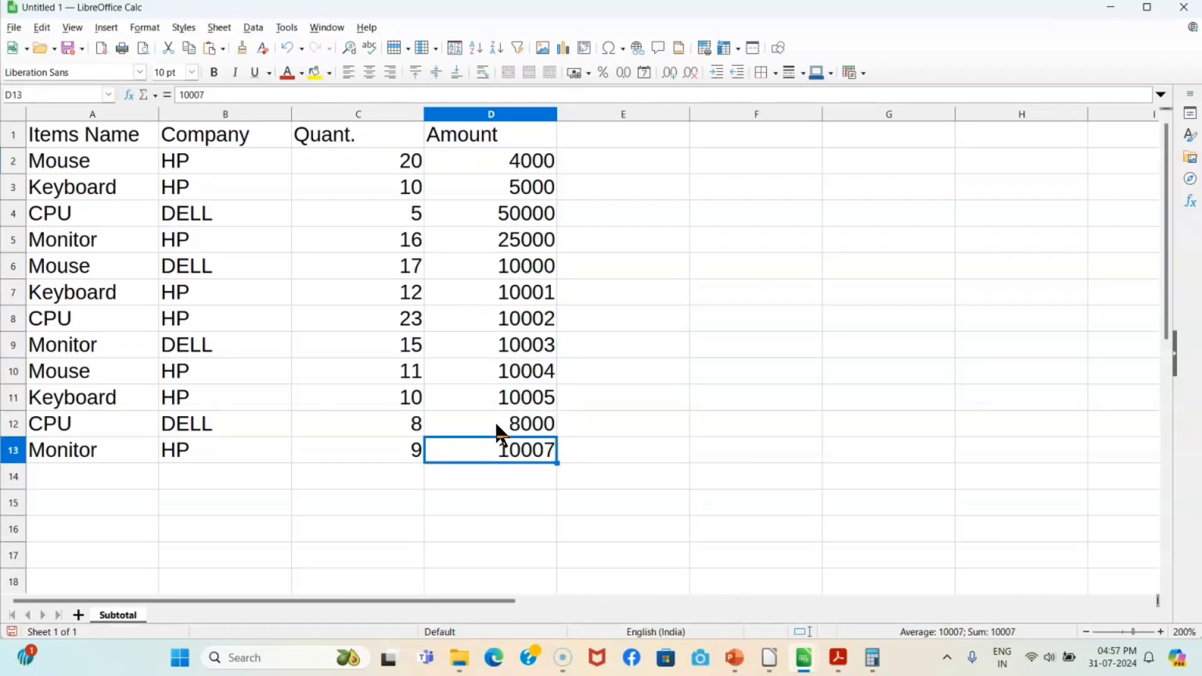
type("4000")
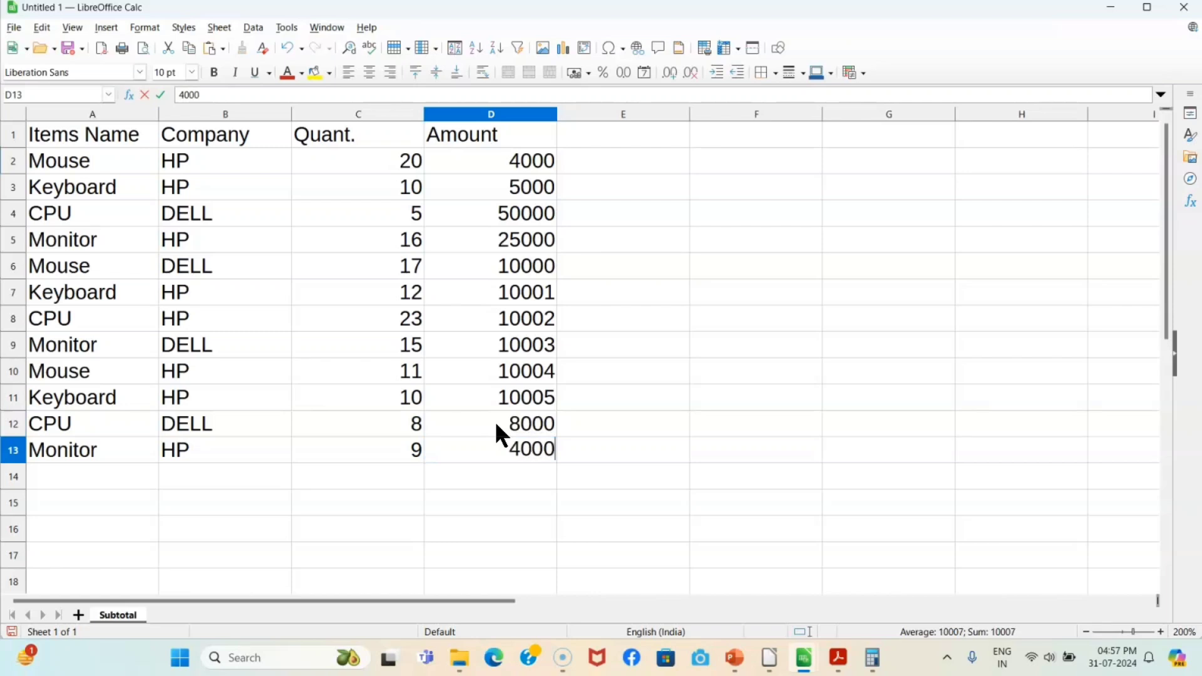
type("0")
left_click(498, 427)
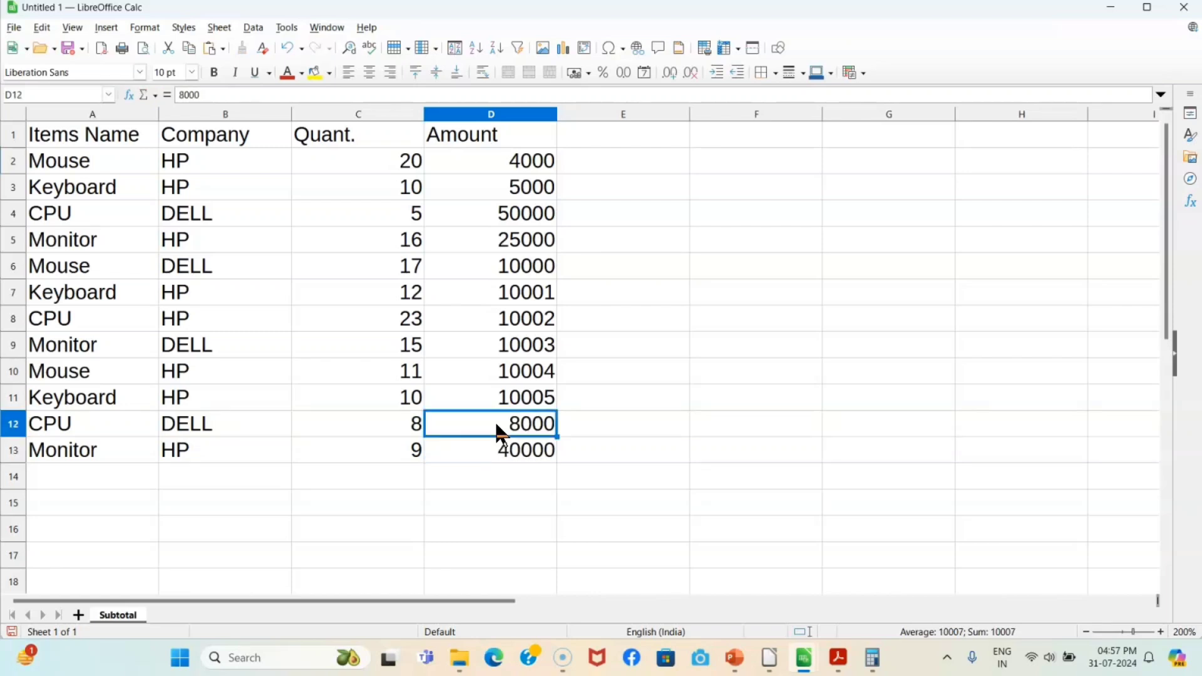
Step: Set the amount in D11 to 15000 and the amount in D10 to 2500
key("Up")
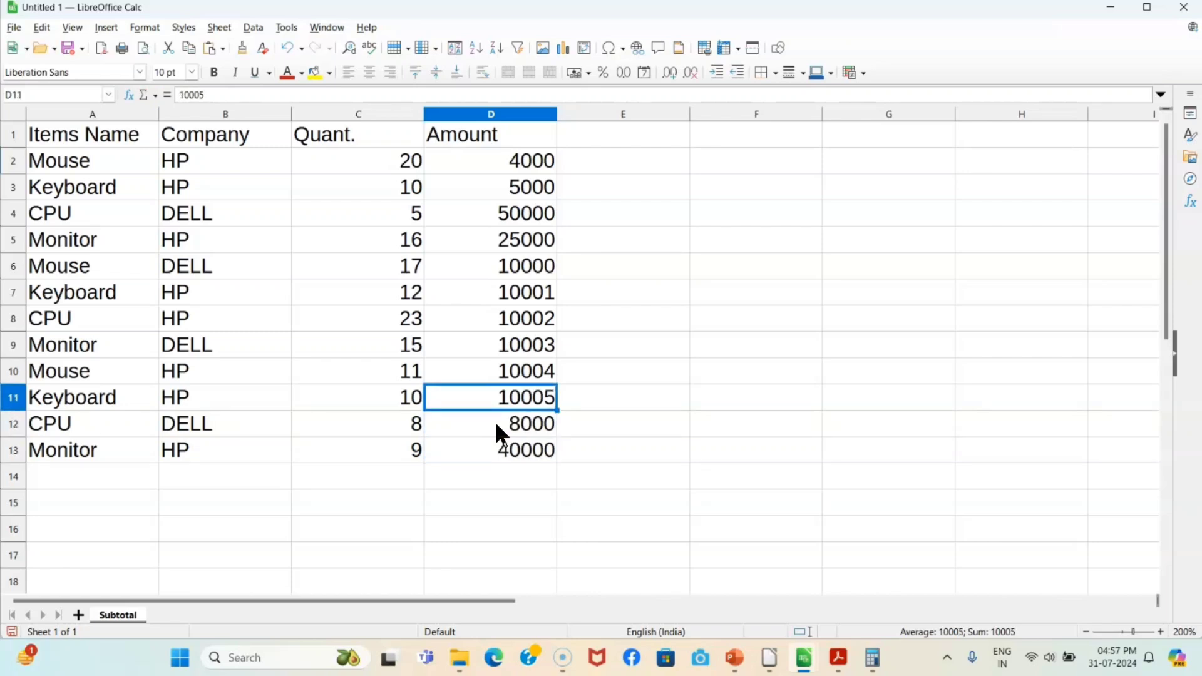
type("15000")
key("Up")
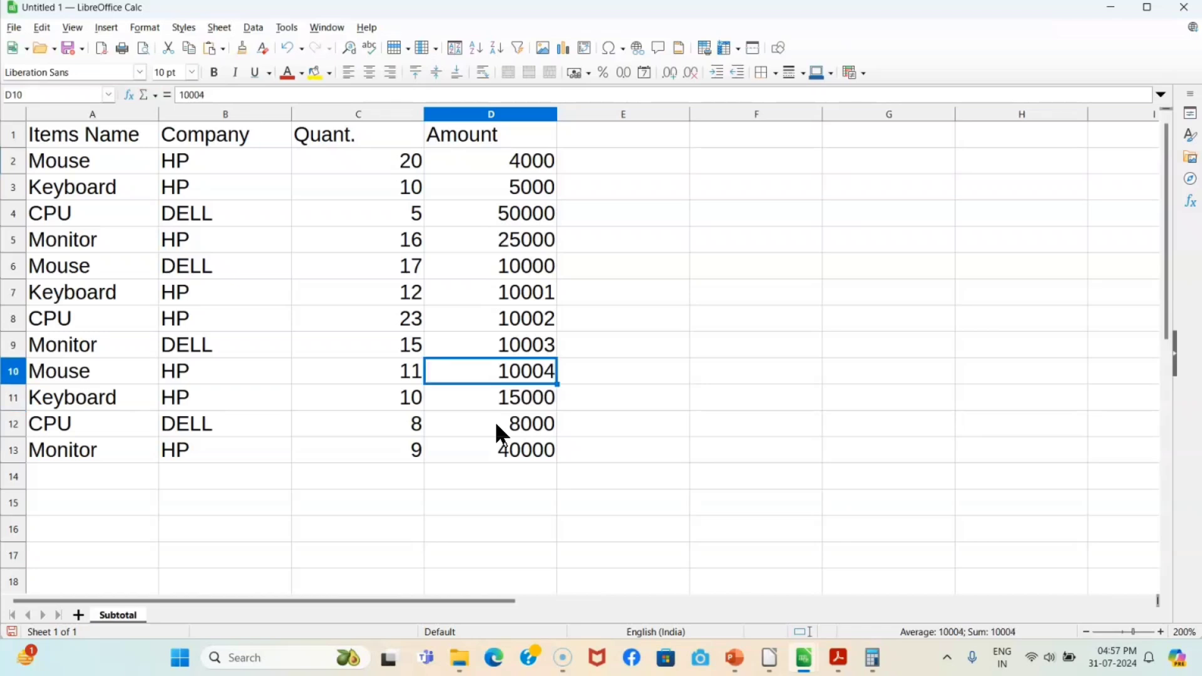
type("25")
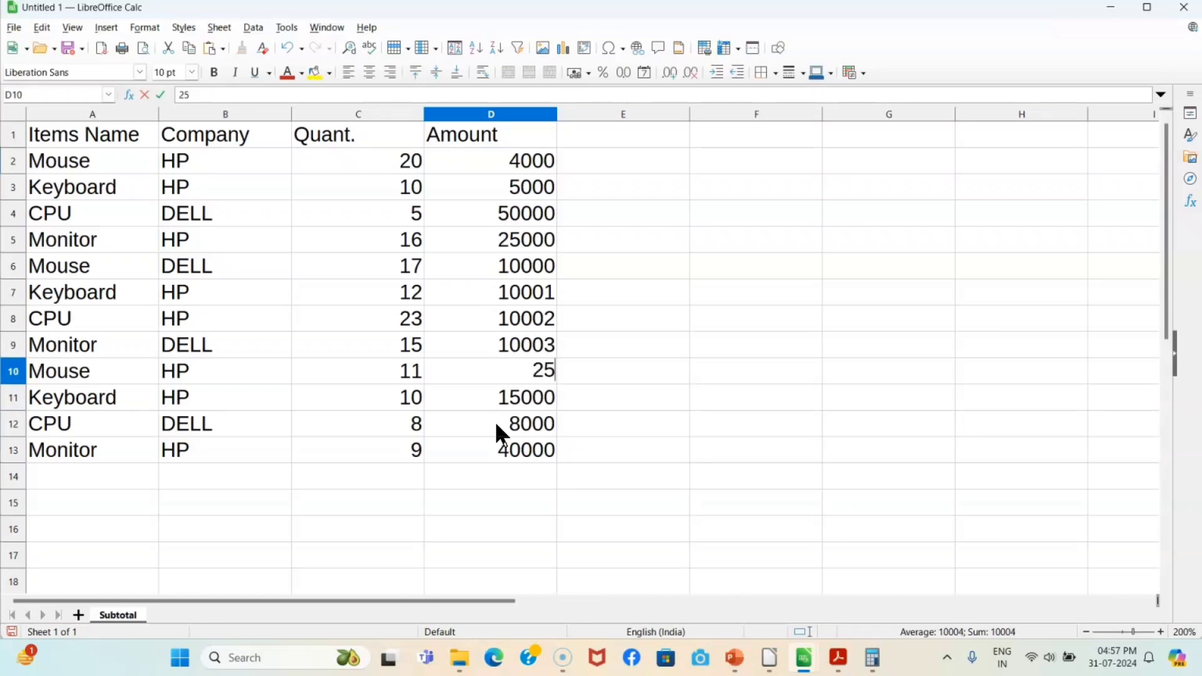
type("00")
key("Up")
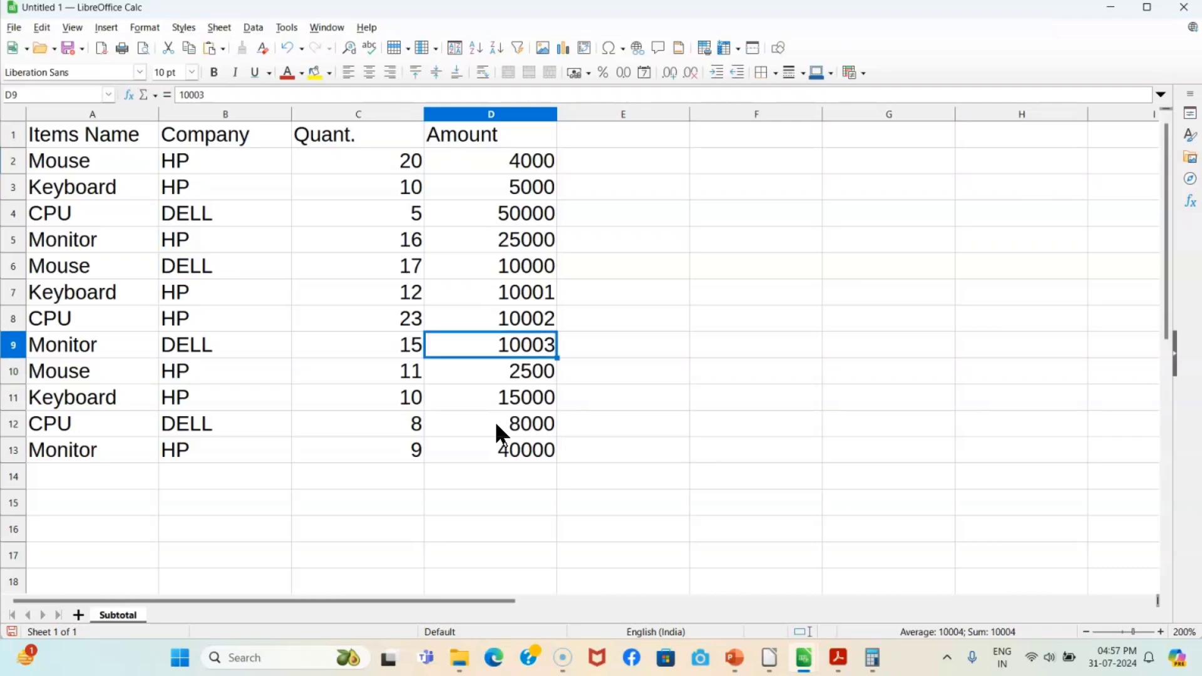
Step: Set the amounts in cells D9, D8 and D7 to 5000, 6000 and 7000 respectively
type("5000")
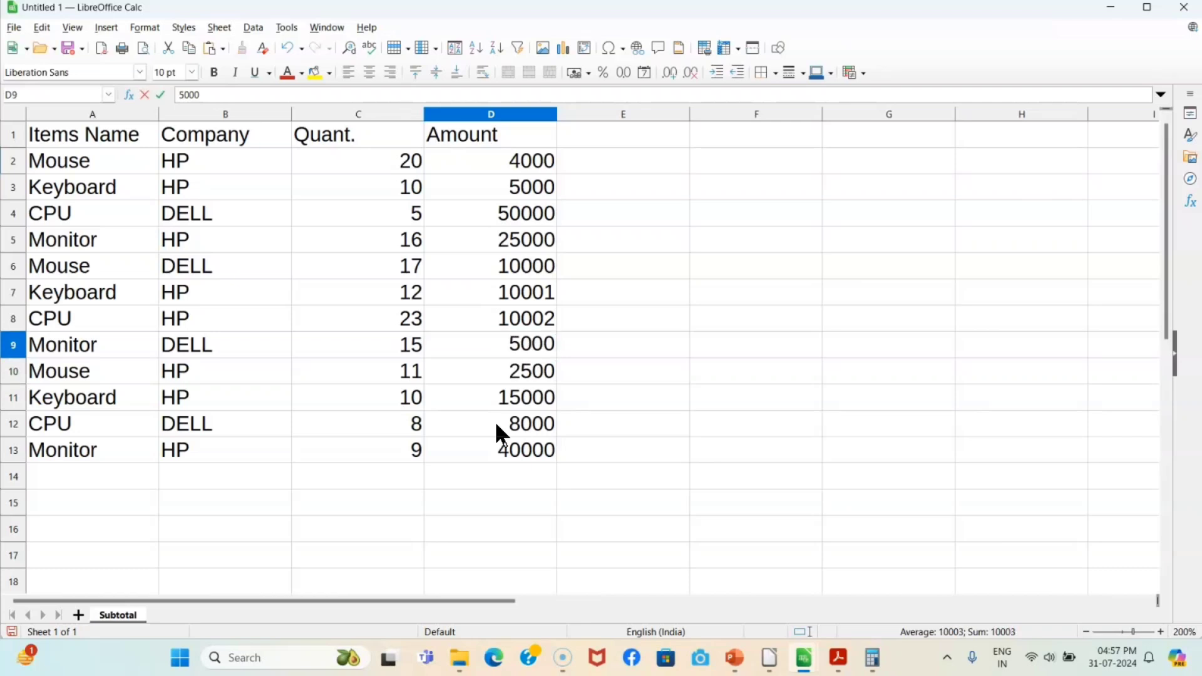
key("Up")
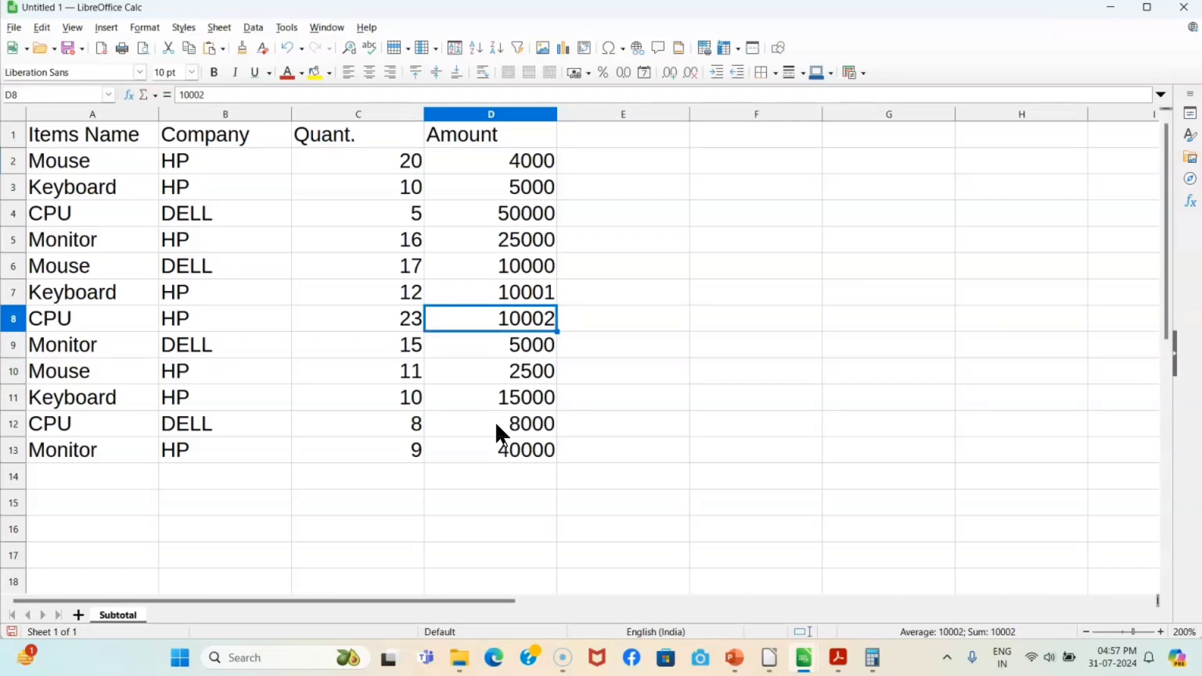
type("6000")
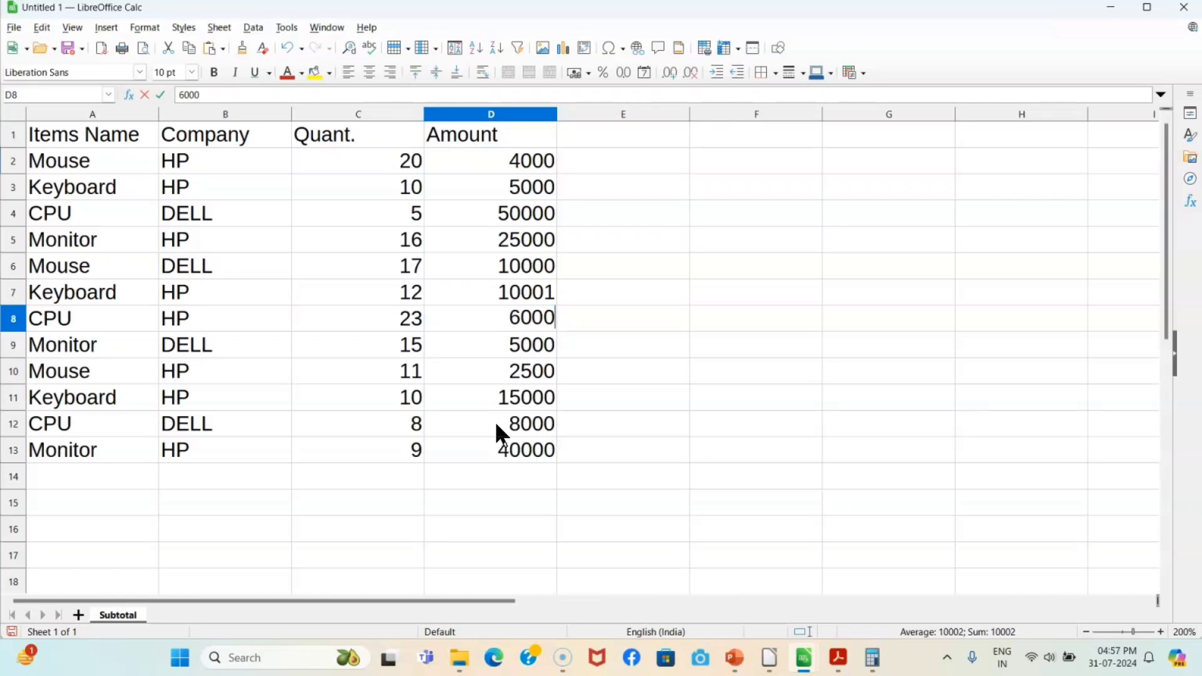
key("Up")
type("7")
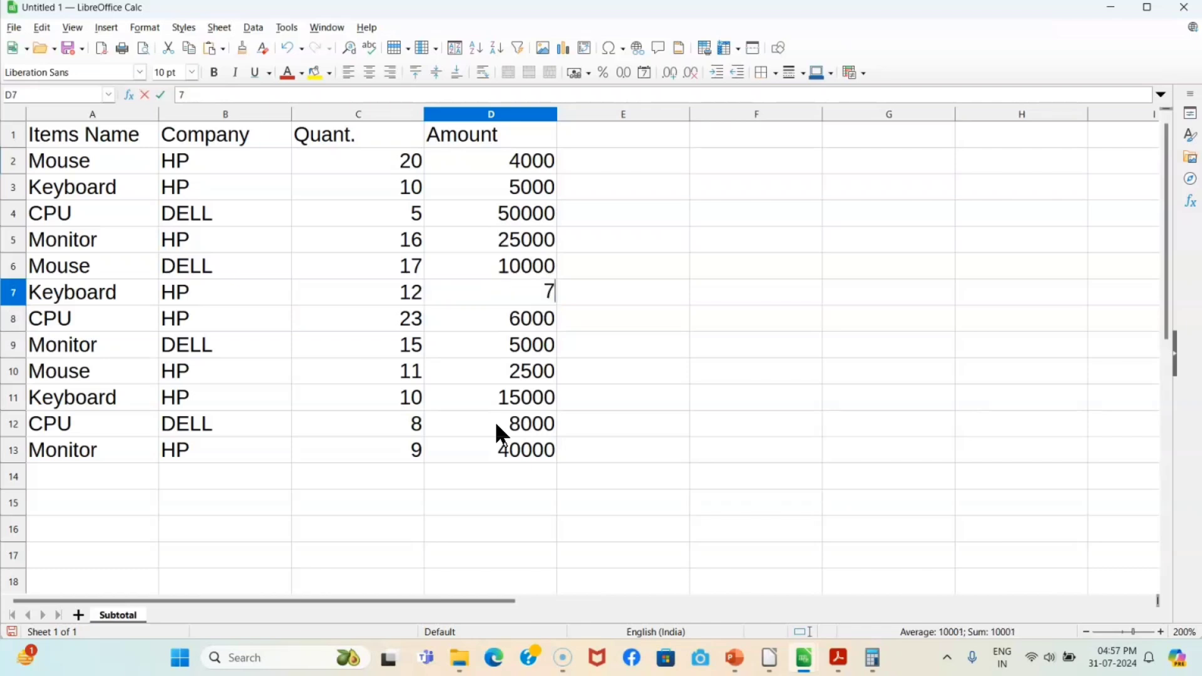
type("000")
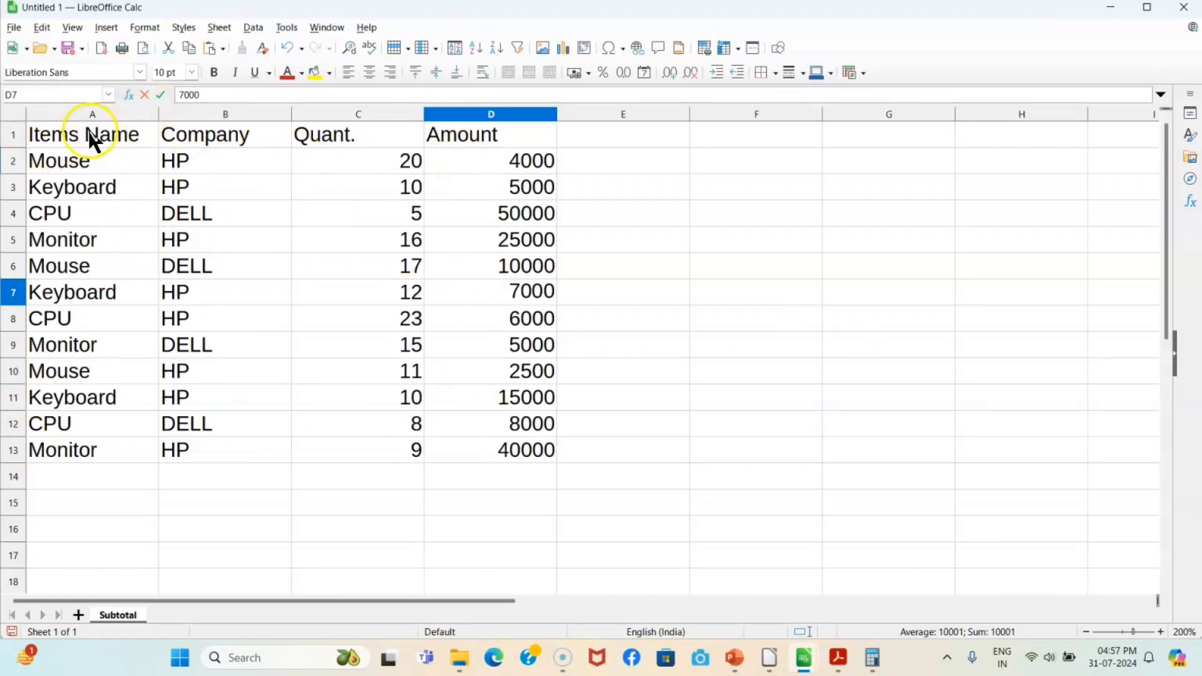
Step: Open the Subtotals settings for the range A1:D13 and look through the second and third groups before returning to the first
left_click_drag(91, 135, 492, 448)
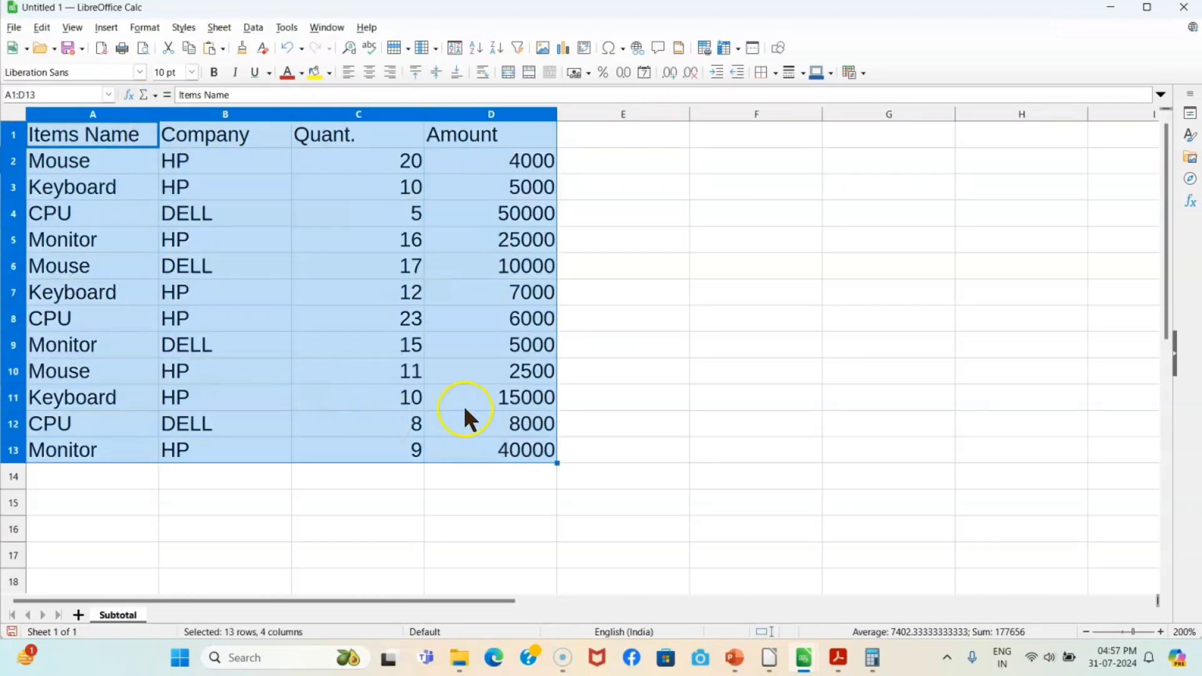
left_click(253, 28)
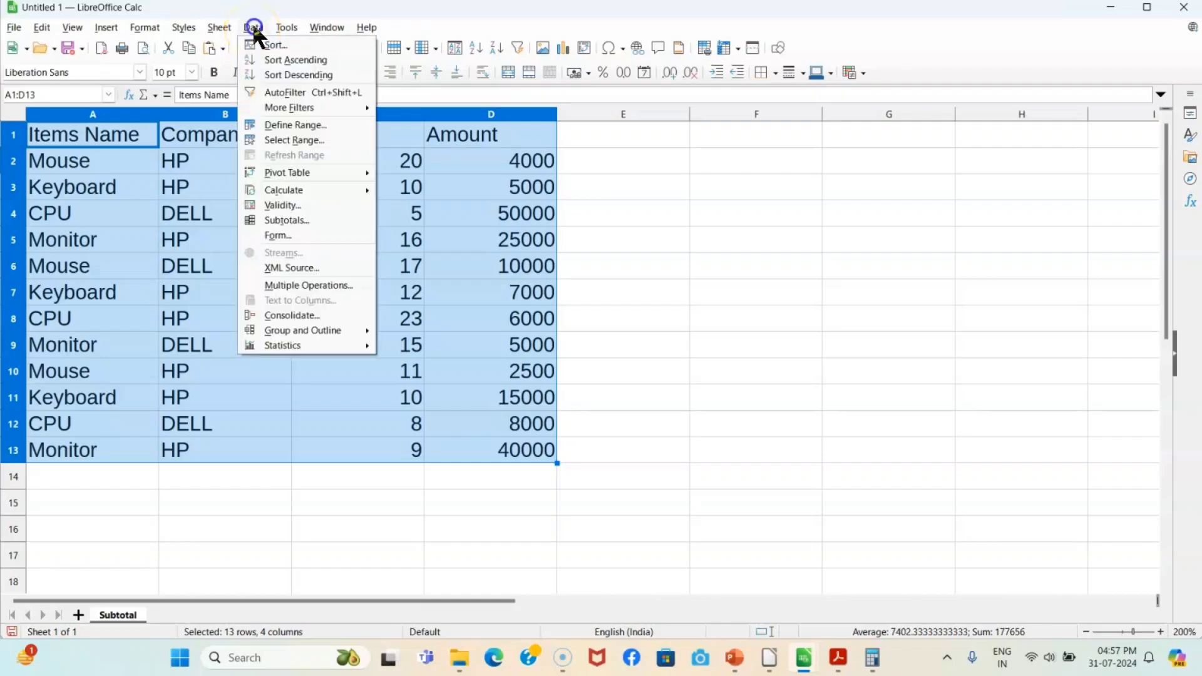
left_click(294, 220)
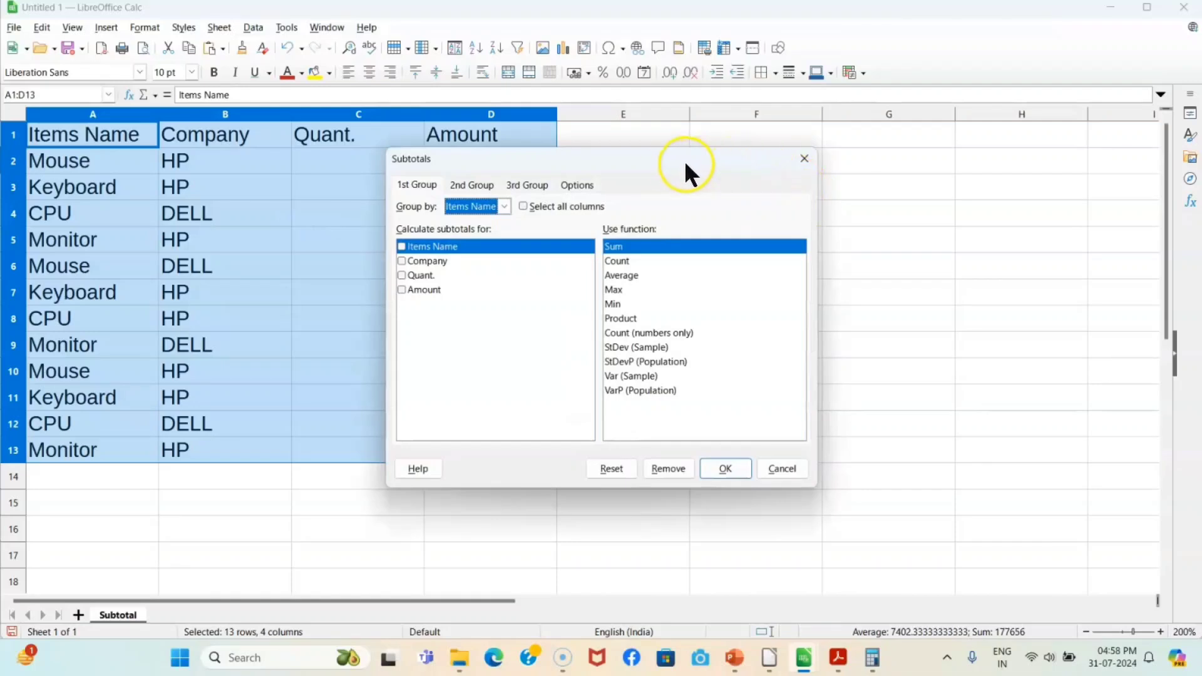
left_click_drag(685, 160, 907, 129)
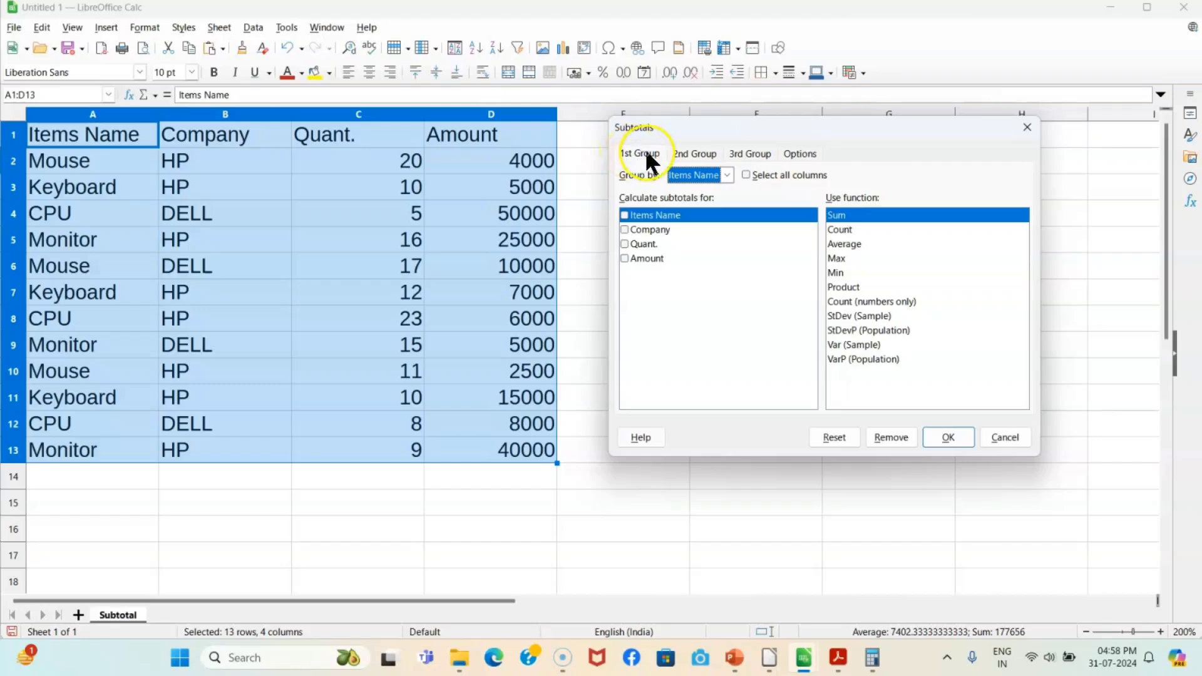
left_click(689, 154)
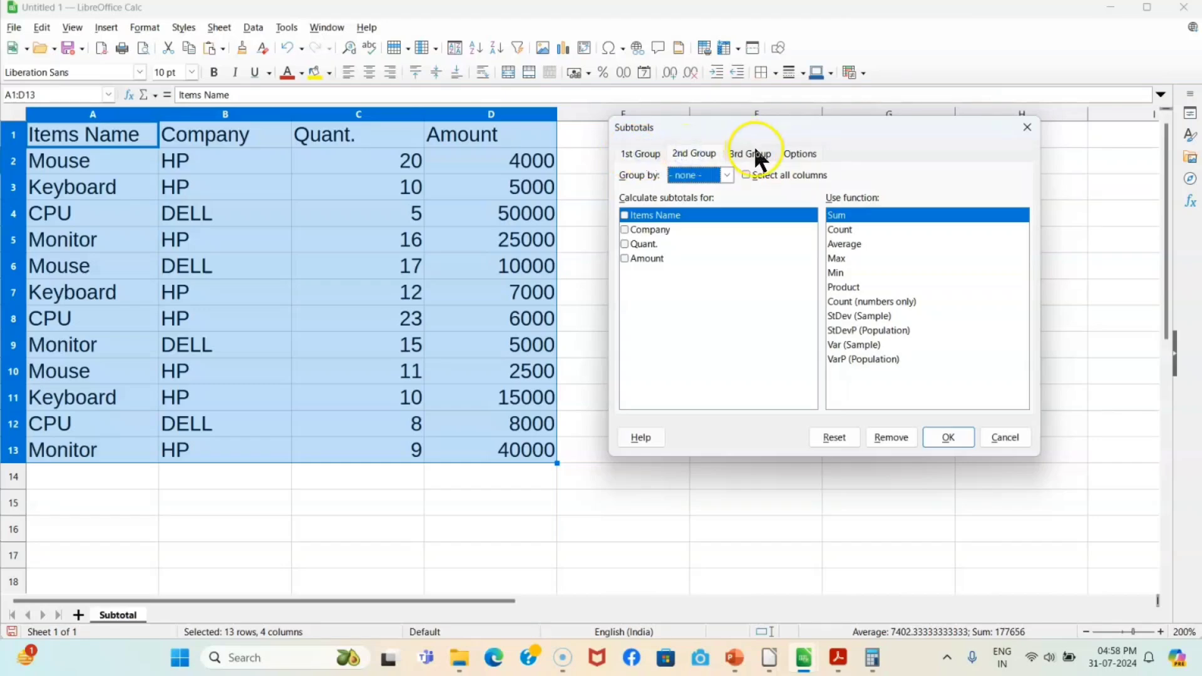
left_click(756, 154)
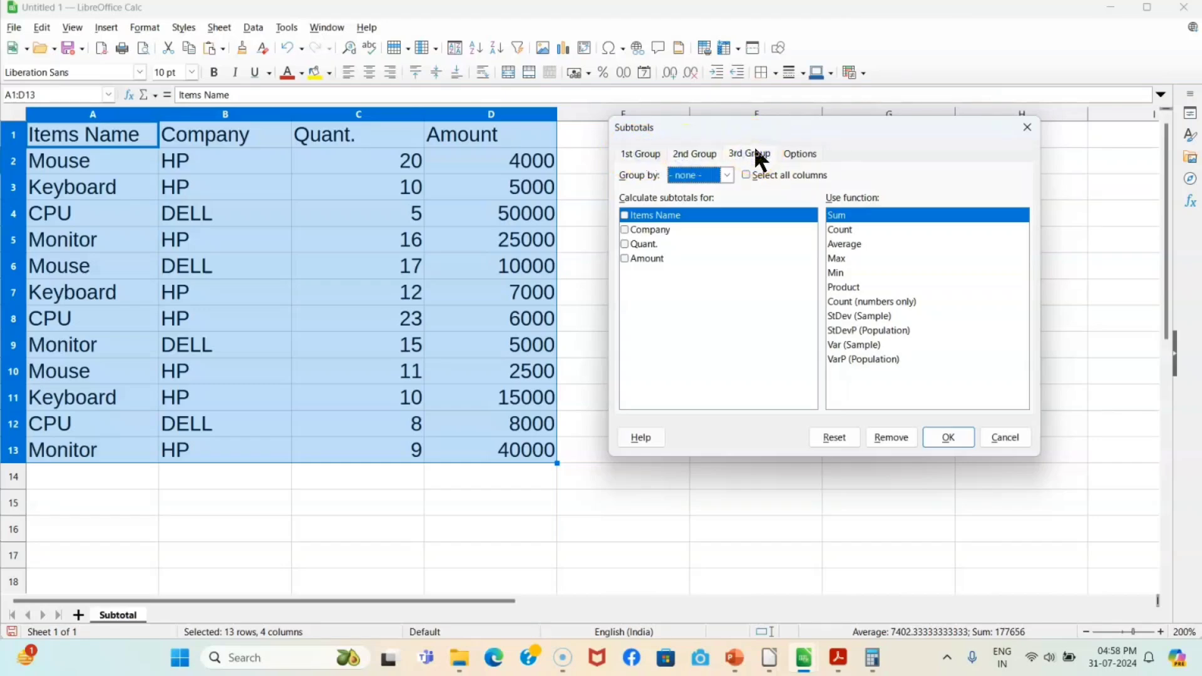
left_click(644, 157)
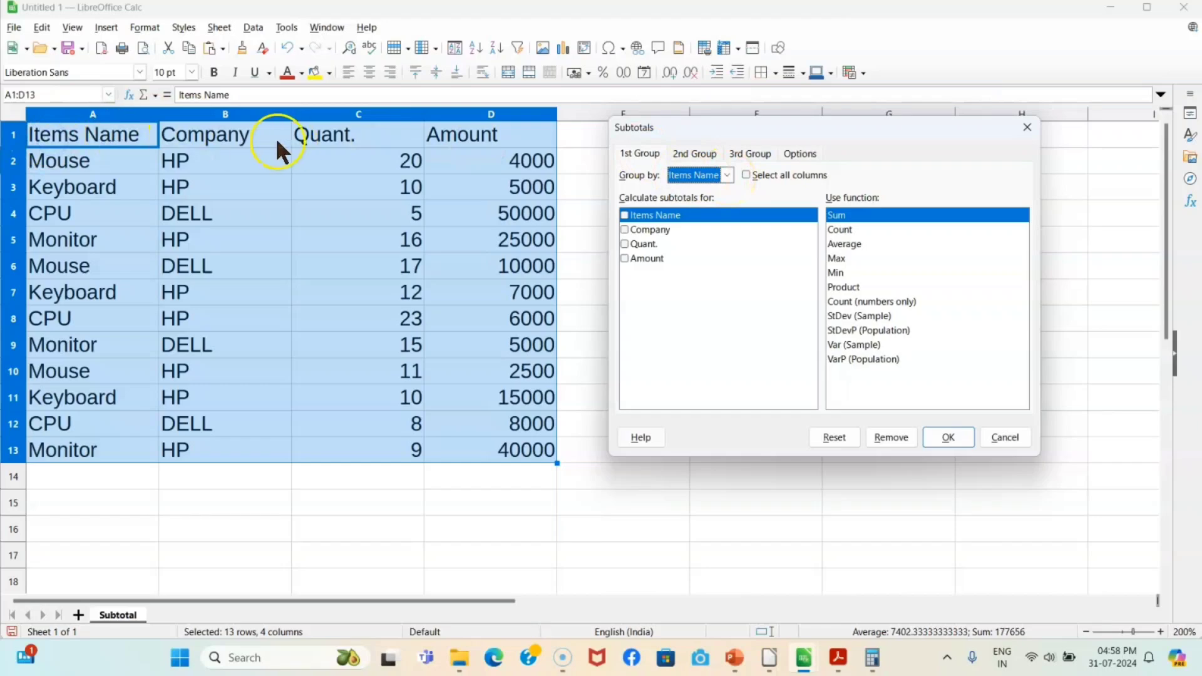
Step: Create subtotals for A1:D13 grouped by Items Name, using Sum for the Quant. and Amount columns
left_click(723, 174)
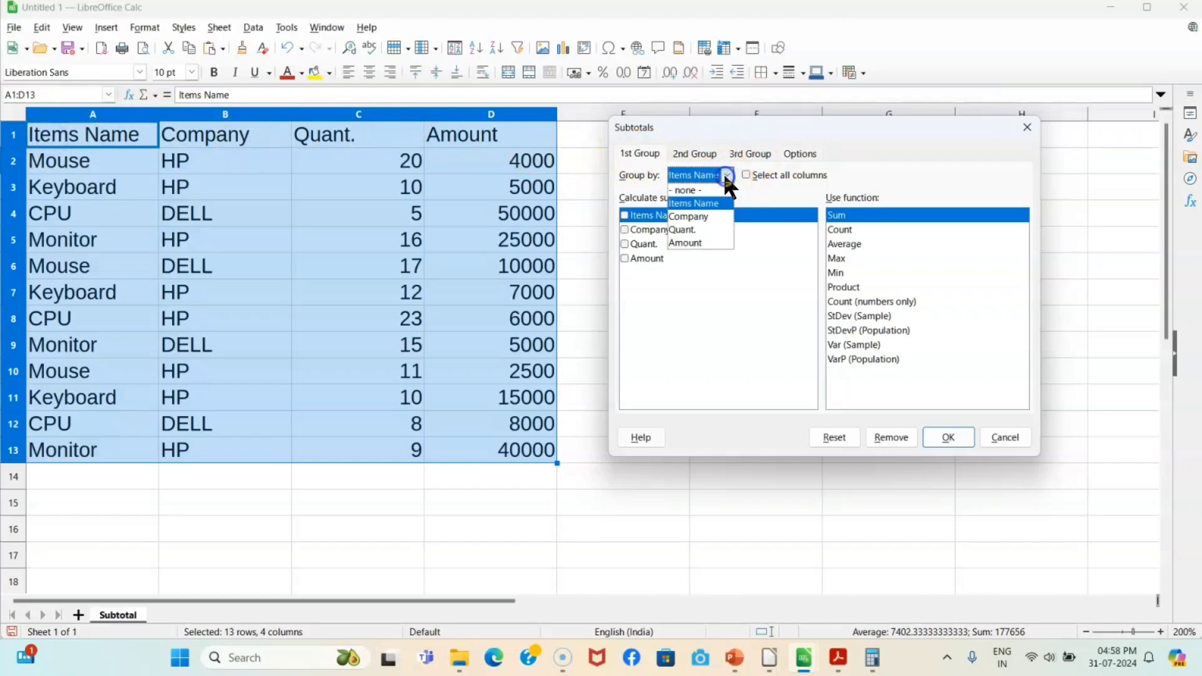
left_click(695, 205)
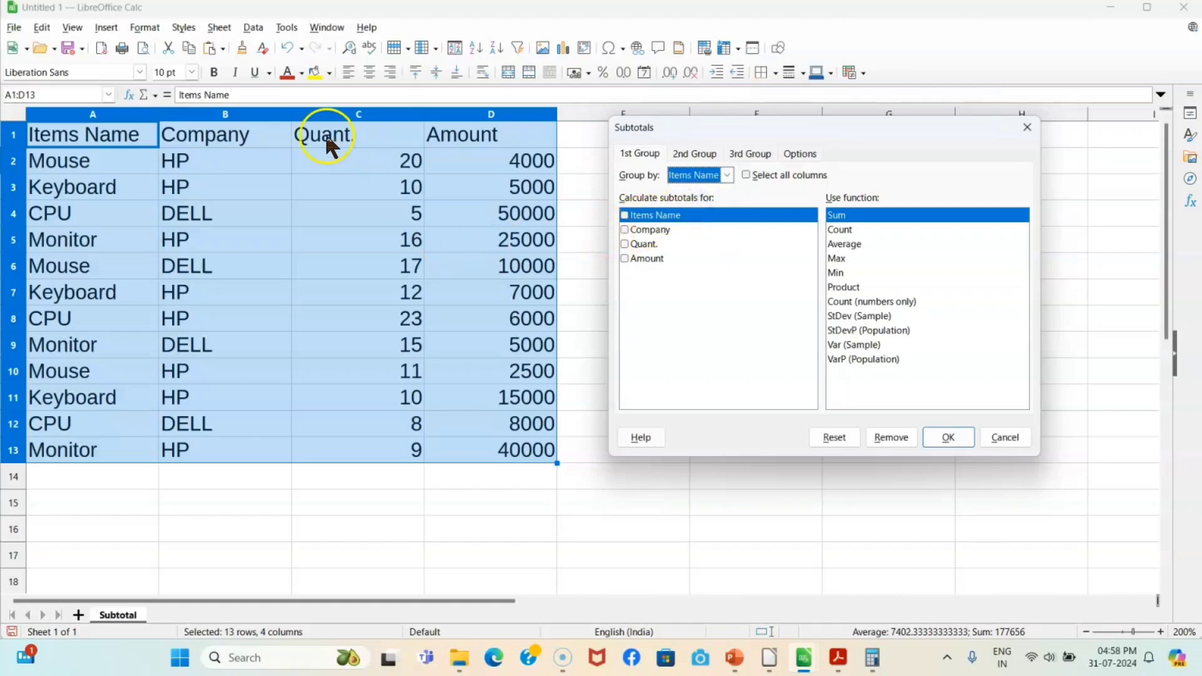
left_click(624, 244)
left_click(625, 259)
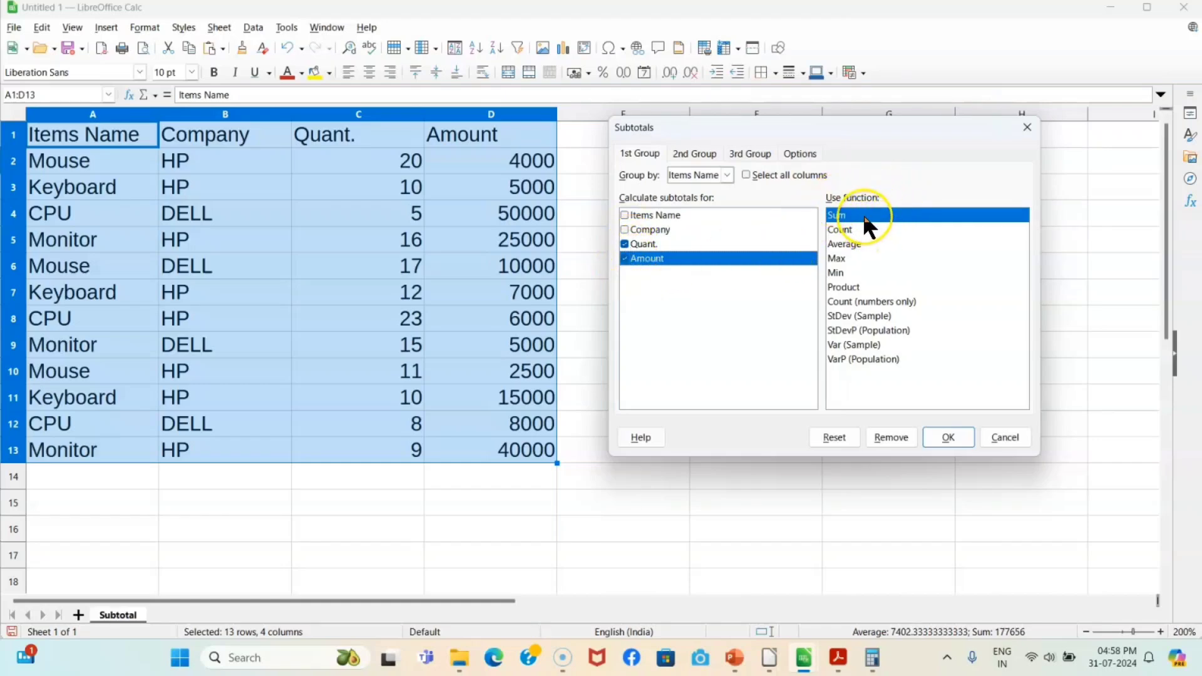
left_click(948, 436)
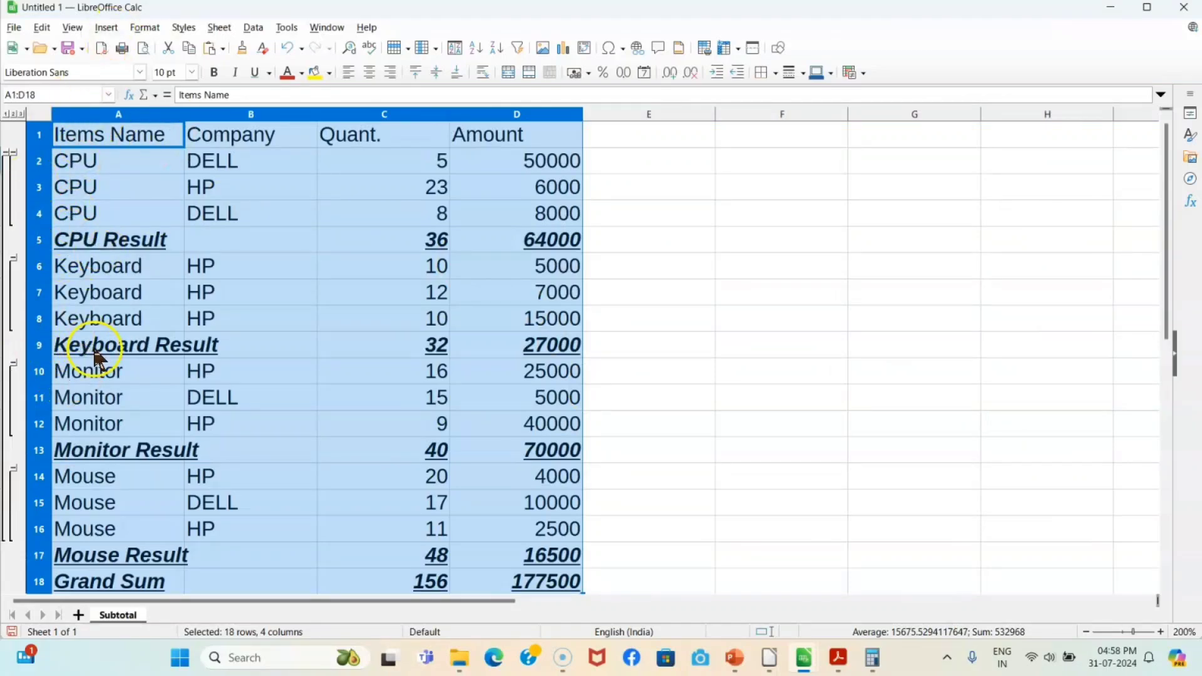
Step: Undo the subtotals on the table and redo them
key("ctrl+z")
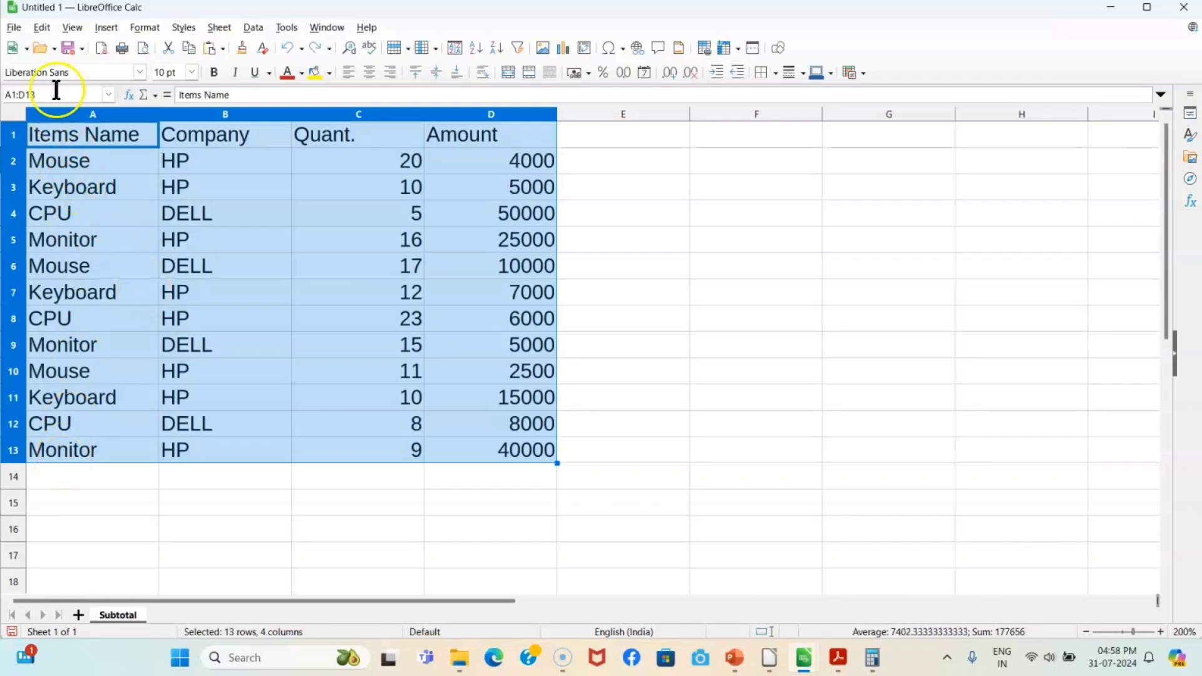
left_click(43, 27)
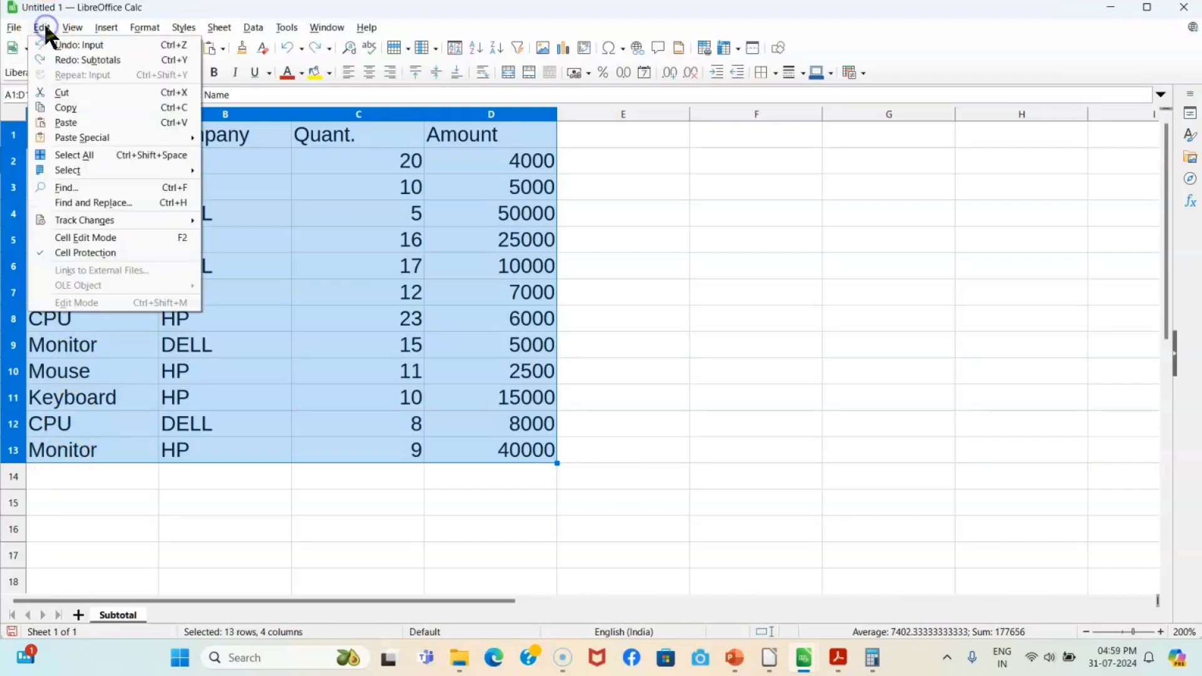
left_click(65, 60)
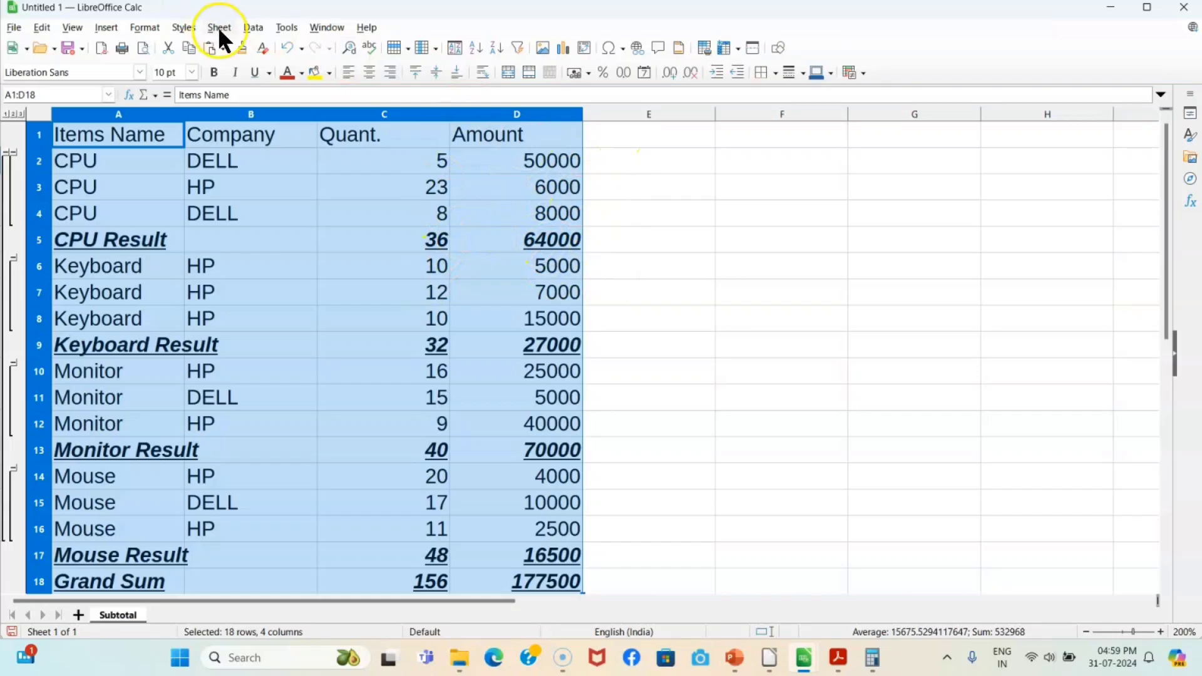
Step: Reopen the Subtotals settings for the table and set the second group to group by Company
left_click(253, 27)
mouse_move(283, 193)
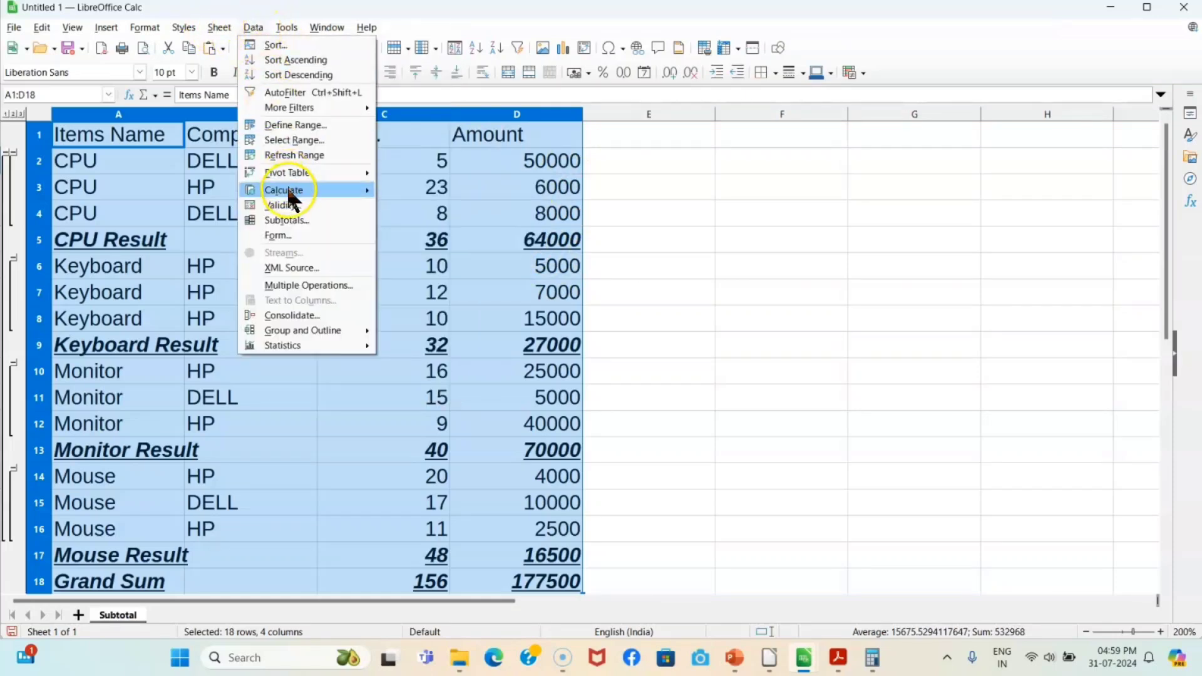
left_click(298, 219)
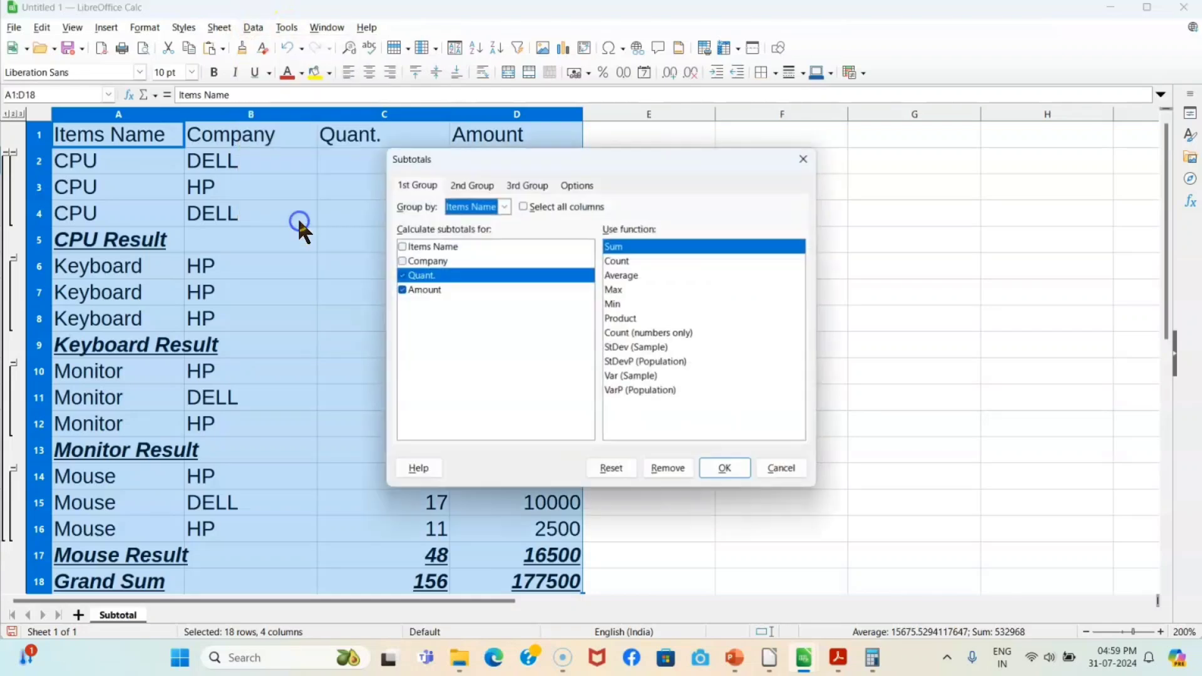
left_click_drag(690, 152, 967, 107)
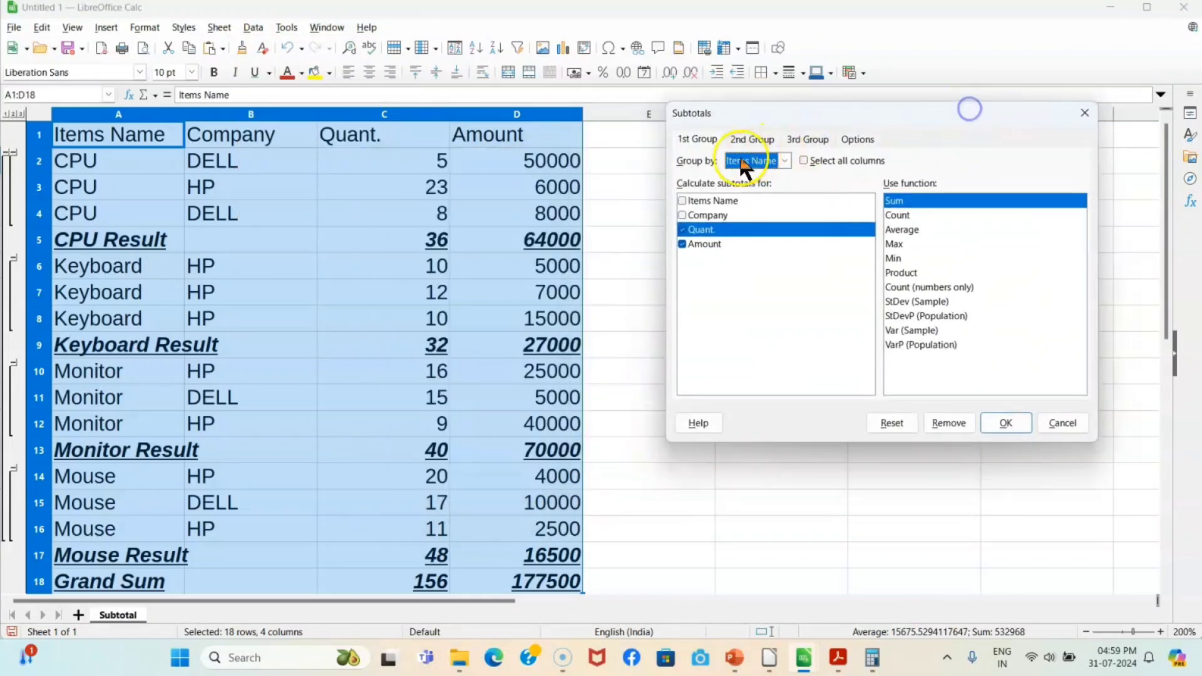
left_click(750, 140)
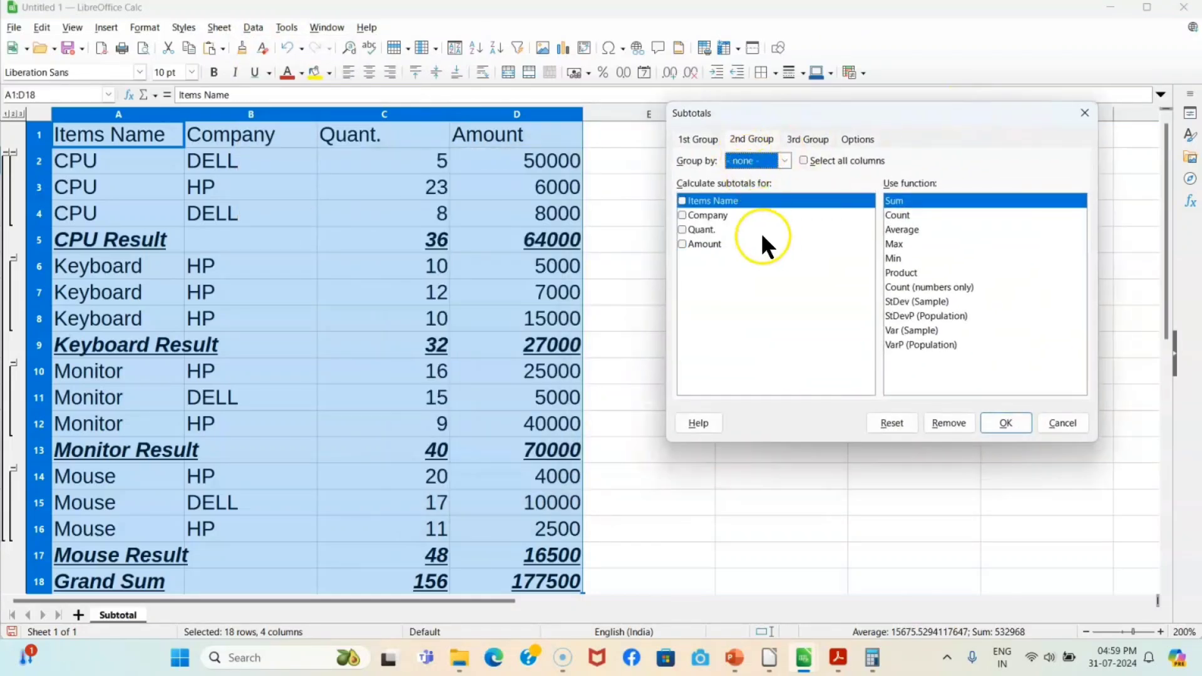
left_click(784, 161)
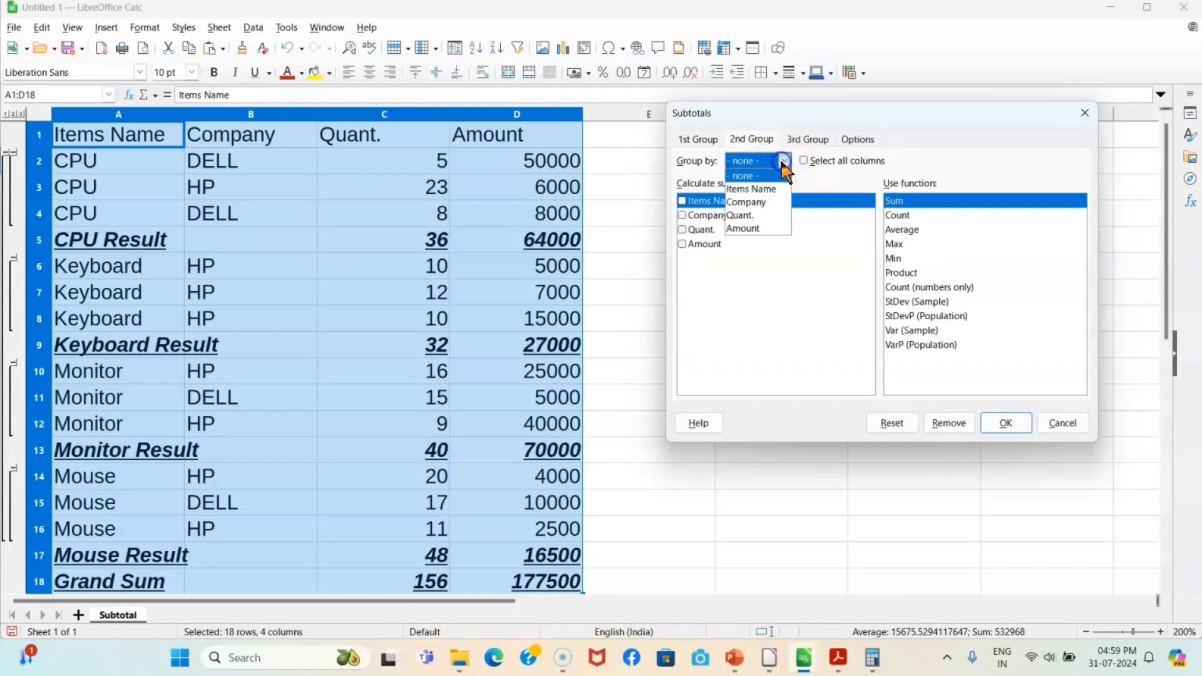
left_click(763, 201)
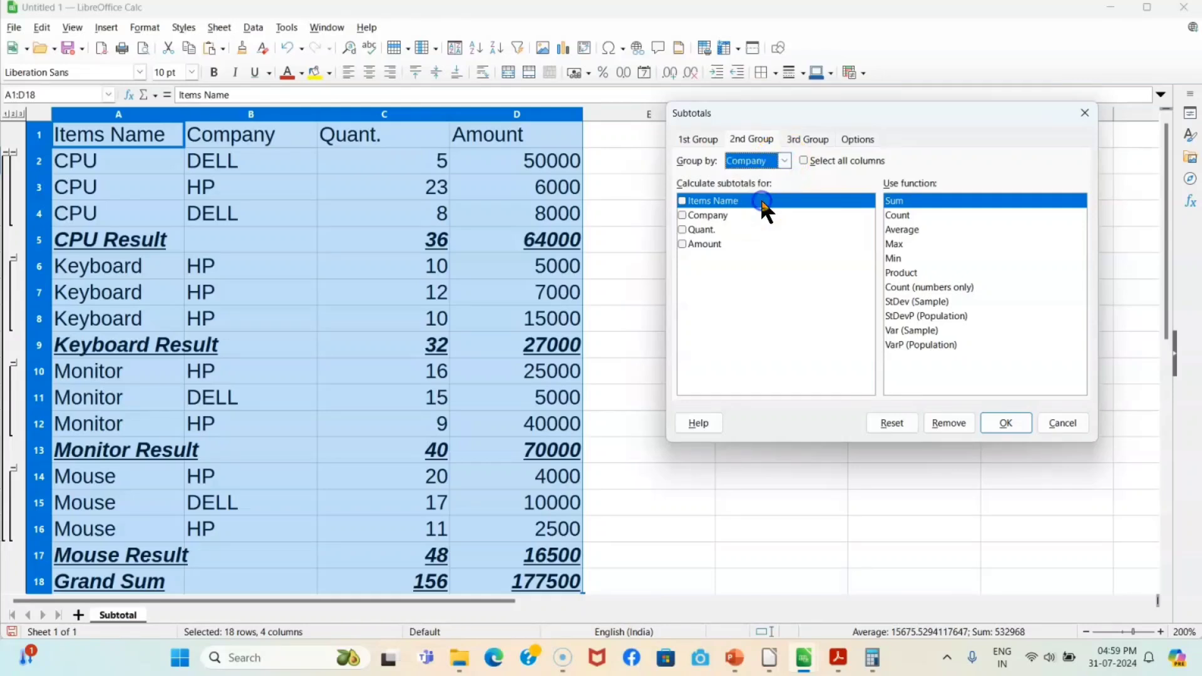
Step: Calculate the Average of Quant. for the second group and apply the subtotals
left_click(696, 230)
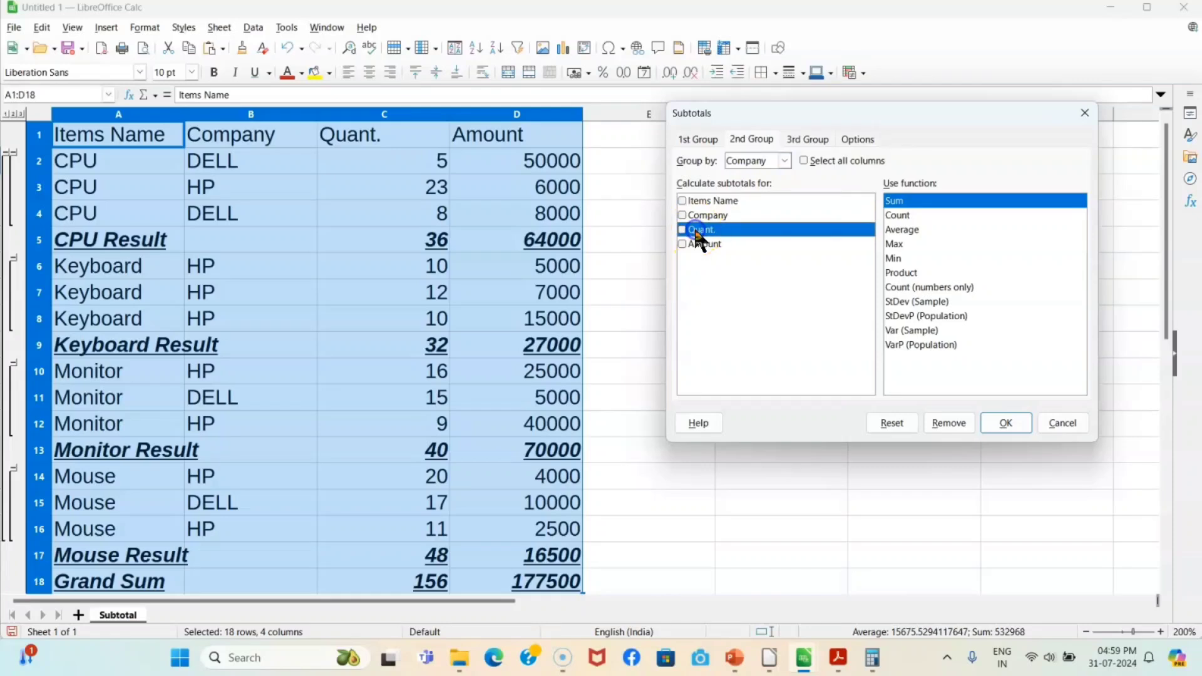
left_click(683, 231)
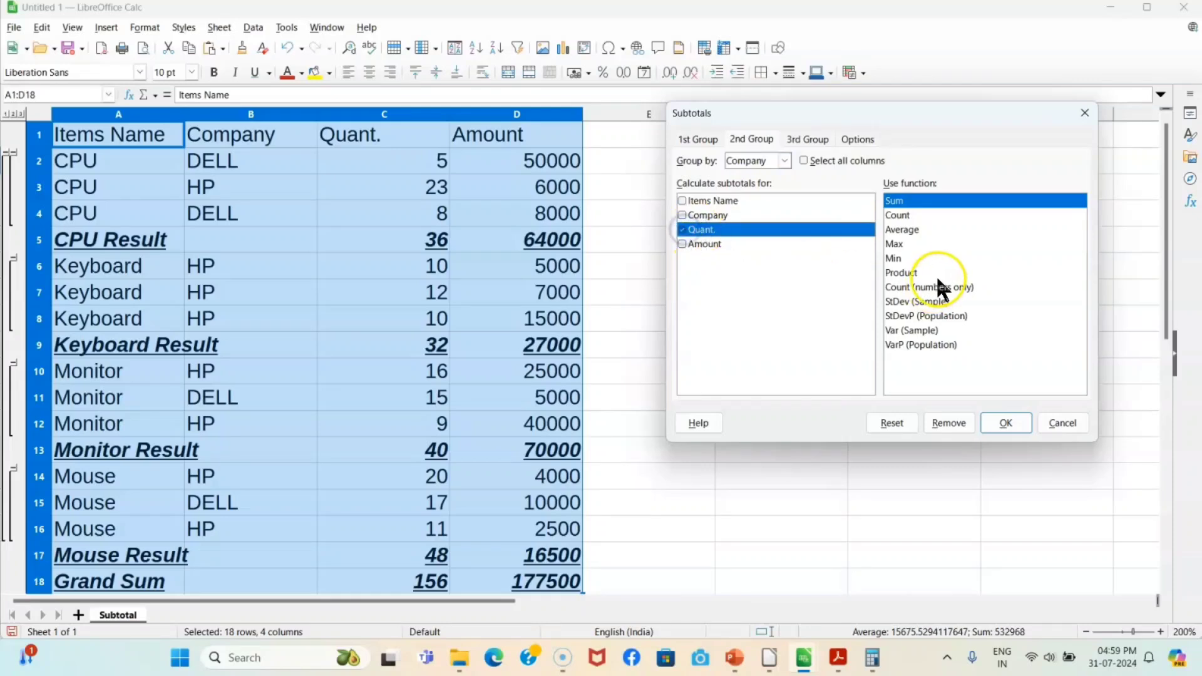
left_click(905, 230)
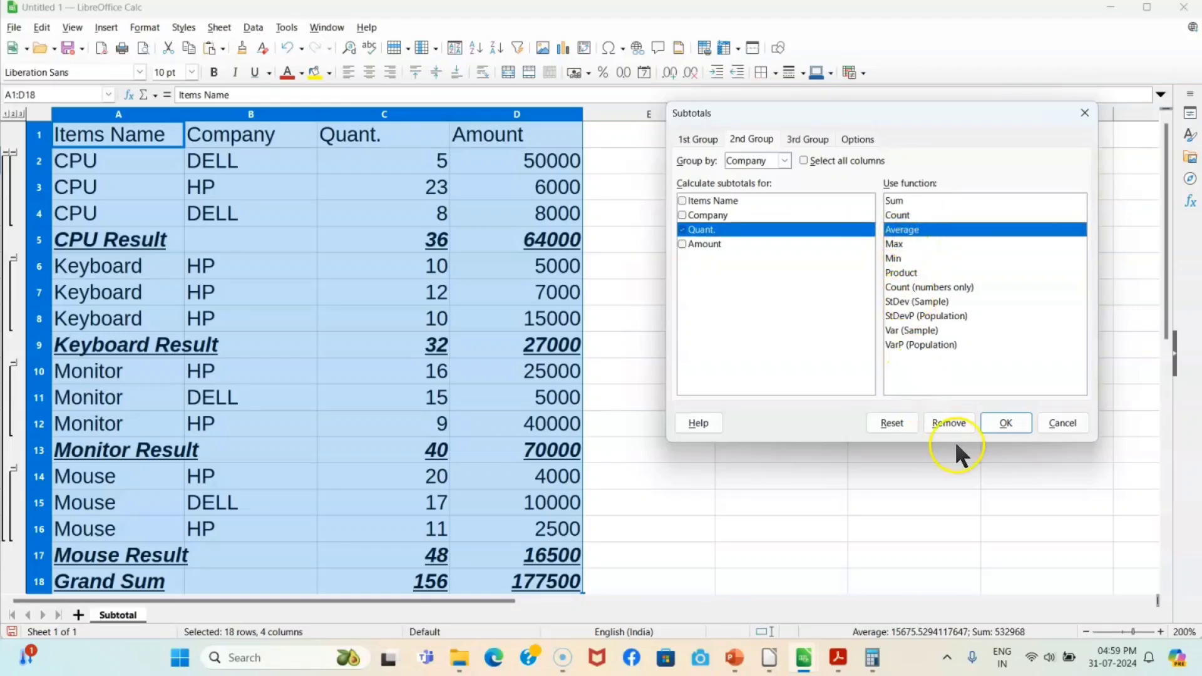
left_click(1005, 422)
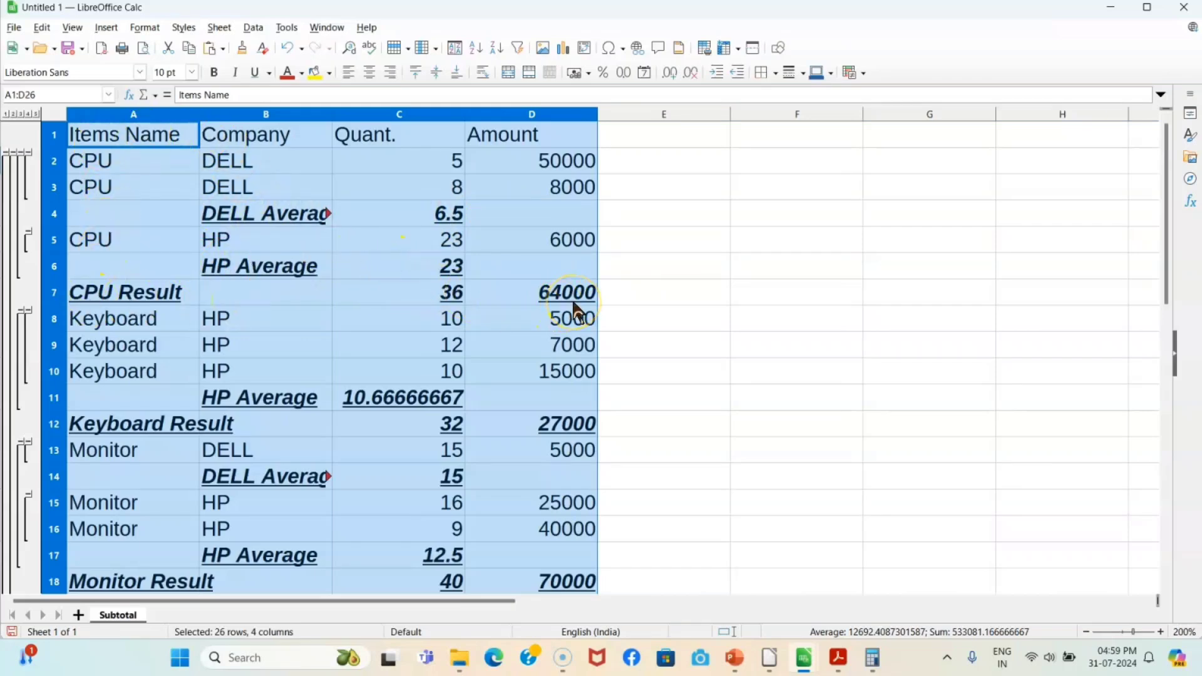
Step: Review the nested subtotals down to the grand totals, and switch to PowerPoint to present the What-if Scenarios slide from the current slide
scroll(645, 338, "down", 3)
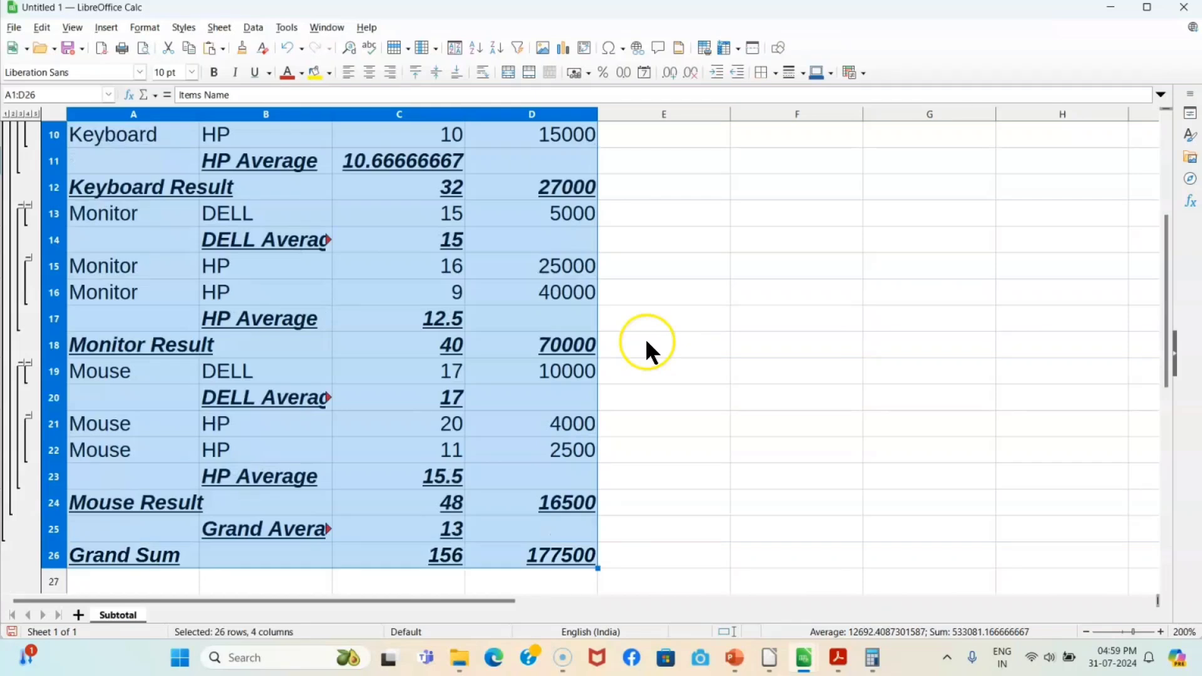
scroll(645, 338, "down", 3)
scroll(647, 343, "up", 6)
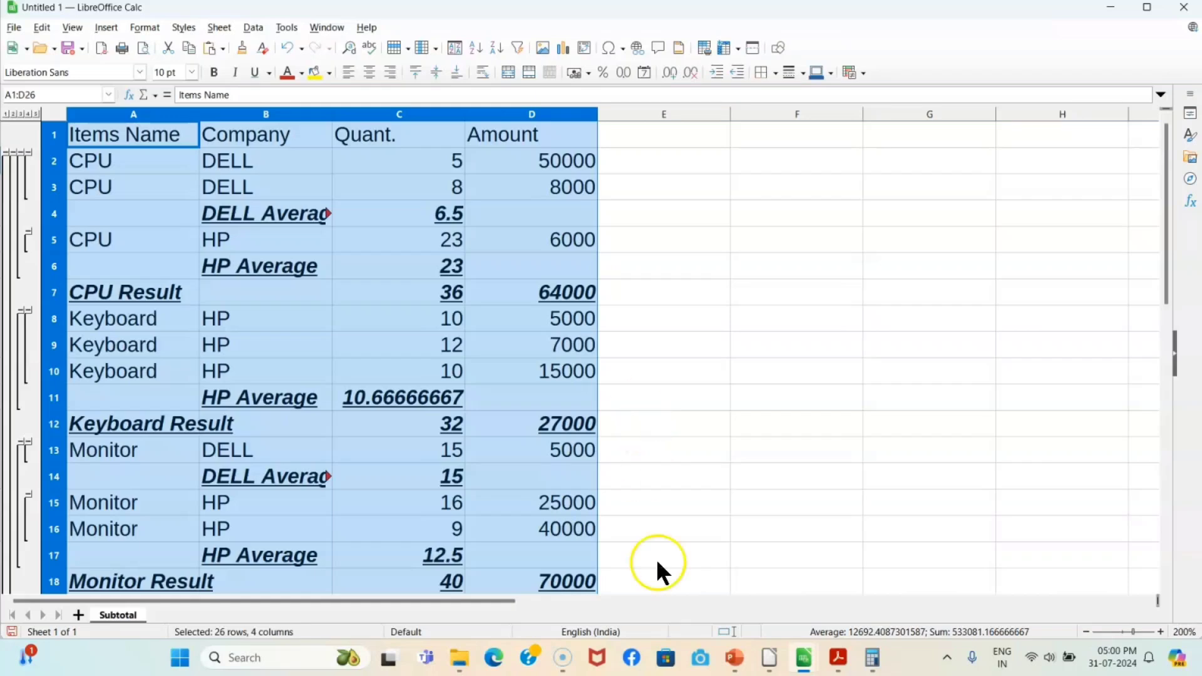
left_click(732, 662)
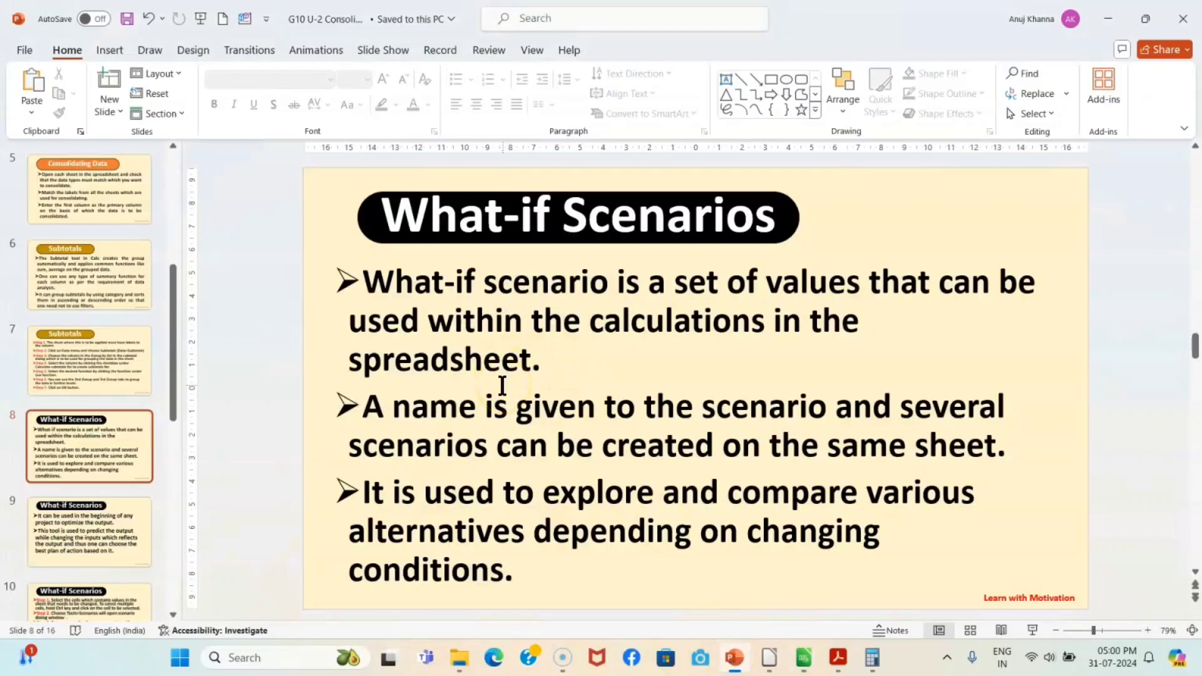
key("shift+F5")
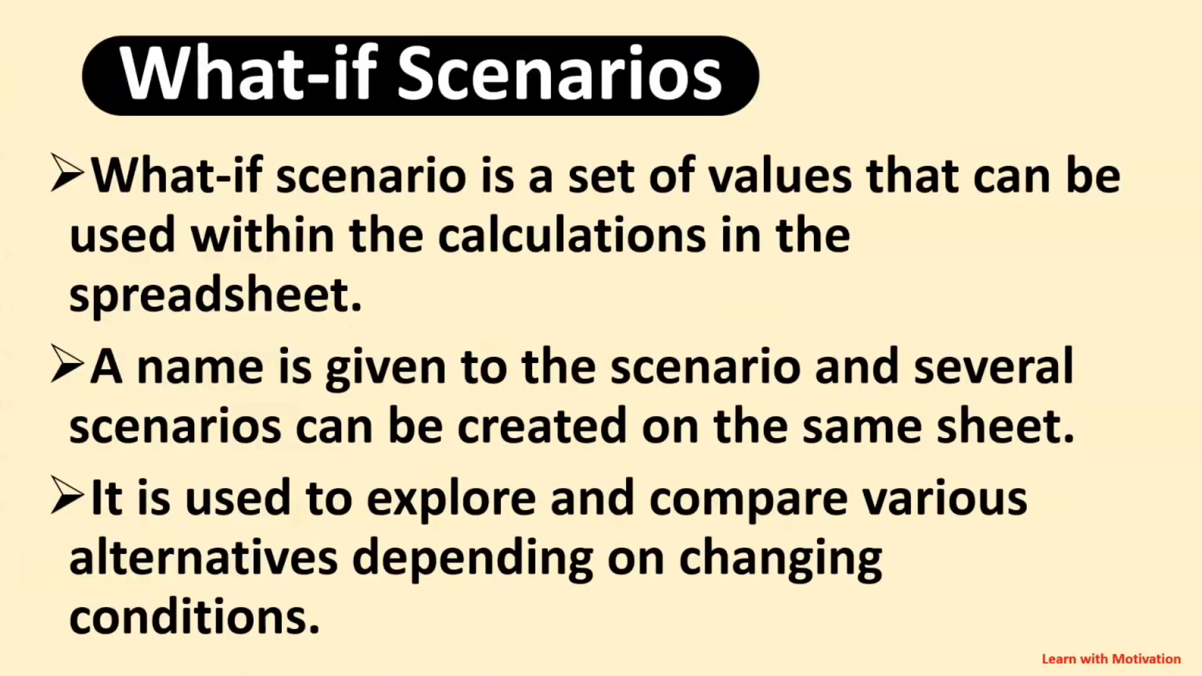
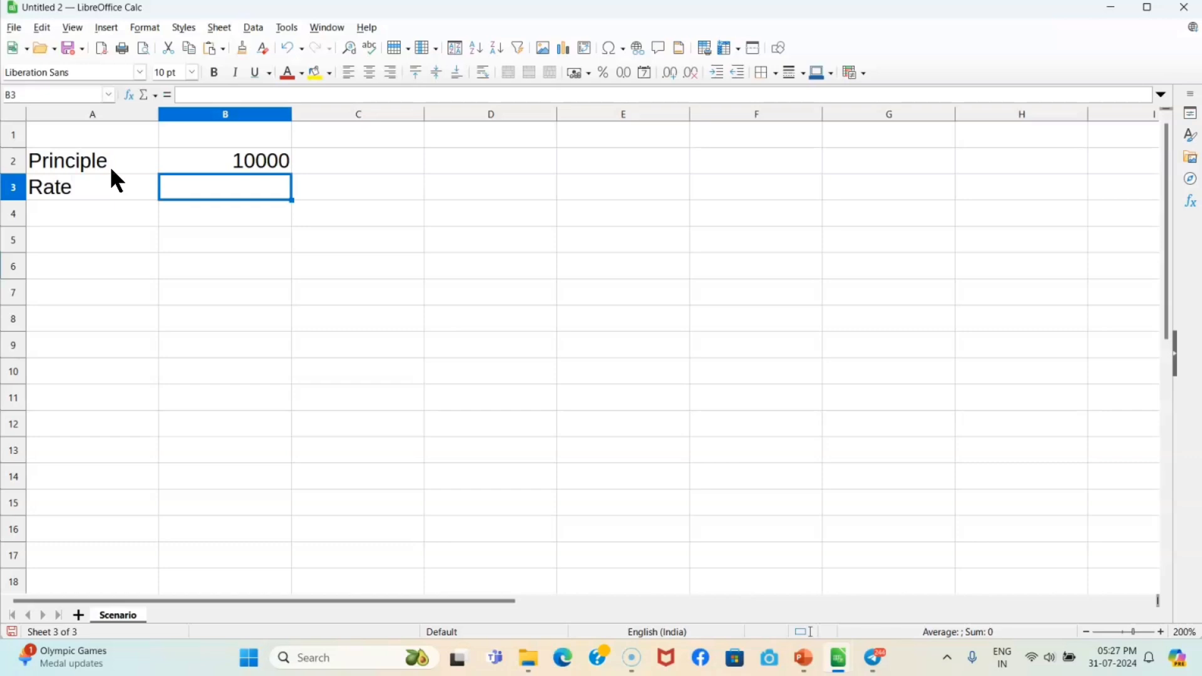
Step: Enter 5 as the rate in B3, and fill row 4 with a time label in A4 and the value 2 in B4
type("5")
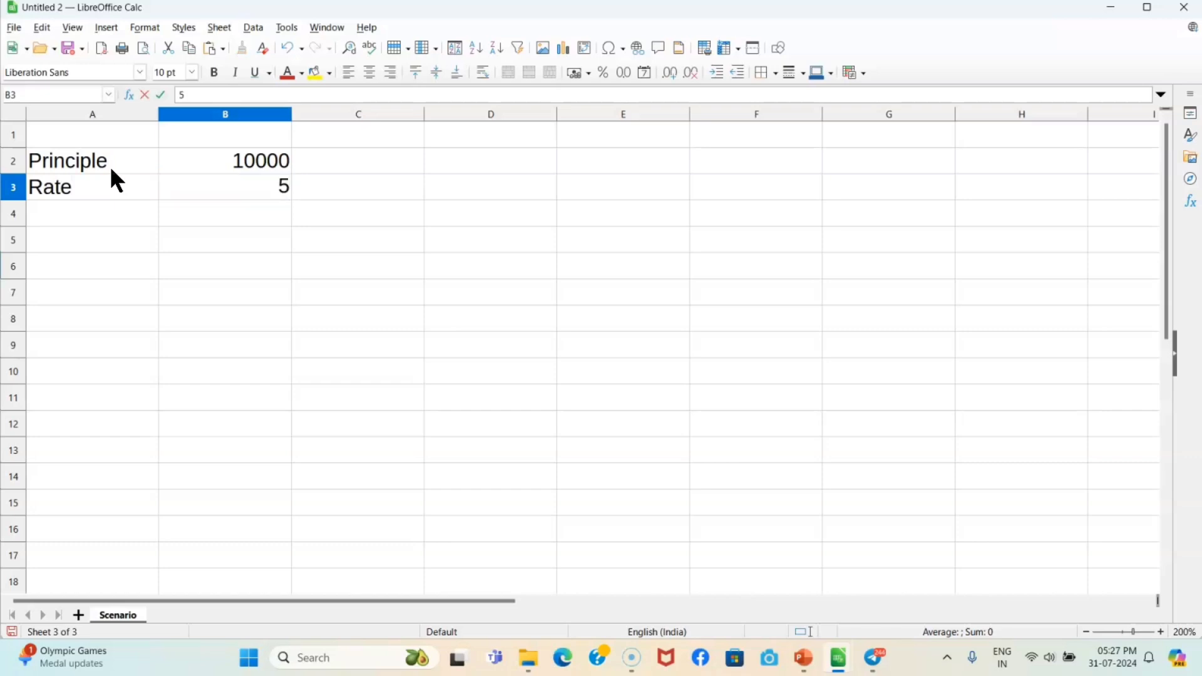
key("Return")
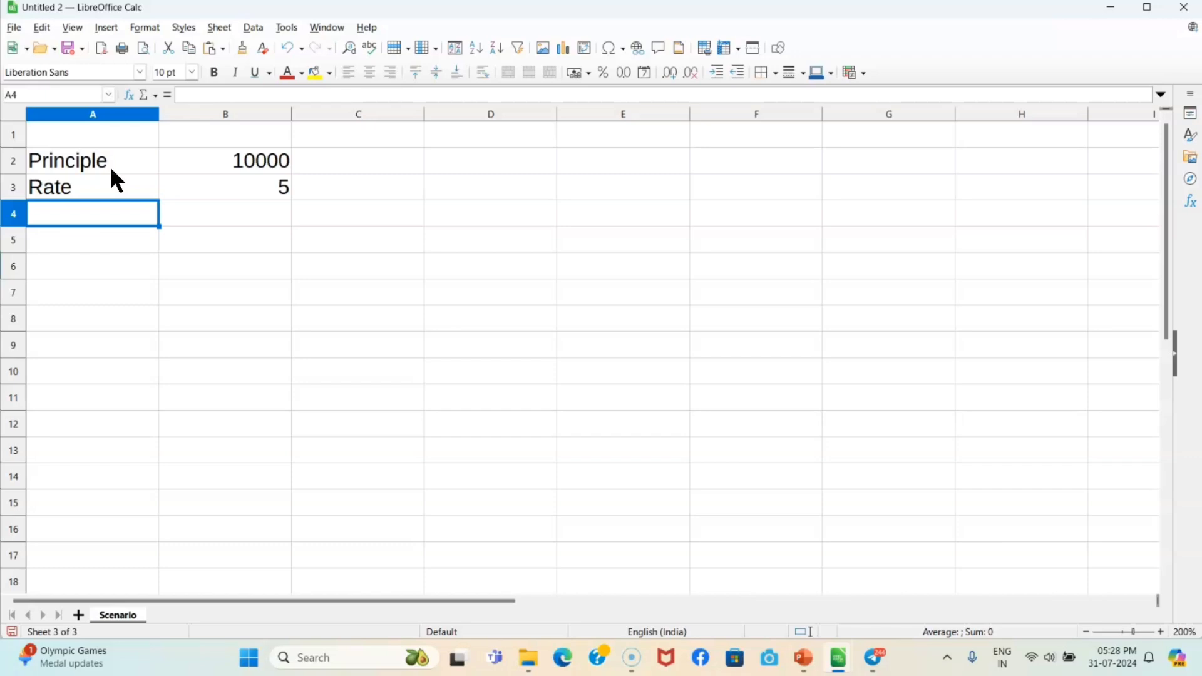
type("R")
key("BackSpace")
type("Time")
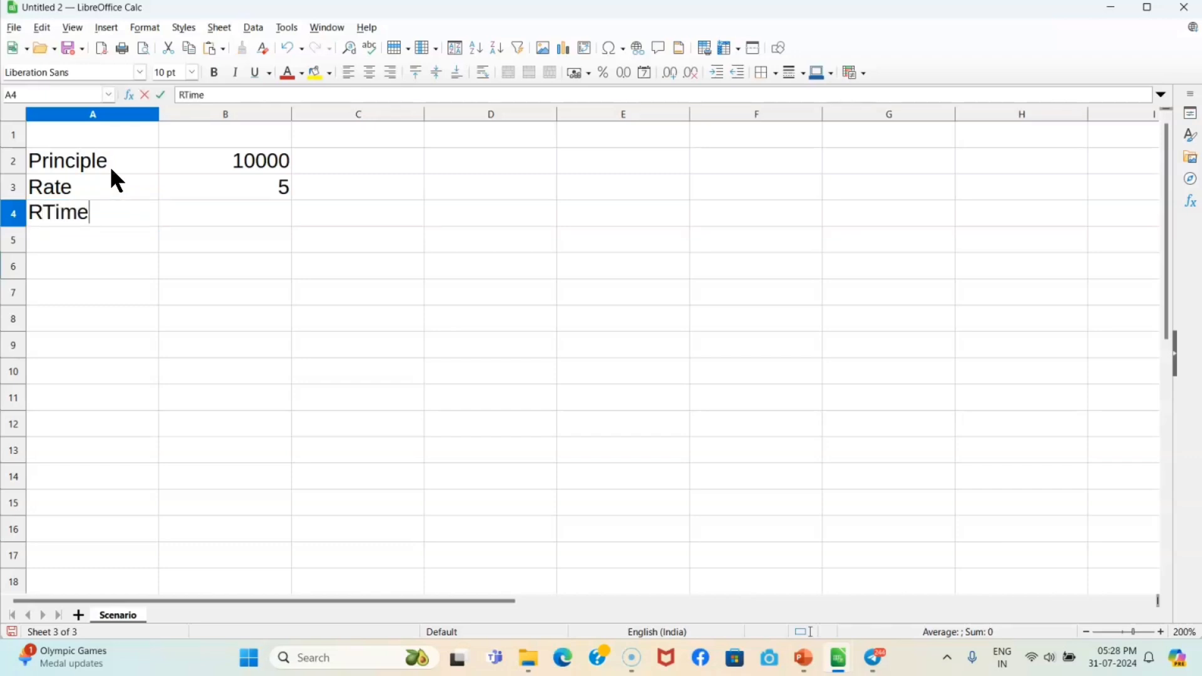
key("Tab")
type("2")
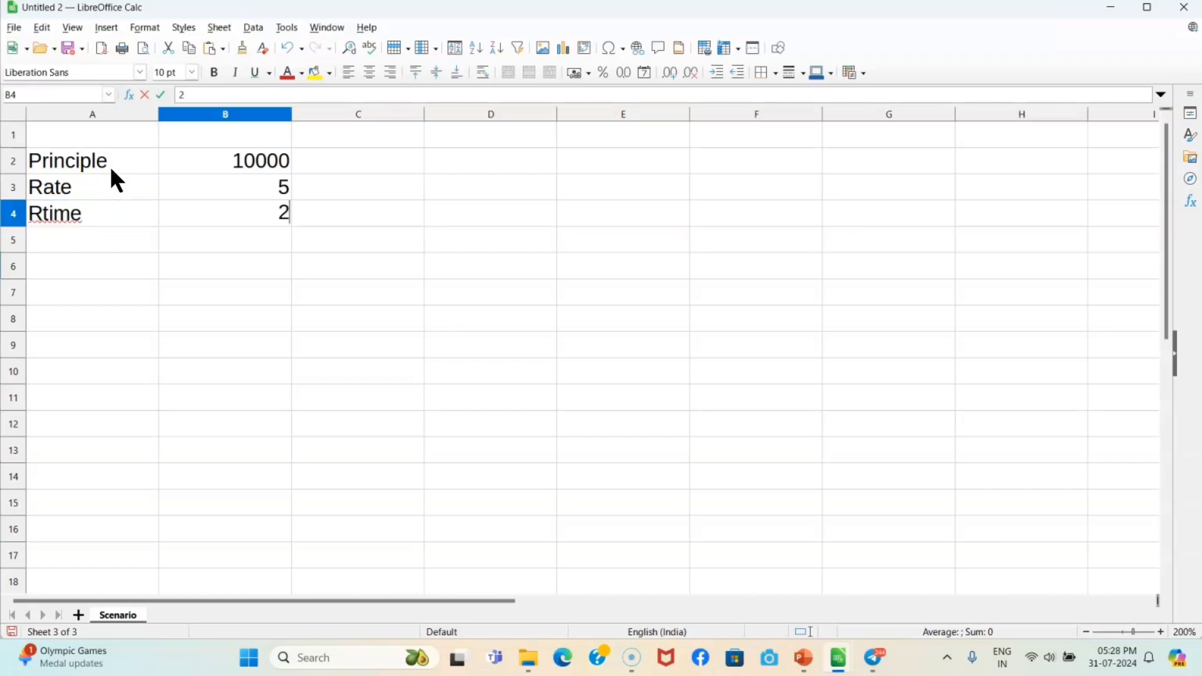
key("Return")
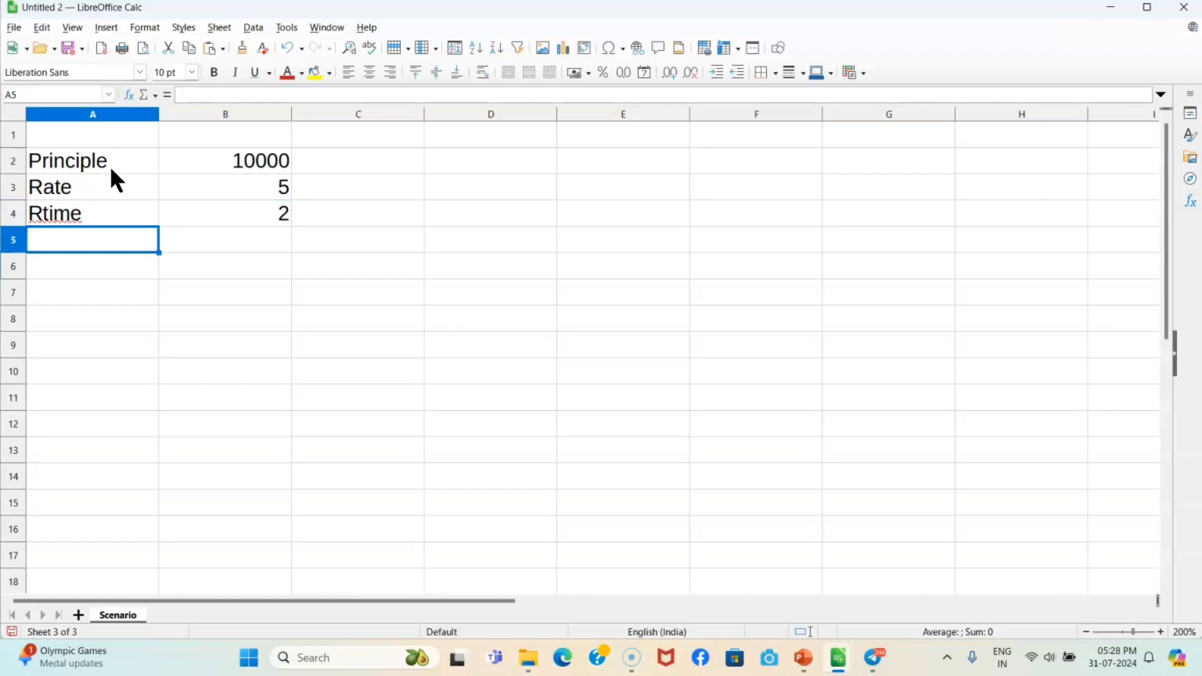
Step: Correct the misspelled label in A4 to Time
left_click(49, 213)
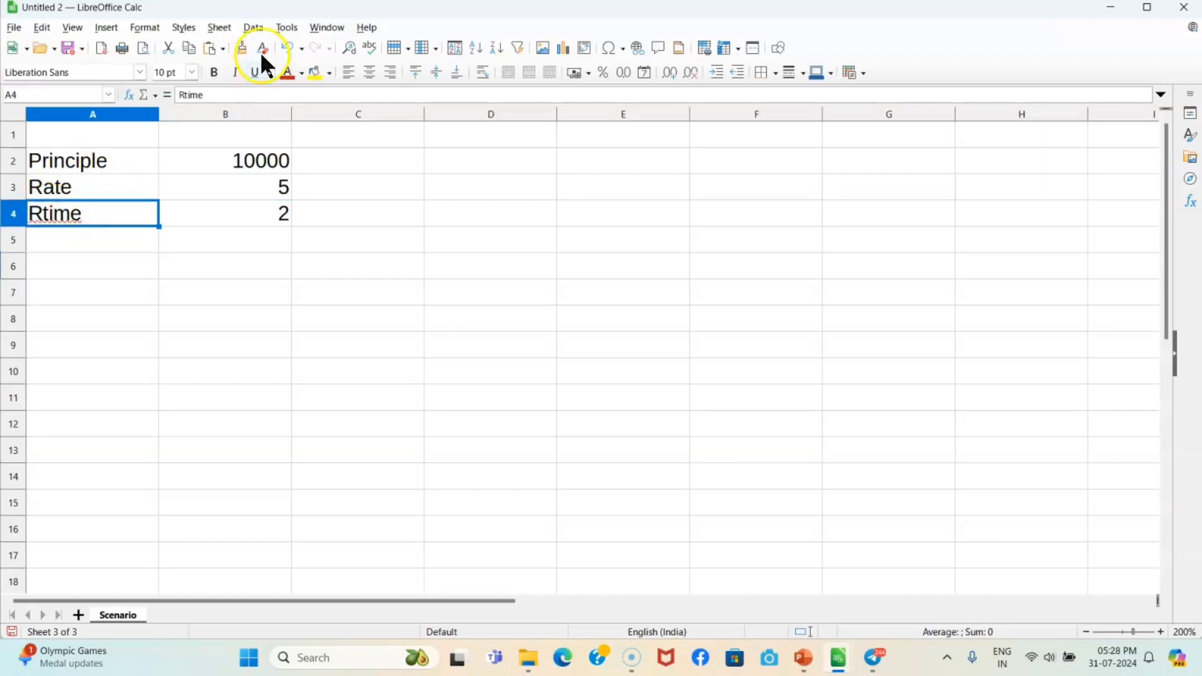
double_click(184, 94)
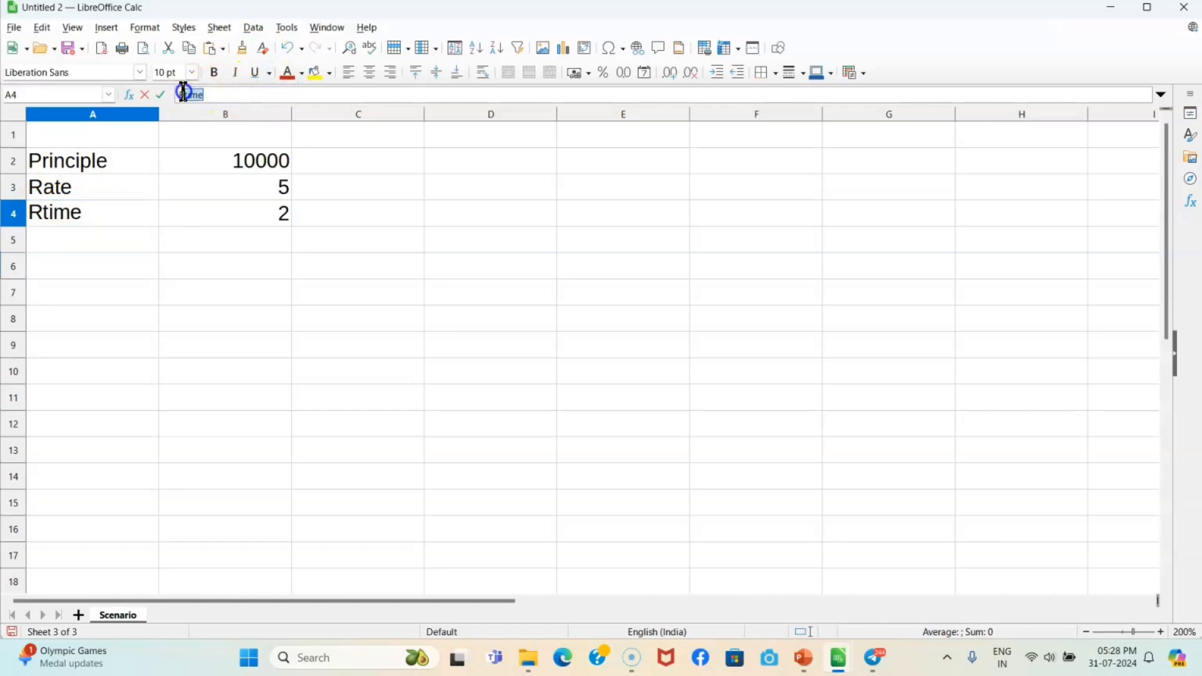
type("Ti")
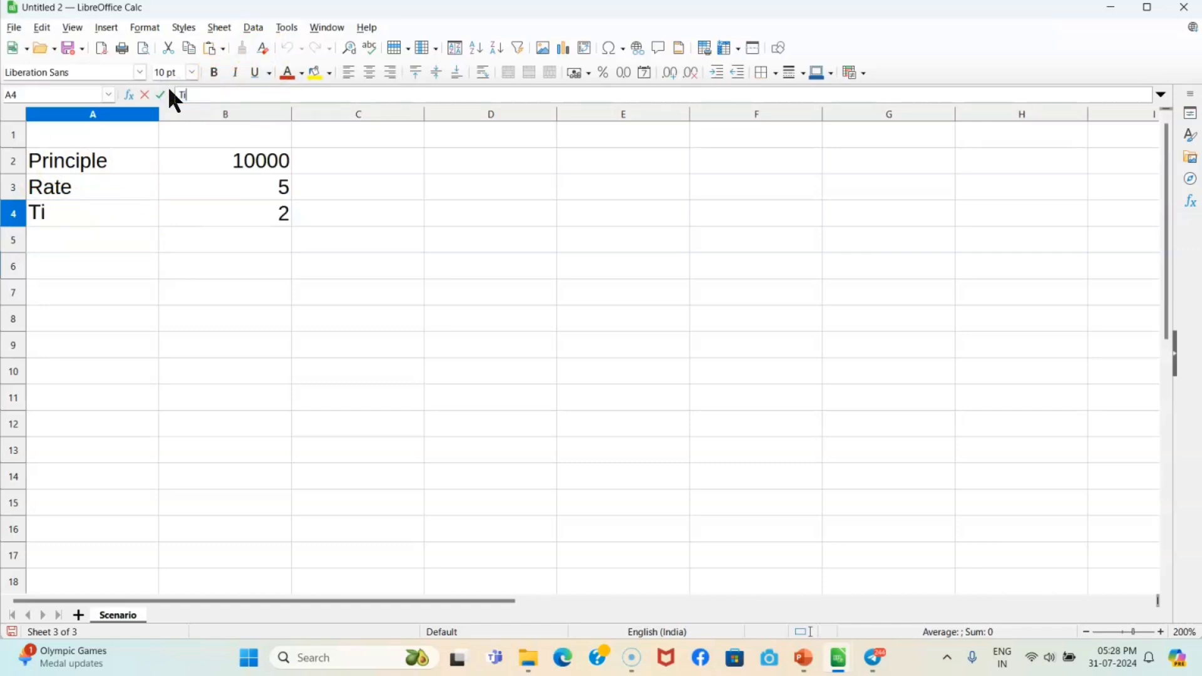
type("me")
key("Return")
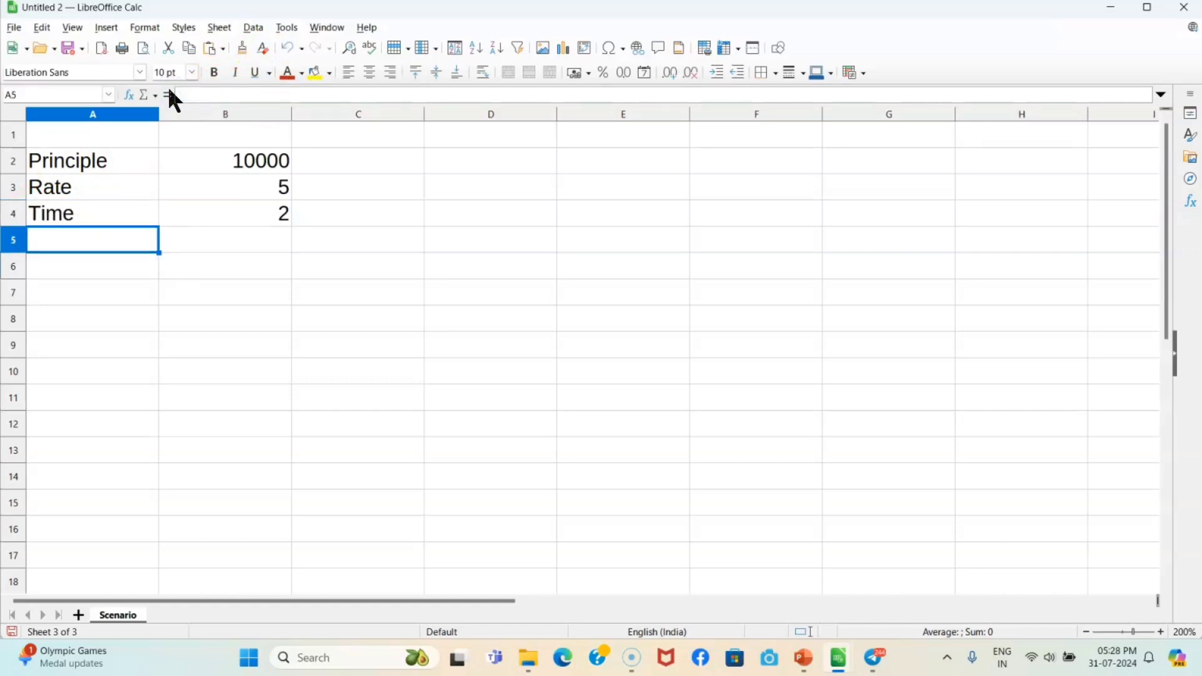
Step: Label A5 as SI and enter the simple interest formula =B2*B3*B4/100 in B5
type("SI")
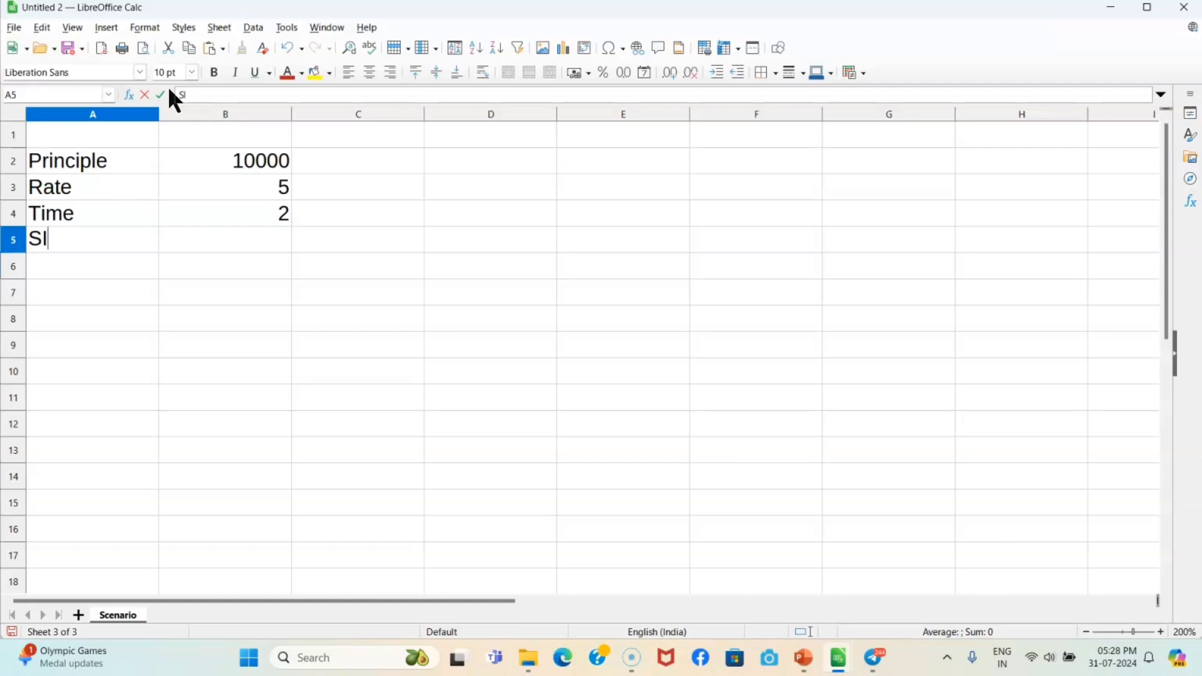
key("Tab")
type("=")
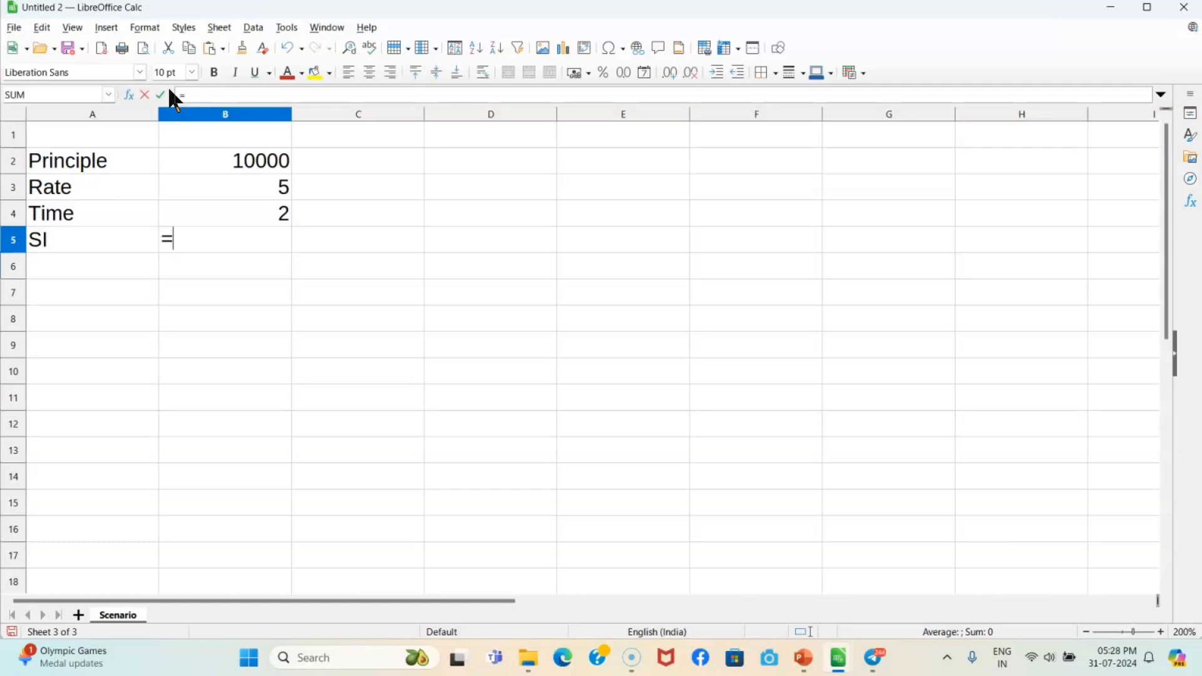
left_click(224, 159)
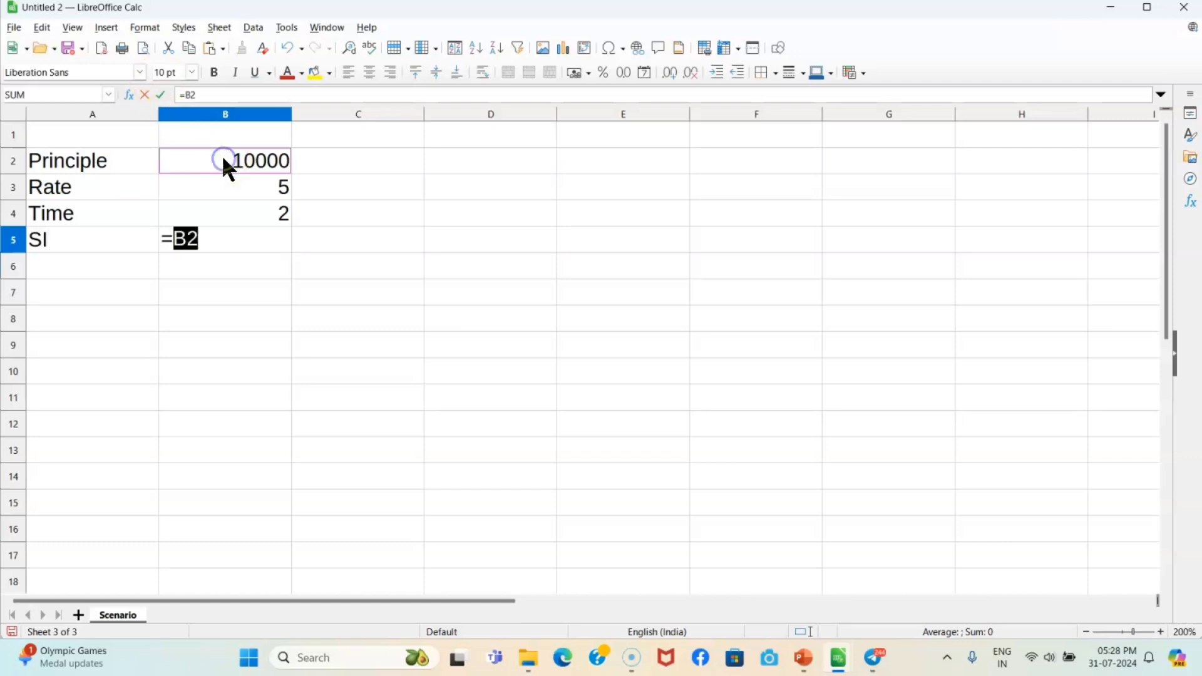
left_click(236, 231)
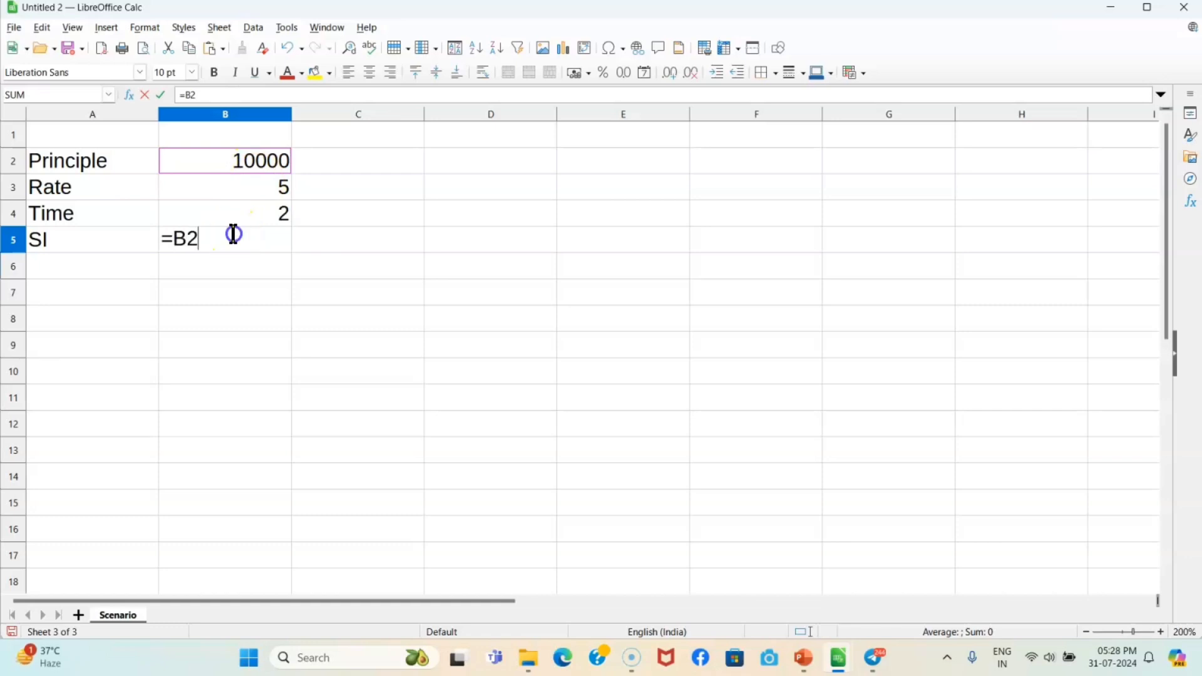
type("*")
left_click(264, 189)
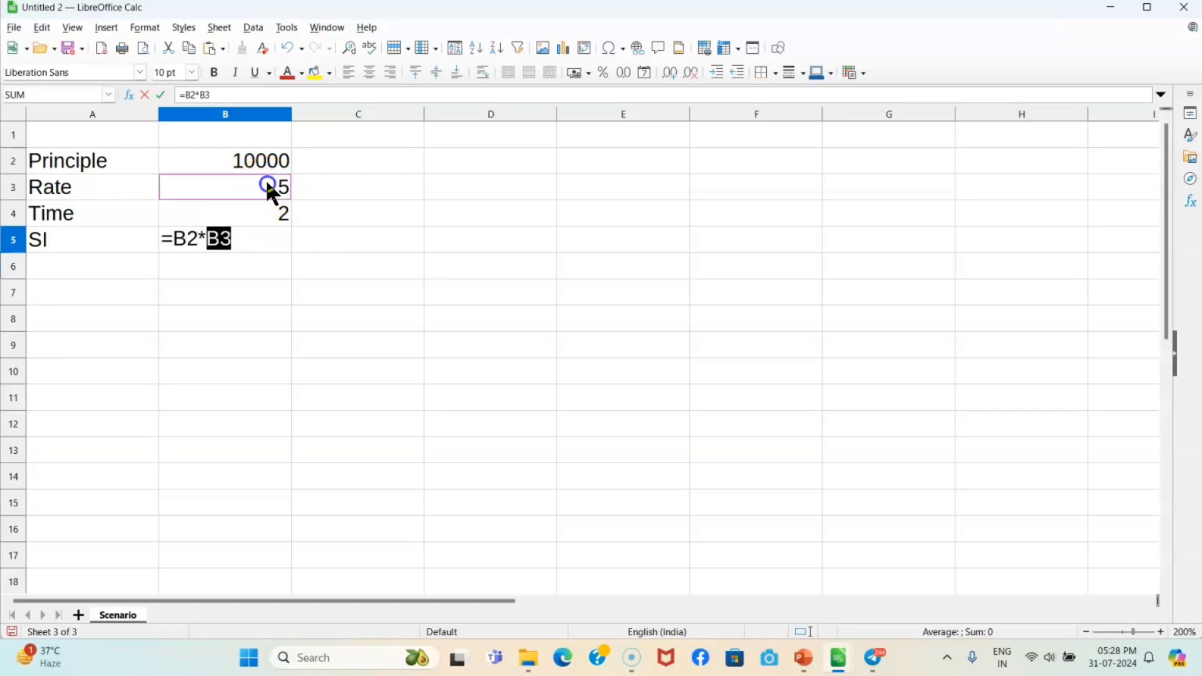
left_click(261, 246)
type("*")
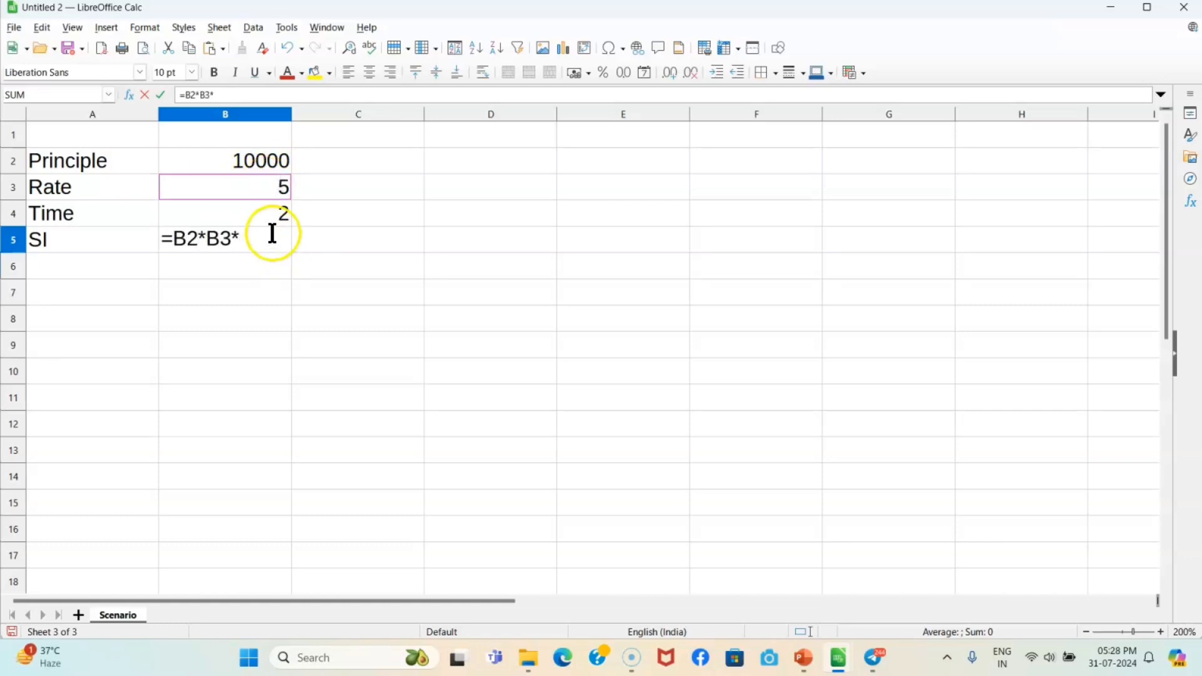
left_click(262, 222)
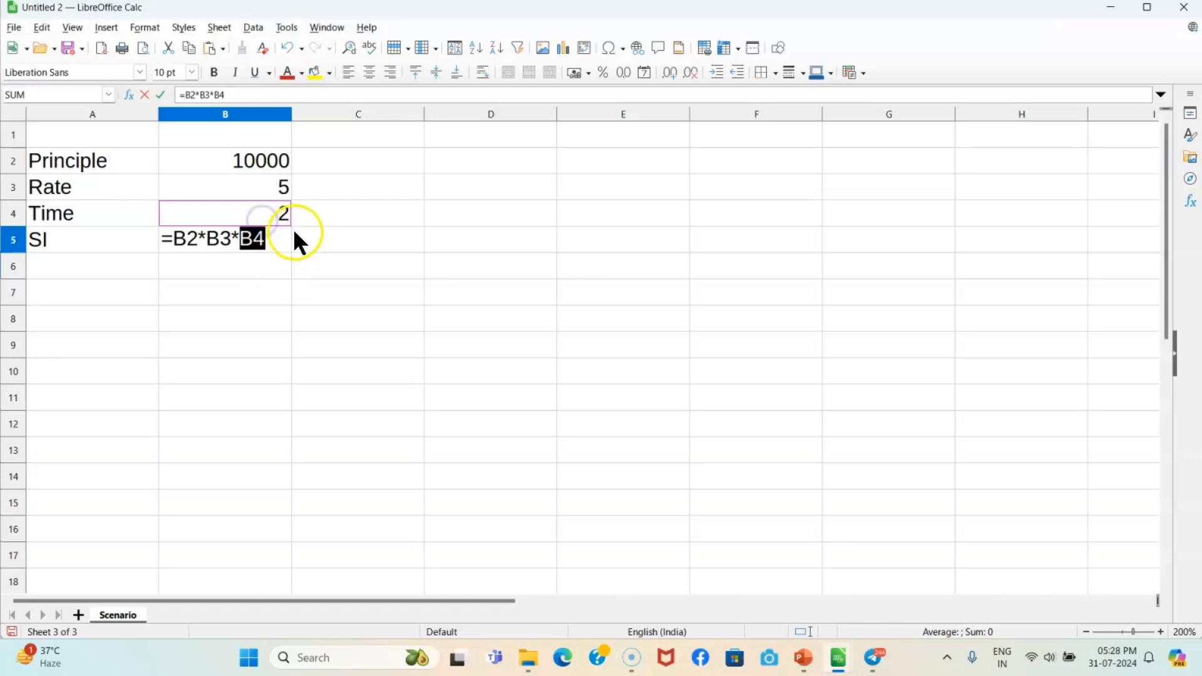
left_click(279, 234)
type("/")
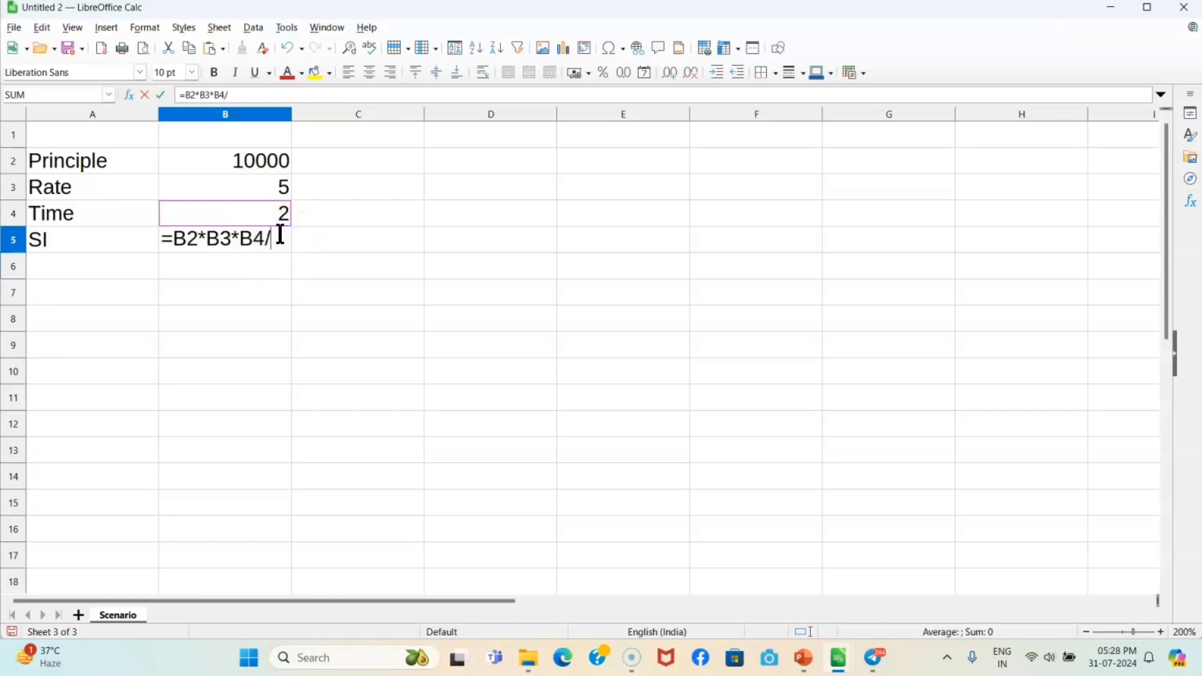
type("100")
key("Return")
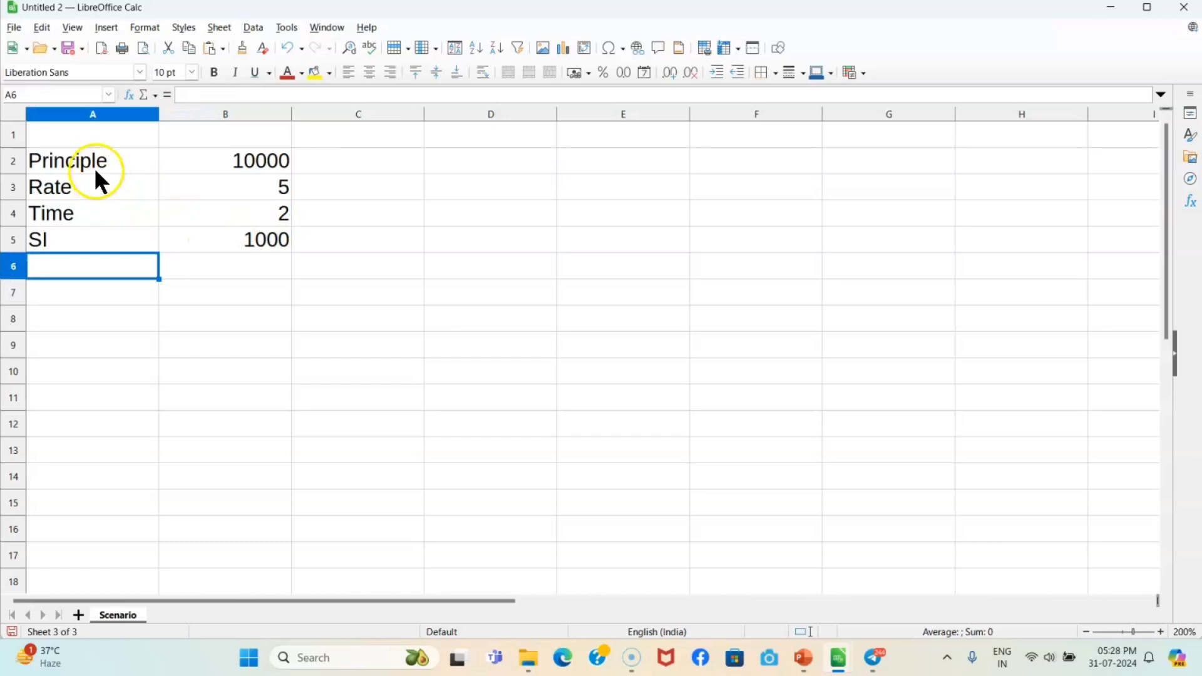
Step: Start a new scenario for A2:B5, name it "P is 10000", and clear its default comment
left_click_drag(96, 170, 236, 236)
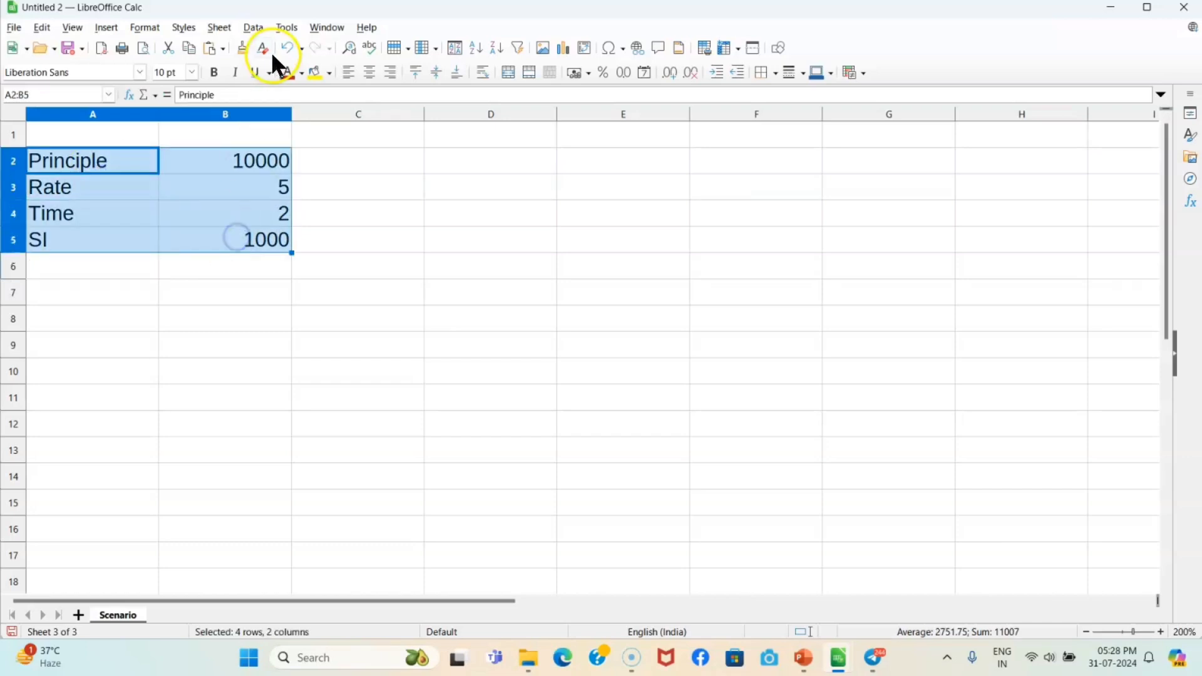
left_click(287, 27)
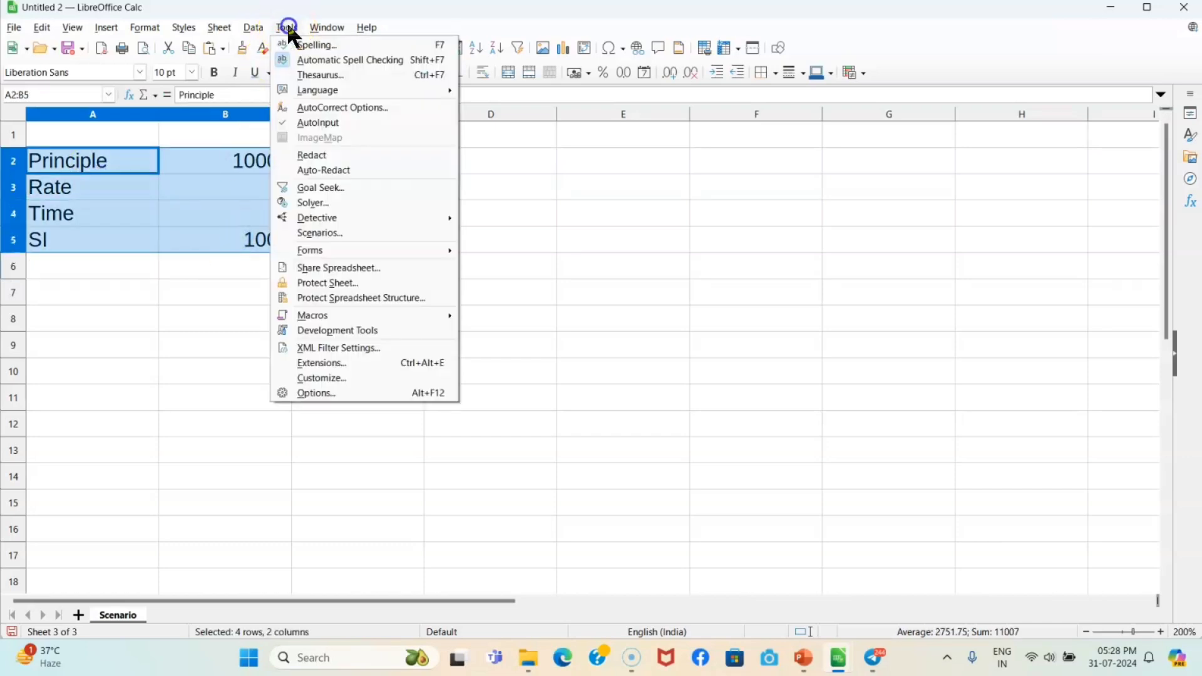
left_click(329, 232)
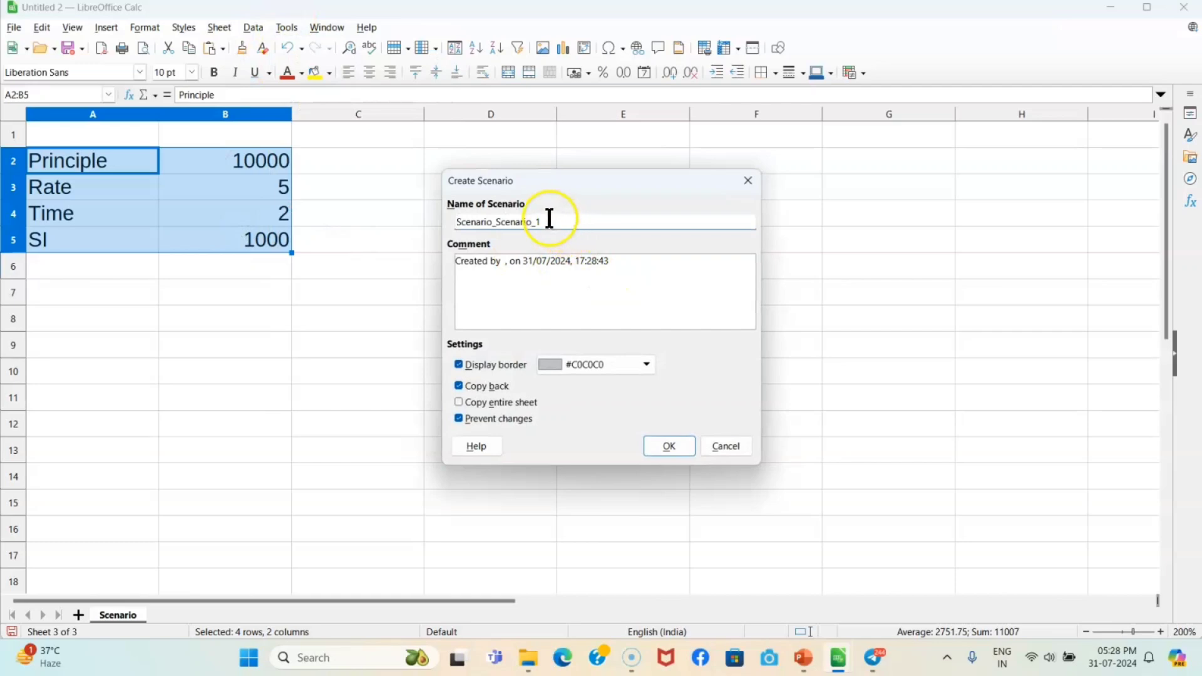
left_click_drag(550, 218, 456, 220)
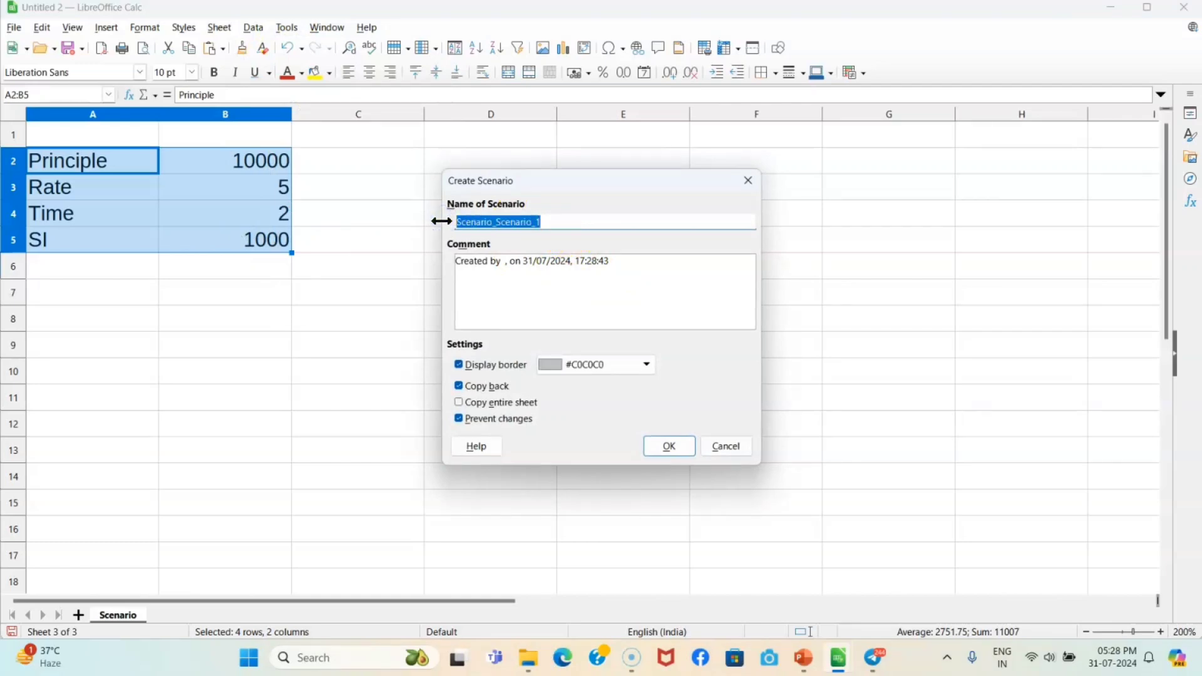
type("P")
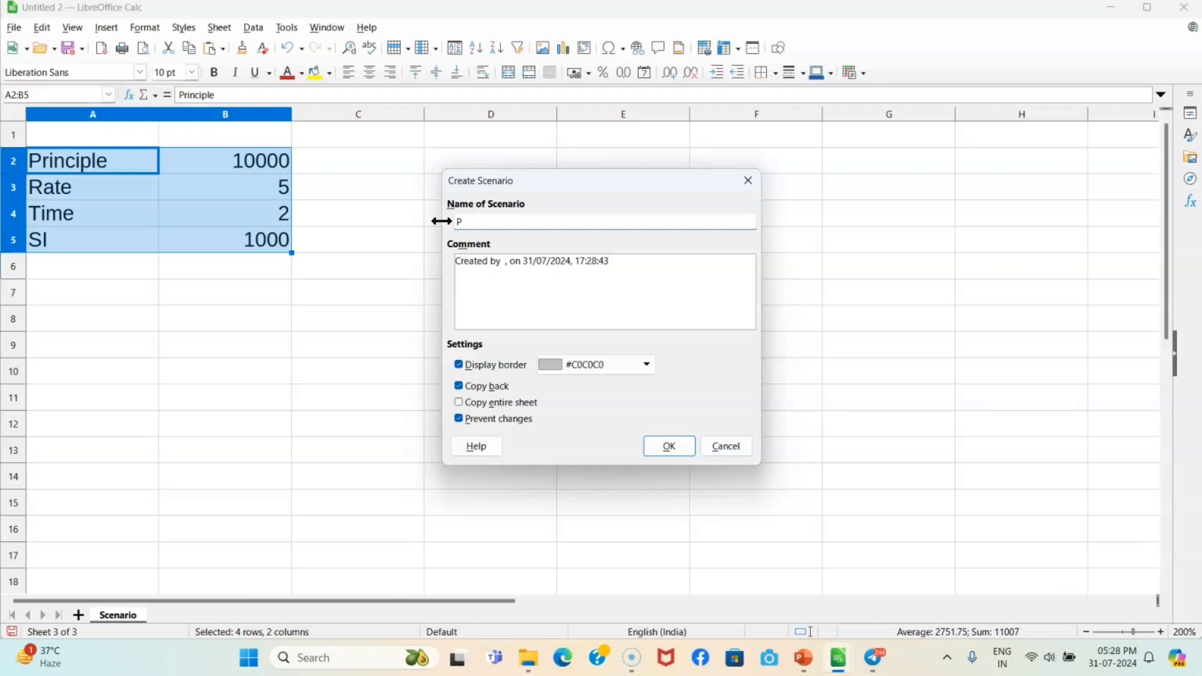
type(" is 10000")
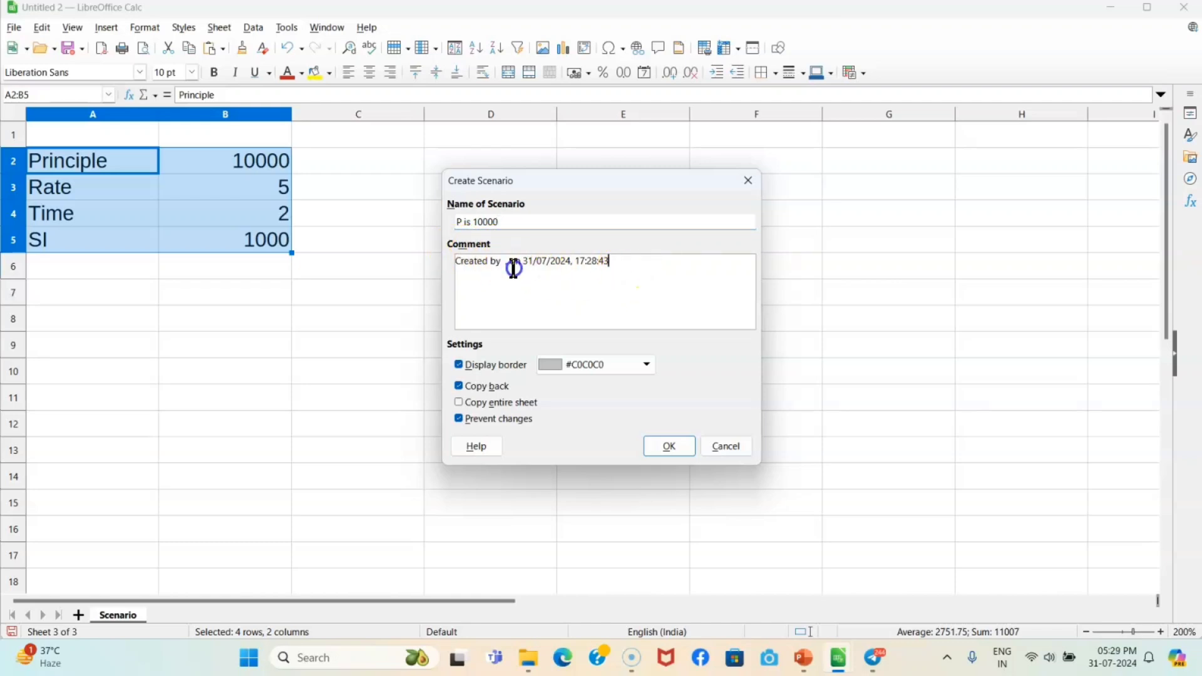
left_click(461, 268)
triple_click(461, 267)
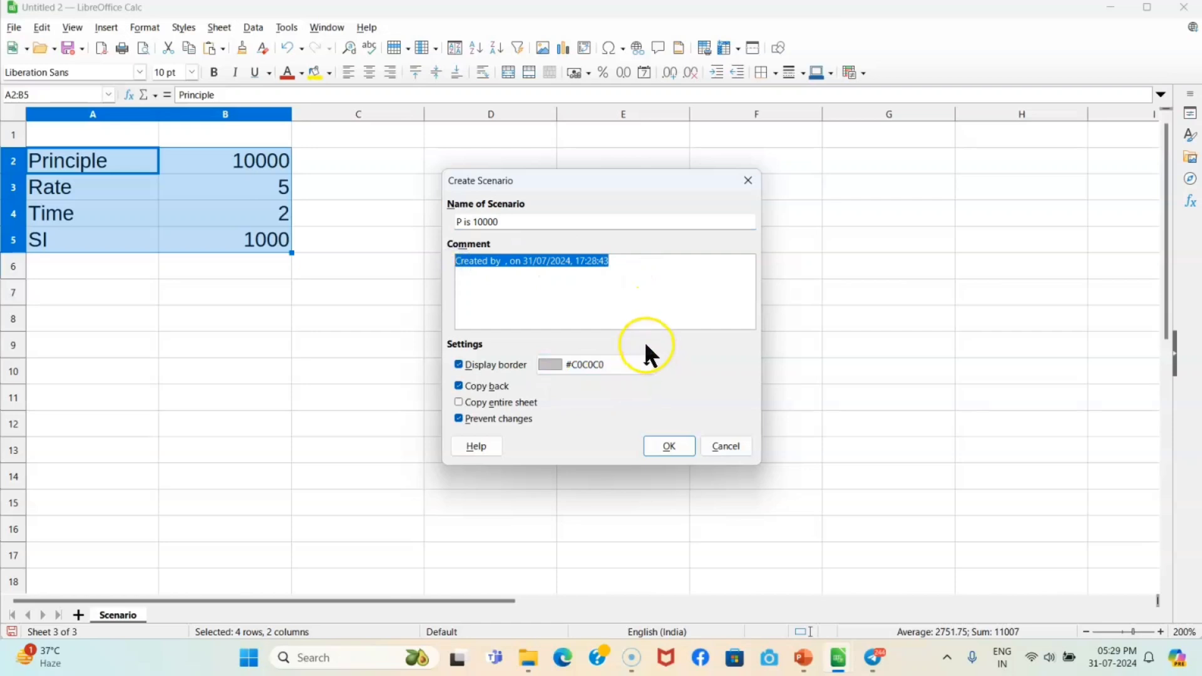
key("BackSpace")
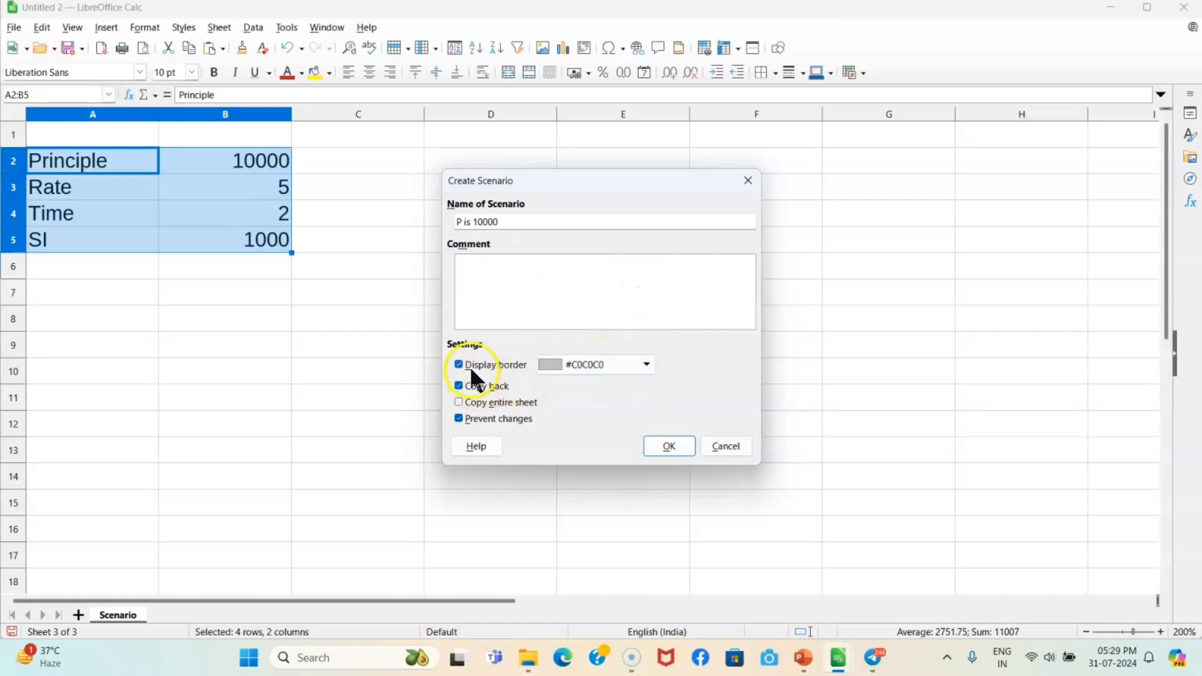
Step: Give the scenario a yellow border, turn off Copy back, and create it
left_click(604, 376)
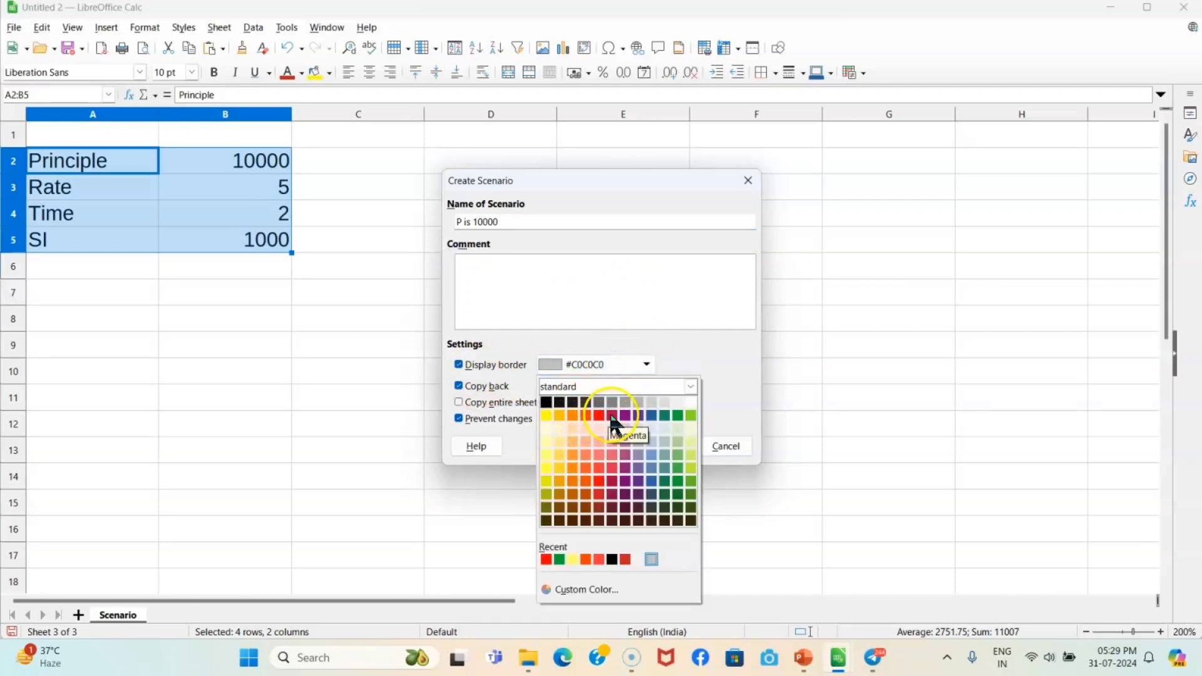
left_click(543, 415)
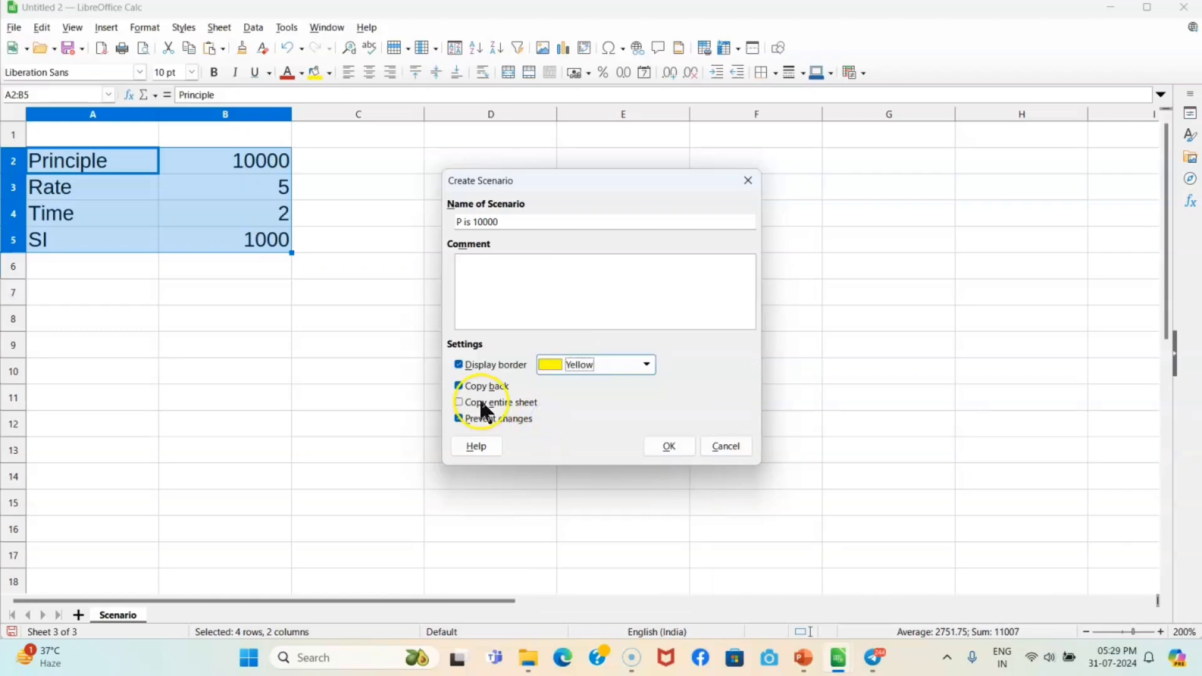
left_click(460, 386)
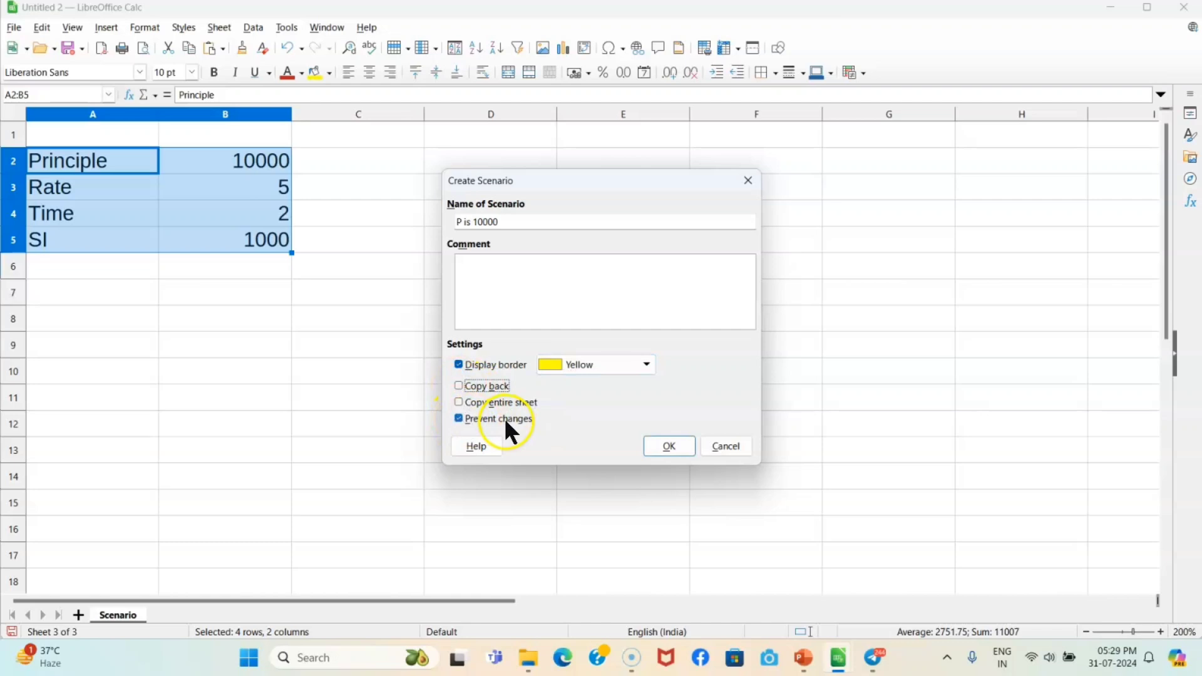
left_click(675, 443)
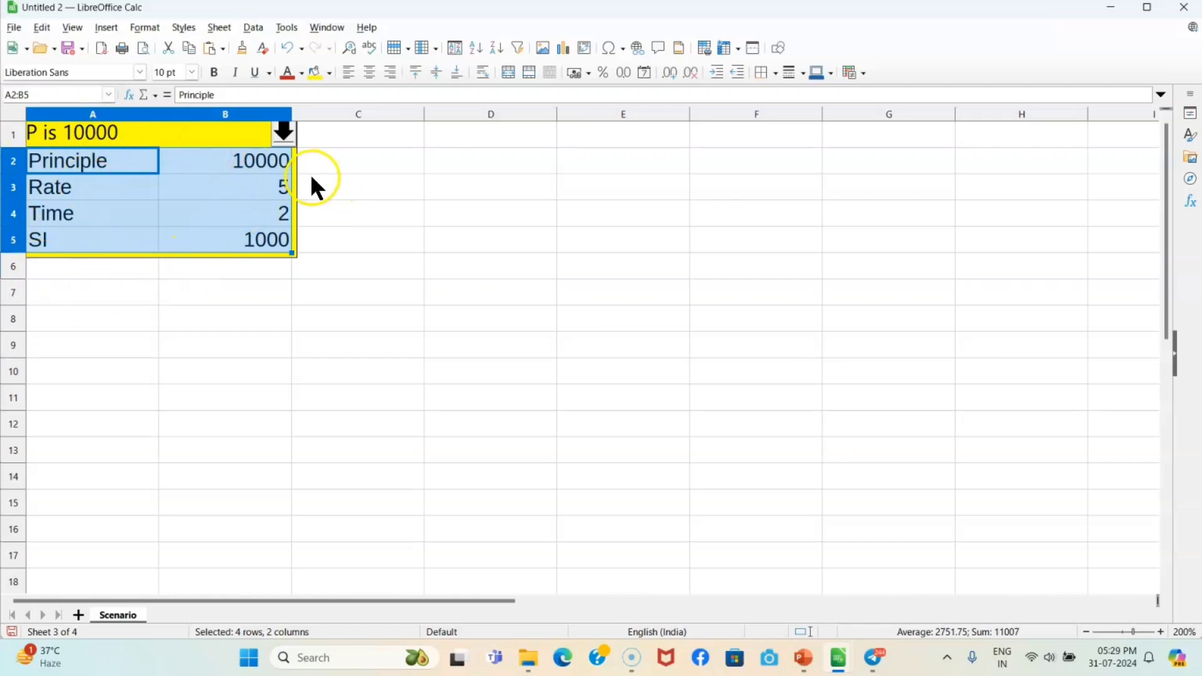
Step: Set the principle value in B2 to 15000
left_click(338, 181)
left_click(271, 164)
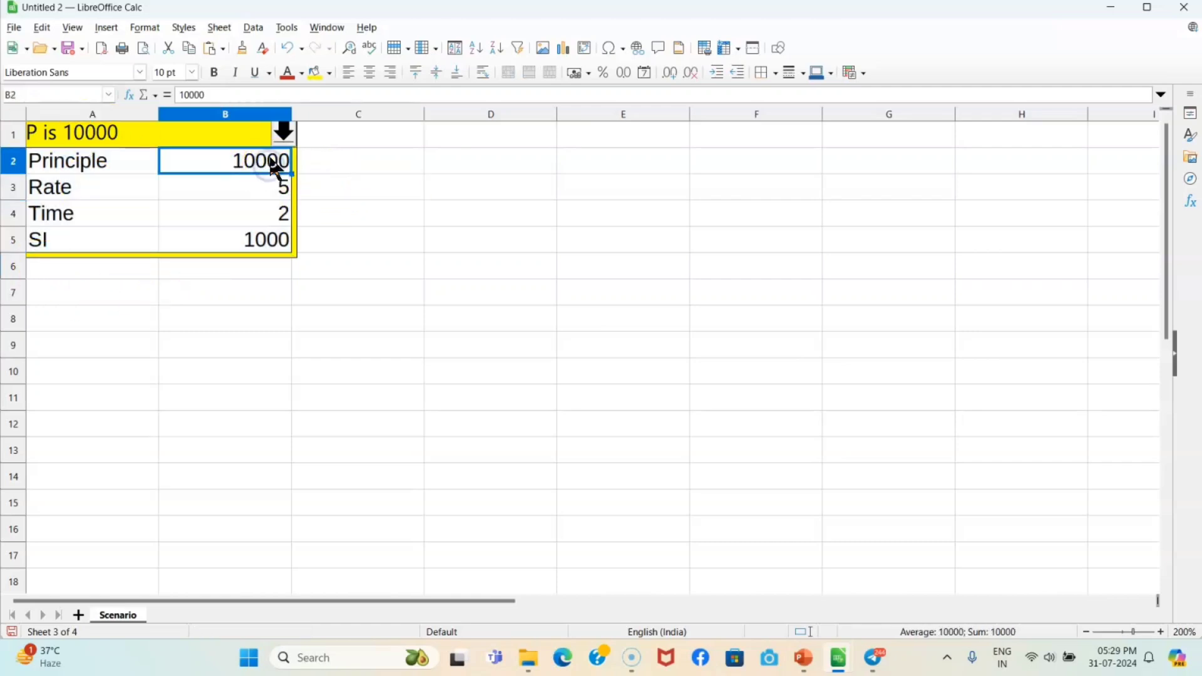
type("150")
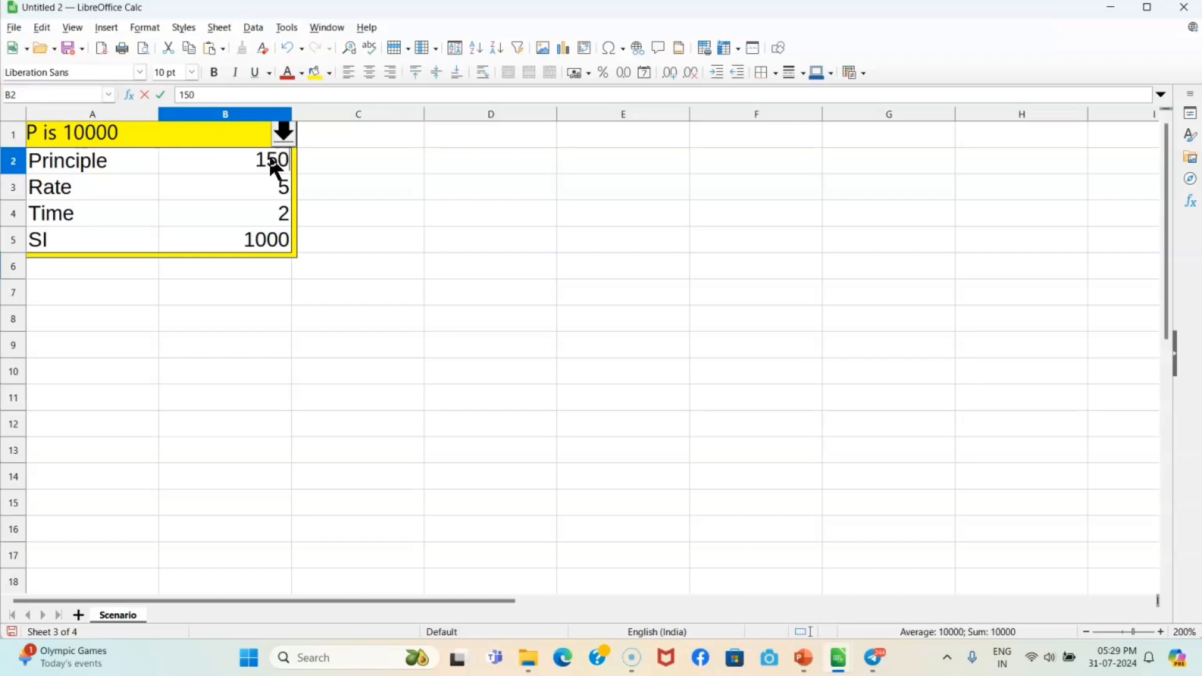
type("00")
left_click(268, 195)
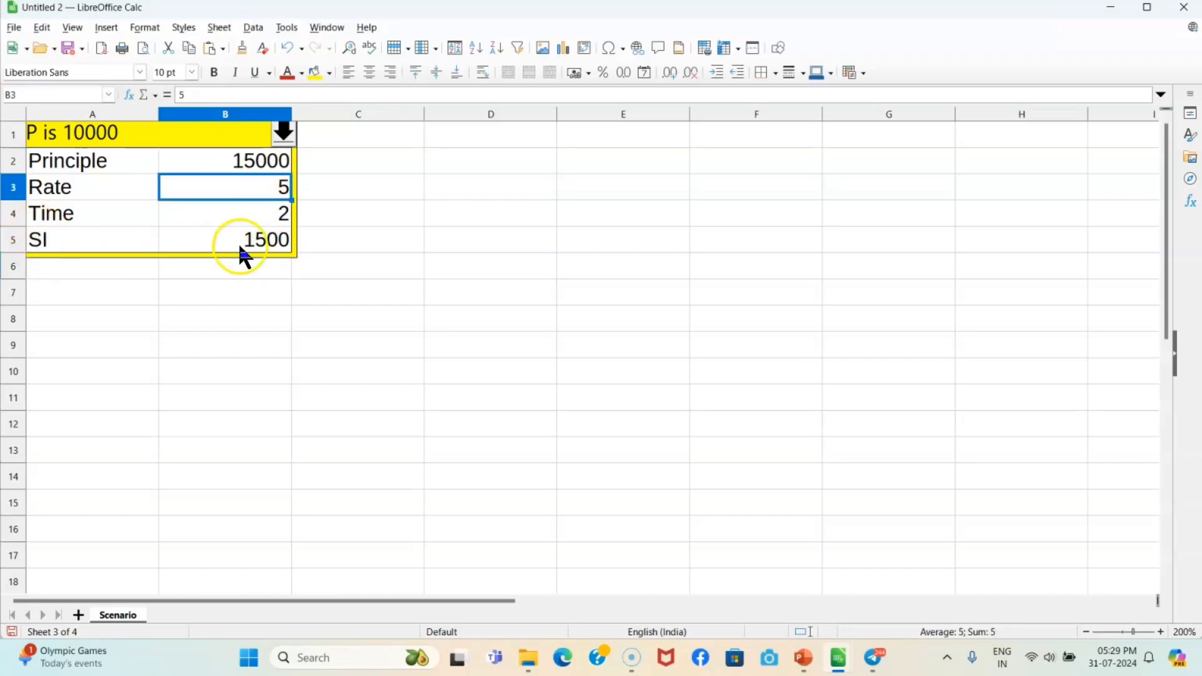
Step: Start another scenario for A2:B5, name it "P is 15000", and delete the default comment up to its last digit
left_click_drag(96, 161, 260, 241)
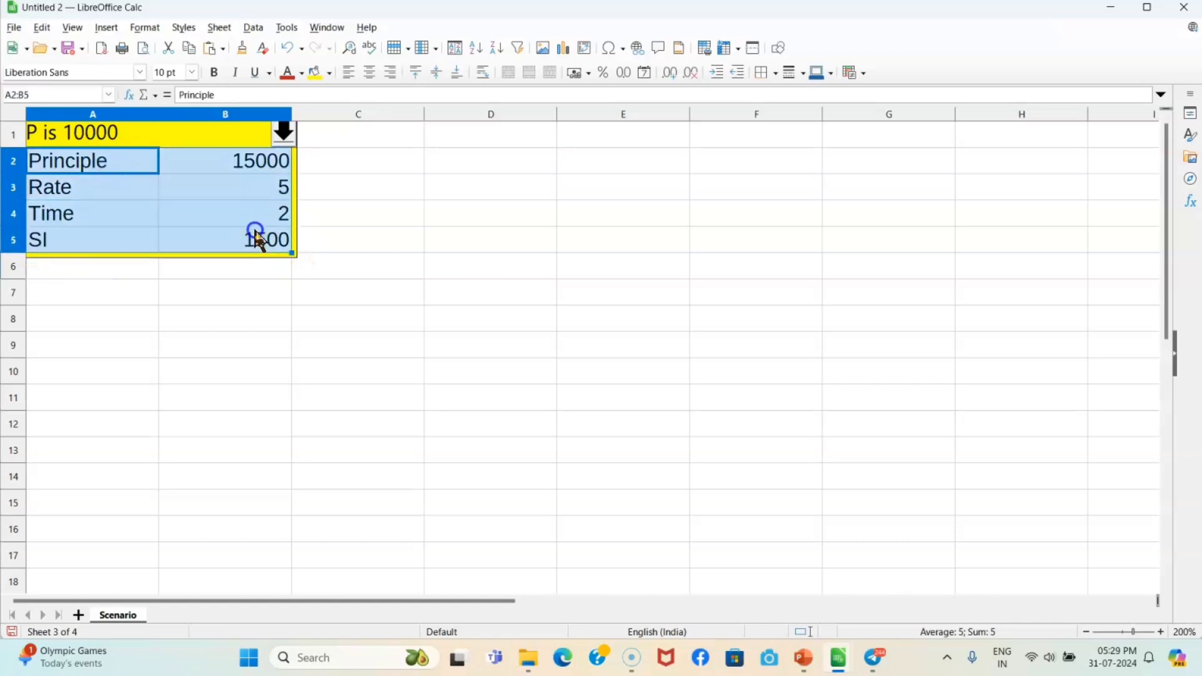
left_click(293, 26)
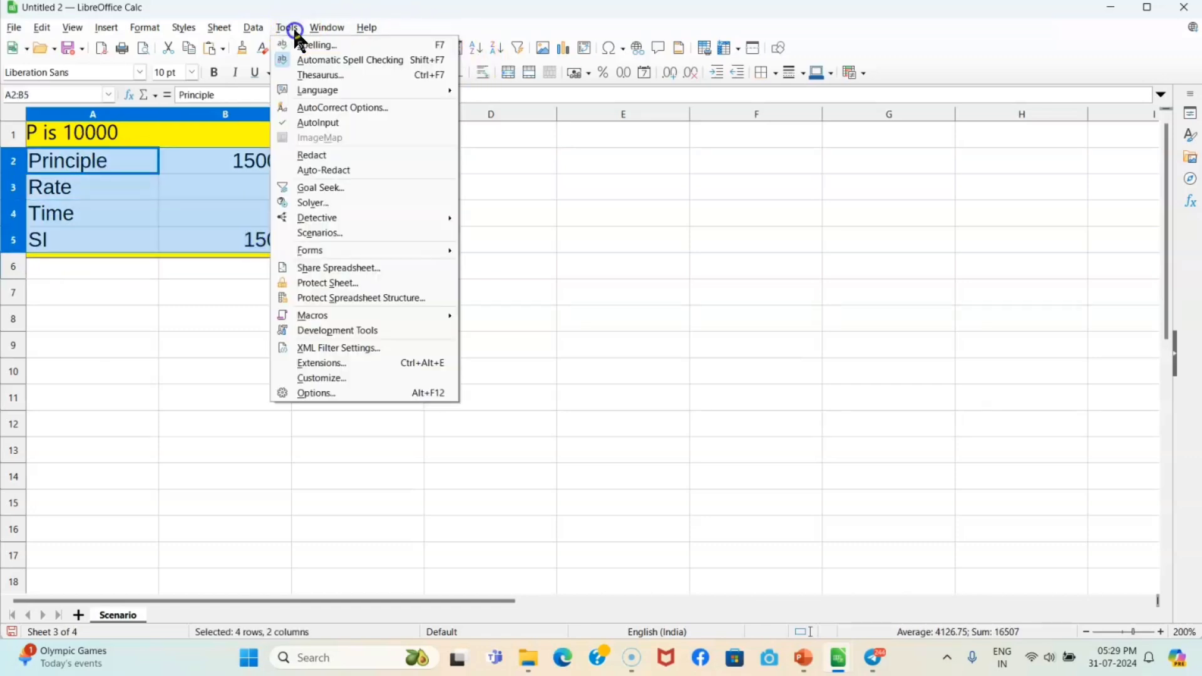
left_click(325, 232)
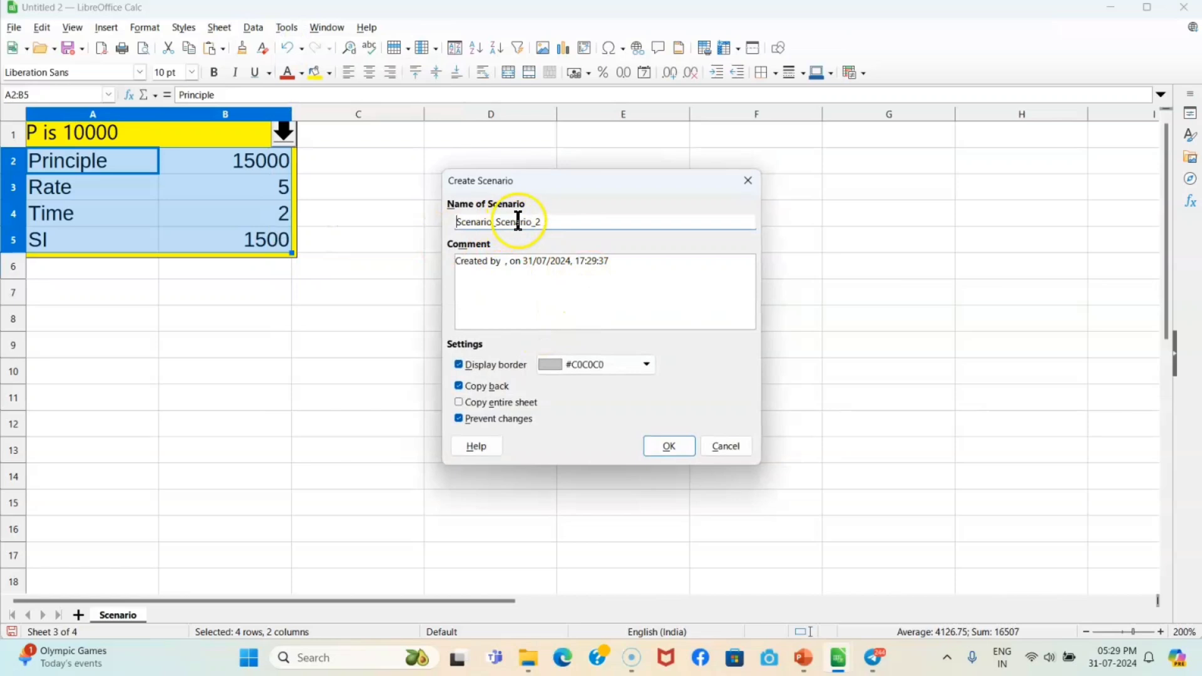
left_click_drag(566, 224, 396, 235)
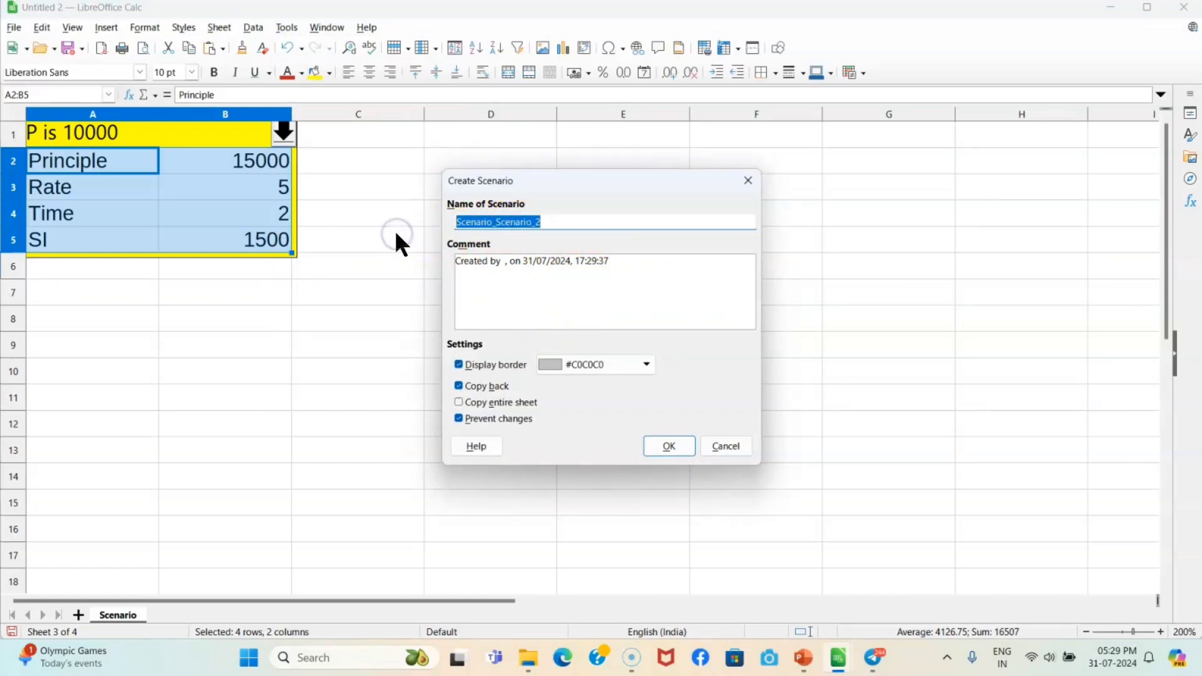
type("P is ")
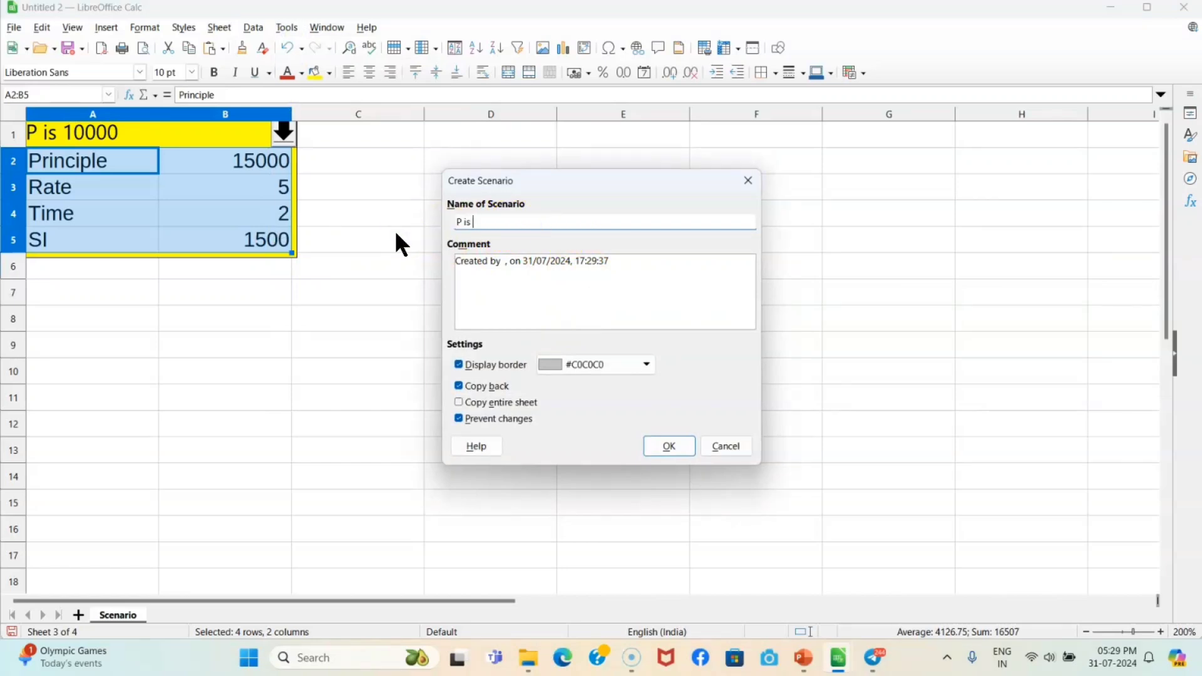
type("15000")
left_click_drag(630, 261, 383, 265)
left_click(458, 271)
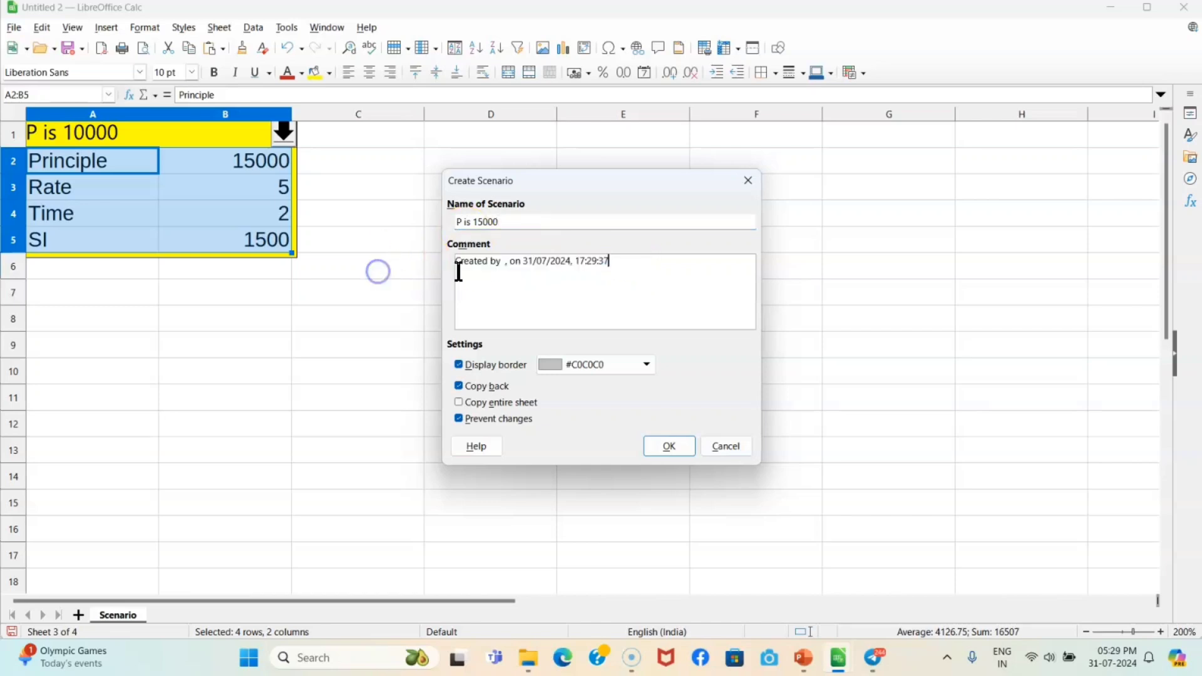
left_click_drag(605, 262, 449, 261)
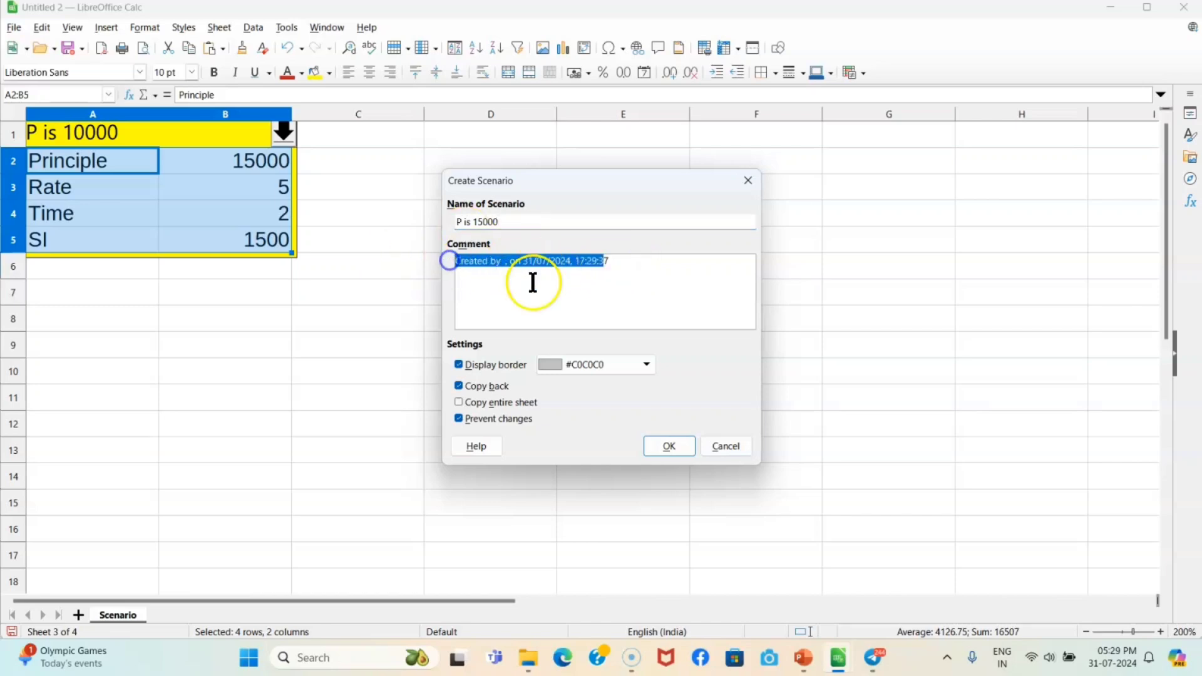
key("BackSpace")
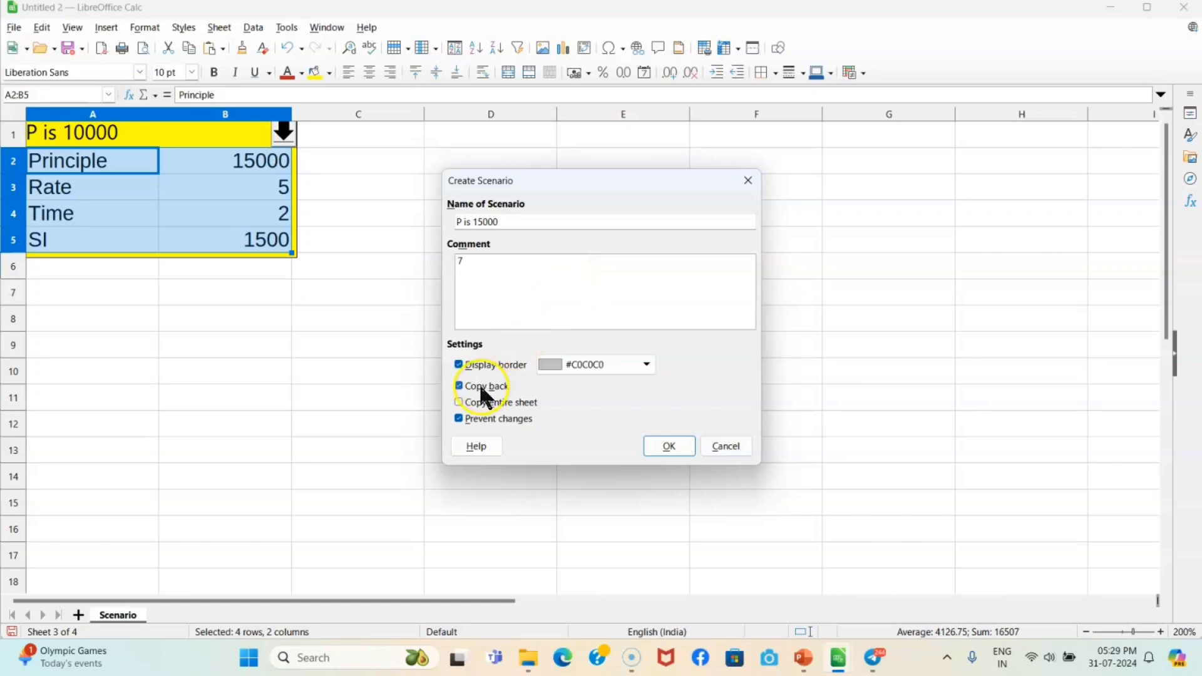
Step: Give the "P is 15000" scenario a red border, turn off Copy back, and create it
left_click(588, 364)
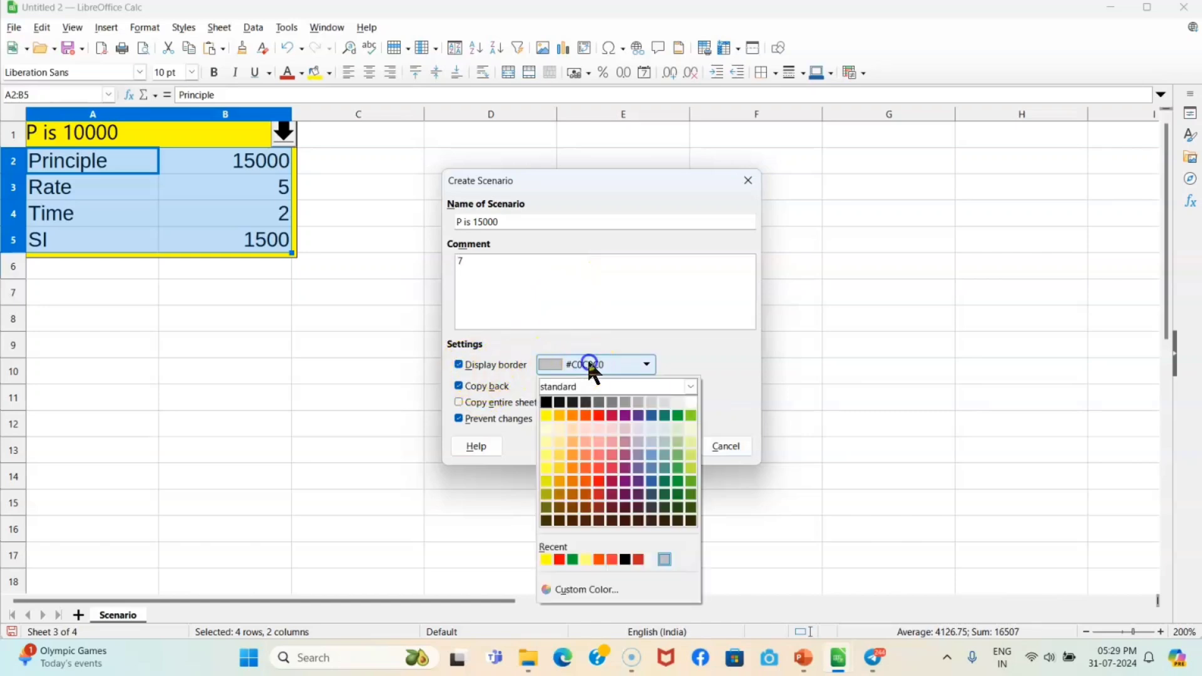
left_click(599, 416)
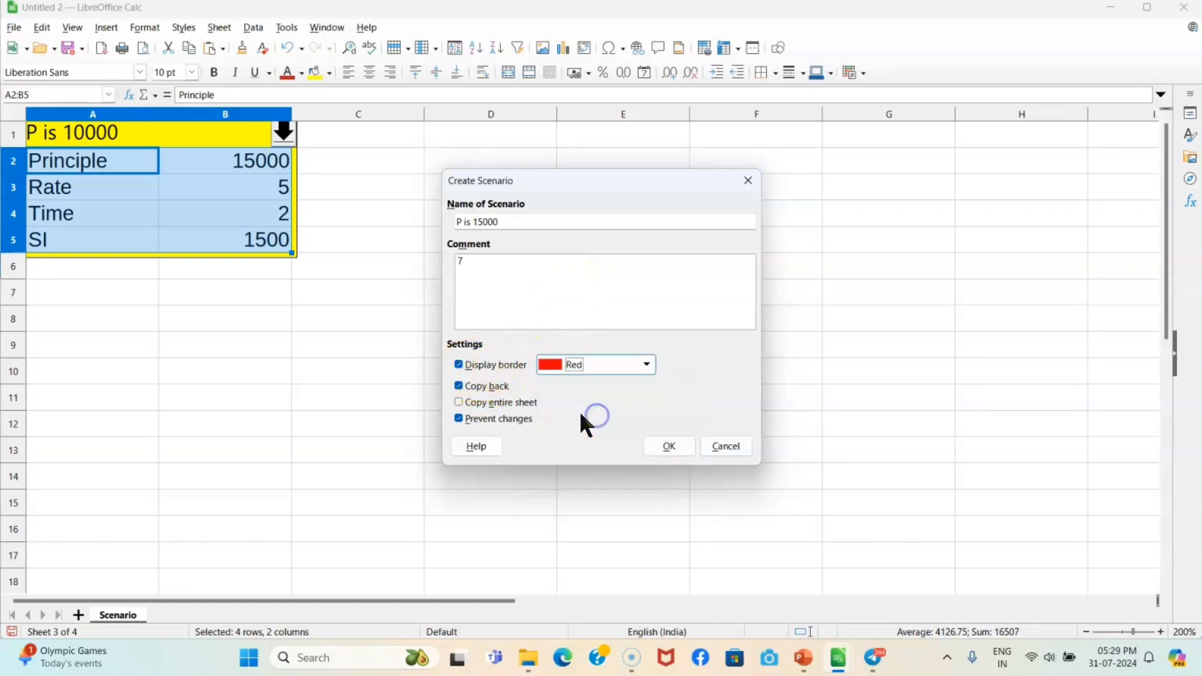
left_click(494, 384)
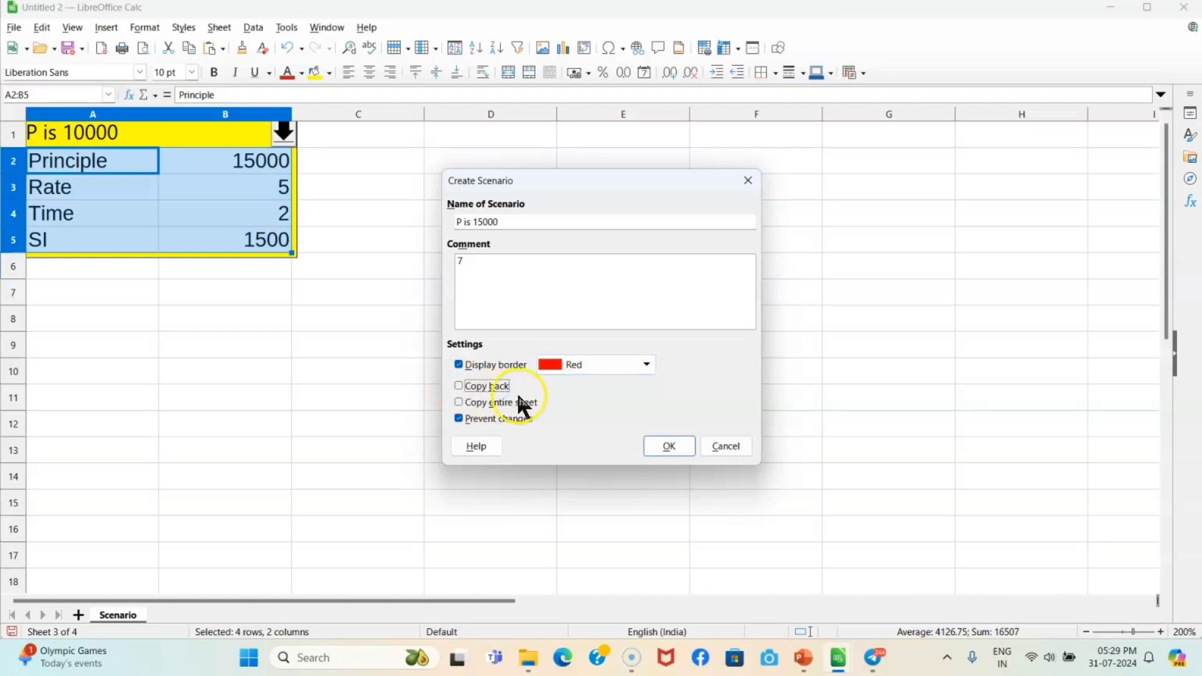
left_click(670, 445)
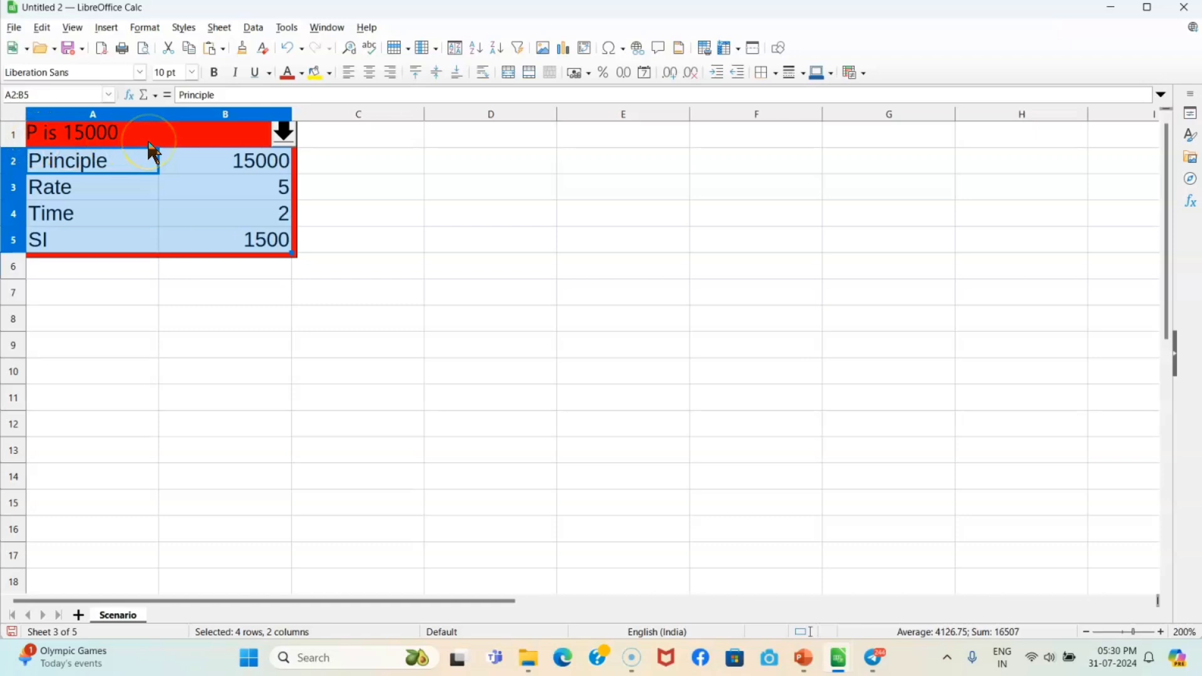
Step: Switch the table to the "P is 10000" scenario and back to "P is 15000" to compare their values
left_click(289, 136)
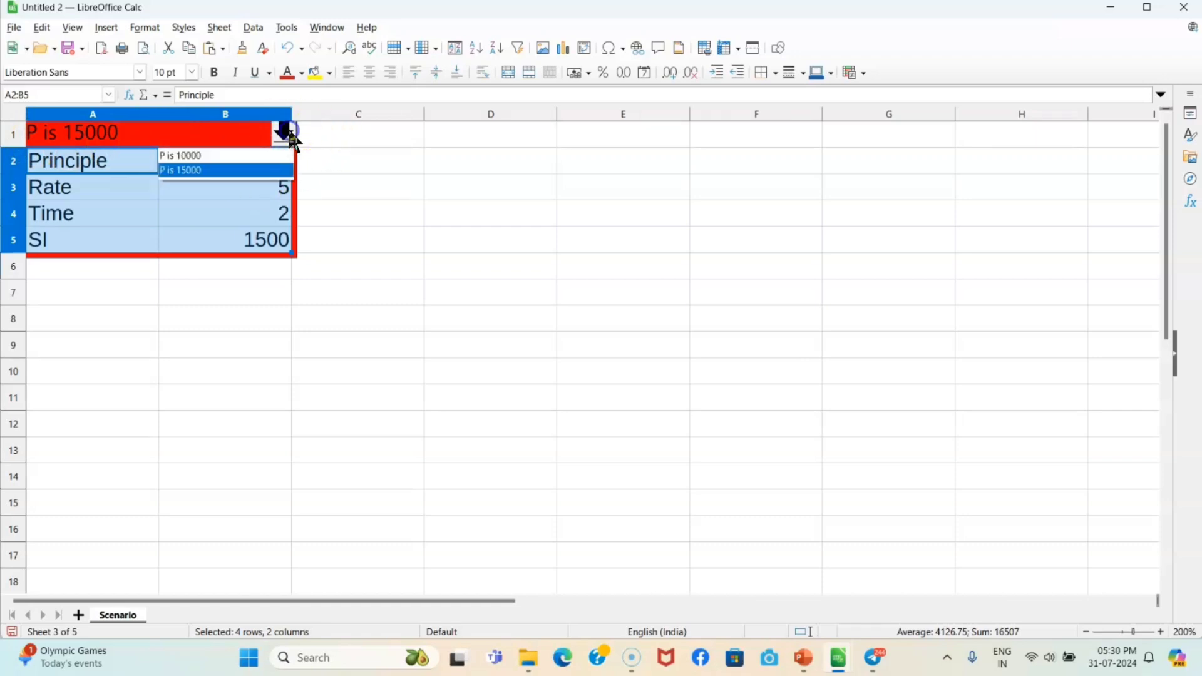
left_click(216, 174)
left_click(220, 156)
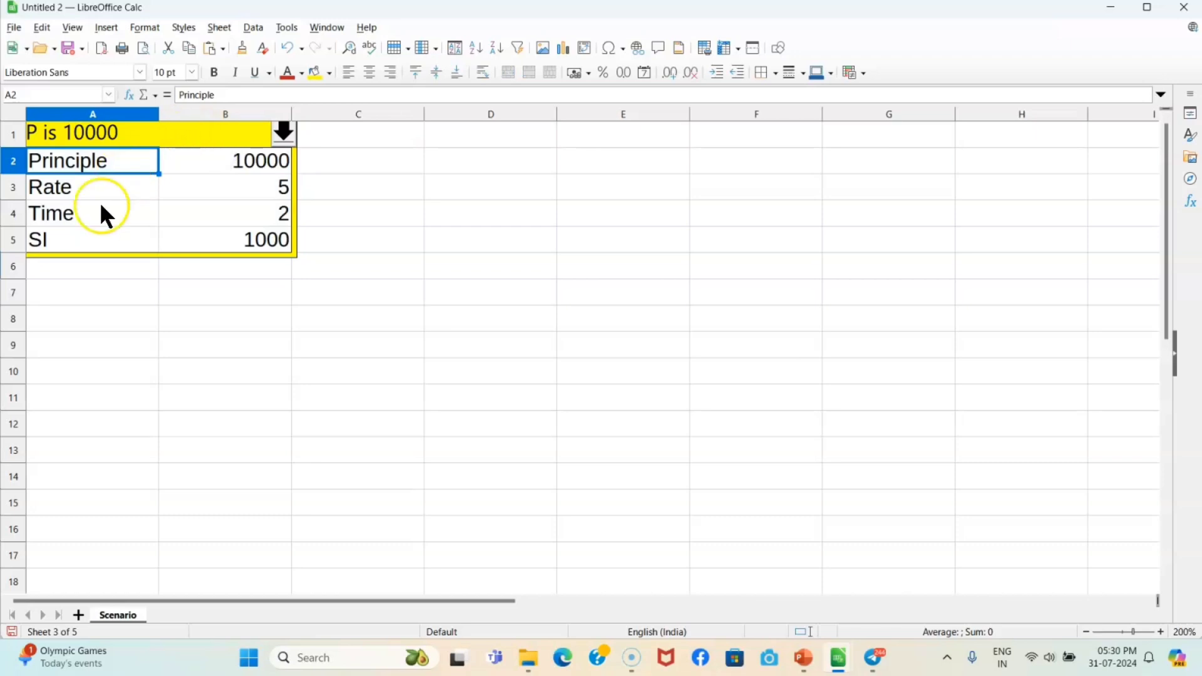
left_click(283, 130)
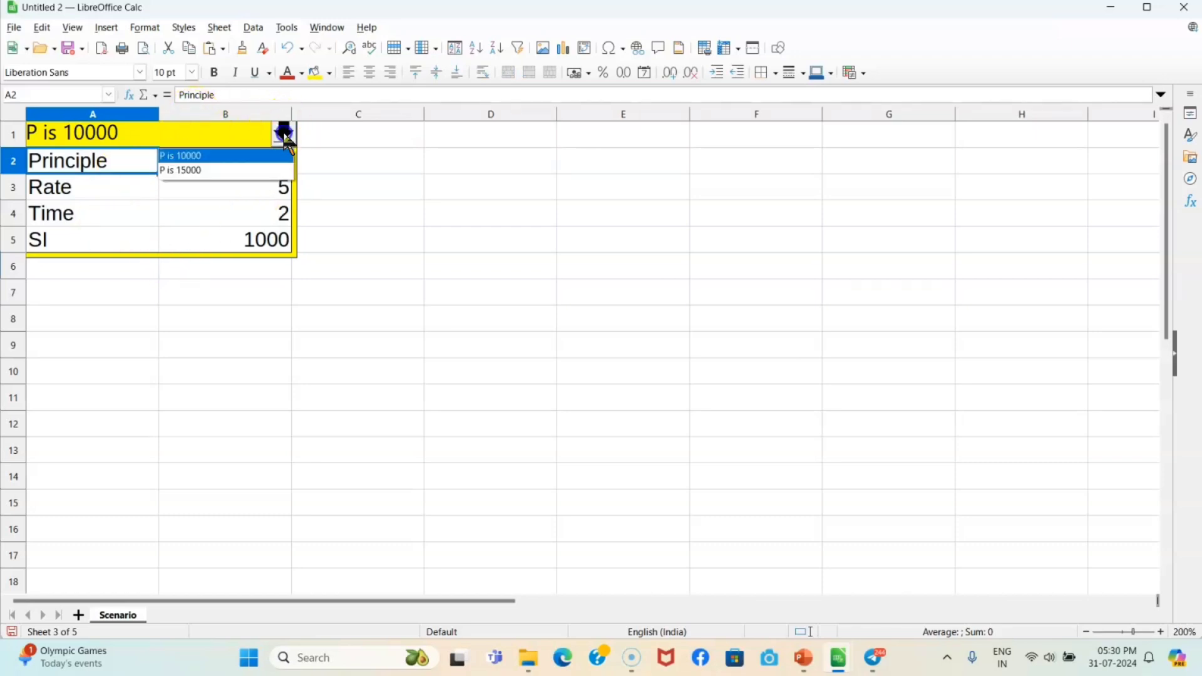
left_click(221, 174)
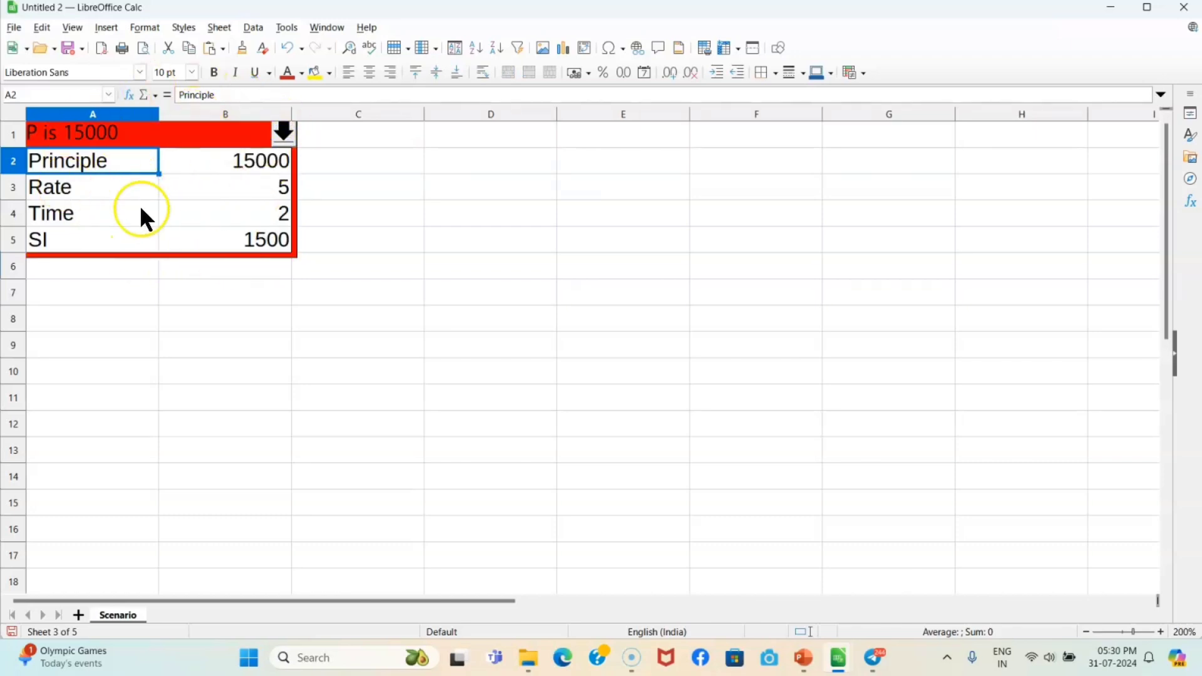
Step: Set the principle value in B2 to 25000
left_click(264, 163)
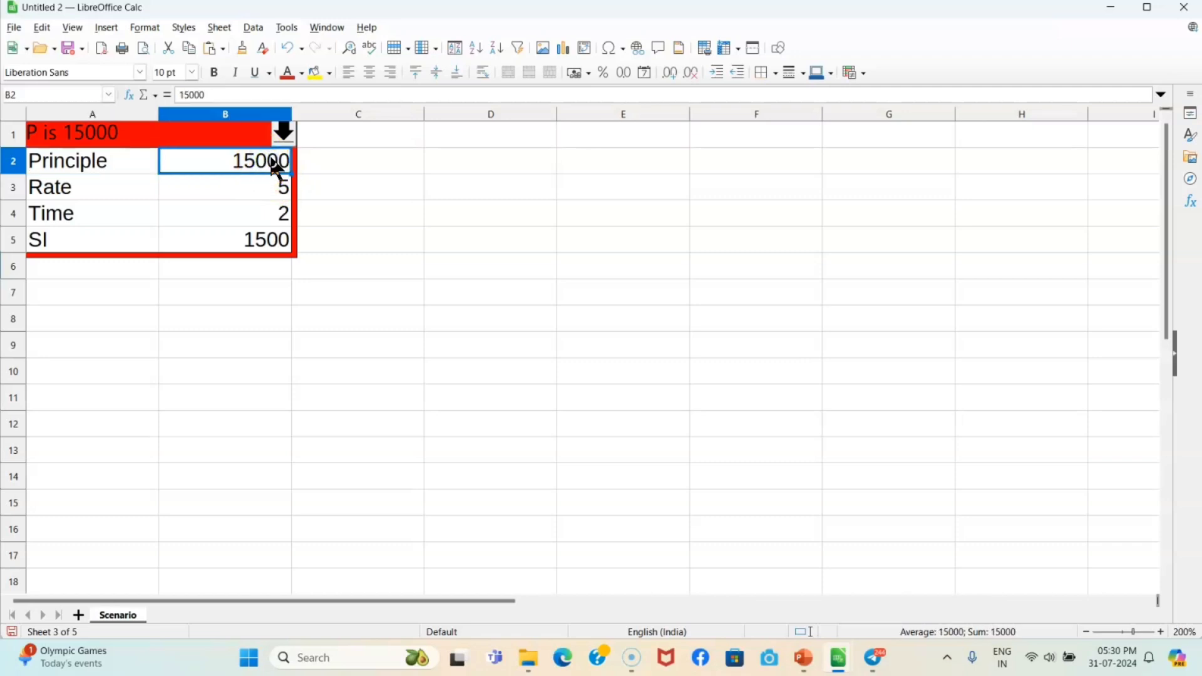
type("25")
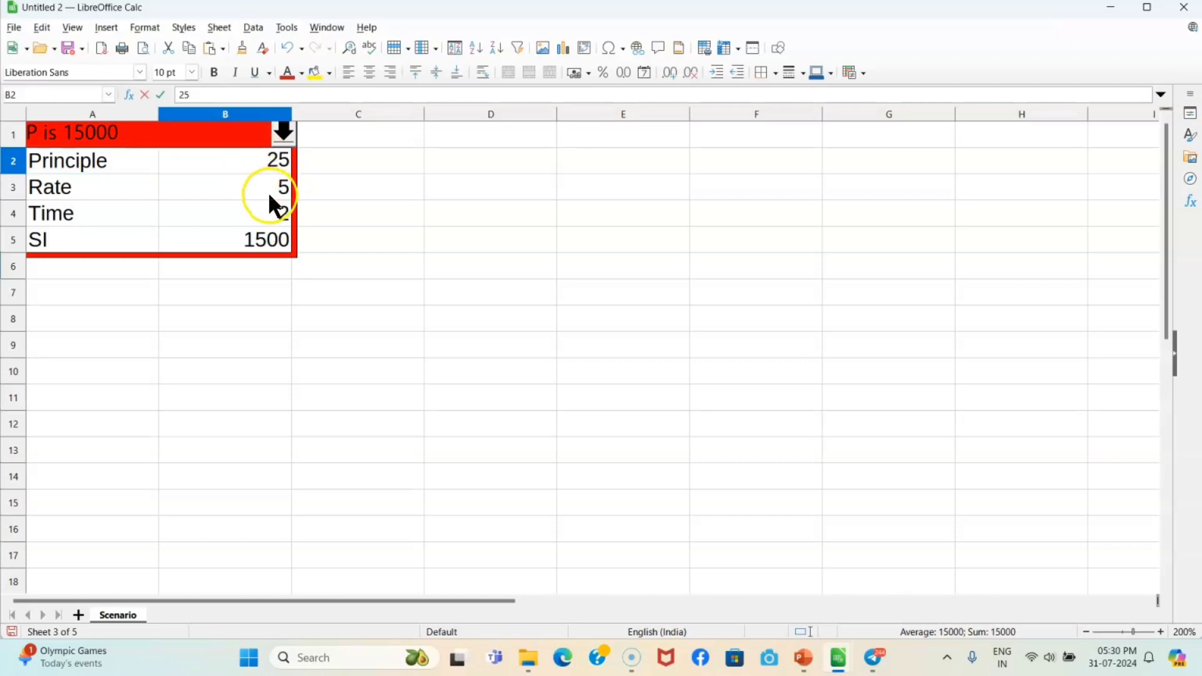
type("000")
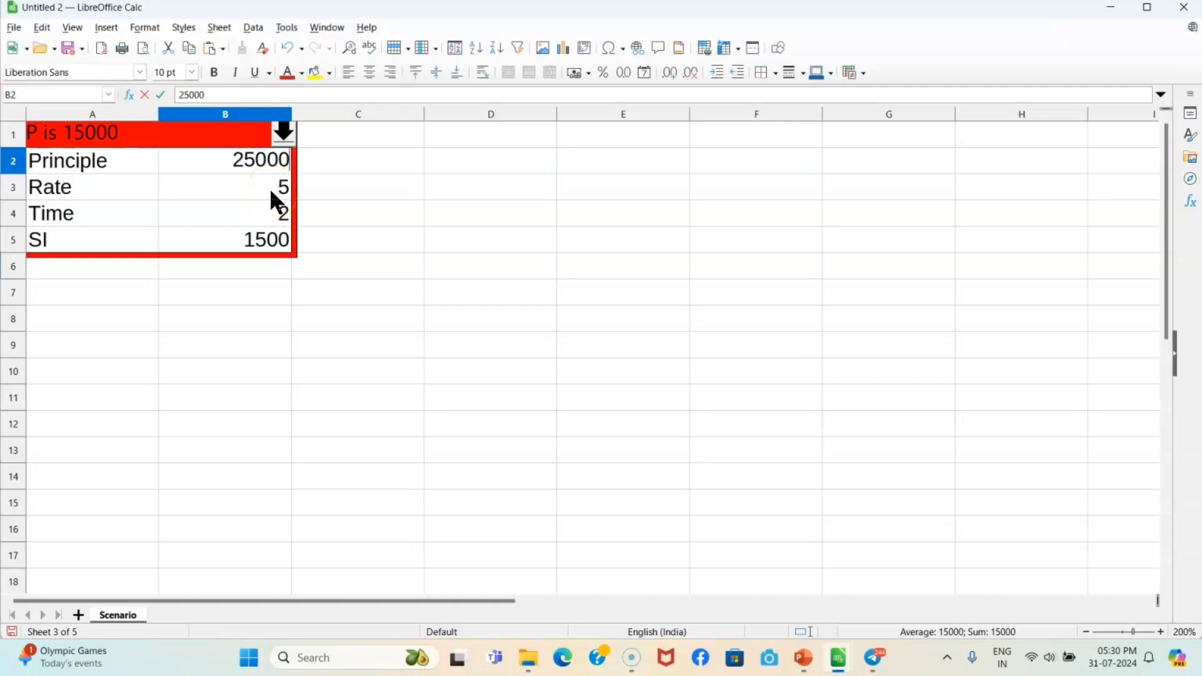
left_click(249, 178)
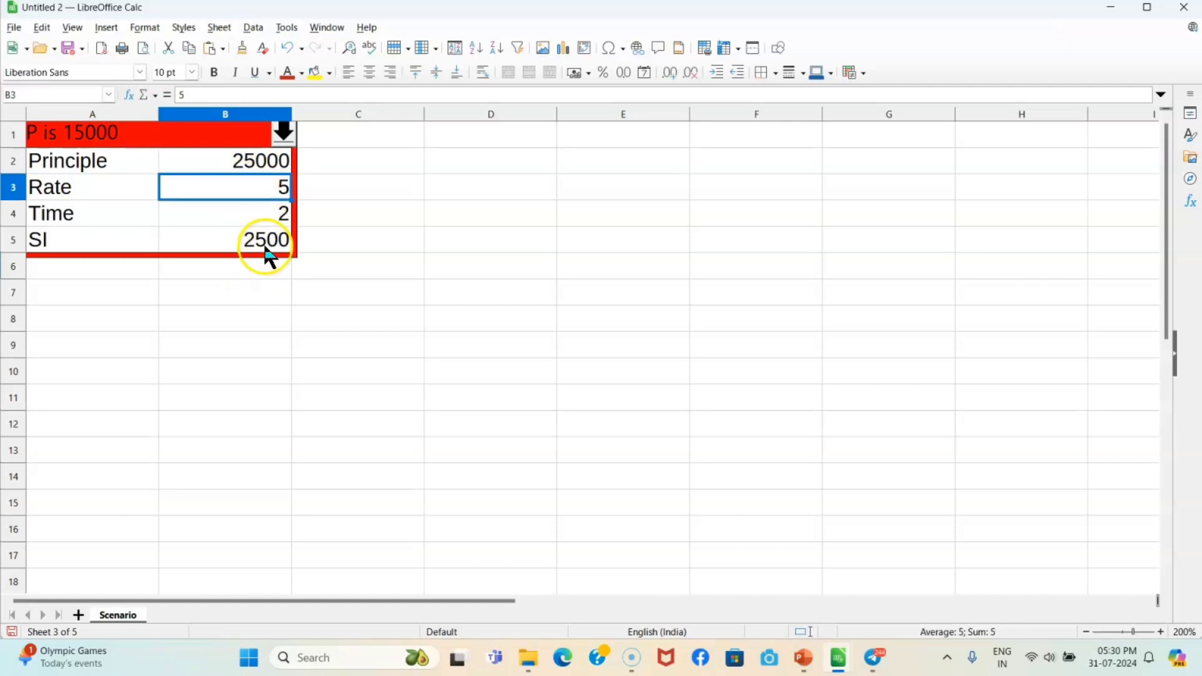
Step: Start a new scenario for A2:B5 and name it "P is 25000"
left_click_drag(114, 158, 220, 239)
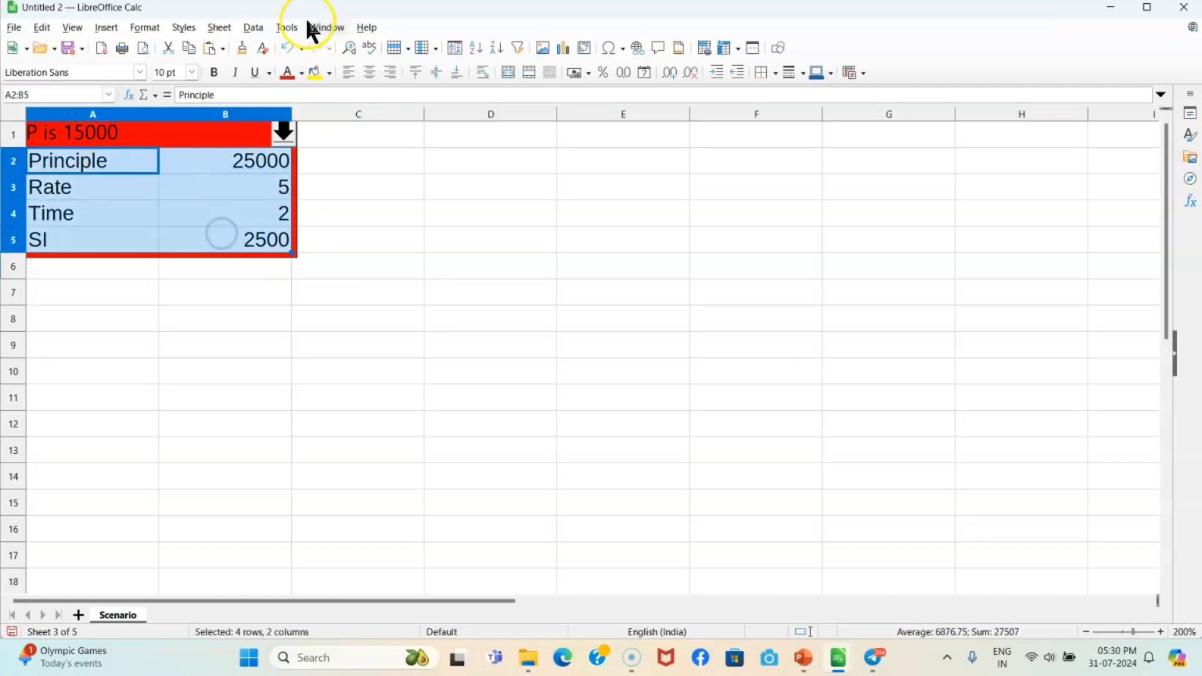
left_click(287, 28)
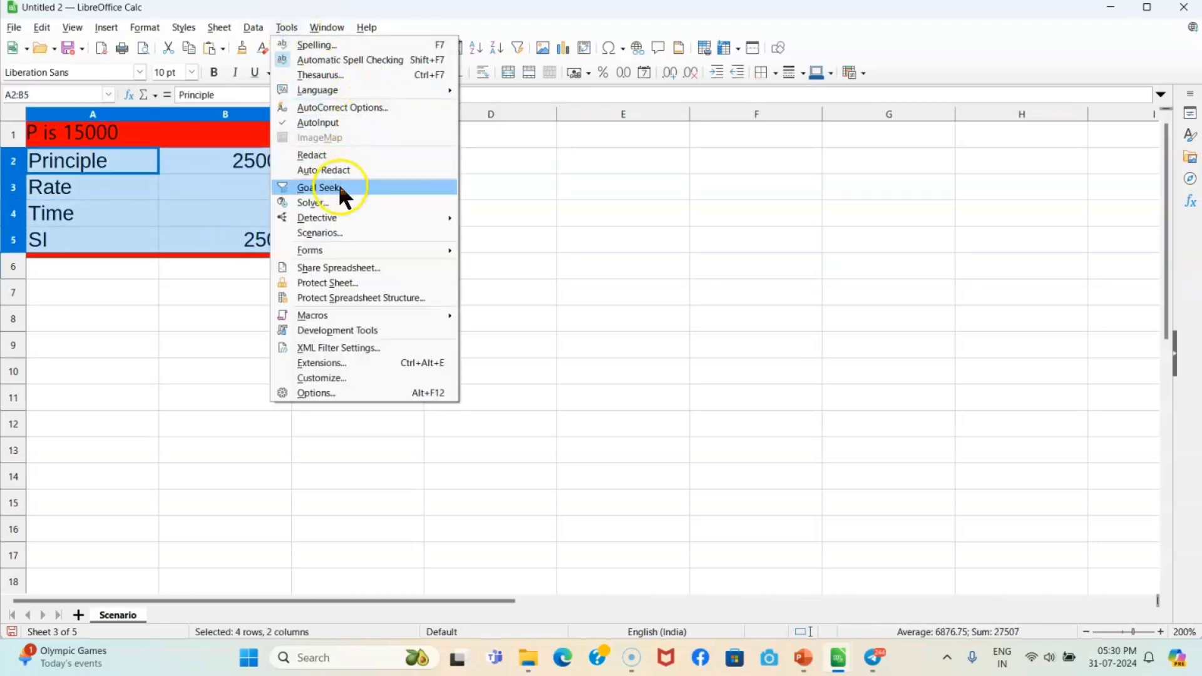
left_click(349, 232)
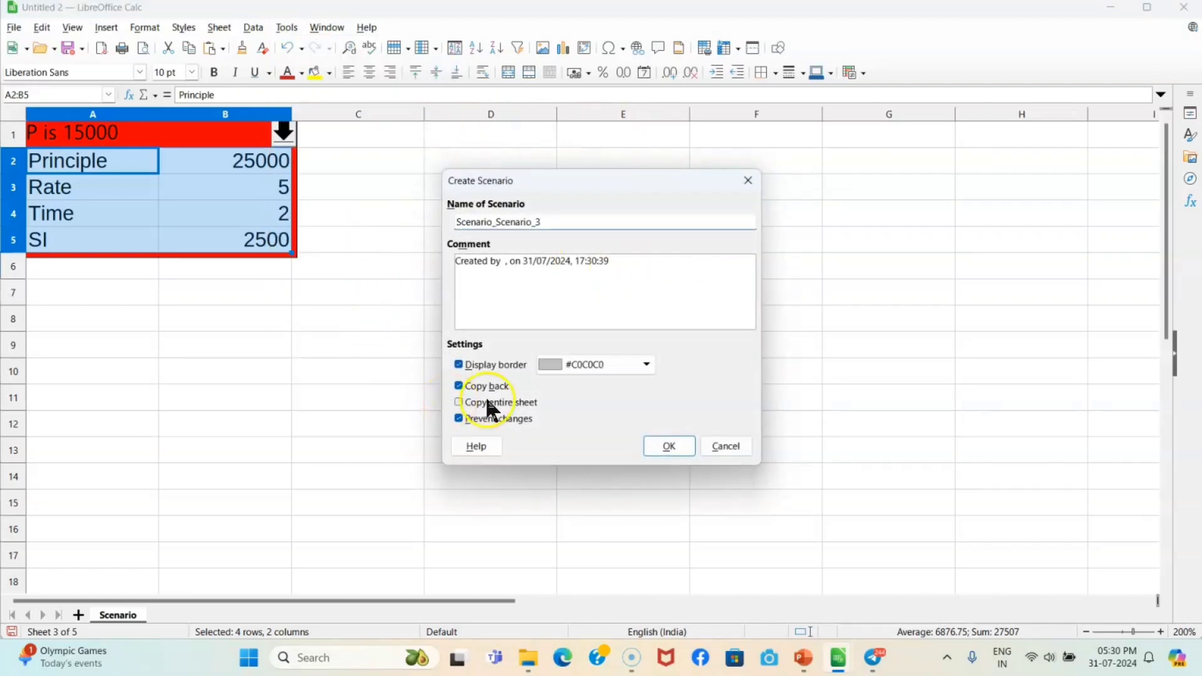
left_click_drag(549, 221, 384, 227)
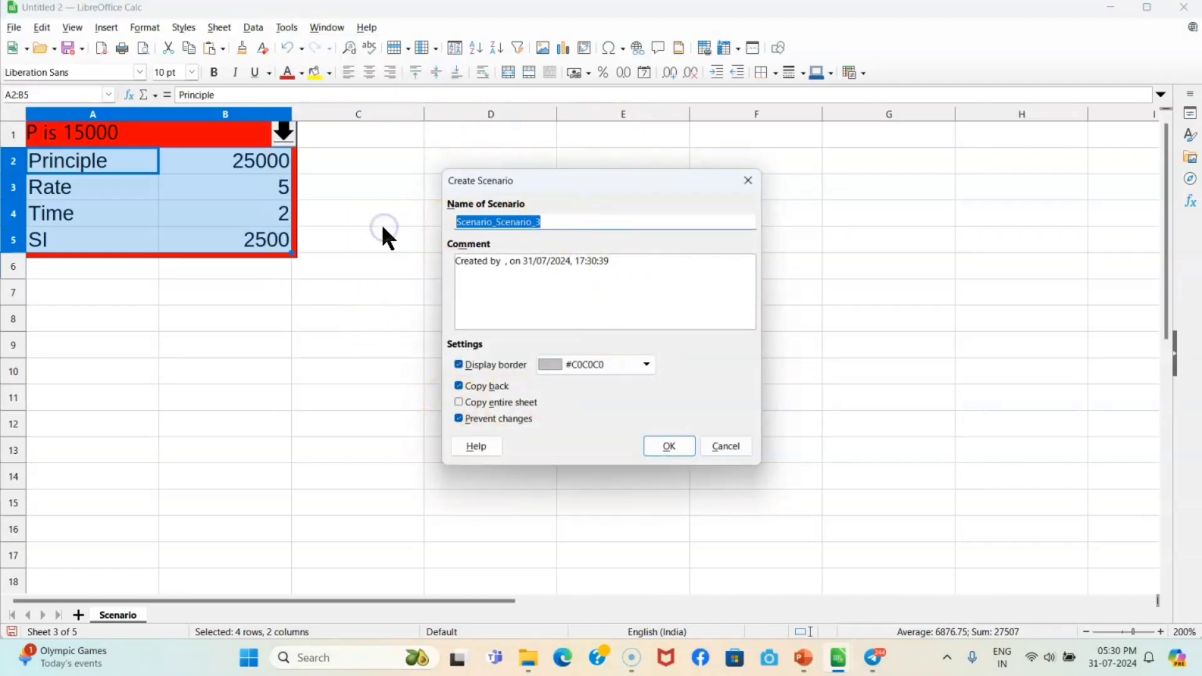
type("P i")
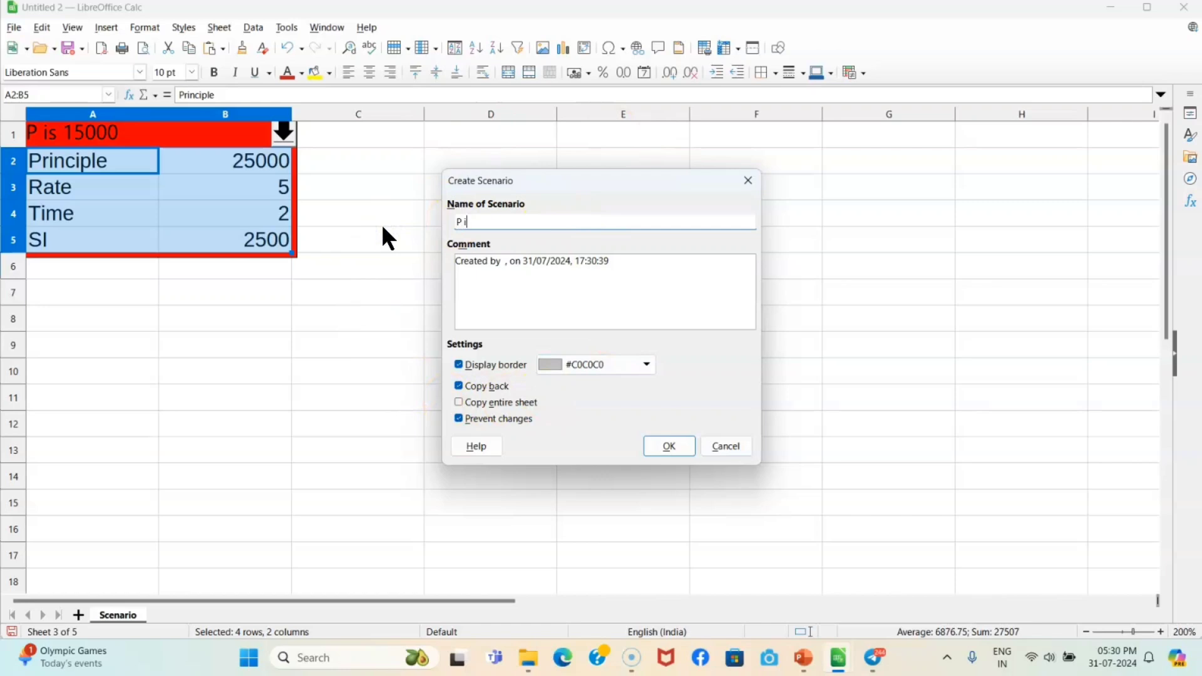
type("s 25000")
Step: Turn off Copy back for the "P is 25000" scenario, give it a green border, and create it
left_click(482, 387)
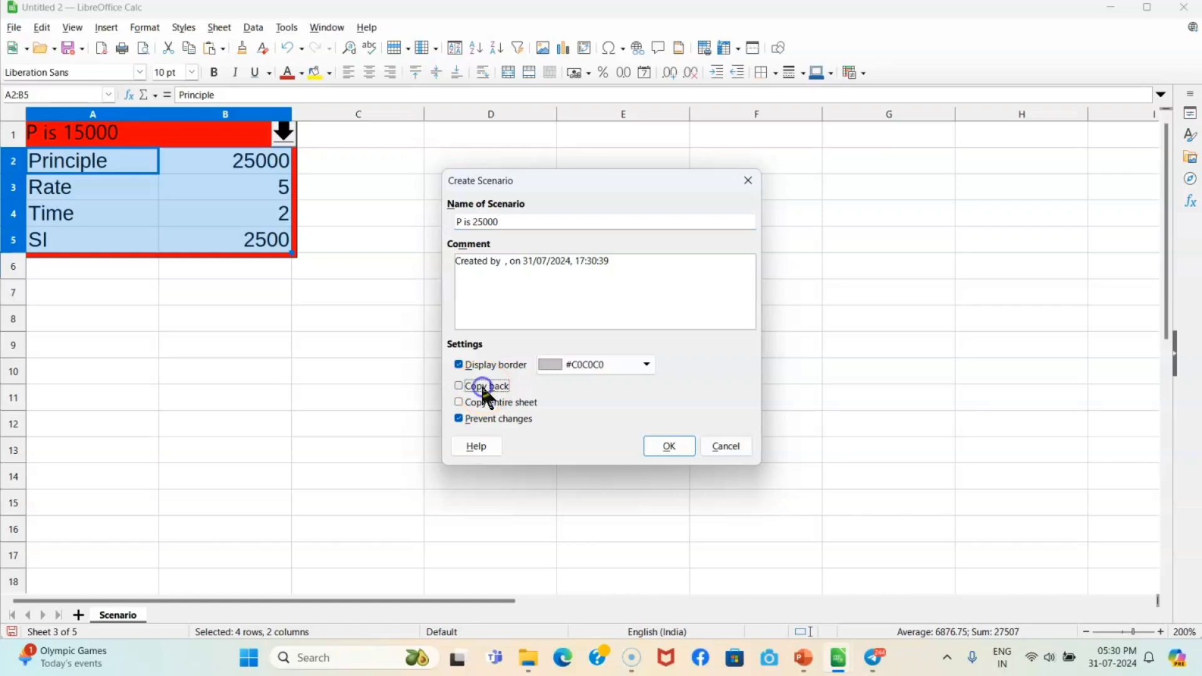
left_click(635, 364)
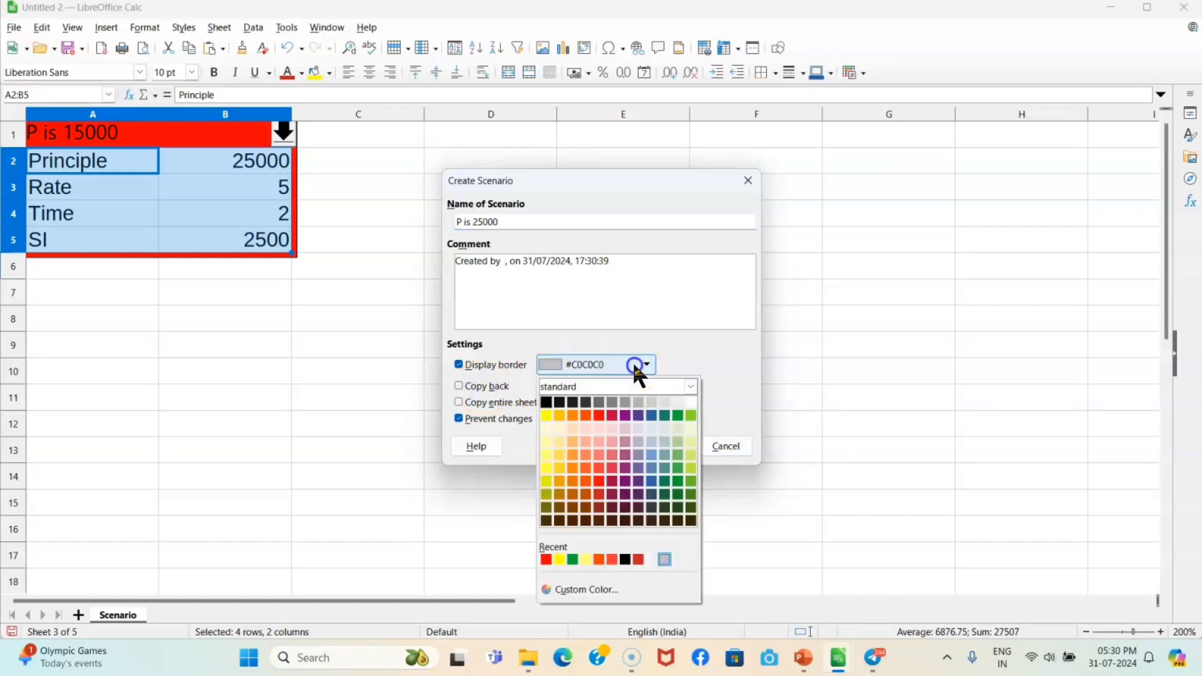
left_click(679, 416)
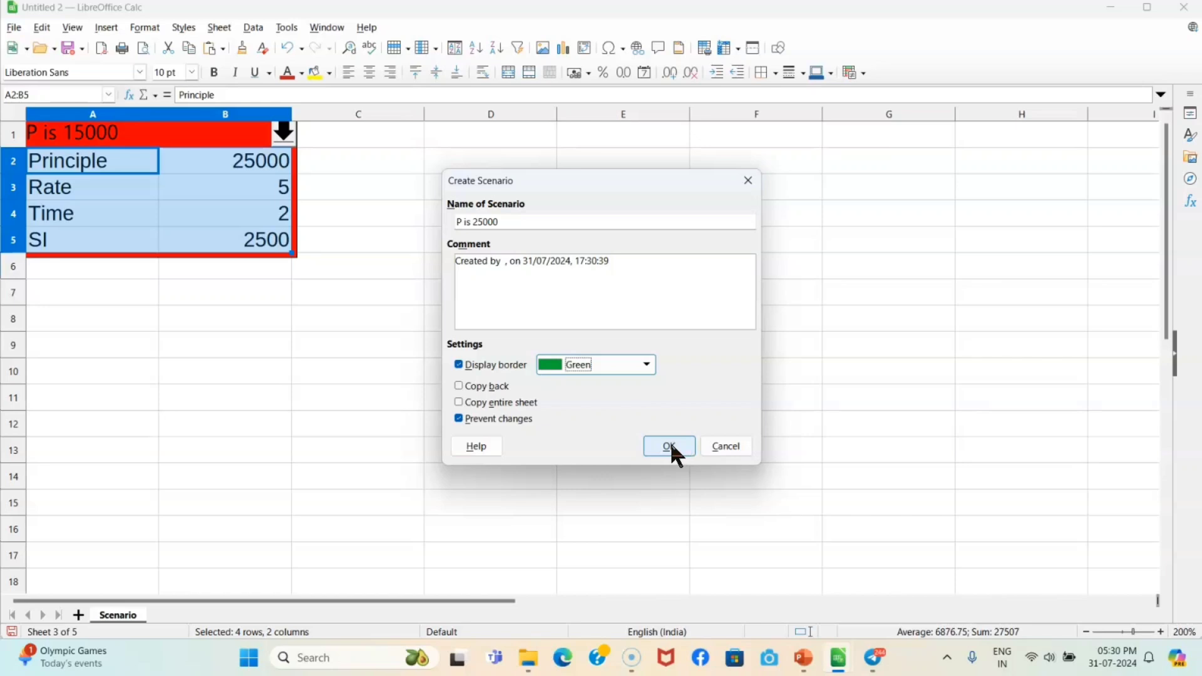
left_click(670, 445)
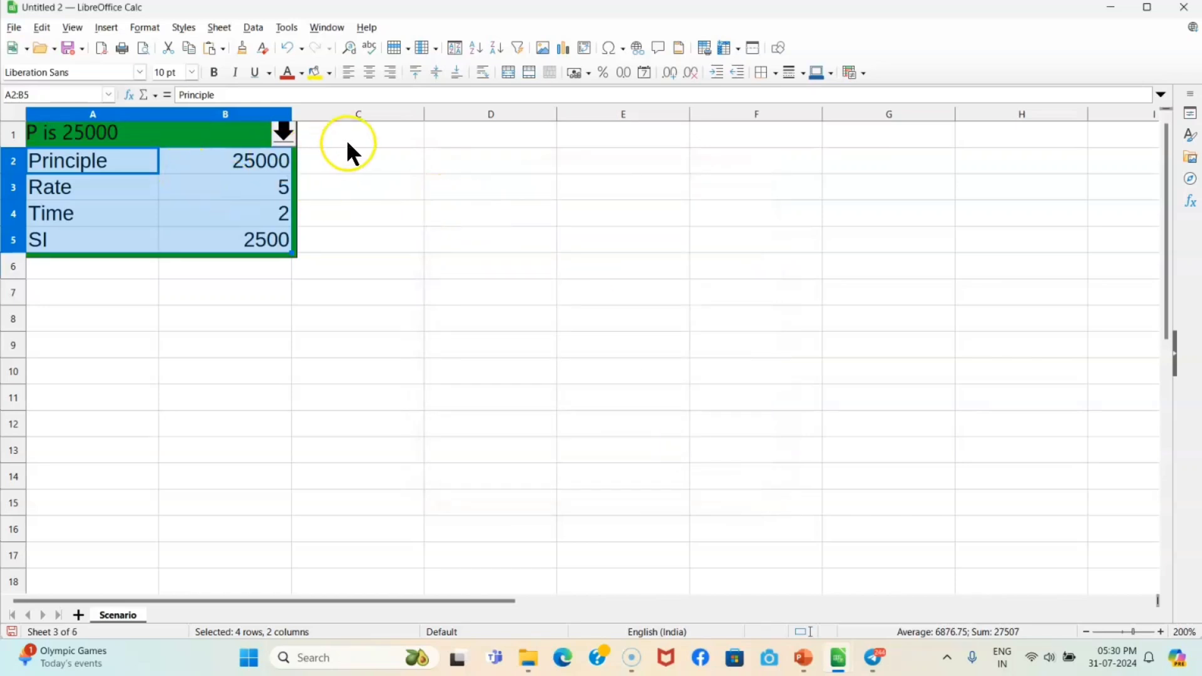
Step: Check the list of saved scenarios, keeping "P is 25000" active, and set the principle value in B2 to 42000
left_click(287, 132)
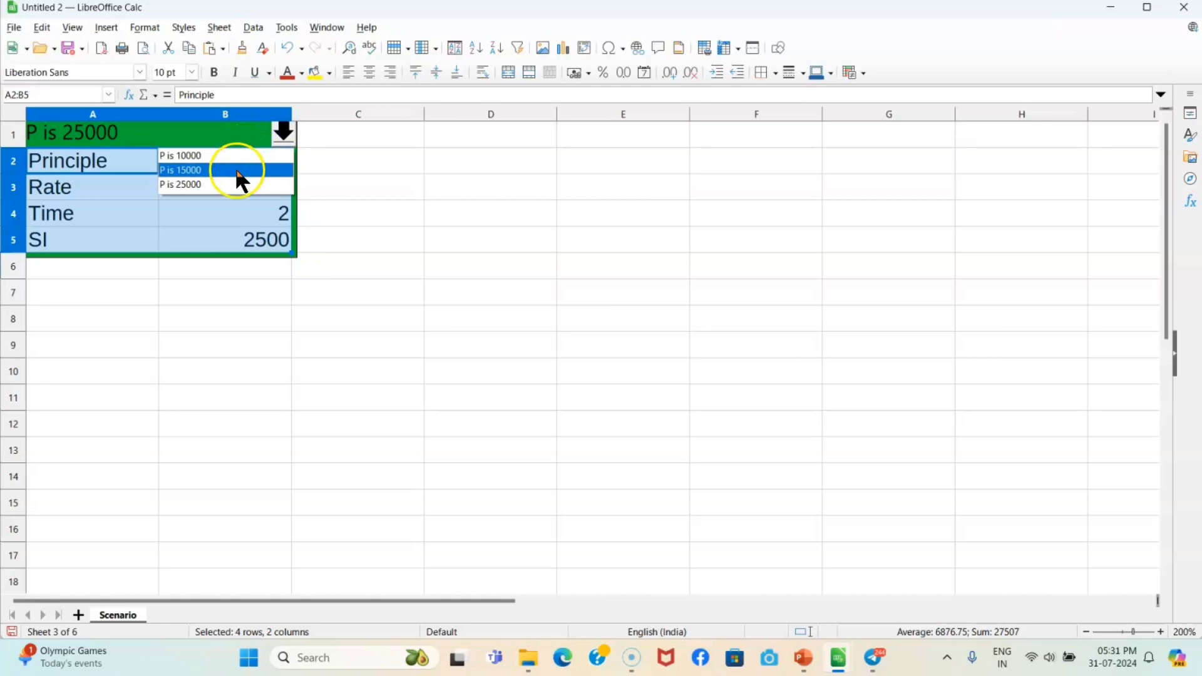
left_click(228, 186)
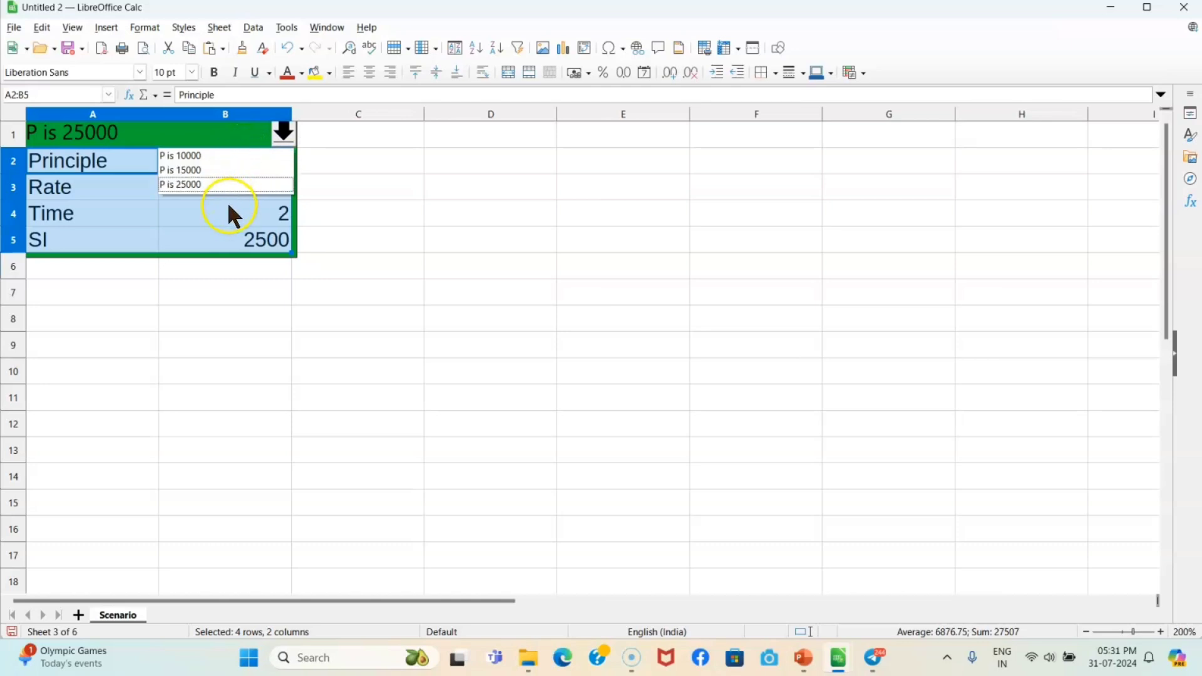
left_click(252, 163)
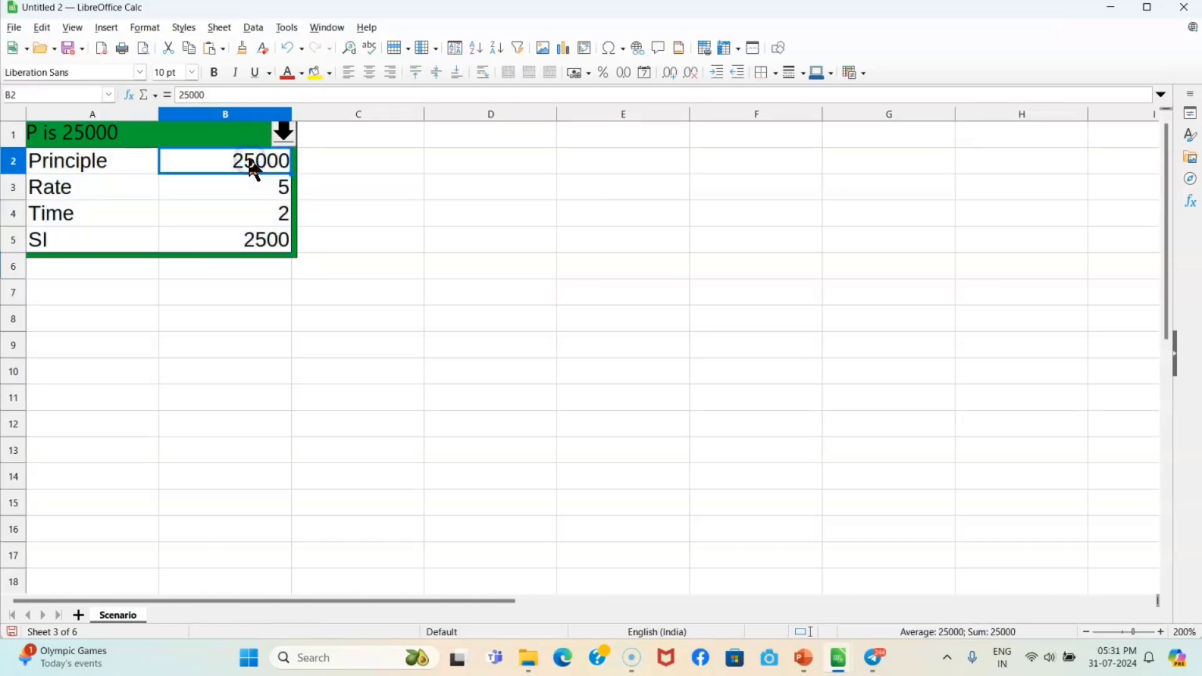
type("4")
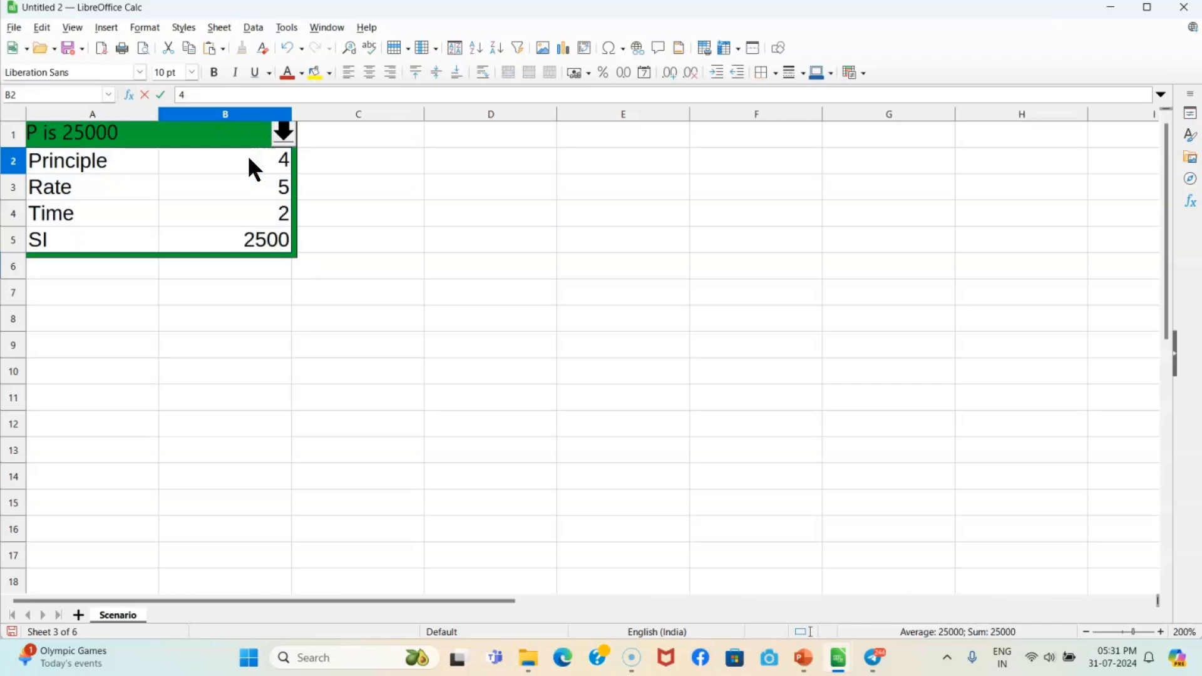
type("2000")
left_click(243, 186)
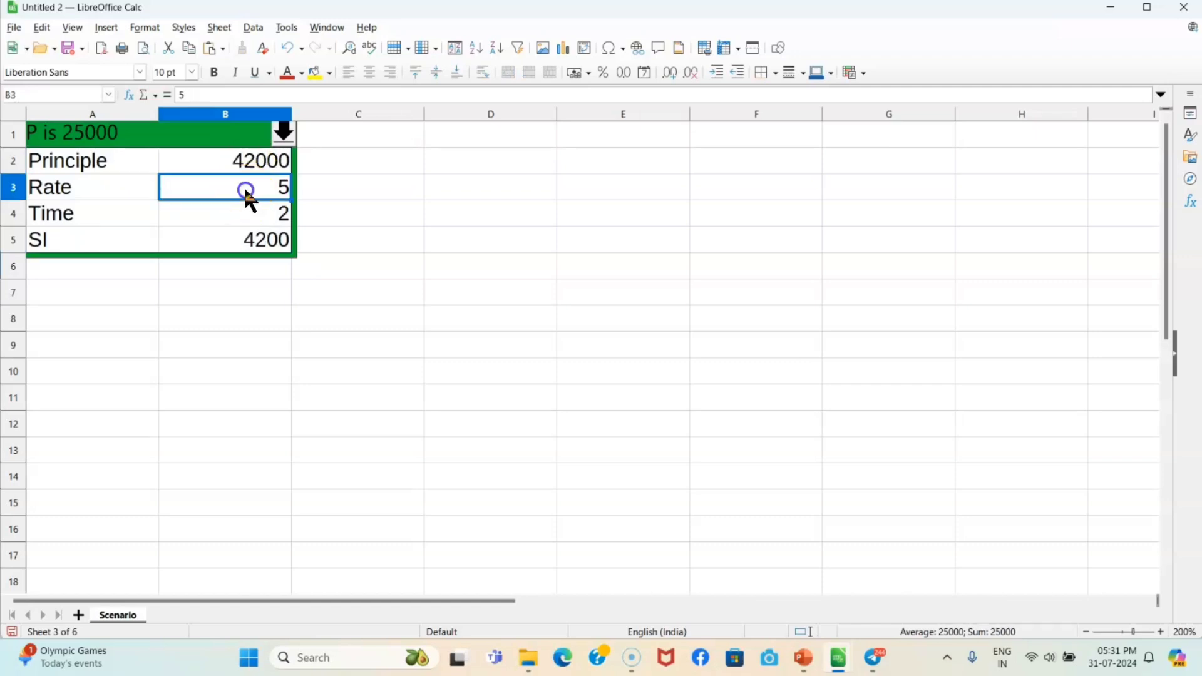
Step: Start a new scenario for A2:B5 and name it "P is 42000"
left_click_drag(136, 158, 232, 241)
left_click(287, 28)
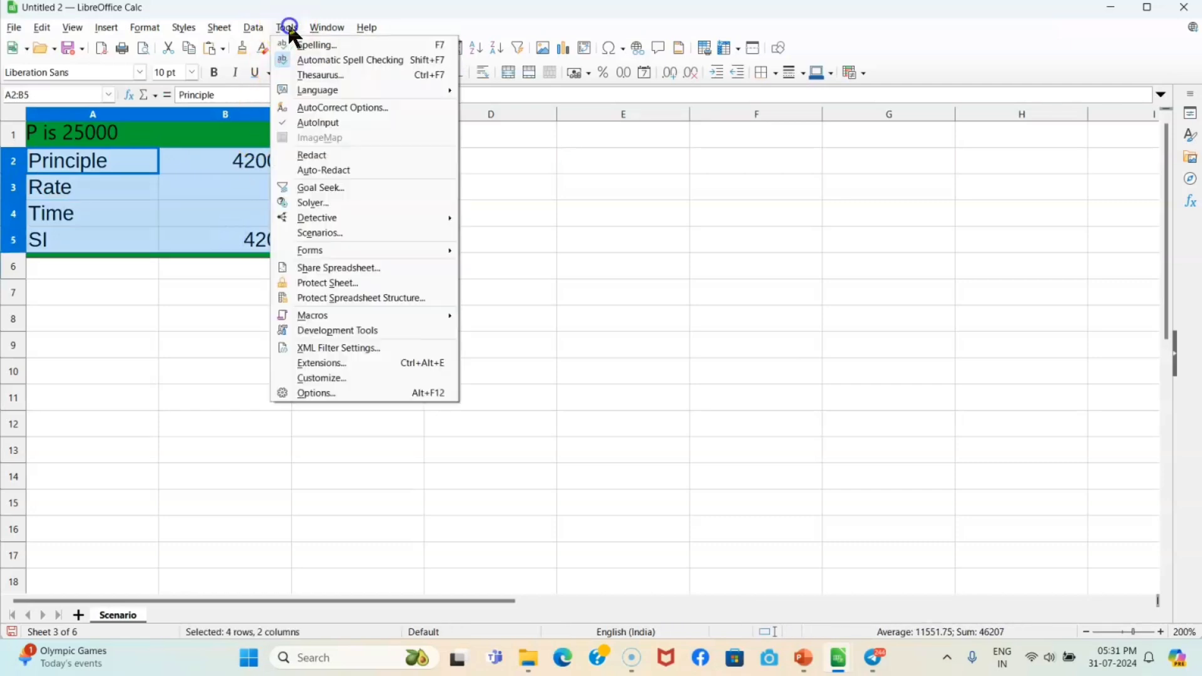
left_click(373, 233)
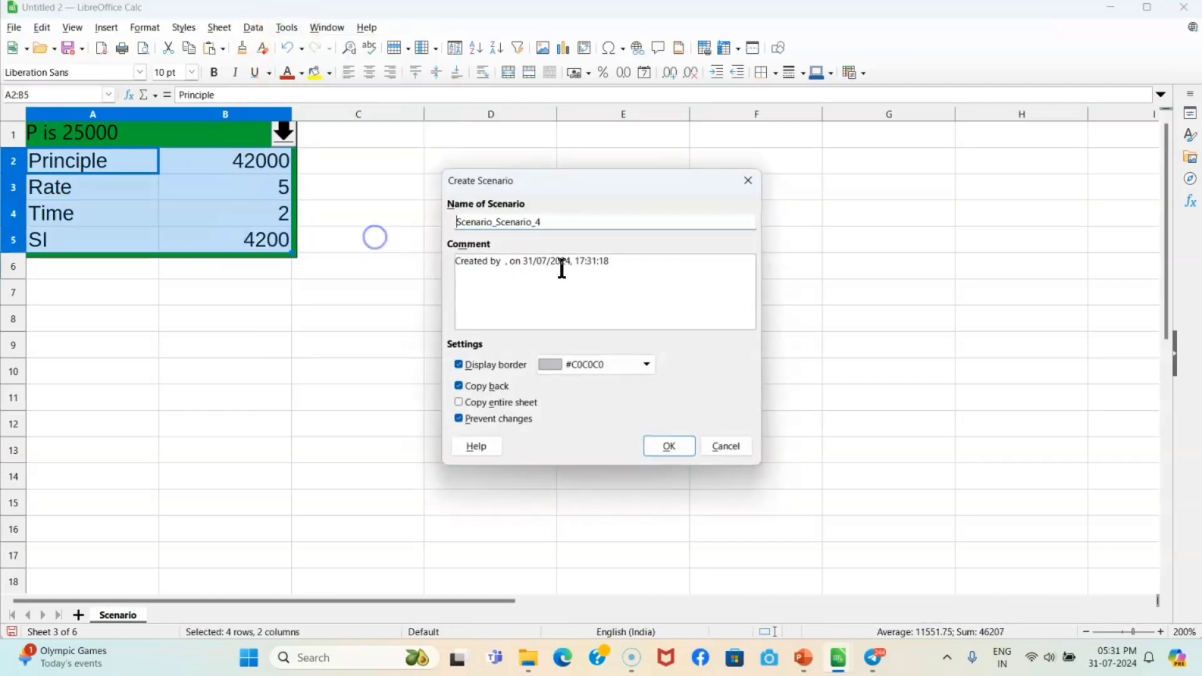
double_click(567, 222)
type("P")
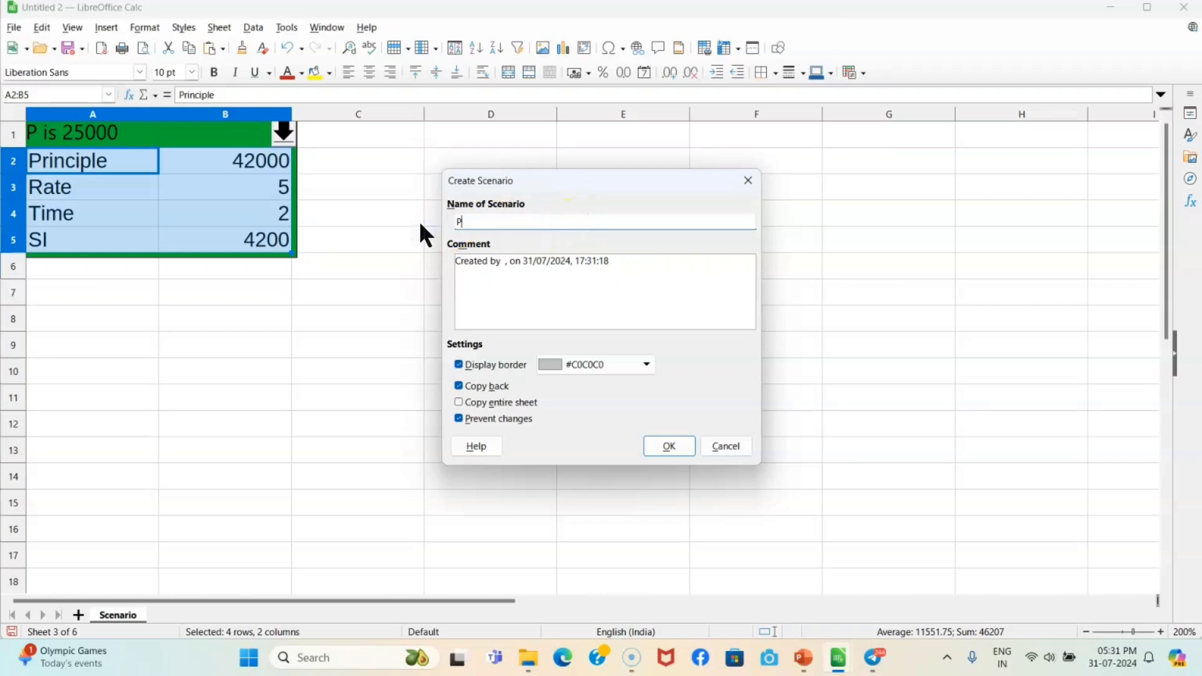
type(" is 42000")
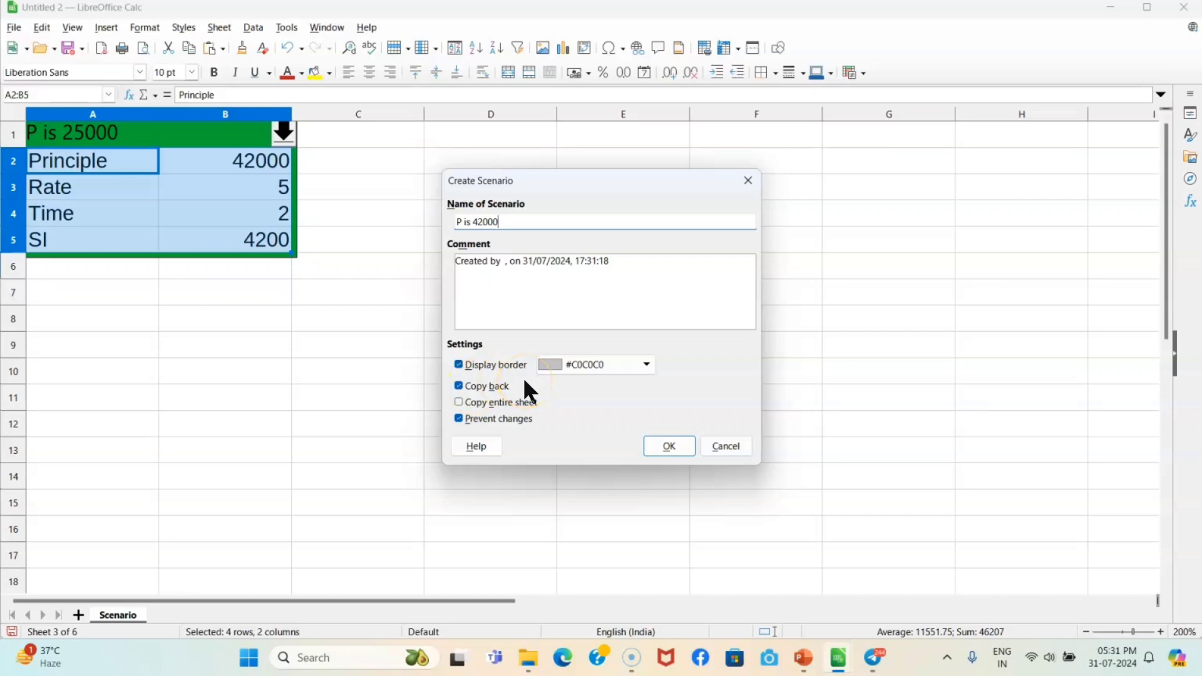
Step: Give the "P is 42000" scenario a purple border and create it with Copy back left on
left_click(643, 365)
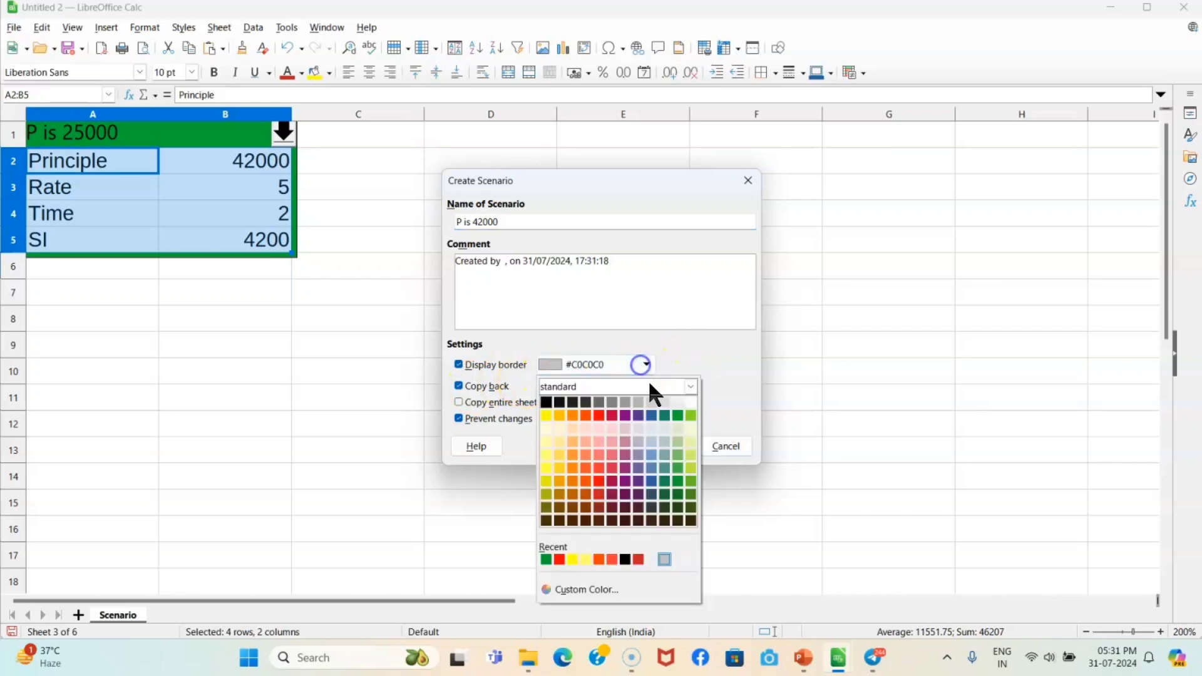
left_click(625, 417)
left_click(677, 446)
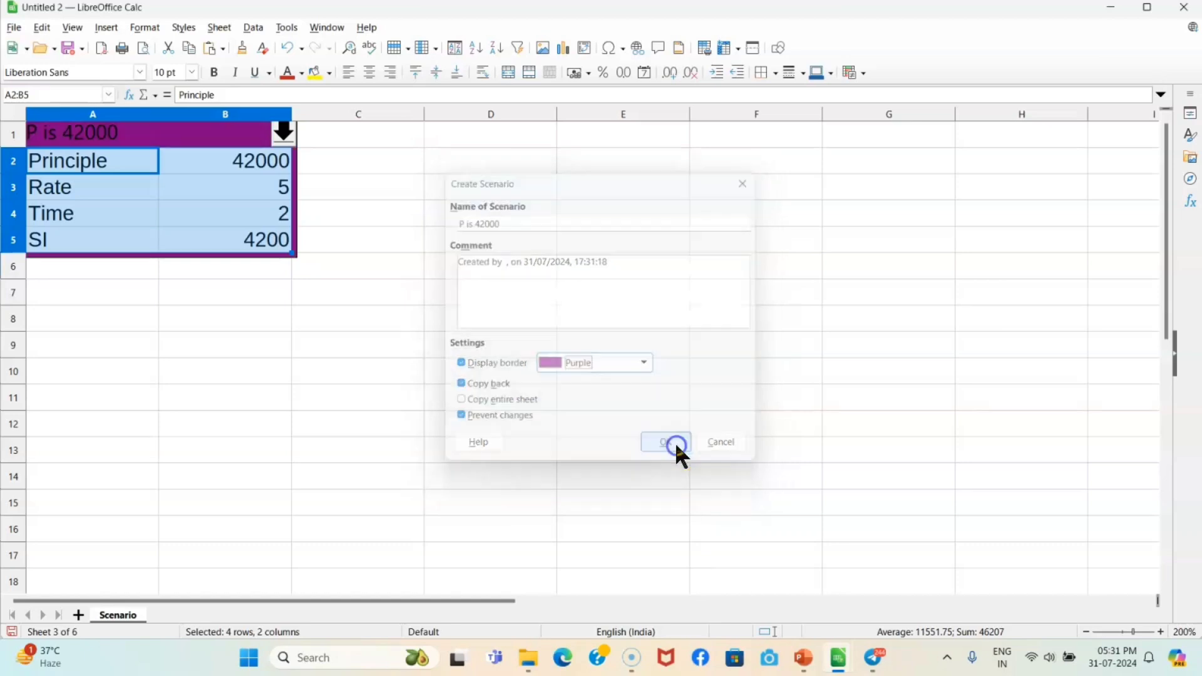
Step: Compare the saved scenarios by activating "P is 10000", "P is 15000", "P is 25000" and "P is 42000" in turn
left_click(286, 139)
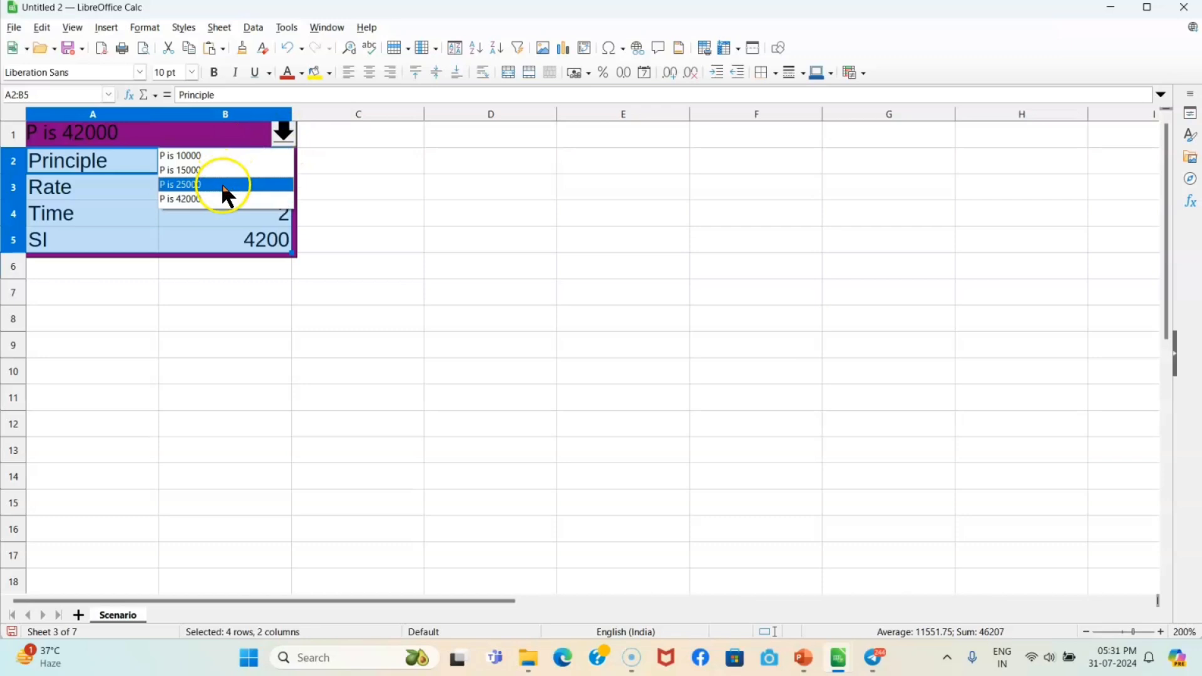
left_click(257, 155)
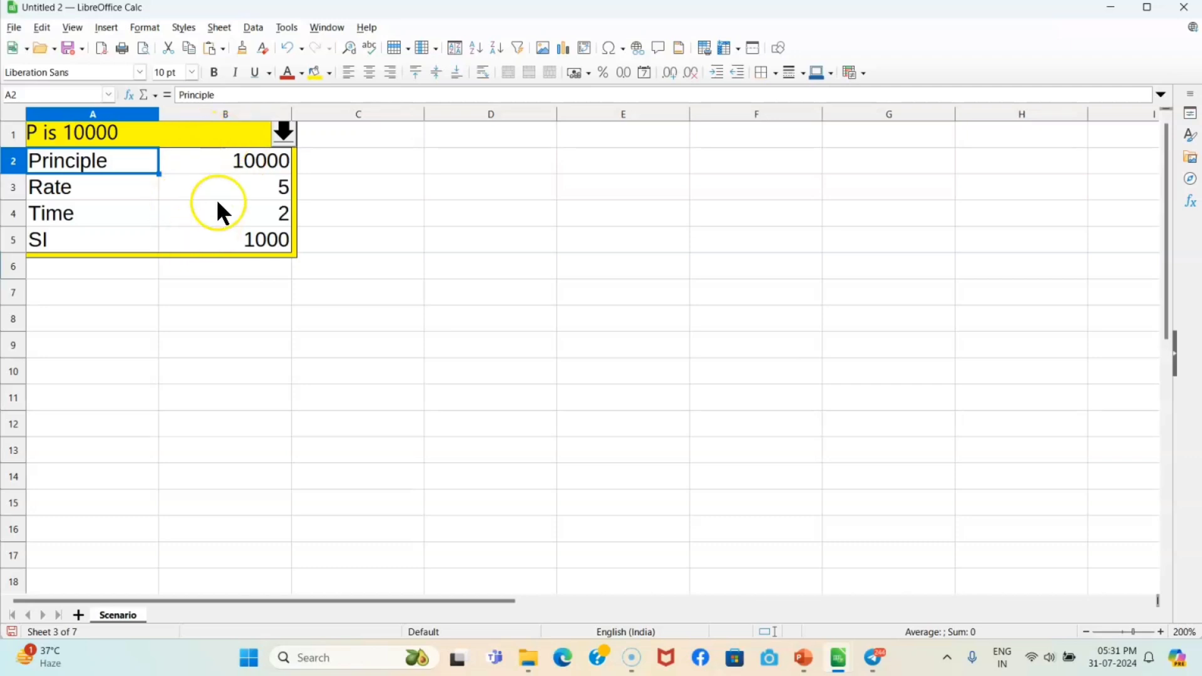
left_click(285, 132)
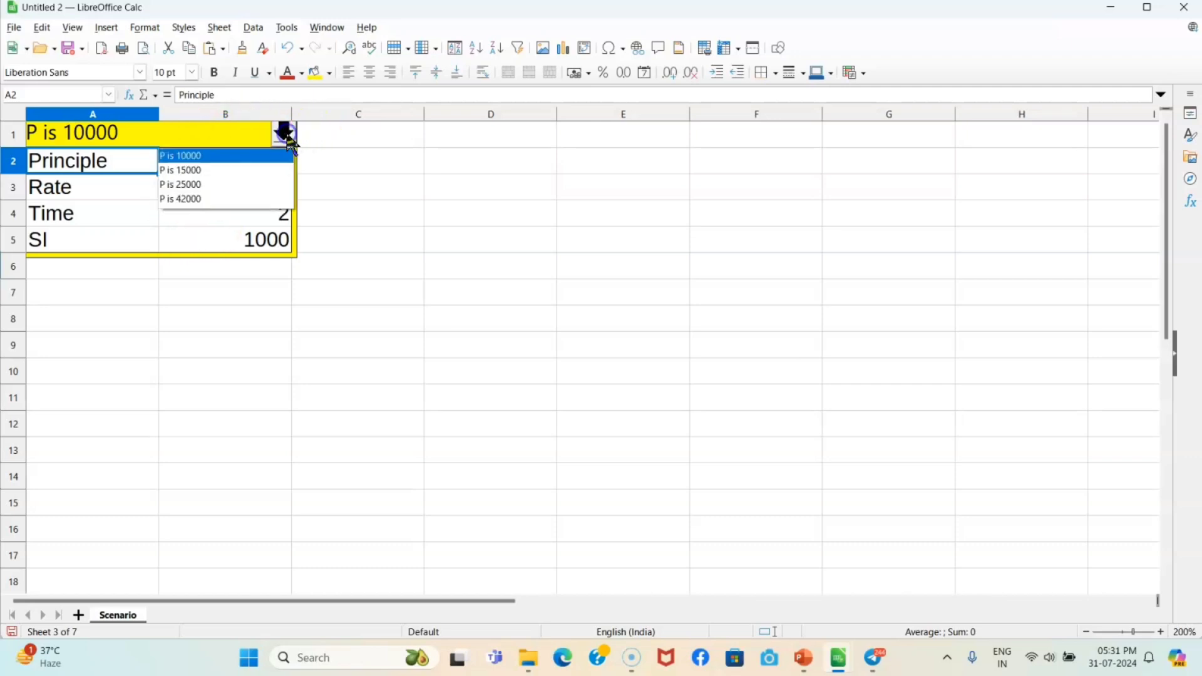
left_click(254, 170)
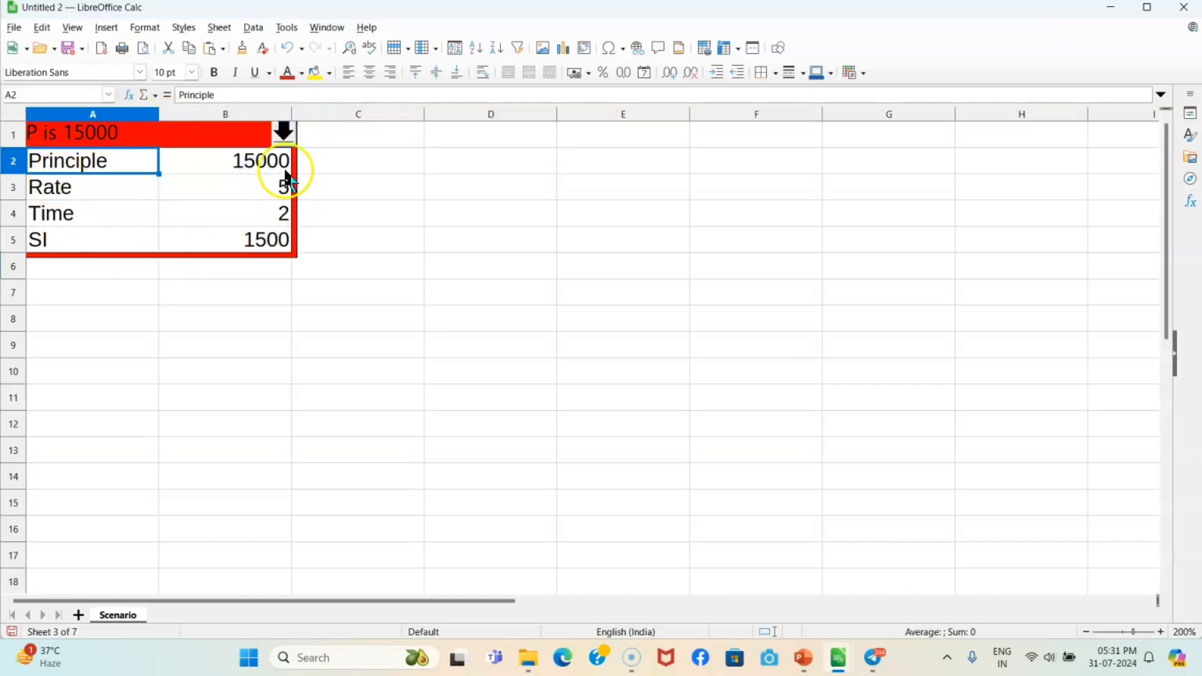
left_click(284, 132)
left_click(250, 185)
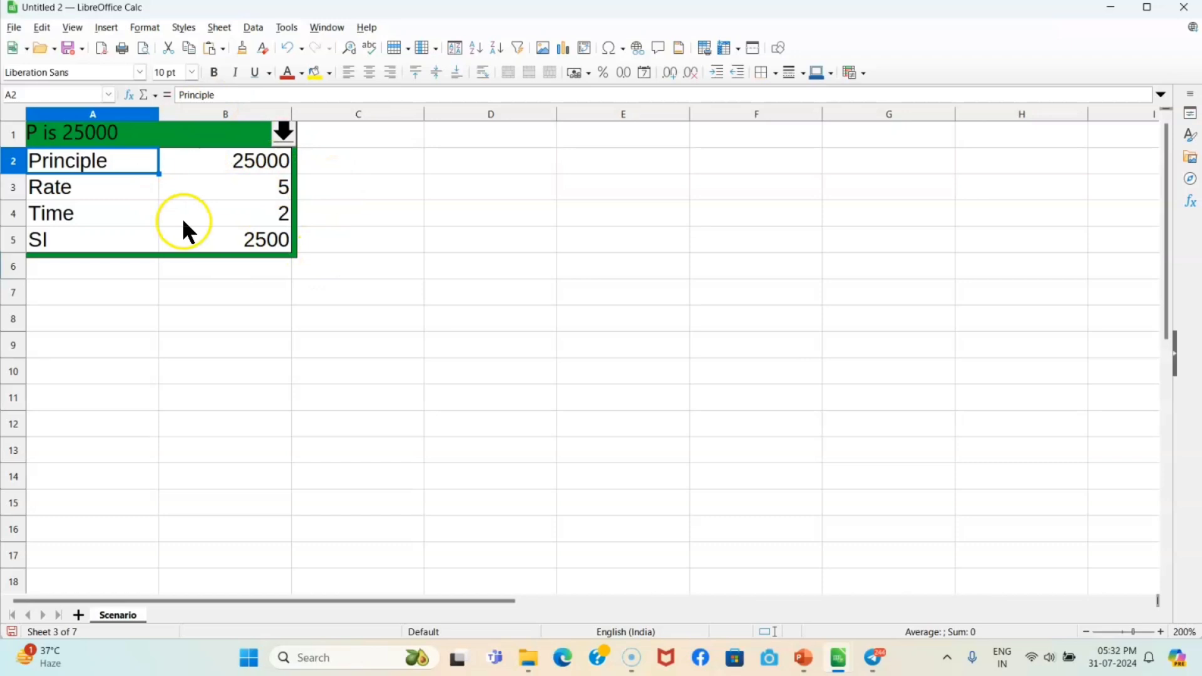
left_click(284, 132)
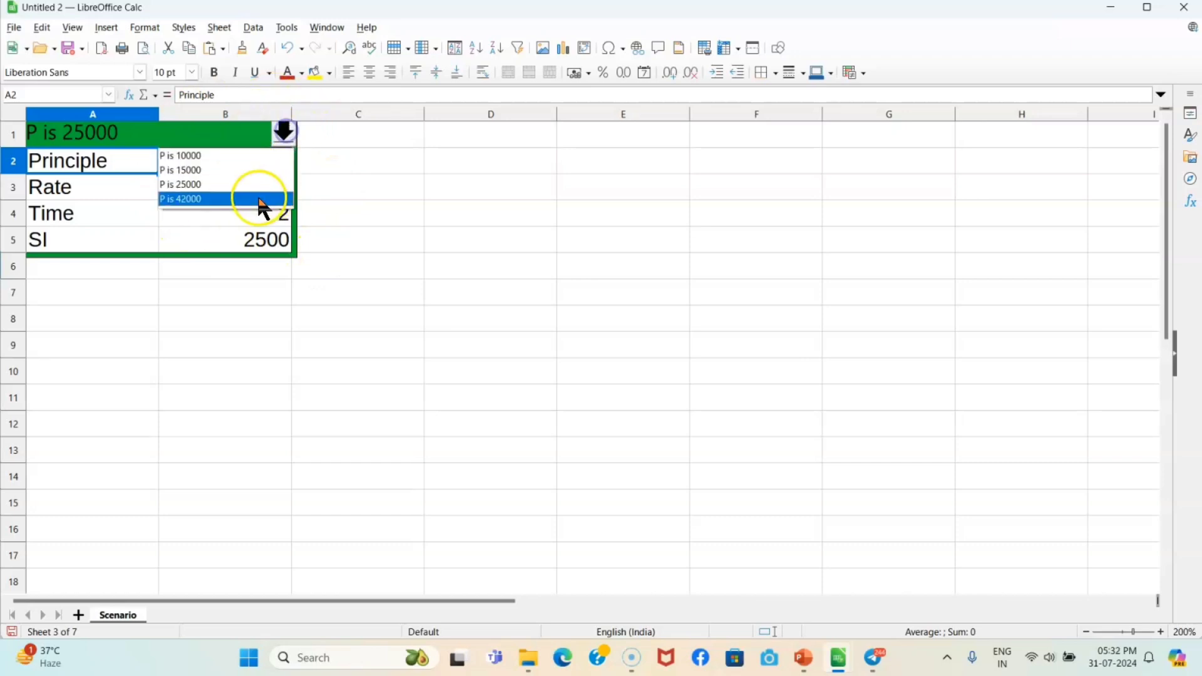
left_click(236, 199)
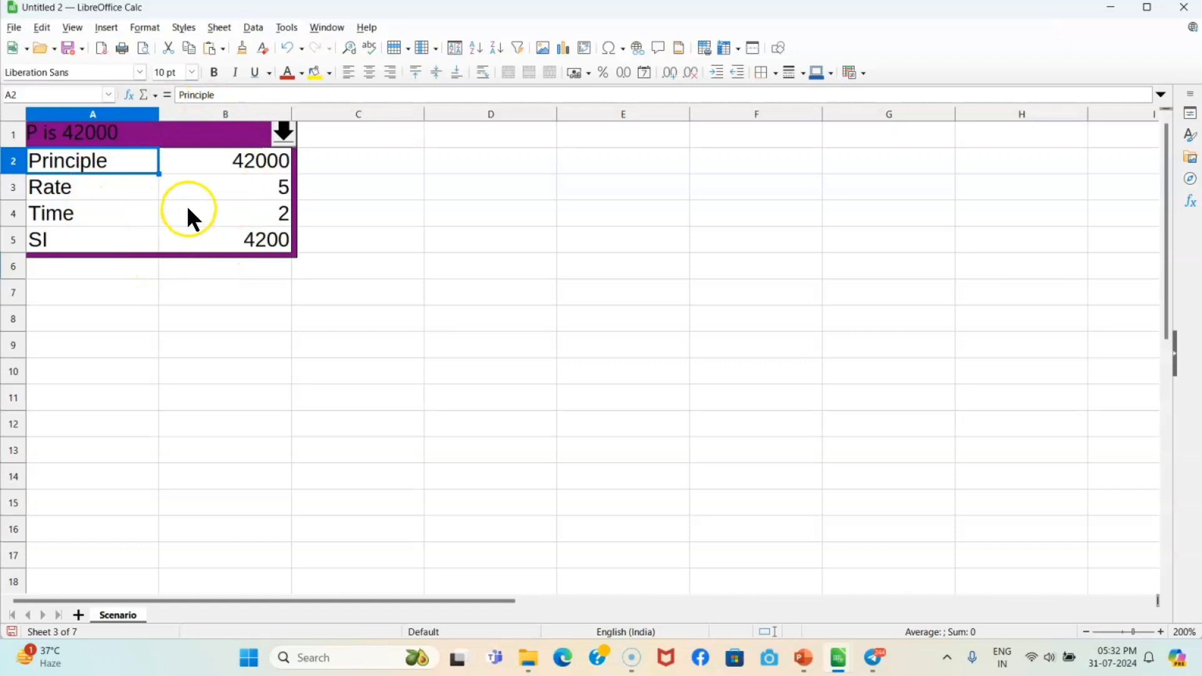
Step: Activate the "P is 10000" scenario and set its principle in B2 to 24000
left_click(285, 133)
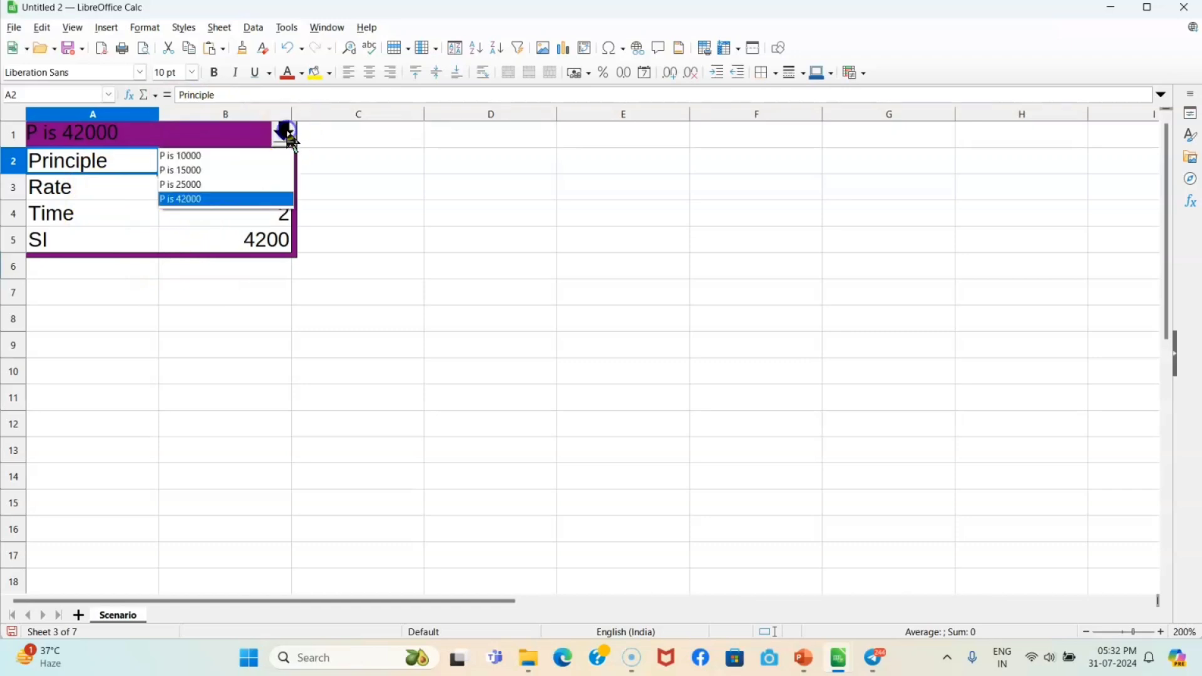
left_click(252, 158)
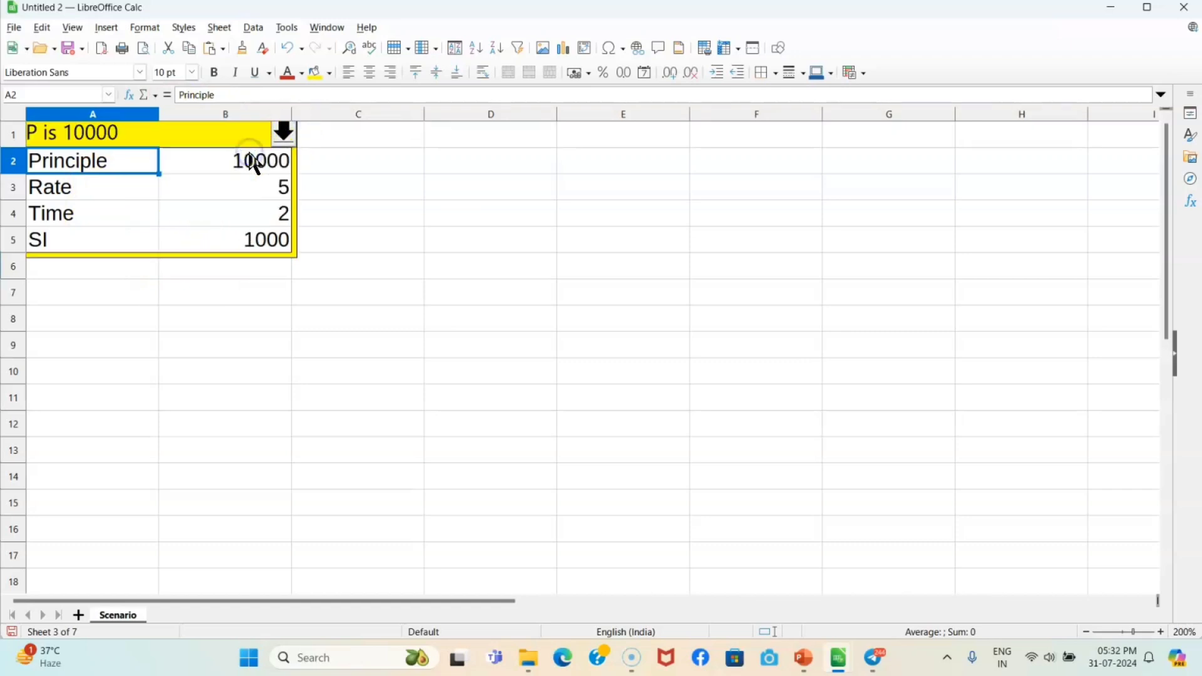
left_click(252, 161)
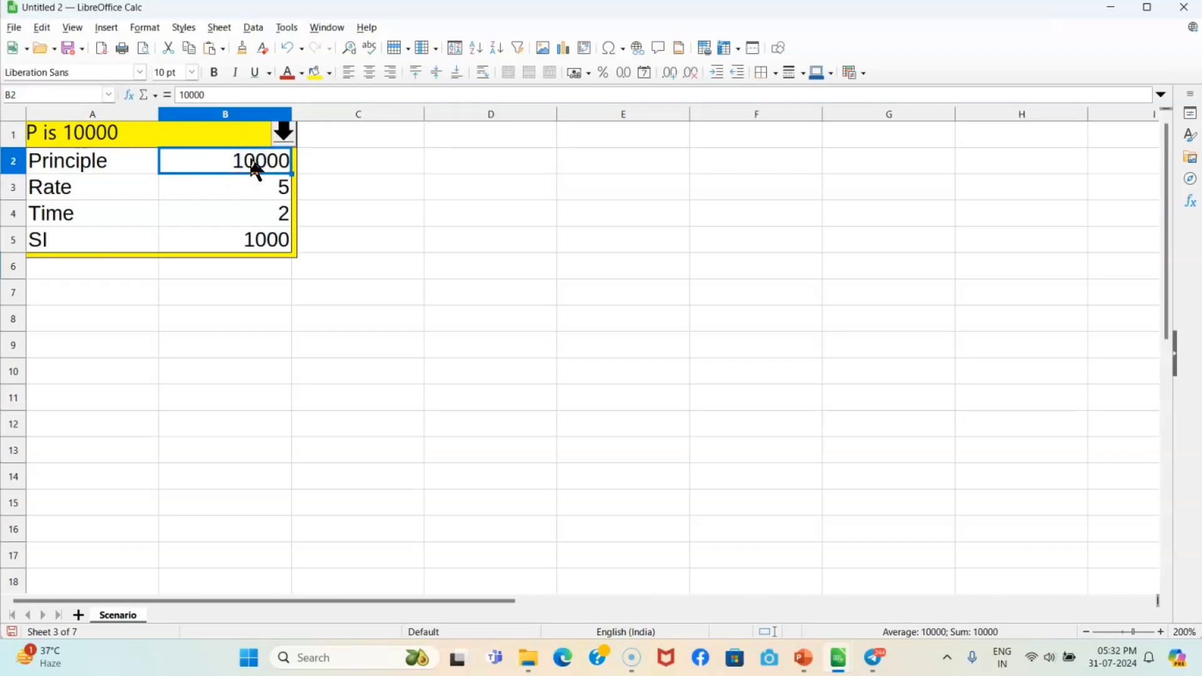
type("2400")
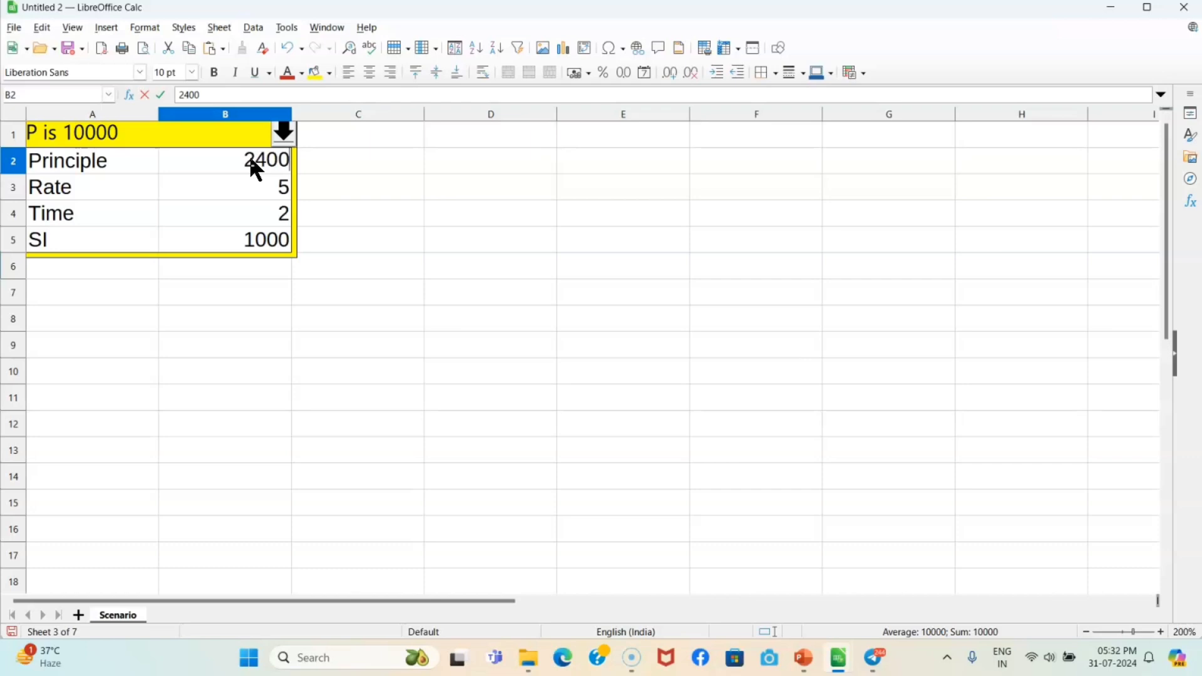
type("0")
key("Return")
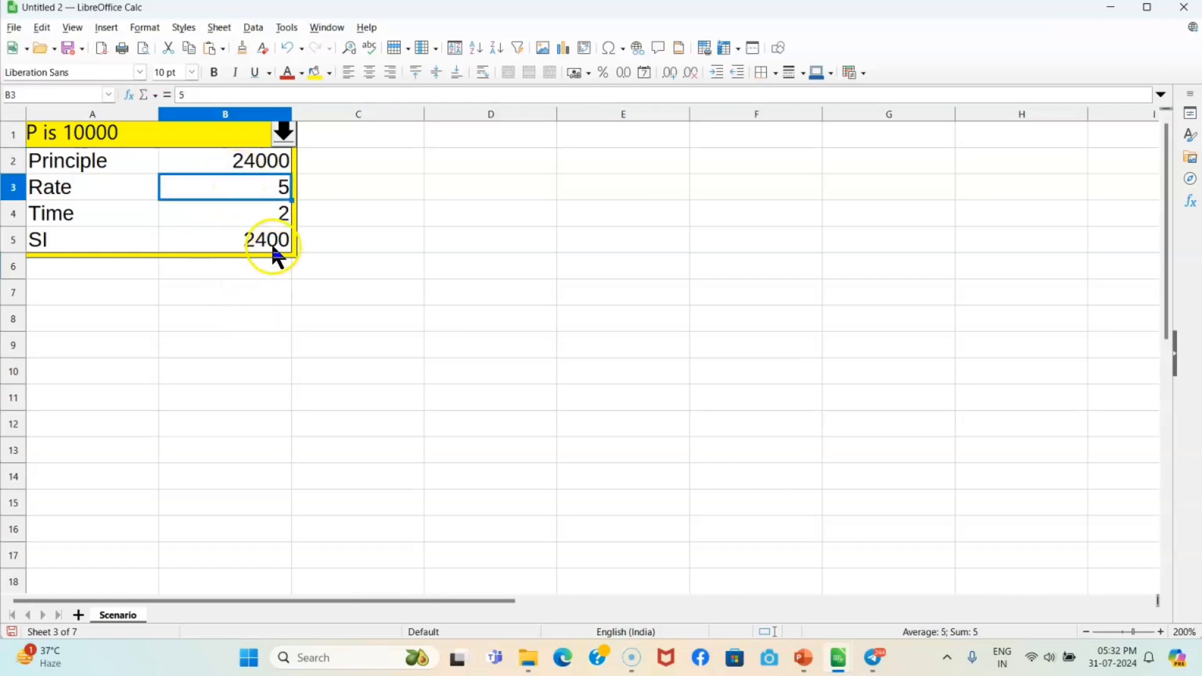
Step: Switch to "P is 15000" and back to "P is 10000" to check whether the edited principle is stored
left_click(284, 133)
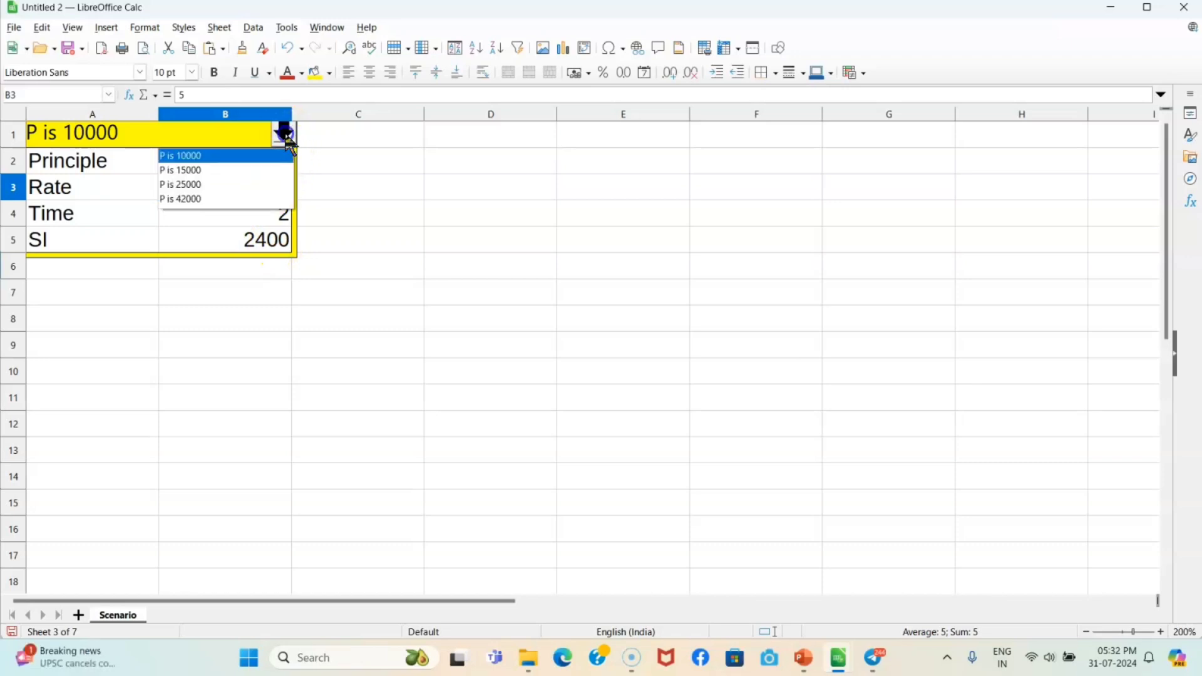
left_click(213, 171)
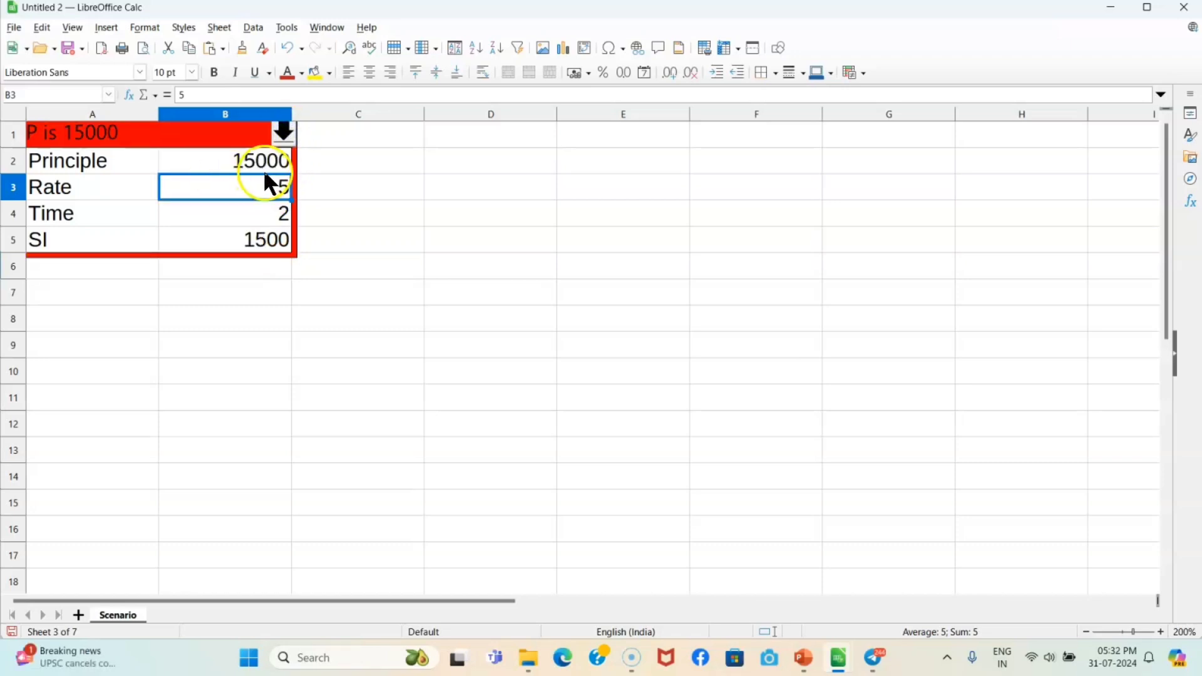
left_click(284, 132)
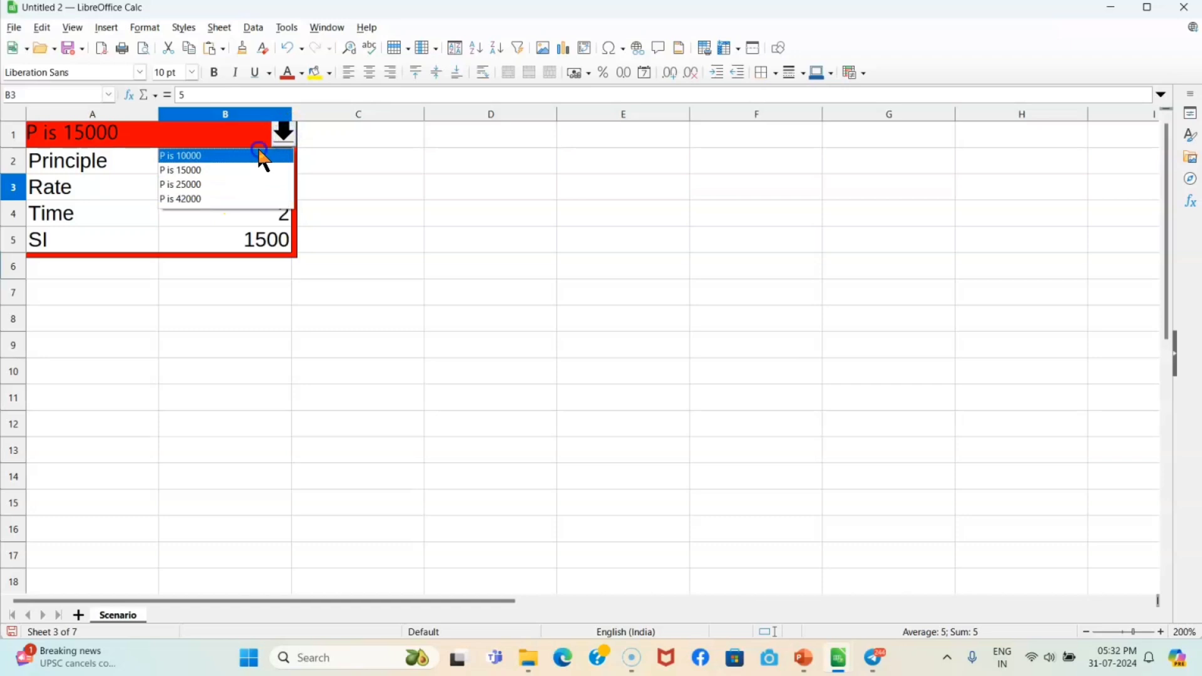
left_click(262, 157)
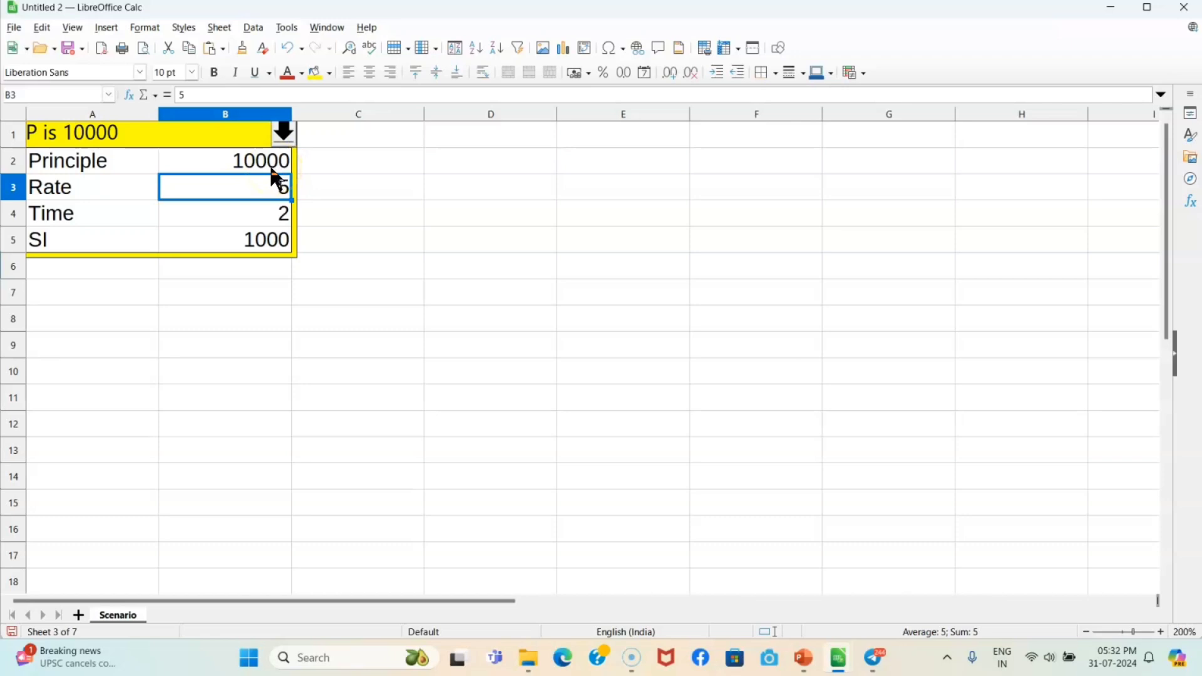
Step: Activate the "P is 42000" scenario and set its principle in B2 to 2400
left_click(284, 133)
left_click(235, 198)
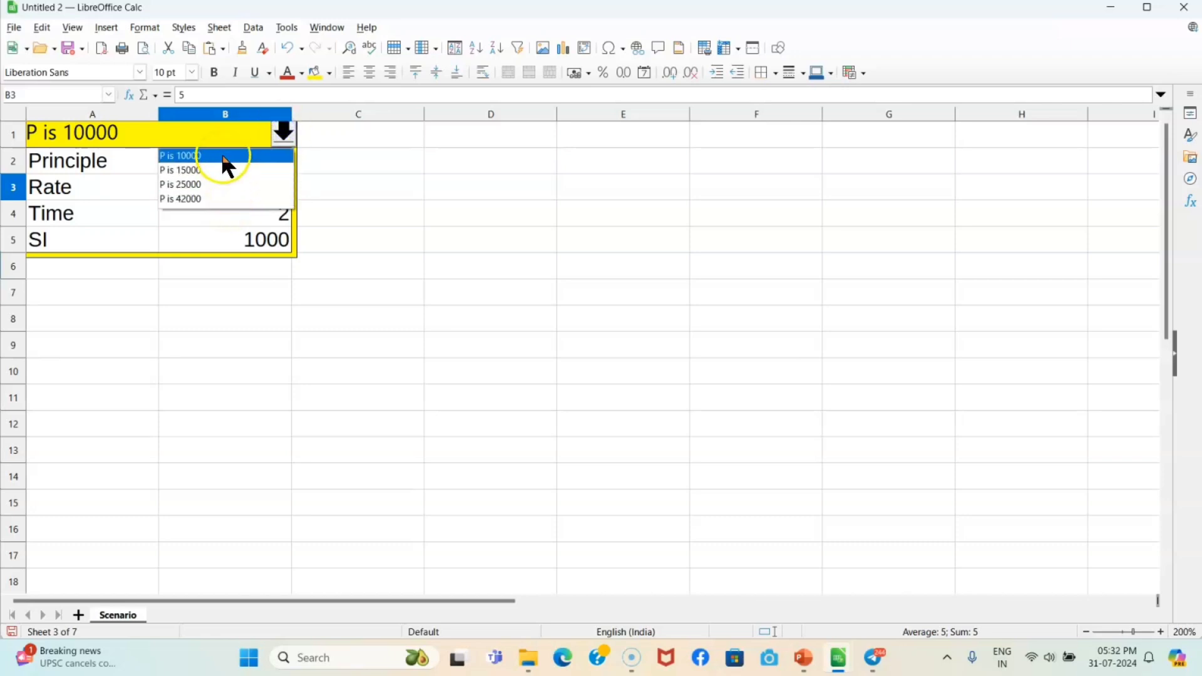
left_click(222, 184)
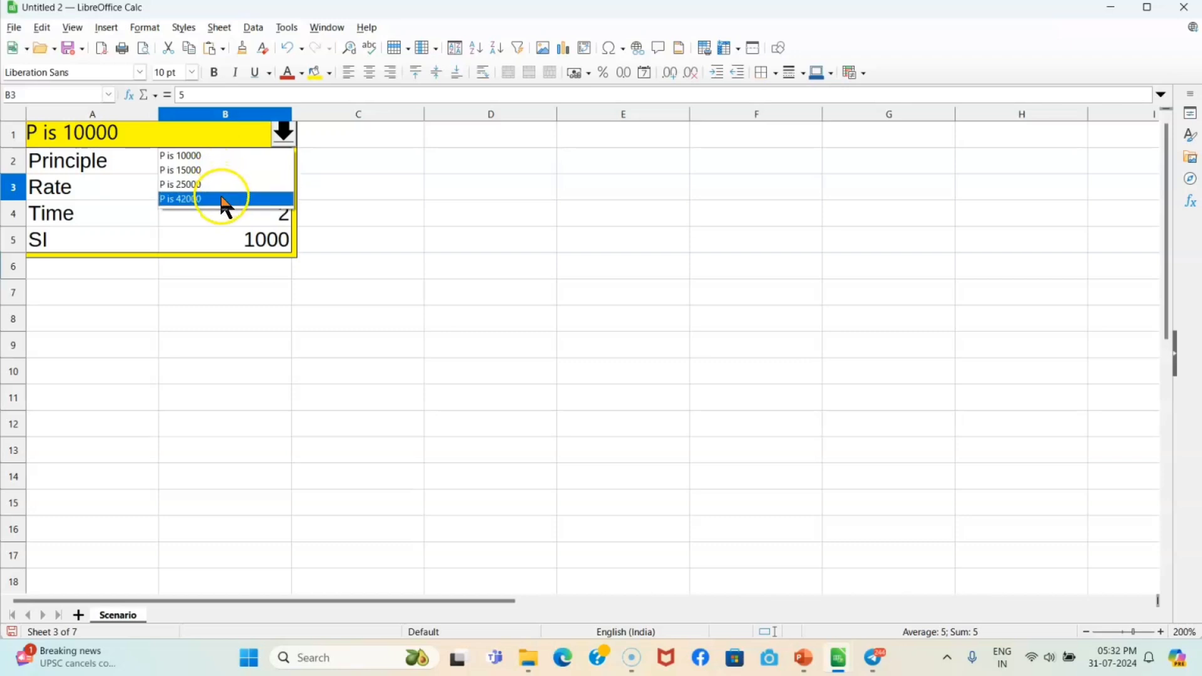
left_click(224, 199)
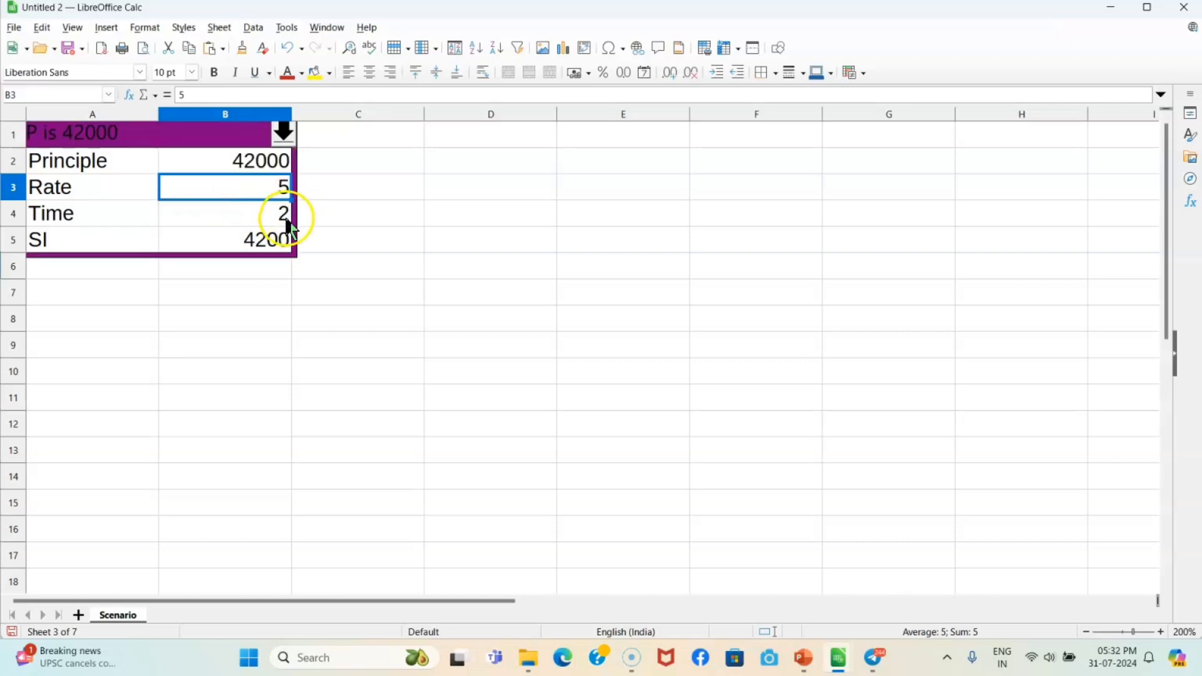
left_click(256, 169)
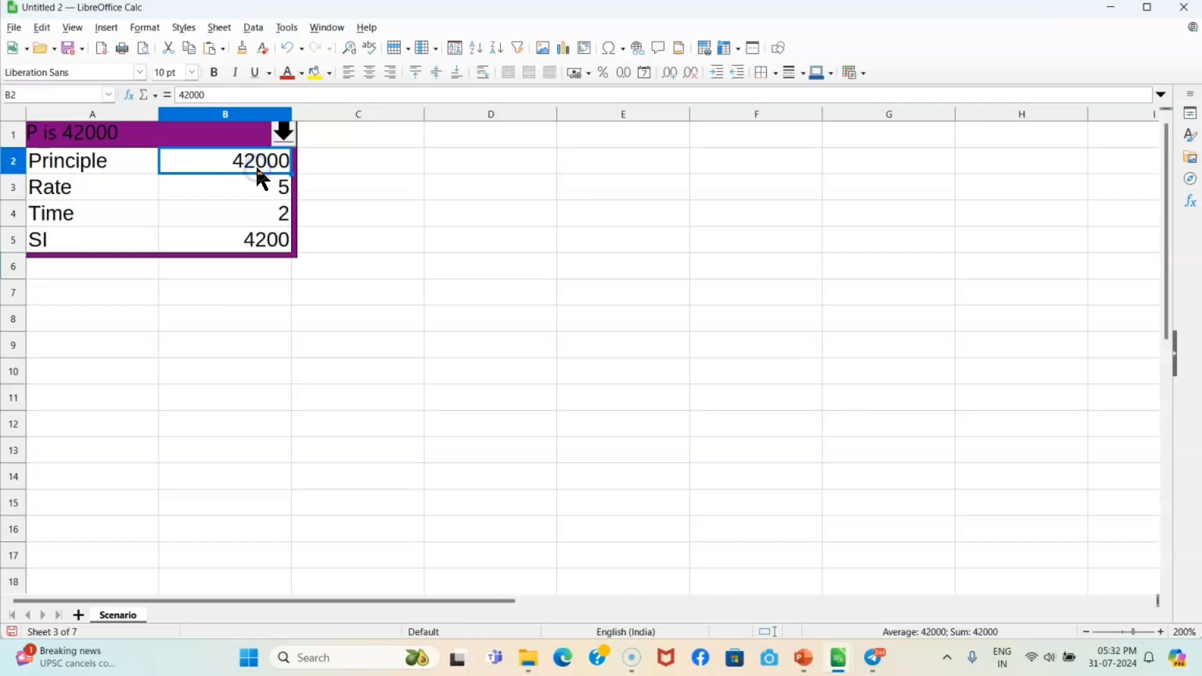
type("24")
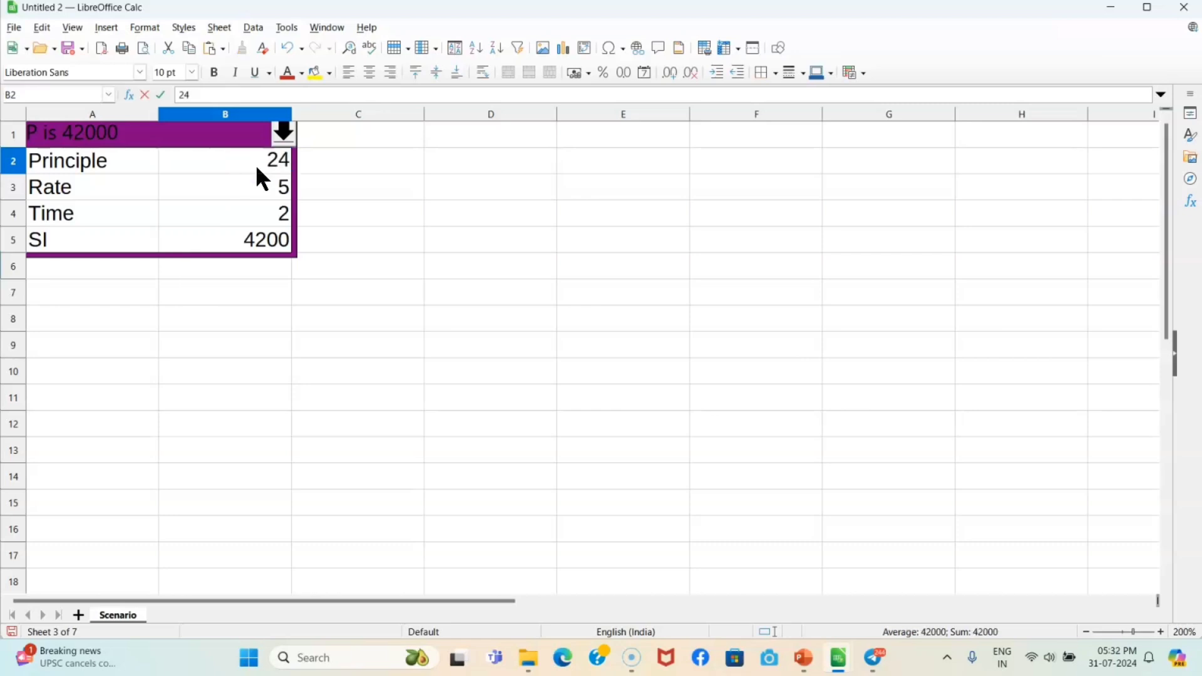
type("00")
key("Return")
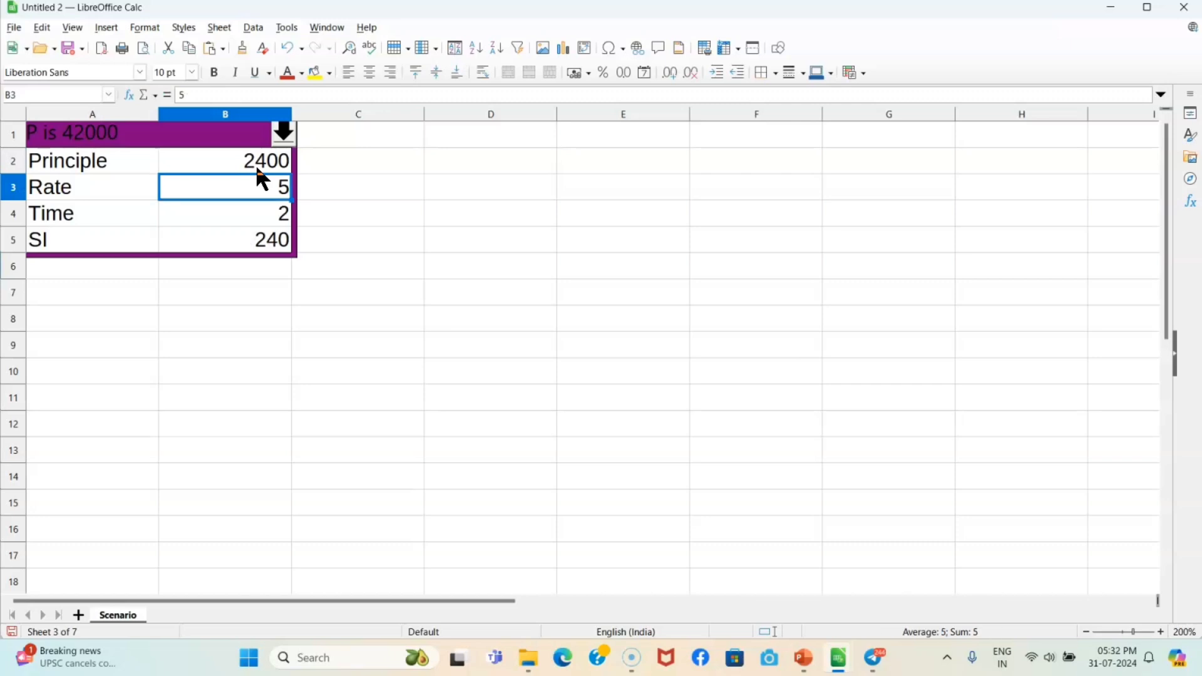
Step: Switch to "P is 10000" and back to "P is 42000" to check whether the edited principle is stored
left_click(286, 135)
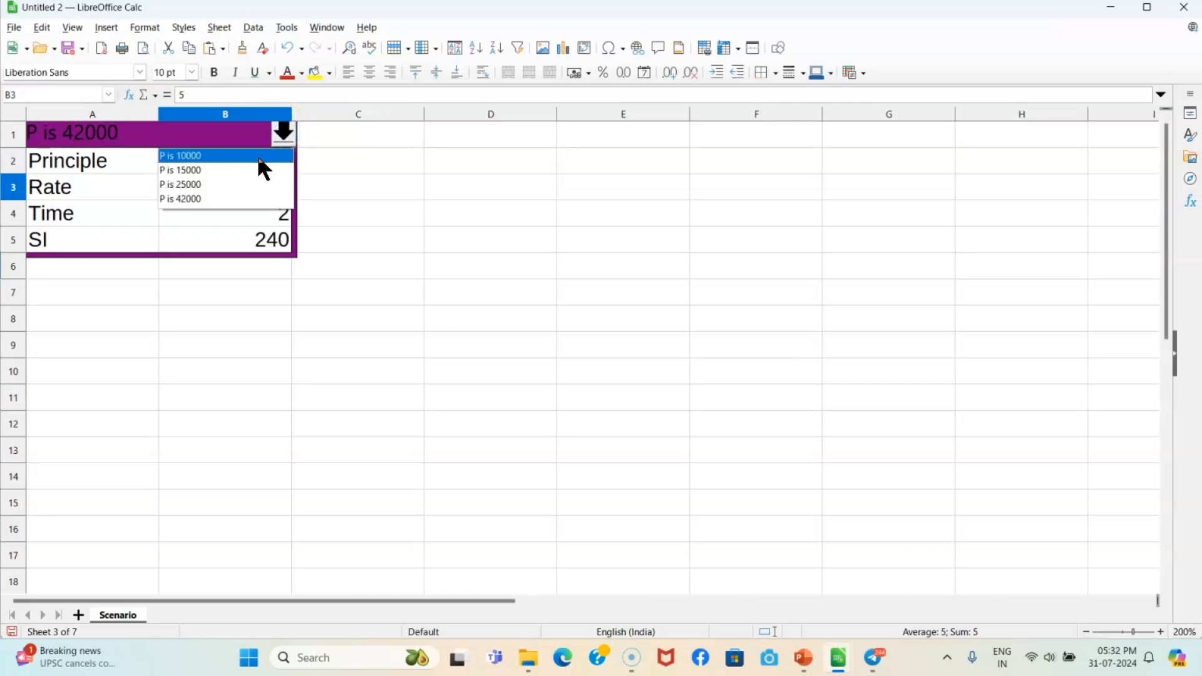
left_click(256, 154)
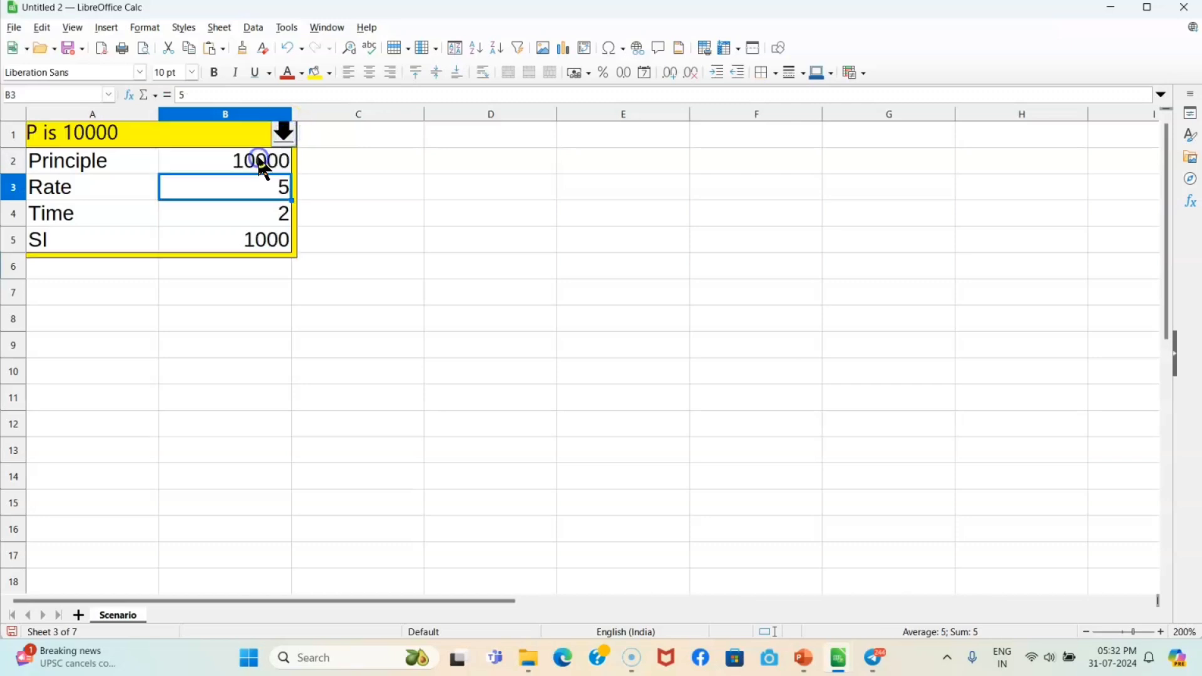
left_click(285, 132)
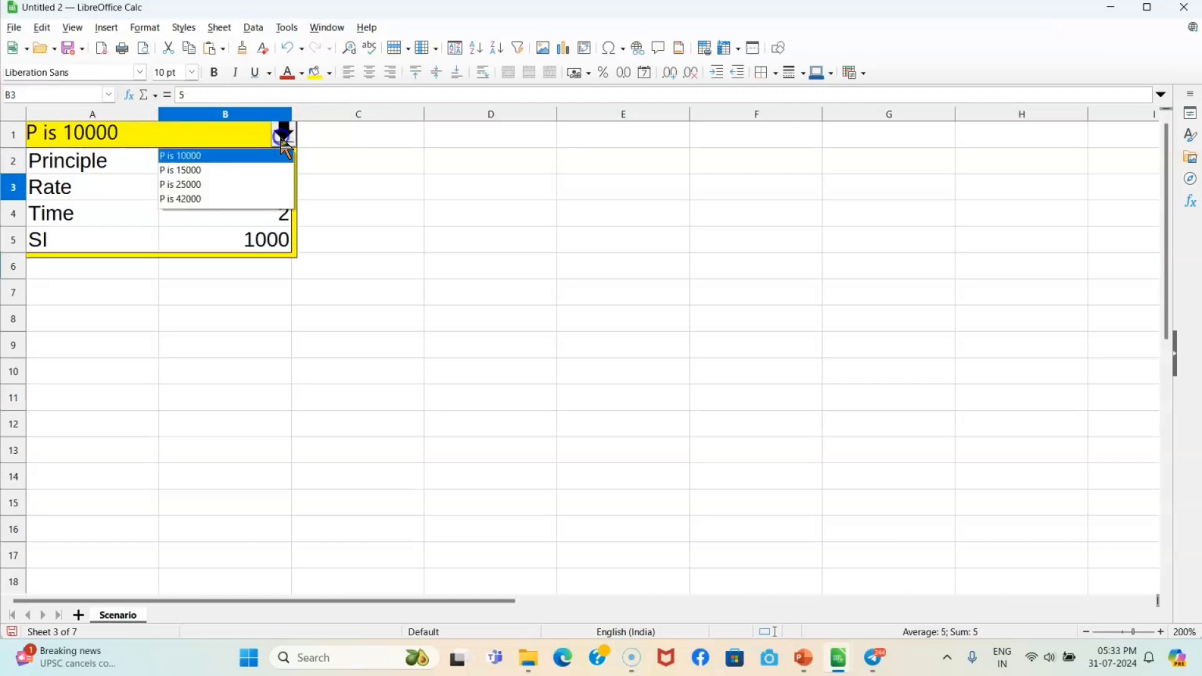
left_click(199, 199)
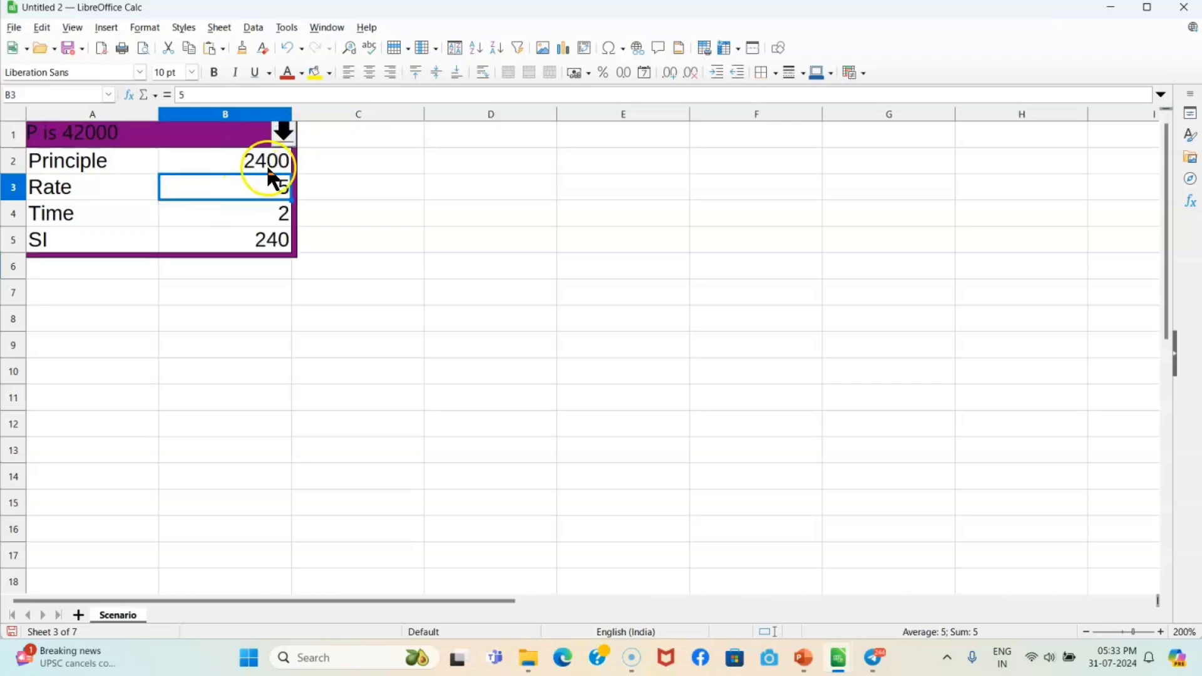
Step: Review the Create Scenario settings for A2:B5, such as Copy back and Prevent changes, and close them without creating a scenario
left_click(286, 27)
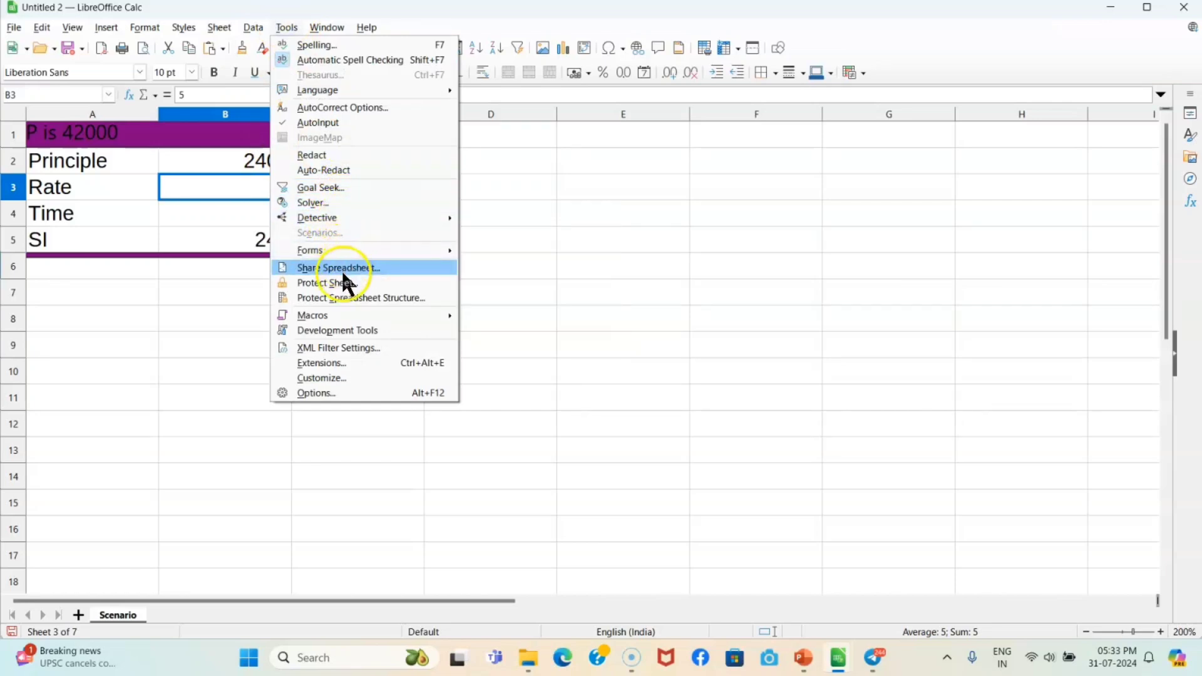
left_click(214, 338)
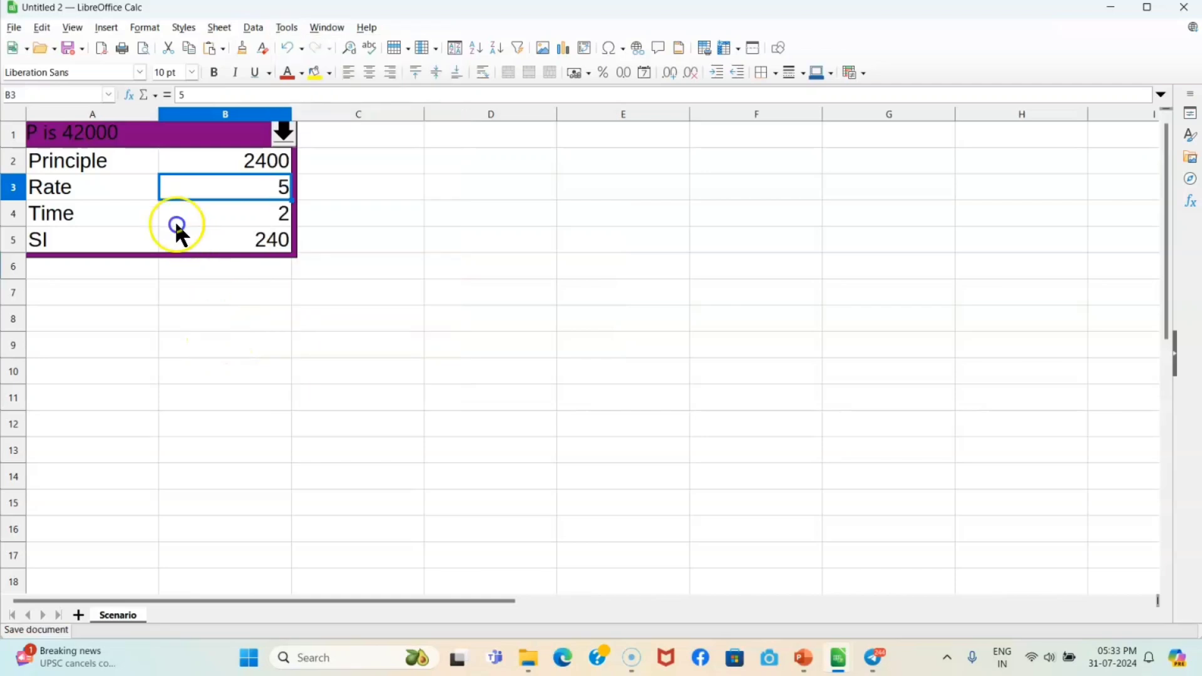
left_click_drag(88, 161, 257, 244)
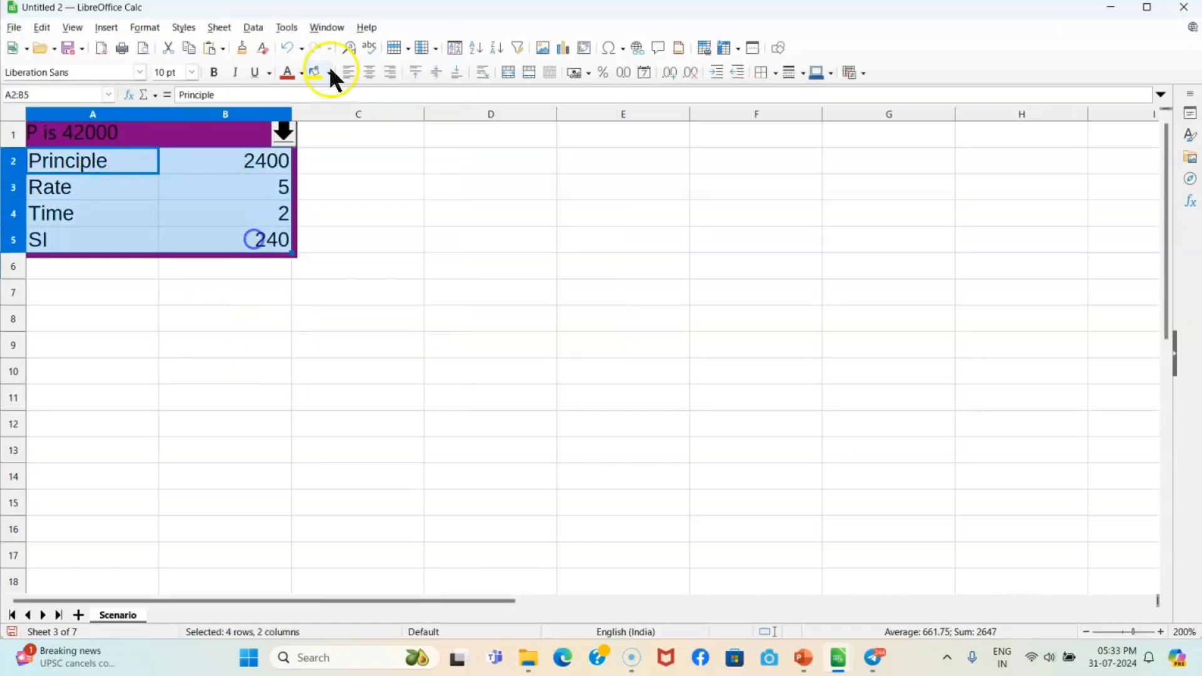
left_click(287, 27)
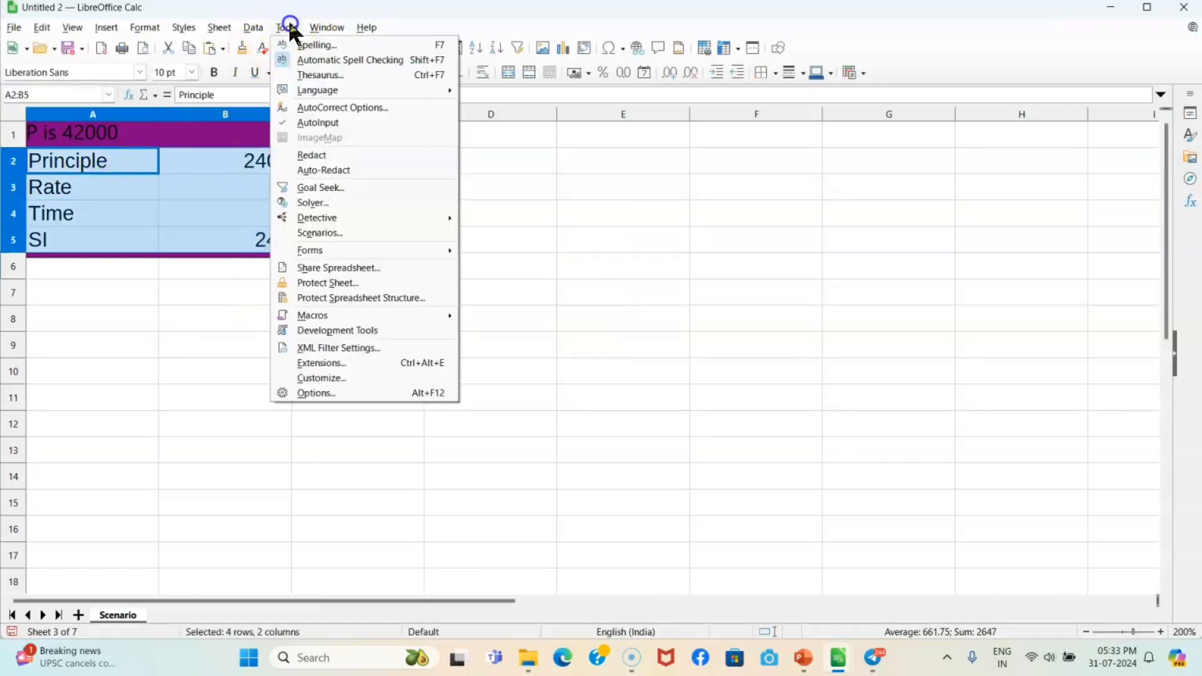
left_click(379, 232)
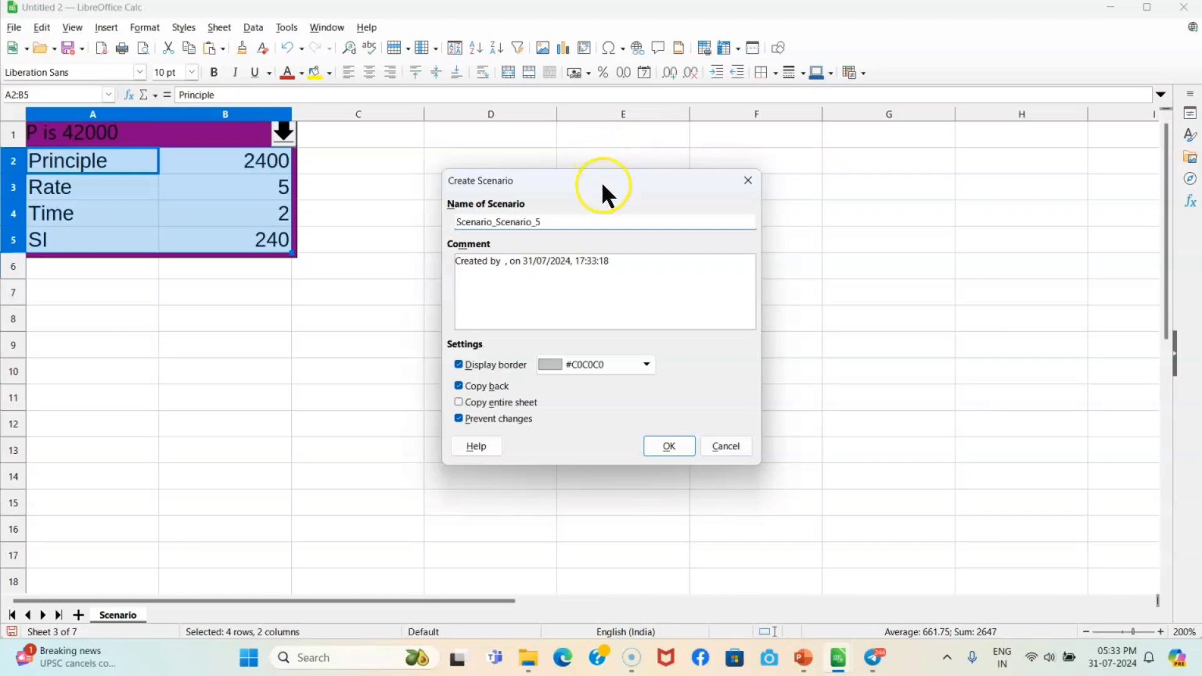
left_click_drag(601, 181, 629, 77)
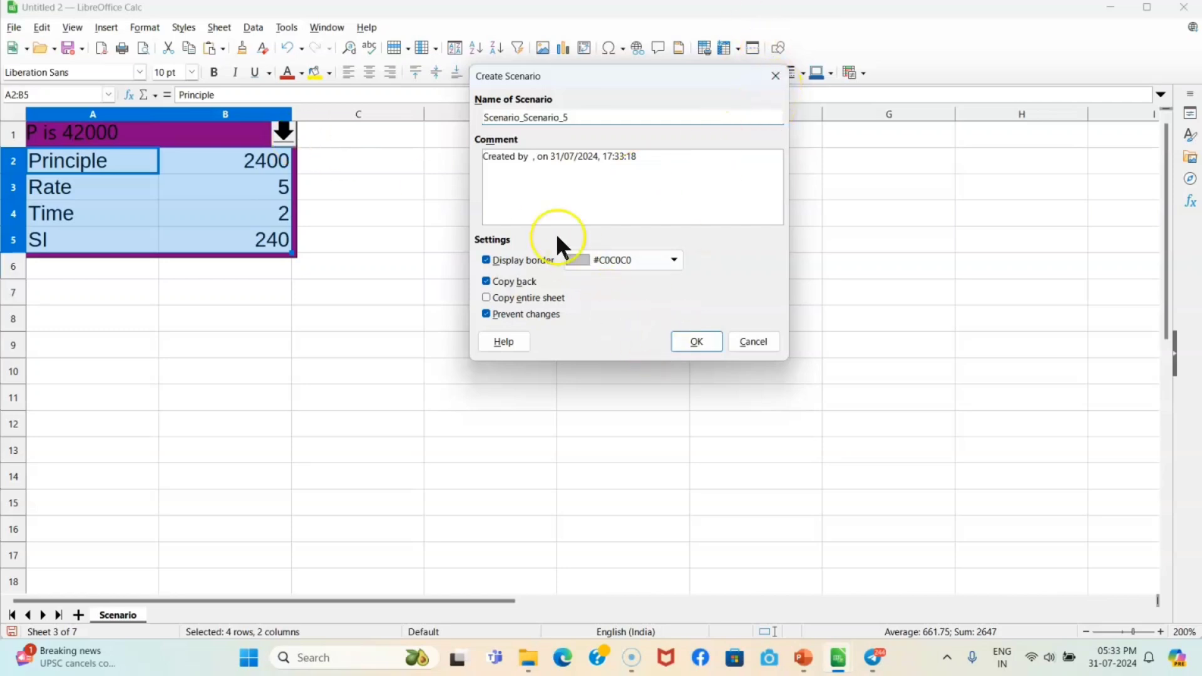
left_click(776, 80)
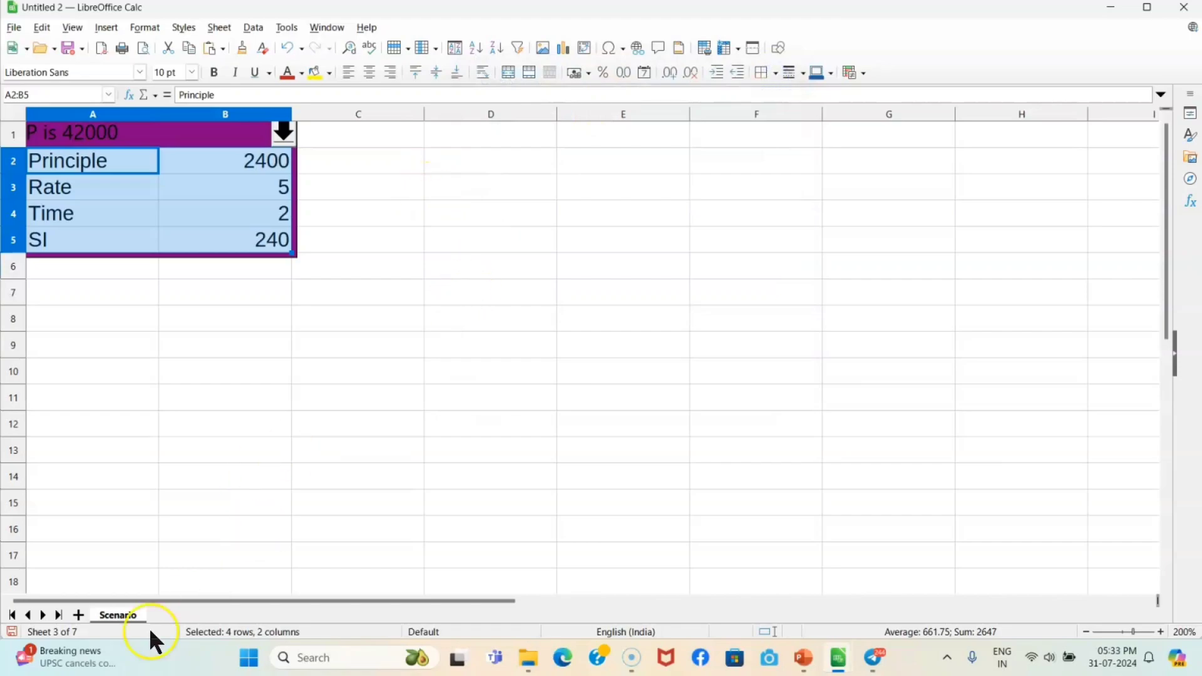
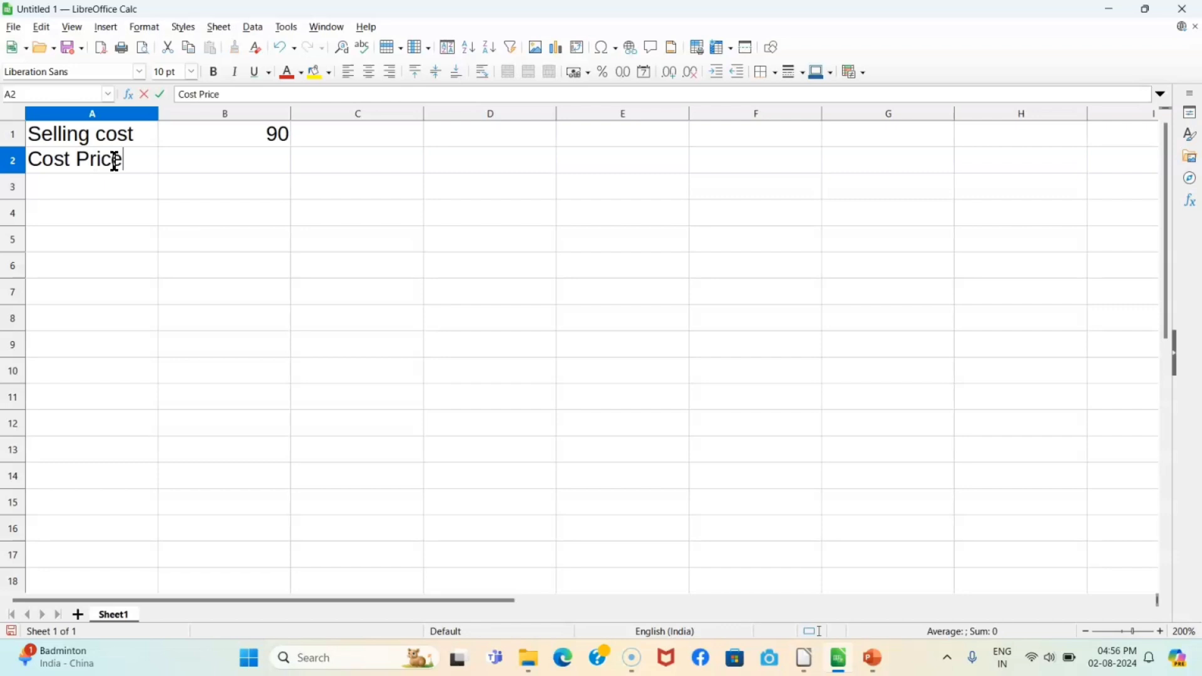
Step: Enter 80 as the Cost Price in B2 and add a "Fixed cost" row with 5000 in A3:B3
key("Tab")
type("80")
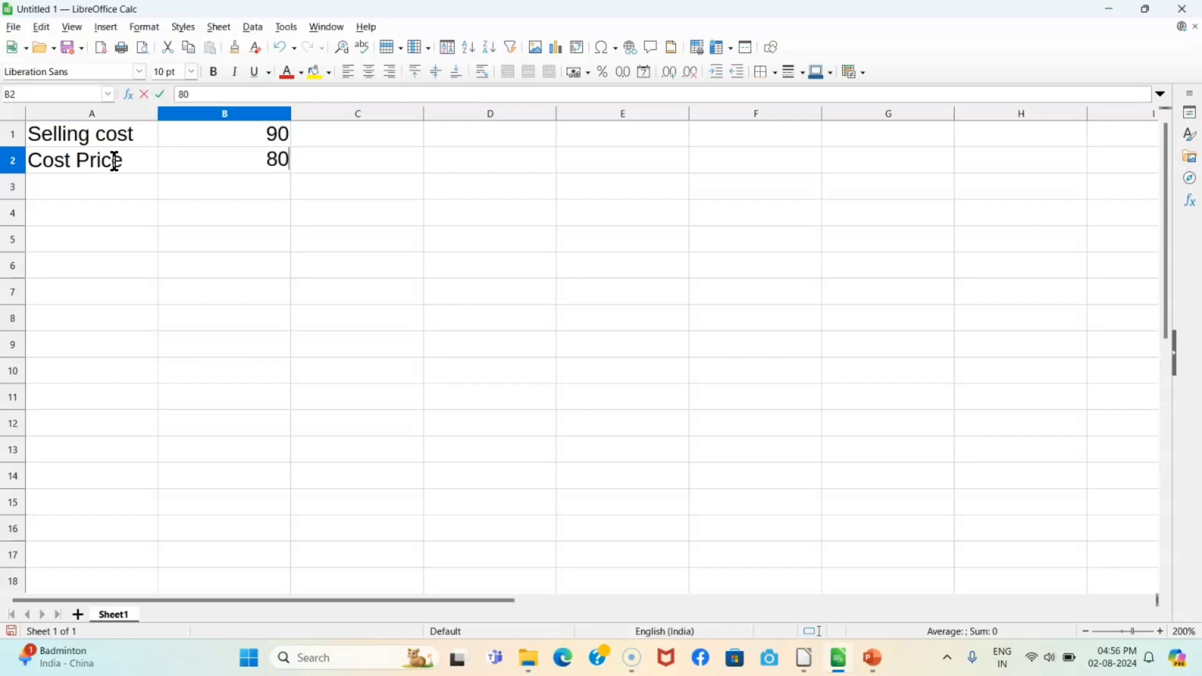
left_click(122, 184)
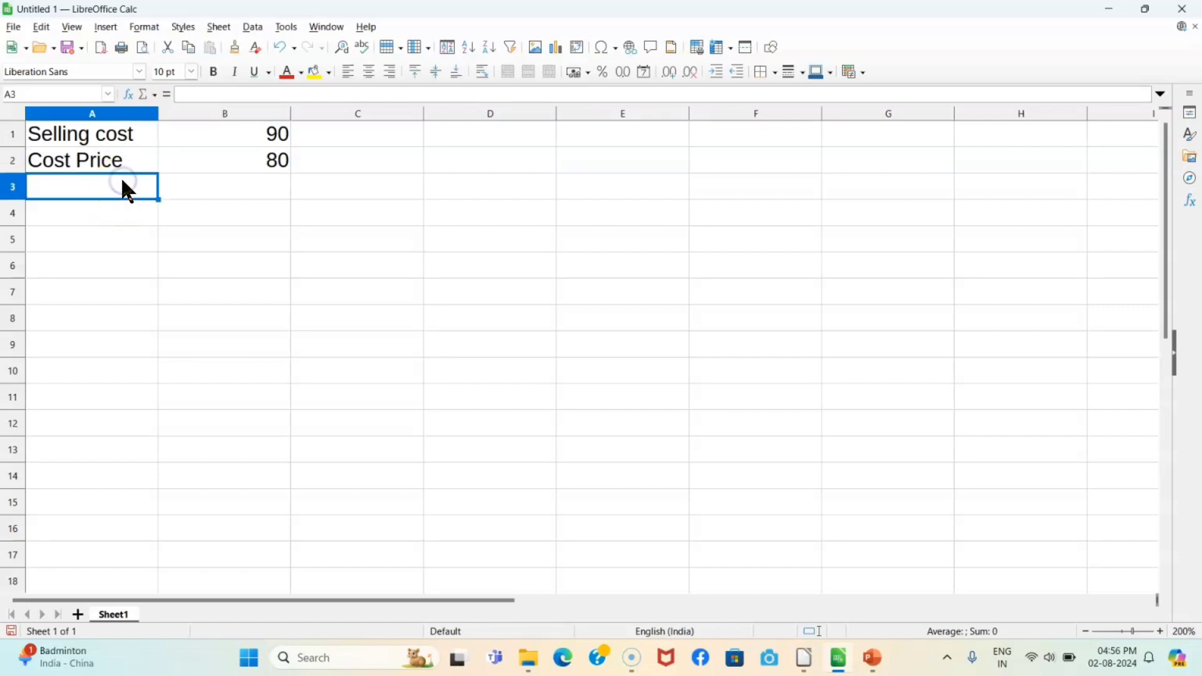
type("Fi")
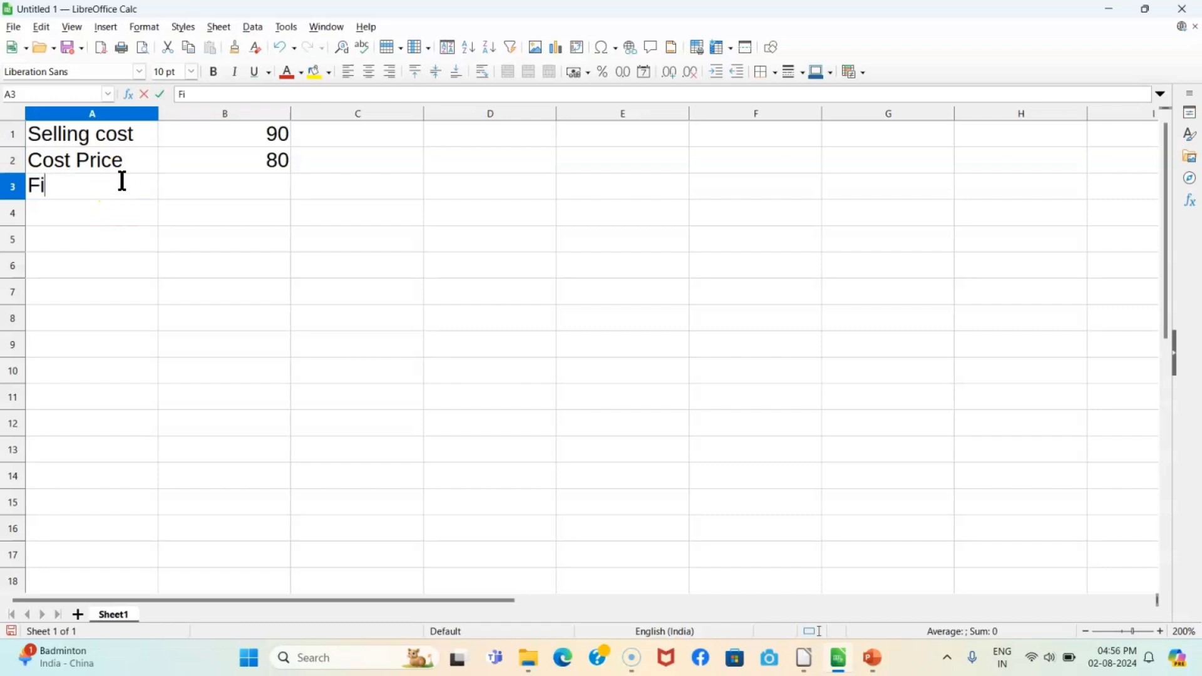
type("xed cos")
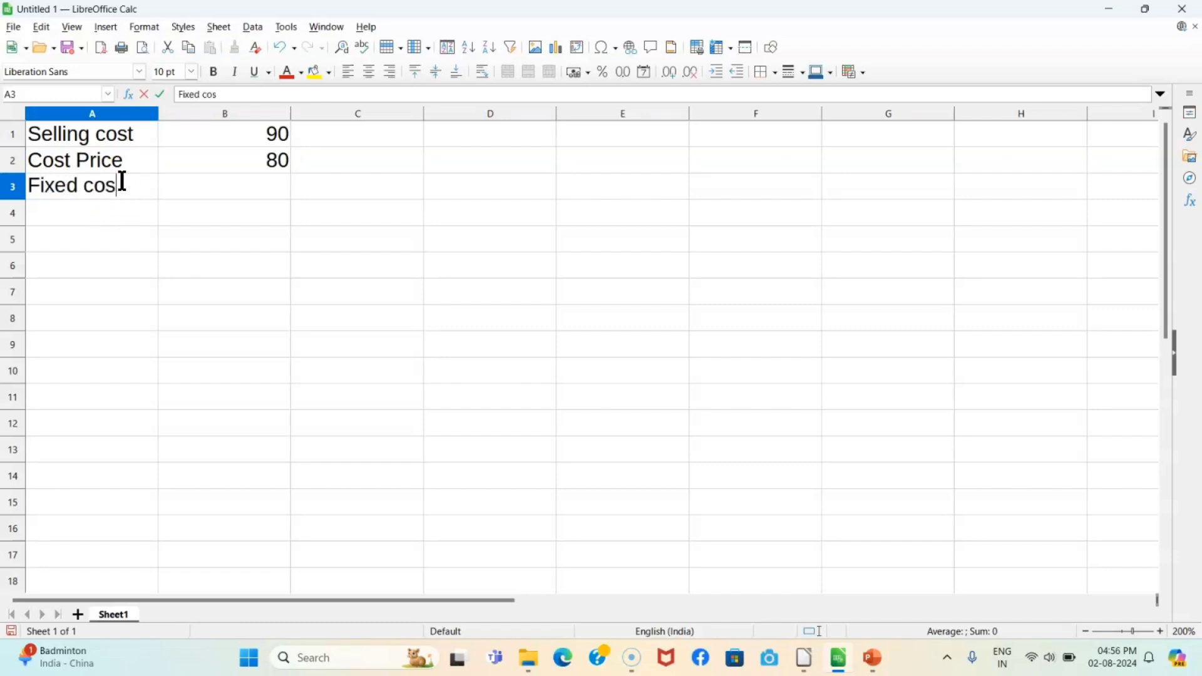
type("t")
key("Tab")
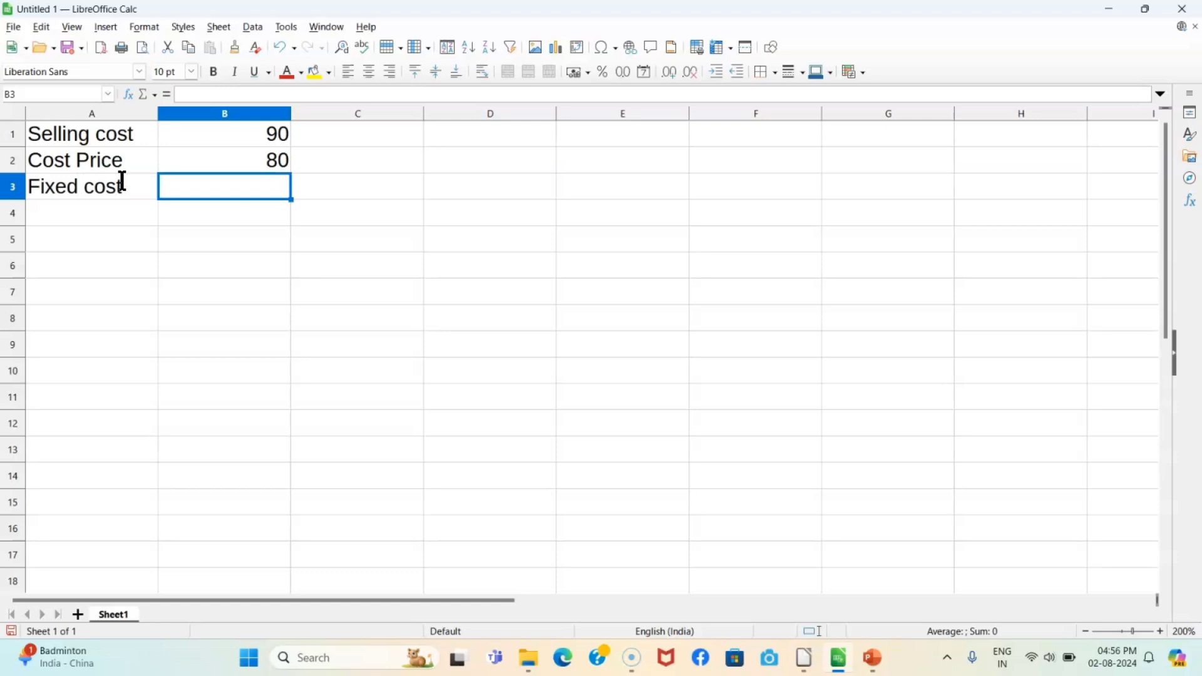
type("5000")
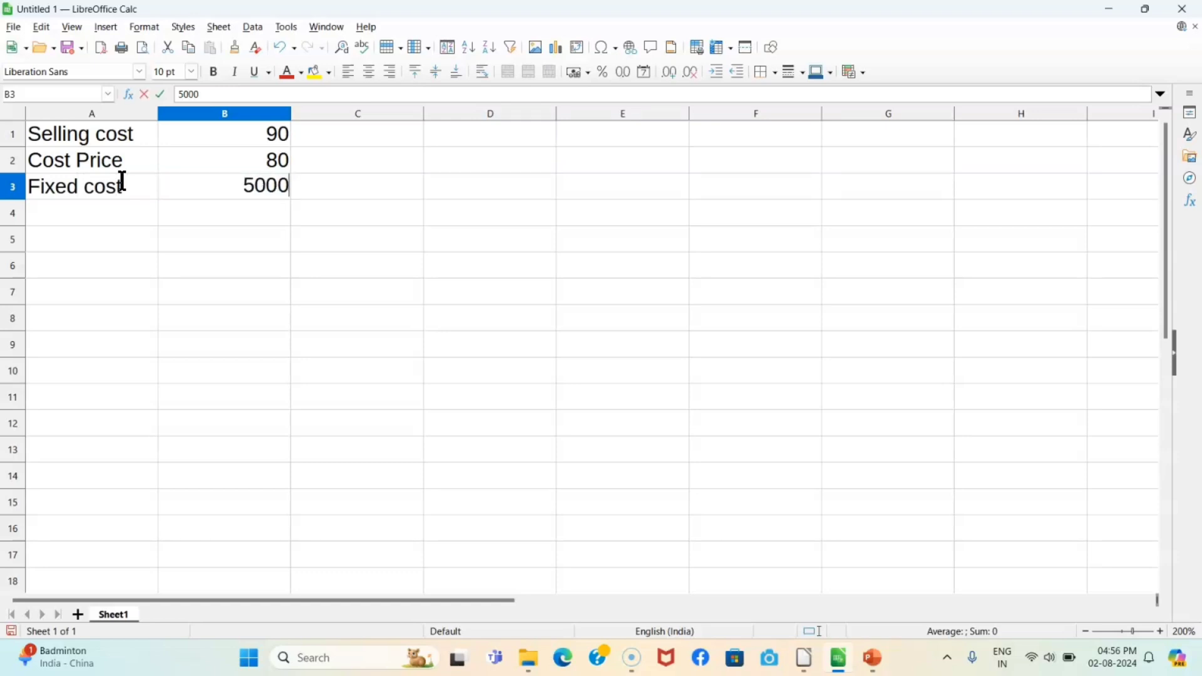
Step: Add an "Item Stock" row with 1500 in A4:B4 and the label "Profit" in A5
left_click(110, 202)
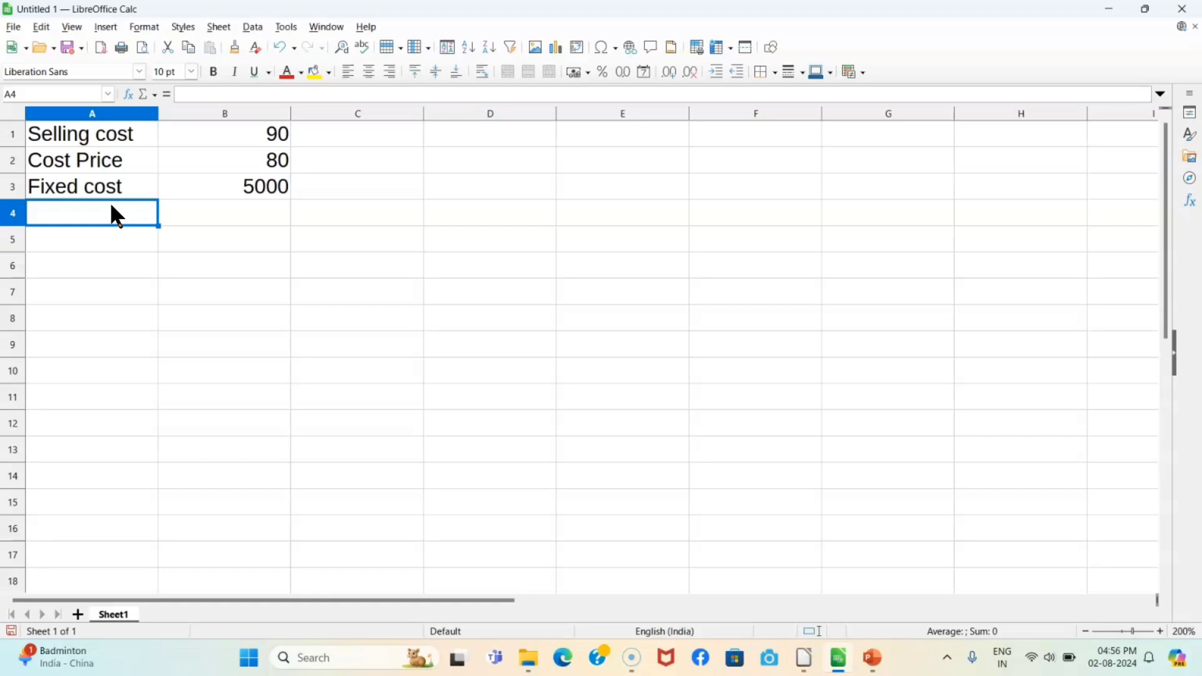
type("Item ")
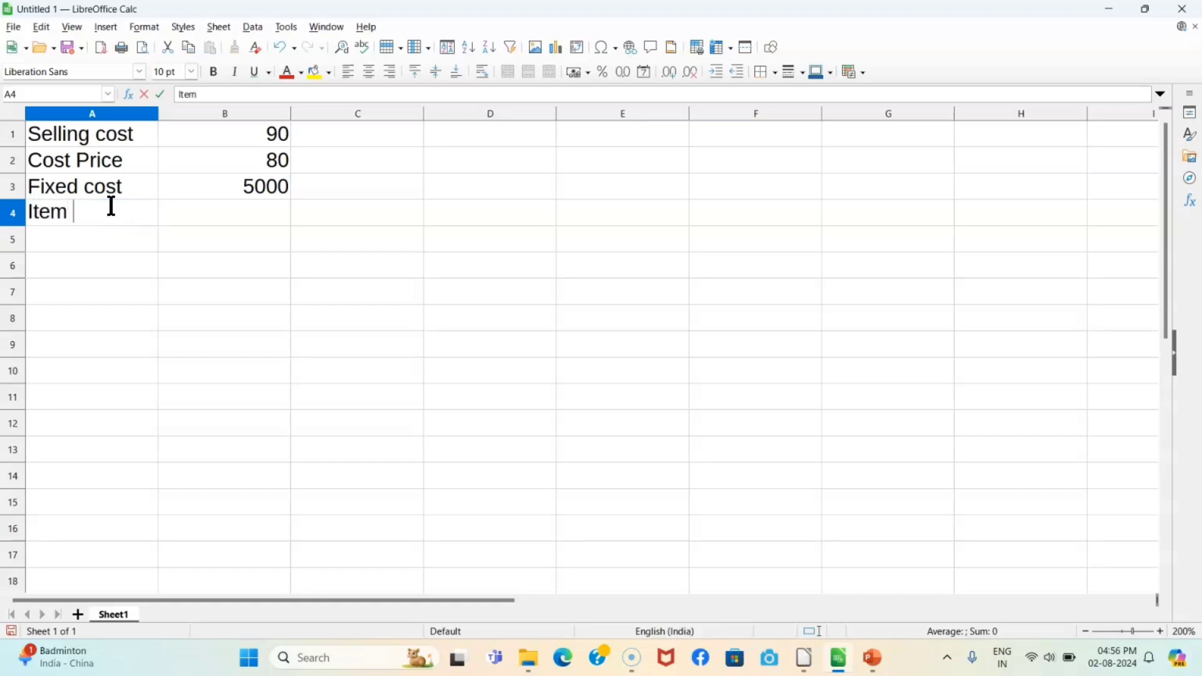
type("Stock")
key("Tab")
type("1500")
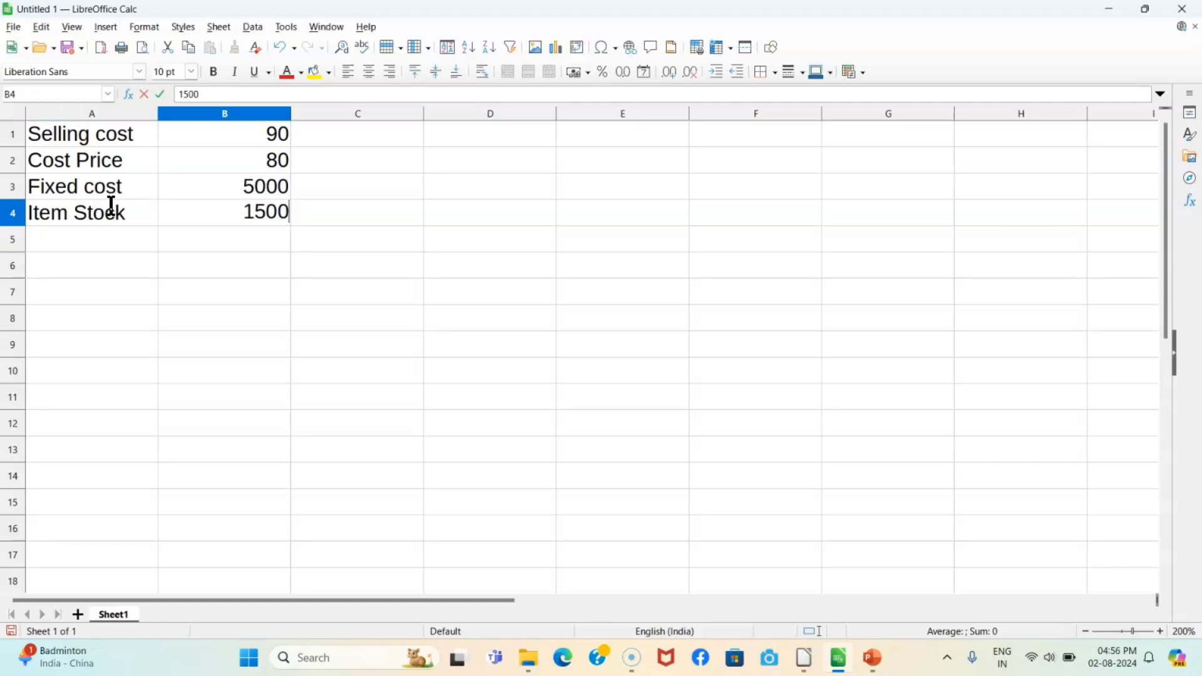
left_click(94, 235)
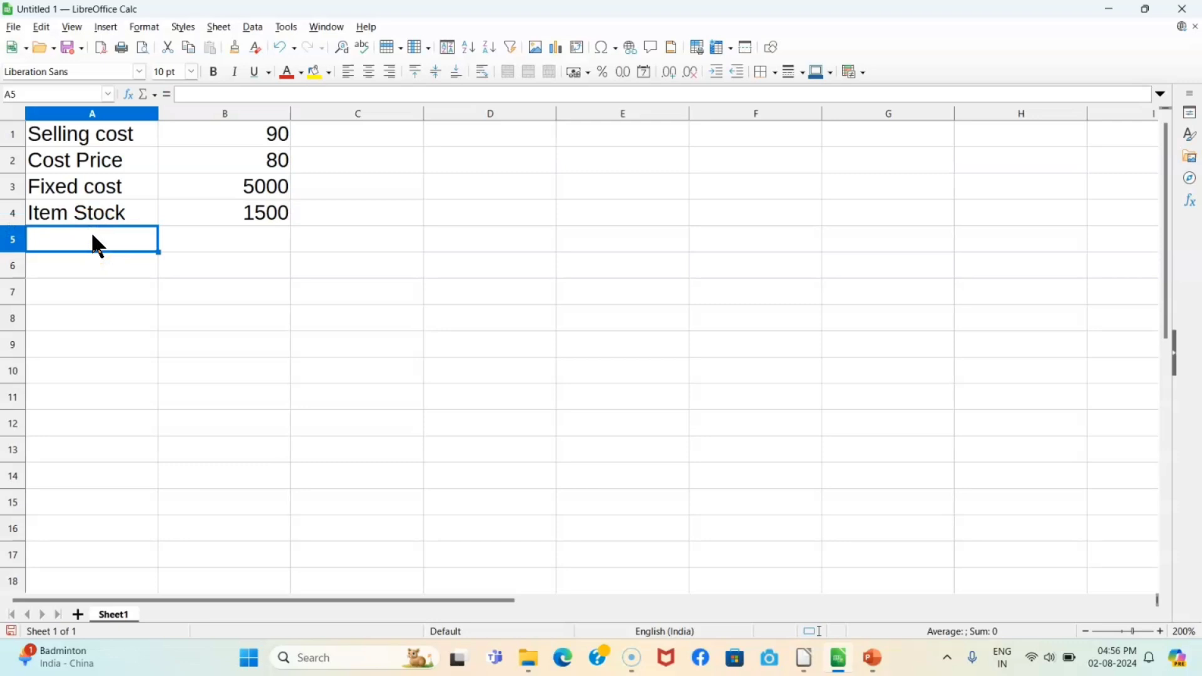
type("Prof")
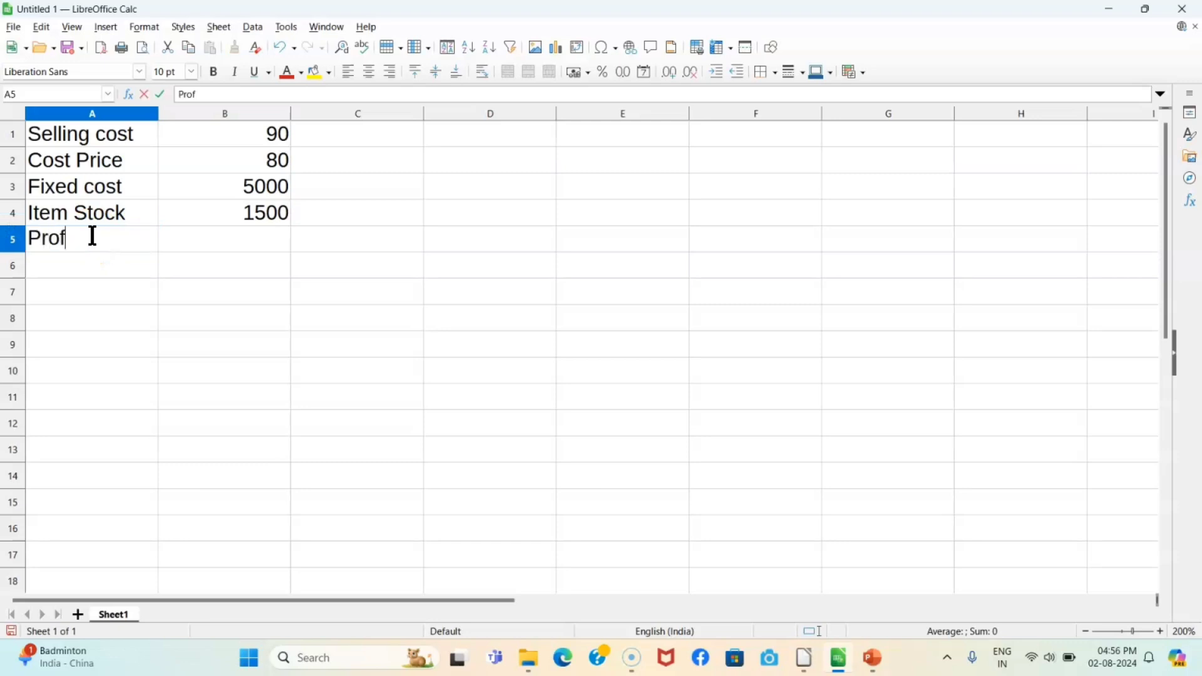
type("it")
key("Tab")
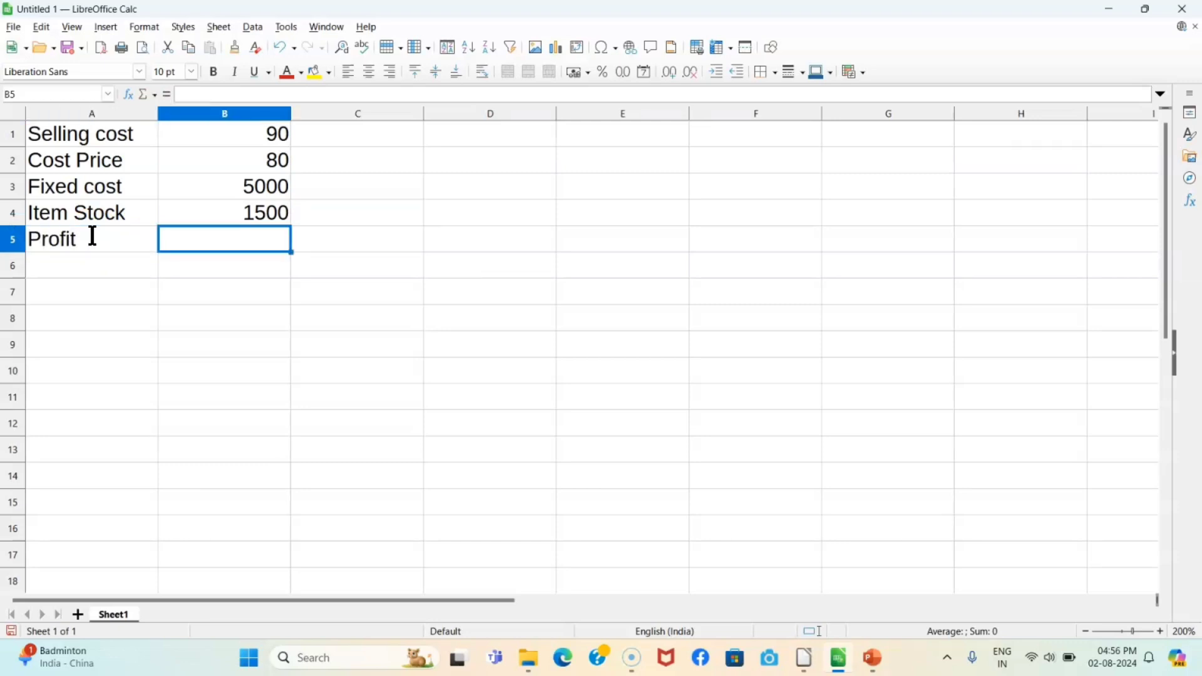
Step: Calculate the profit in B5 with the formula =B4*(B1-B2)-B3
type("=")
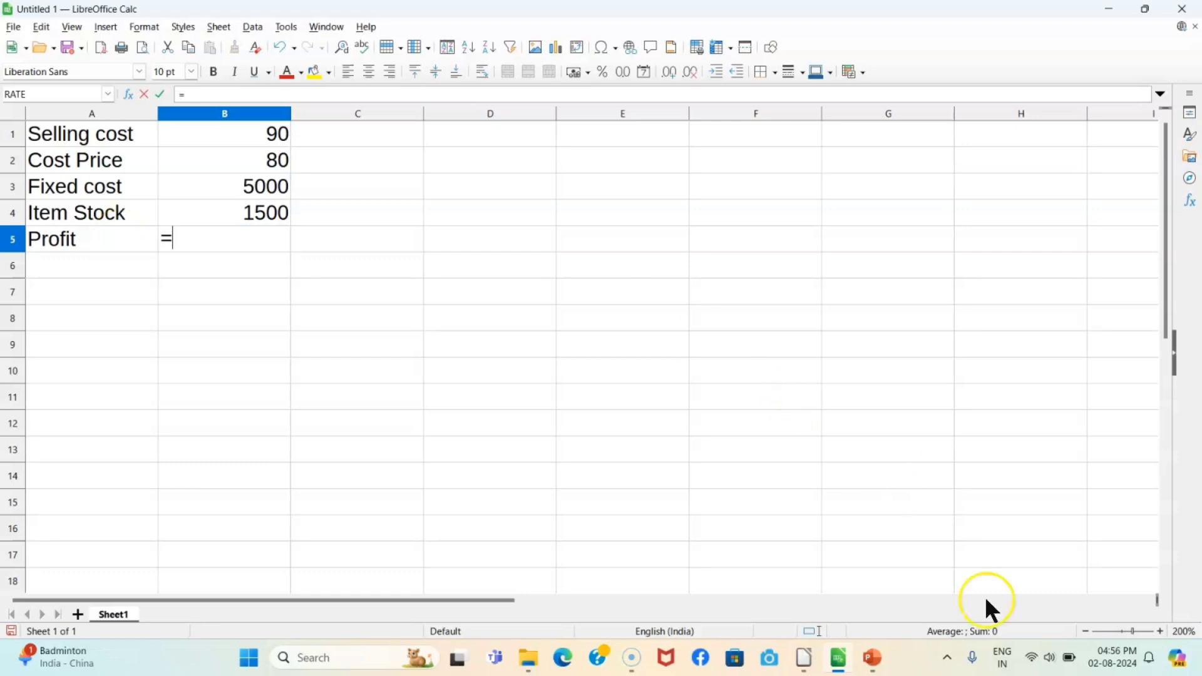
left_click(1158, 630)
left_click(1157, 630)
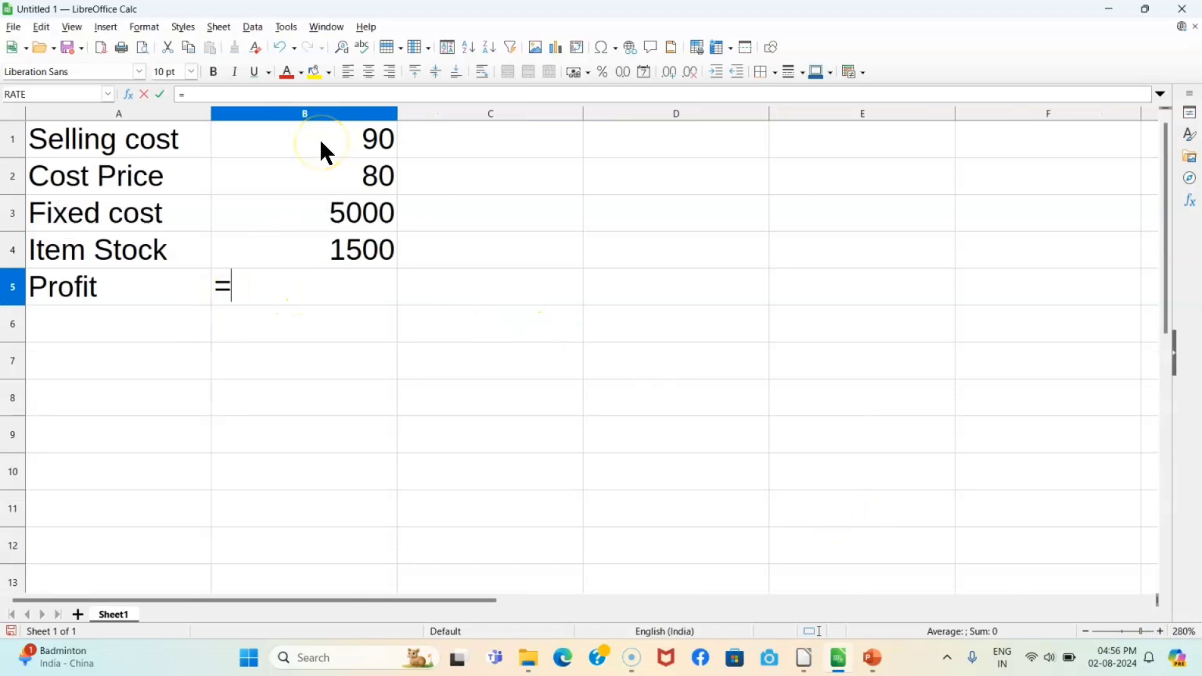
left_click(331, 249)
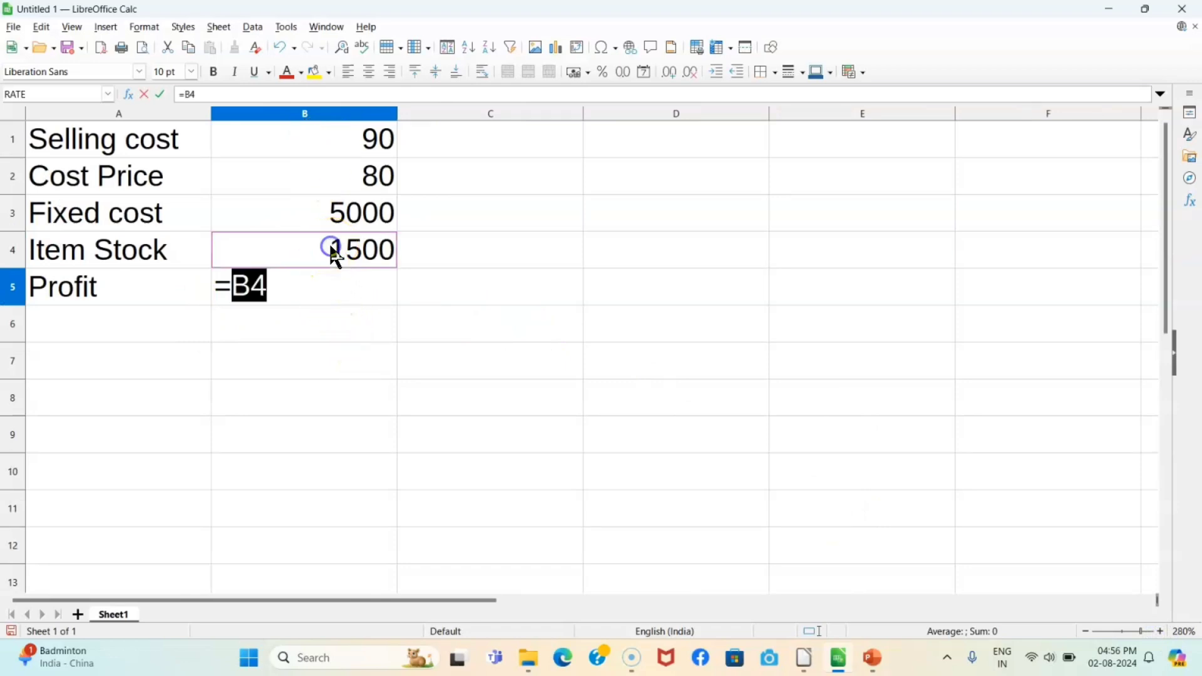
left_click(302, 291)
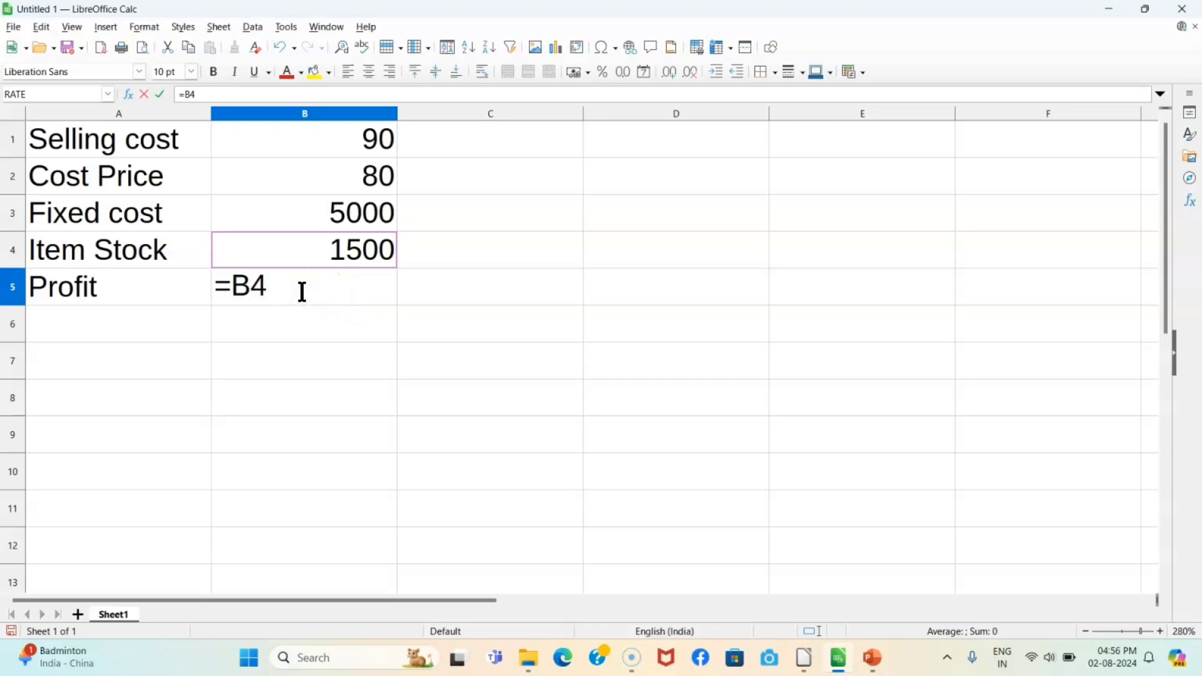
type("*(")
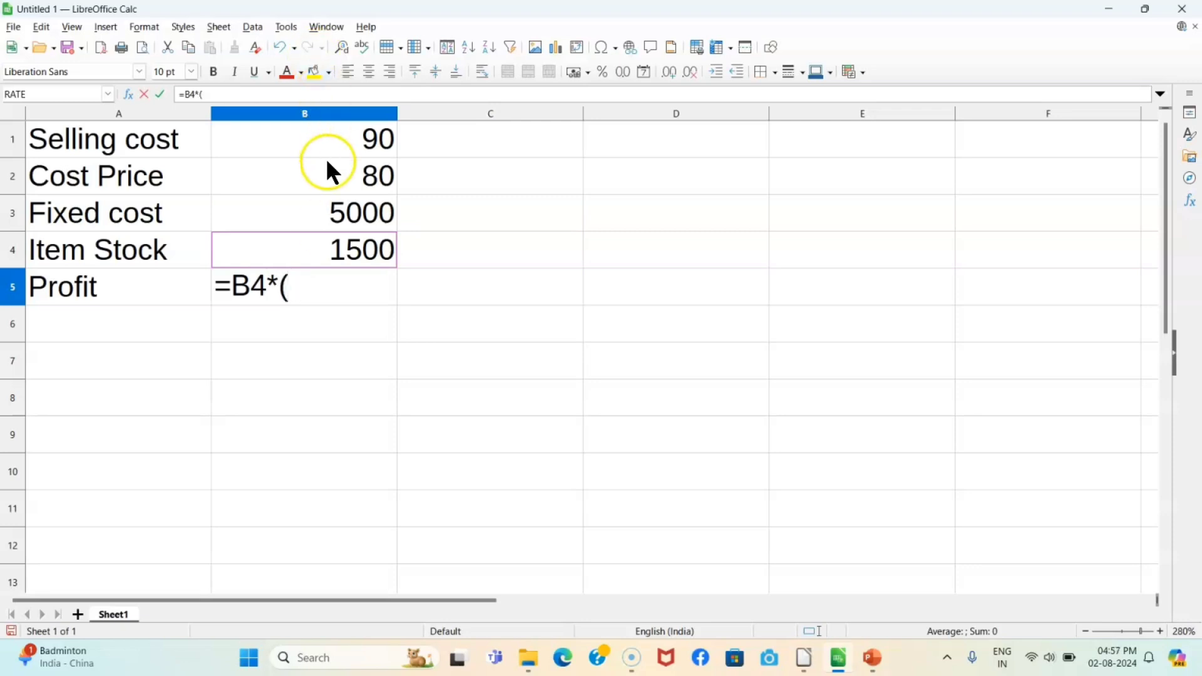
left_click(343, 133)
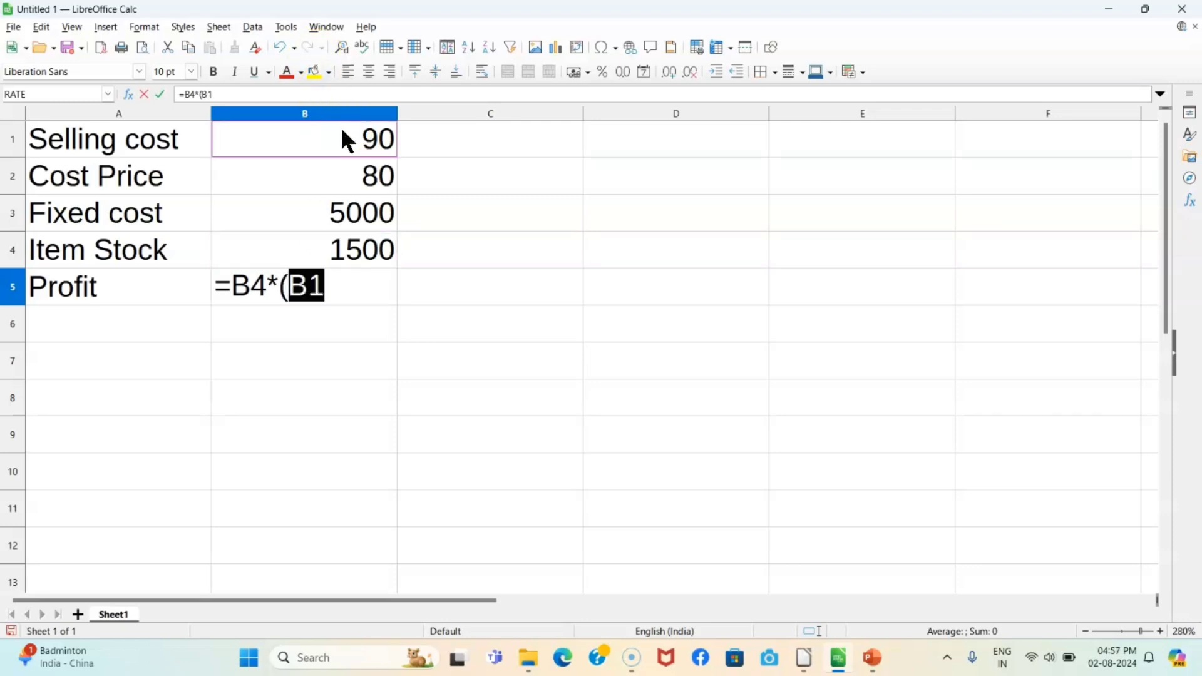
type("-")
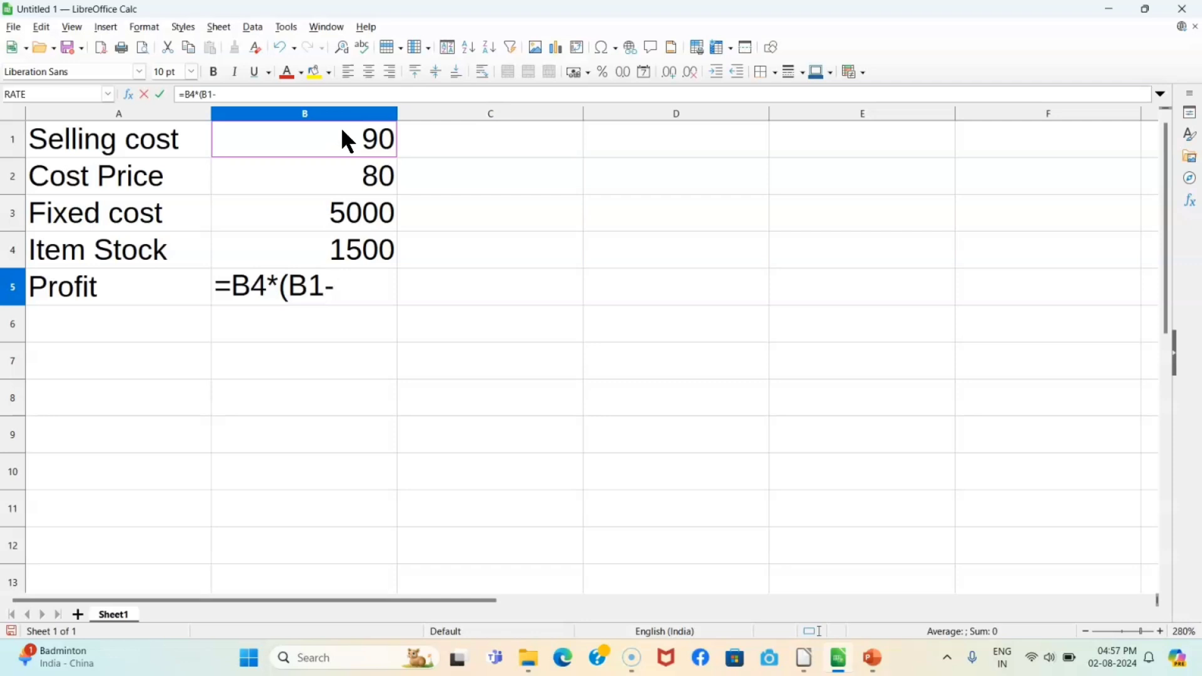
left_click(356, 183)
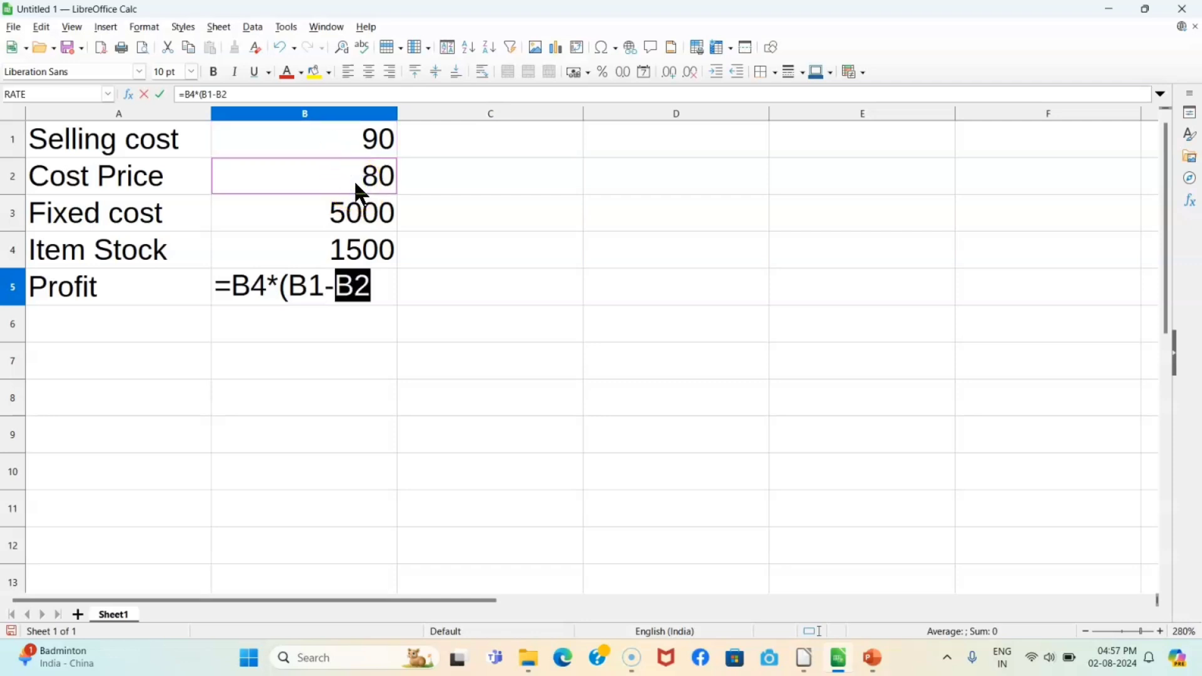
left_click(358, 289)
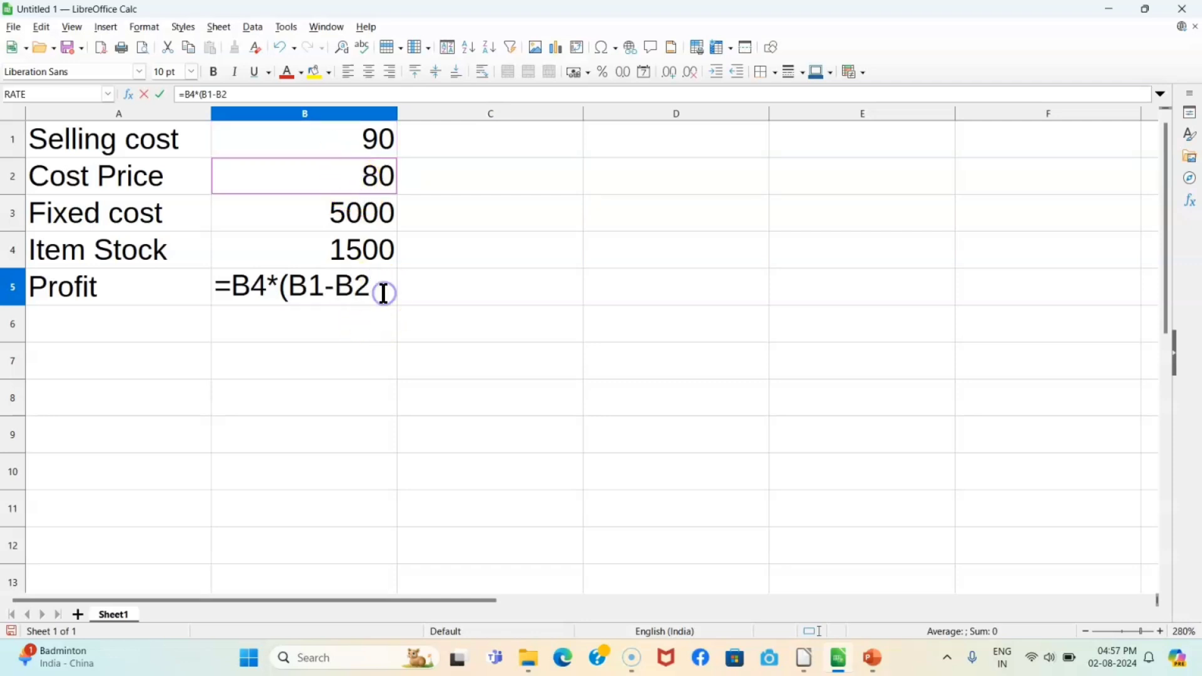
type(")-")
left_click(368, 203)
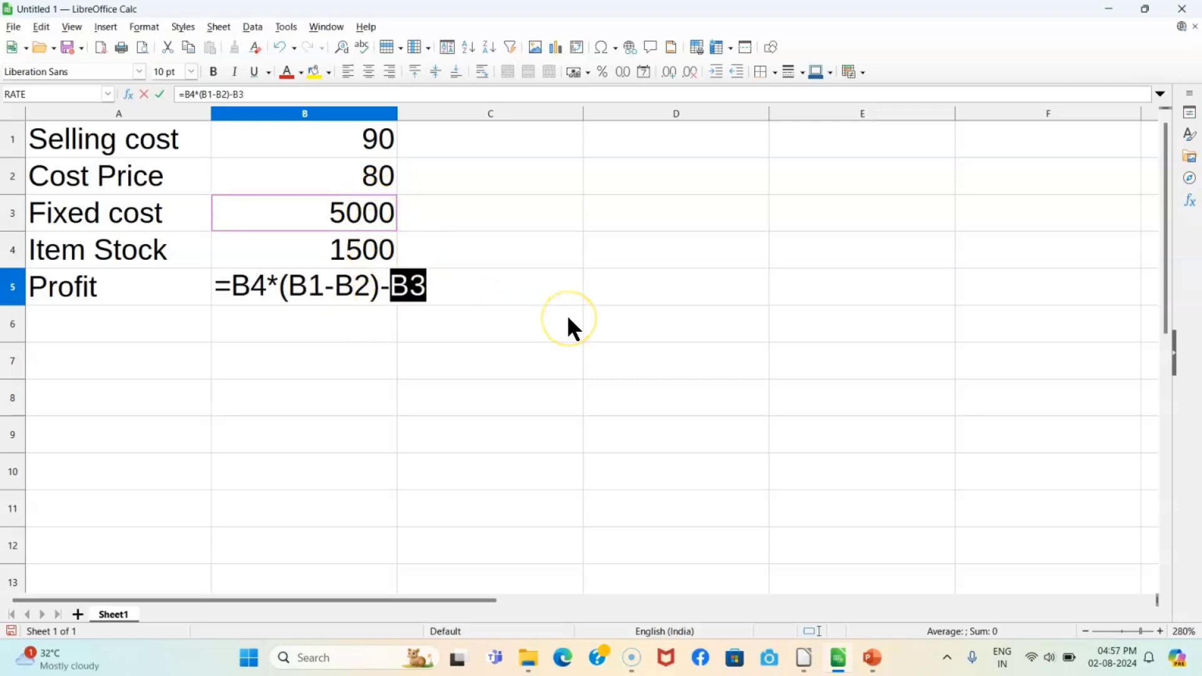
key("Return")
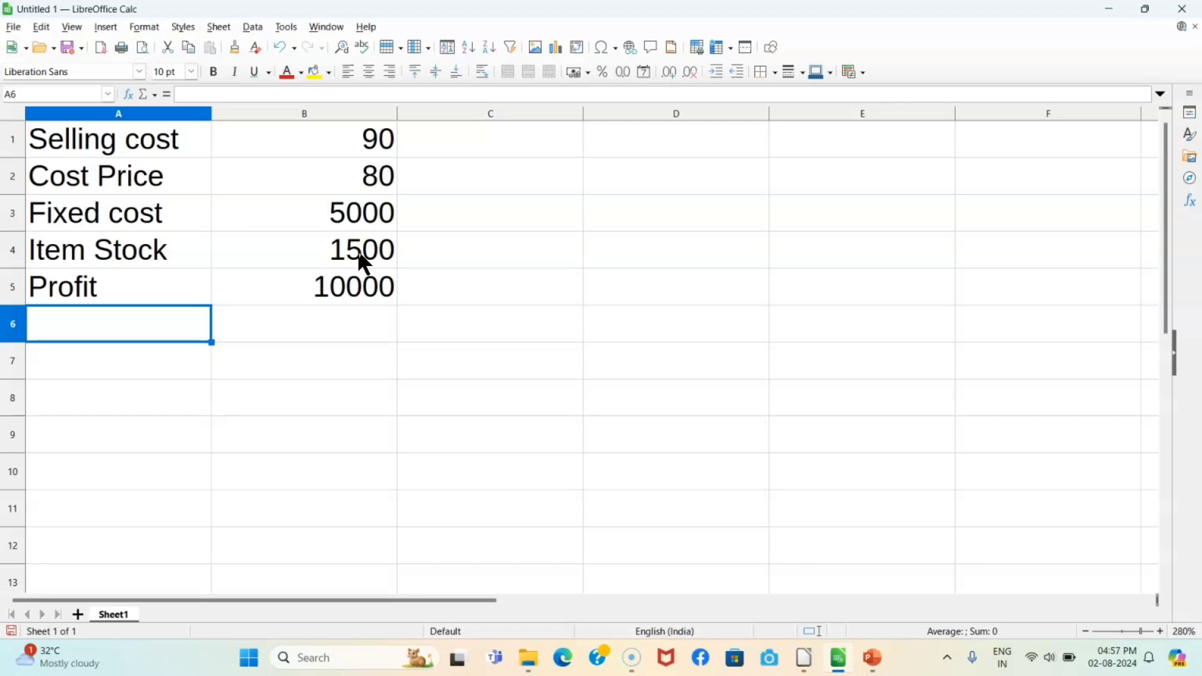
Step: Enter the column headings "Annual Sell" in D1 and "Profit" in E1
left_click(675, 136)
type("Annual Sell")
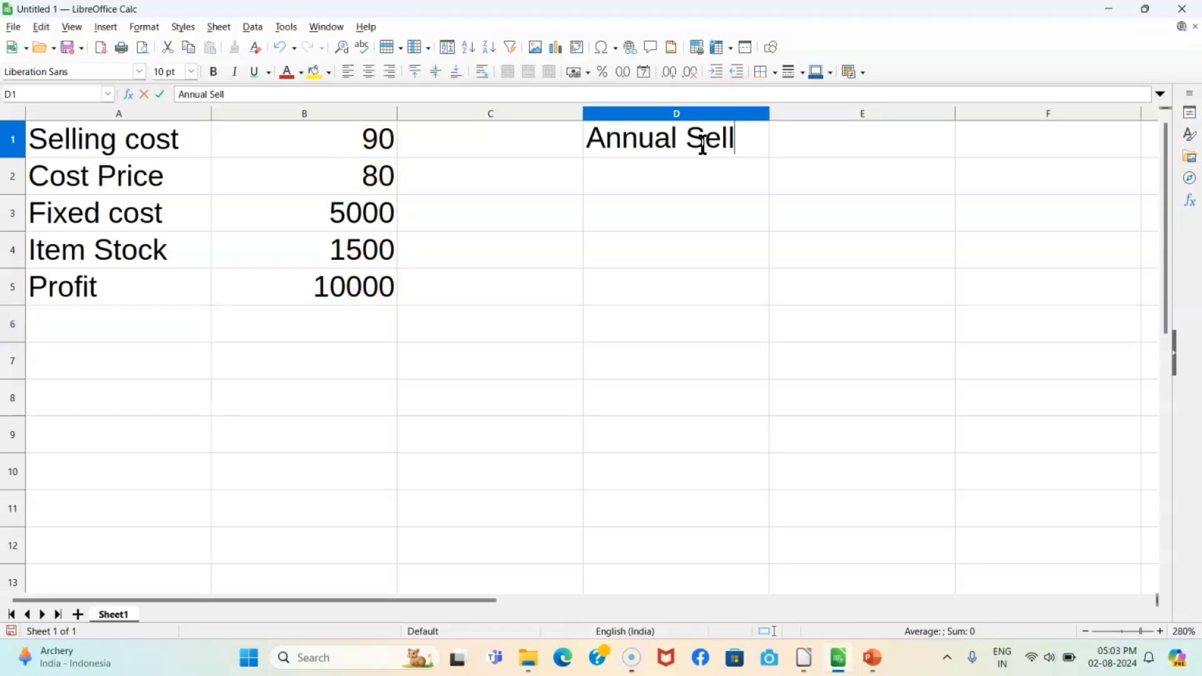
key("Tab")
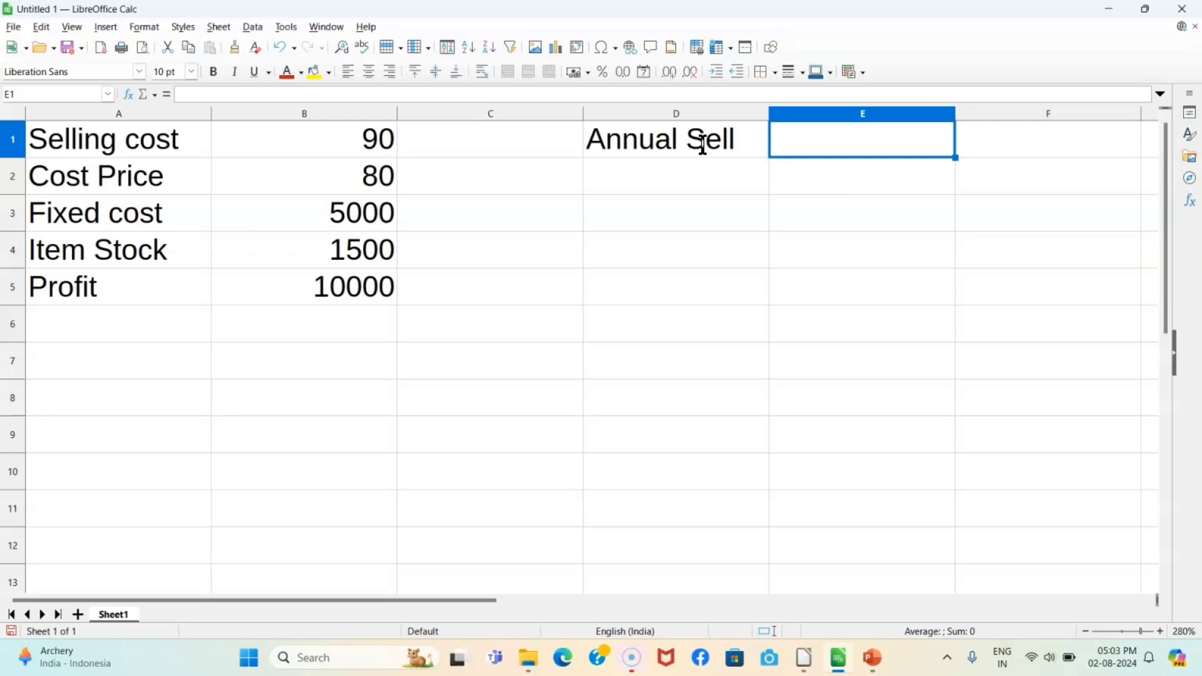
type("Profit")
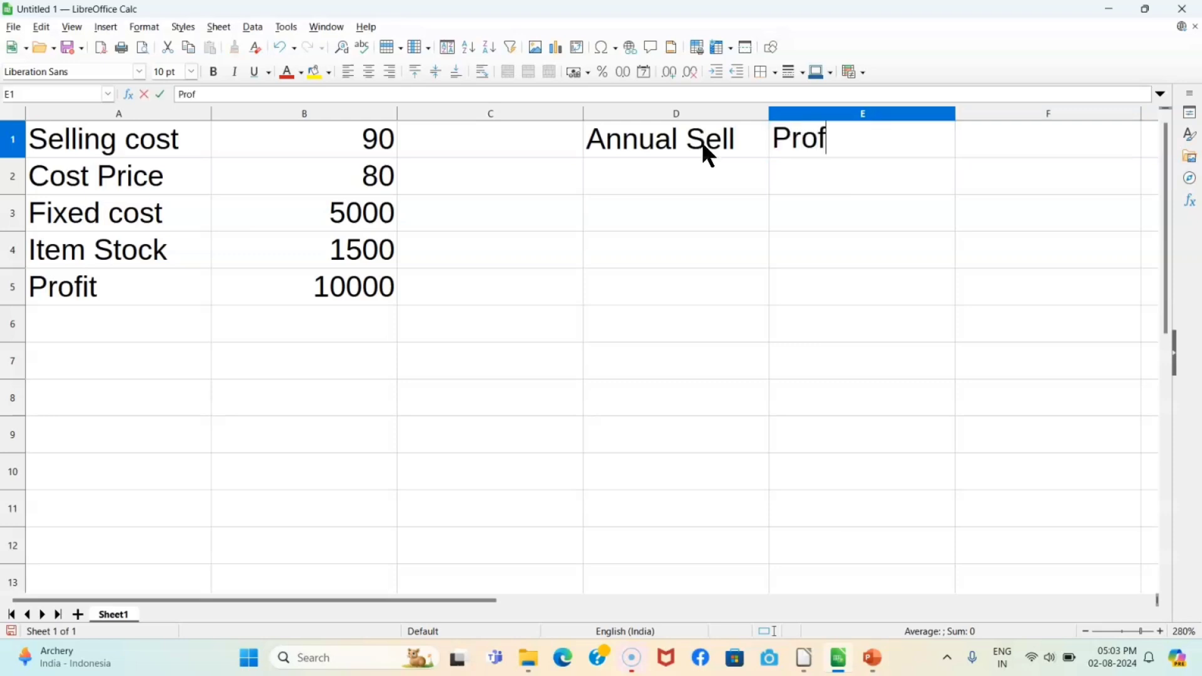
Step: Fill the Annual Sell column in D2:D5 with 1500, 1000, 2000 and 4000
left_click(705, 174)
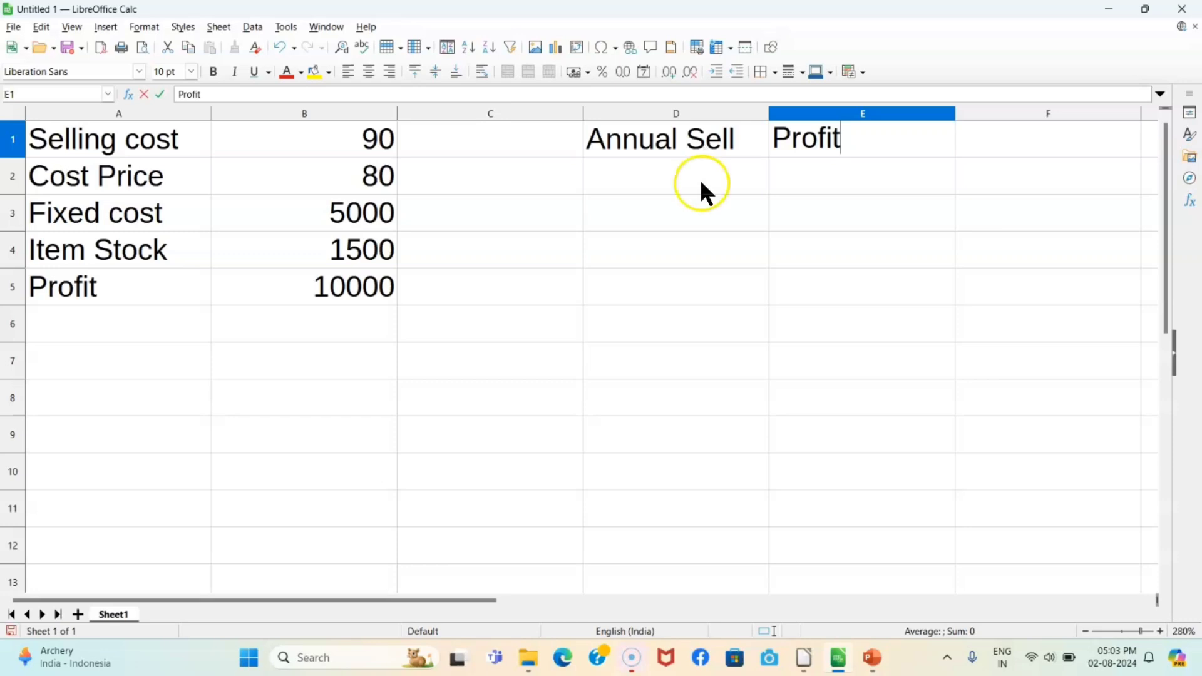
type("1500")
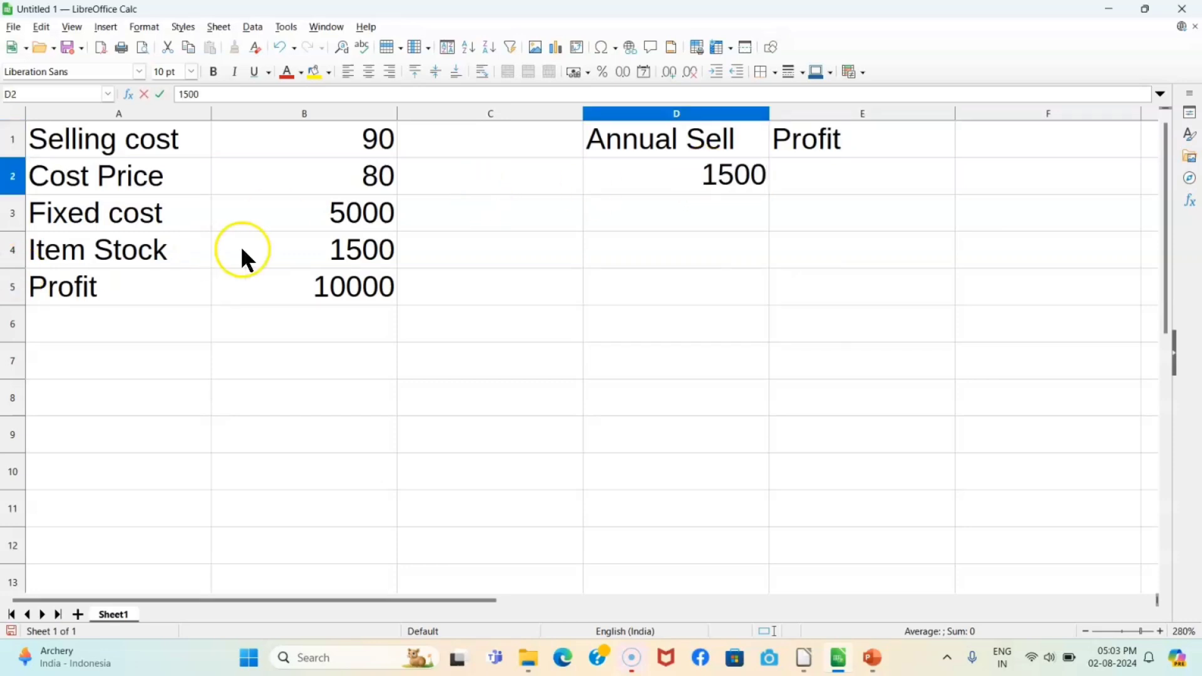
left_click(353, 247)
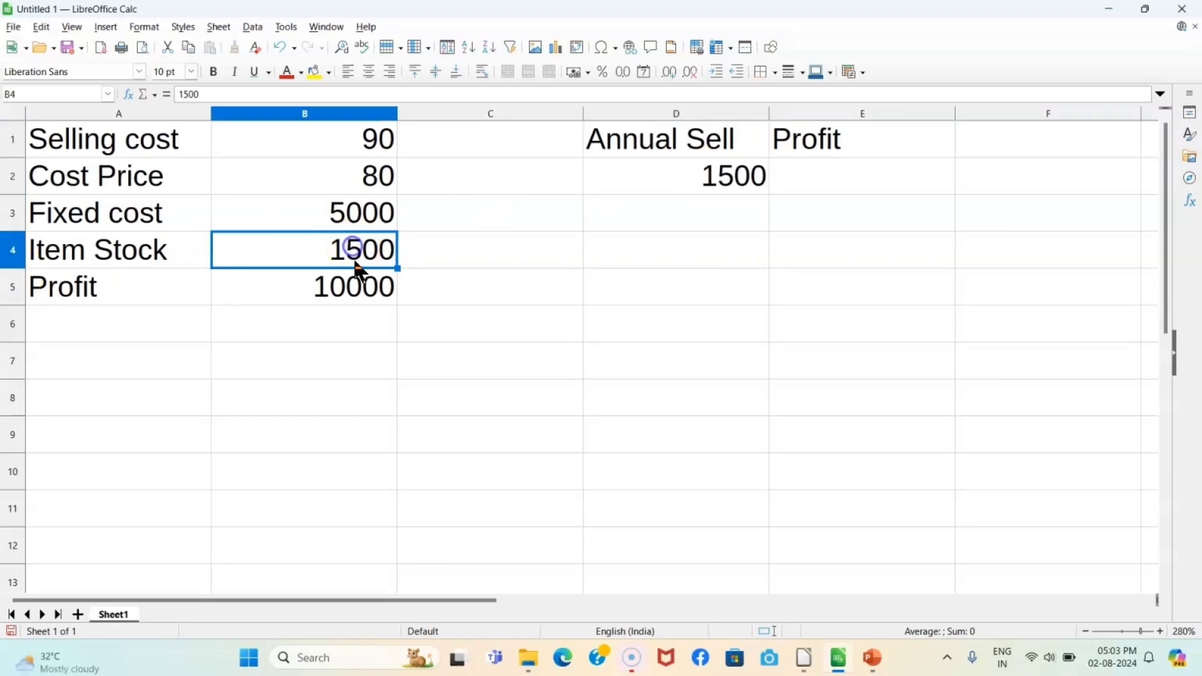
left_click(723, 183)
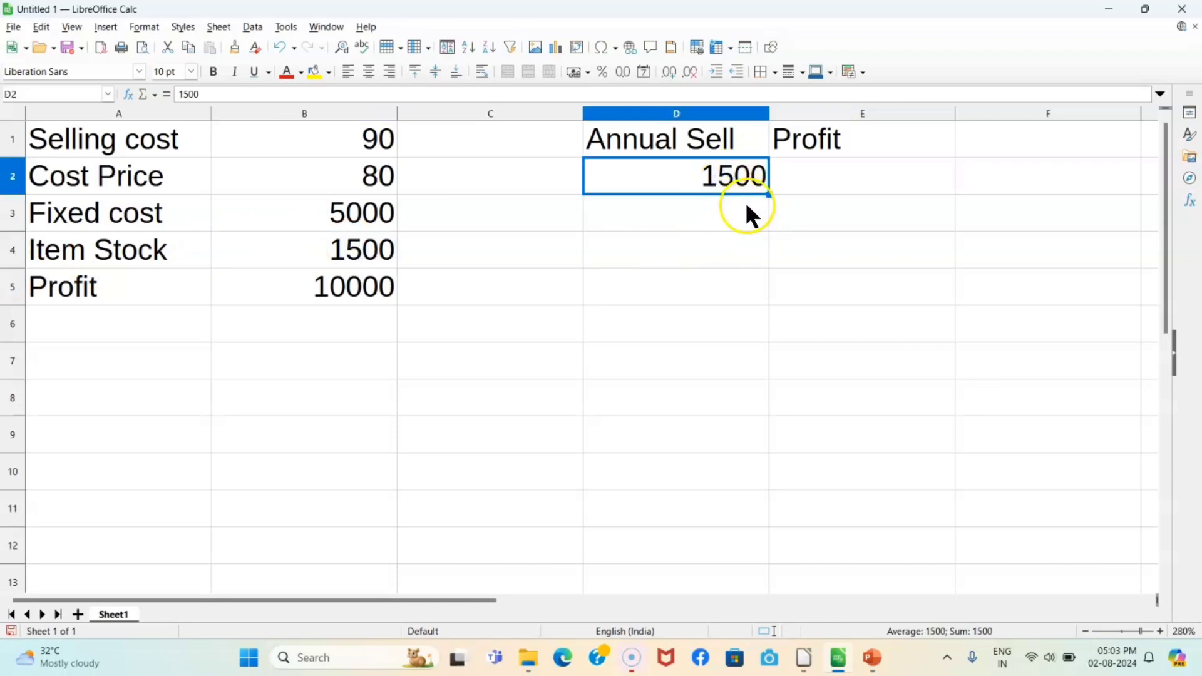
left_click(740, 210)
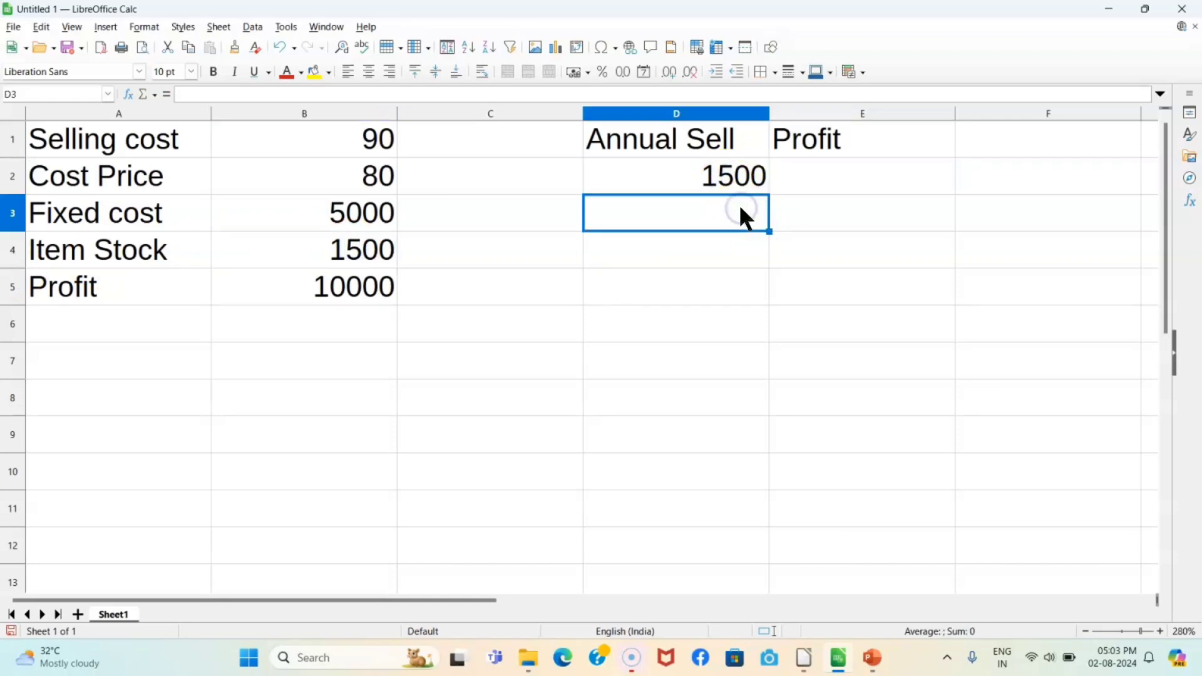
type("1000")
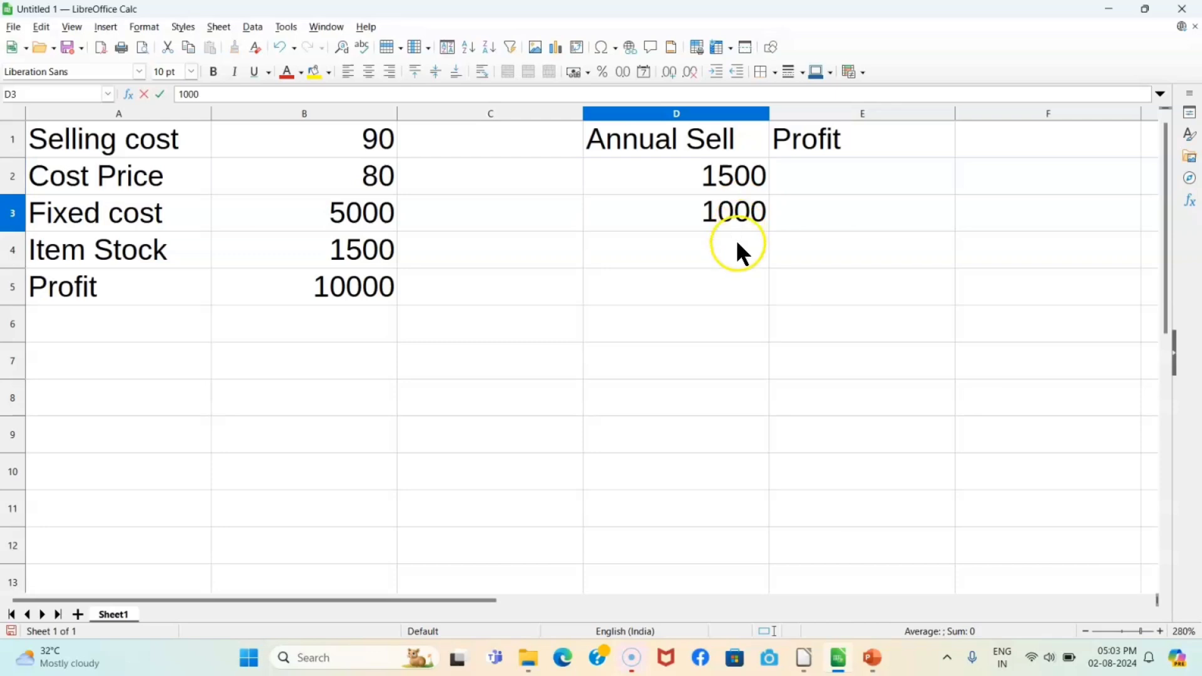
left_click(736, 246)
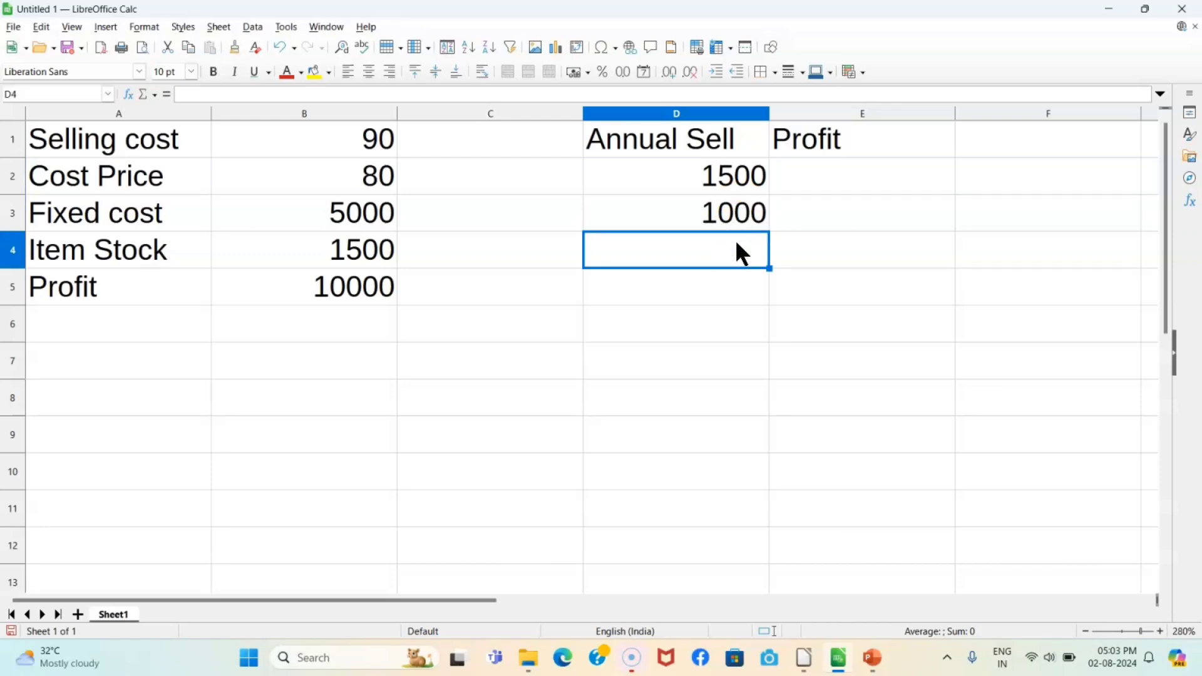
type("2000")
key("Return")
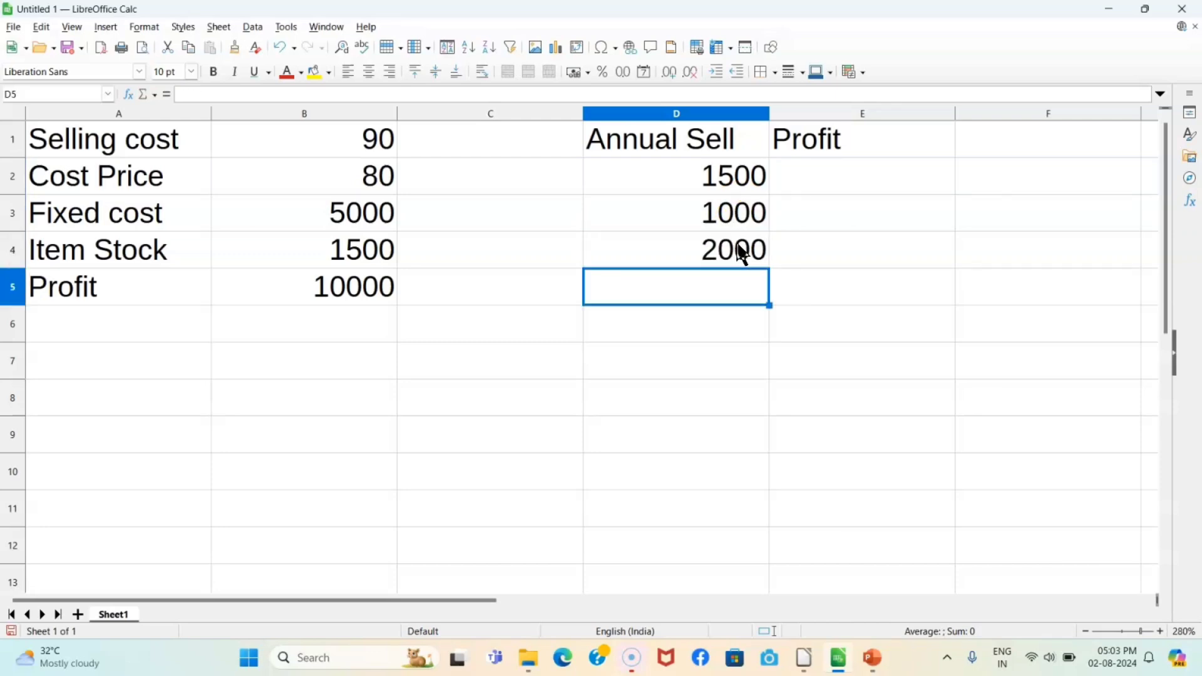
type("4000")
key("Return")
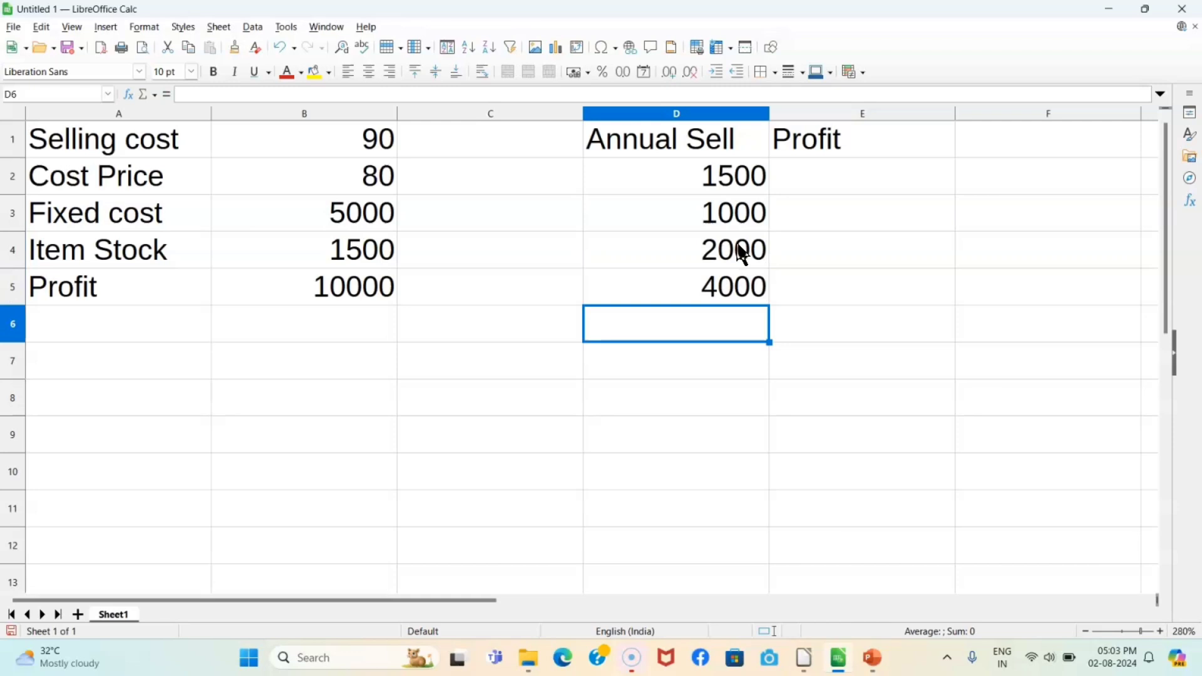
Step: Extend the Annual Sell column with 8000, 10000 and 5000 in D6:D8
type("8000")
key("Return")
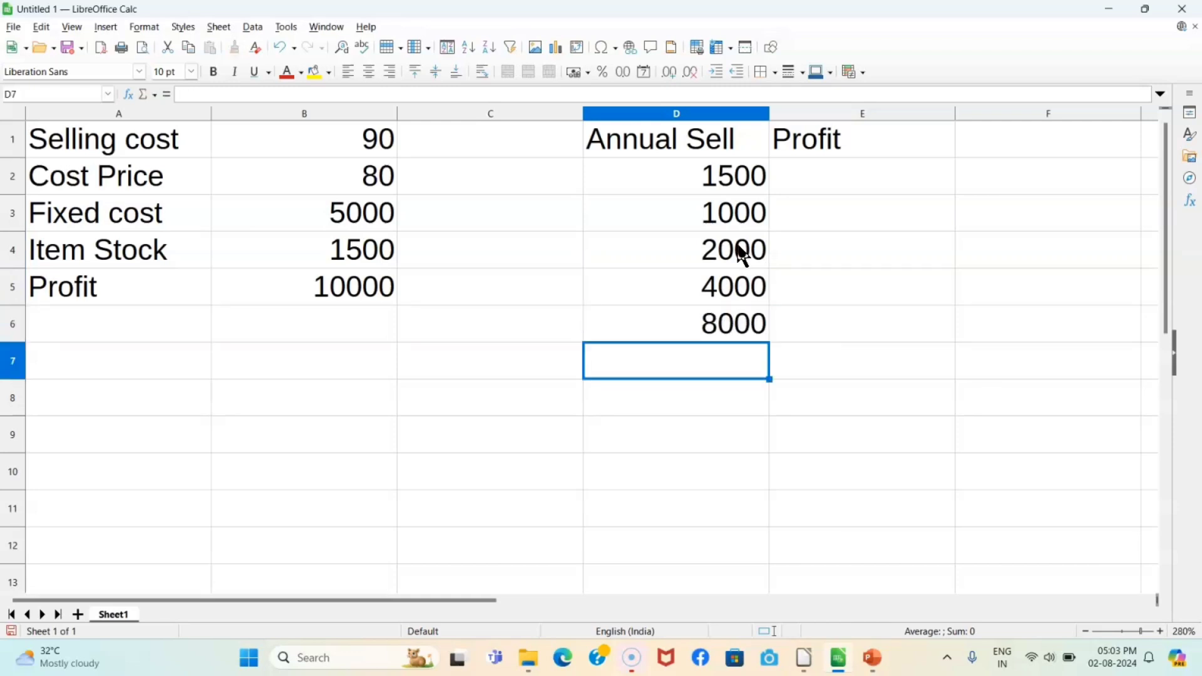
left_click(657, 346)
left_click_drag(670, 136, 787, 328)
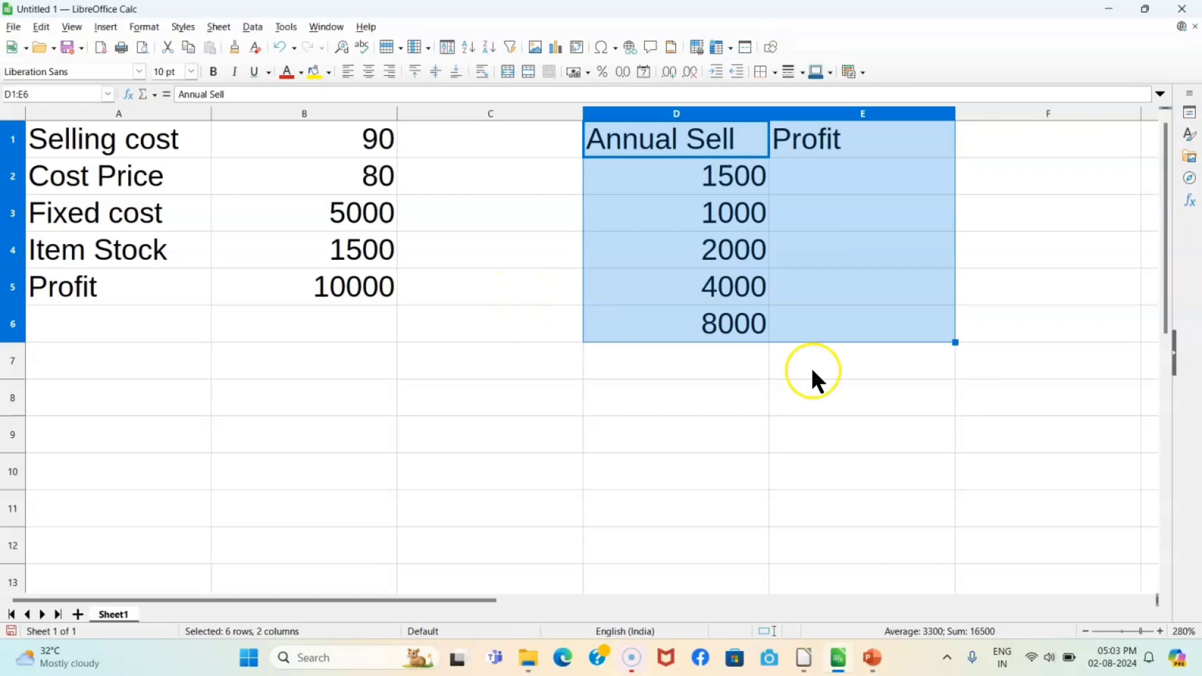
left_click(727, 346)
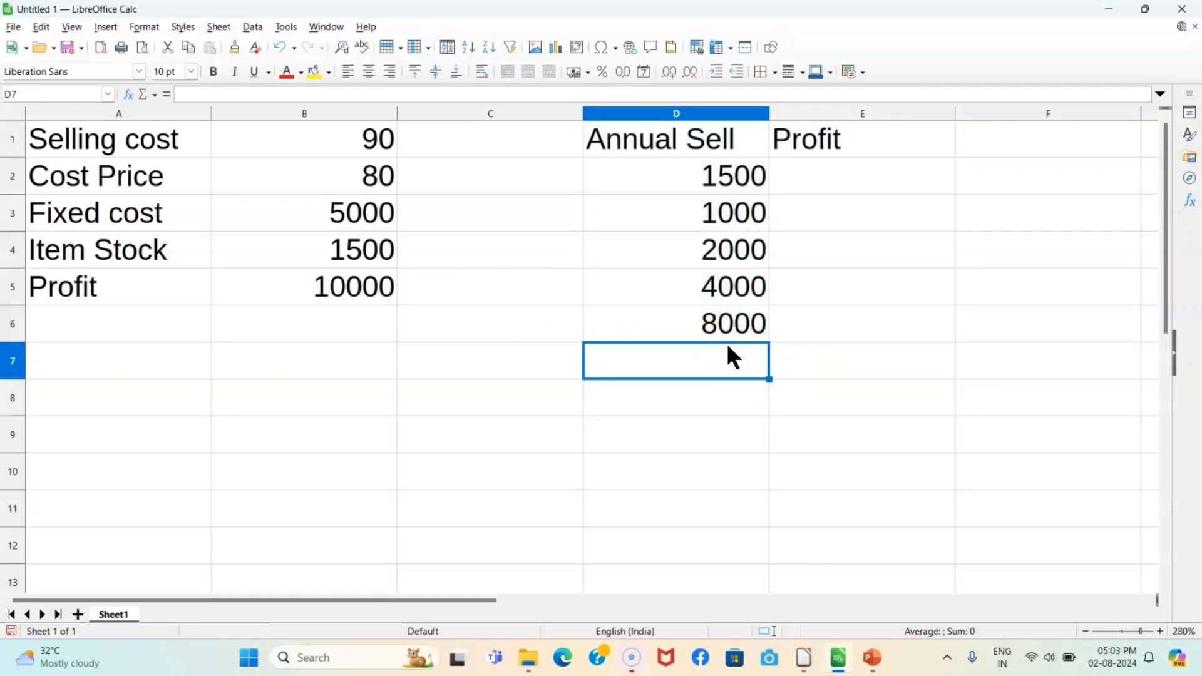
type("10000")
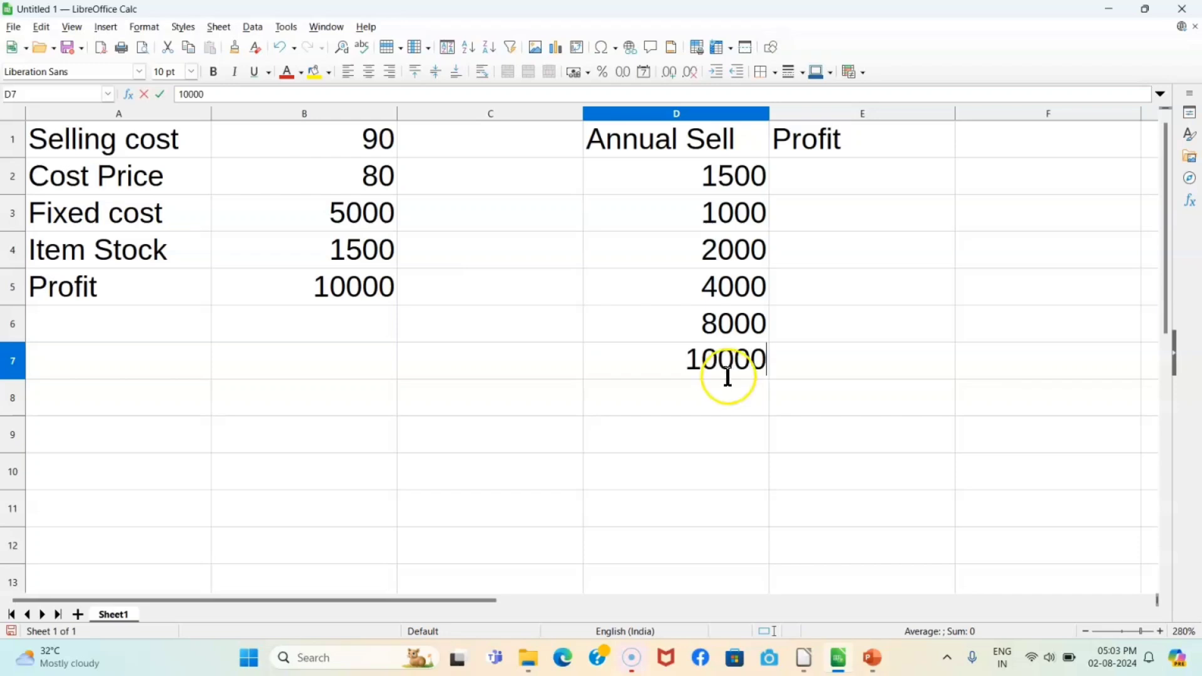
left_click(726, 395)
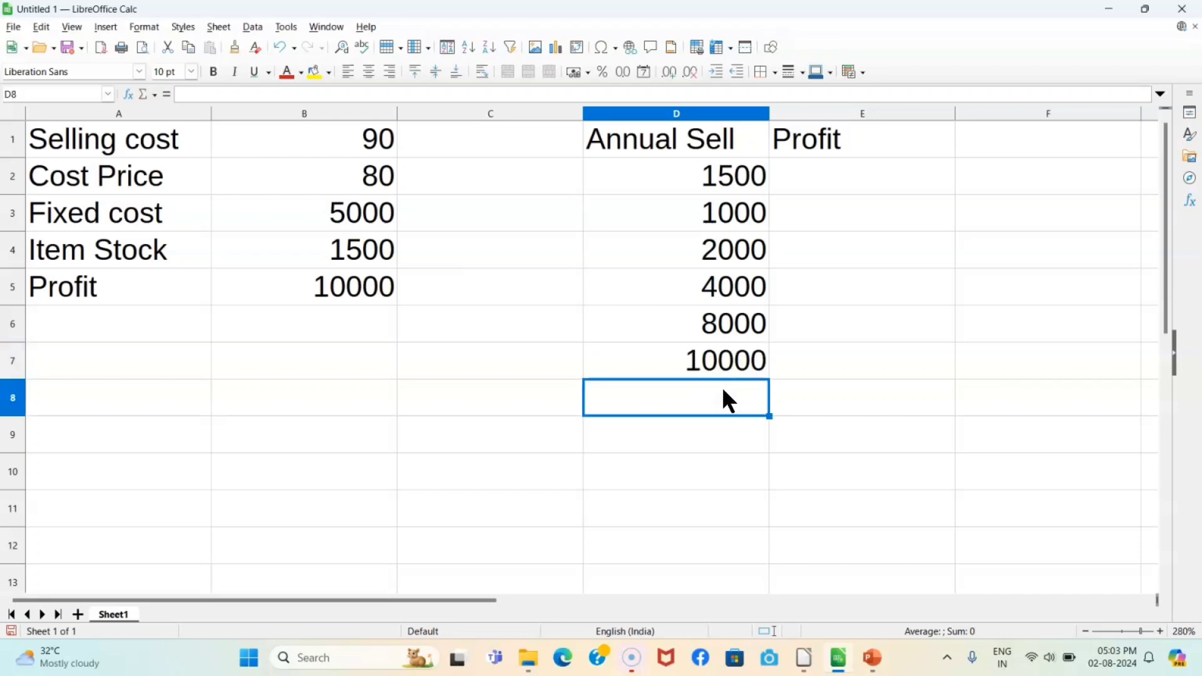
type("50000")
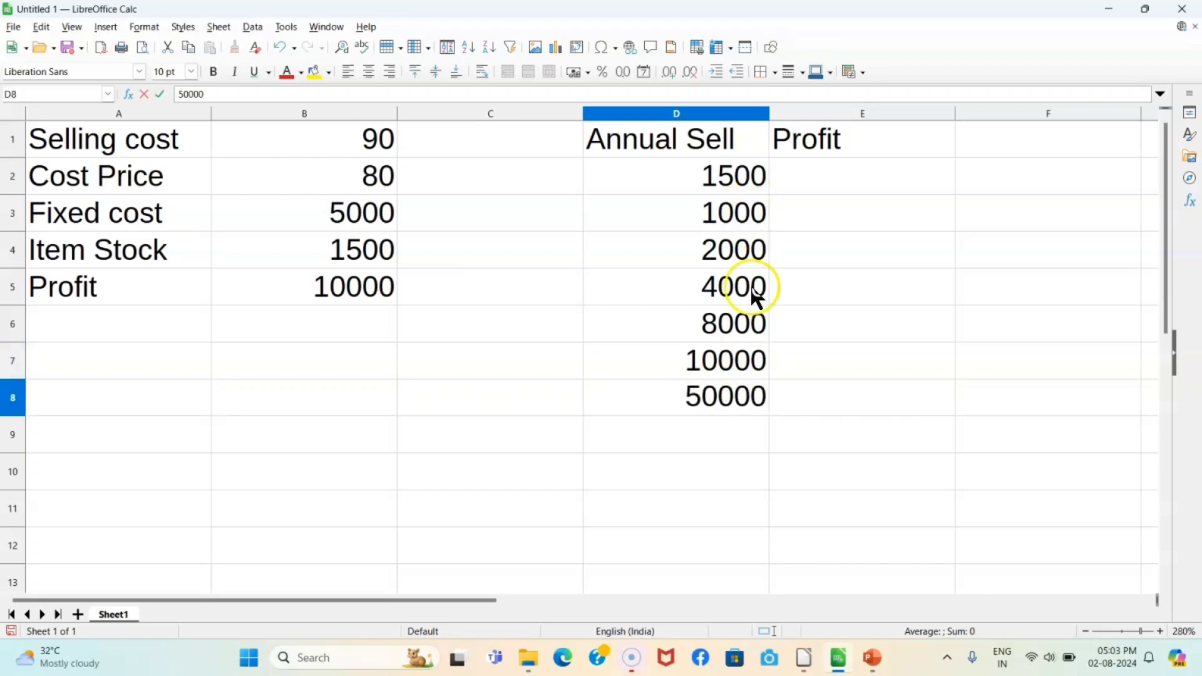
key("BackSpace")
left_click(706, 138)
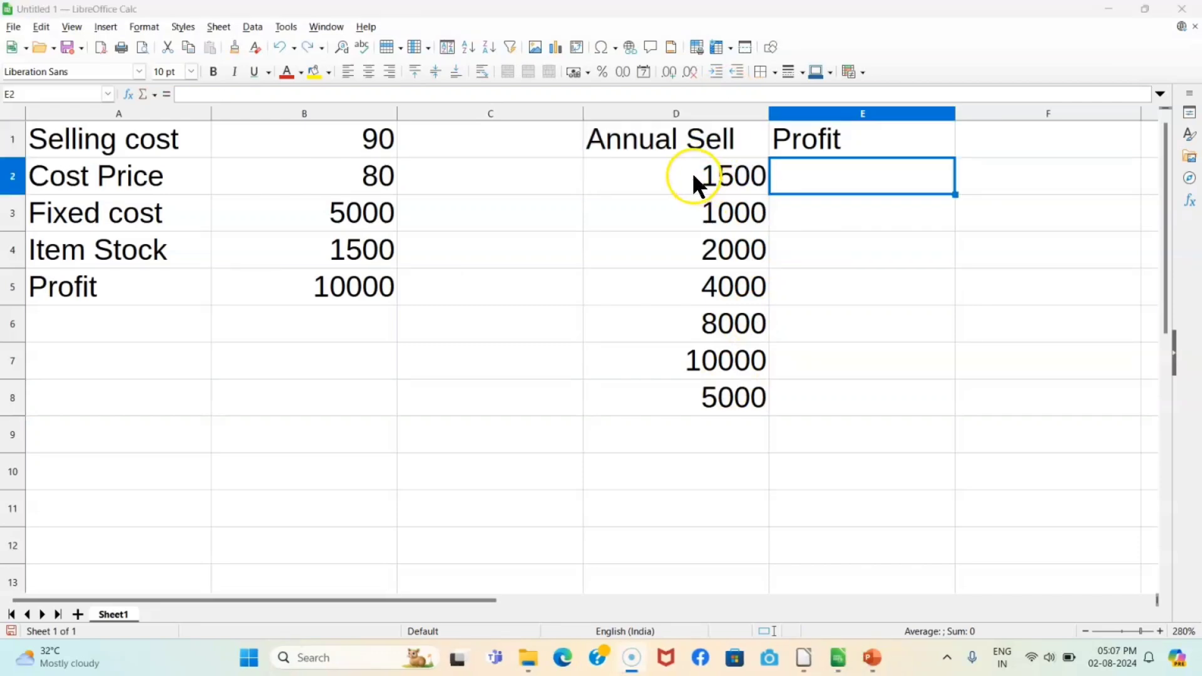
Step: Run Multiple Operations on D2:E8 with $B$5 as the formula cell and $B$4 as the column input cell
left_click(688, 177)
left_click_drag(687, 176, 792, 402)
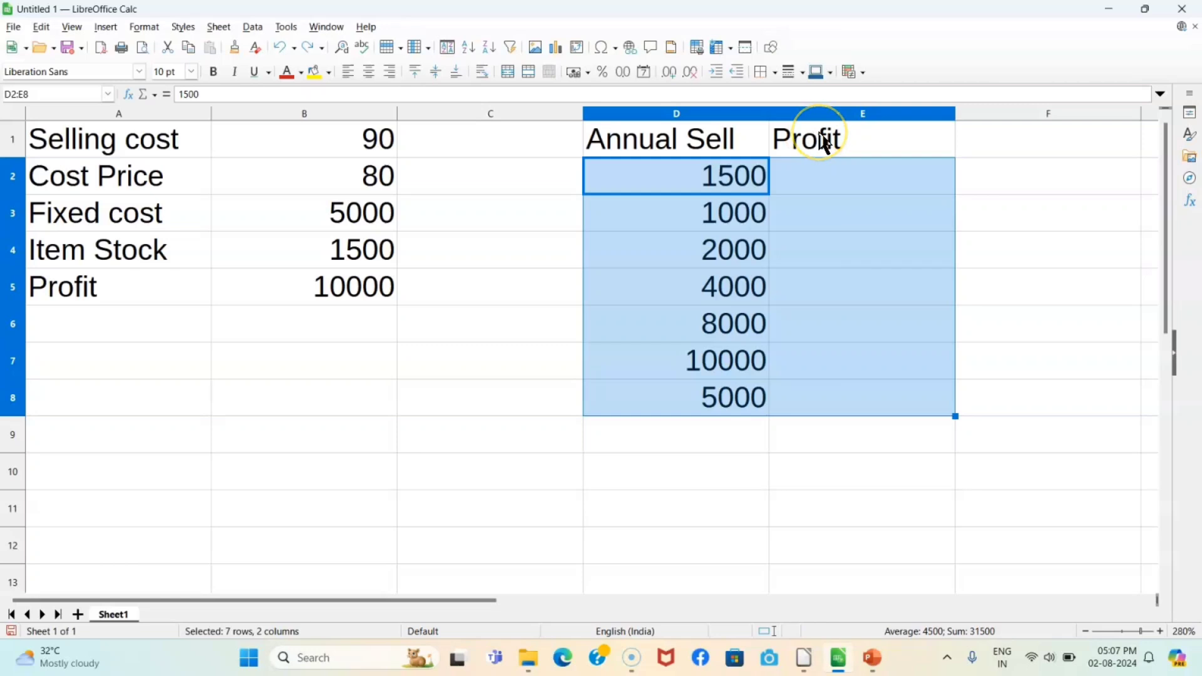
left_click(257, 27)
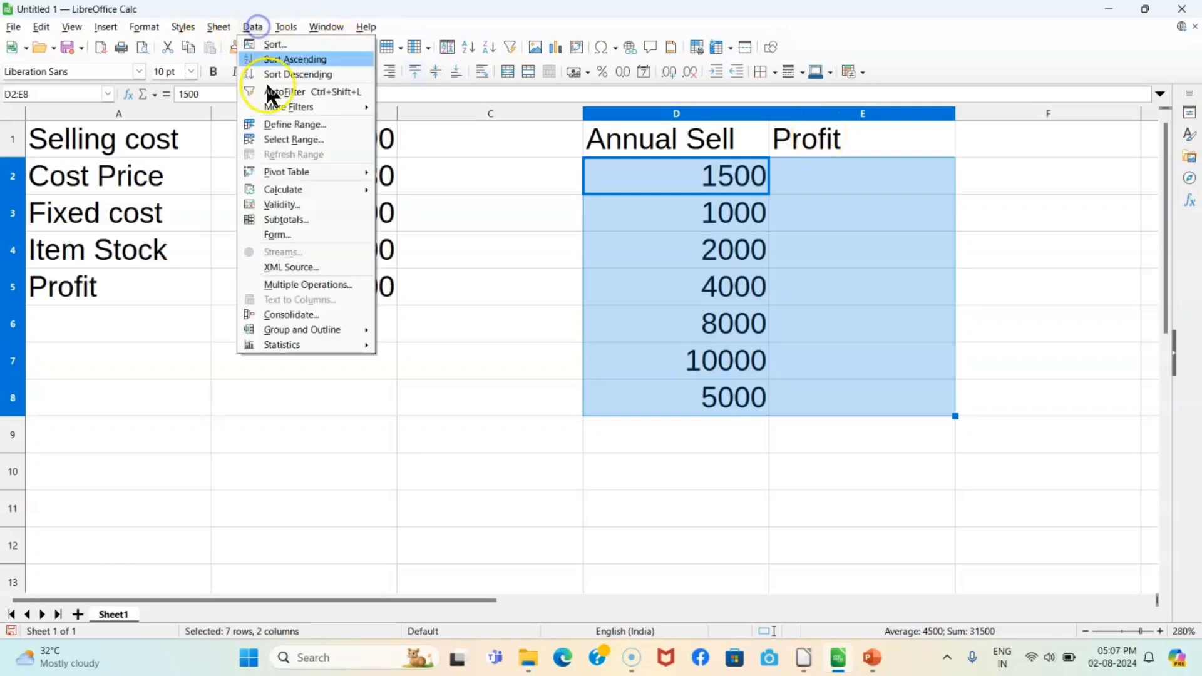
left_click(299, 284)
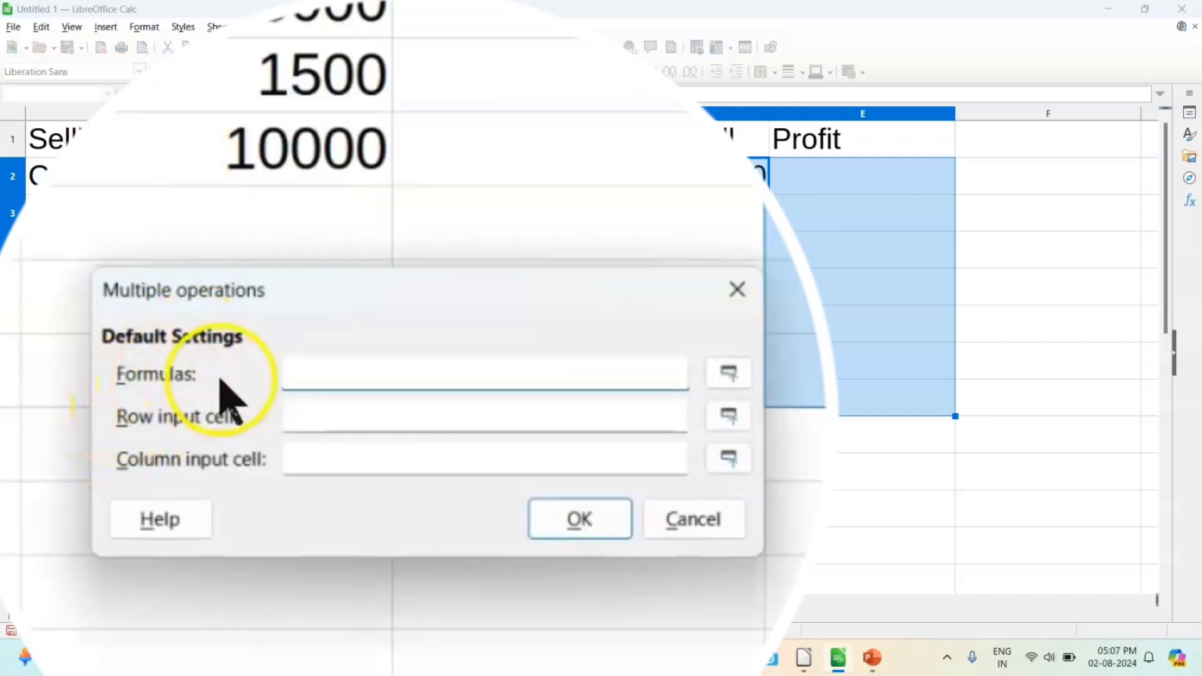
left_click(276, 162)
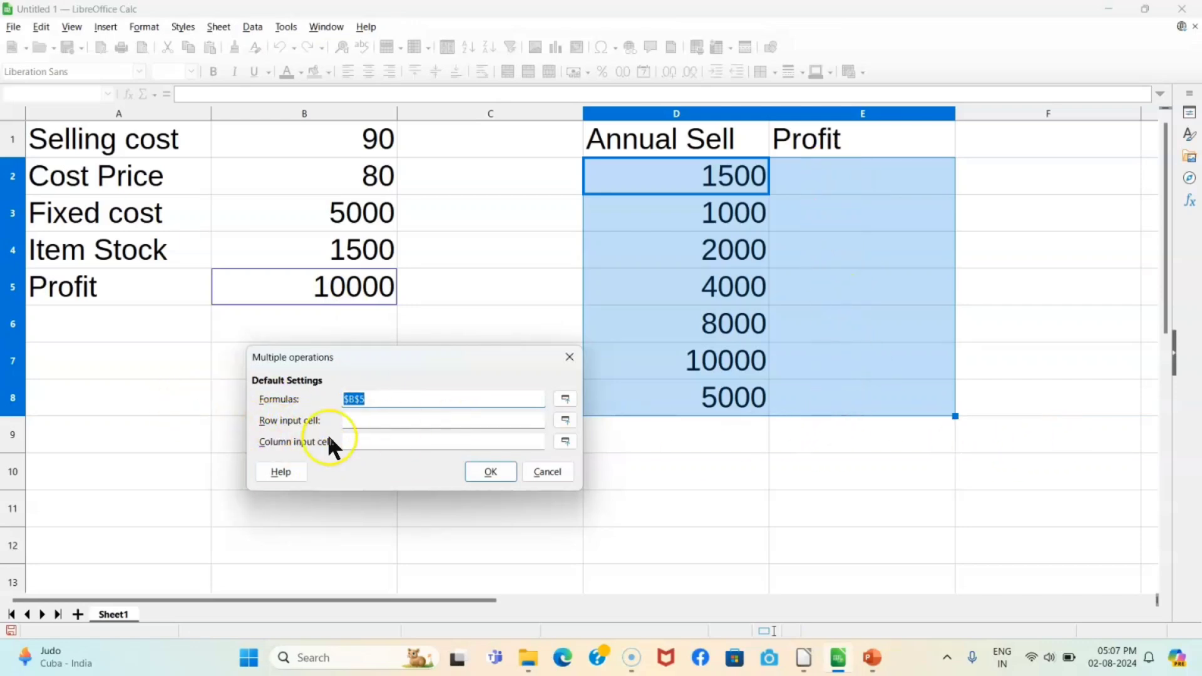
left_click(374, 442)
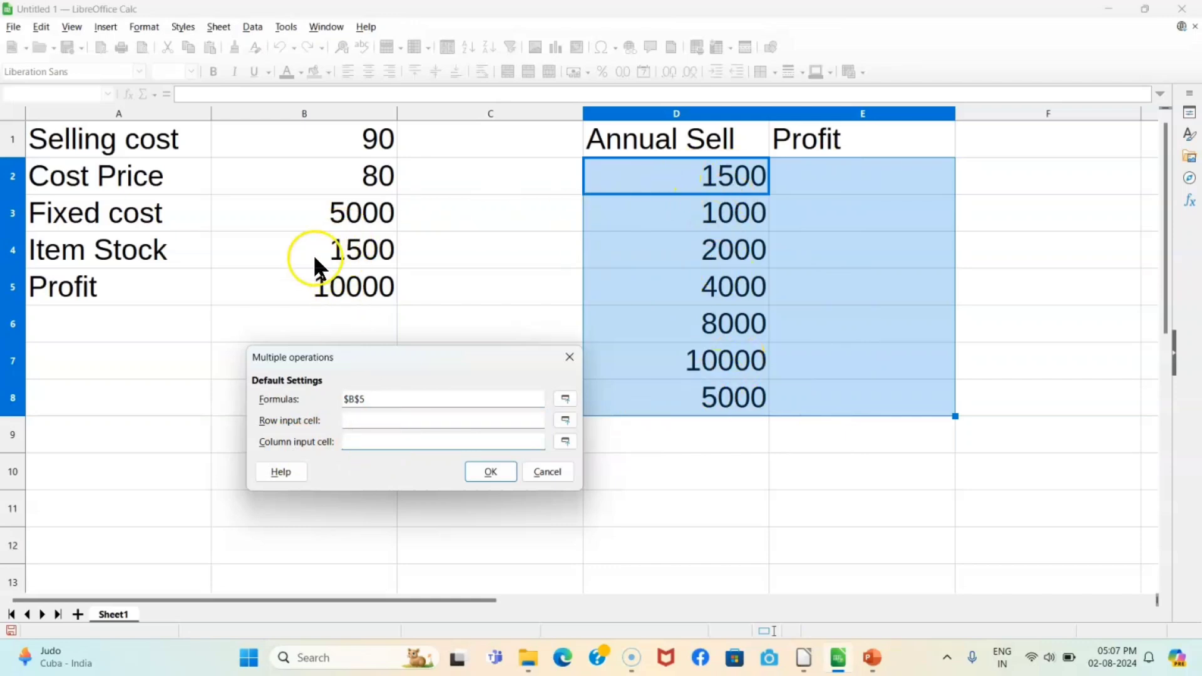
left_click(333, 250)
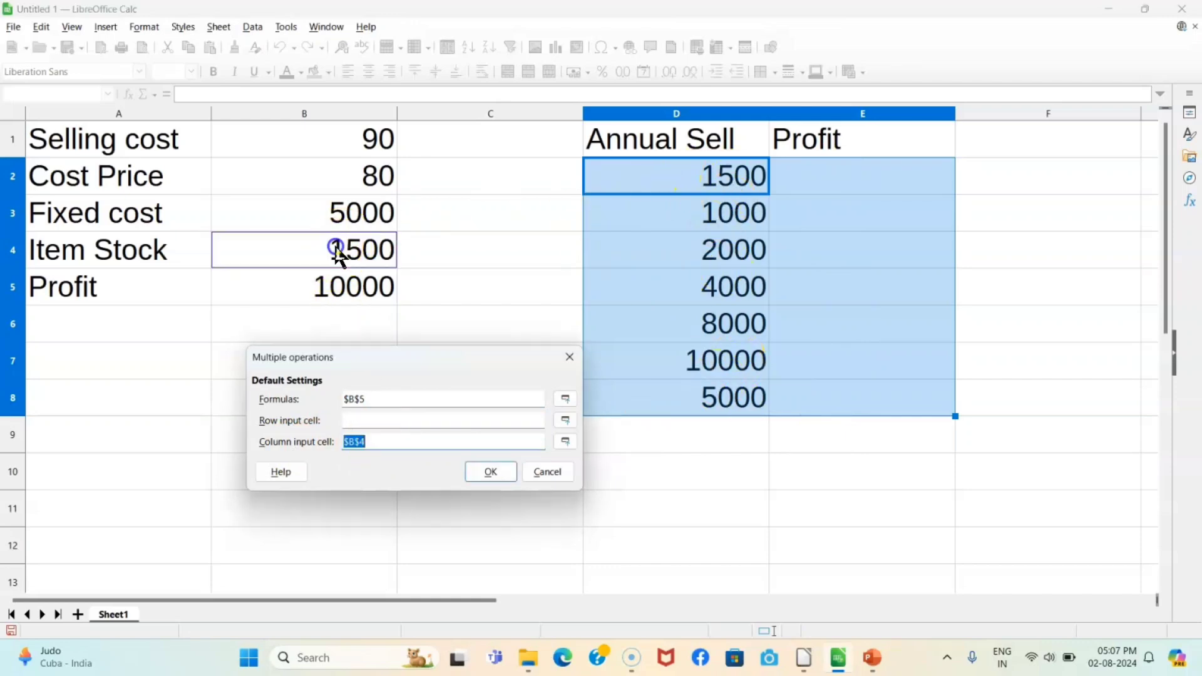
left_click(490, 471)
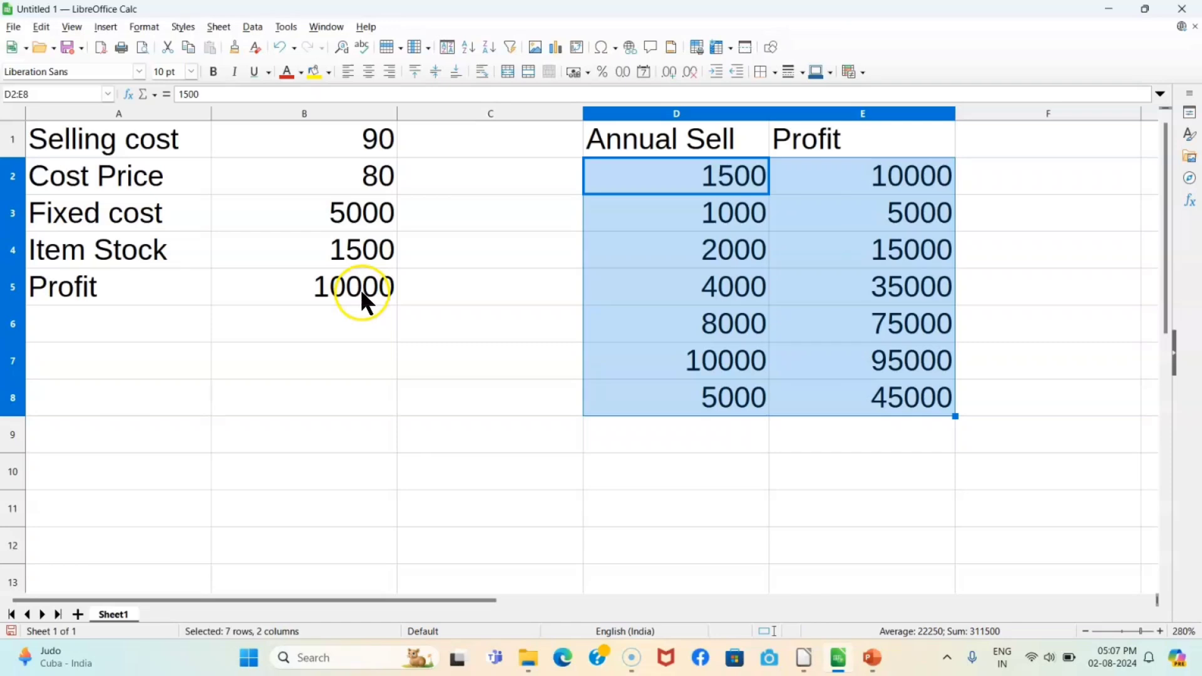
Step: Compare each Annual Sell value in D2:D8 with its Profit formula and result in E2:E8
left_click(896, 178)
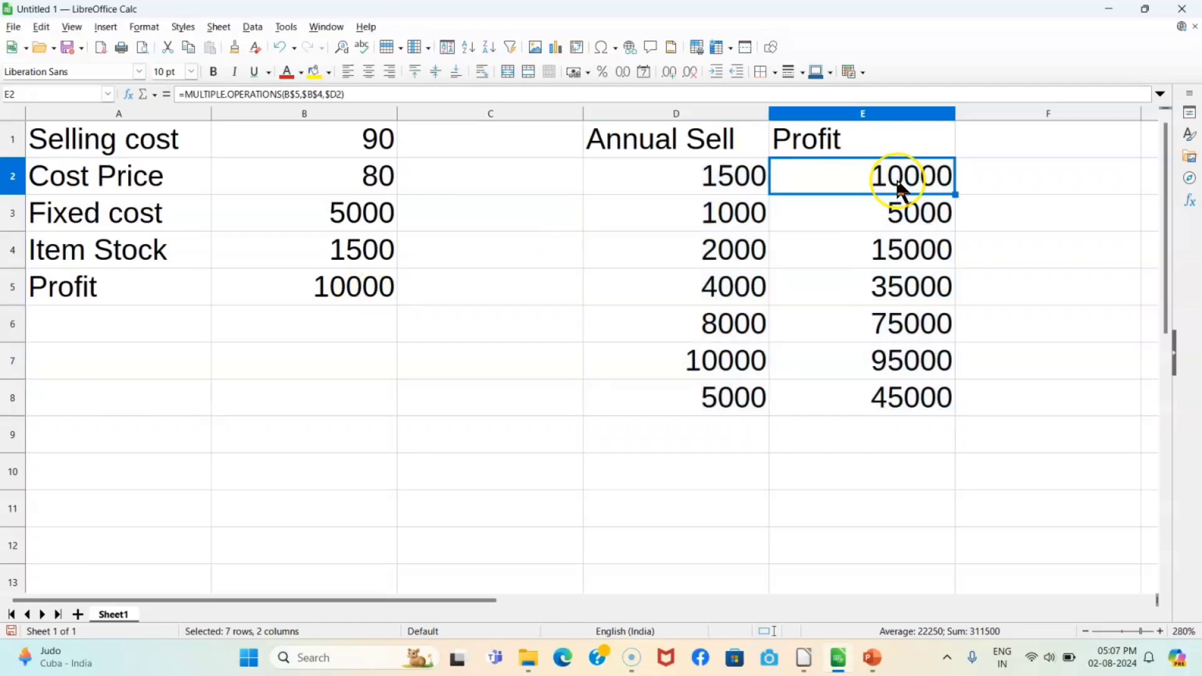
left_click(712, 214)
left_click(904, 220)
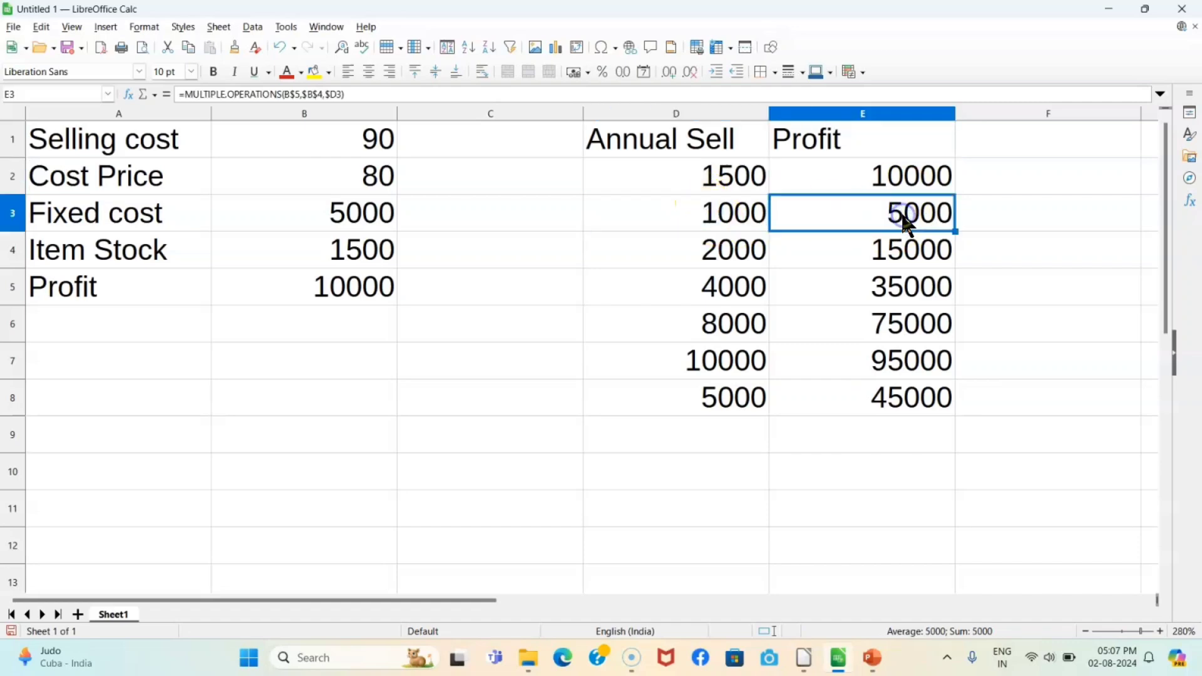
left_click(744, 259)
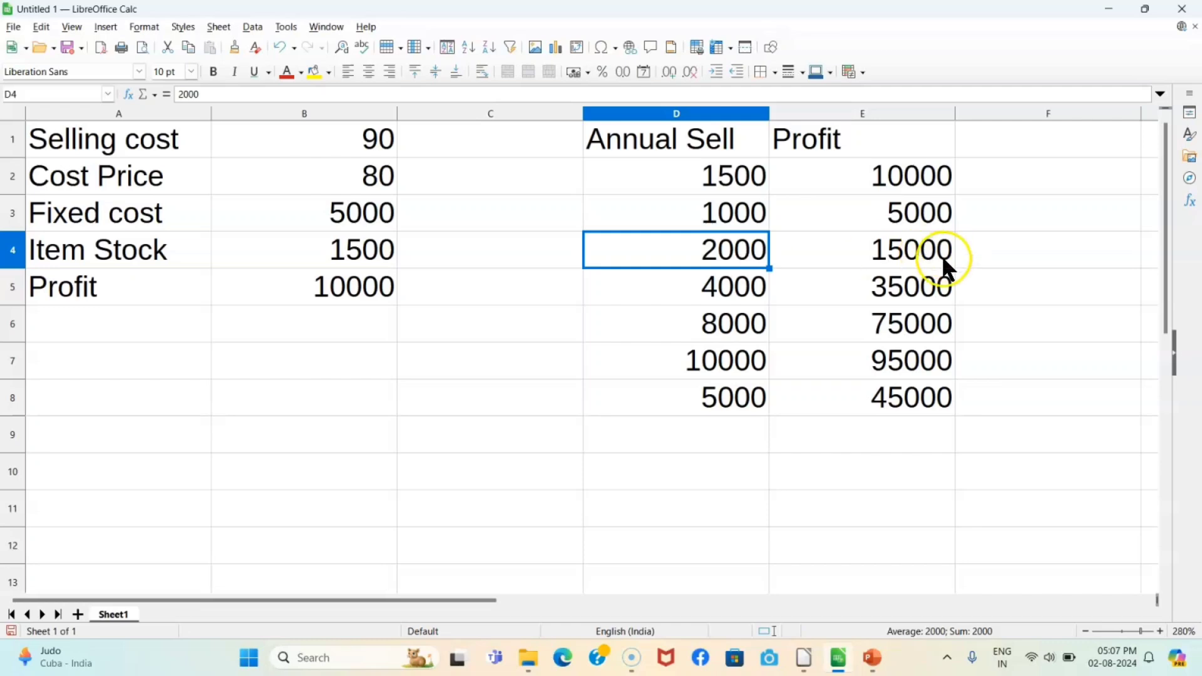
left_click(920, 252)
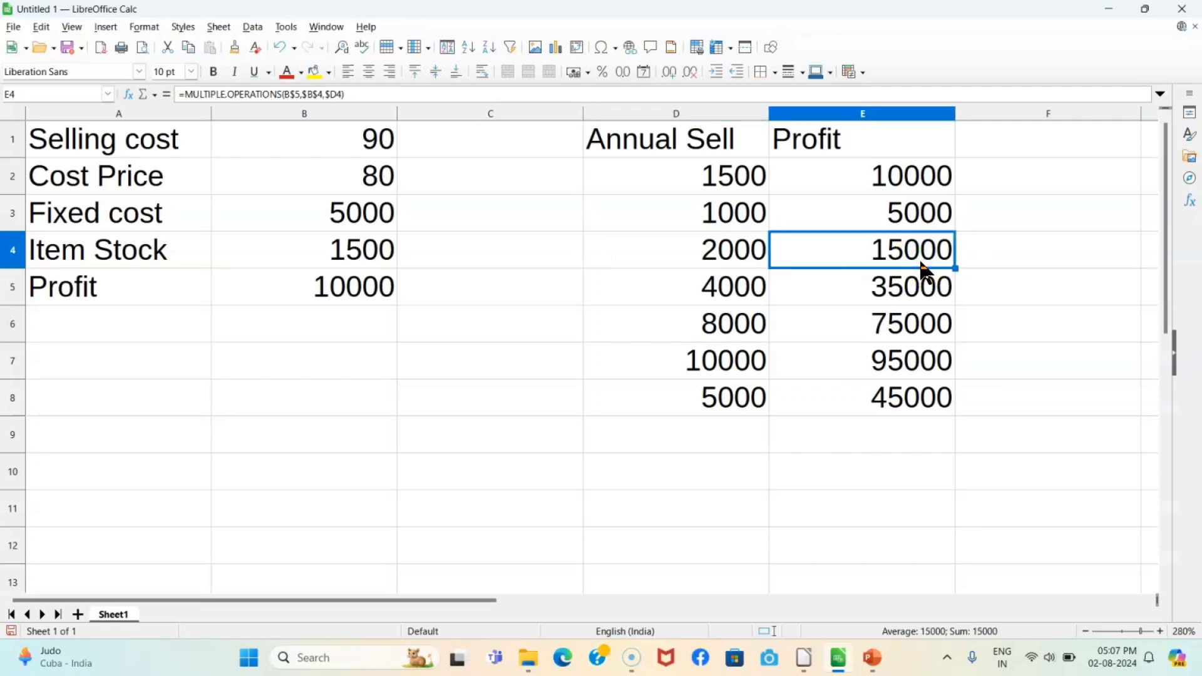
left_click(735, 294)
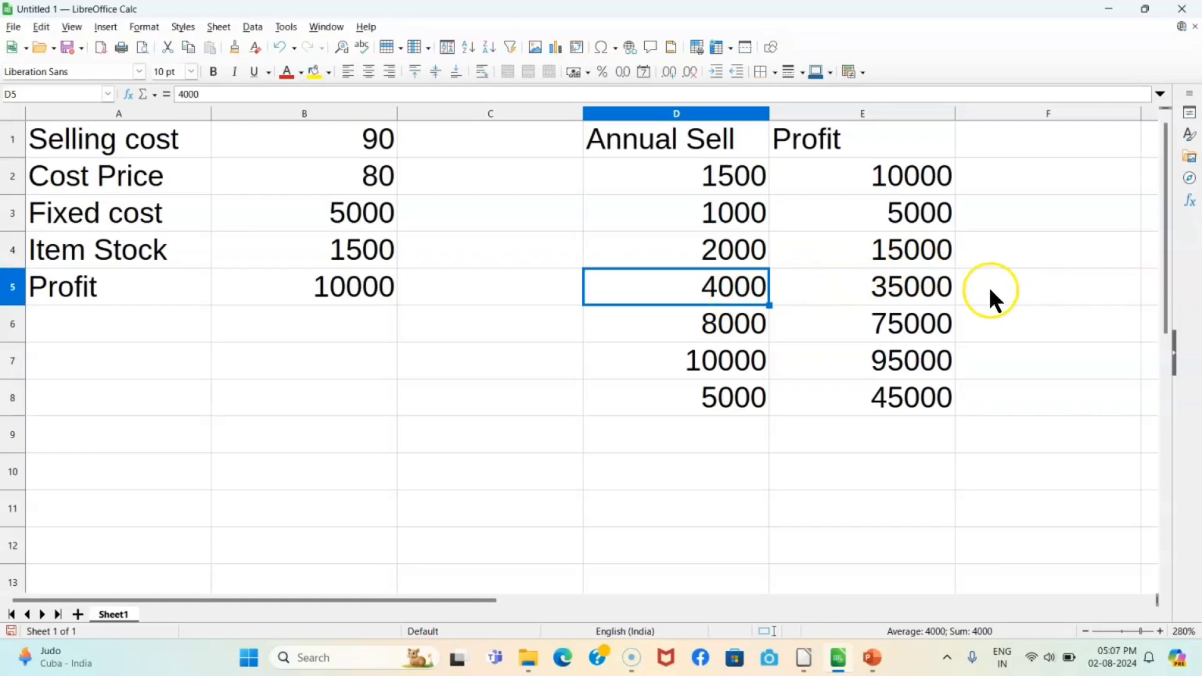
left_click(926, 299)
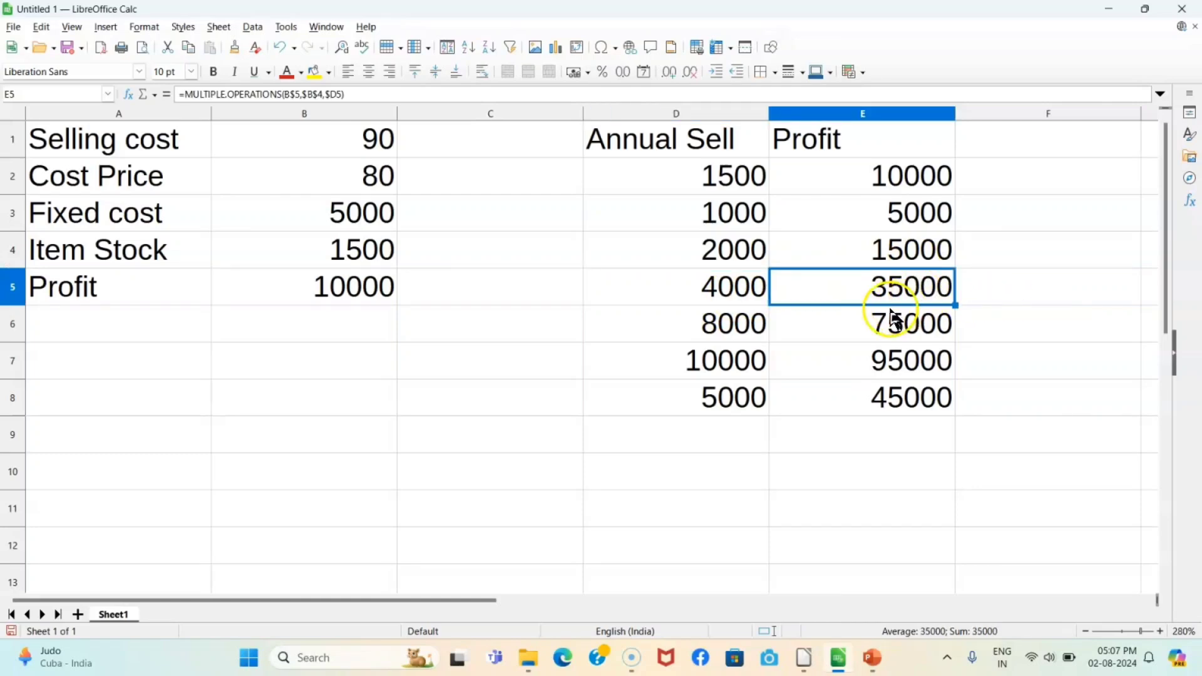
left_click(748, 324)
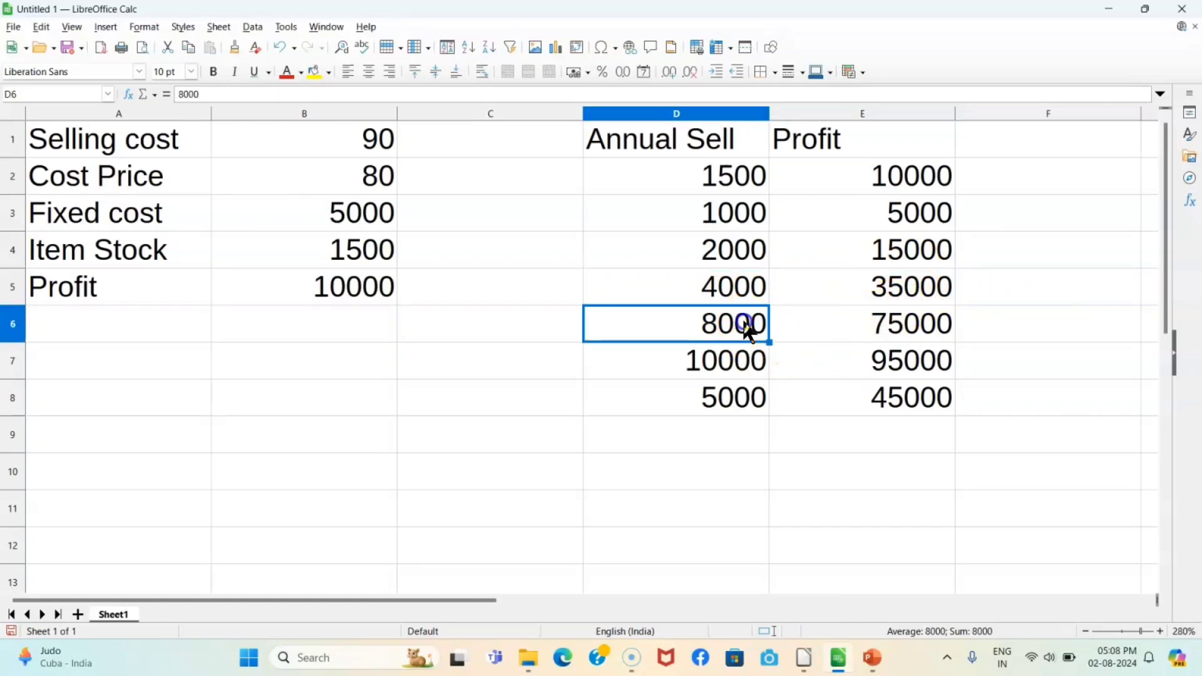
left_click(905, 333)
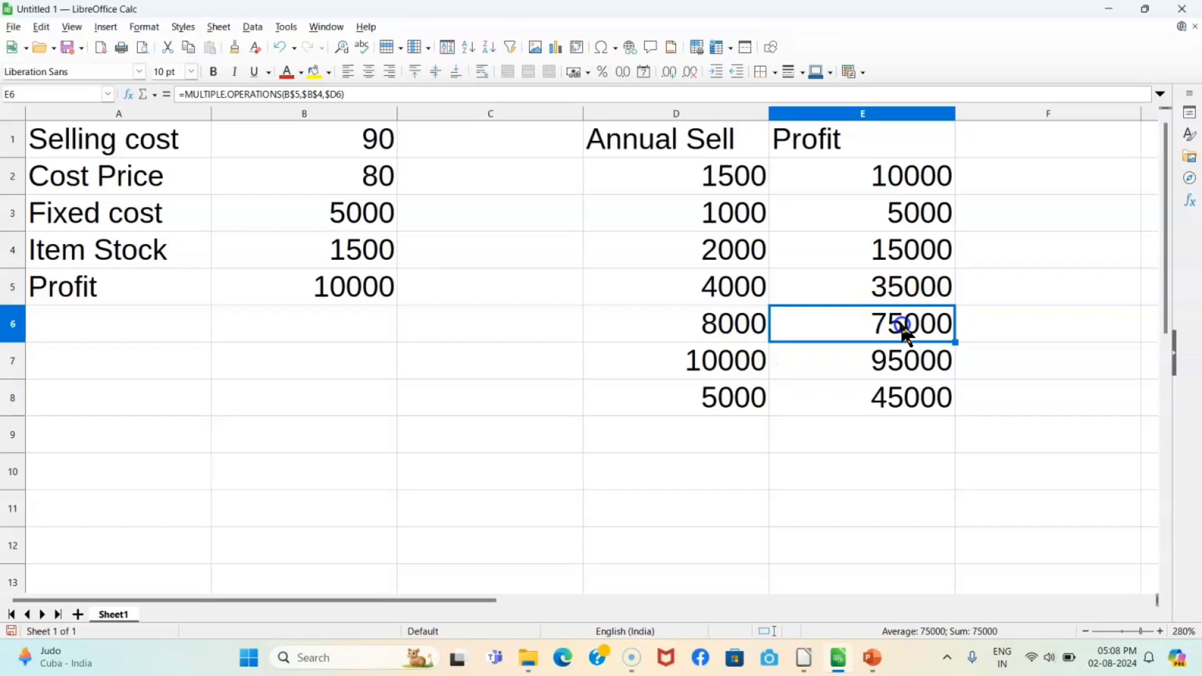
left_click(733, 377)
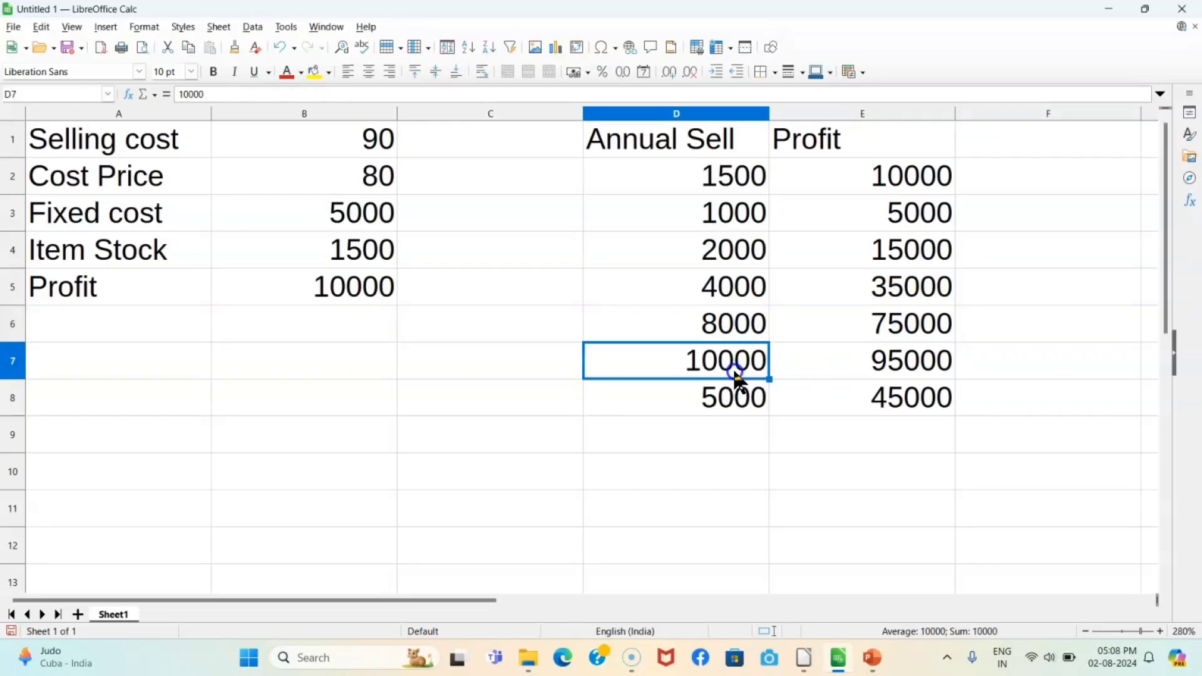
left_click(740, 400)
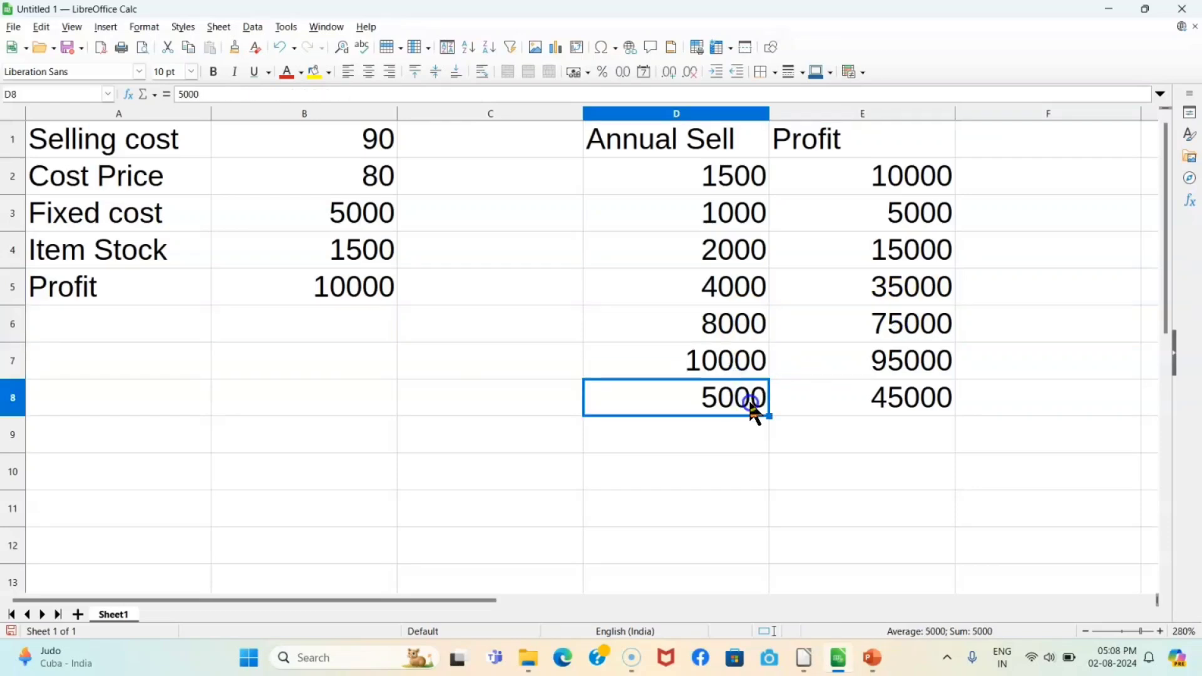
left_click(904, 406)
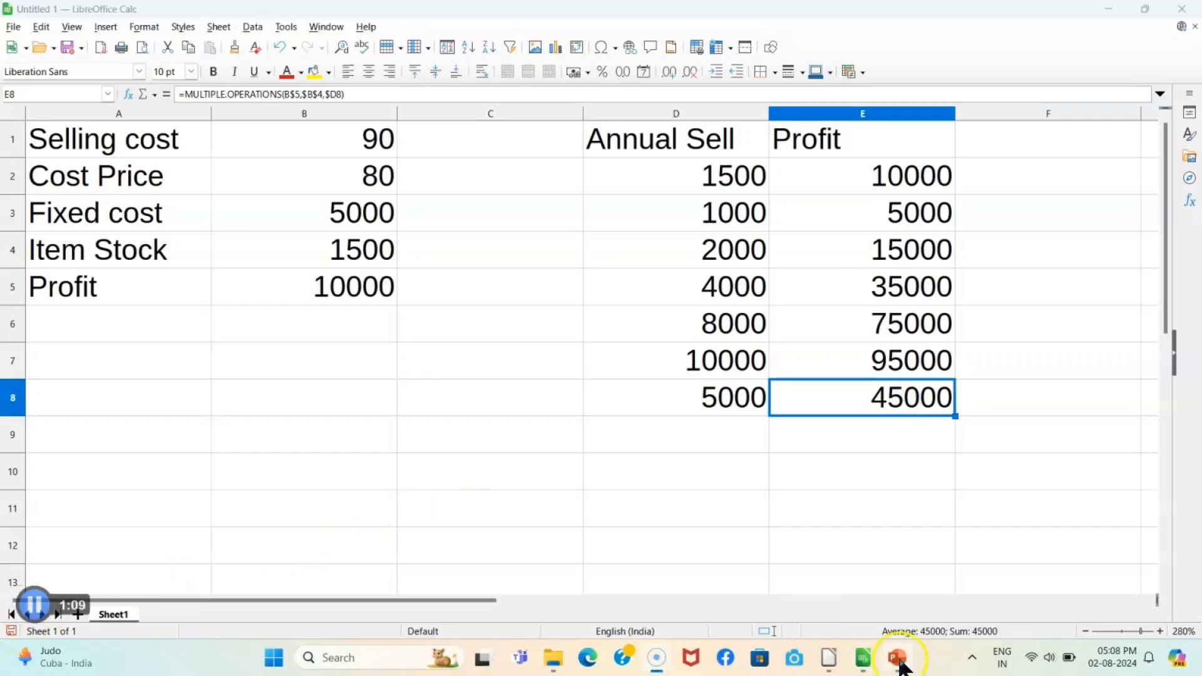
Step: Switch to PowerPoint and review slide 12, What-if Analysis Tool, highlighting the phrases about Multiple Operations
left_click(872, 657)
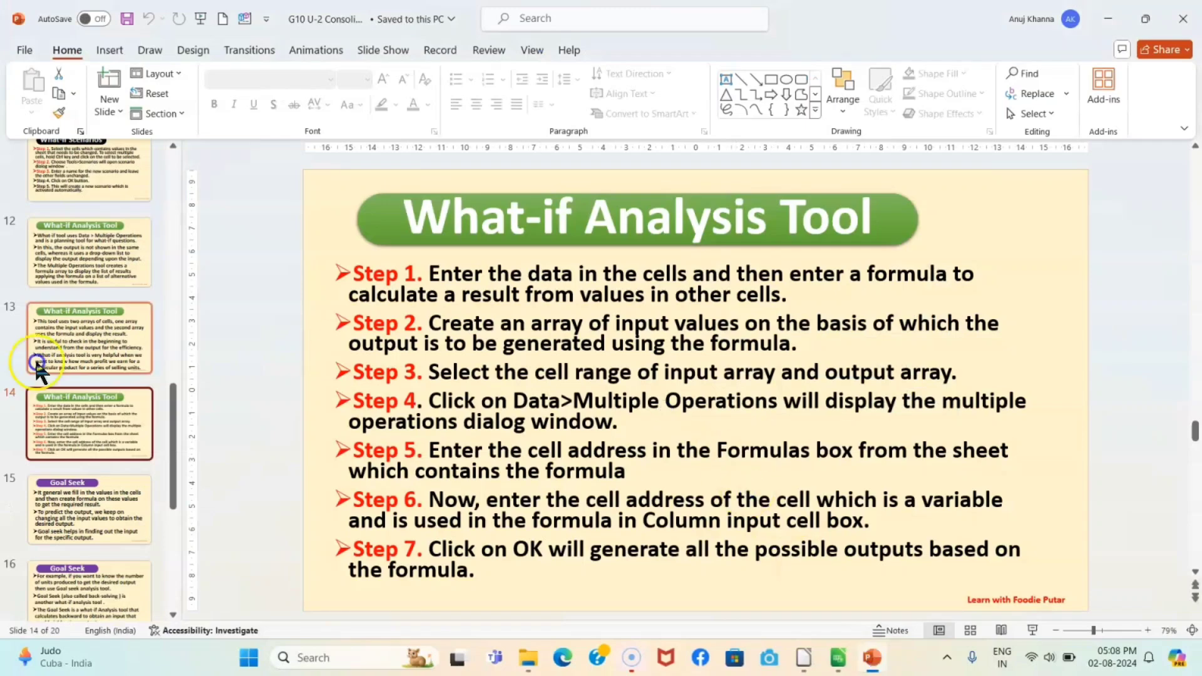
left_click(90, 249)
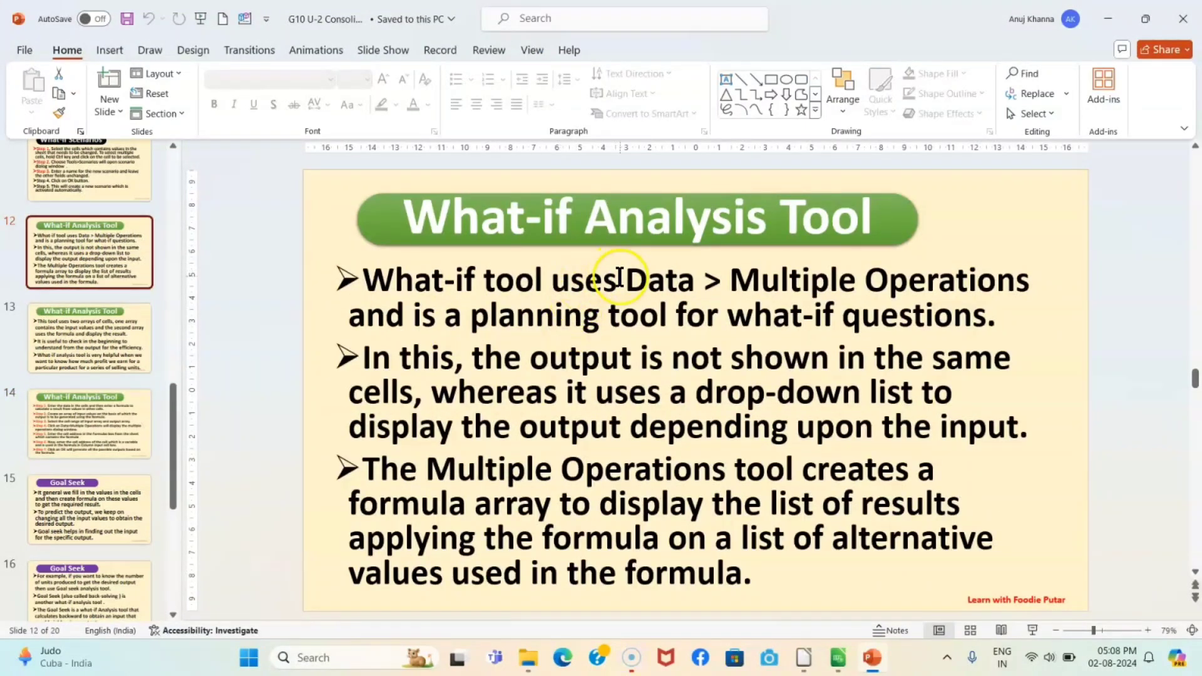
left_click_drag(622, 278, 968, 280)
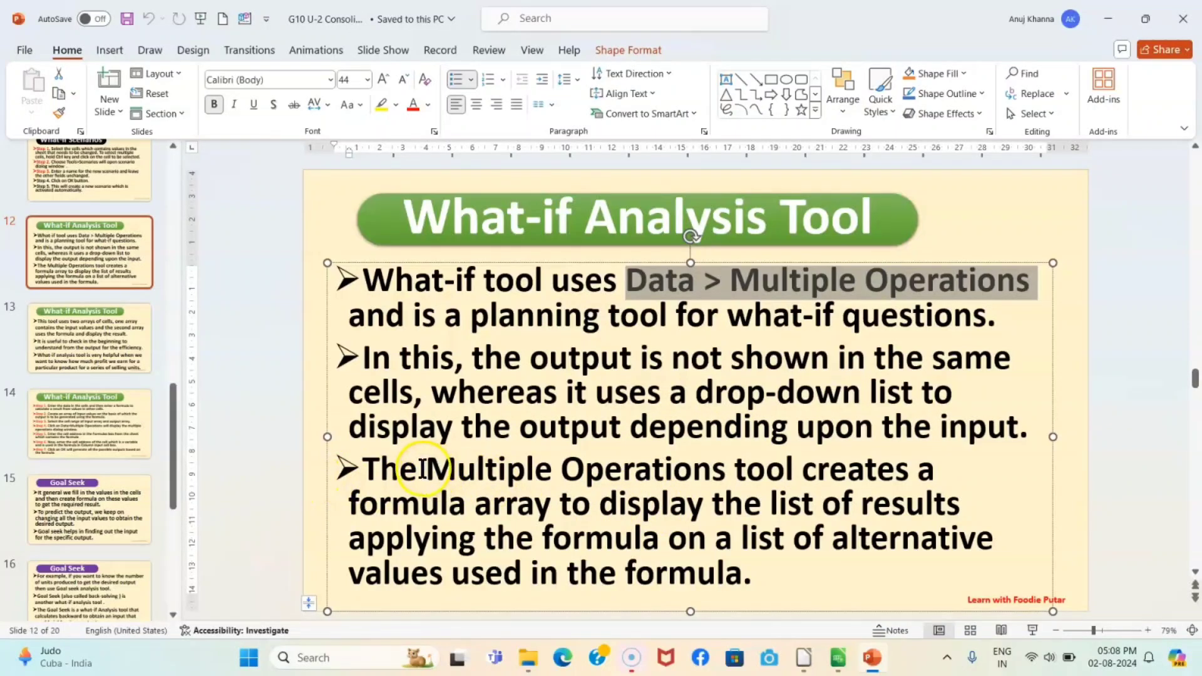
left_click_drag(427, 469, 824, 484)
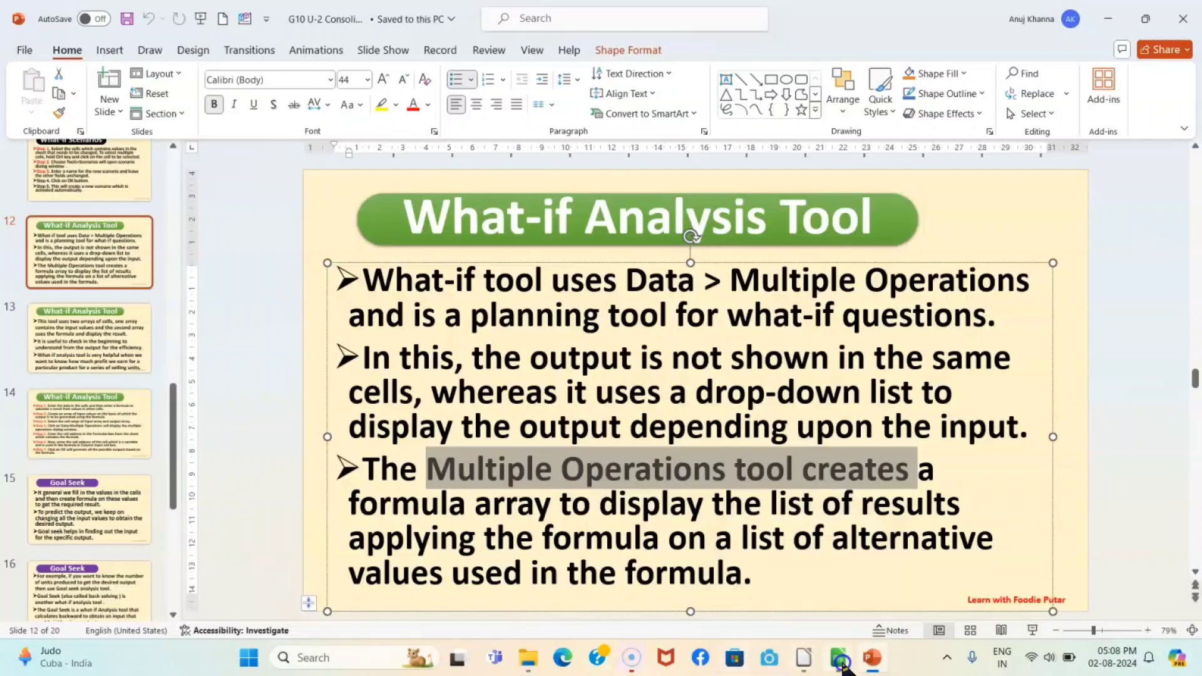
Step: Switch back to LibreOffice Calc and examine the input range D2:D8 and the output range E2:E8
left_click(838, 657)
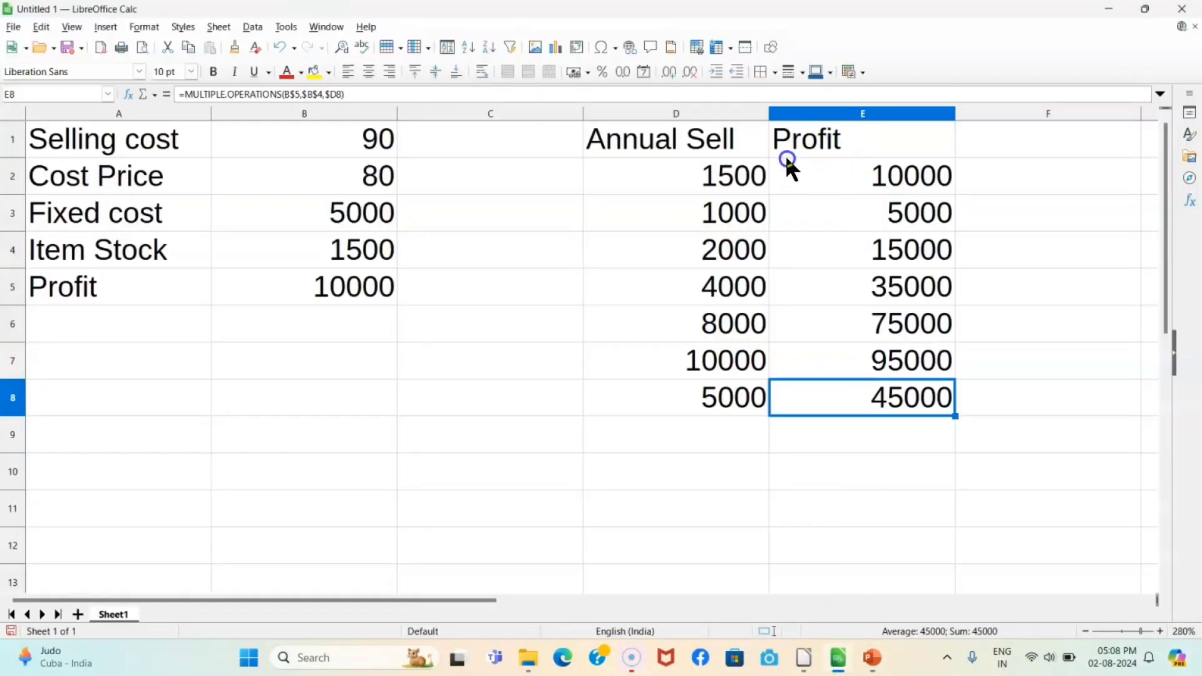
left_click_drag(673, 169, 715, 399)
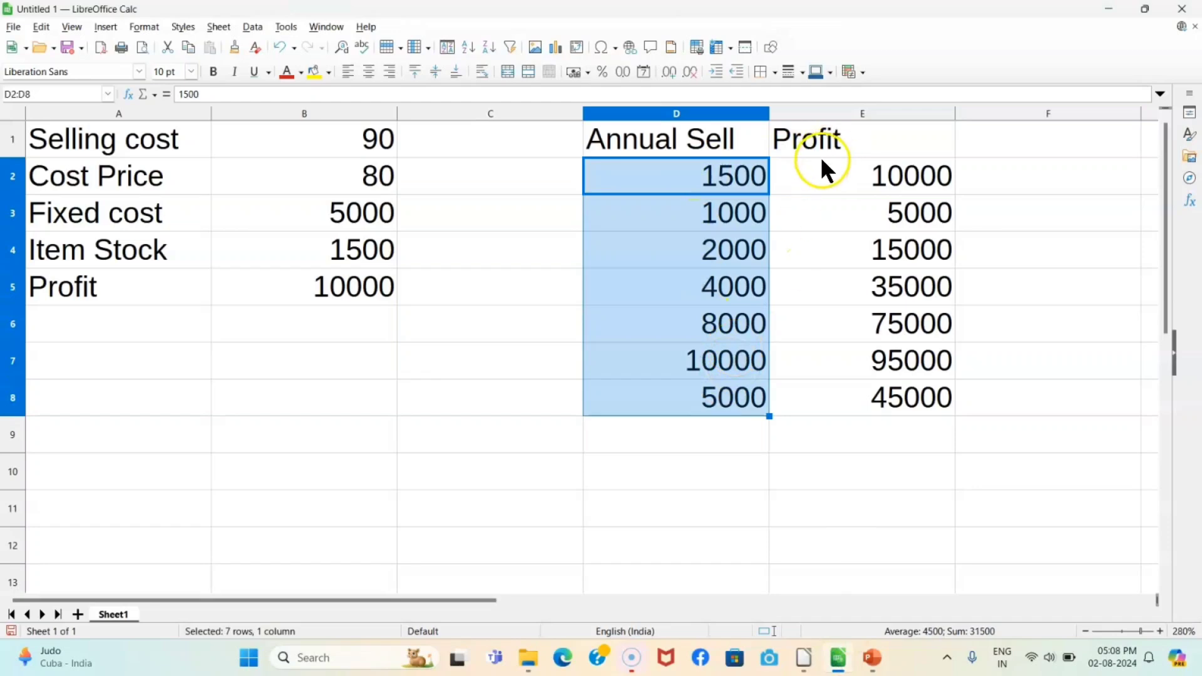
left_click_drag(824, 170, 835, 395)
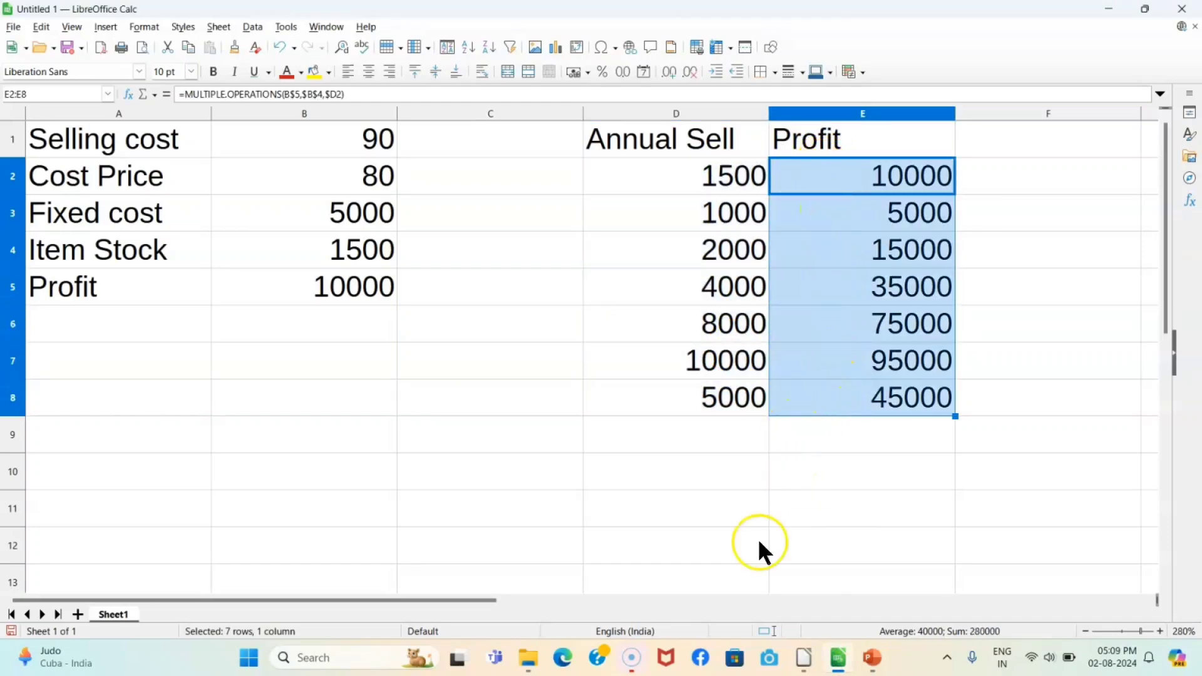
Step: Switch to PowerPoint and start the slide show from slide 15, Goal Seek
left_click(872, 662)
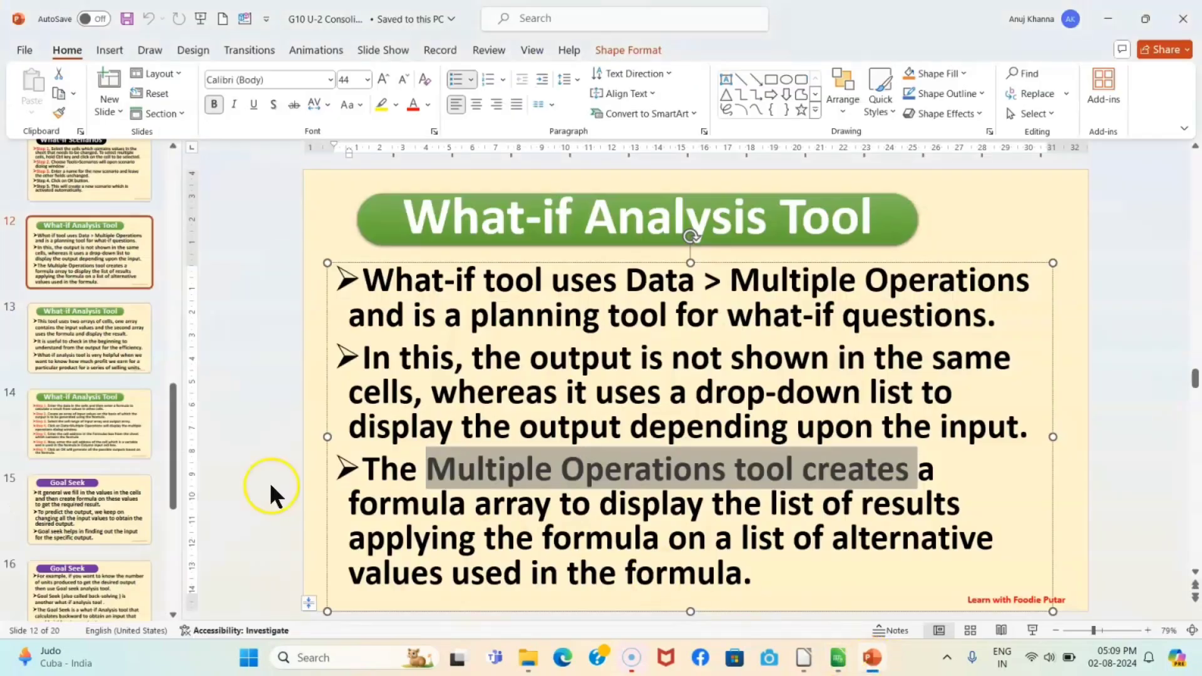
left_click(114, 514)
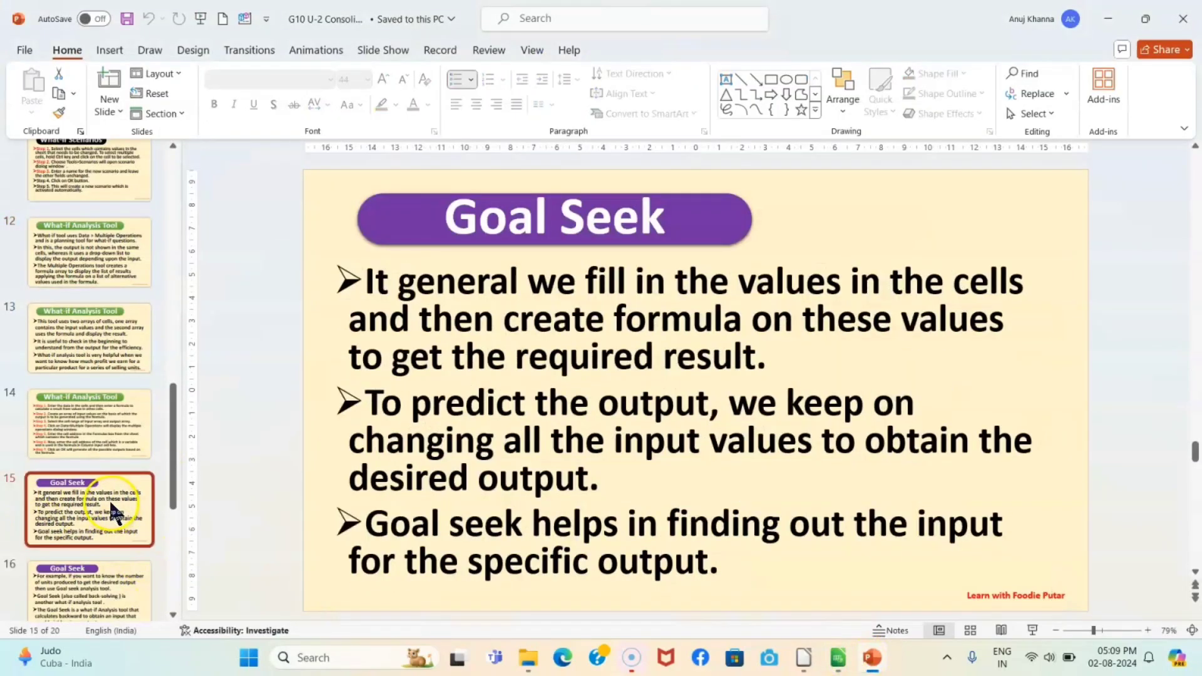
key("shift+F5")
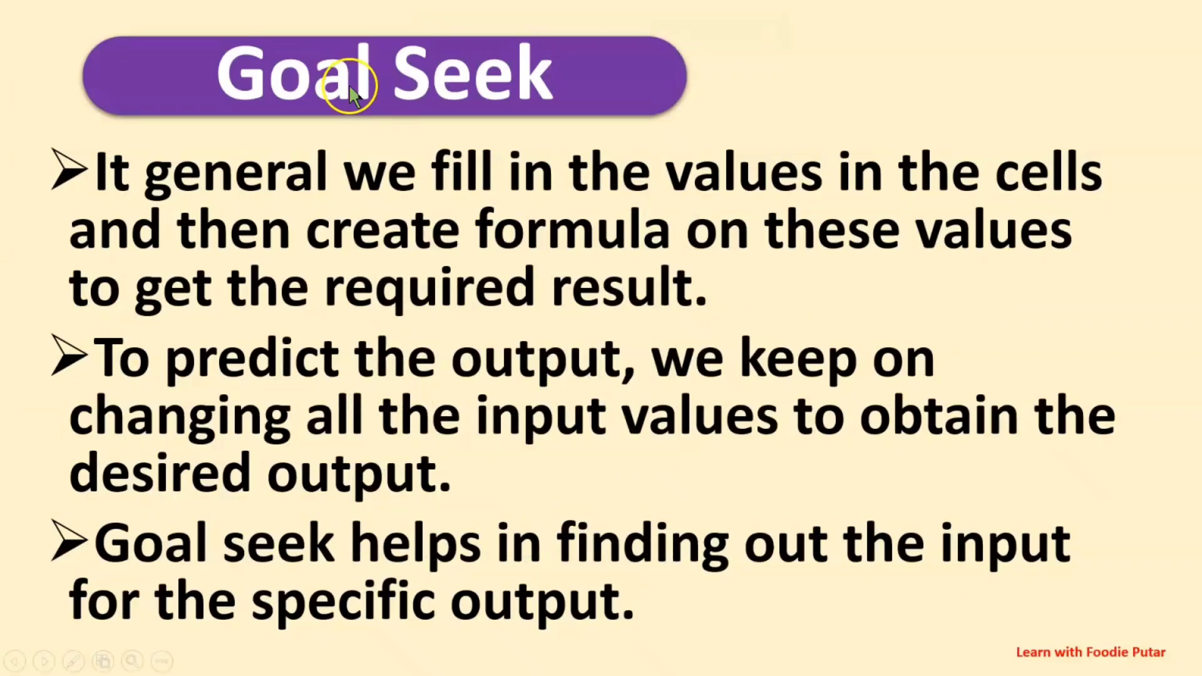
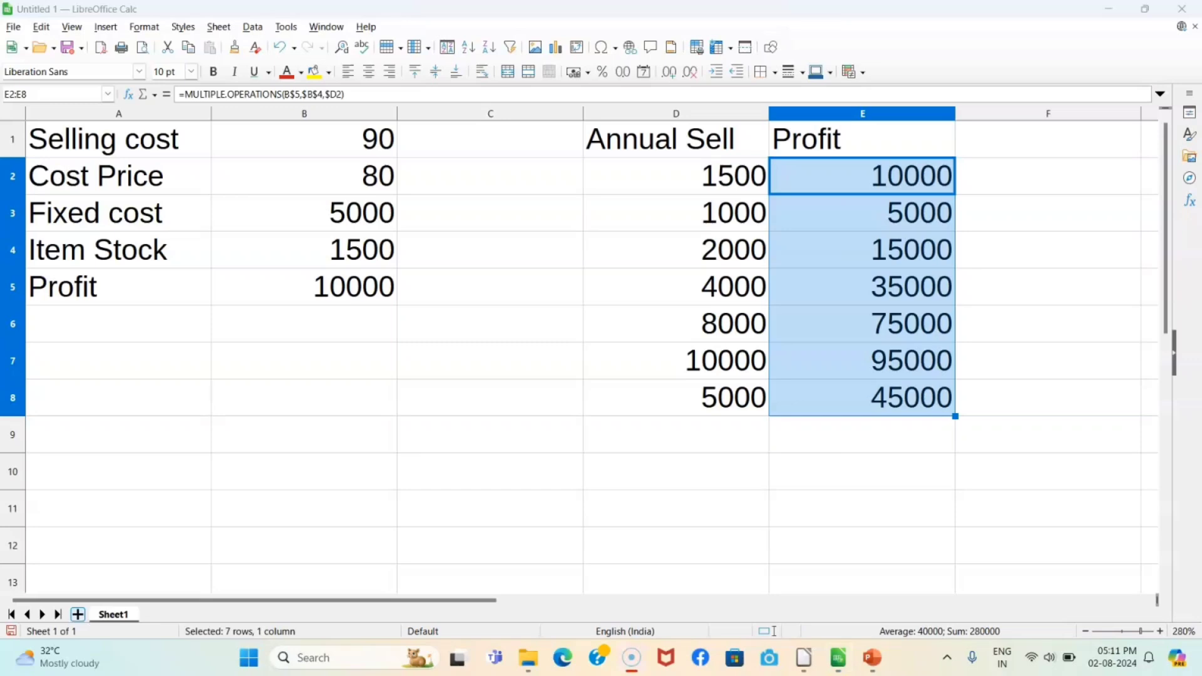
Step: Add a new sheet and enter the headers Subject in A1 and marks in B1
left_click(78, 614)
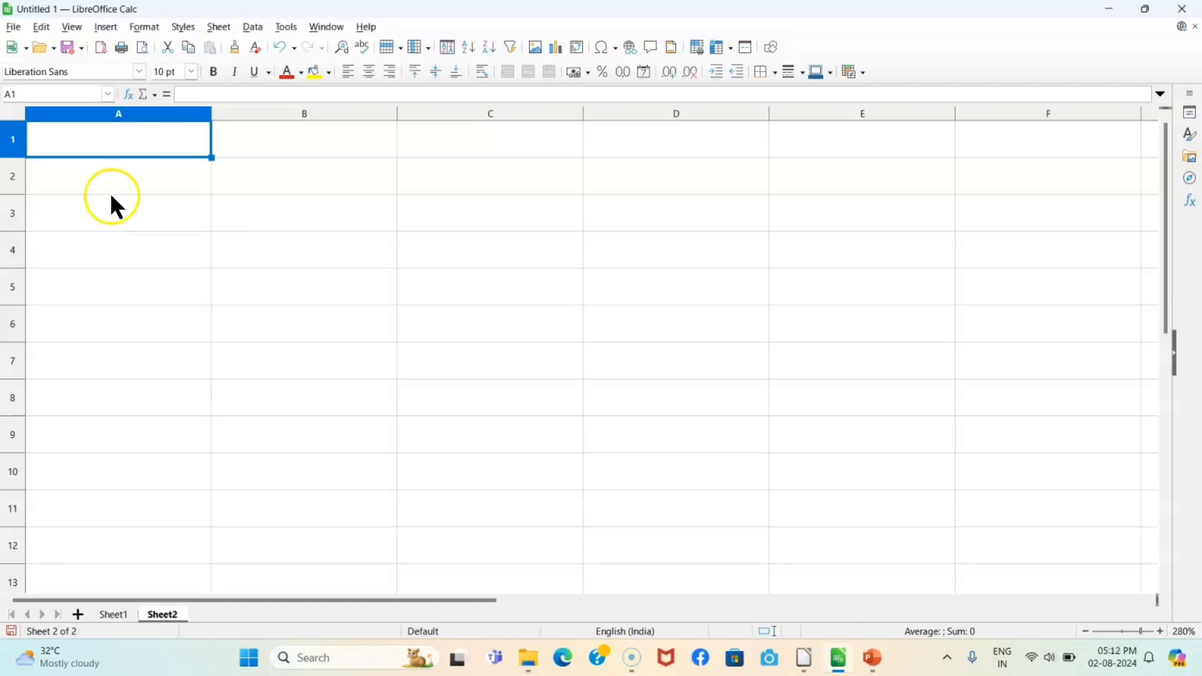
type("S")
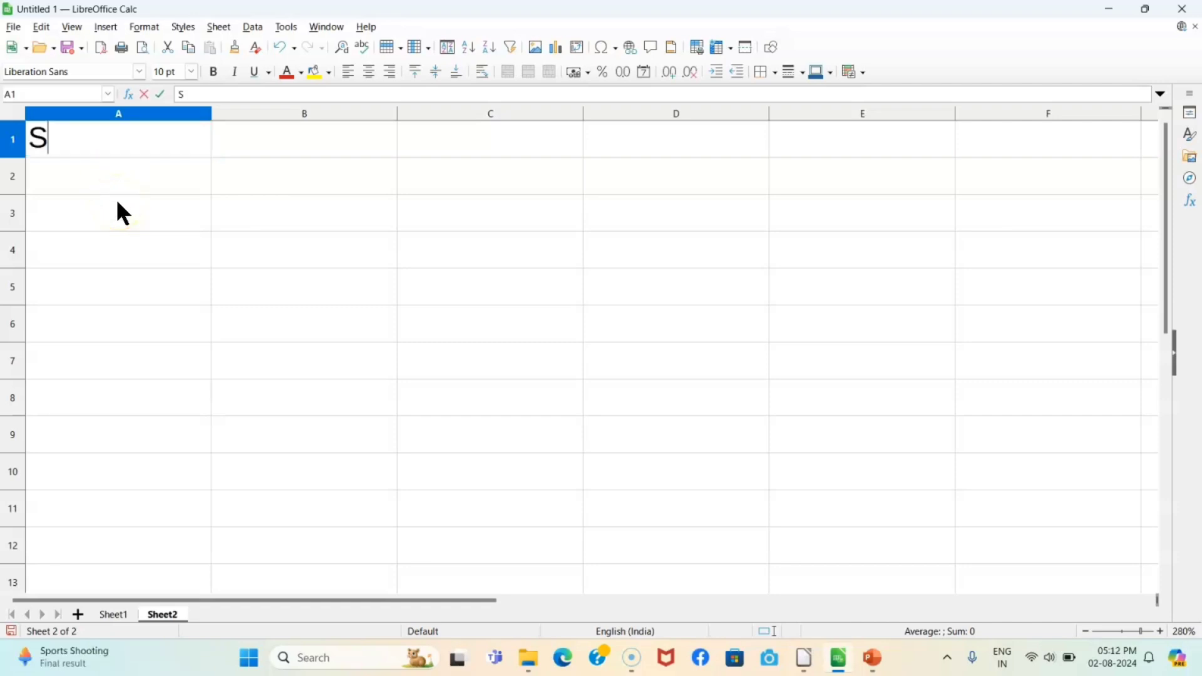
type("ubject")
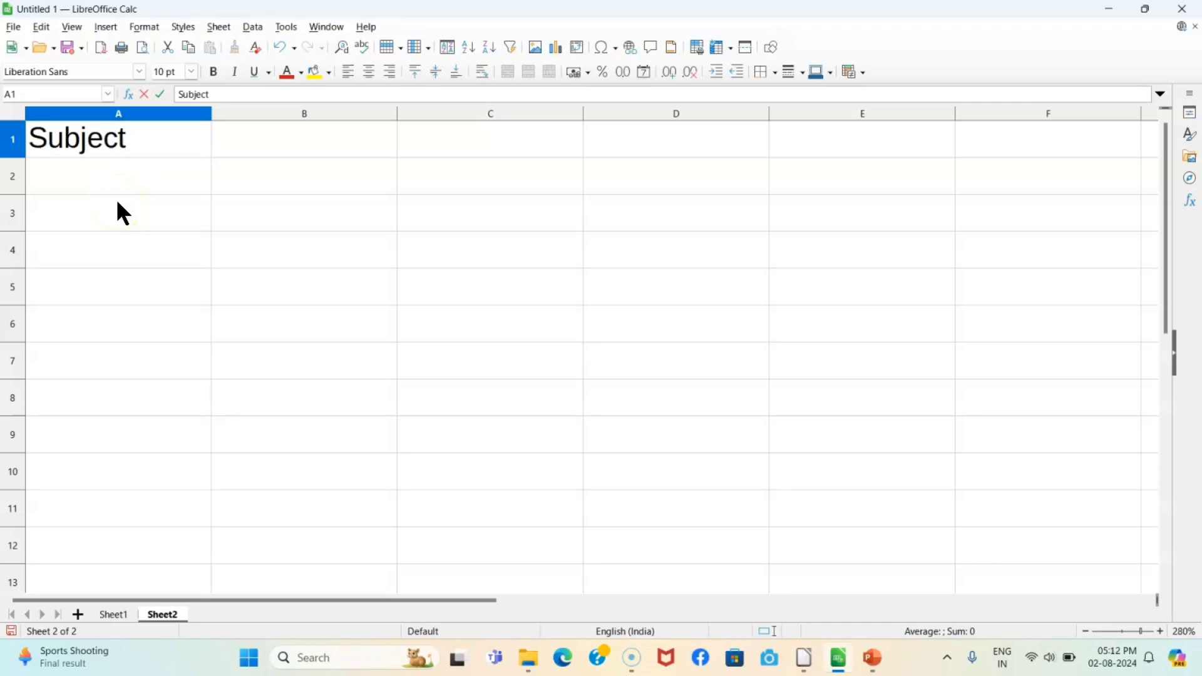
key("Tab")
type("ma")
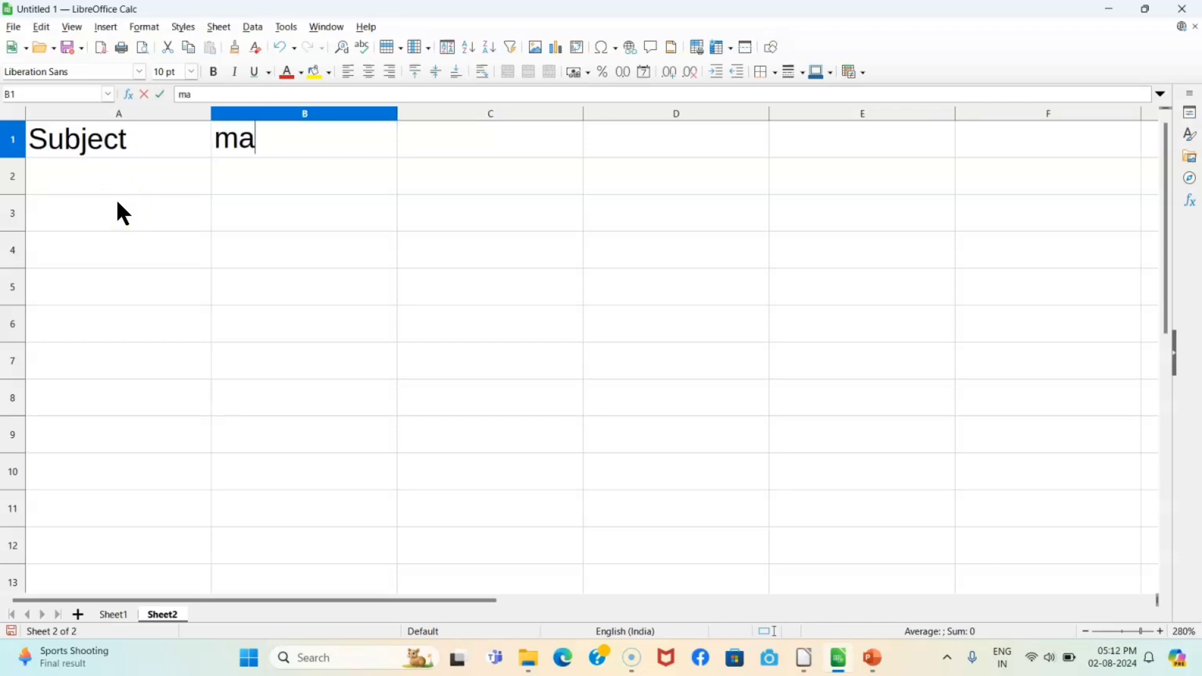
type("rks")
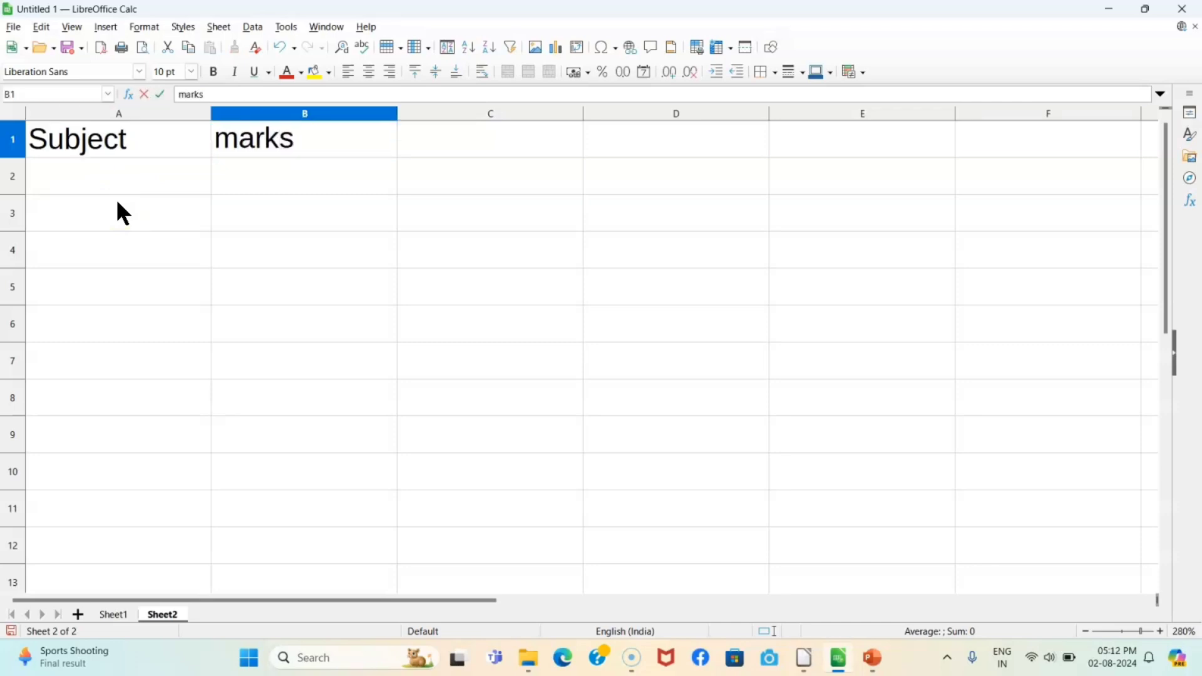
key("Return")
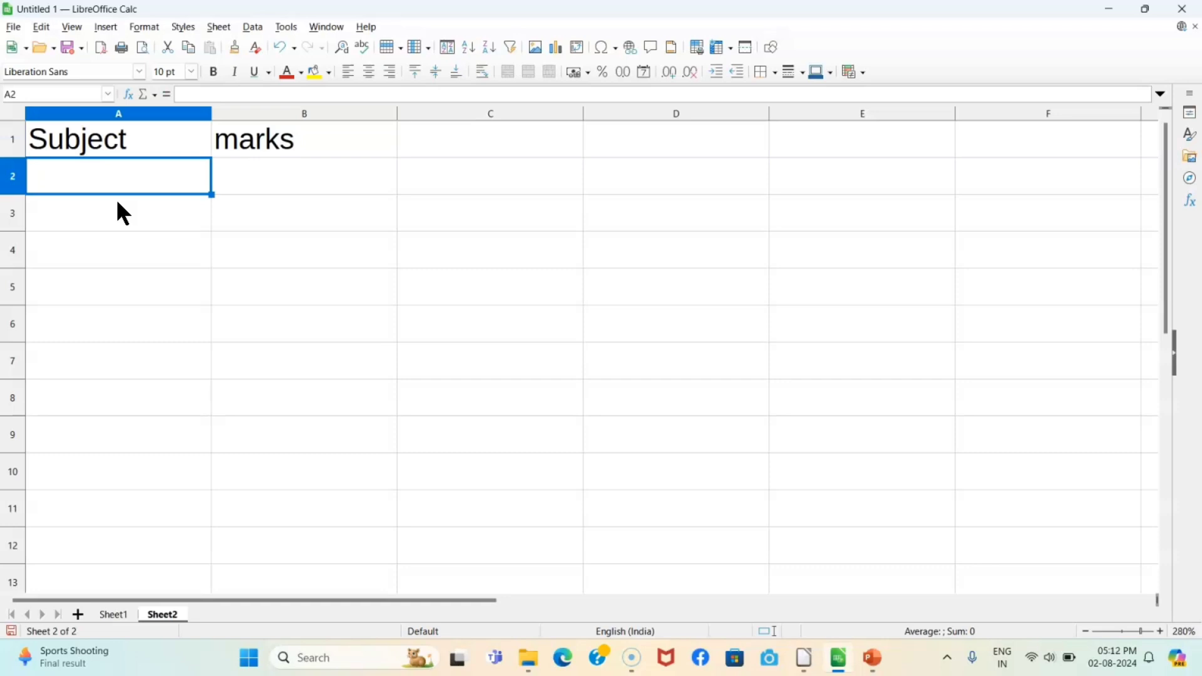
Step: List the subjects Hindi, English, Maths, S.St. and Science in A2:A6
type("Hindi")
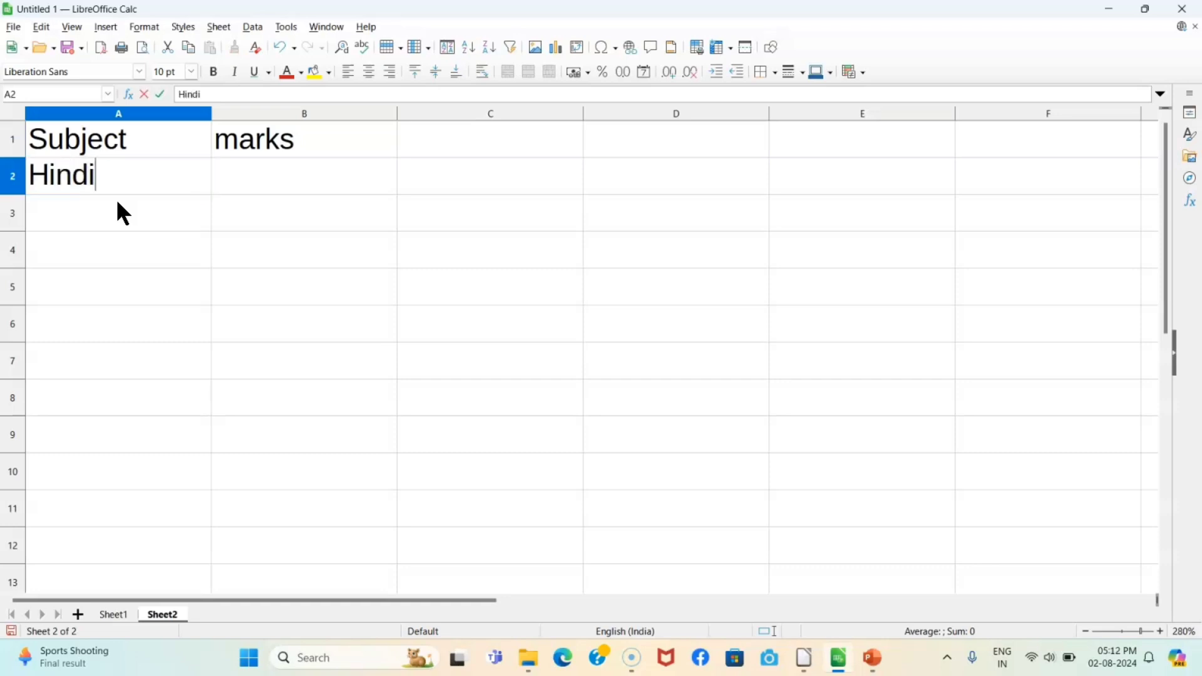
key("Return")
type("Engli")
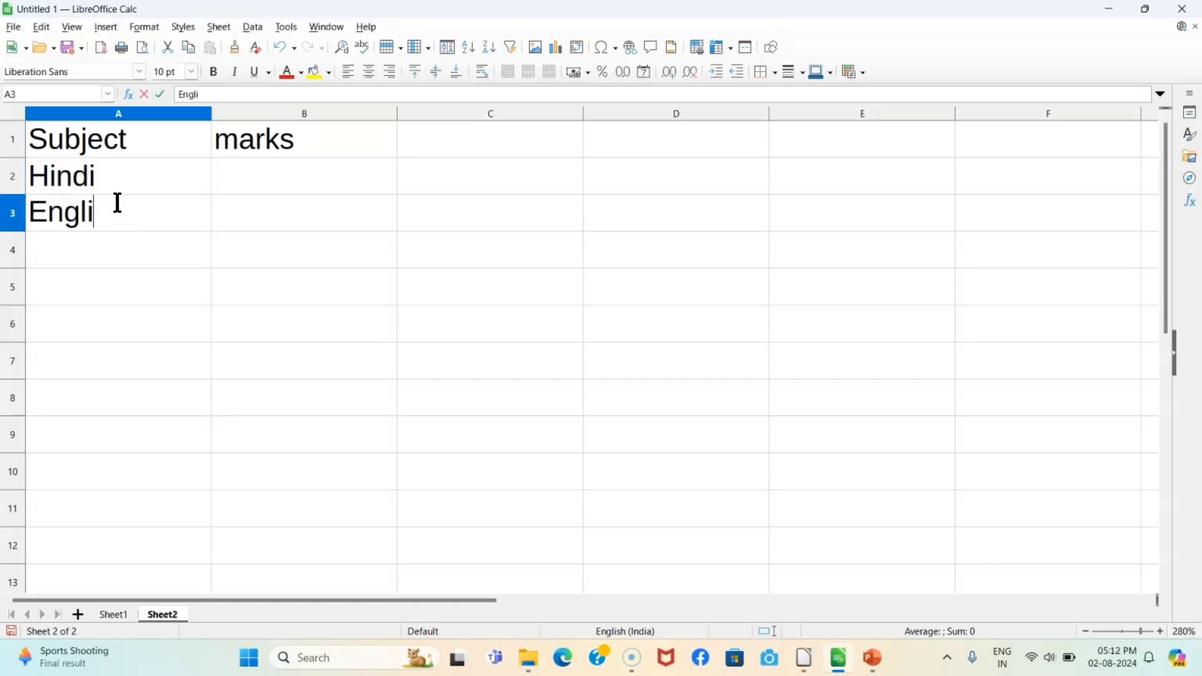
type("sh")
key("Return")
type("M")
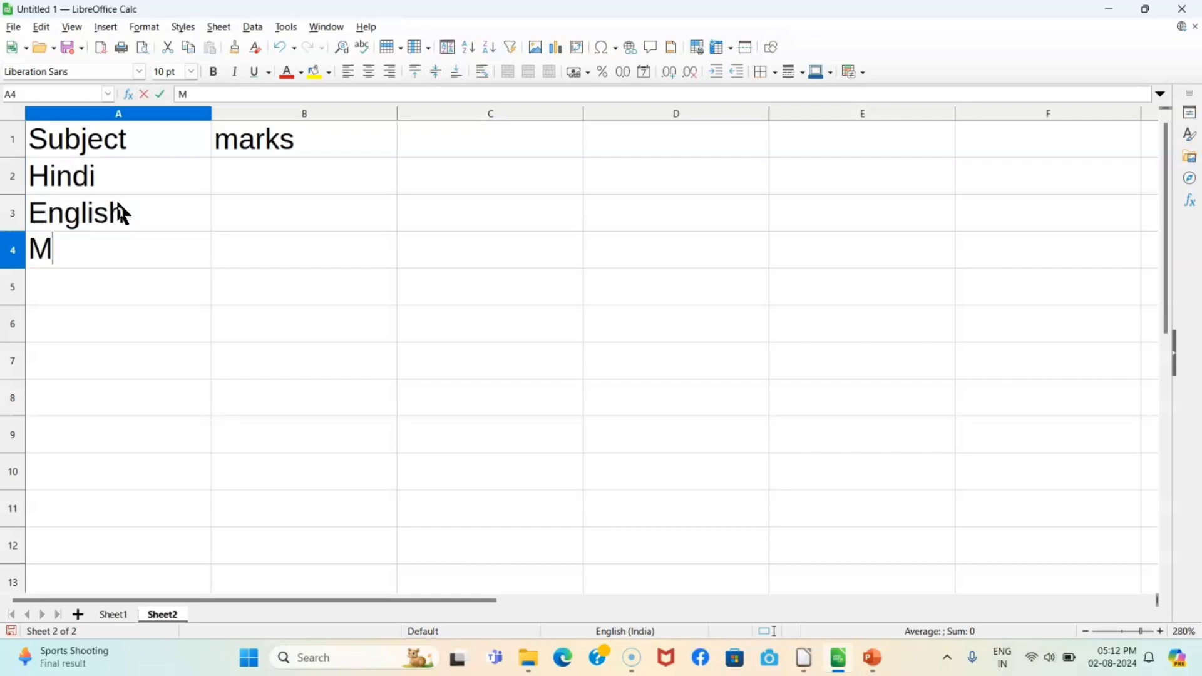
type("aths")
key("Return")
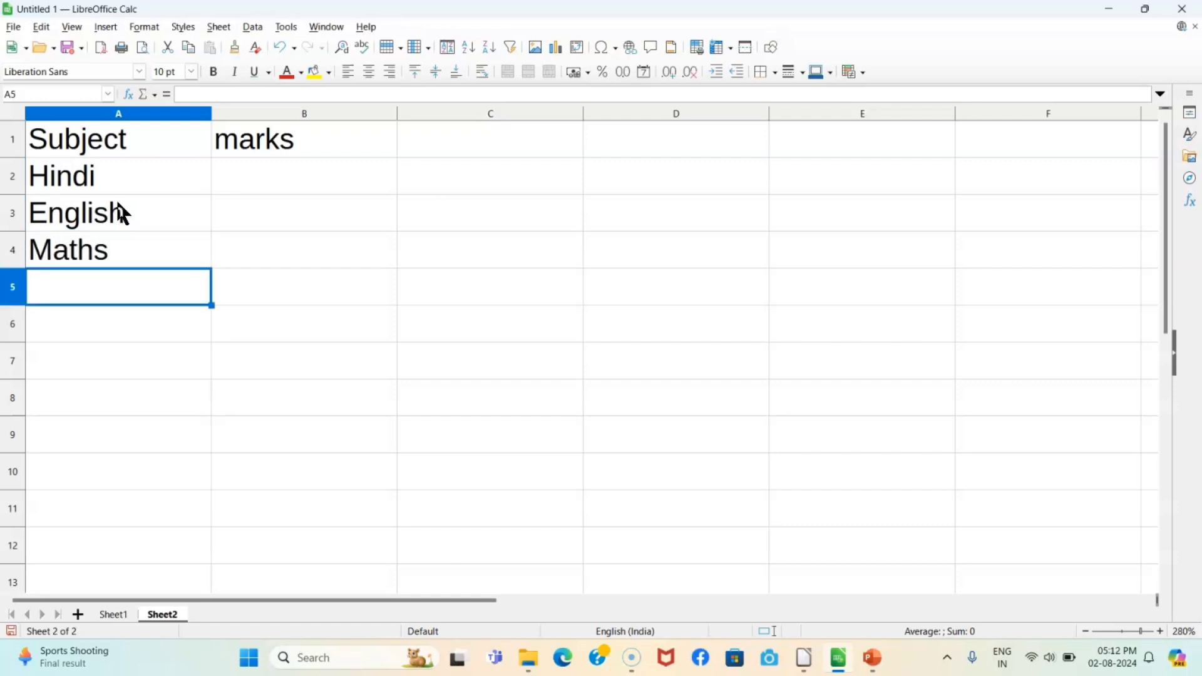
type("S.St")
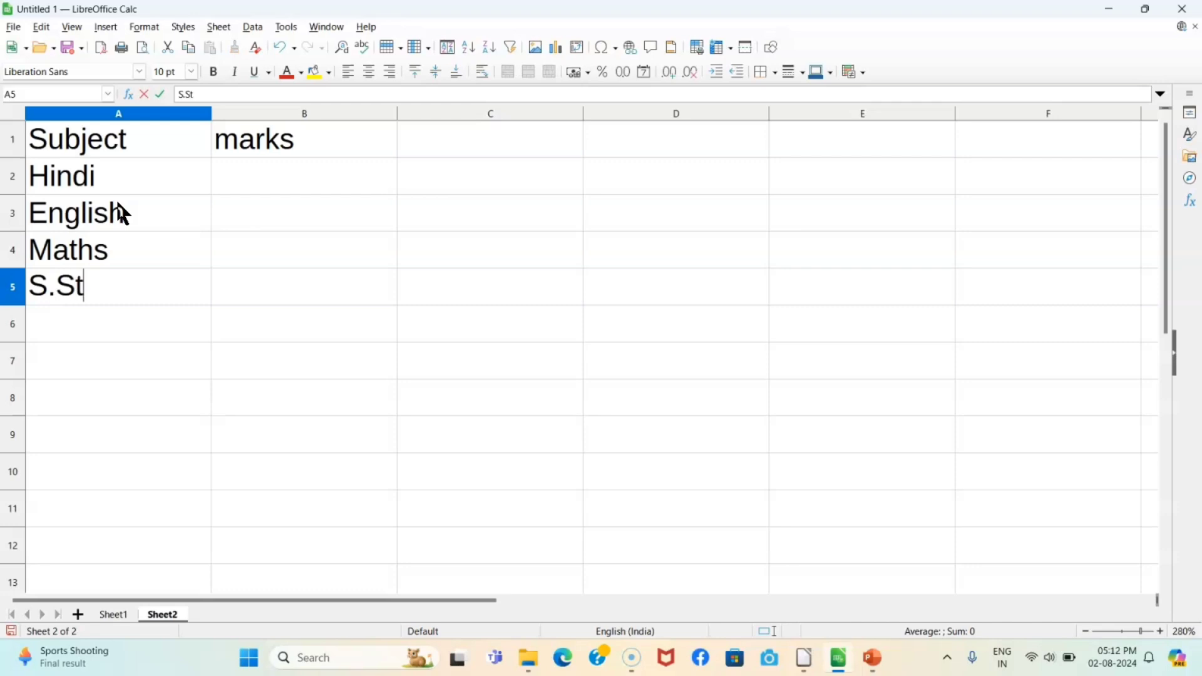
type(".")
key("Return")
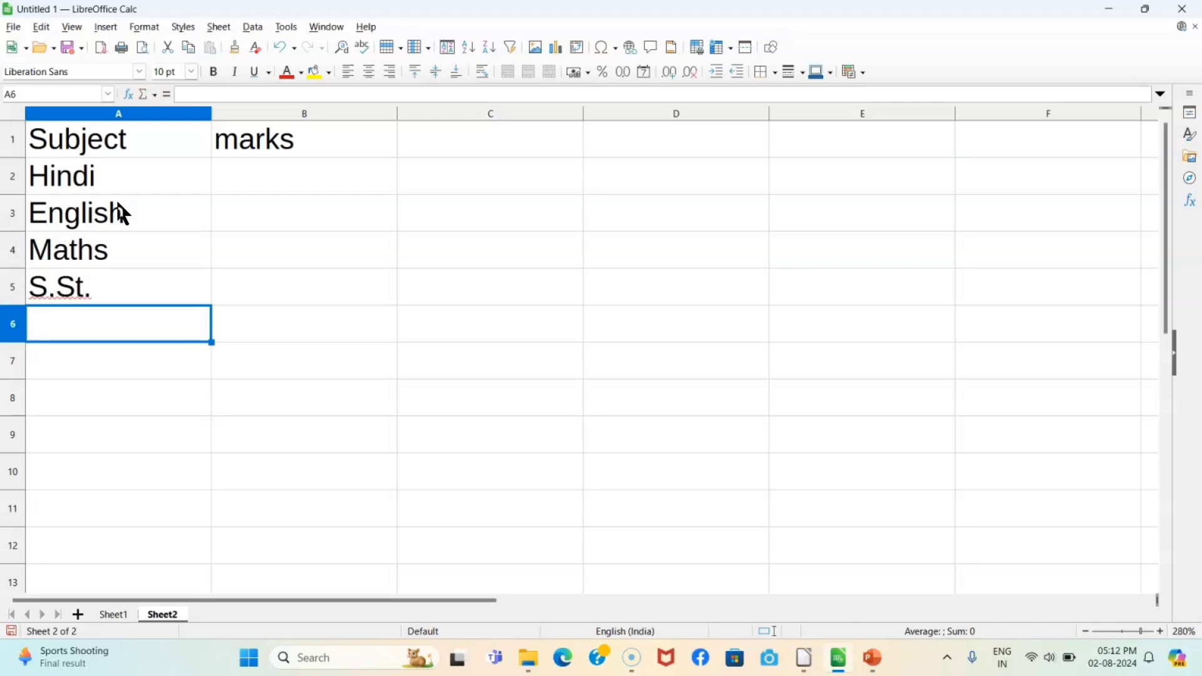
type("Scien")
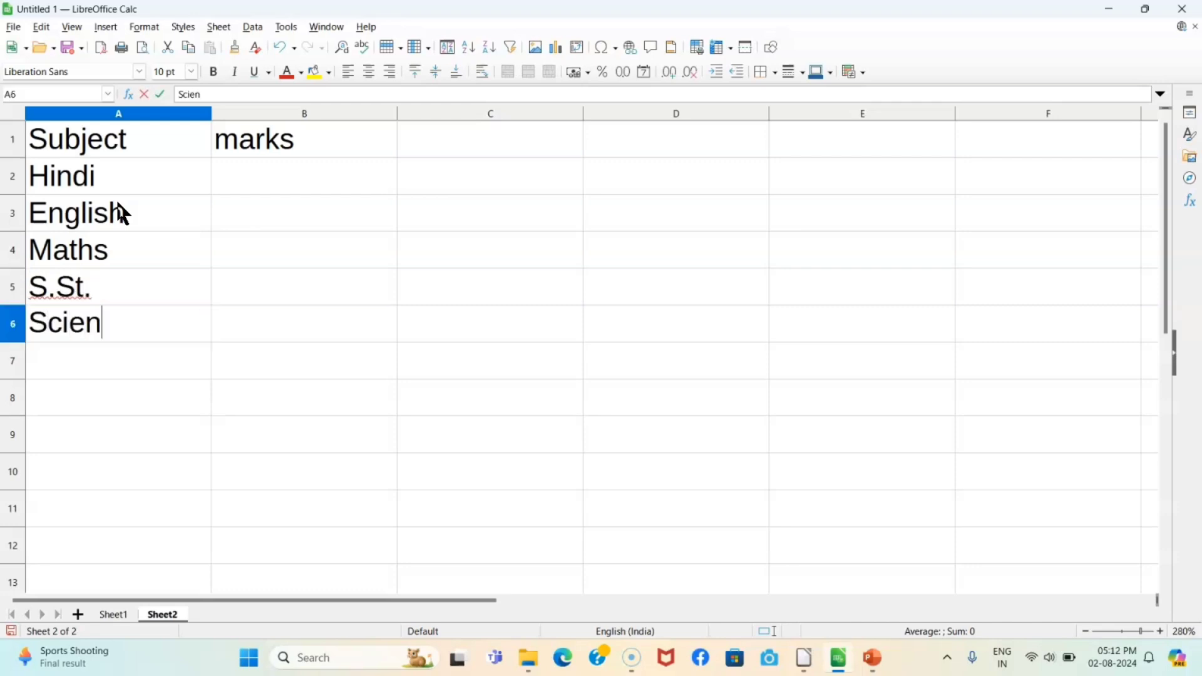
type("ce")
Step: Enter the marks 70, 80, 50, 75 and 70 for the five subjects in B2:B6
left_click(246, 166)
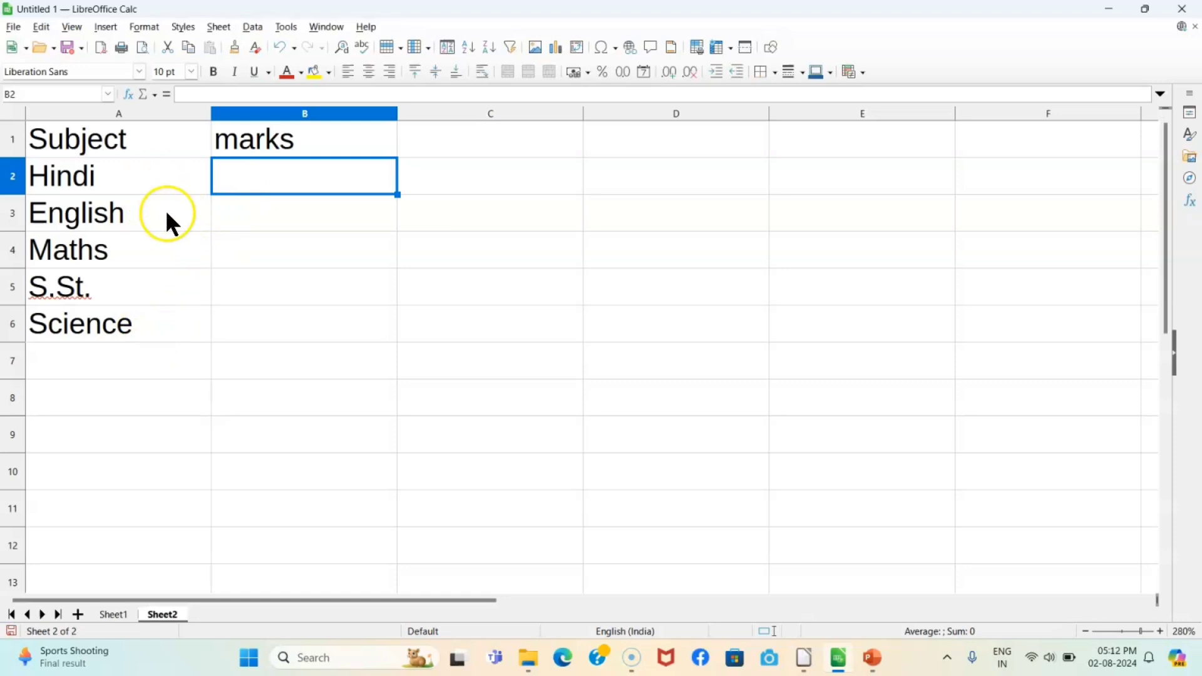
left_click(263, 327)
left_click(283, 171)
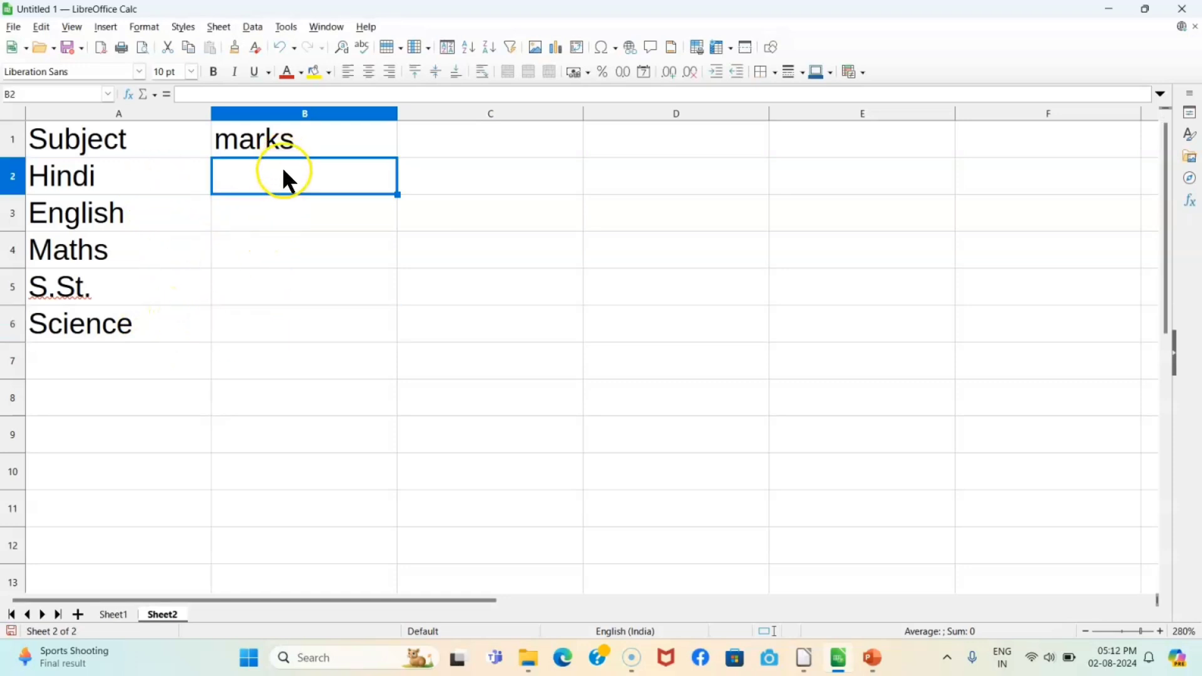
type("70")
left_click(289, 207)
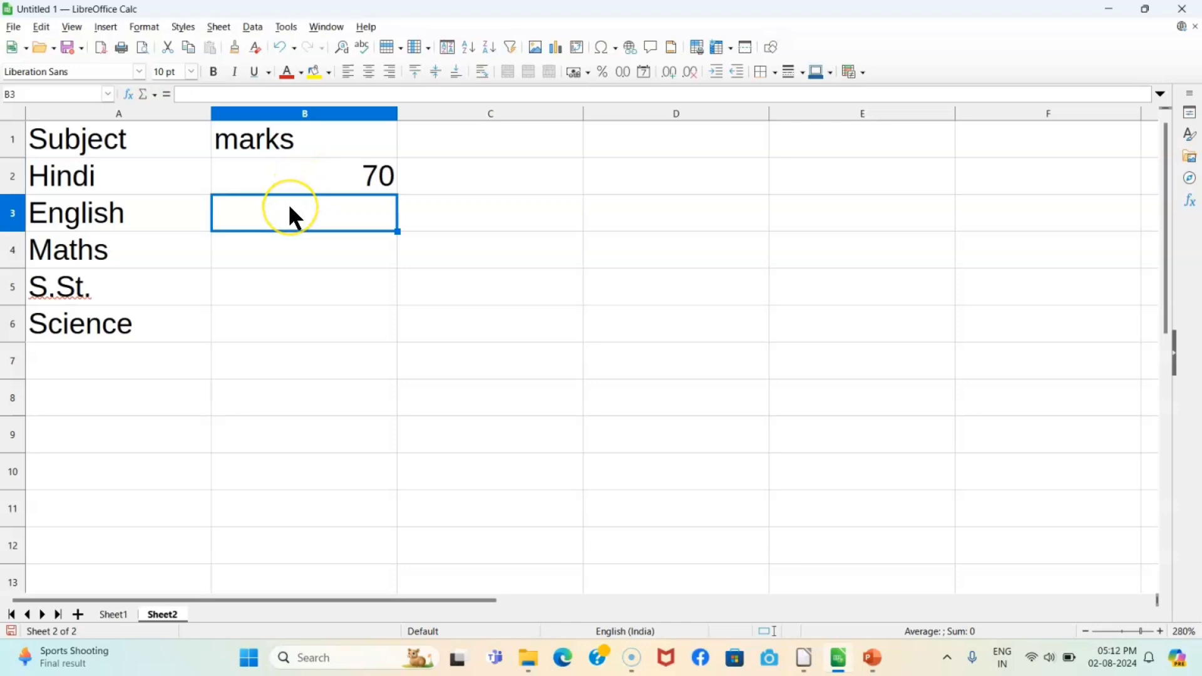
type("80")
left_click(288, 239)
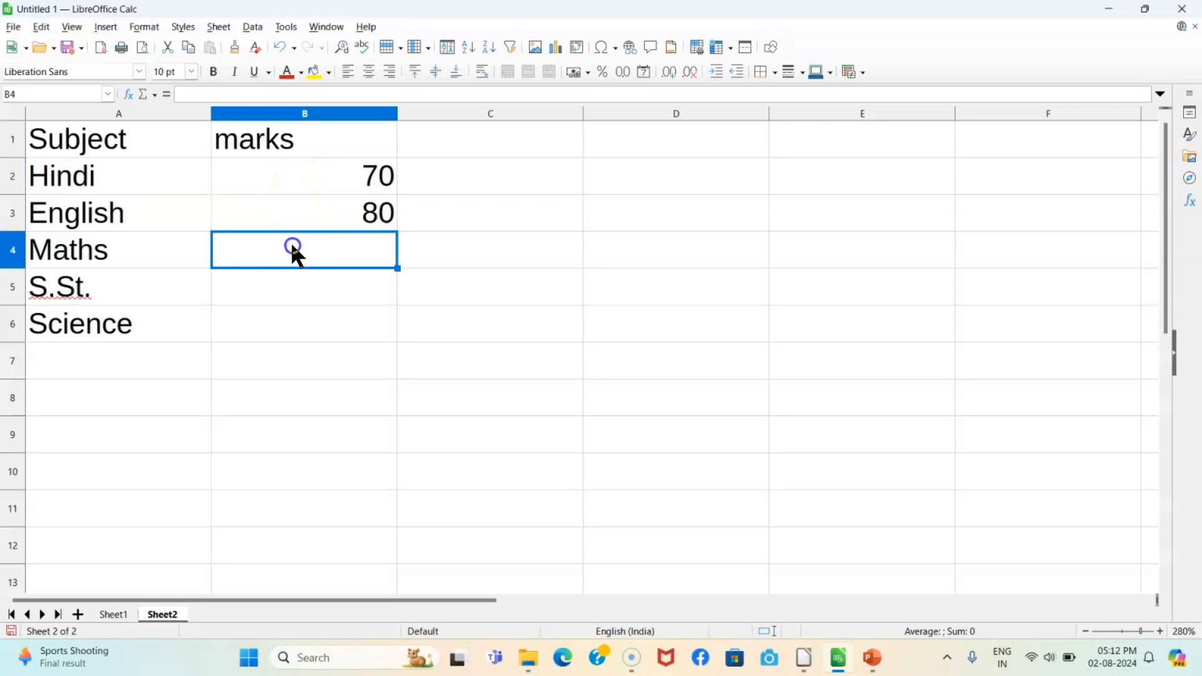
type("50")
left_click(307, 287)
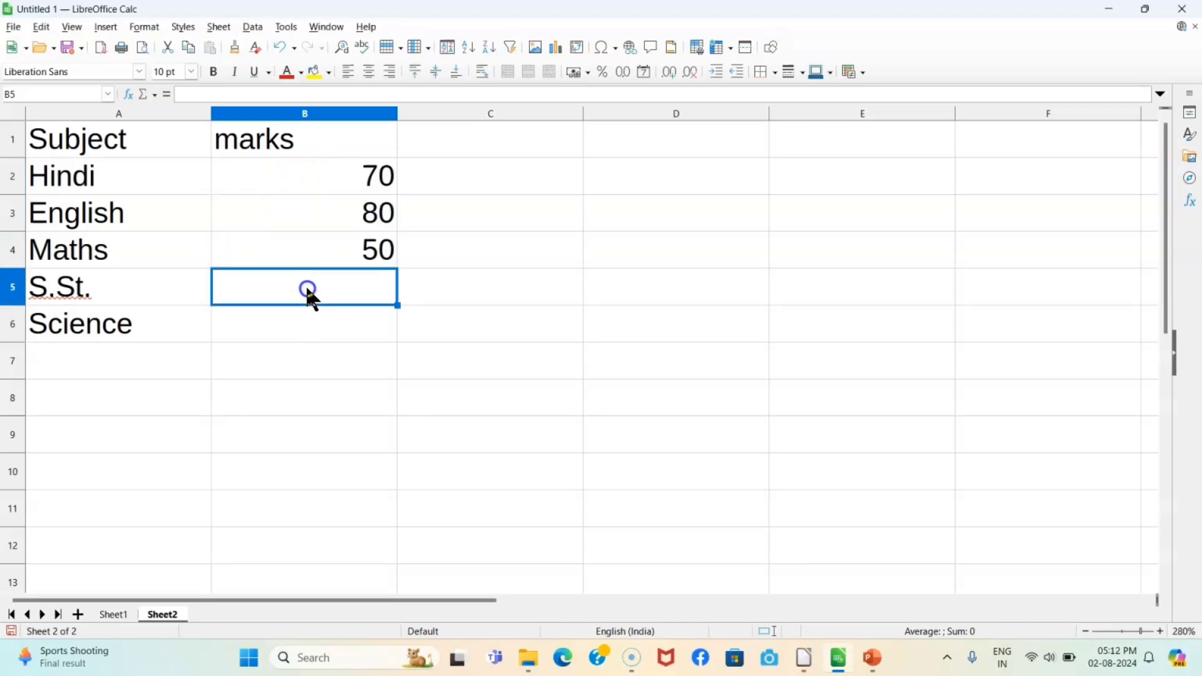
type("75")
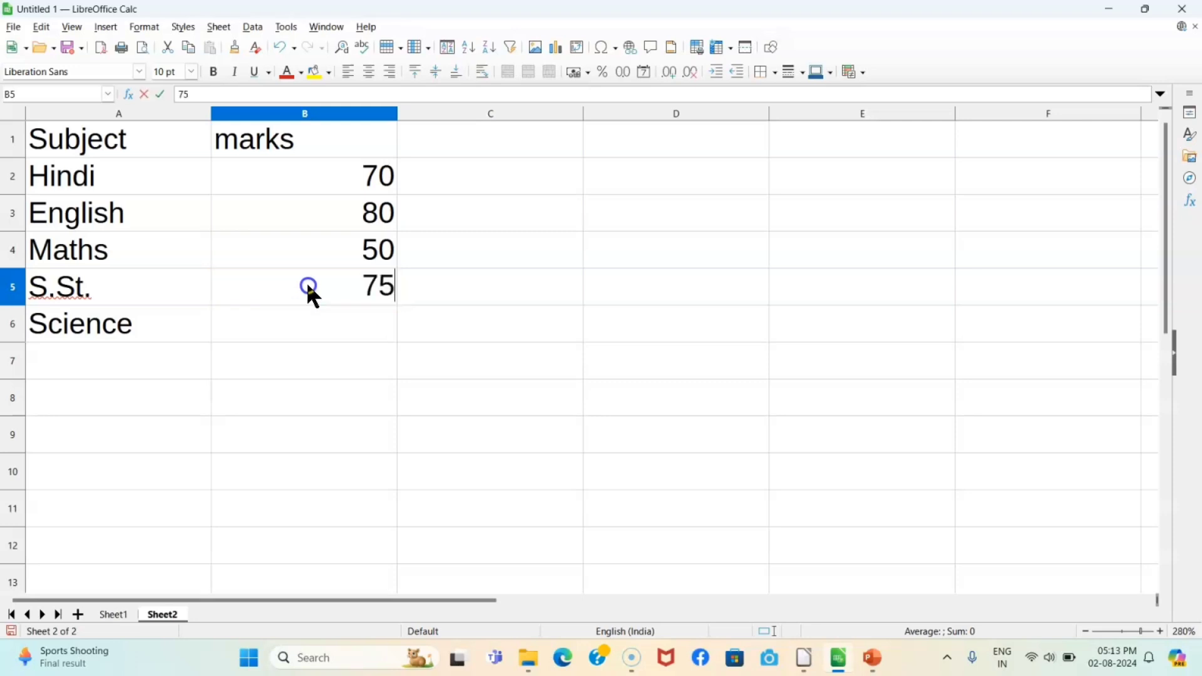
left_click(299, 327)
type("70")
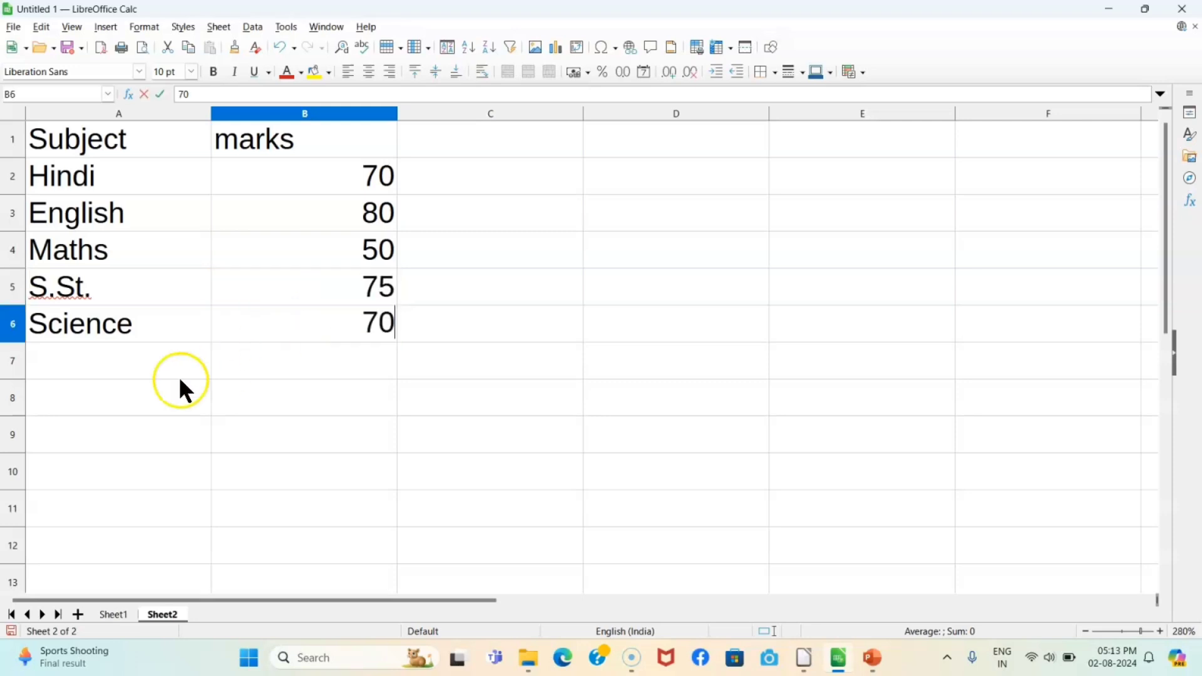
left_click(84, 363)
type("a")
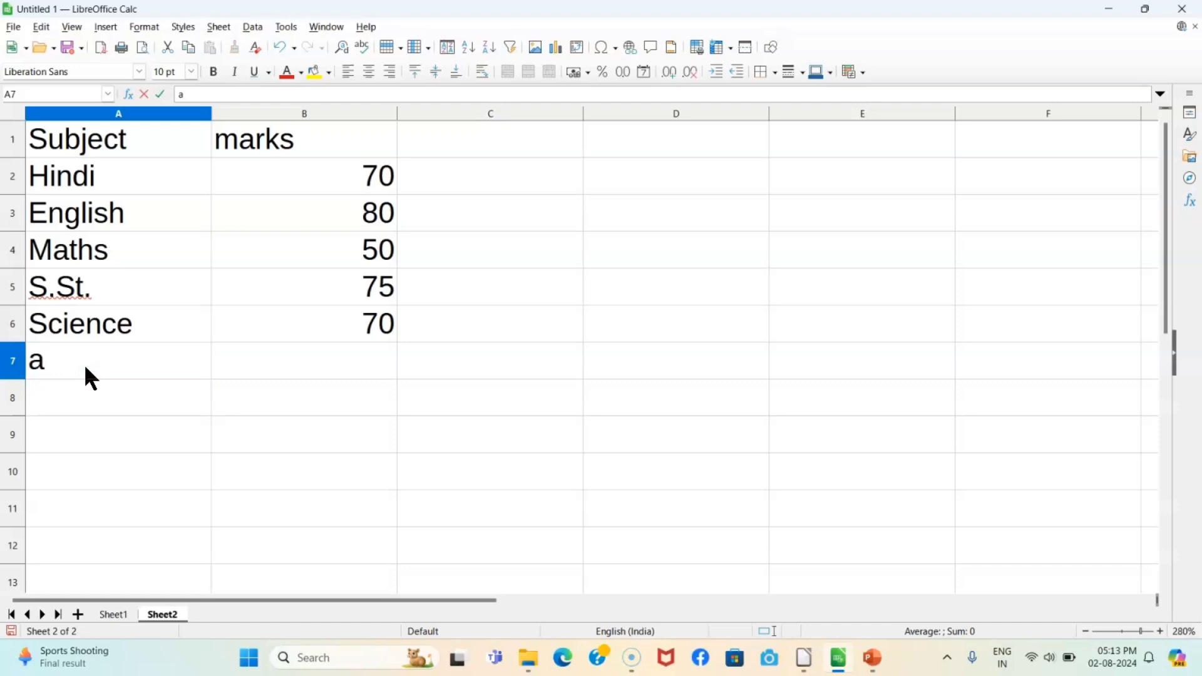
type("gg")
key("Tab")
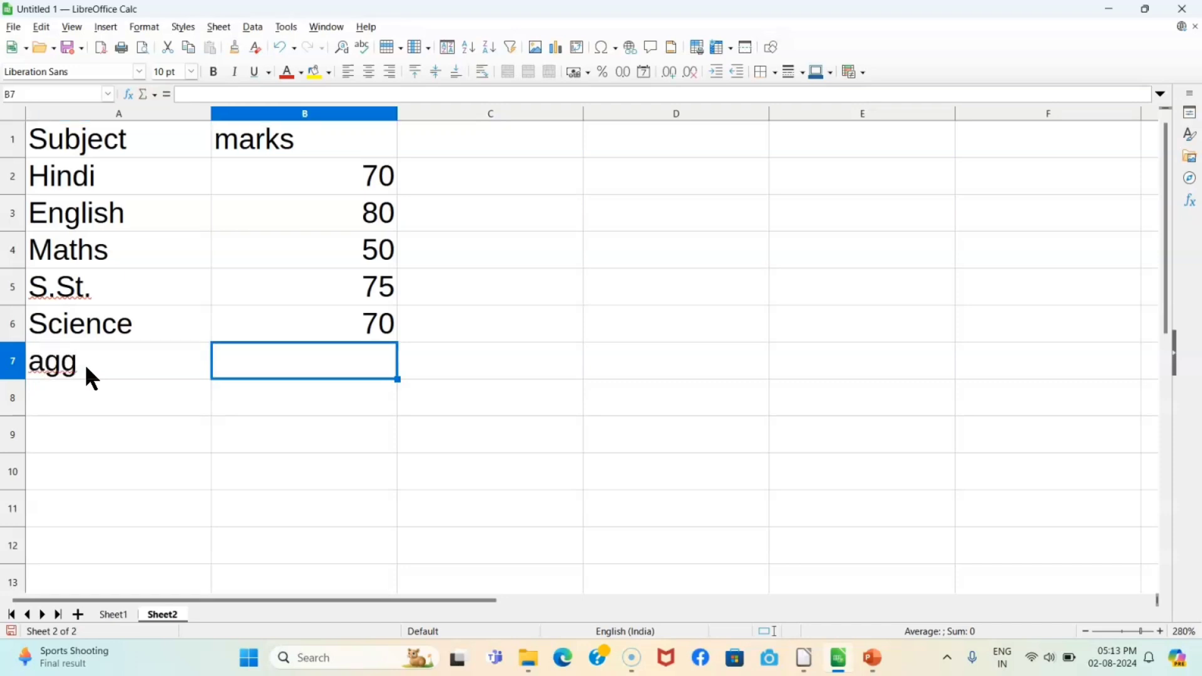
Step: Label the row below Science as Average in cell A7
left_click(86, 367)
type("A")
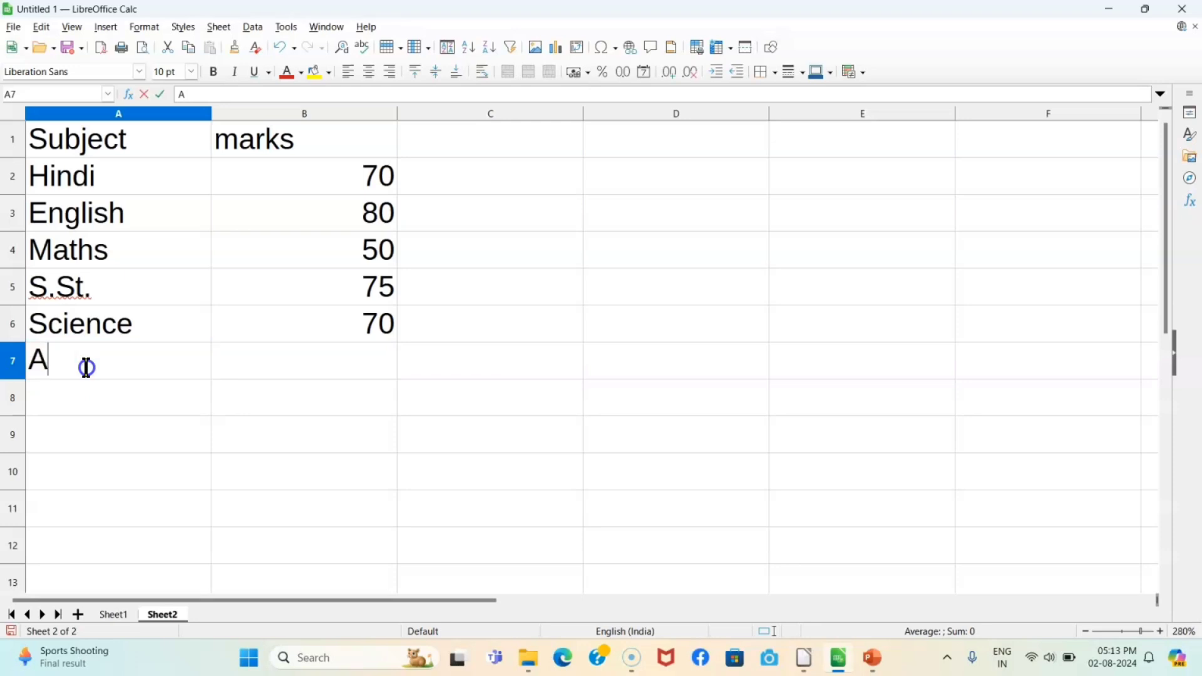
type("verage")
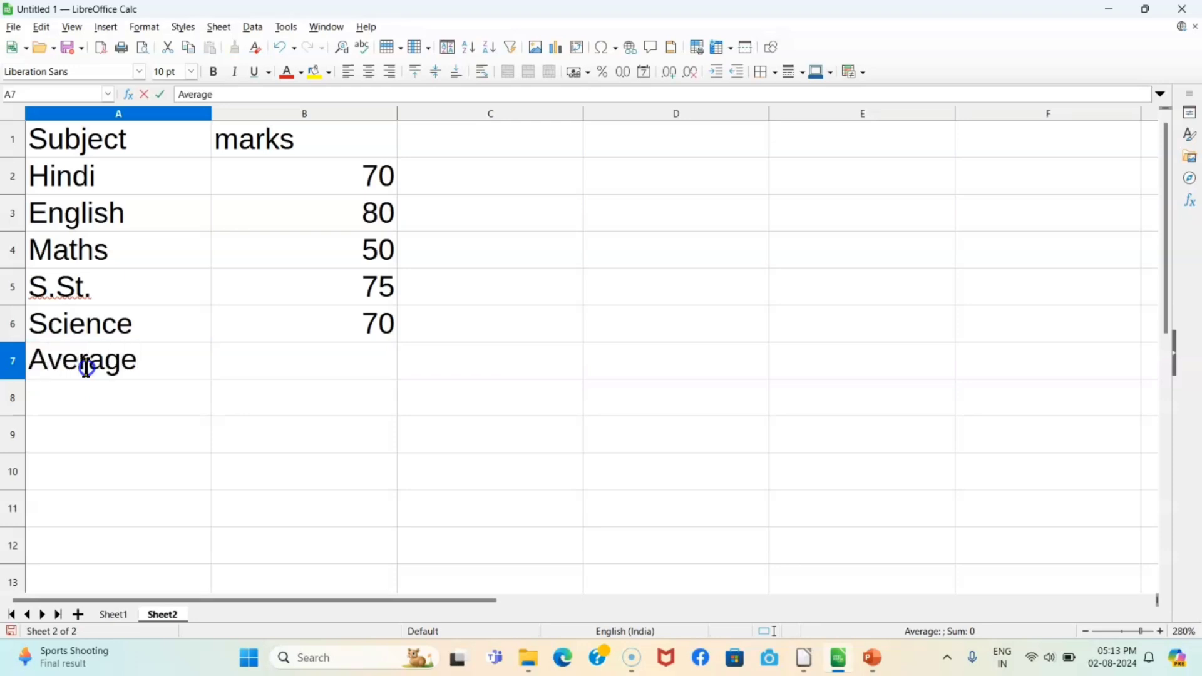
key("Tab")
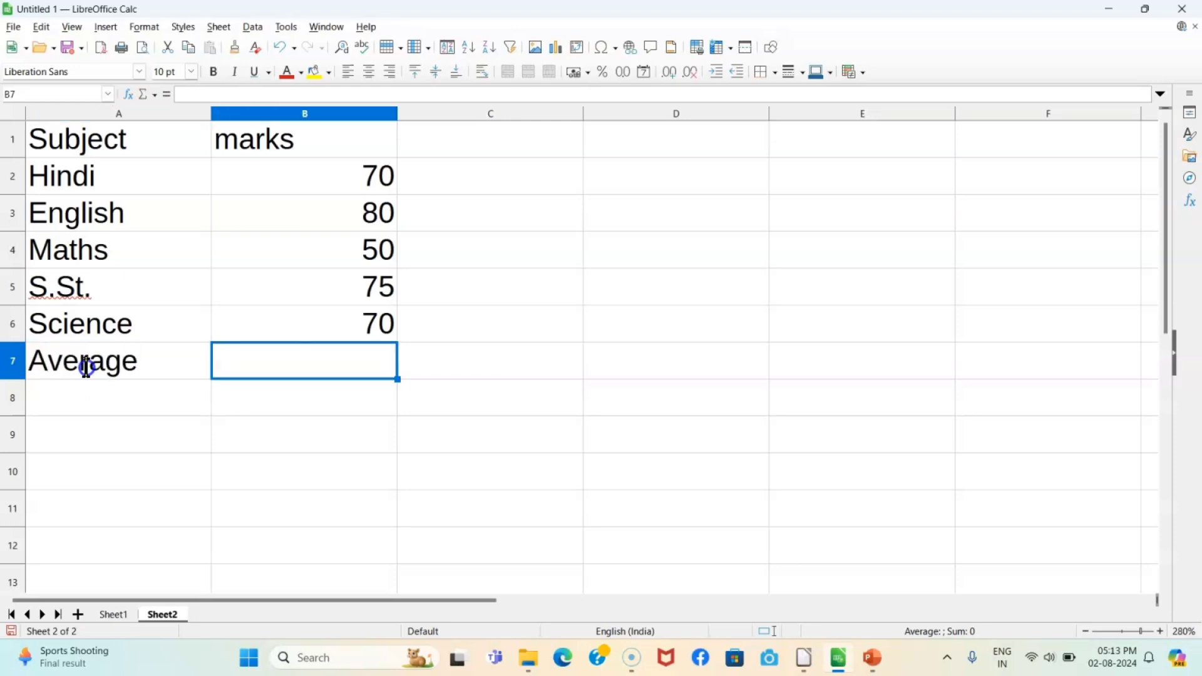
Step: Calculate the average of the five marks in B7 with the formula =average(B2:B6)
type("=")
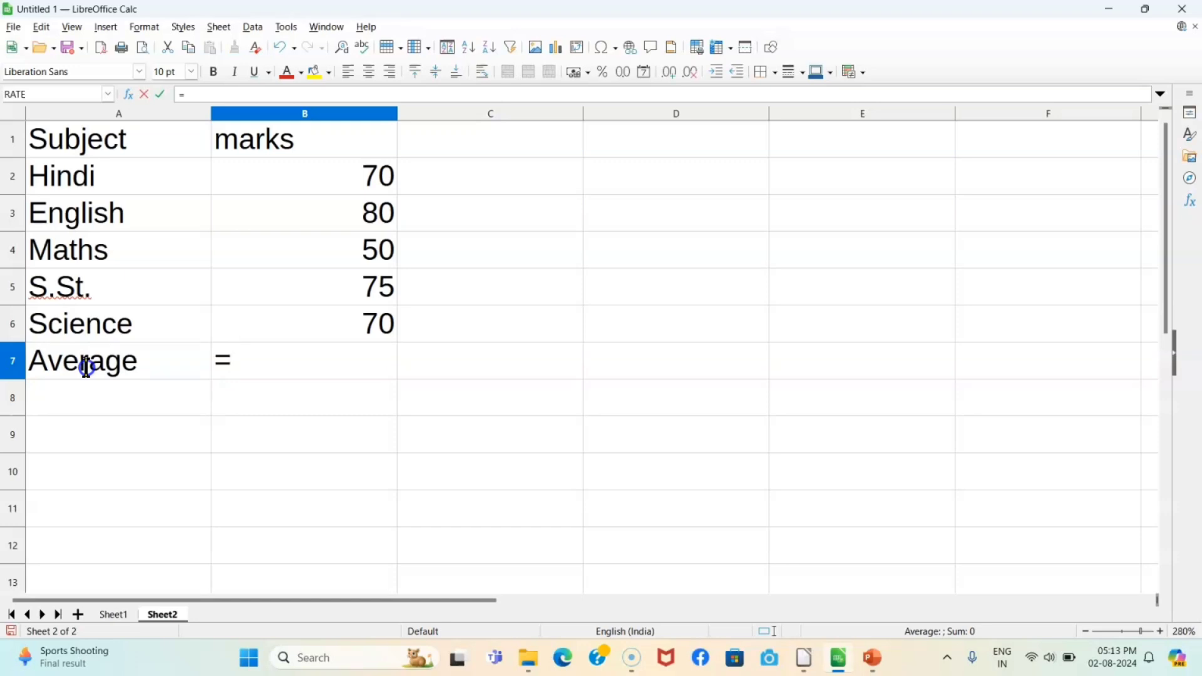
type("average")
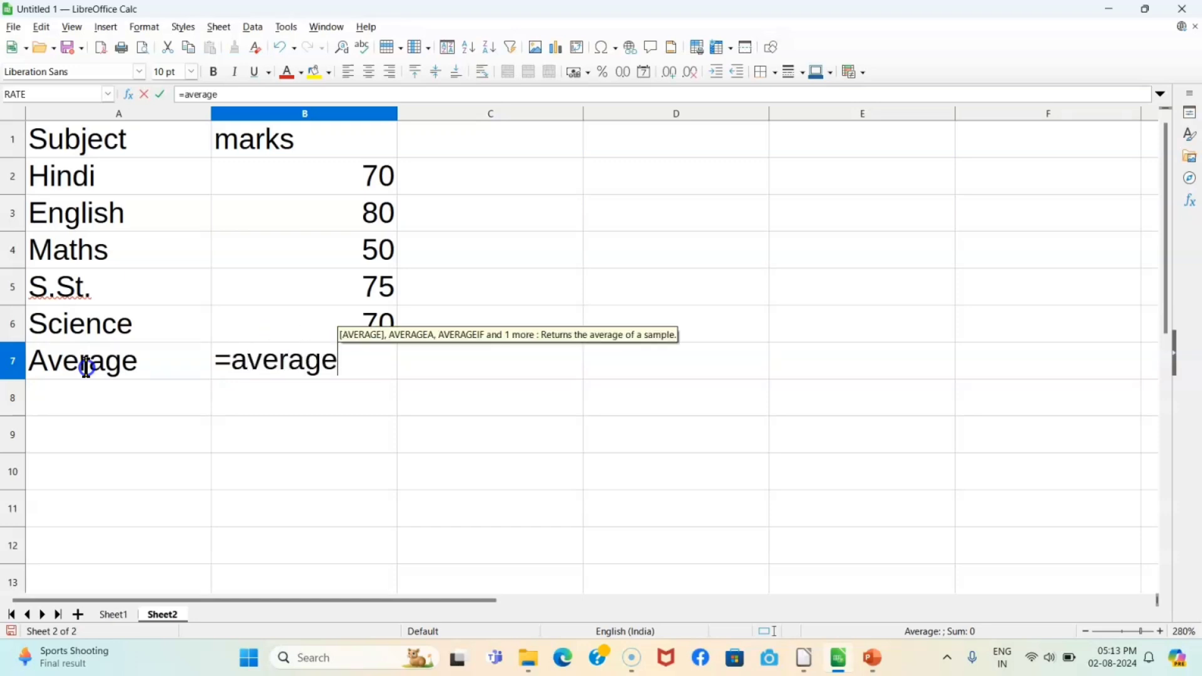
type("(")
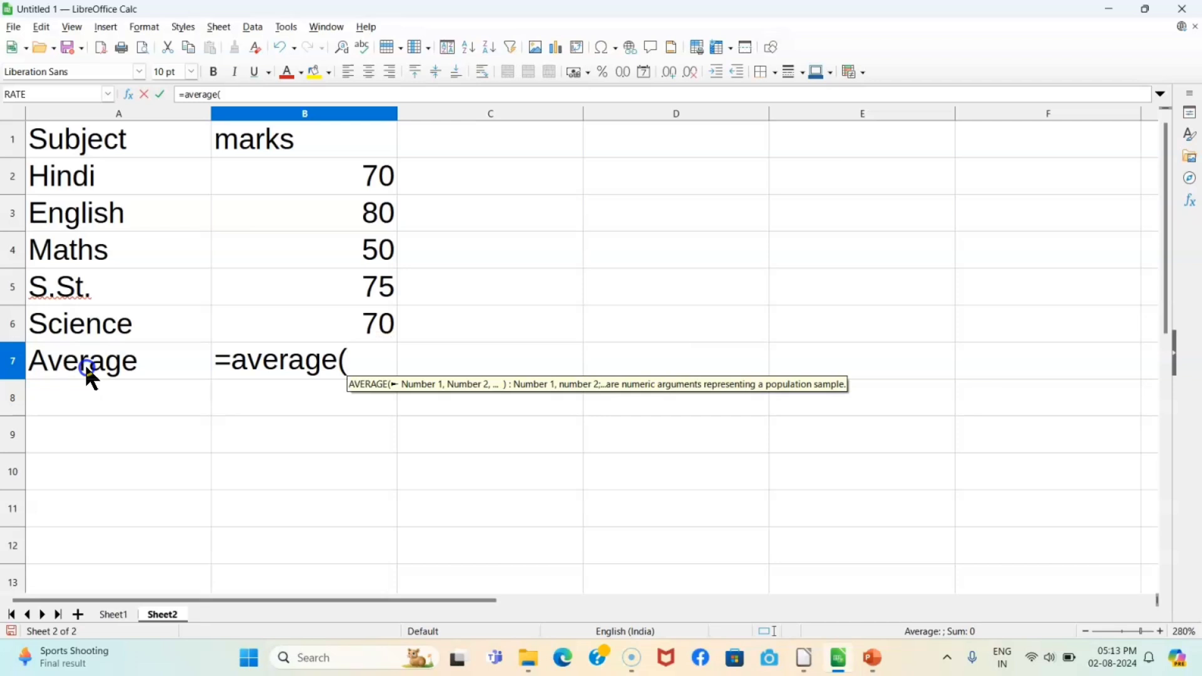
mouse_move(260, 194)
left_mouse_down()
mouse_move(262, 177)
mouse_move(279, 312)
left_mouse_up()
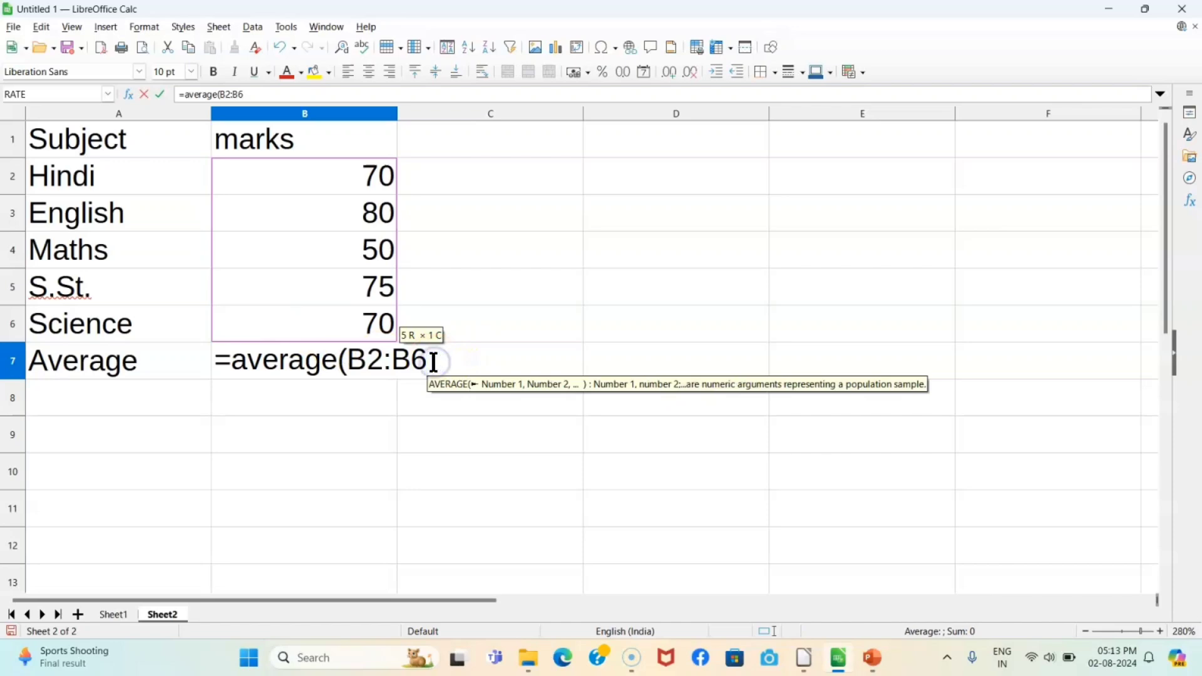
type(")")
key("Return")
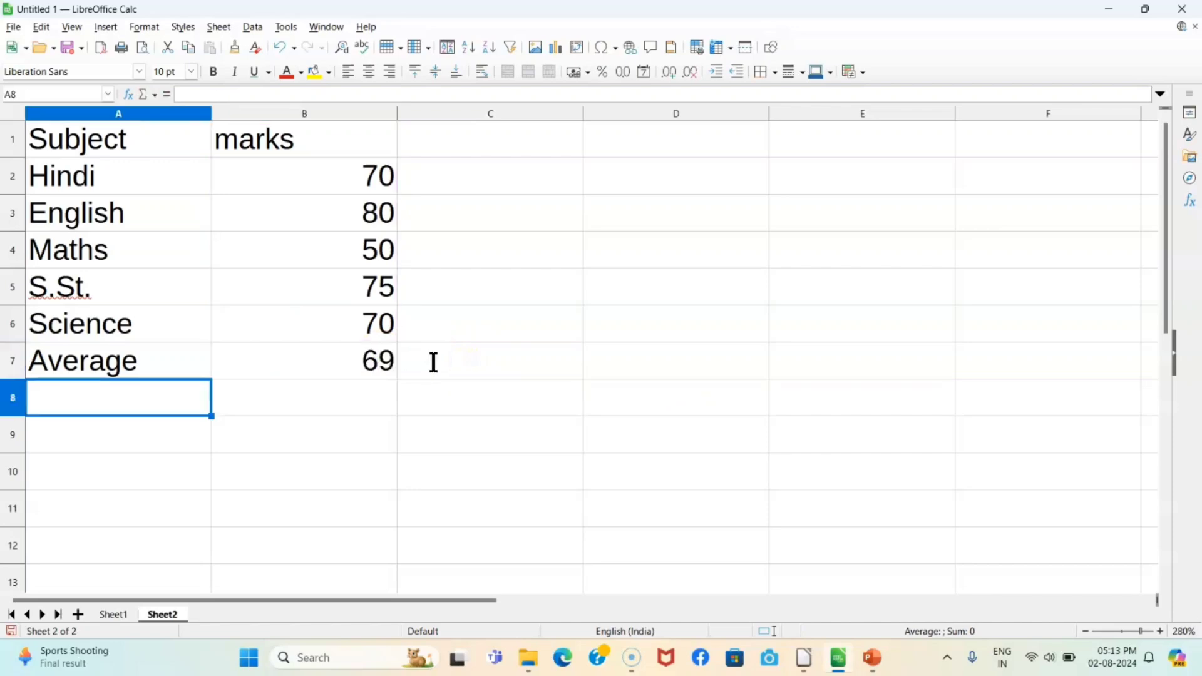
Step: Highlight the Average row, A7:B7, with a yellow background
left_click_drag(140, 367, 294, 374)
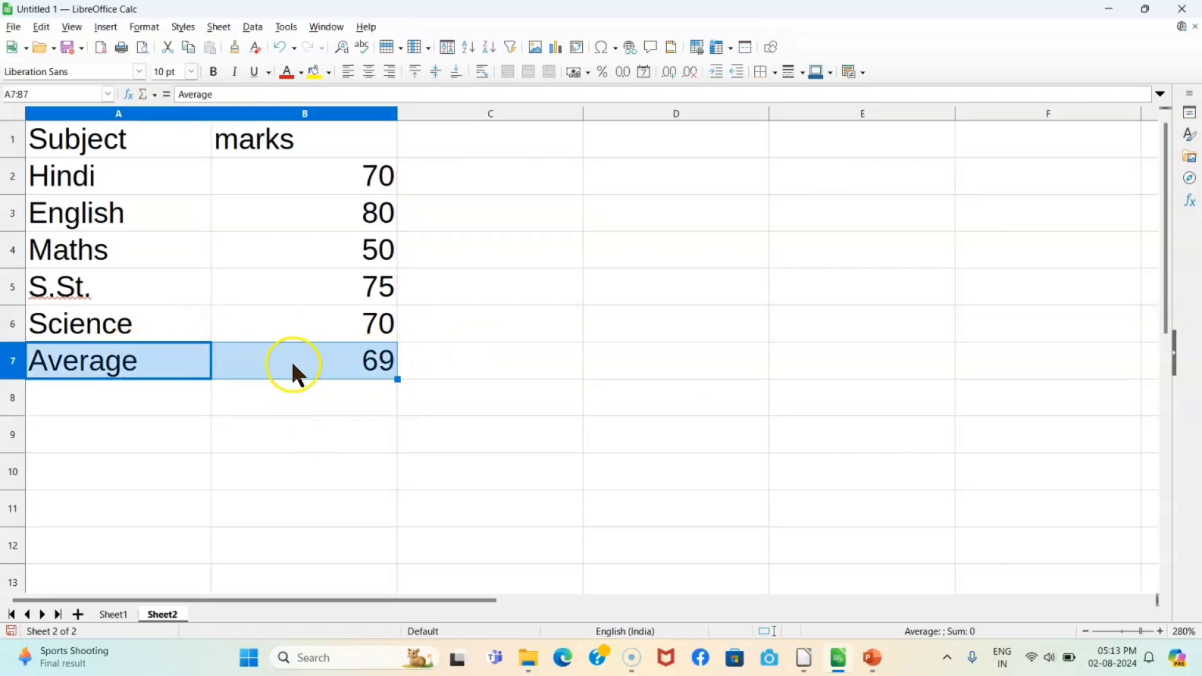
left_click(316, 70)
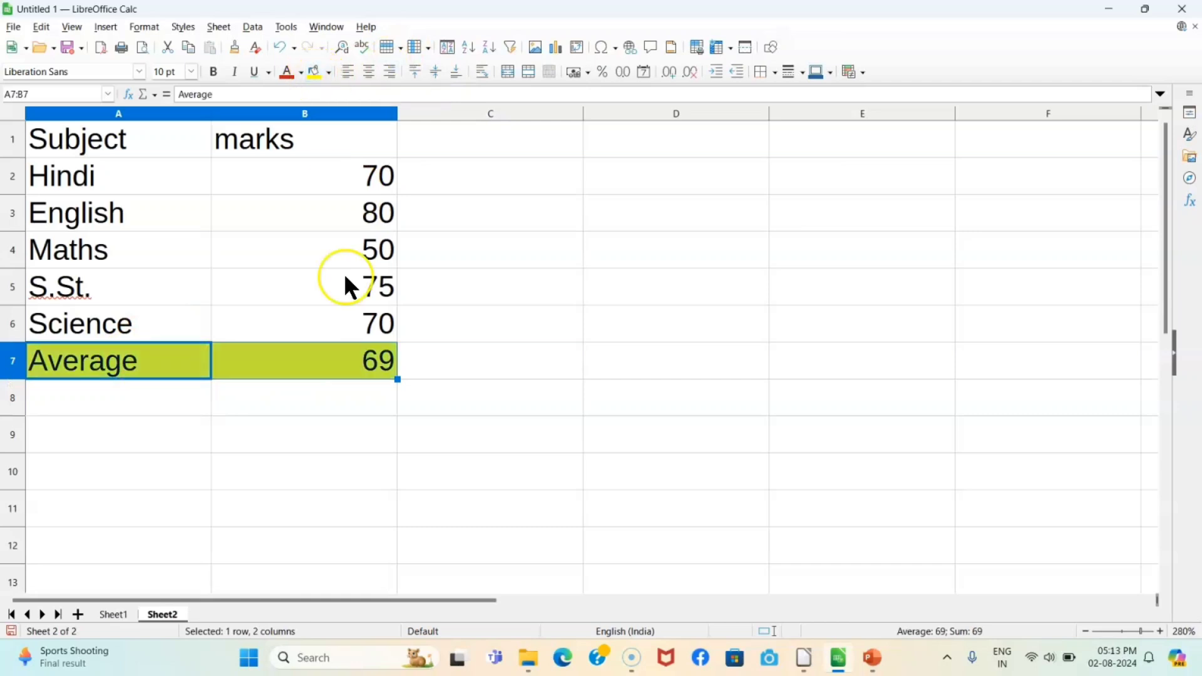
left_click(336, 436)
Step: Examine the average formula in B7 and the Science mark in B6
left_click(356, 362)
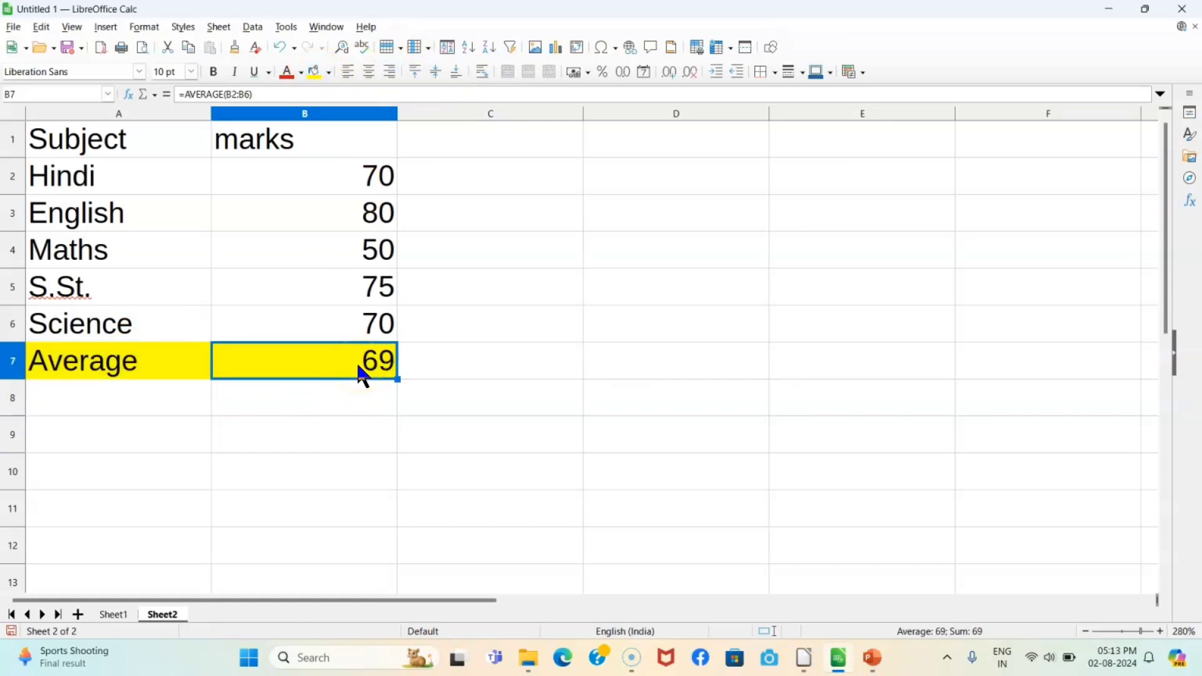
left_click(358, 364)
left_click(383, 335)
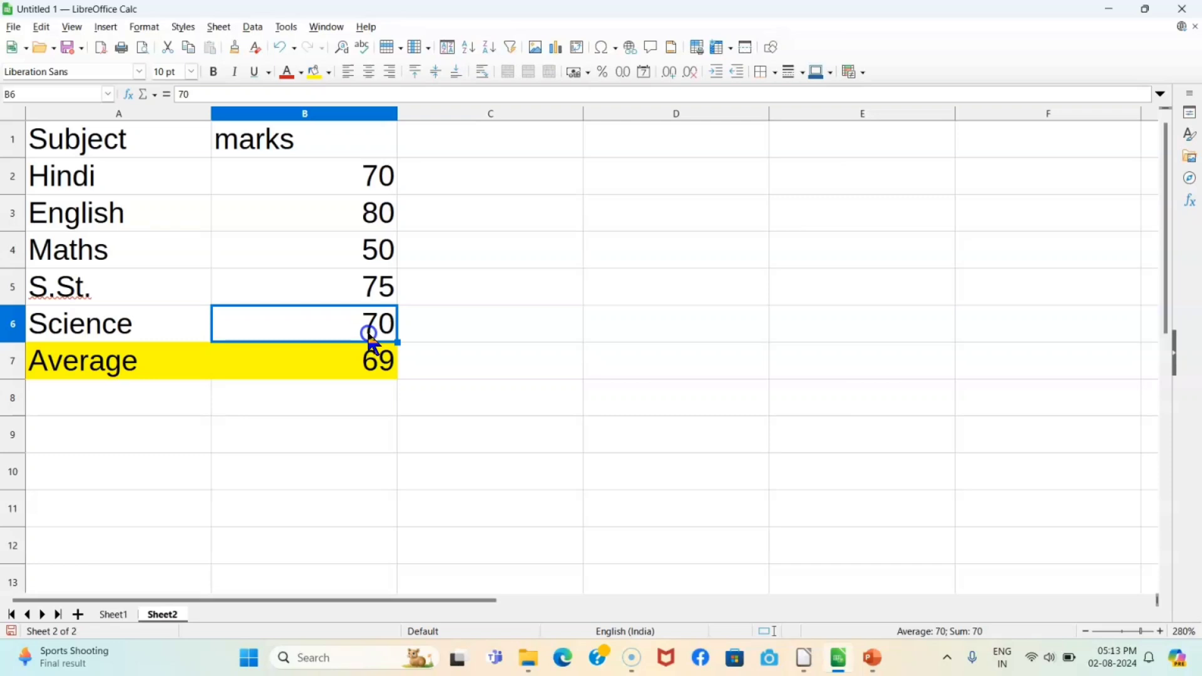
Step: Replace the Science mark in B6 with 0
key("Delete")
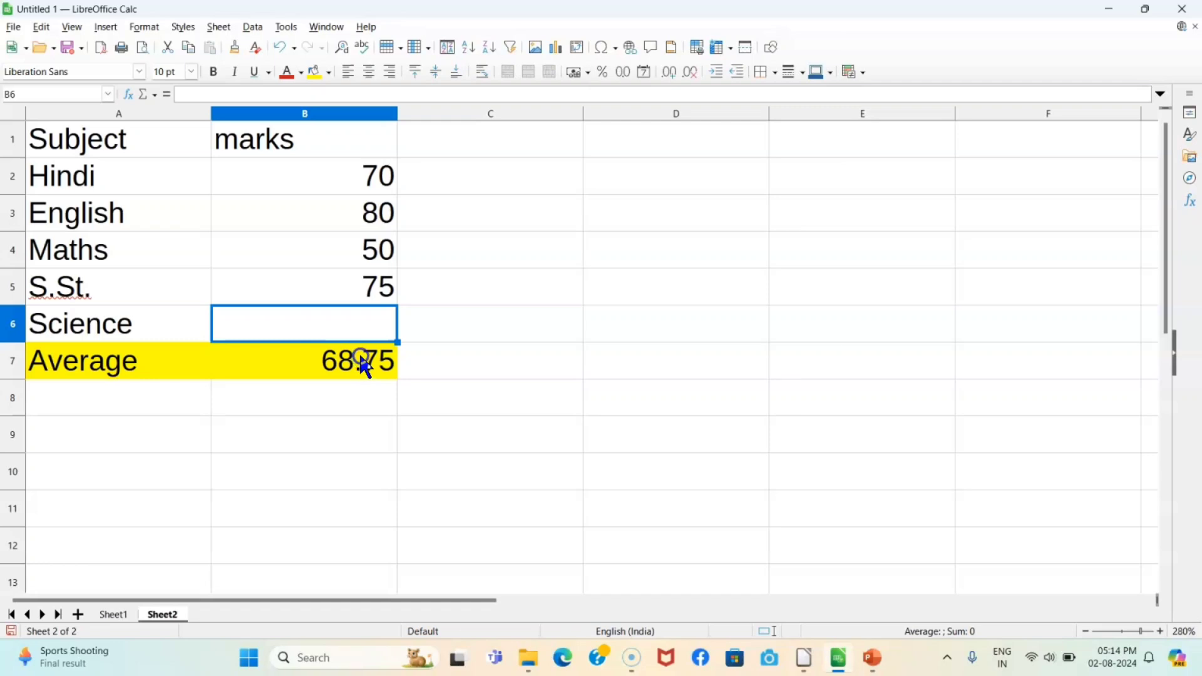
type("0")
left_click(450, 373)
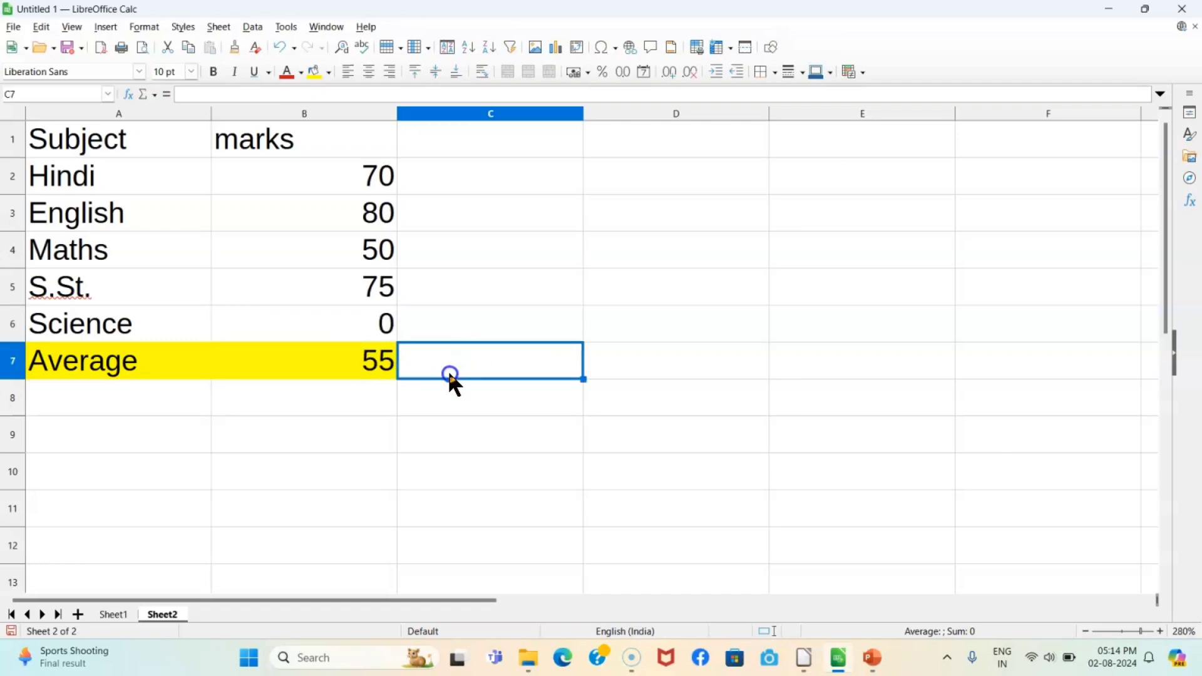
left_click(380, 326)
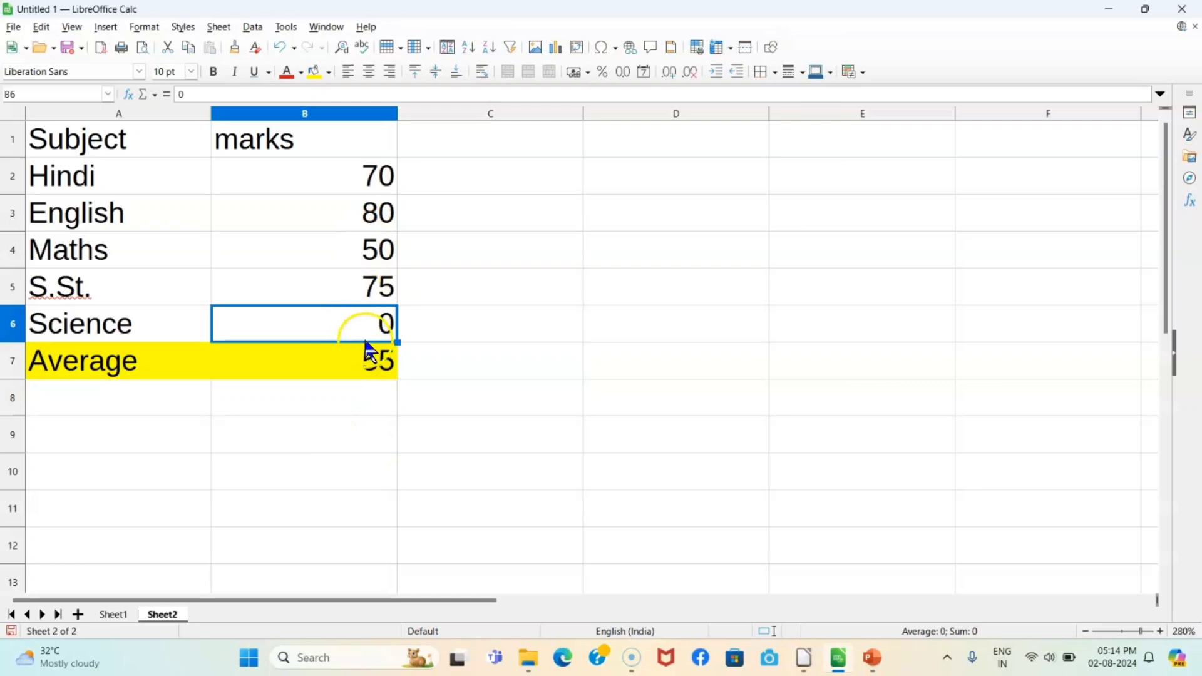
key("Delete")
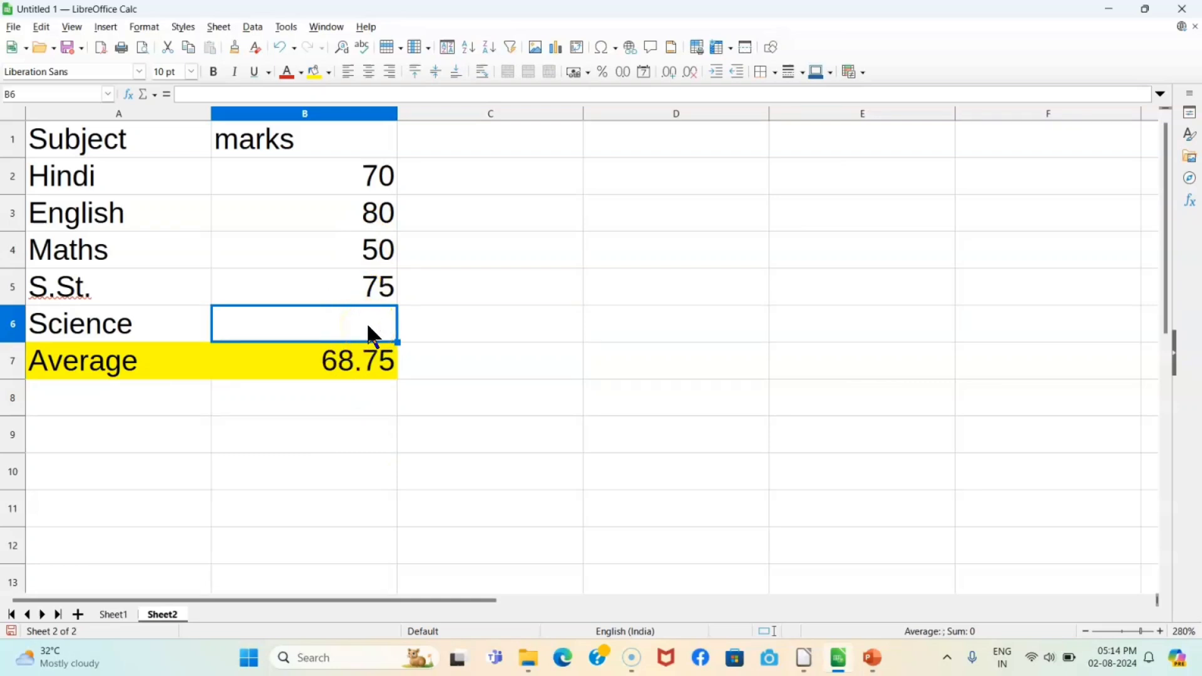
type("0")
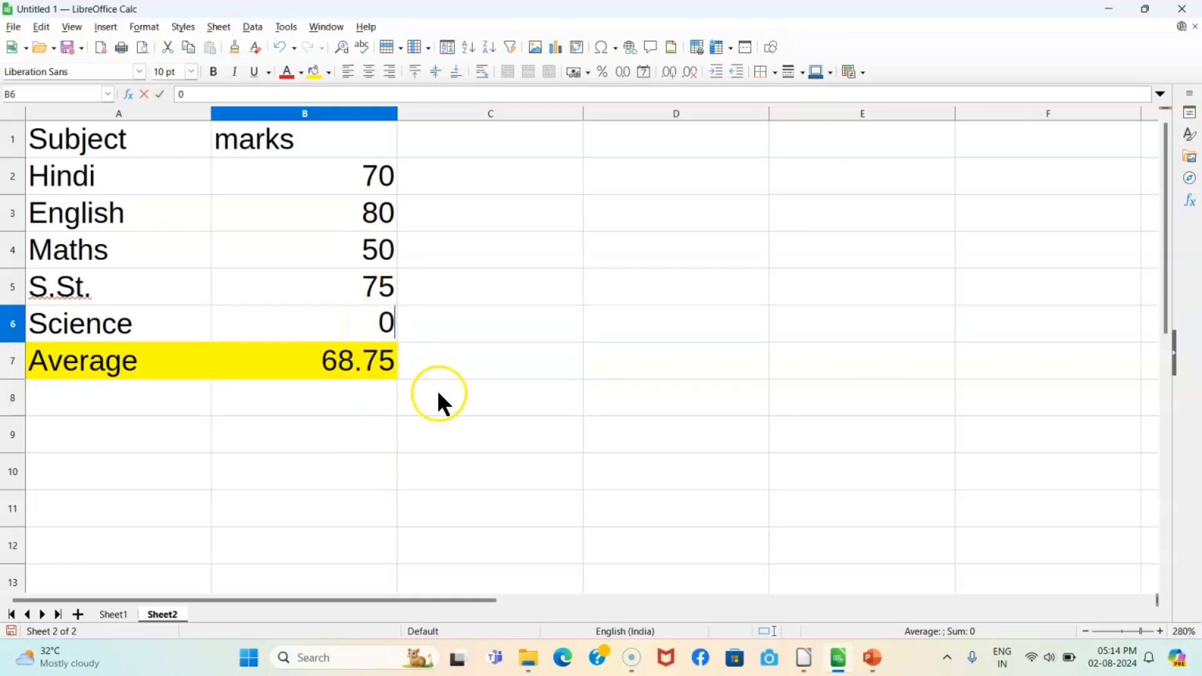
left_click(441, 438)
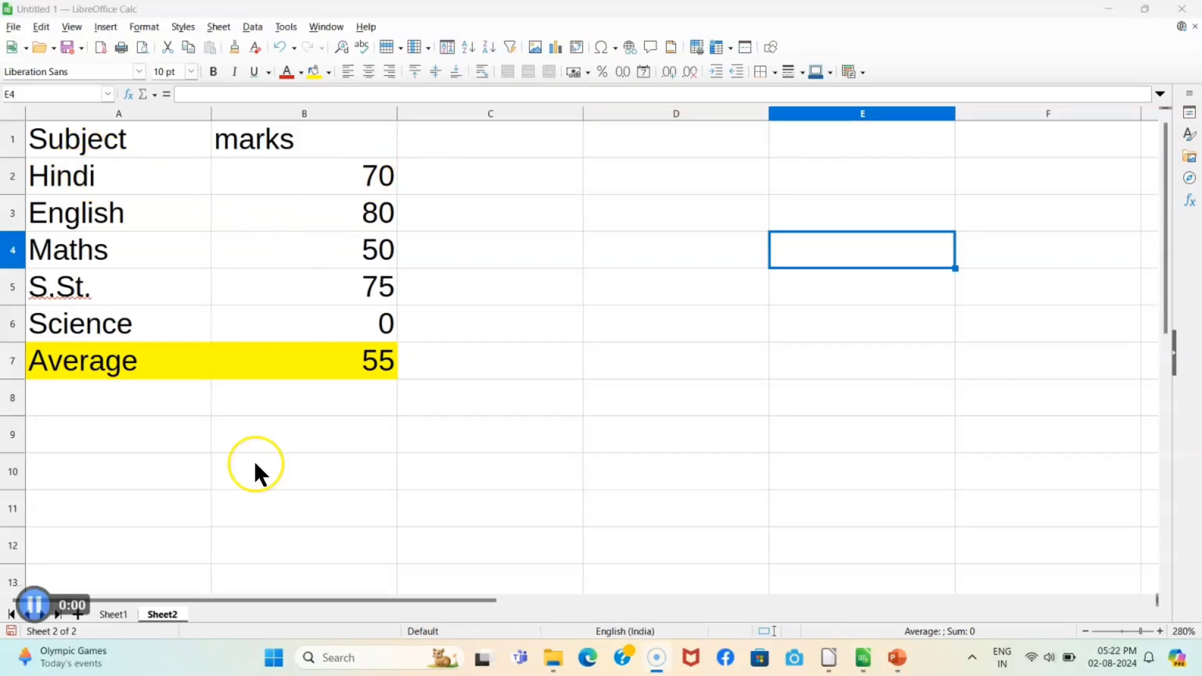
Step: Try Science marks of 60, 70 and 75 in B6, one after another, to test their effect on the average
left_click(366, 314)
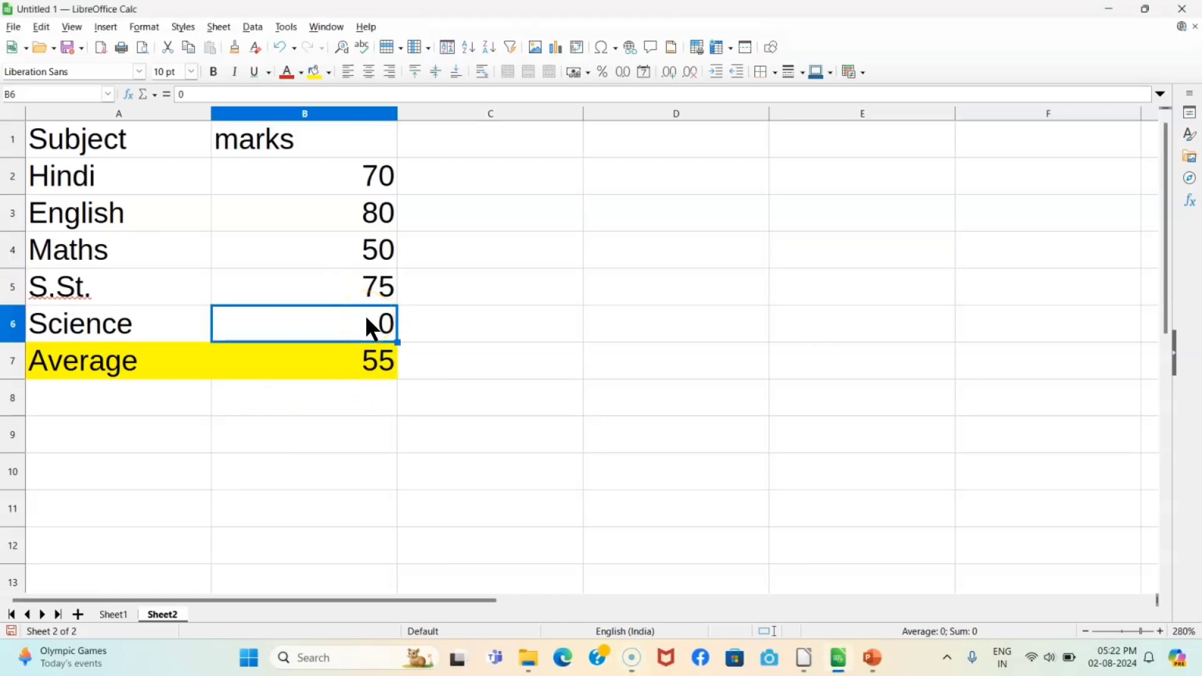
type("60")
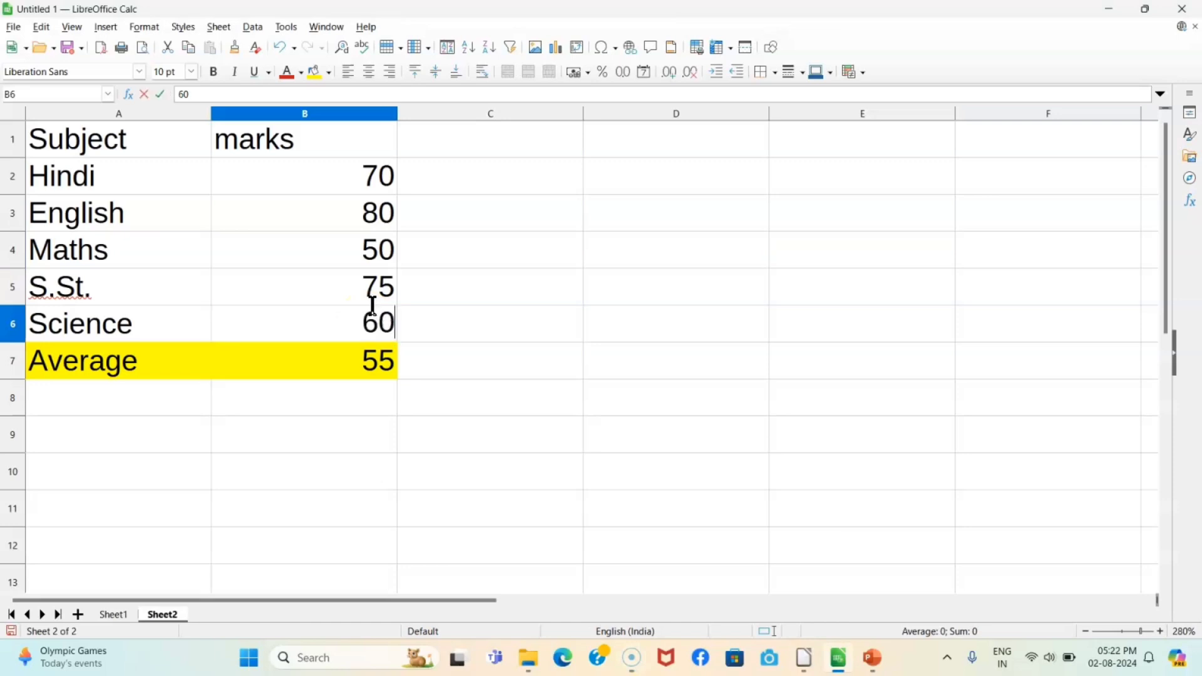
key("Return")
left_click(378, 327)
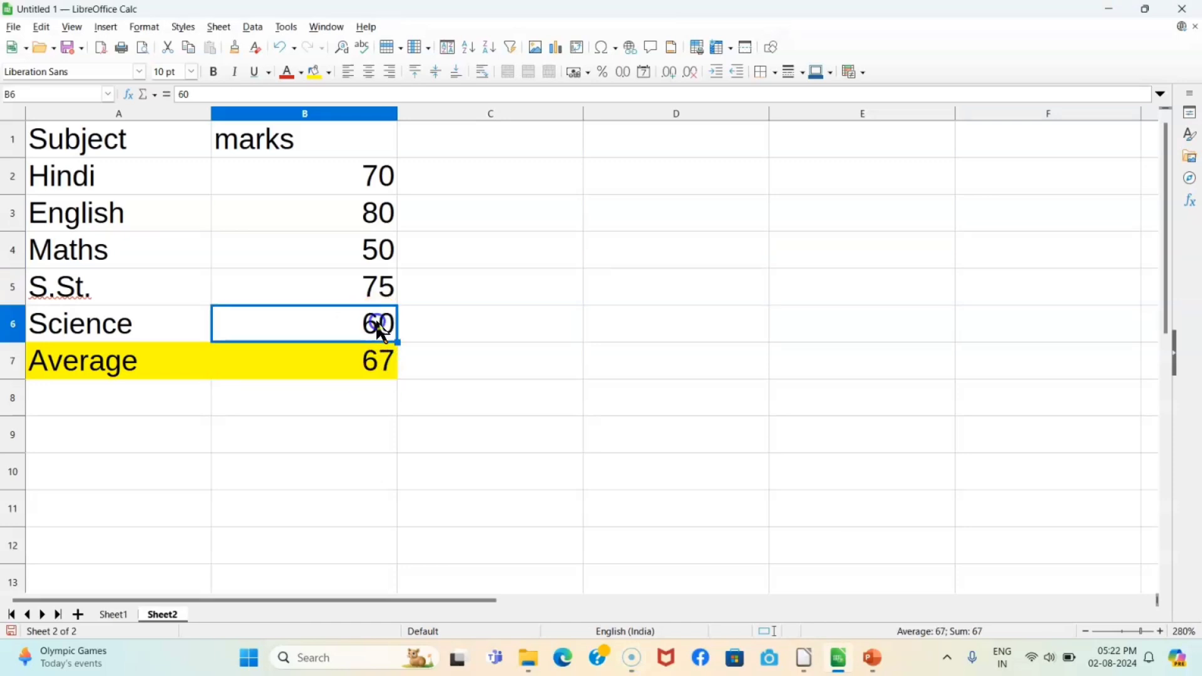
type("70")
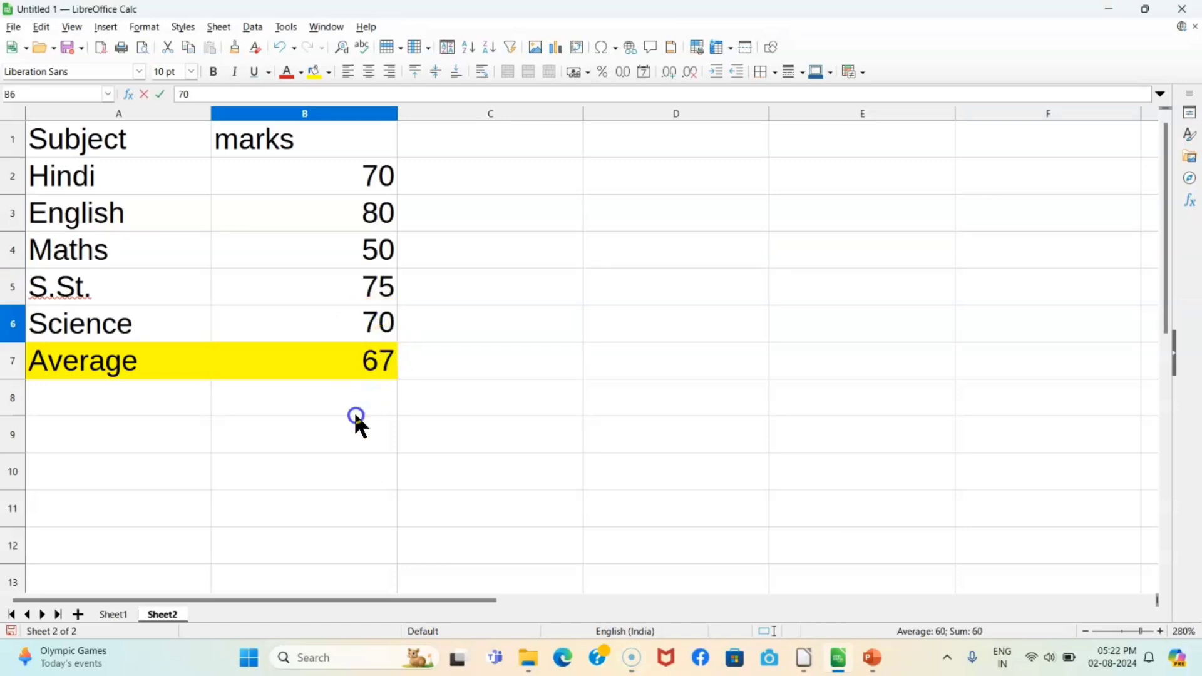
left_click(352, 421)
left_click(370, 324)
type("75")
left_click(340, 449)
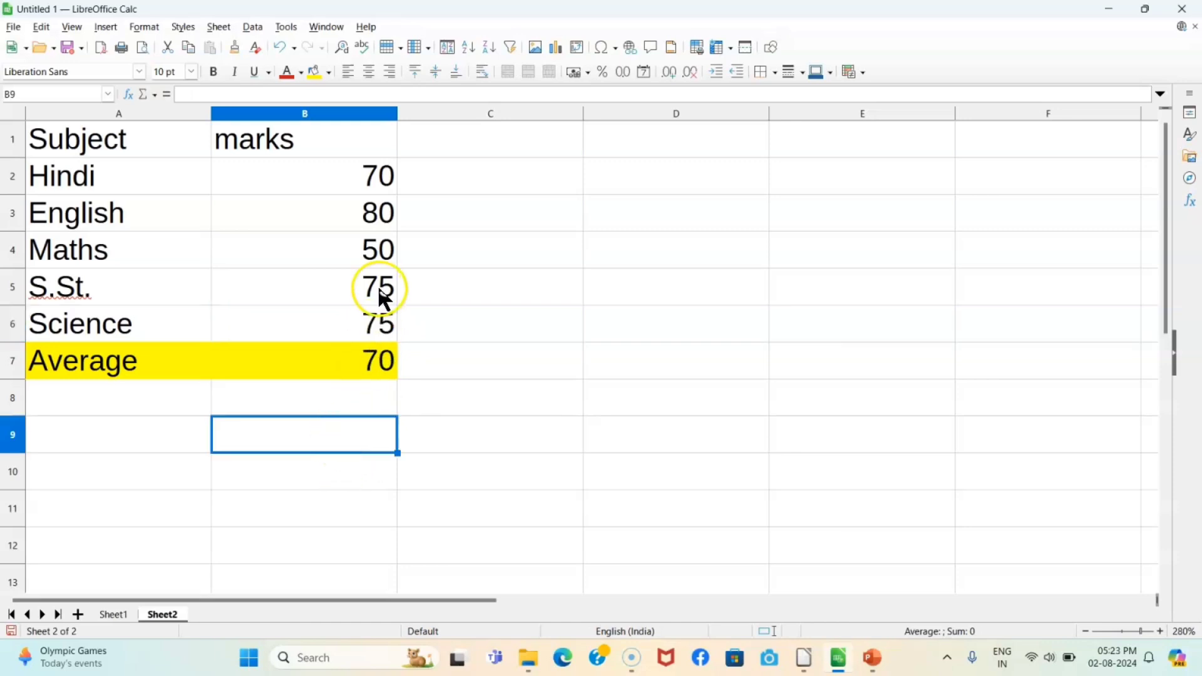
Step: Reset the Science mark in B6 to 0
left_click(370, 336)
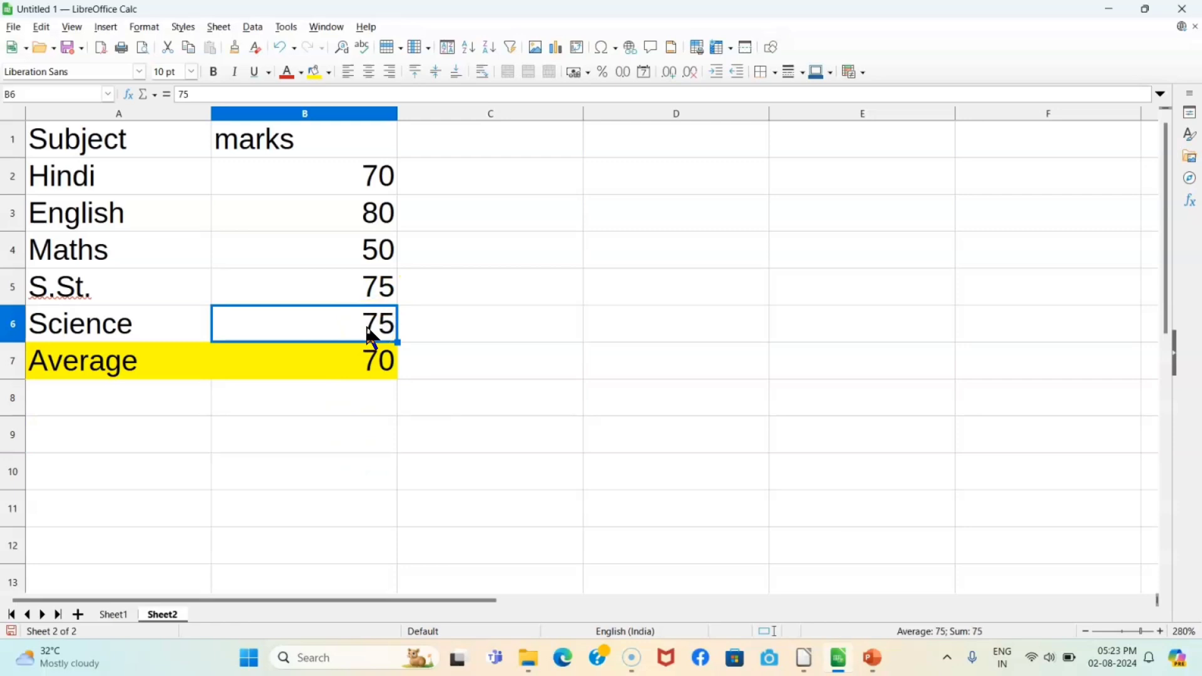
type("0")
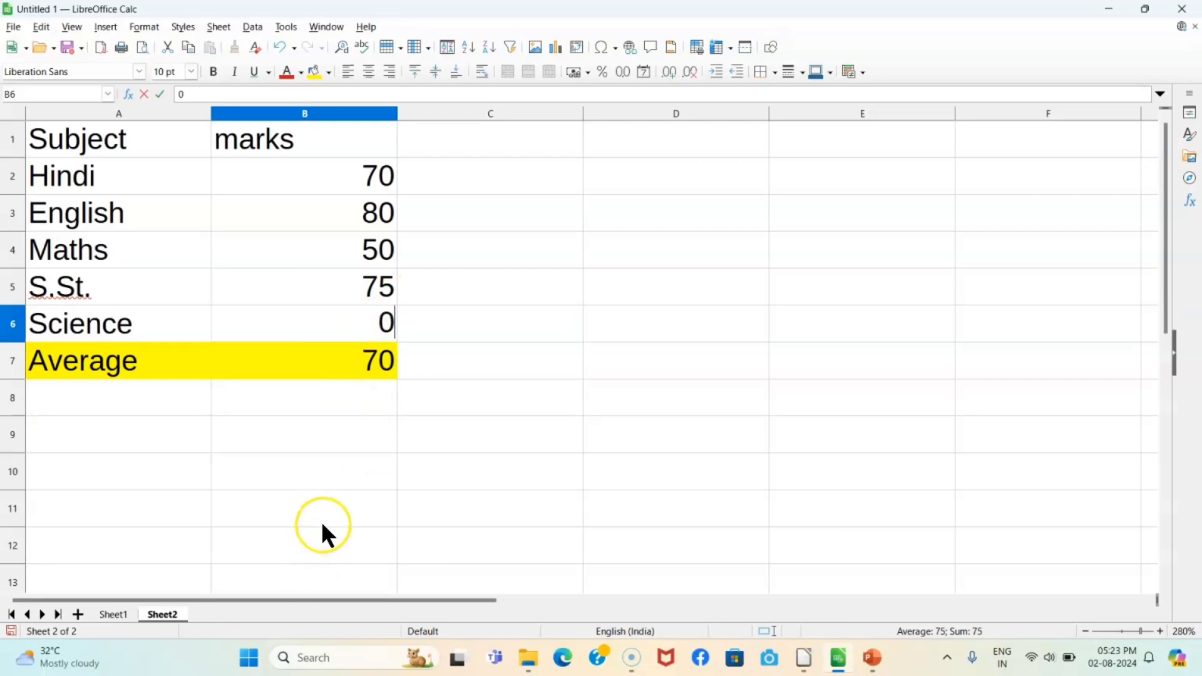
left_click(322, 524)
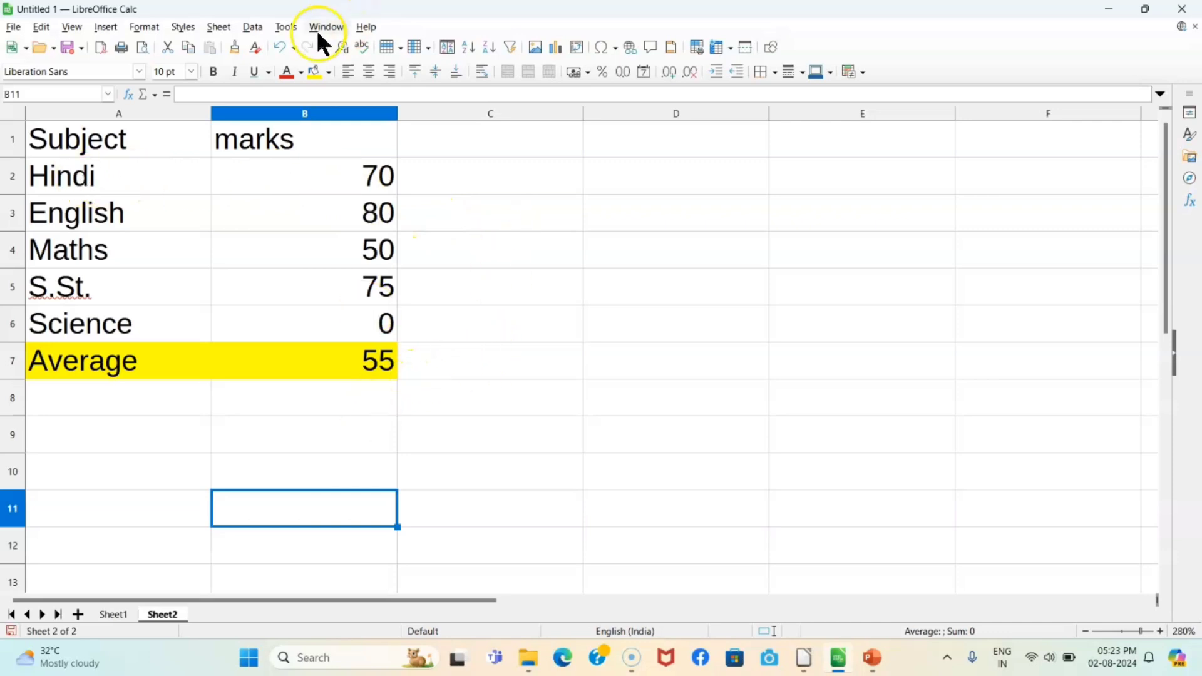
Step: Run Goal Seek with formula cell B7, target value 80 and variable cell B6, and decline inserting the result
left_click(253, 25)
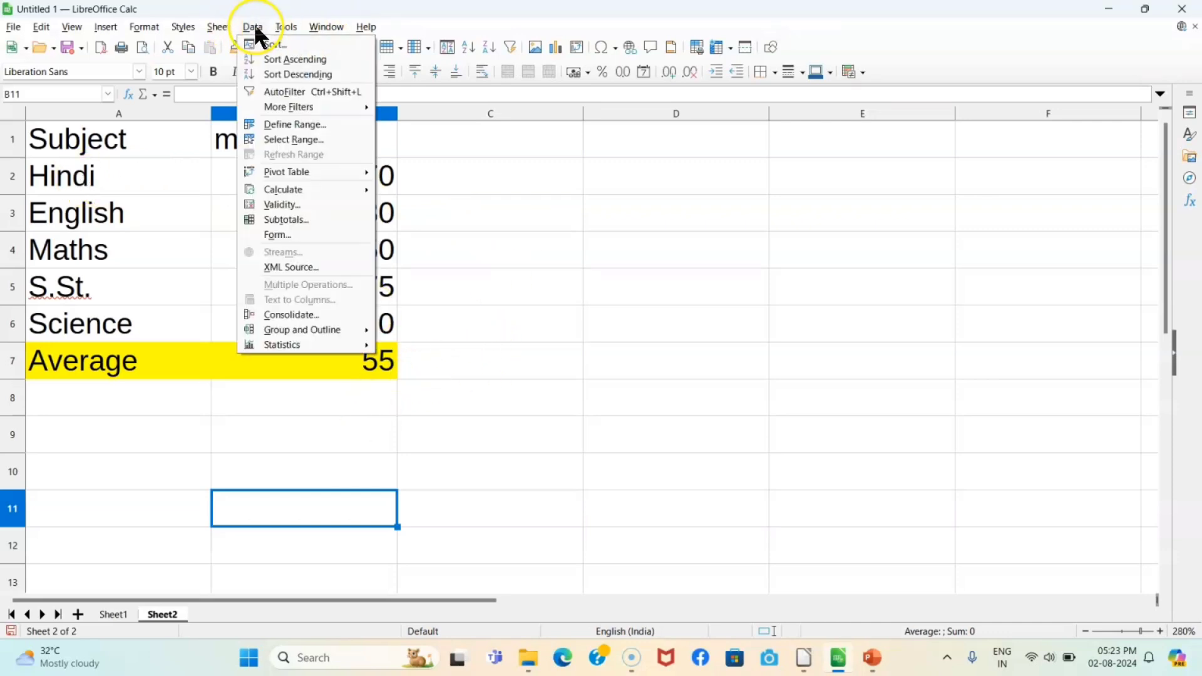
mouse_move(280, 28)
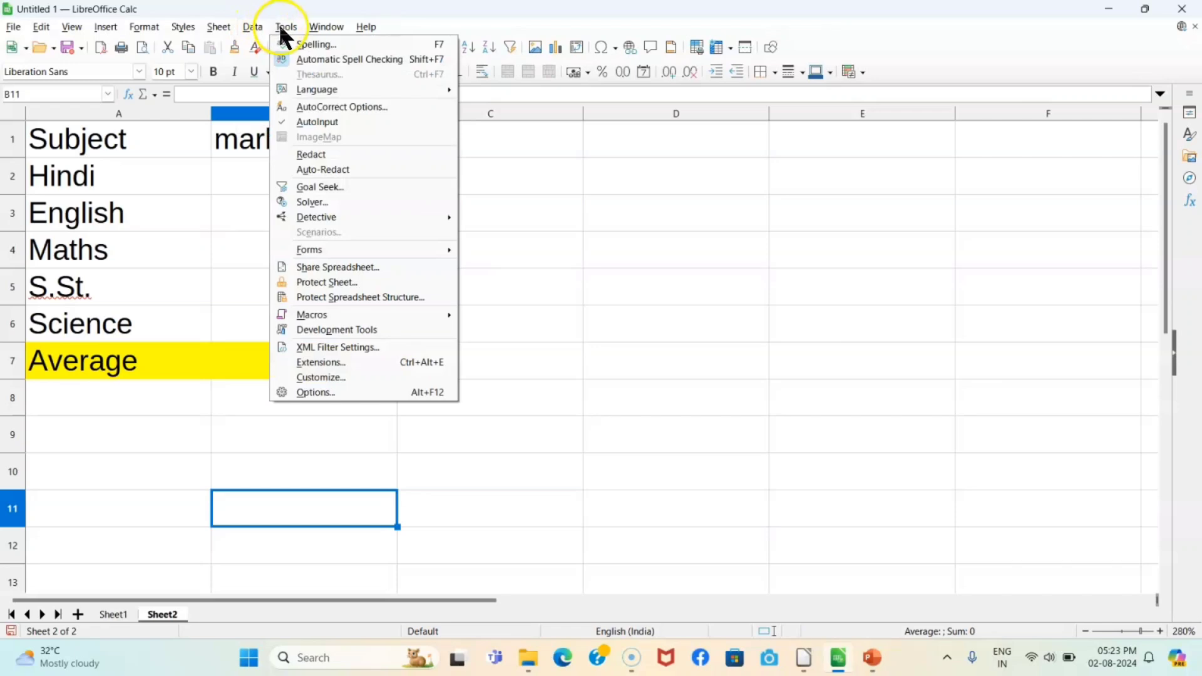
left_click(301, 191)
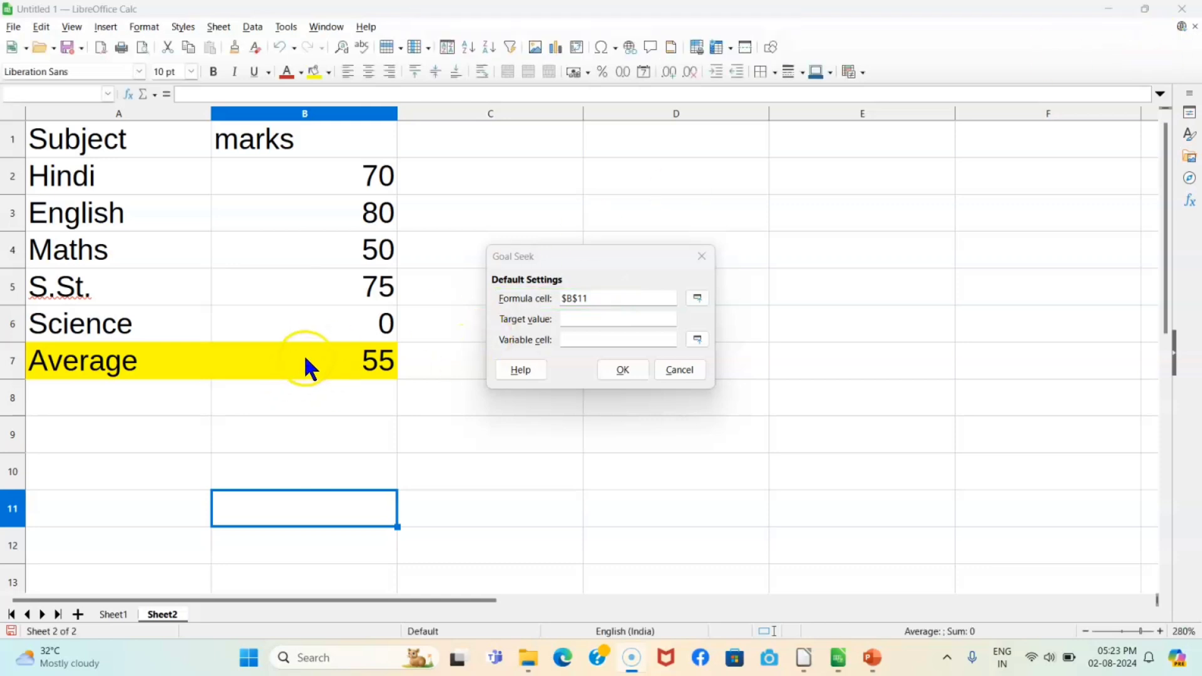
left_click(305, 360)
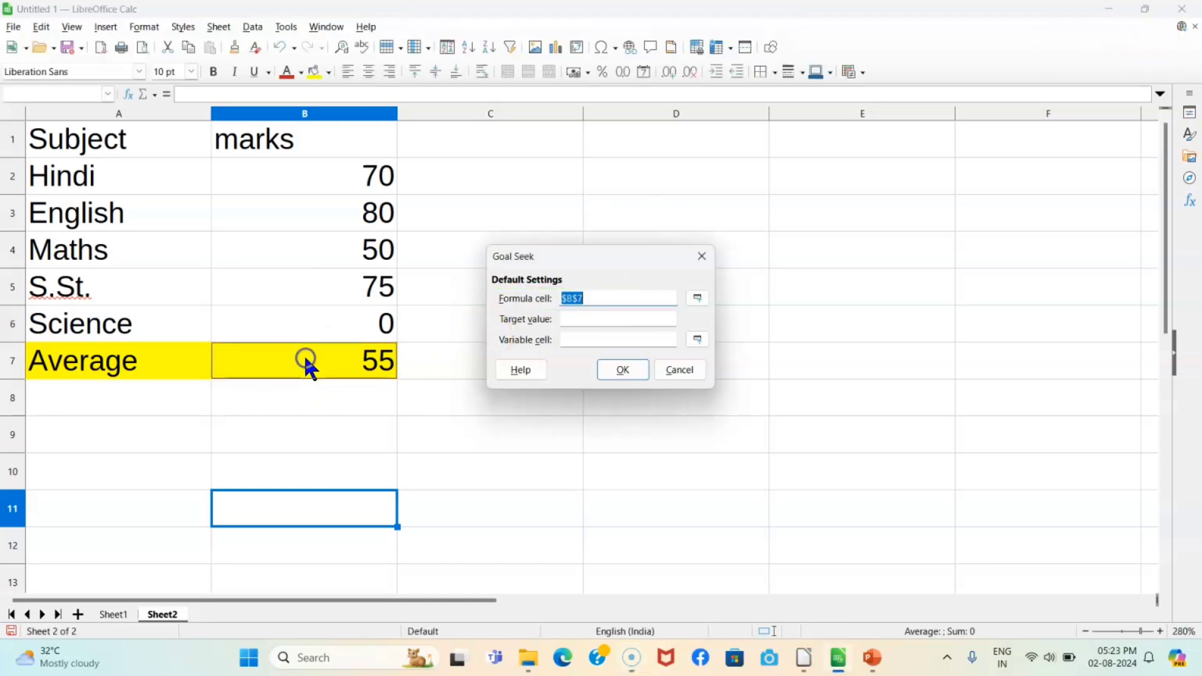
left_click(573, 318)
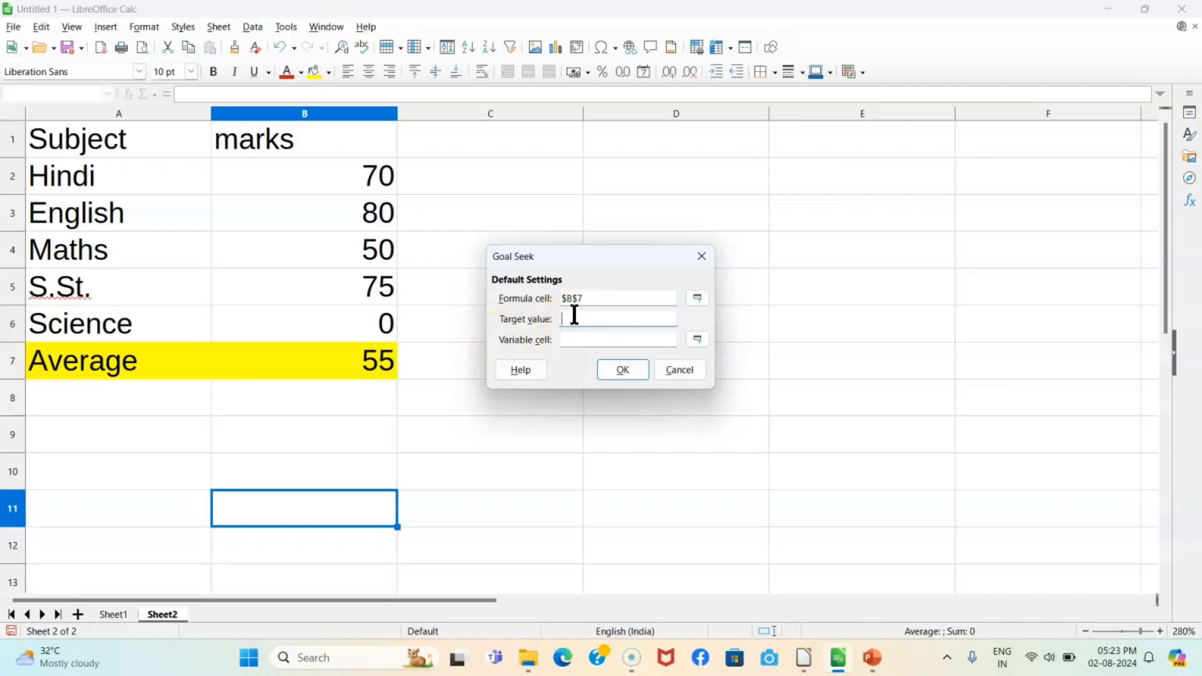
type("80")
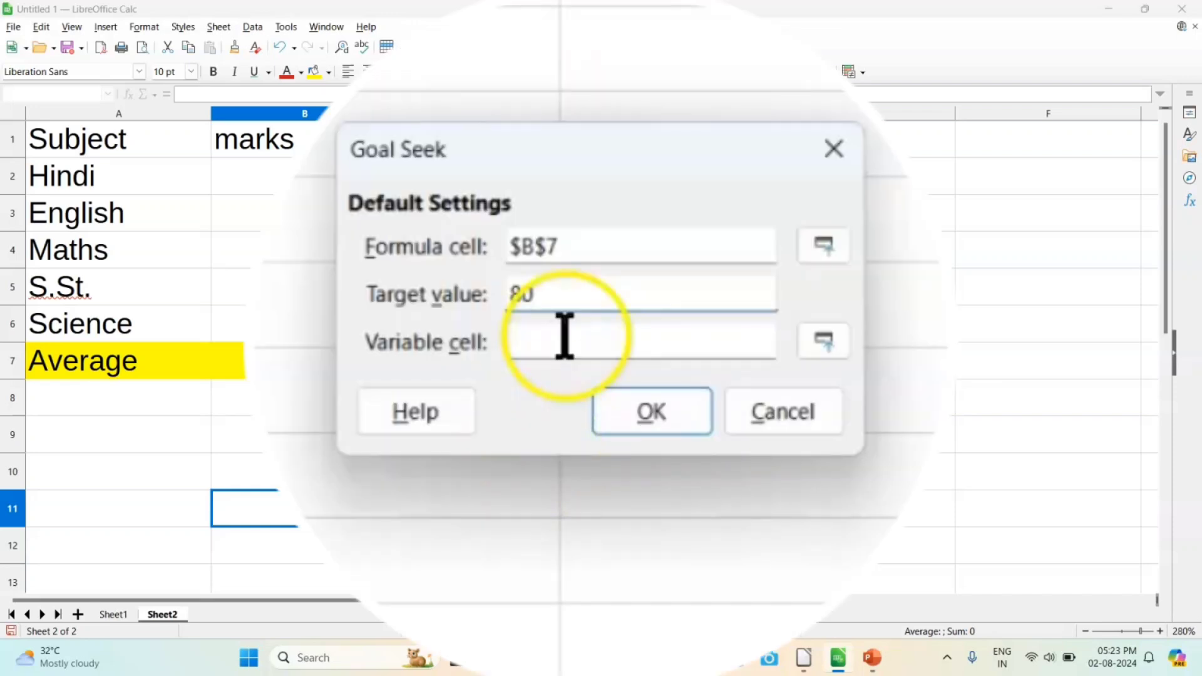
left_click(557, 338)
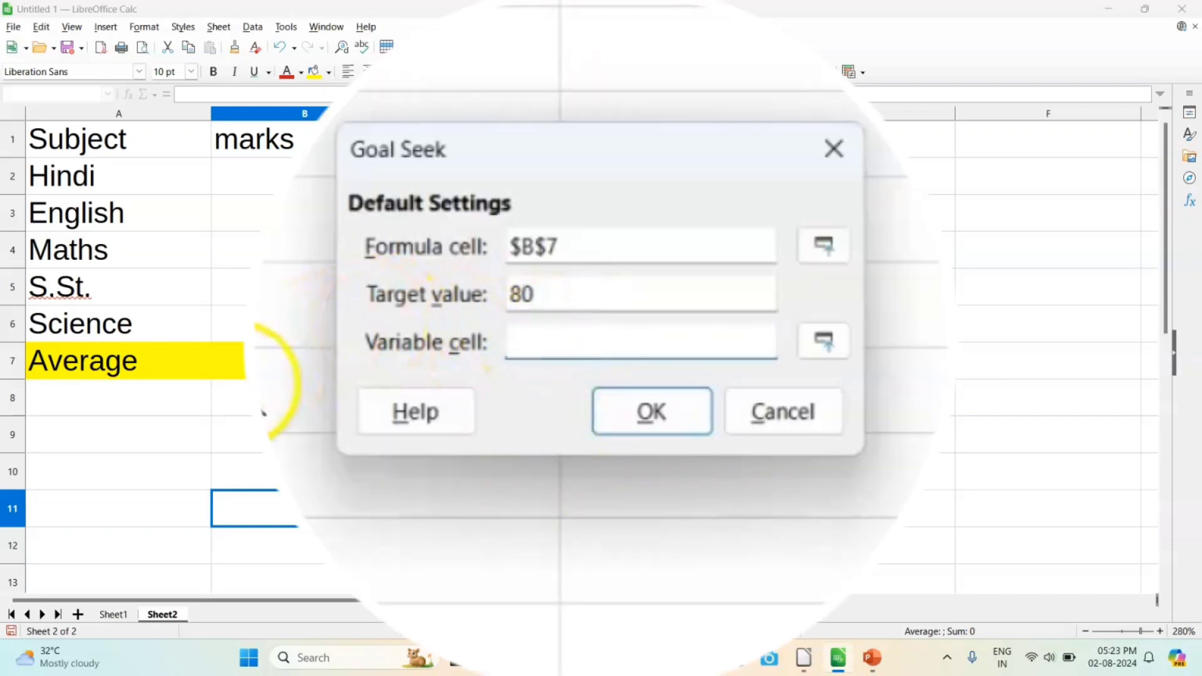
left_click(229, 324)
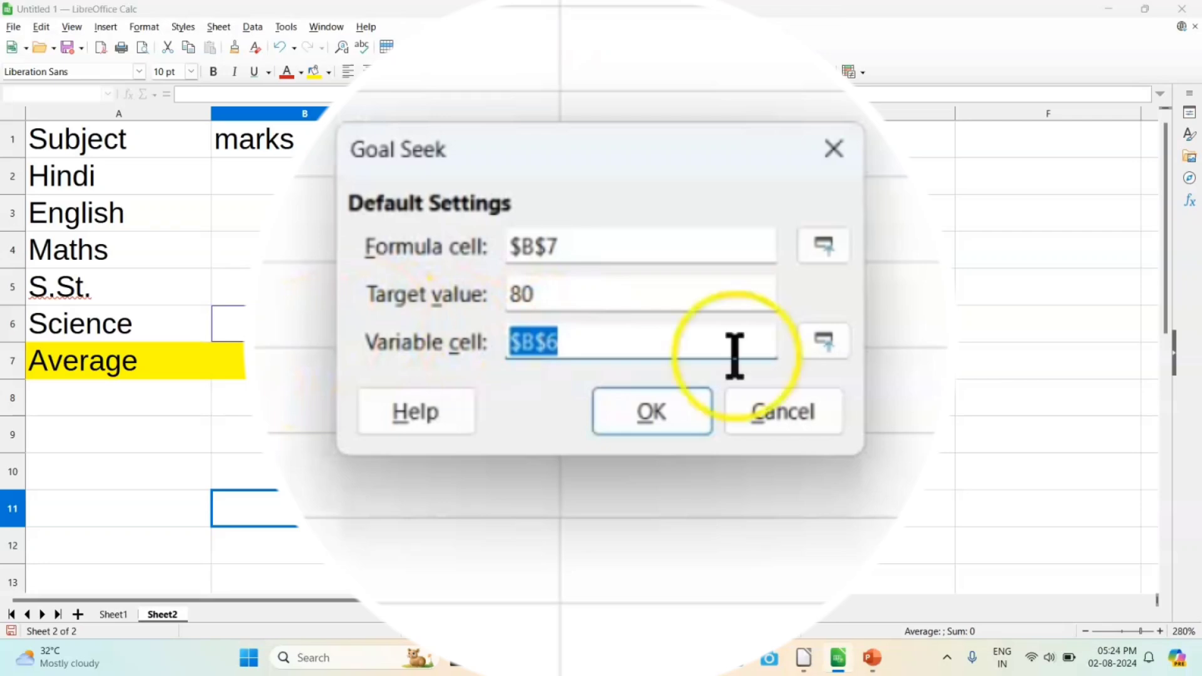
left_click(657, 416)
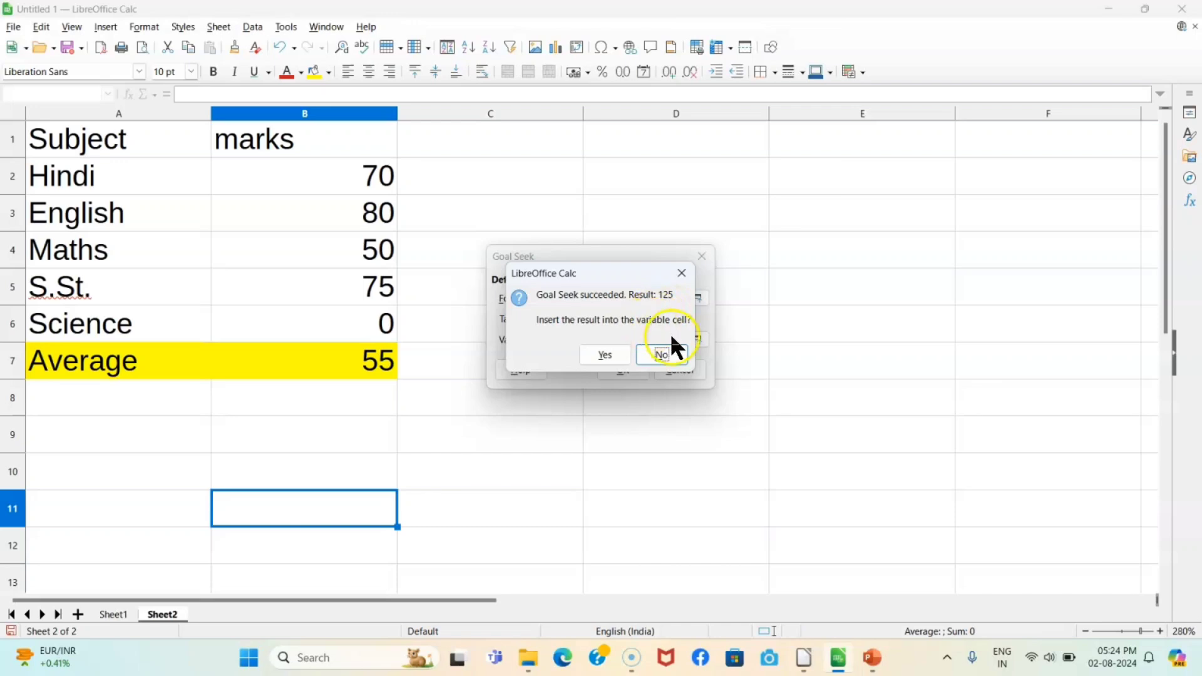
left_click(662, 356)
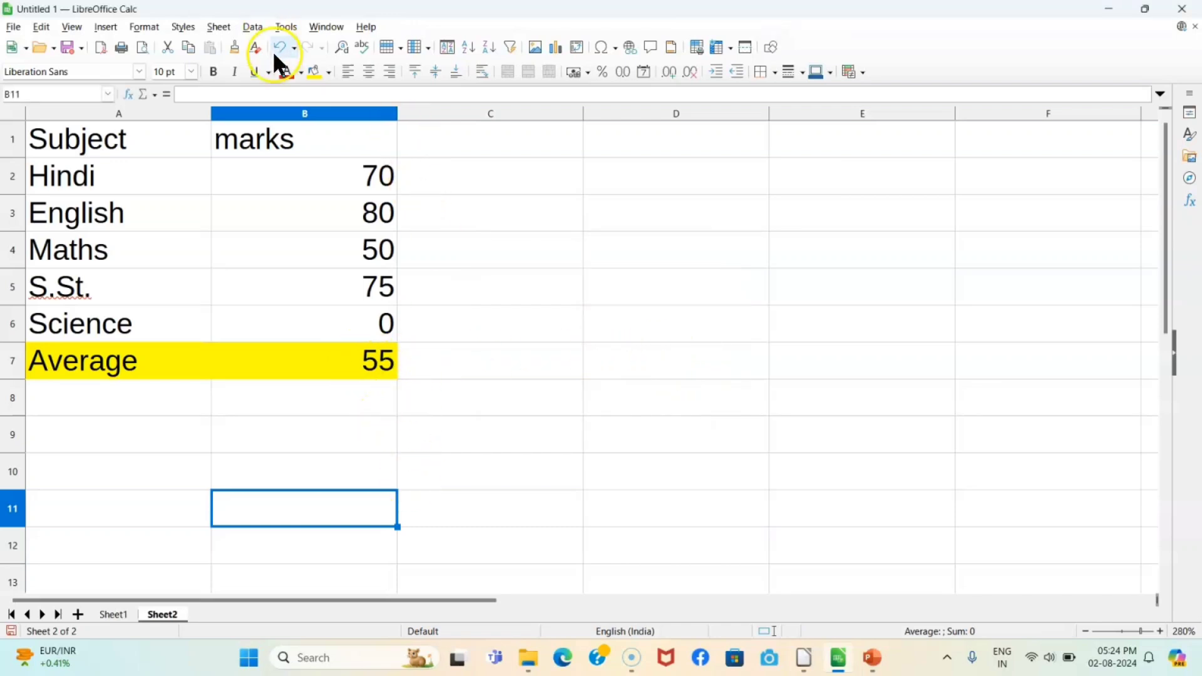
Step: Run Goal Seek with formula cell B7, target value 75 and variable cell B6, and insert the result into the variable cell
left_click(286, 26)
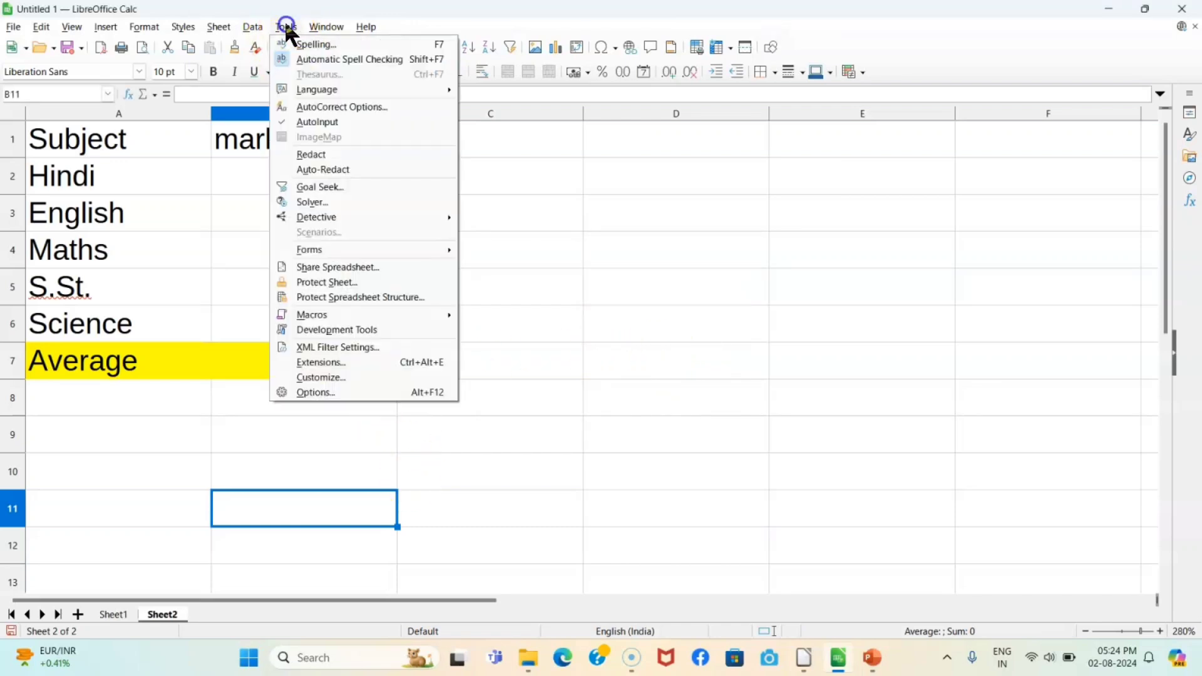
left_click(343, 187)
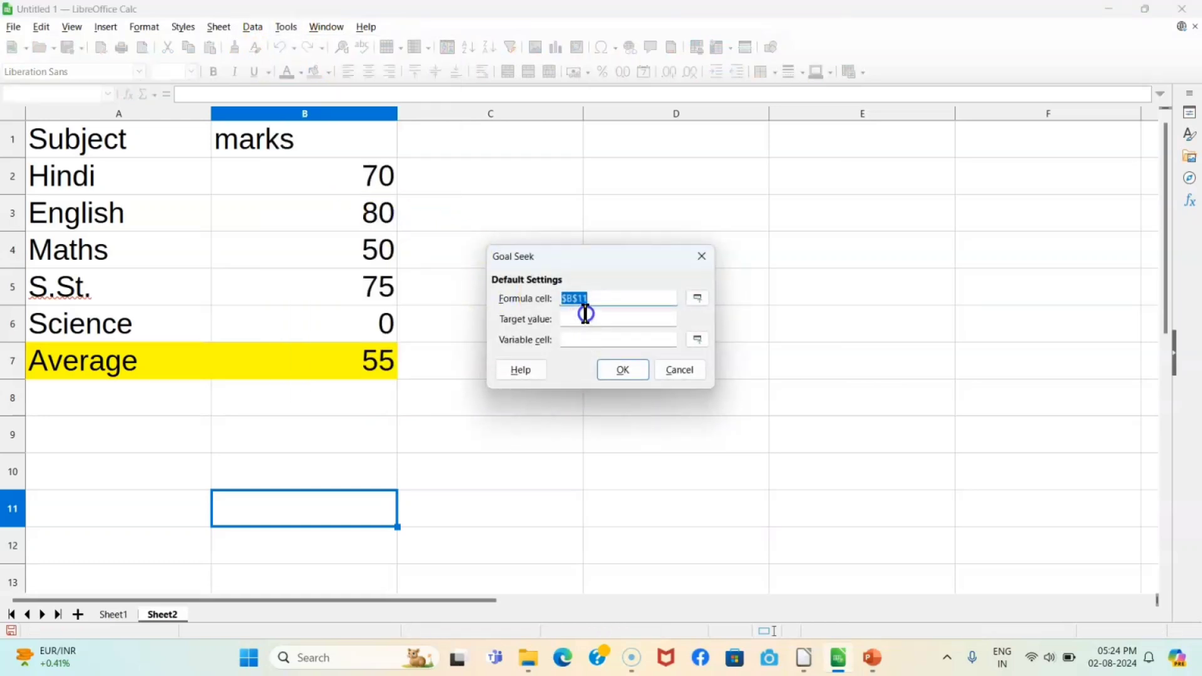
left_click(349, 362)
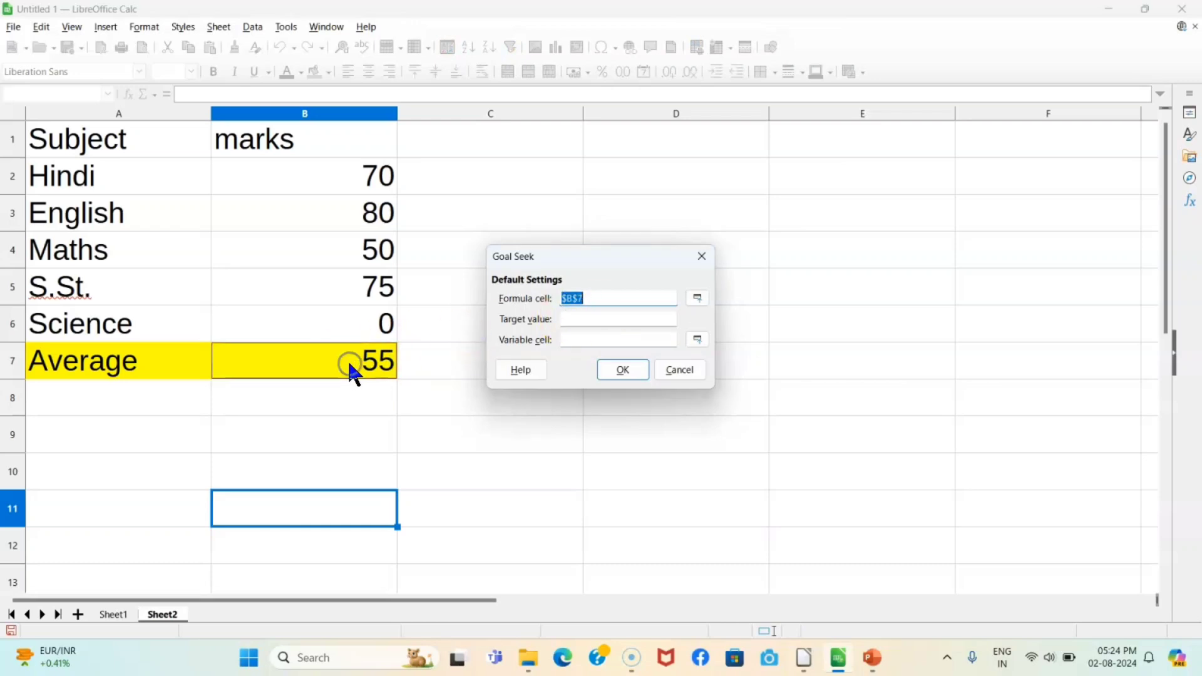
left_click(573, 319)
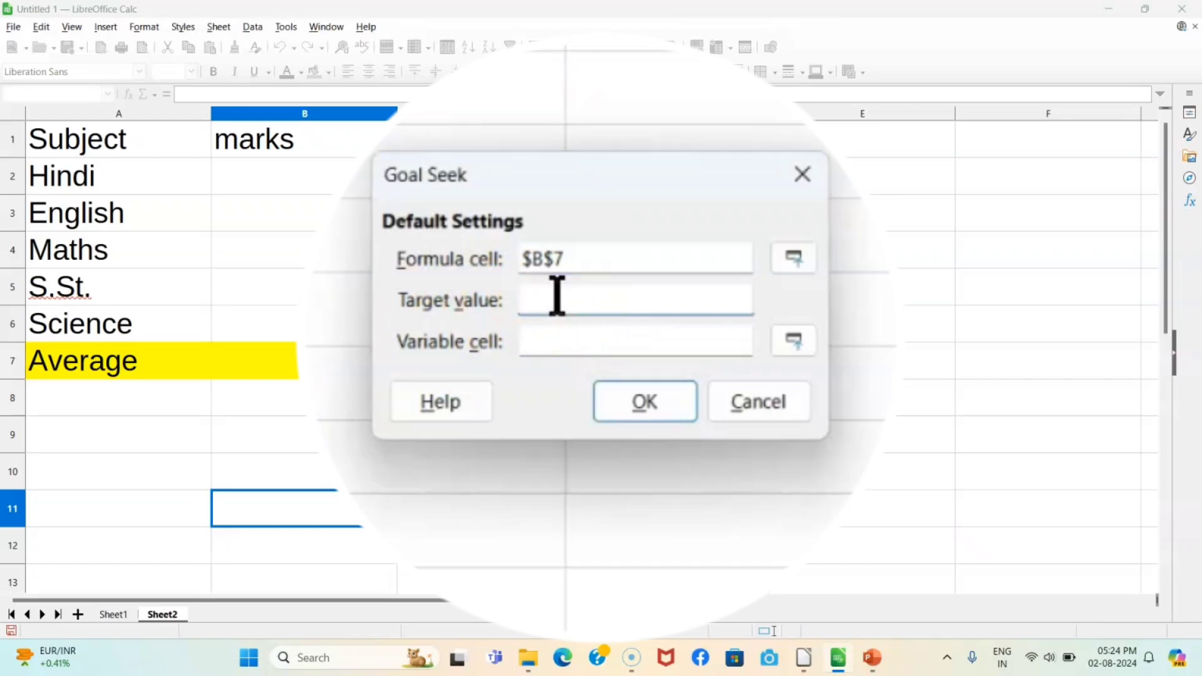
type("75")
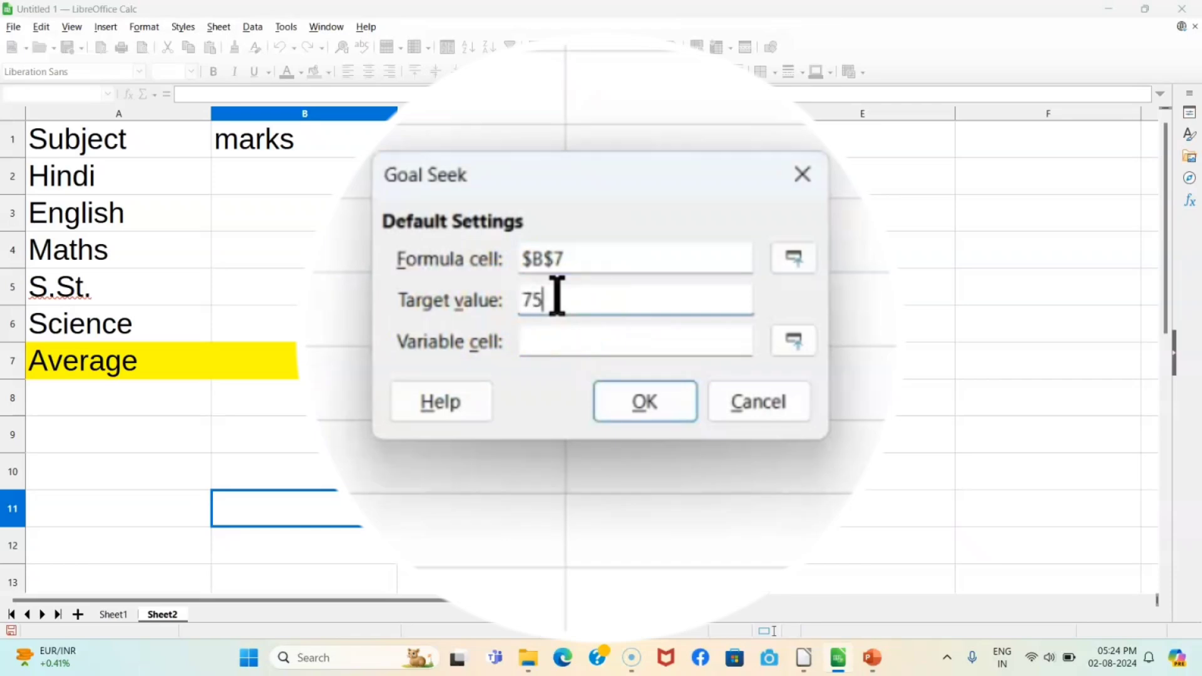
left_click(548, 335)
left_click(255, 324)
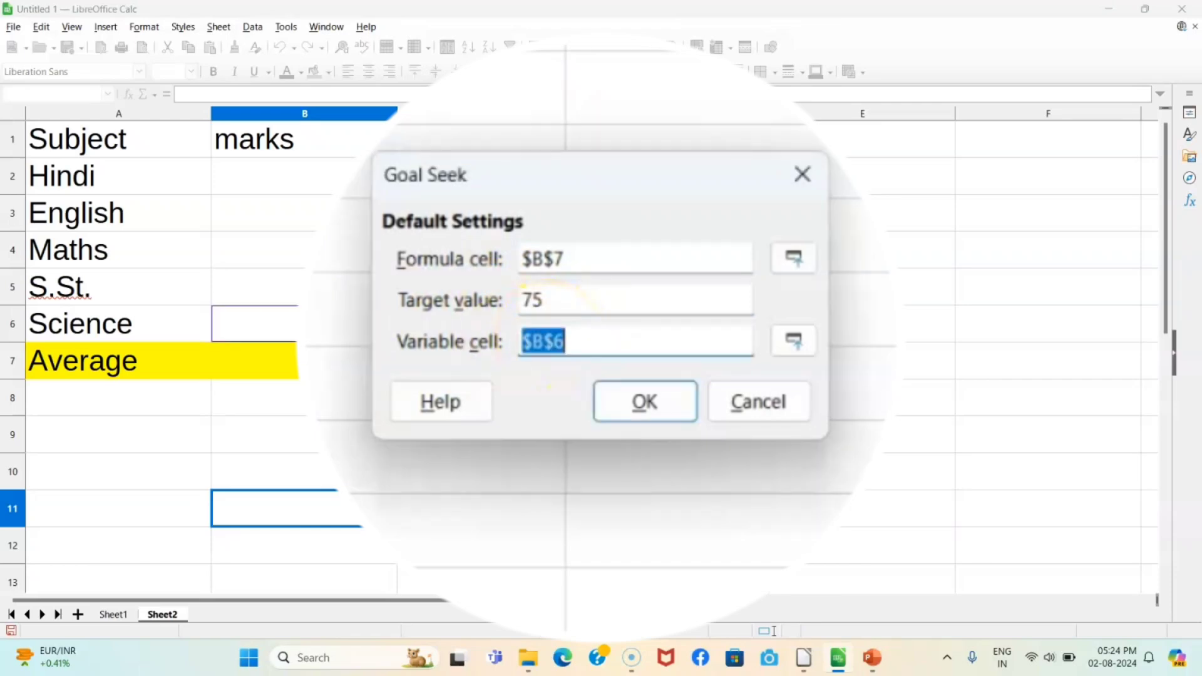
left_click(646, 401)
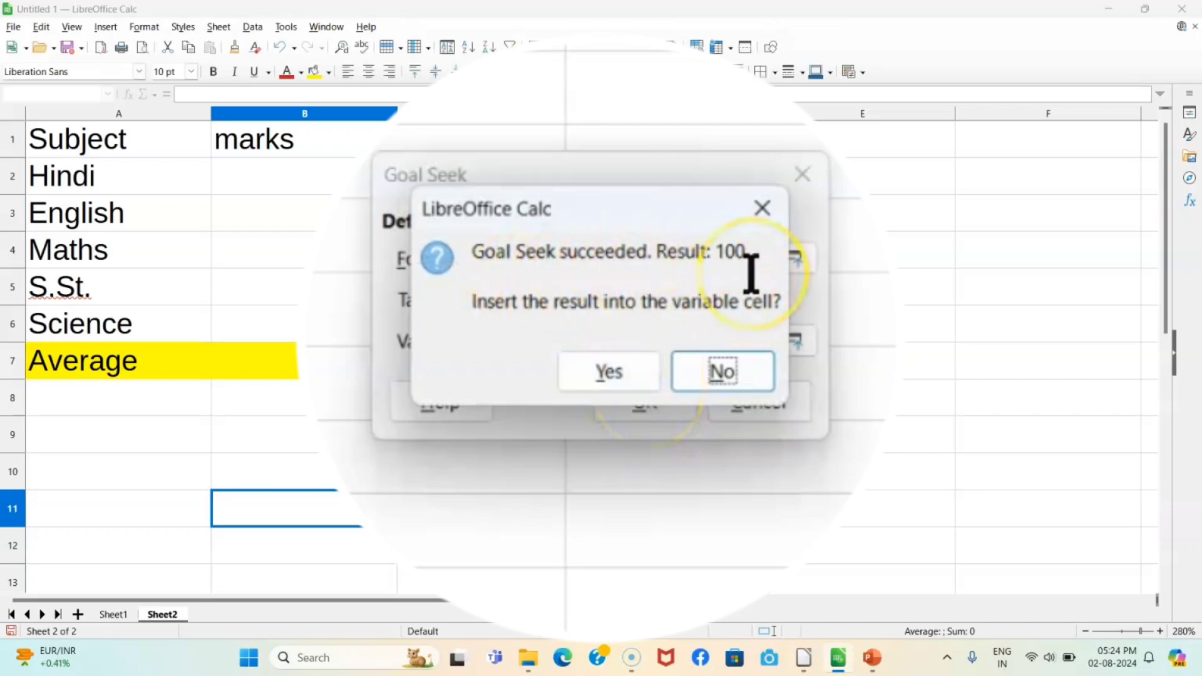
left_click(605, 356)
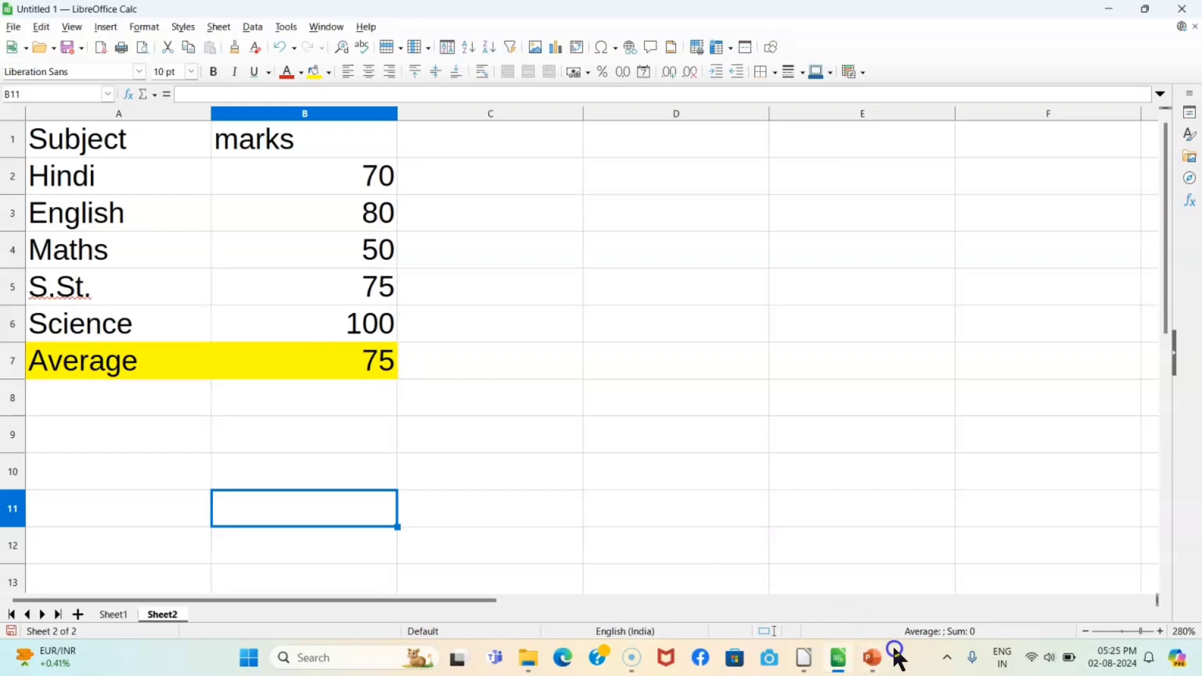
Step: Switch to the PowerPoint presentation and start the slide show from slide 15, the first Goal Seek slide
left_click(870, 659)
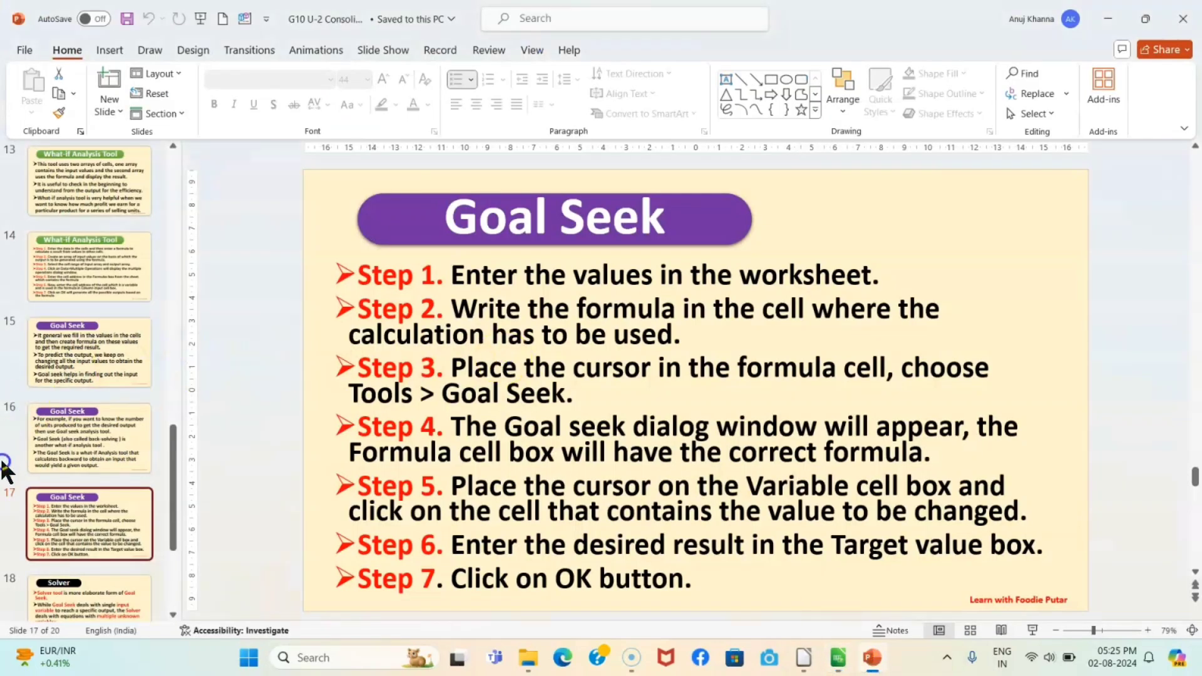
left_click(92, 445)
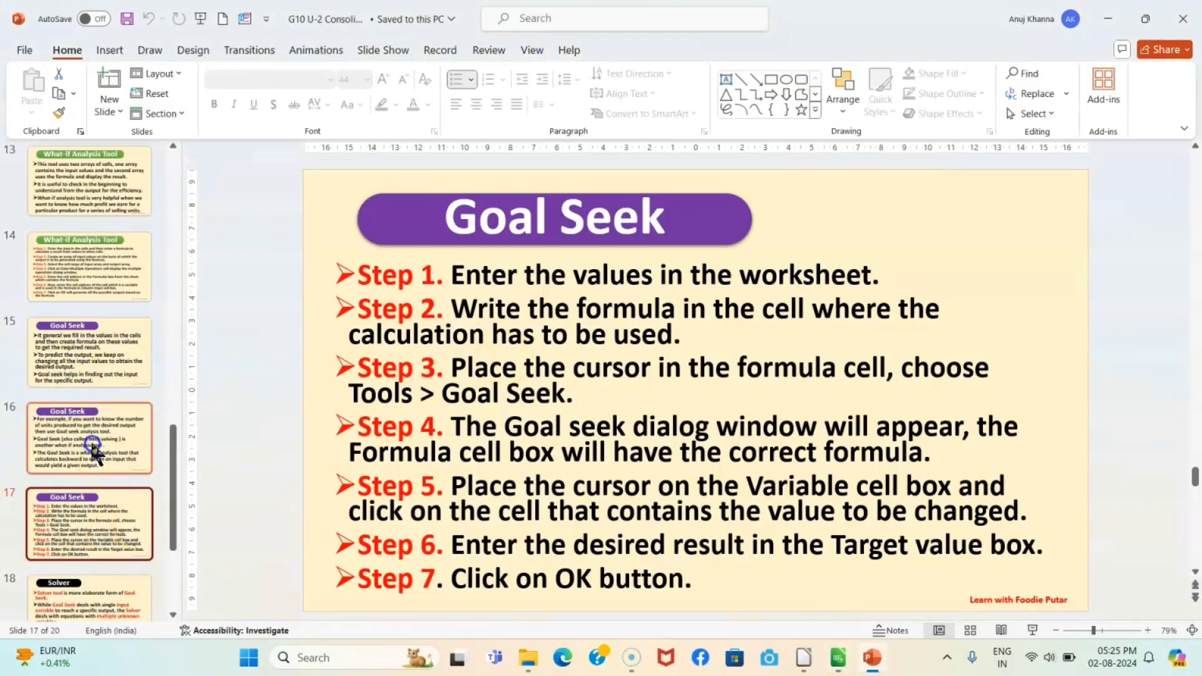
left_click(106, 344)
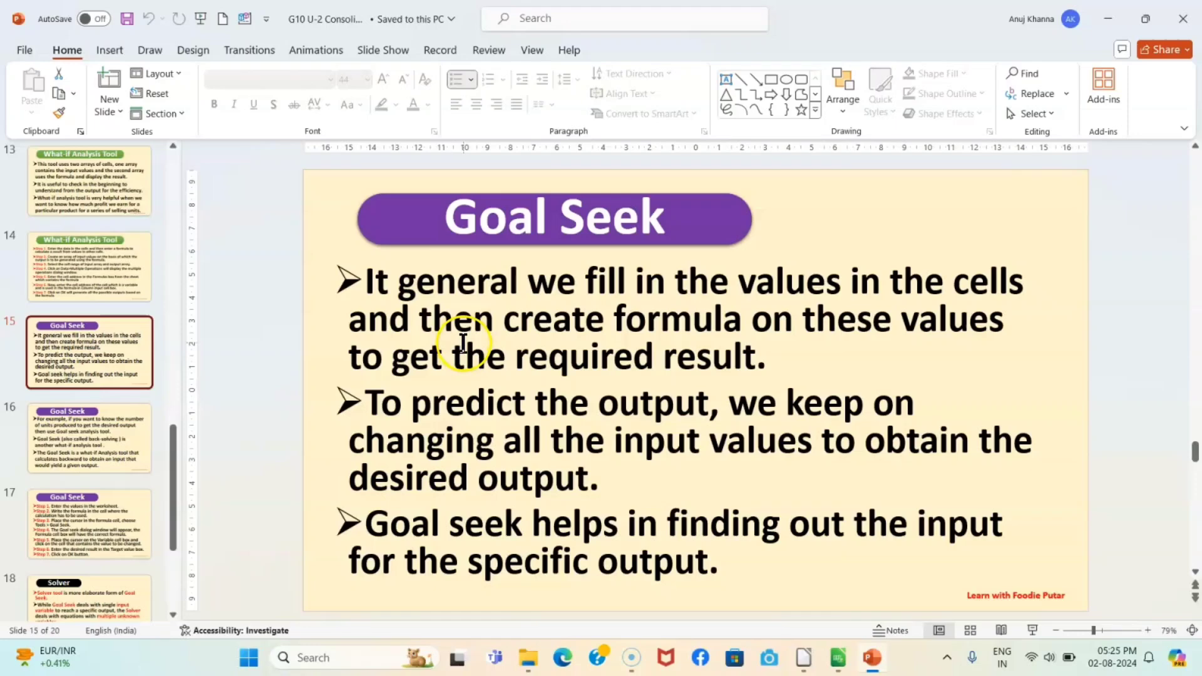
key("shift+F5")
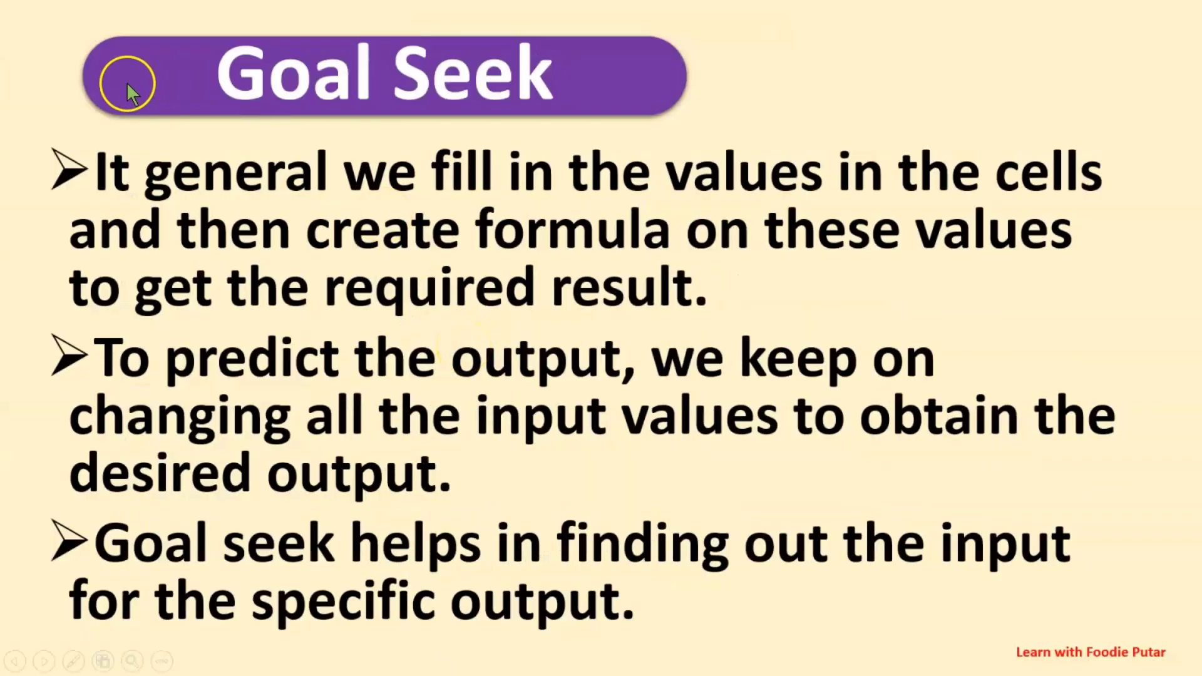